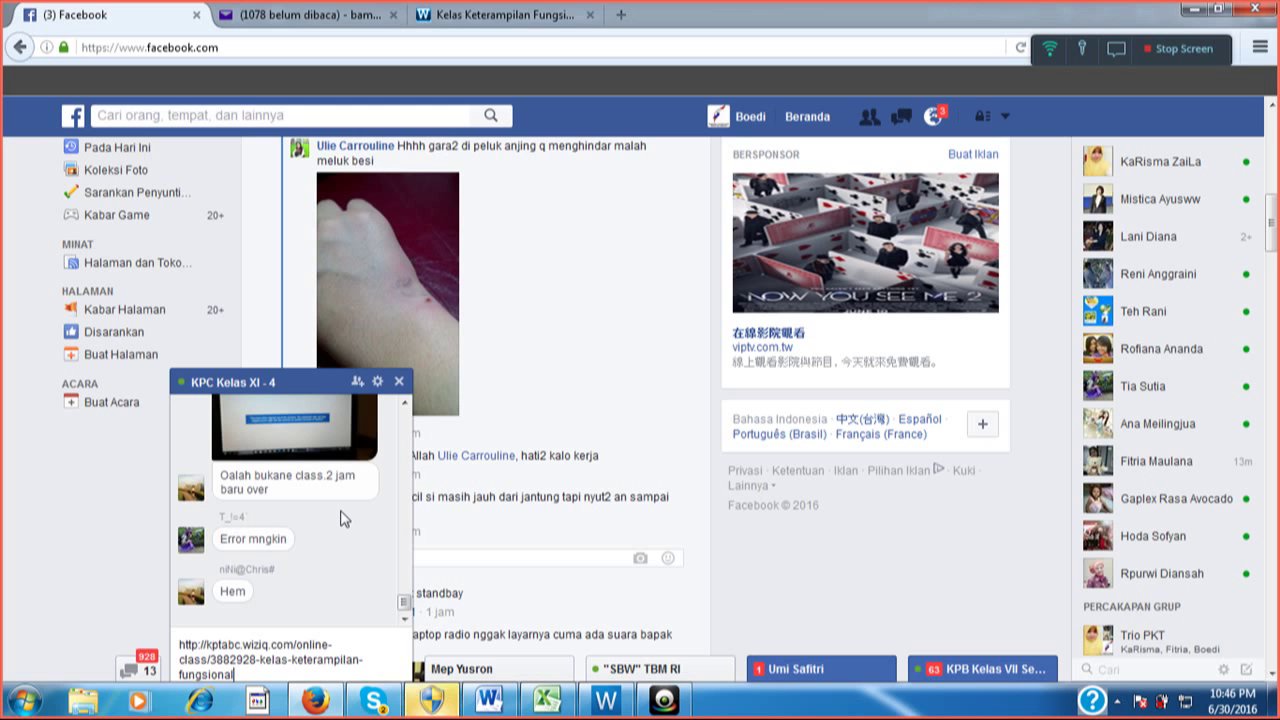
Send the class link, then the messages 'masuk ya' and 'saya langsung bagi layar' to the group
key(Return)
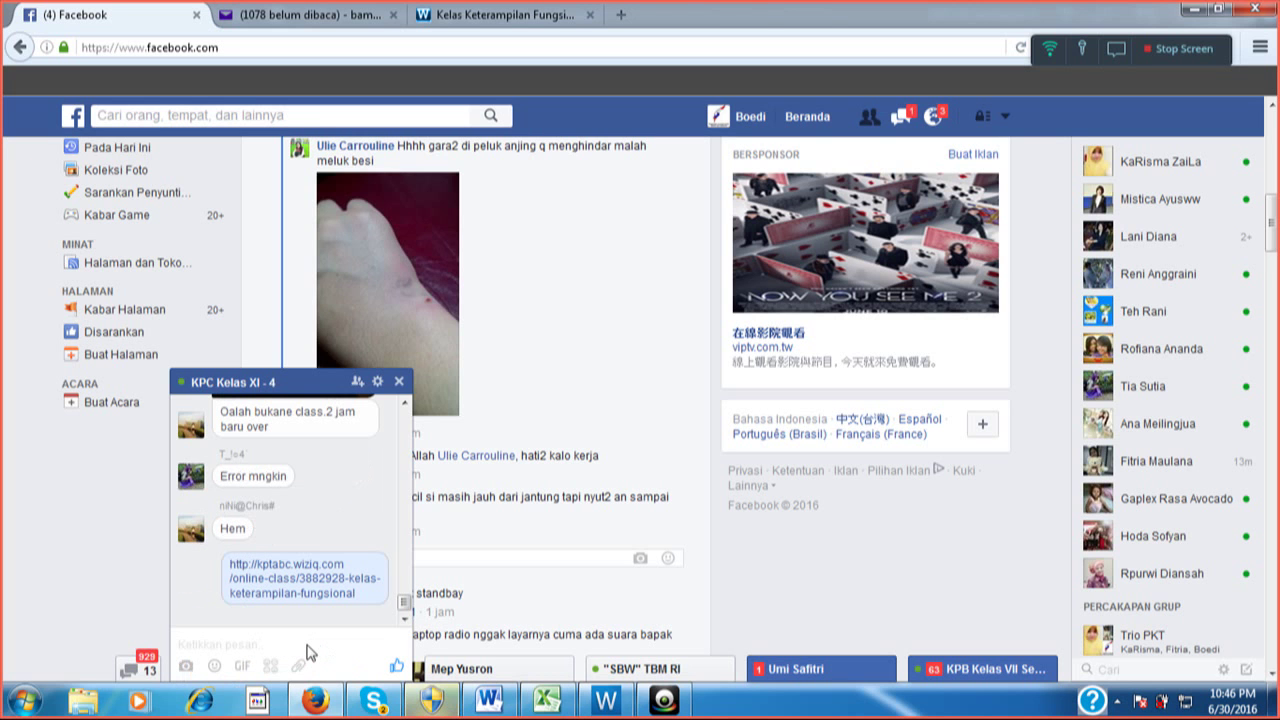
text(masuk ya)
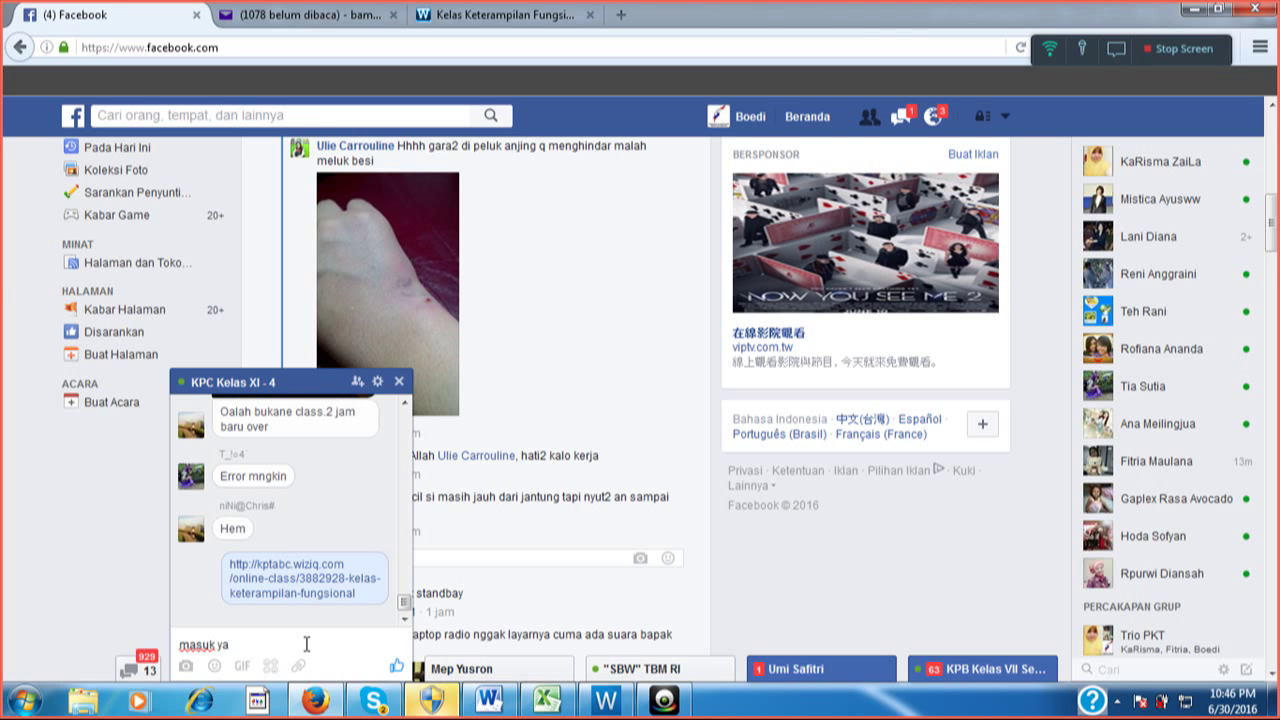
key(Return)
text(saya langsung bagi la)
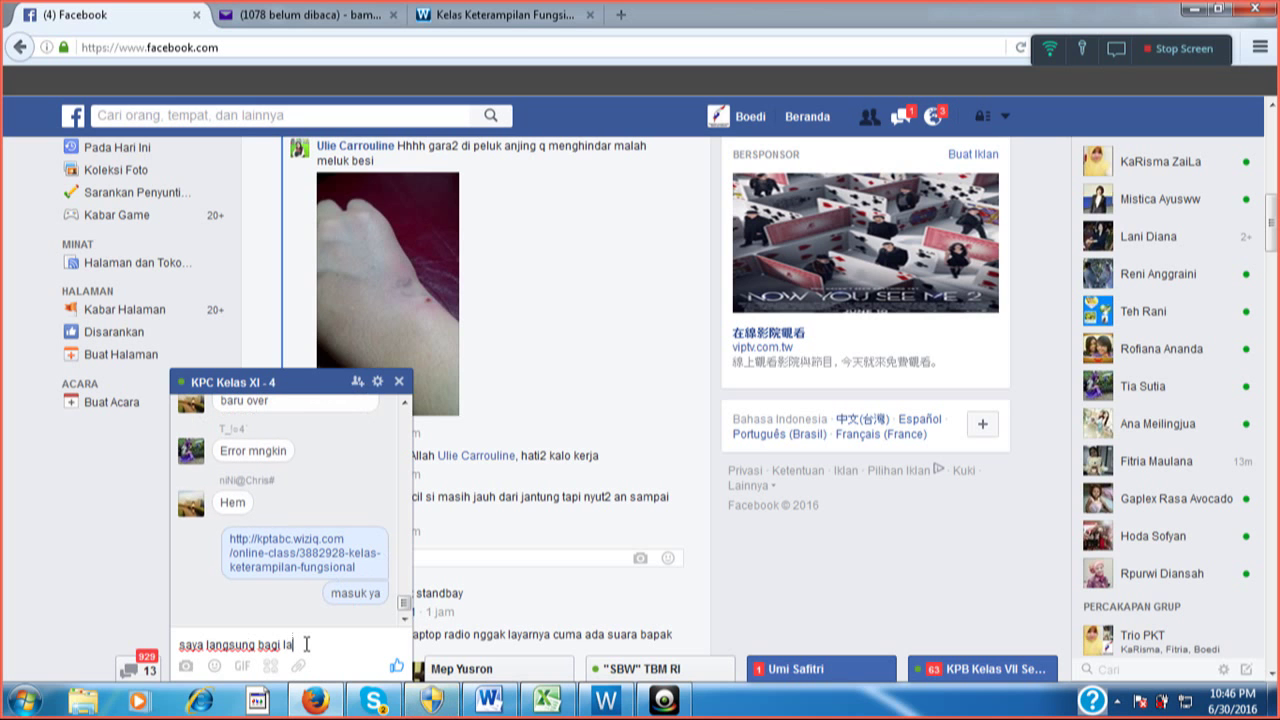
text(ya)
key(BackSpace)
text(r)
key(Return)
Ask the group 'terlihat nggak?' and 'dah terlihat?', then bring the Excel workbook forward
text(terlihat nggak?)
key(Return)
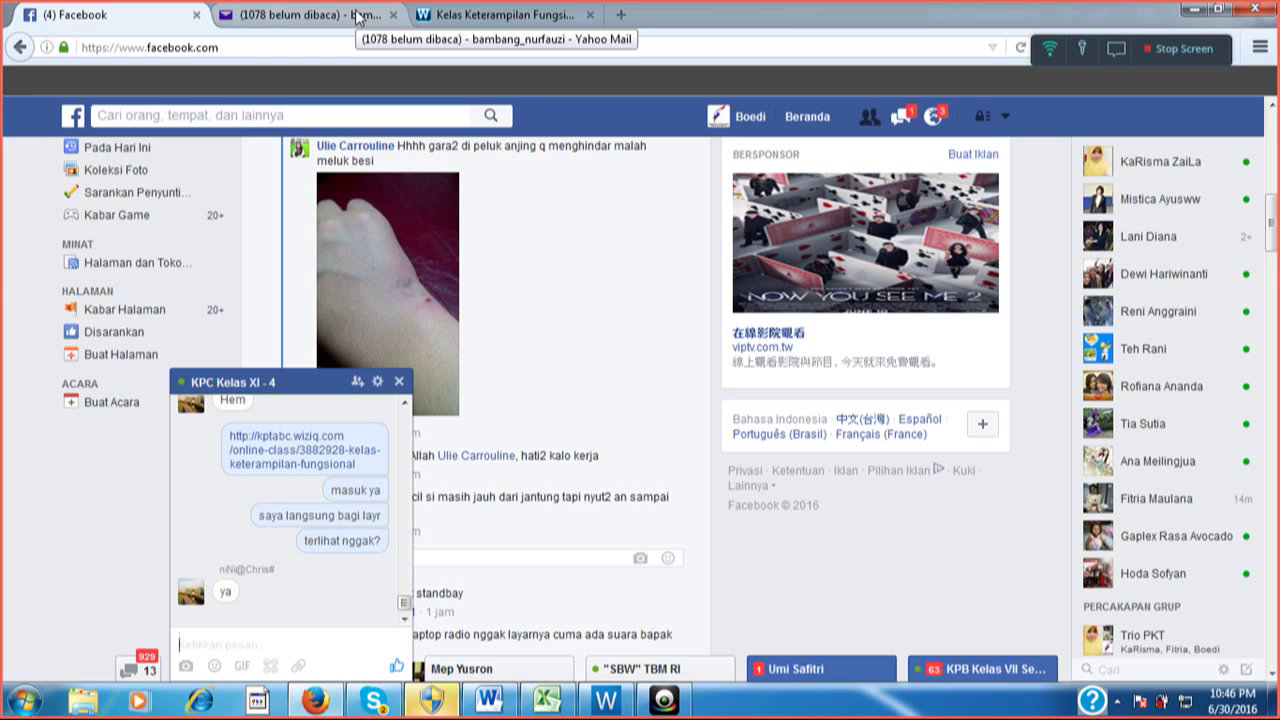
click(185, 500)
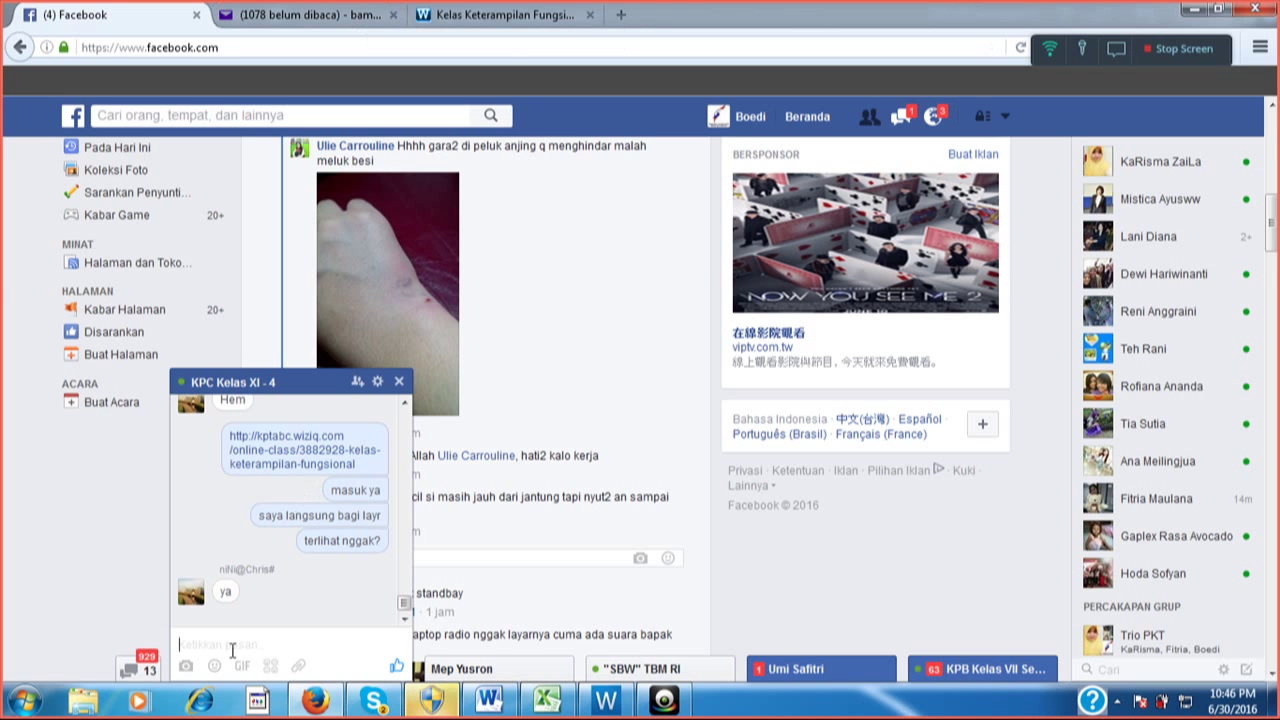
text(da)
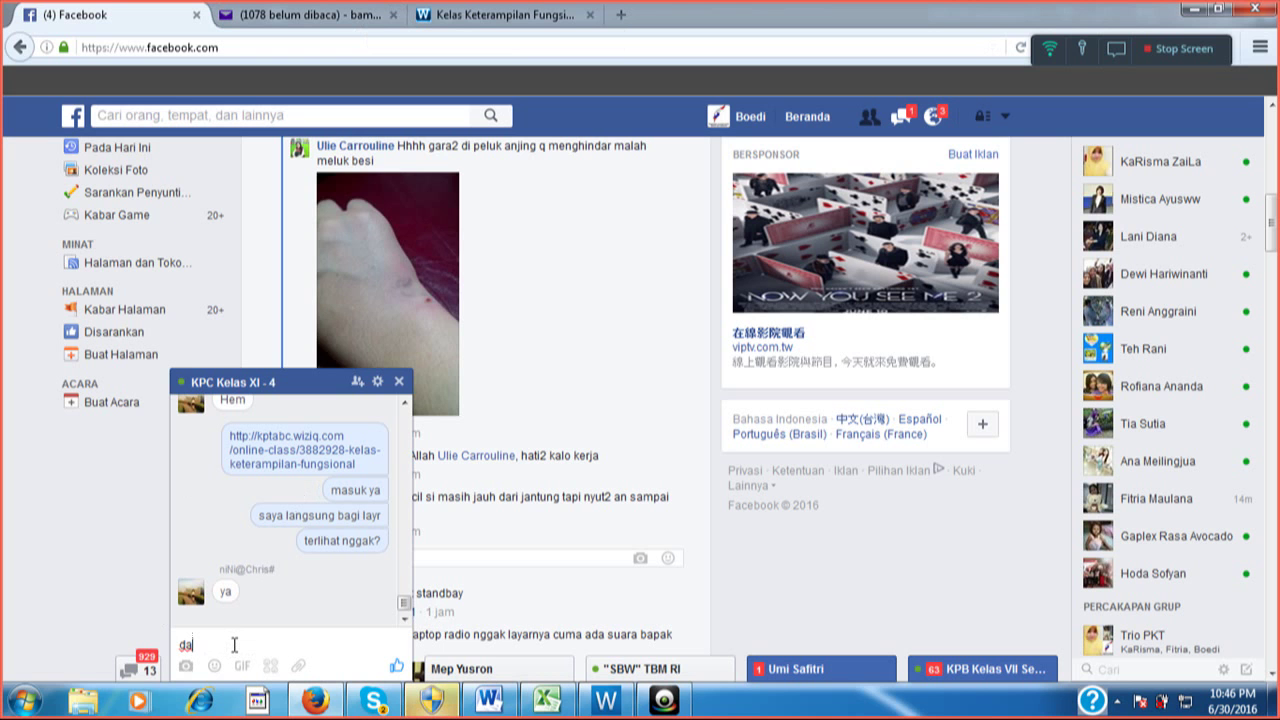
text(h )
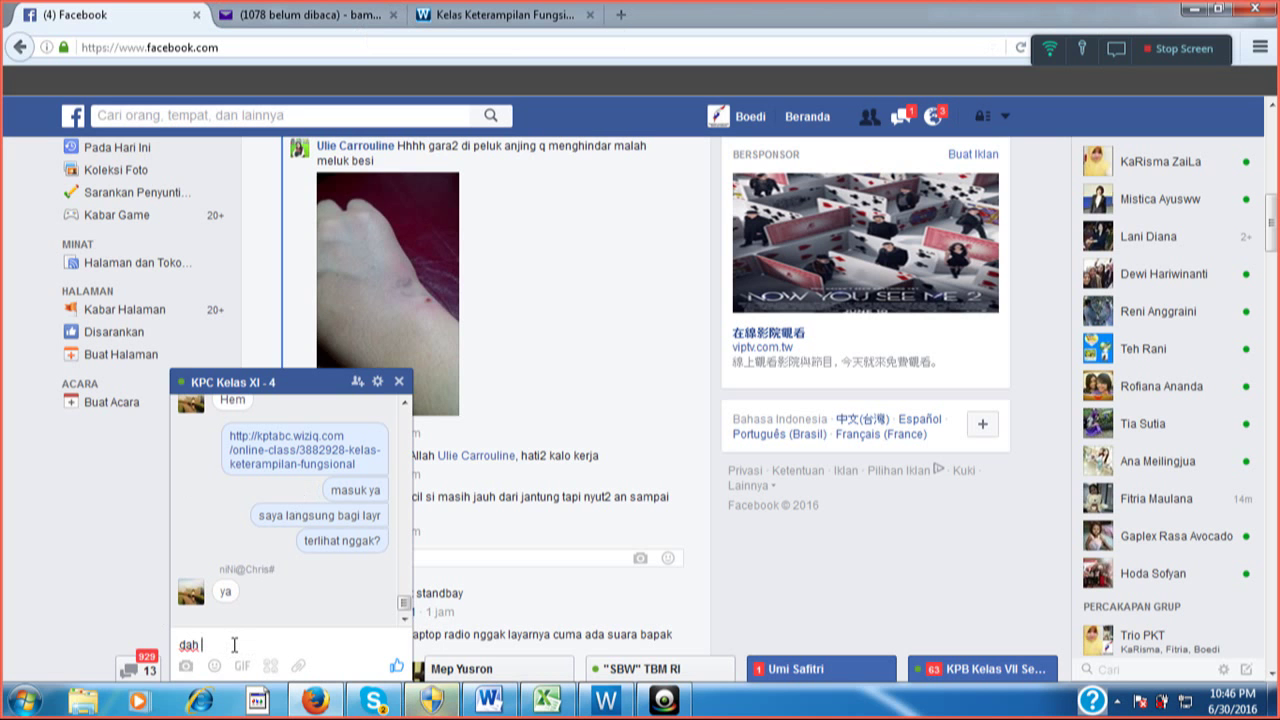
text(terlihat?)
key(Return)
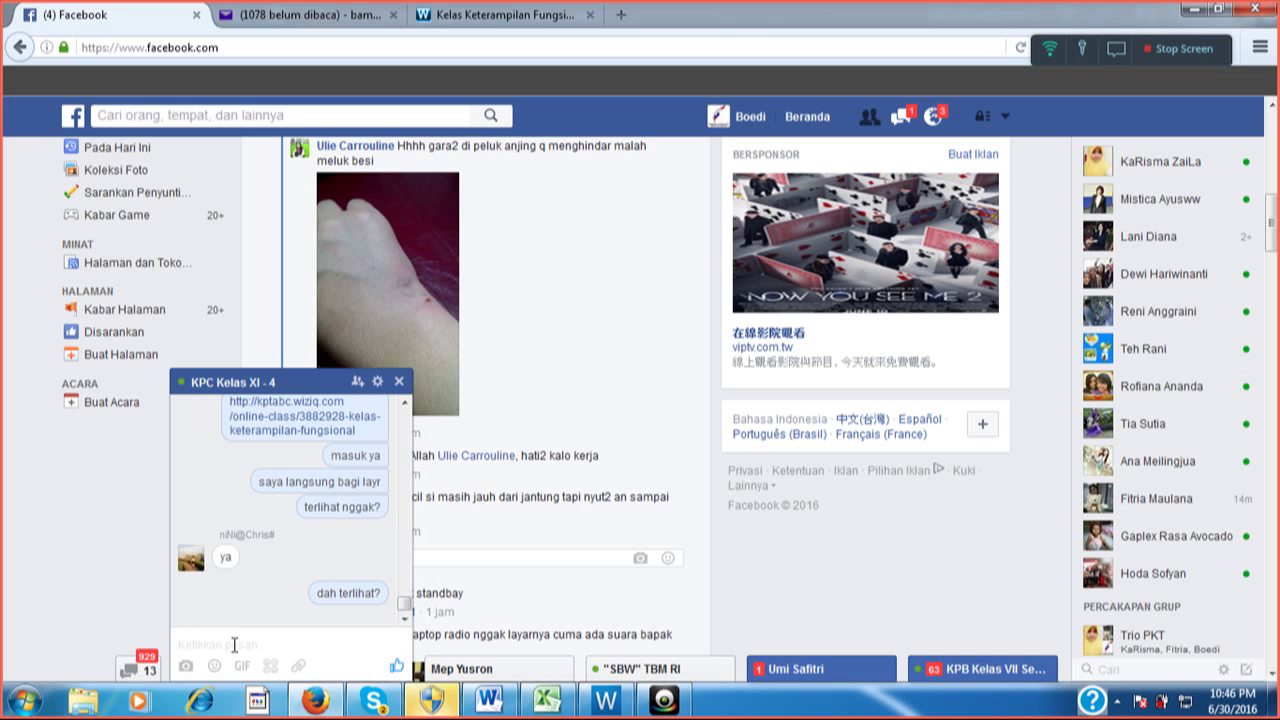
click(565, 706)
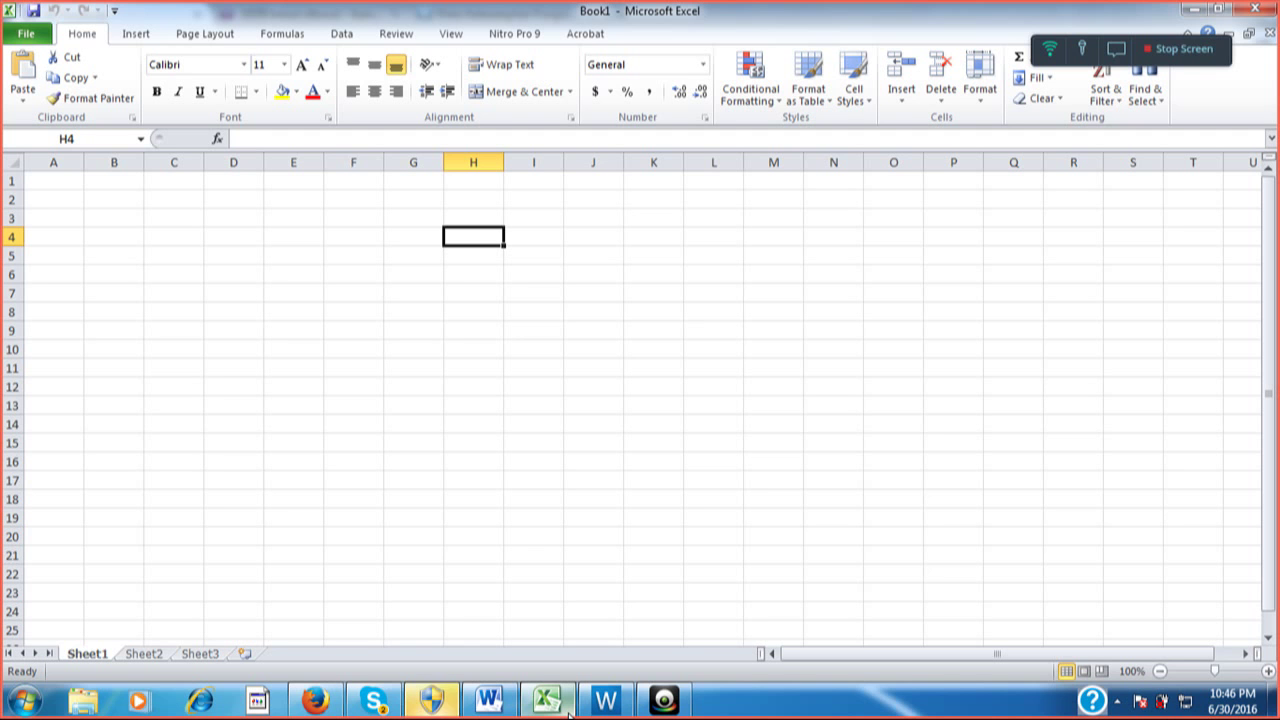
Switch to the Excel Book1 window and use the WizIQ toolbar icon to open the class chat
mouse_move(590, 710)
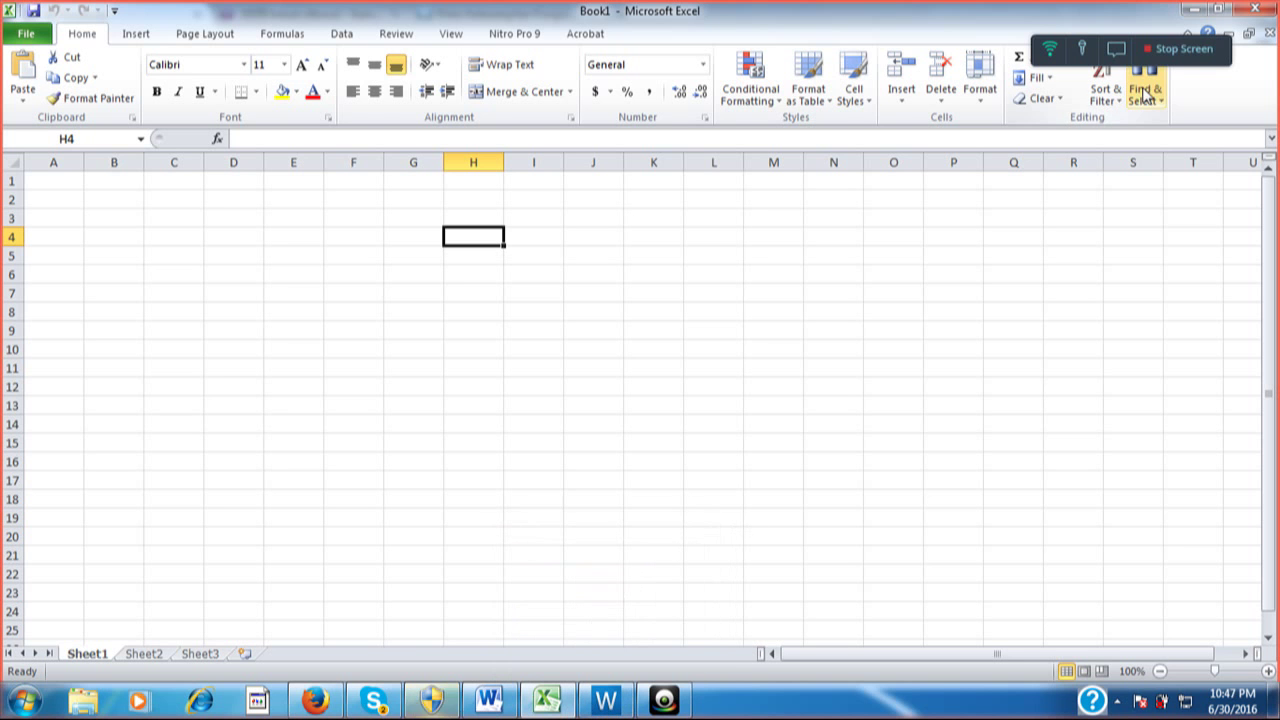
click(1118, 51)
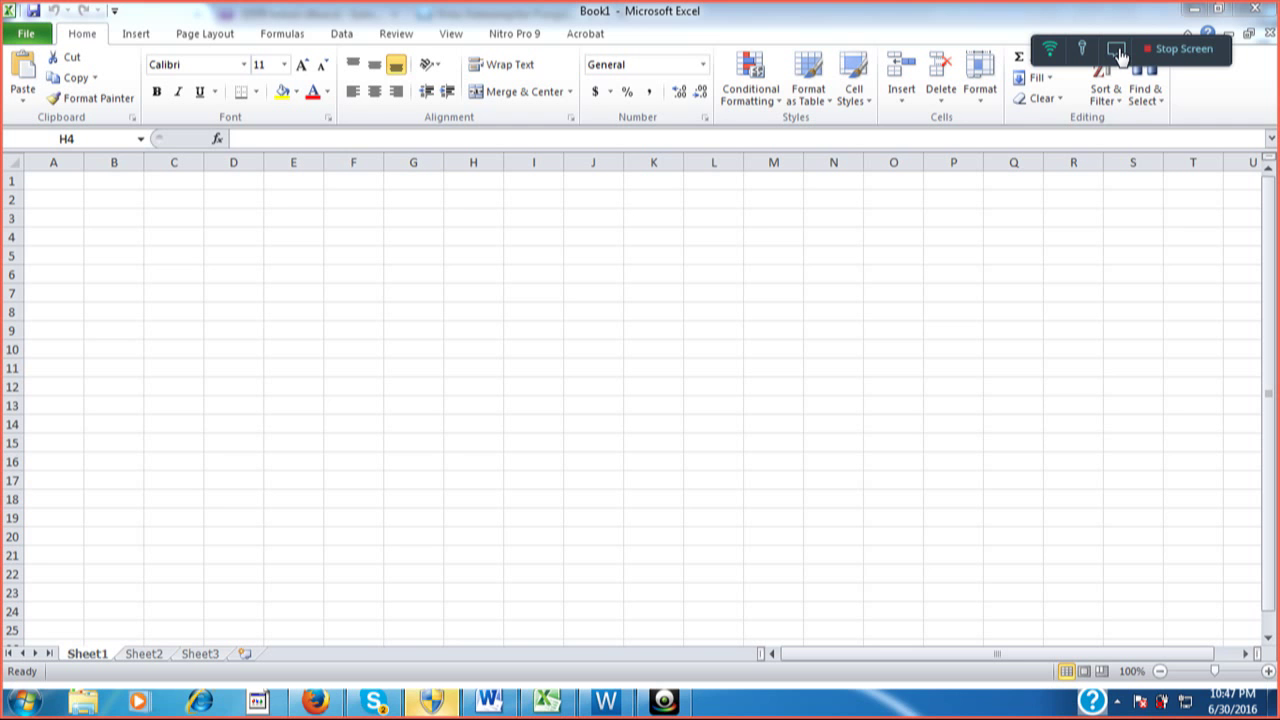
click(1118, 52)
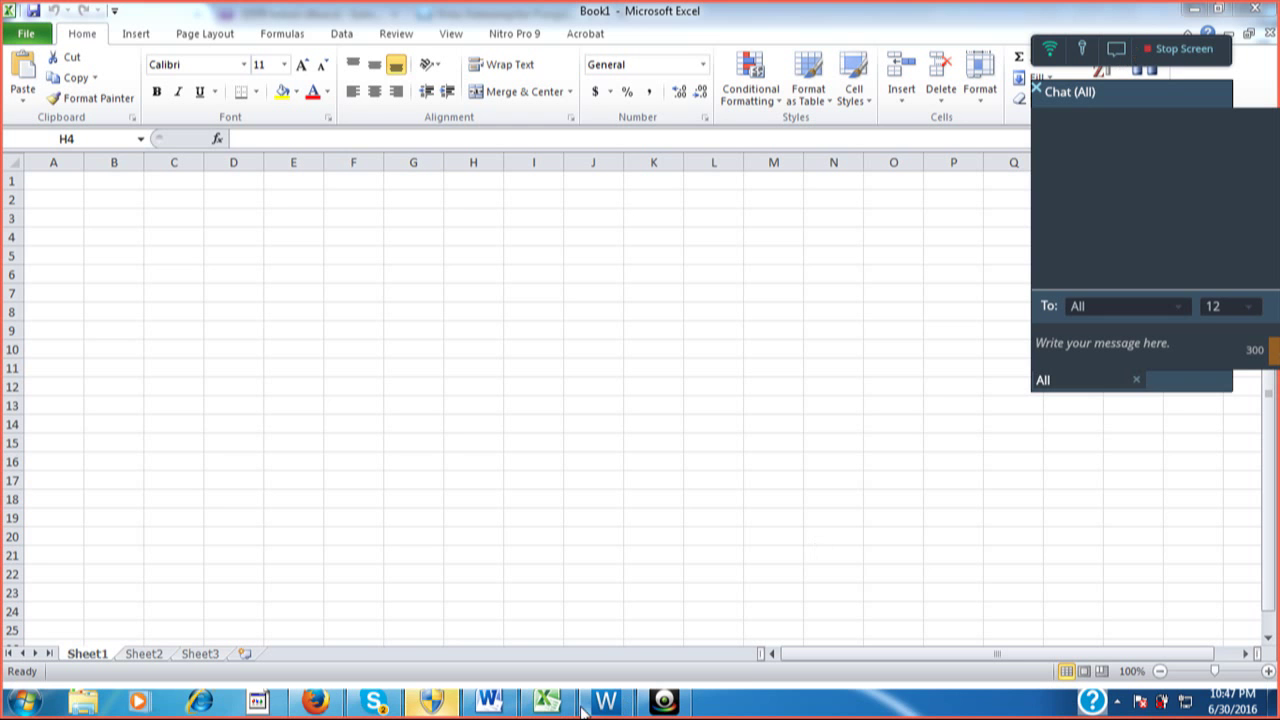
In WizIQ Chat (All), ask the class whether the screen is visible, then reply 'ok sip'
mouse_move(588, 706)
click(637, 614)
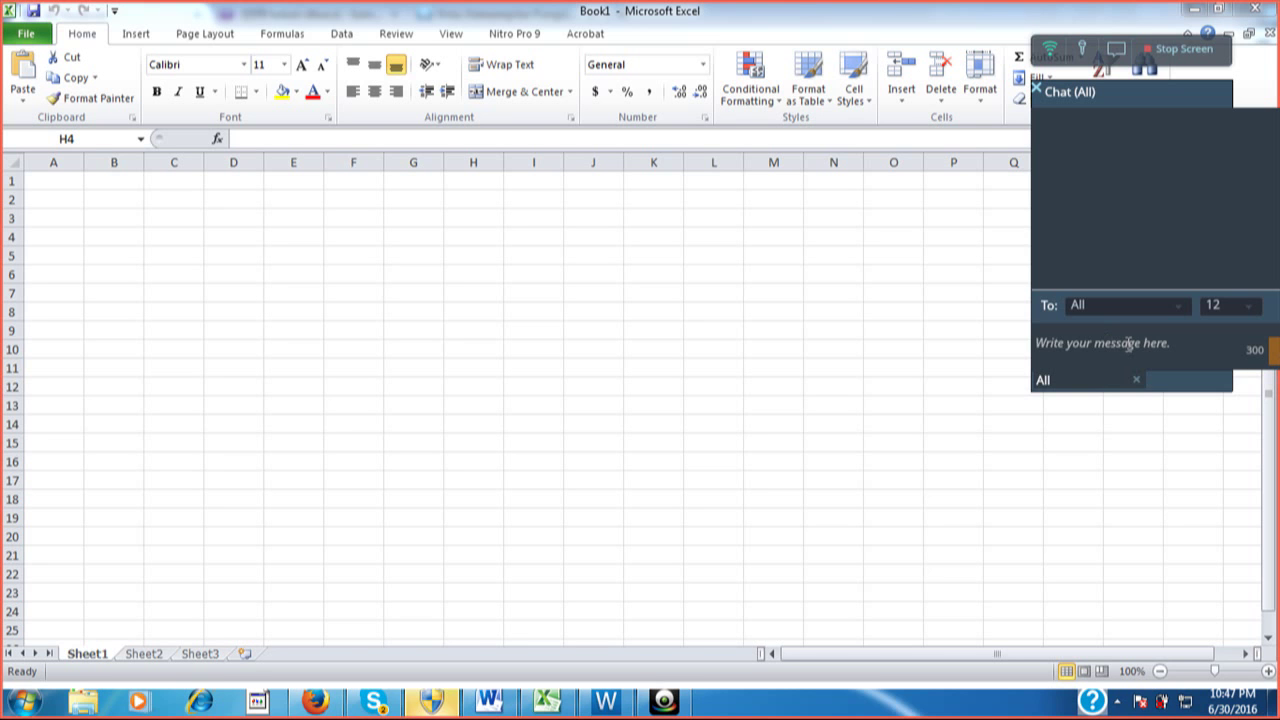
click(1128, 344)
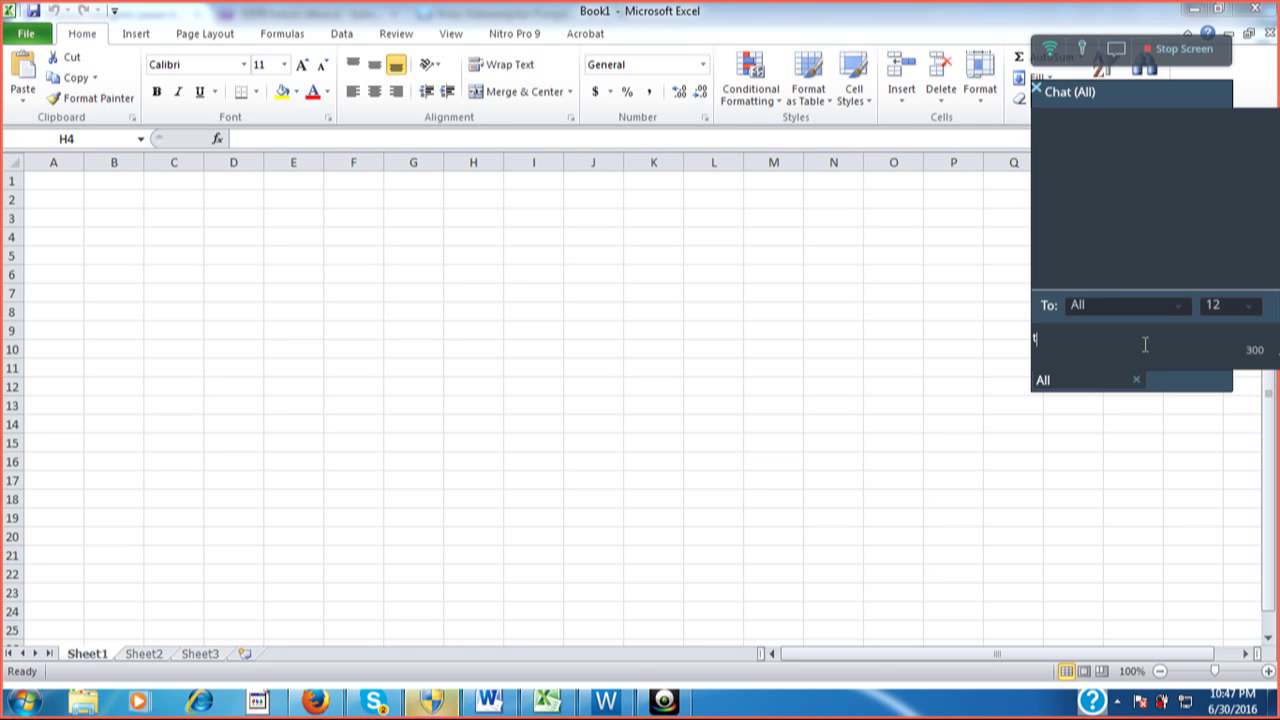
text(t)
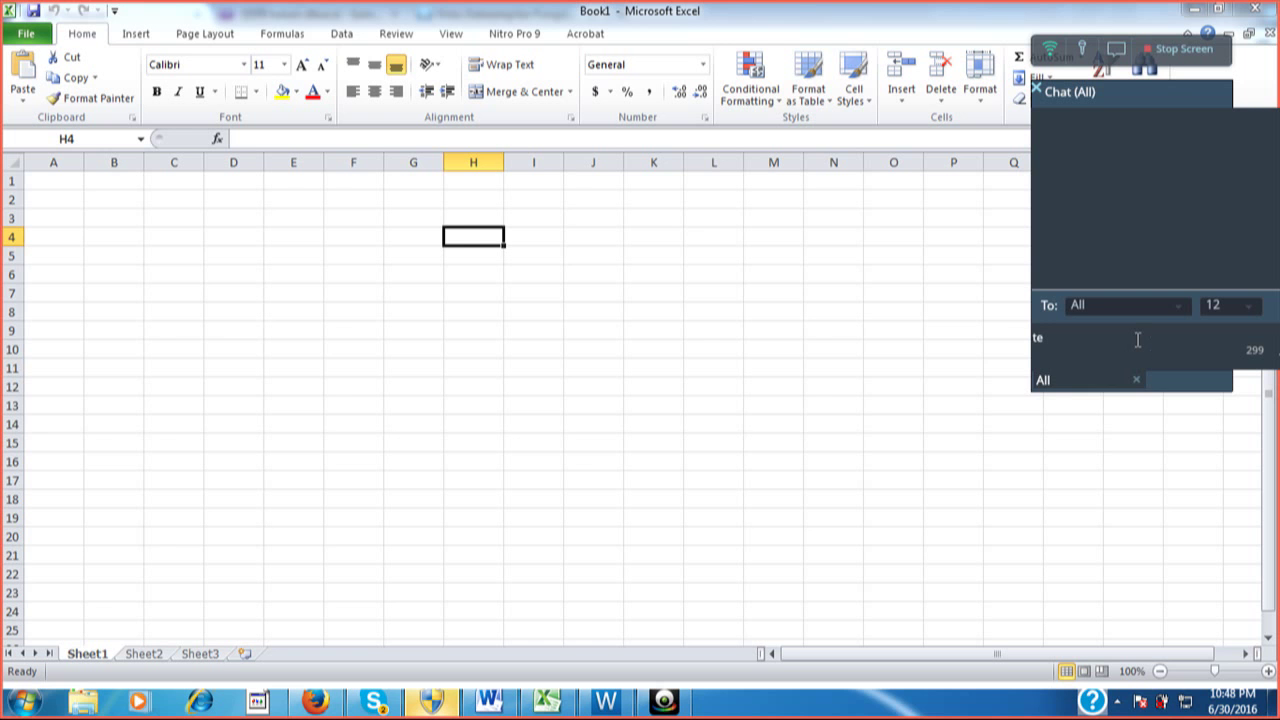
text(ererlihat ?)
key(Return)
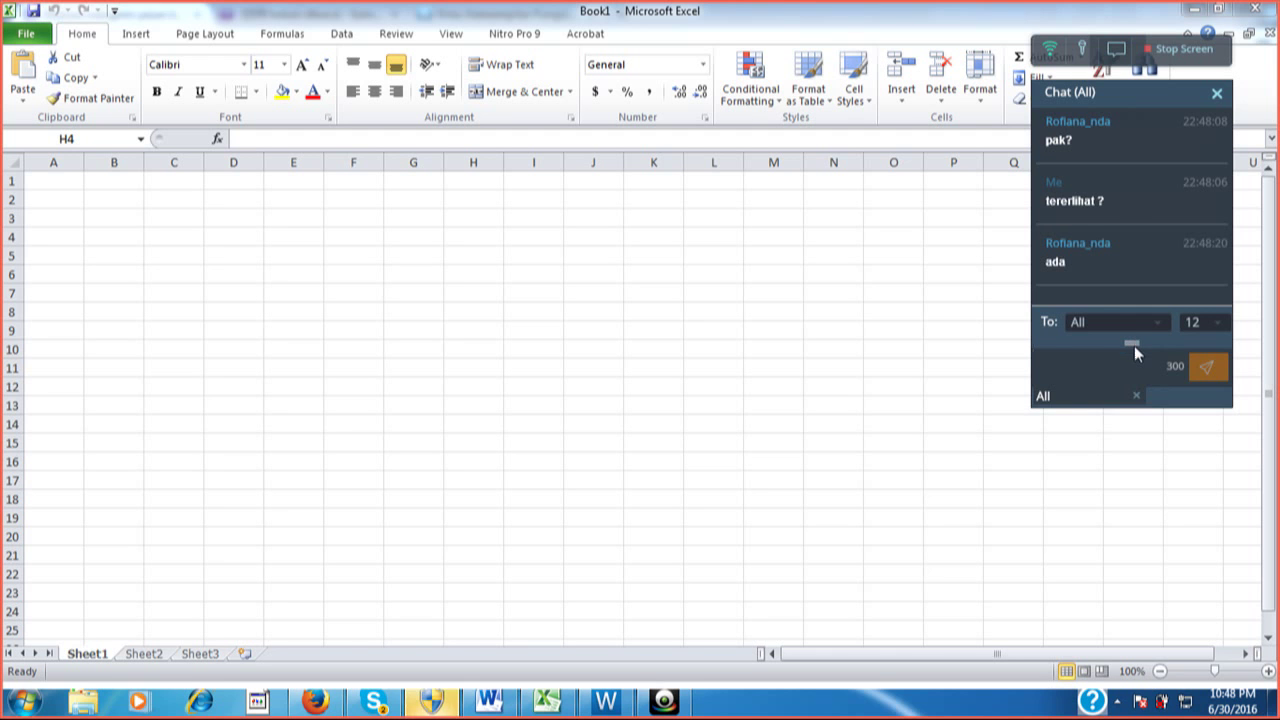
text(ok )
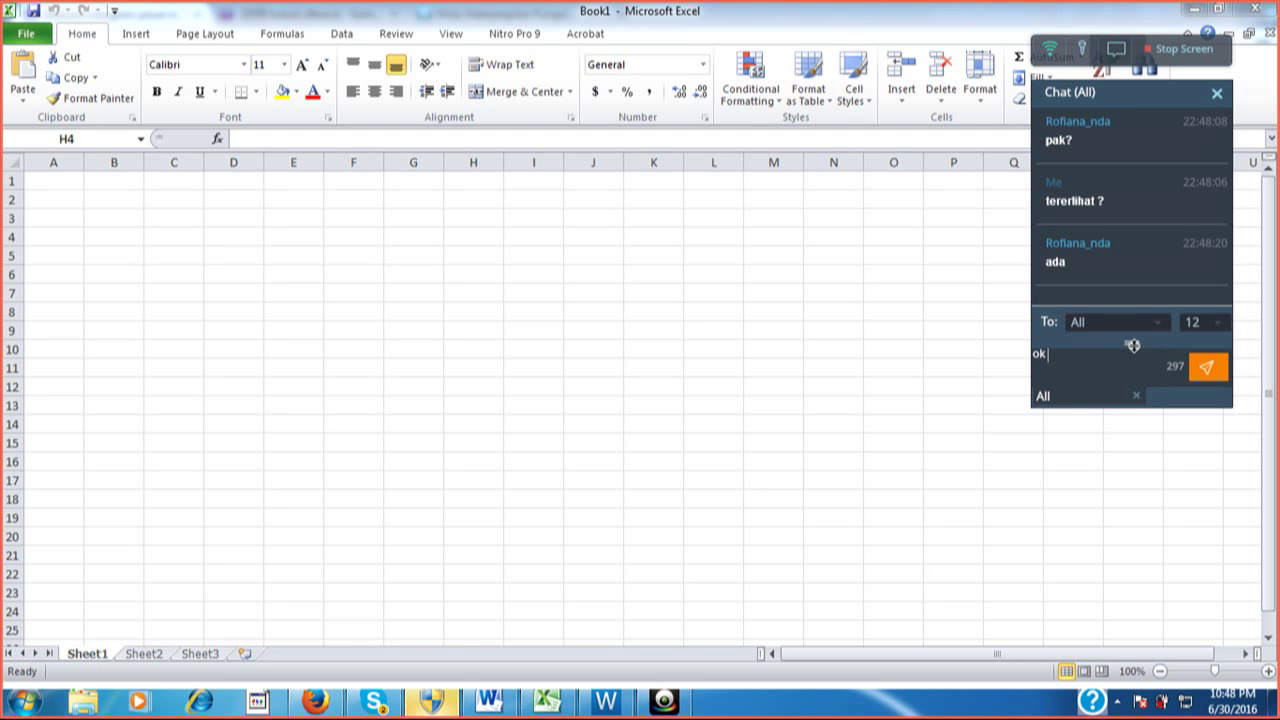
text(sip)
key(Return)
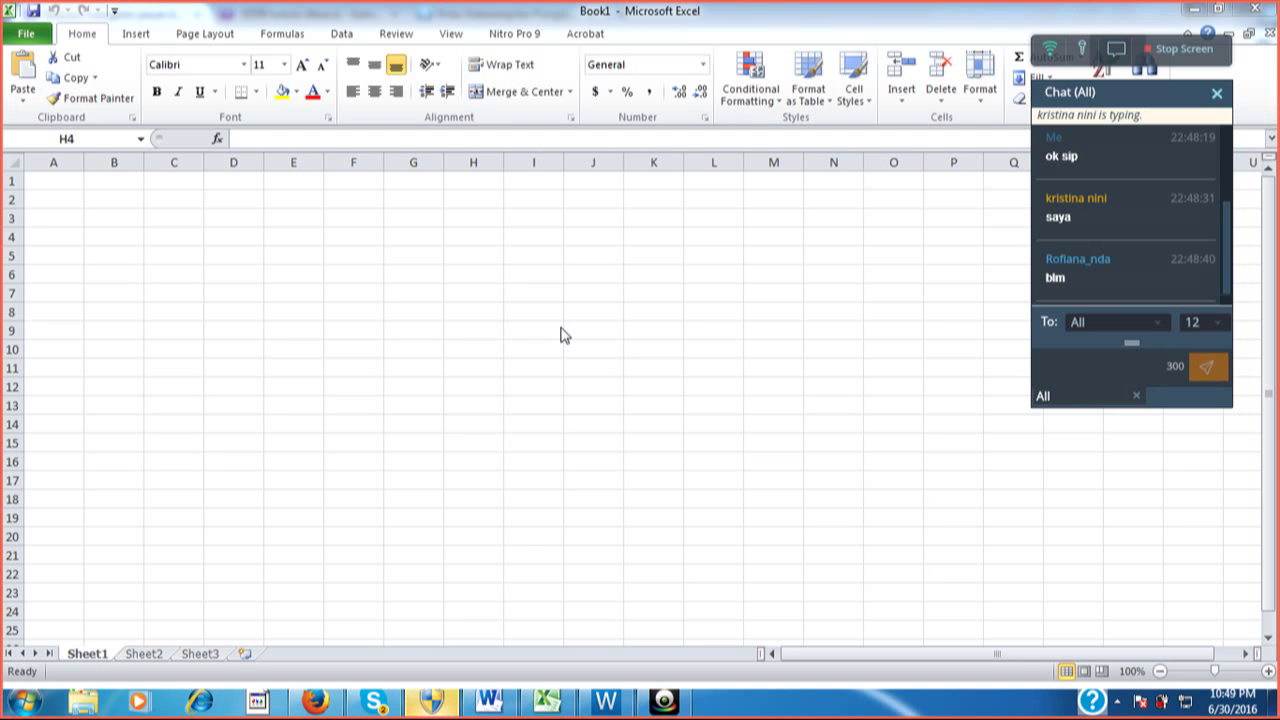
Return to the Facebook KPC Kelas XI - 4 group chat via the Firefox taskbar button
mouse_move(608, 701)
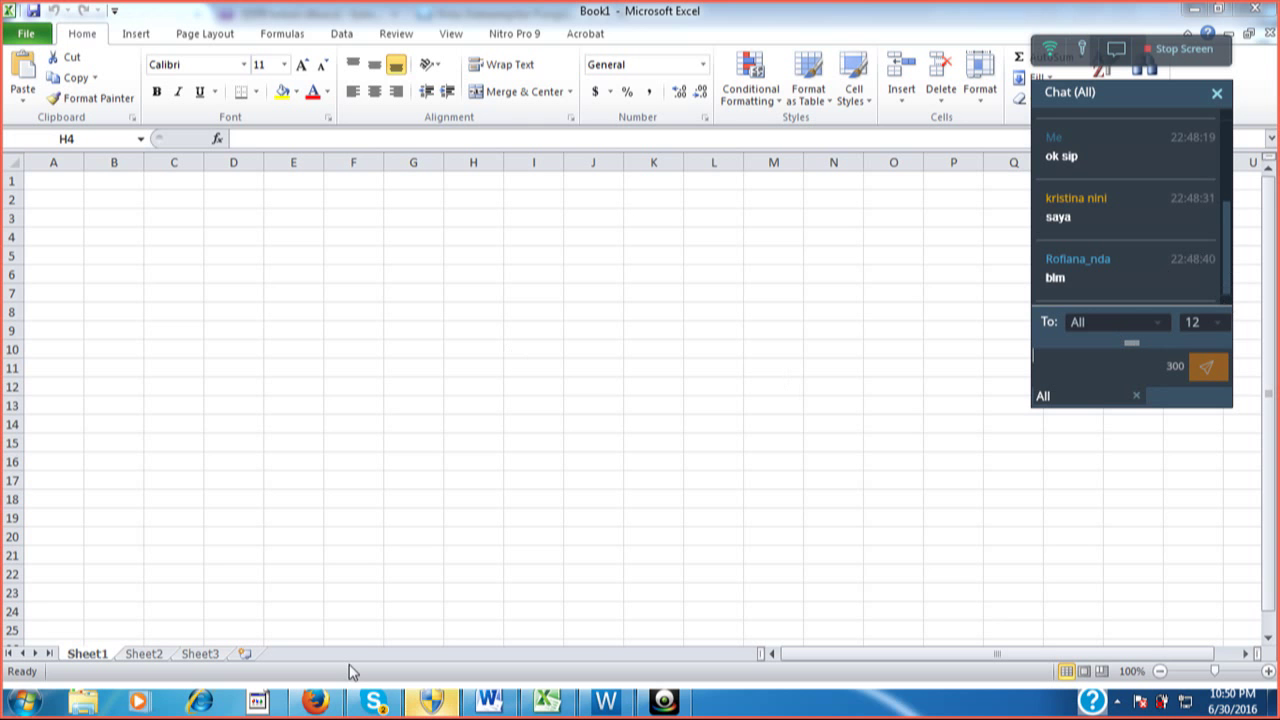
click(315, 700)
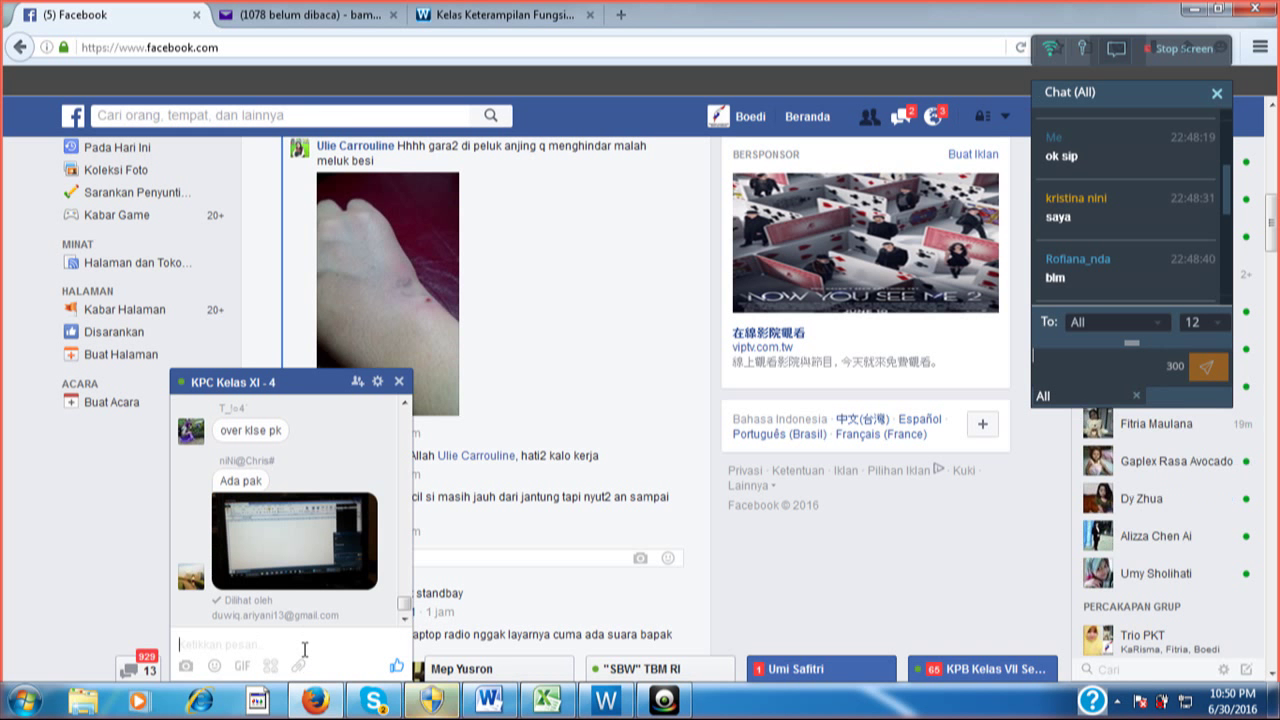
Type 'oke m' in the Facebook chat, then switch back to the Excel Book1 workbook
text(ok)
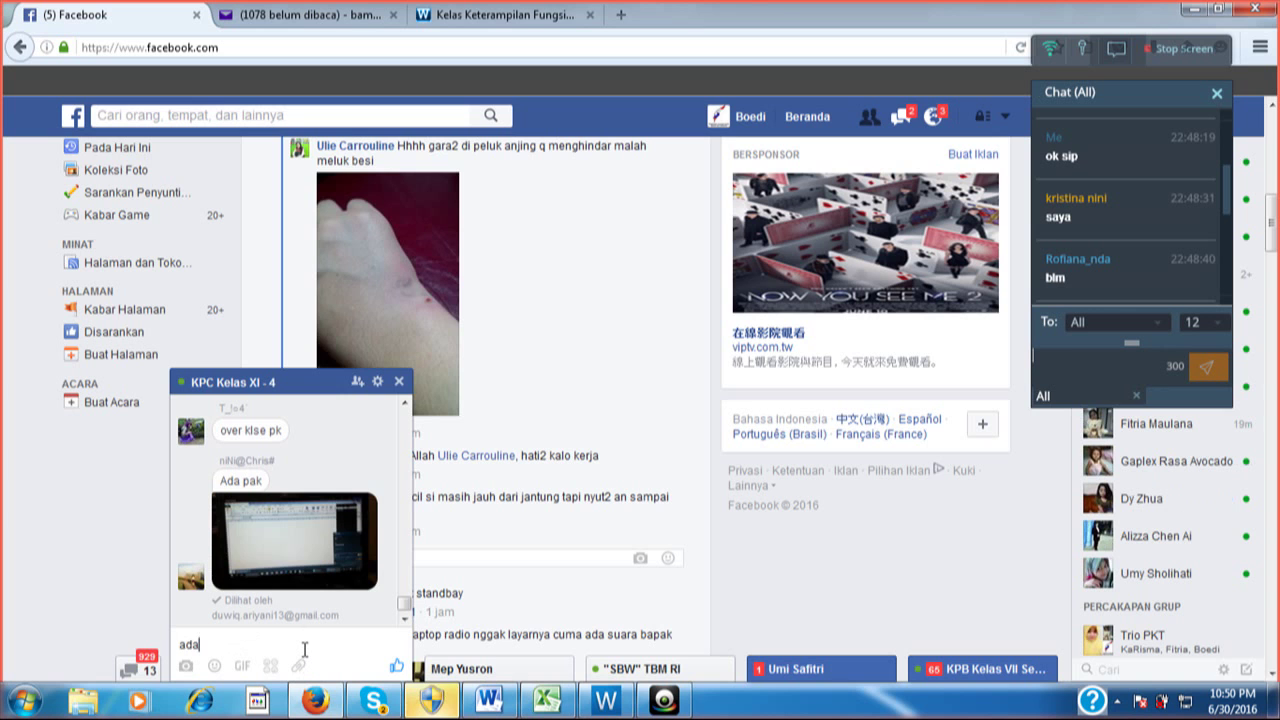
text(e m)
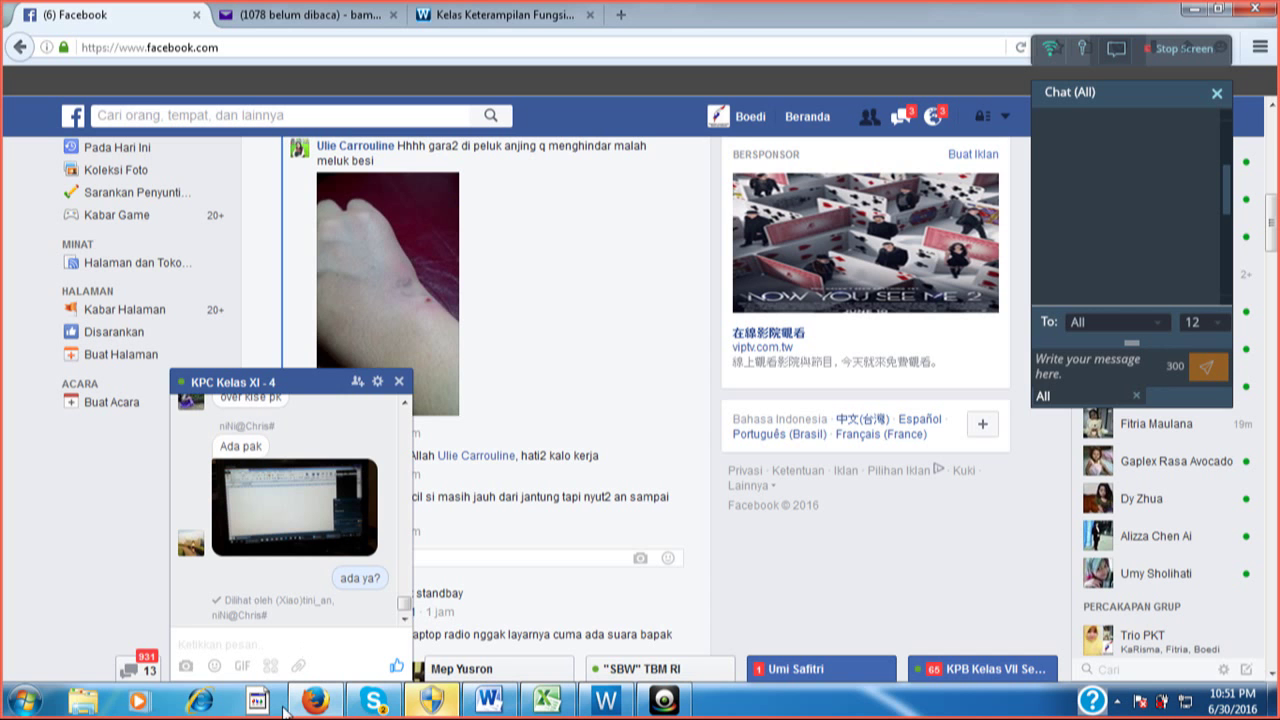
click(567, 705)
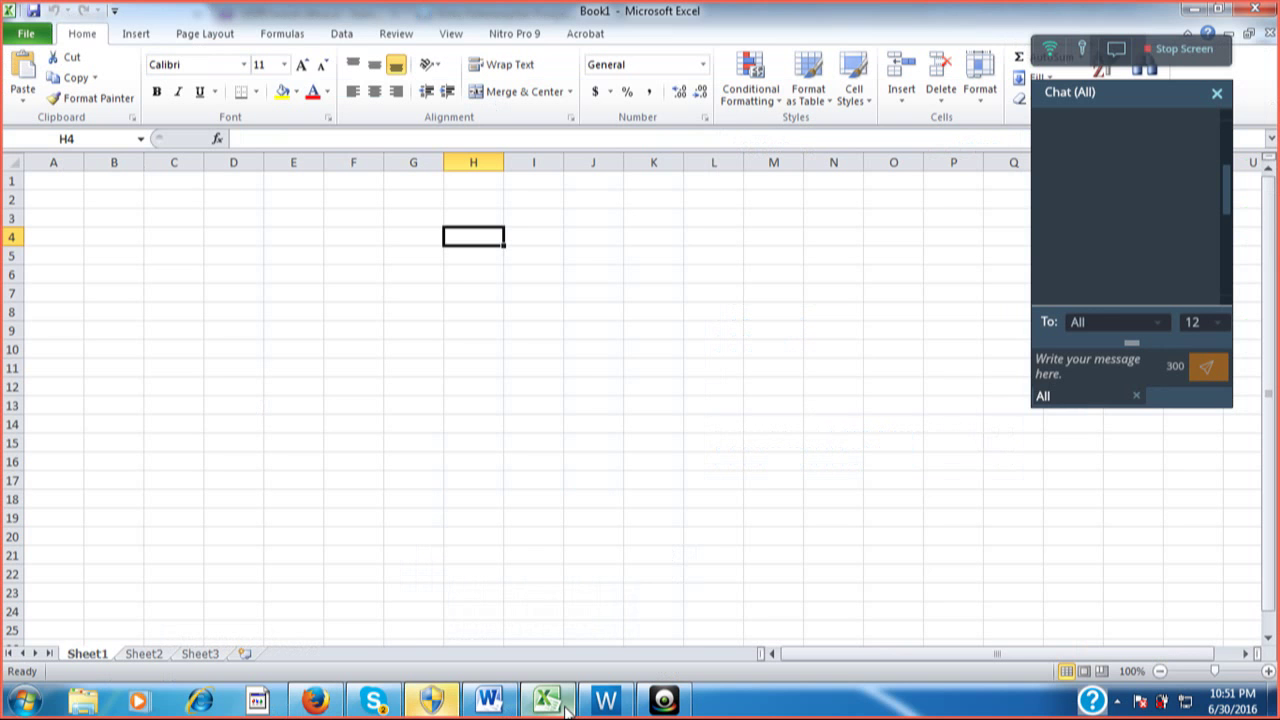
key(Left)
key(Left)
key(Left)
key(Left)
key(Left)
key(Left)
key(Left)
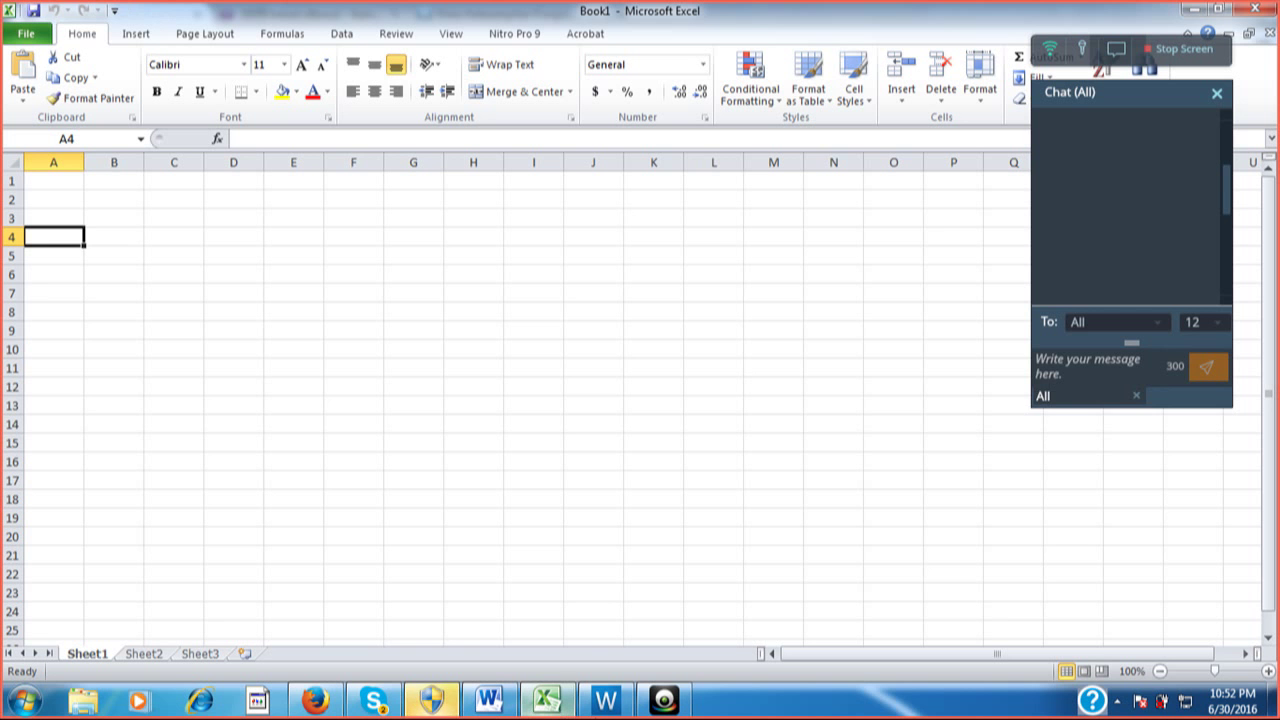
click(318, 702)
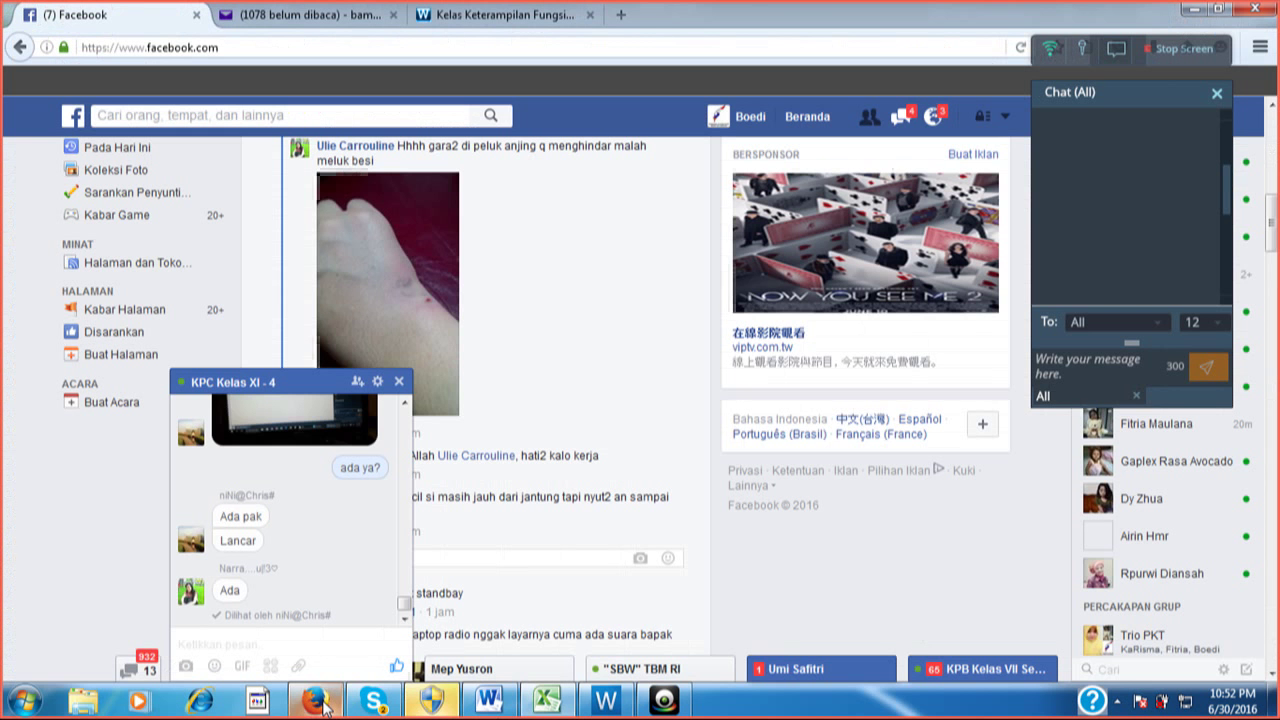
click(328, 633)
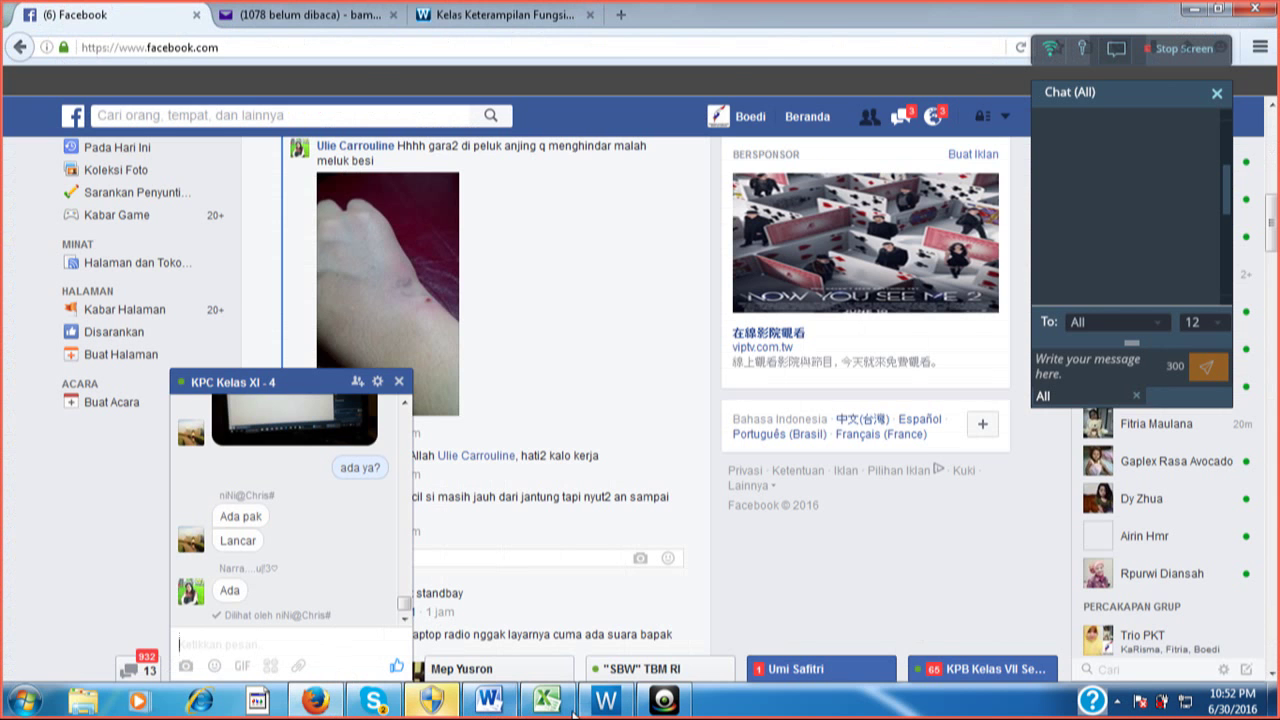
click(570, 706)
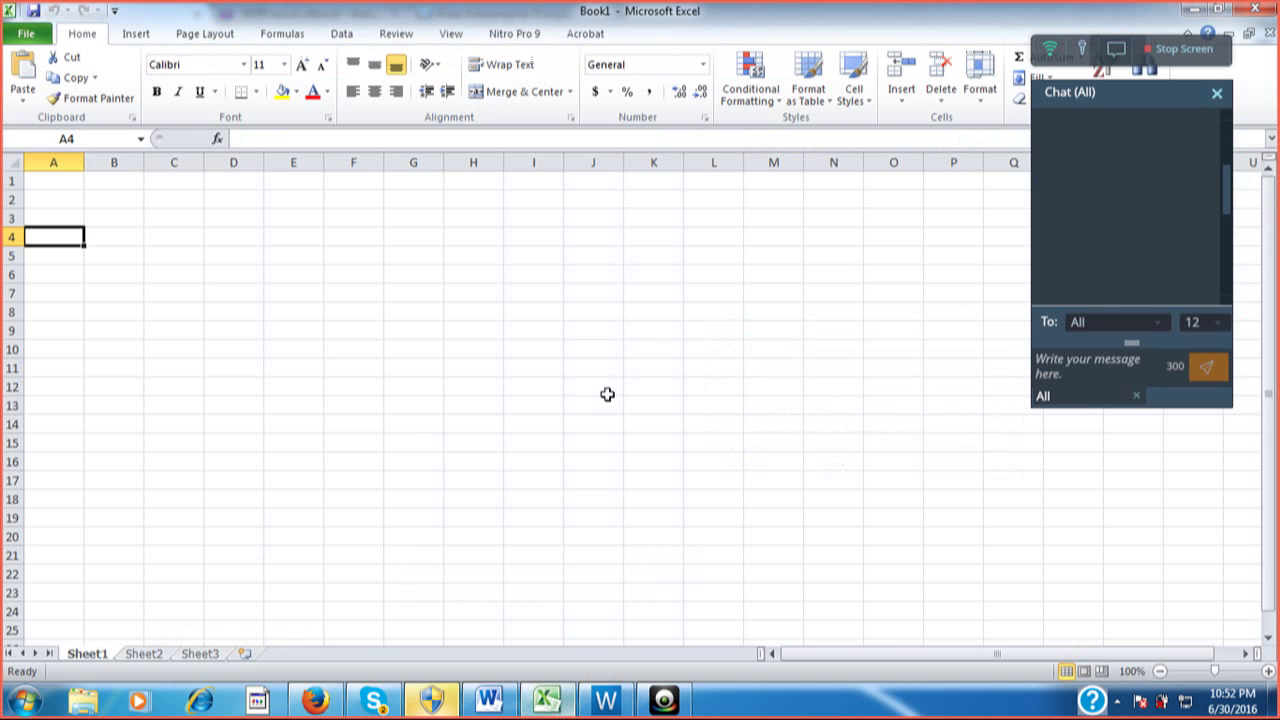
Return to Sheet1 and enter the heading No in cell B4
click(619, 703)
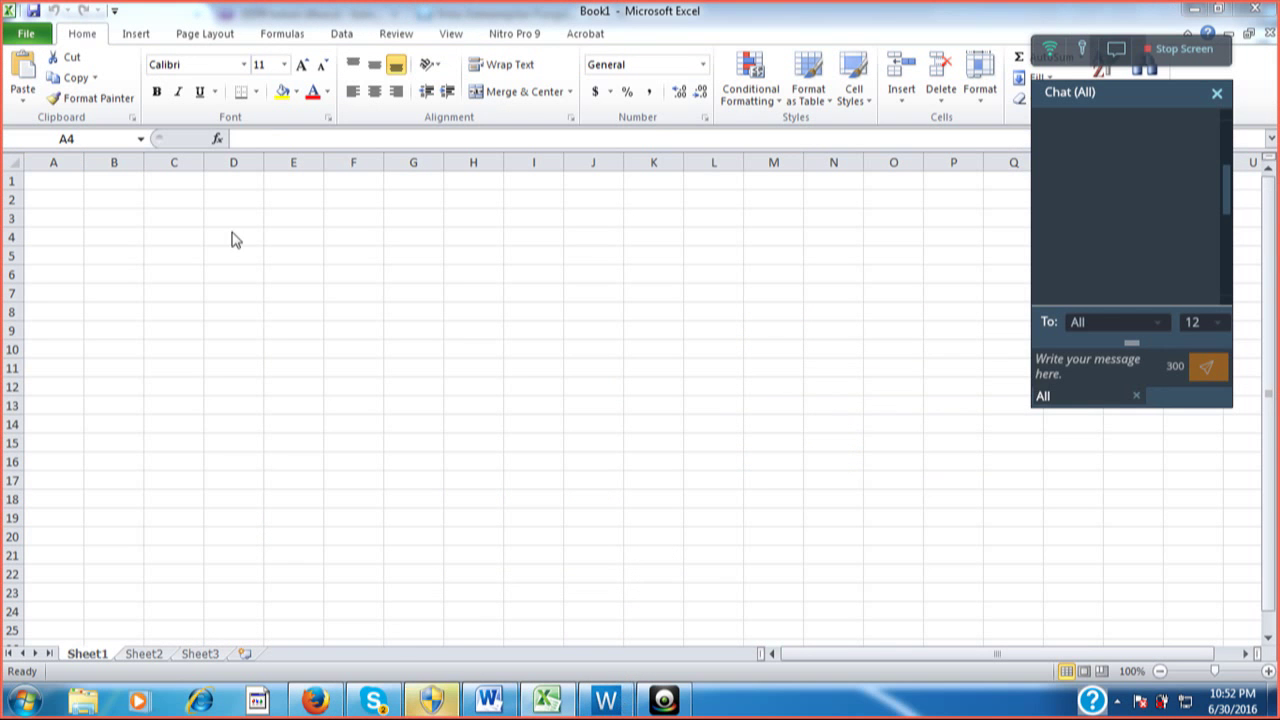
click(181, 244)
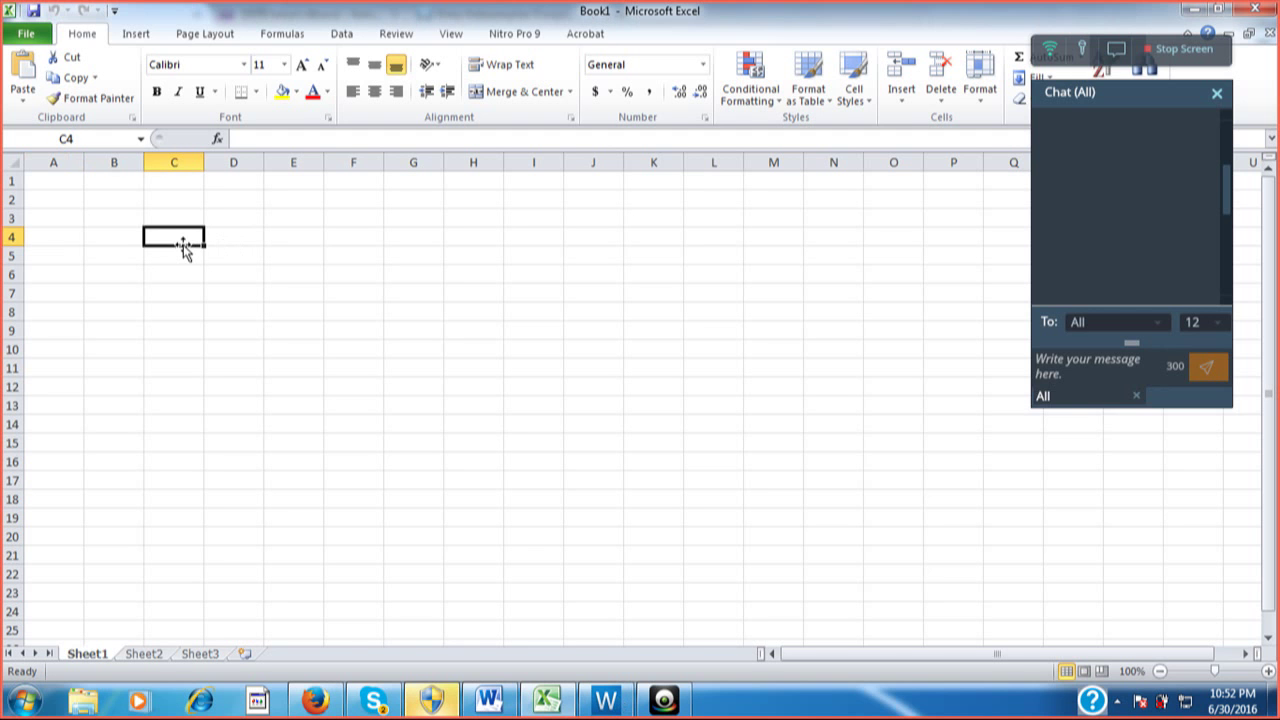
key(Left)
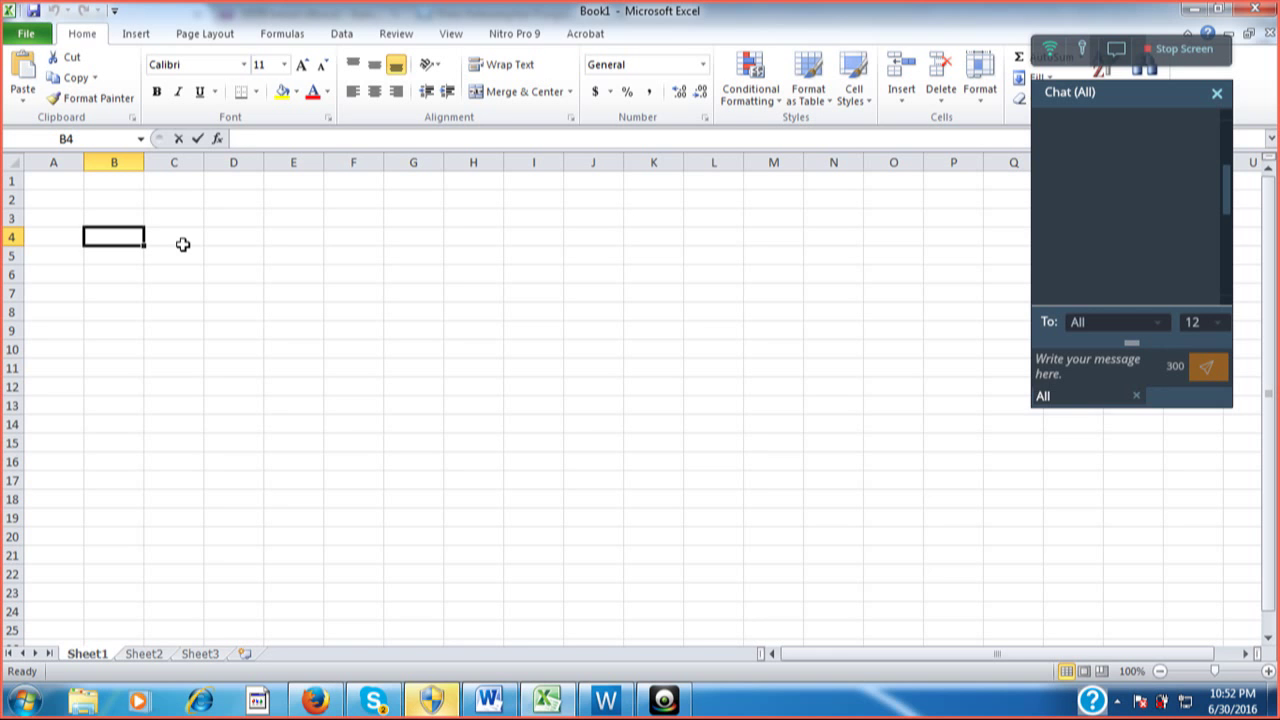
text(N)
key(BackSpace)
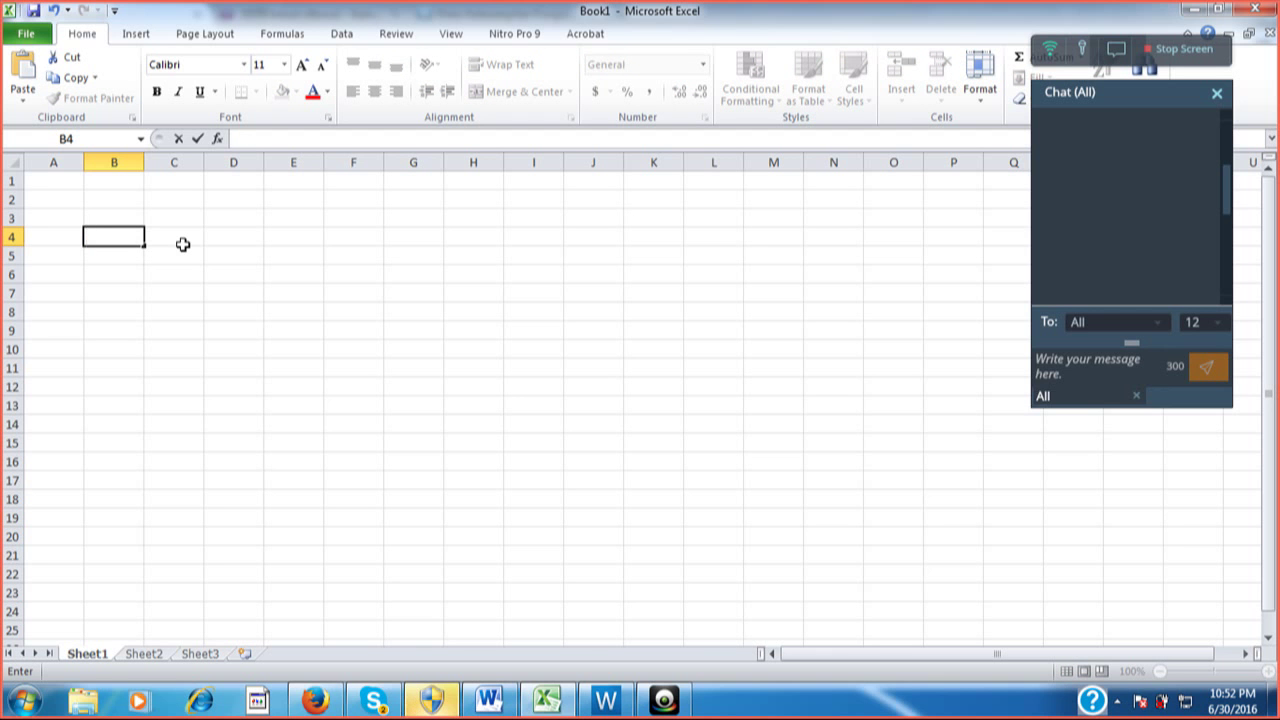
text(No)
Add the headings Nama in C4 and Bulan in D4, ending at D5
click(183, 244)
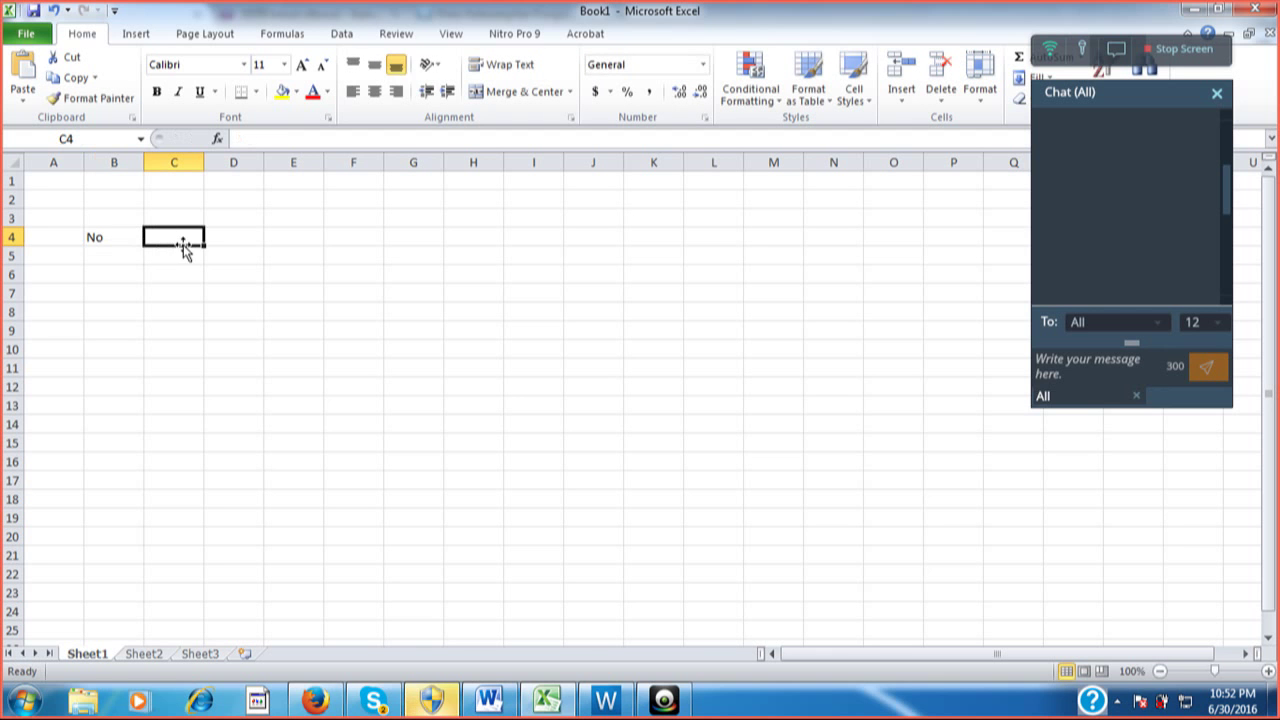
text(Nama)
key(Tab)
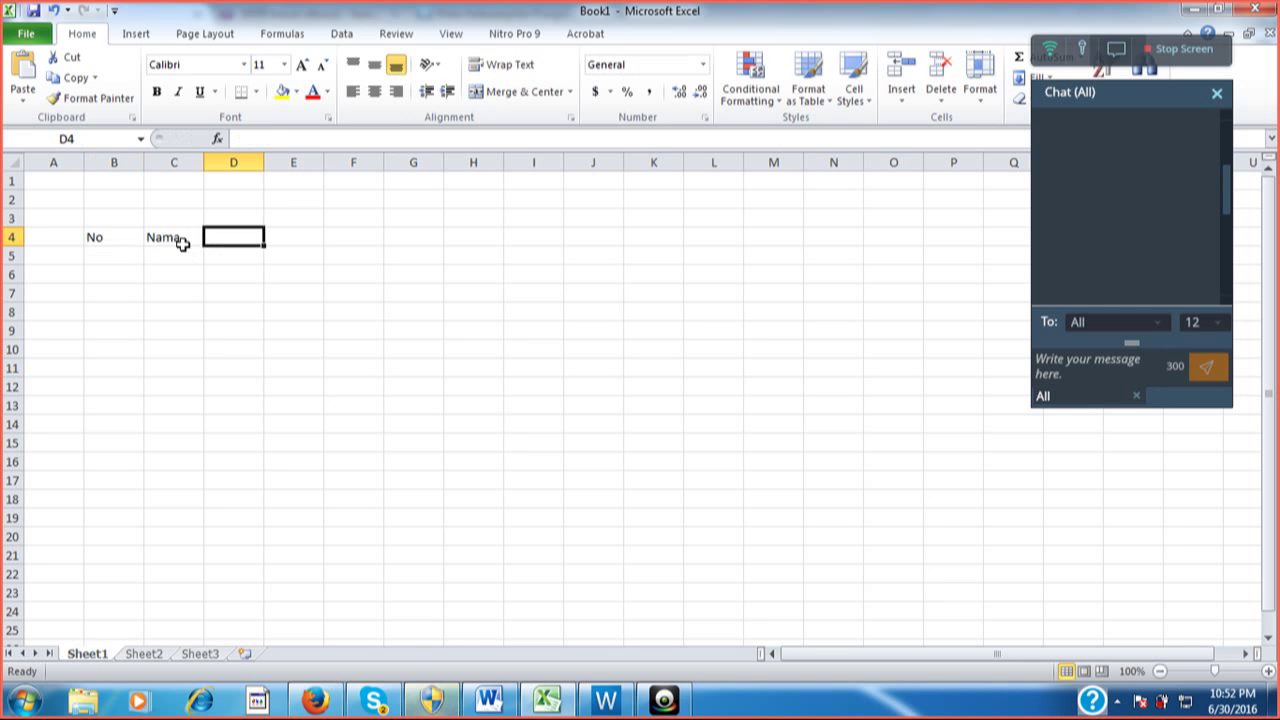
text(U)
key(BackSpace)
text(Bu)
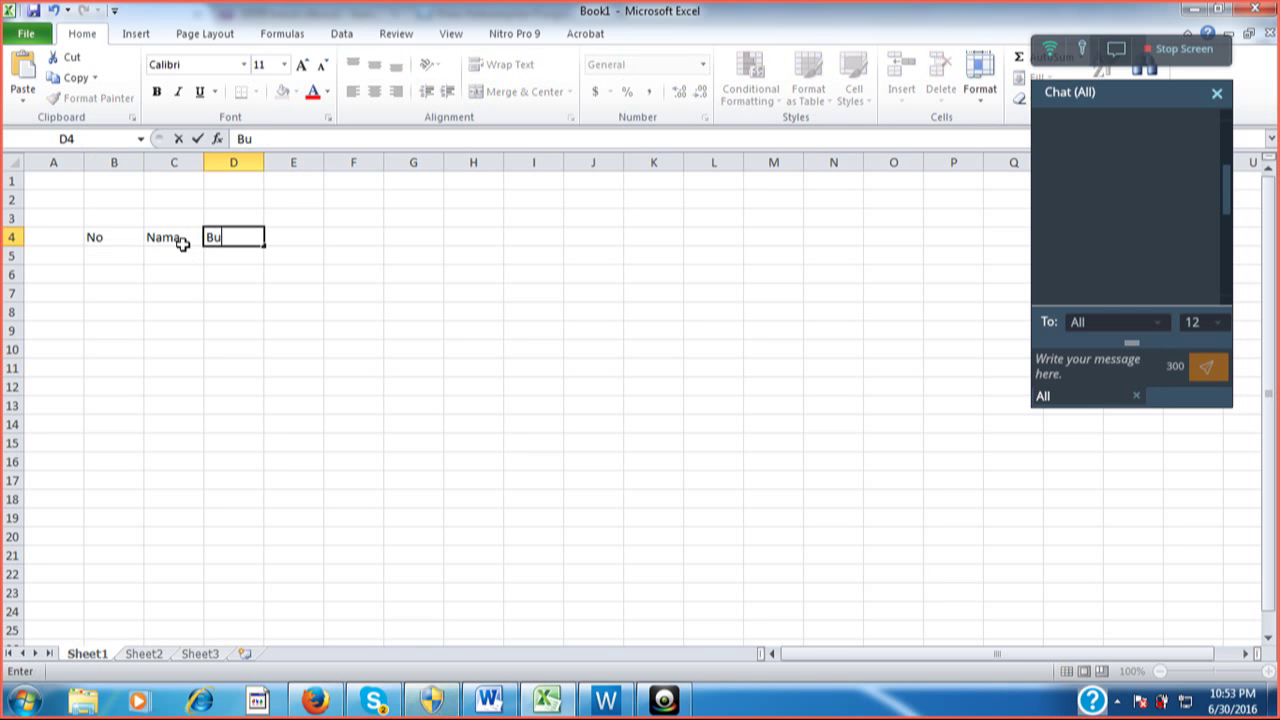
text(lan)
key(Tab)
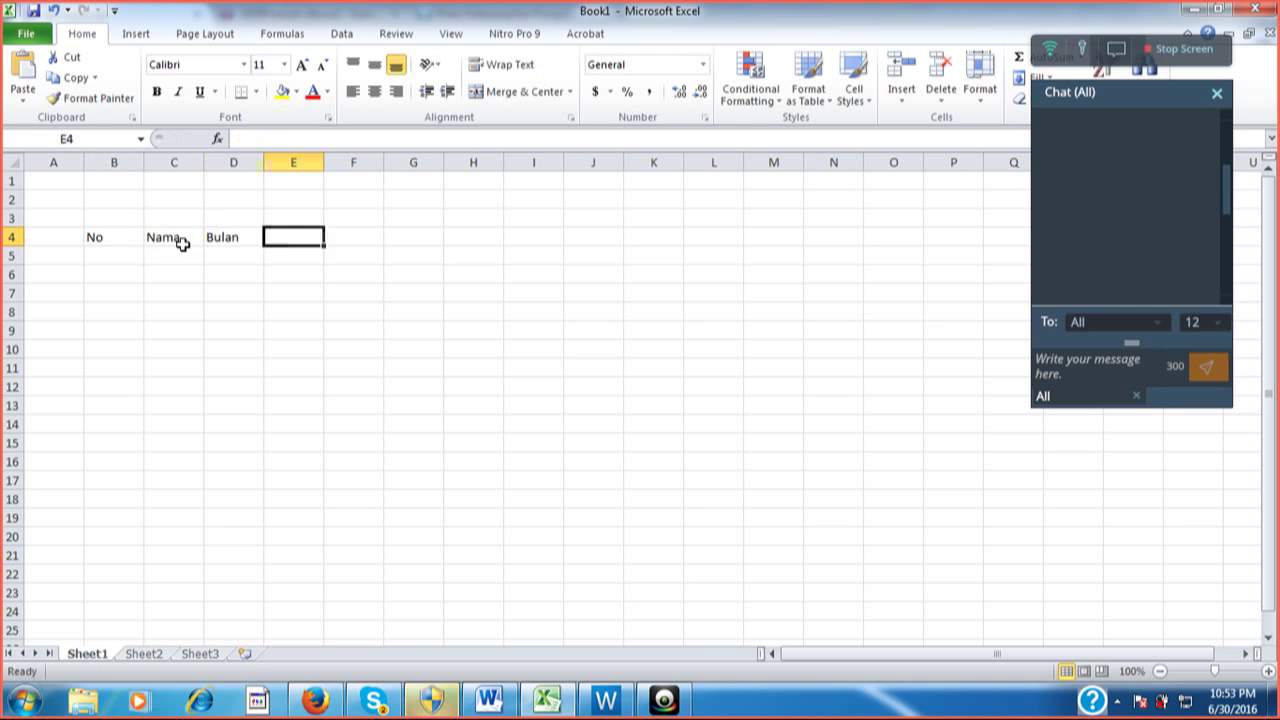
key(Return)
Enter the months Mei, Juni, Juli and Agustus into cells D5 through G5
text(M)
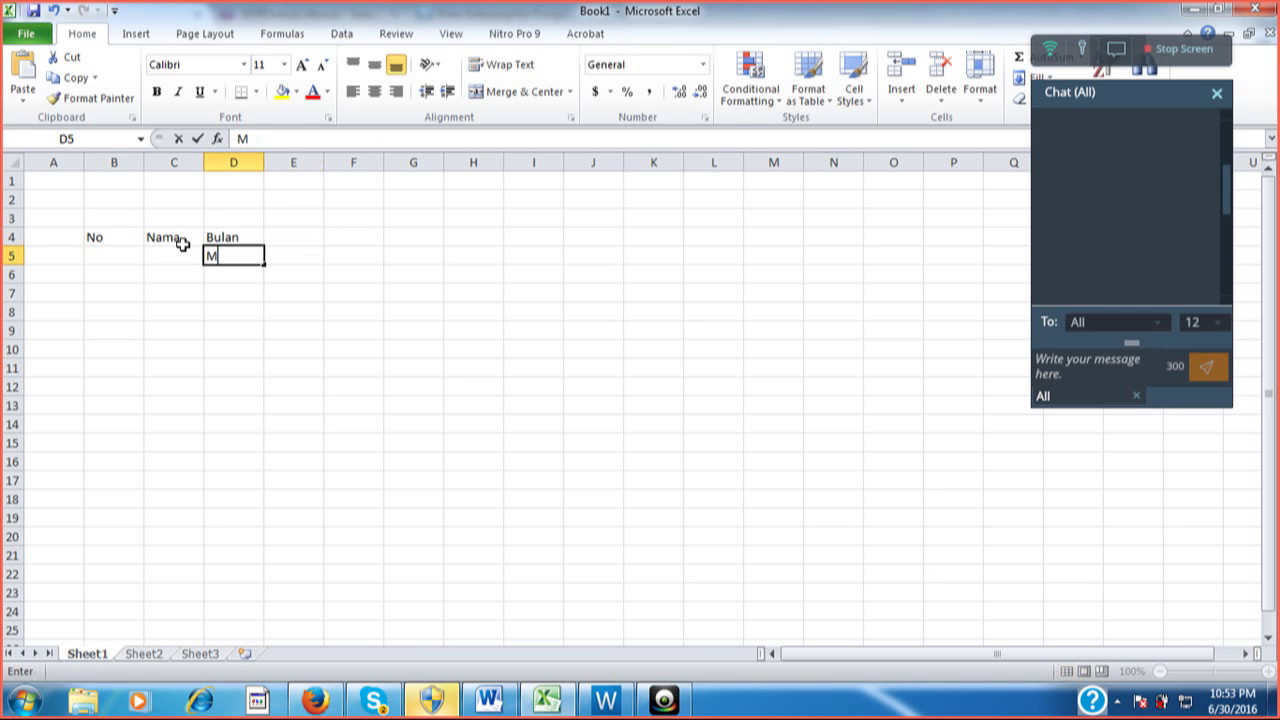
text(ei)
key(Tab)
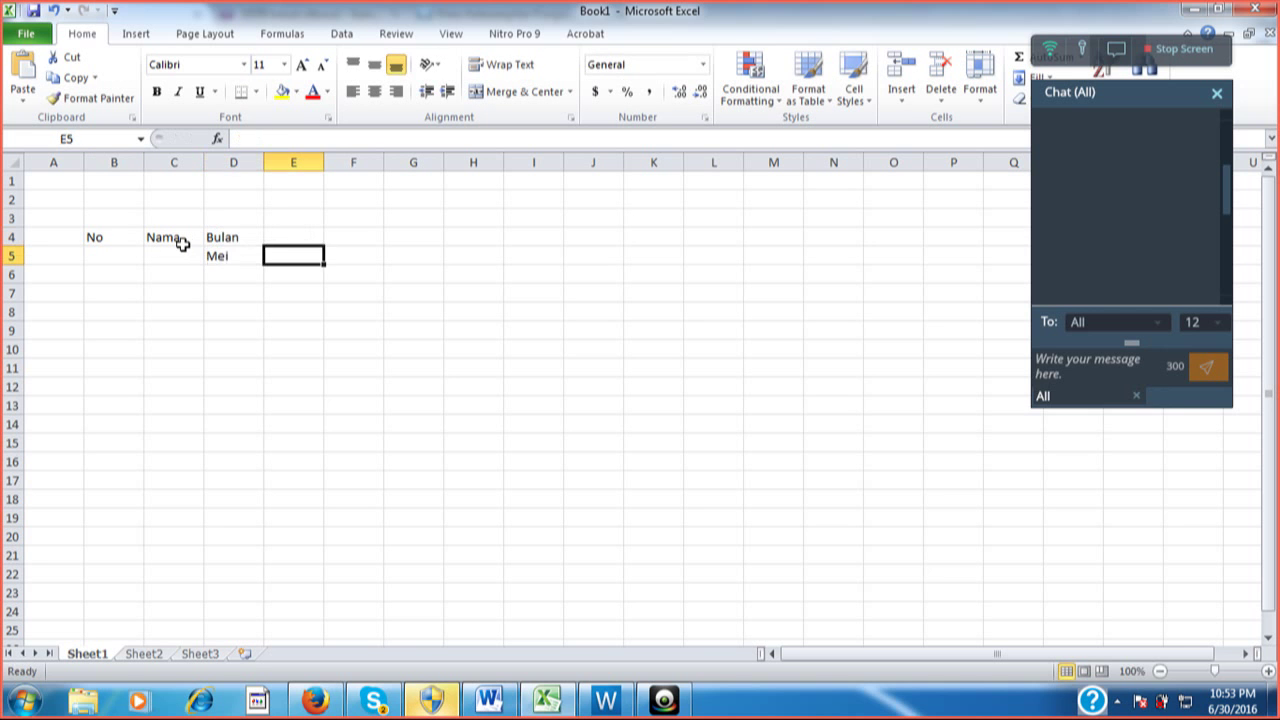
text(Juni)
key(Tab)
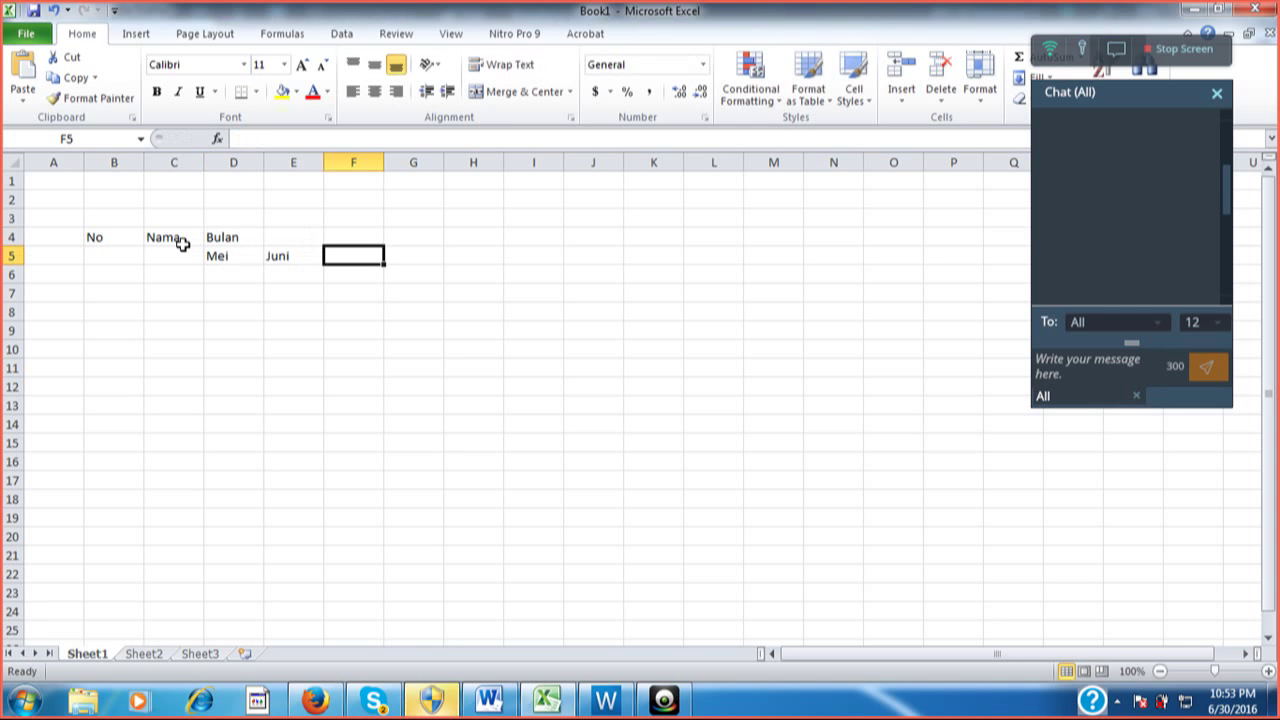
text(Juli)
key(Down)
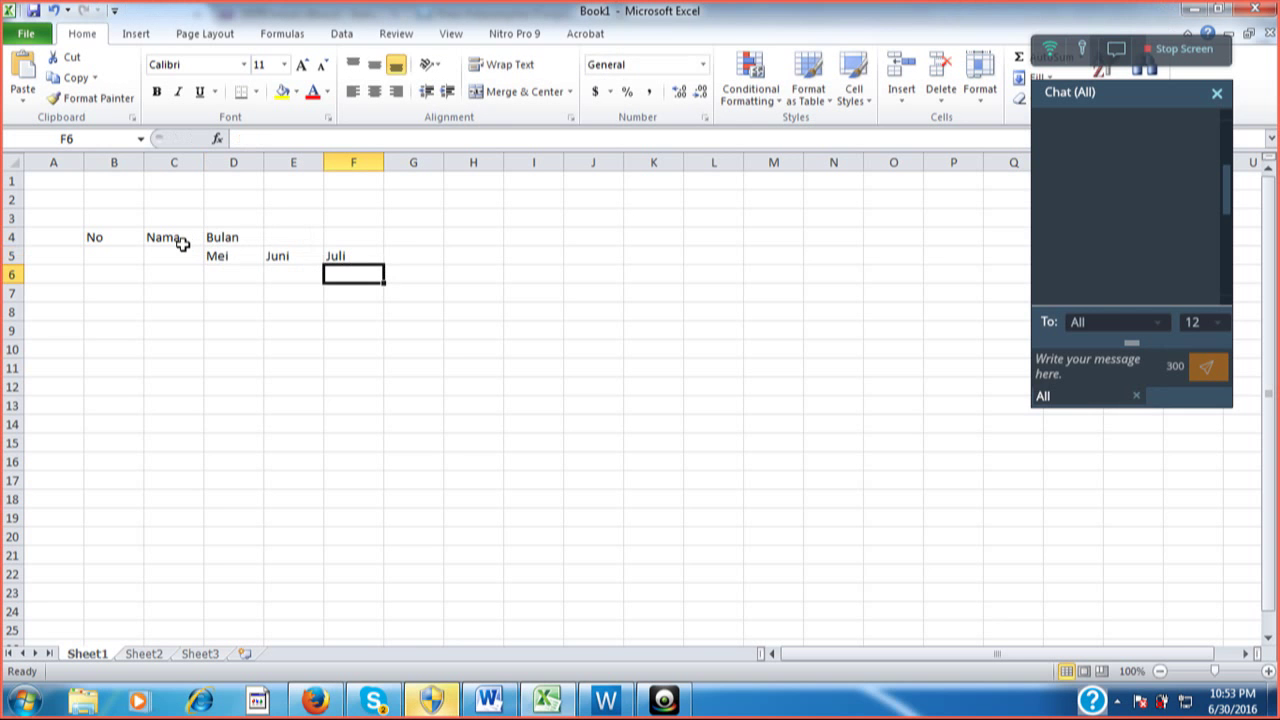
key(Up)
key(Right)
text(Ah)
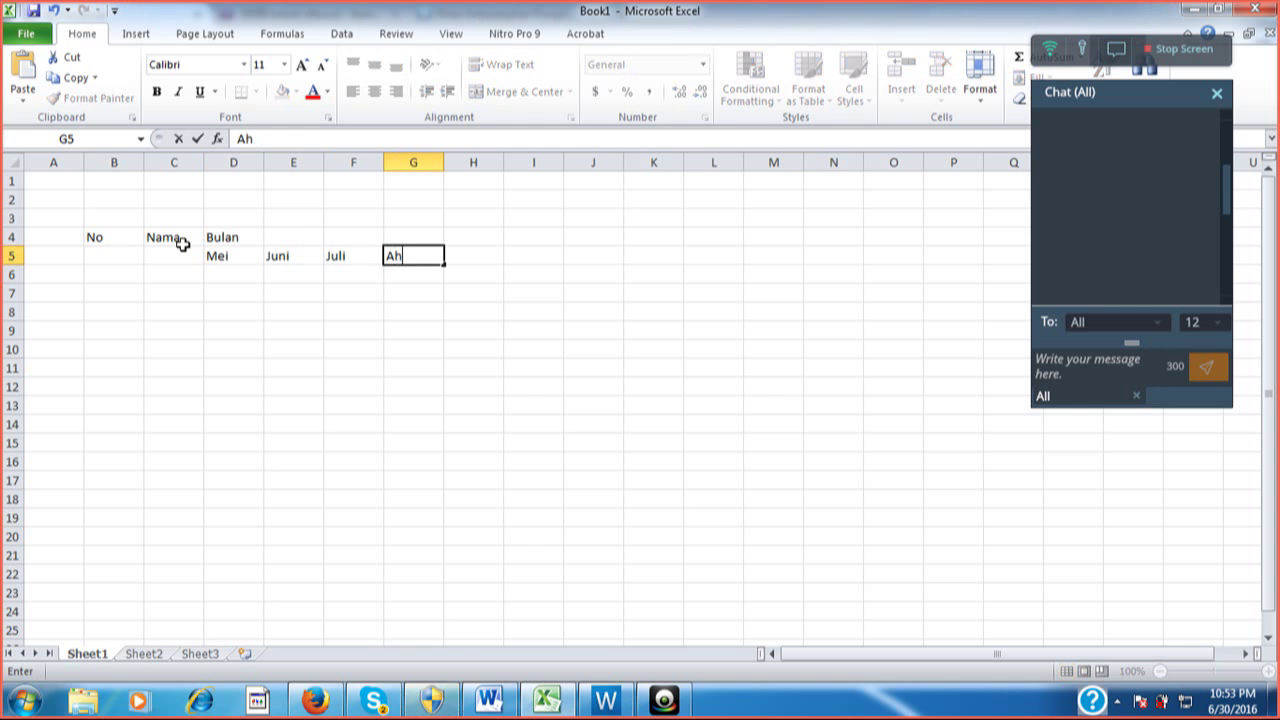
key(BackSpace)
text(gustus)
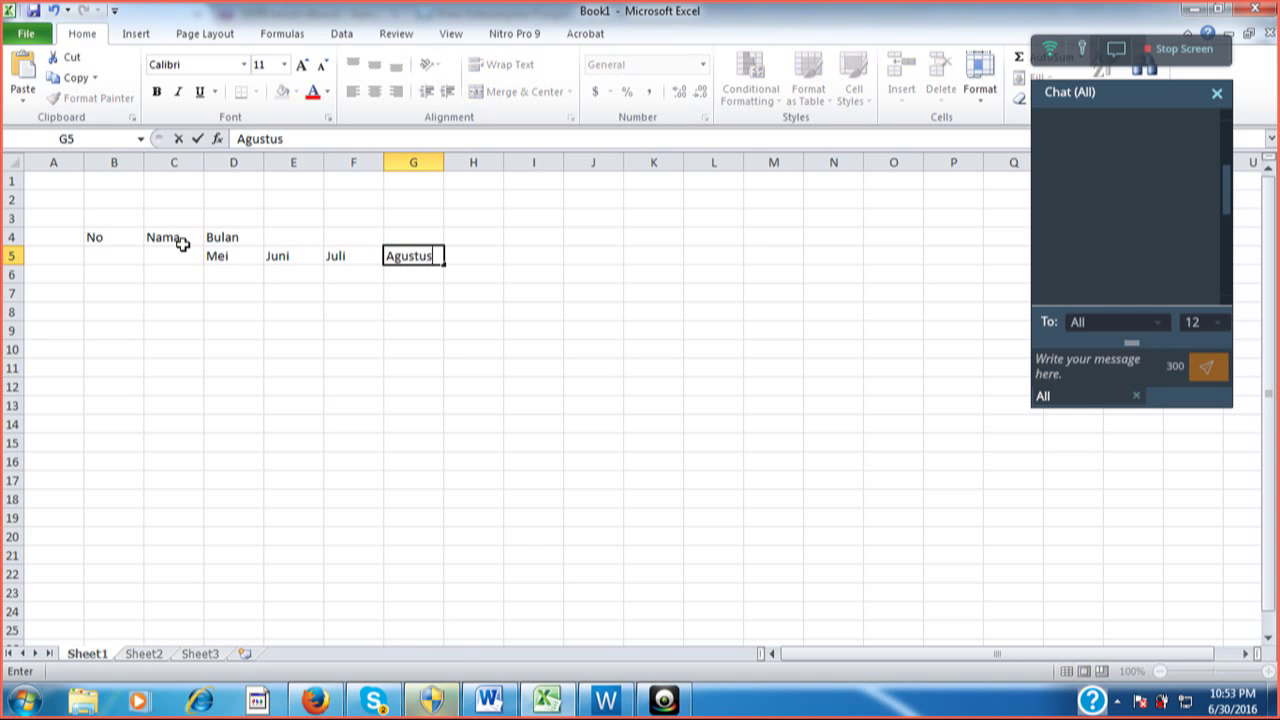
key(Tab)
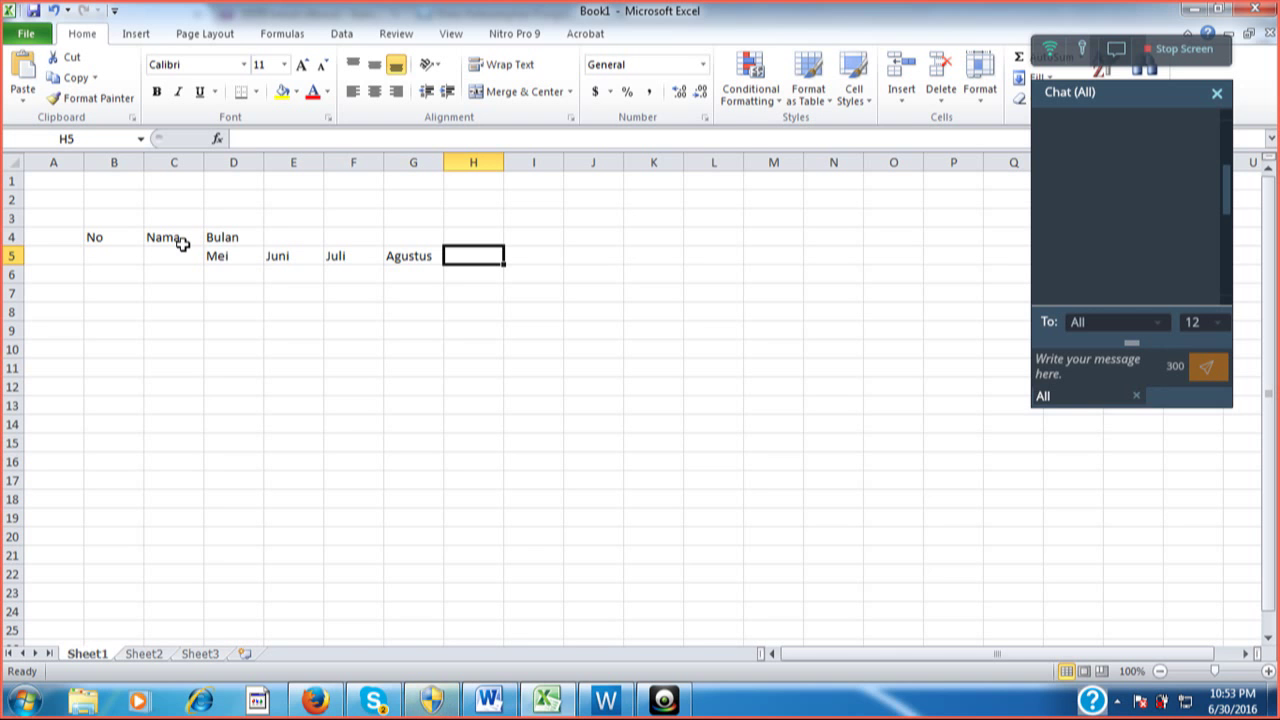
key(Left)
key(Left)
key(Left)
key(Left)
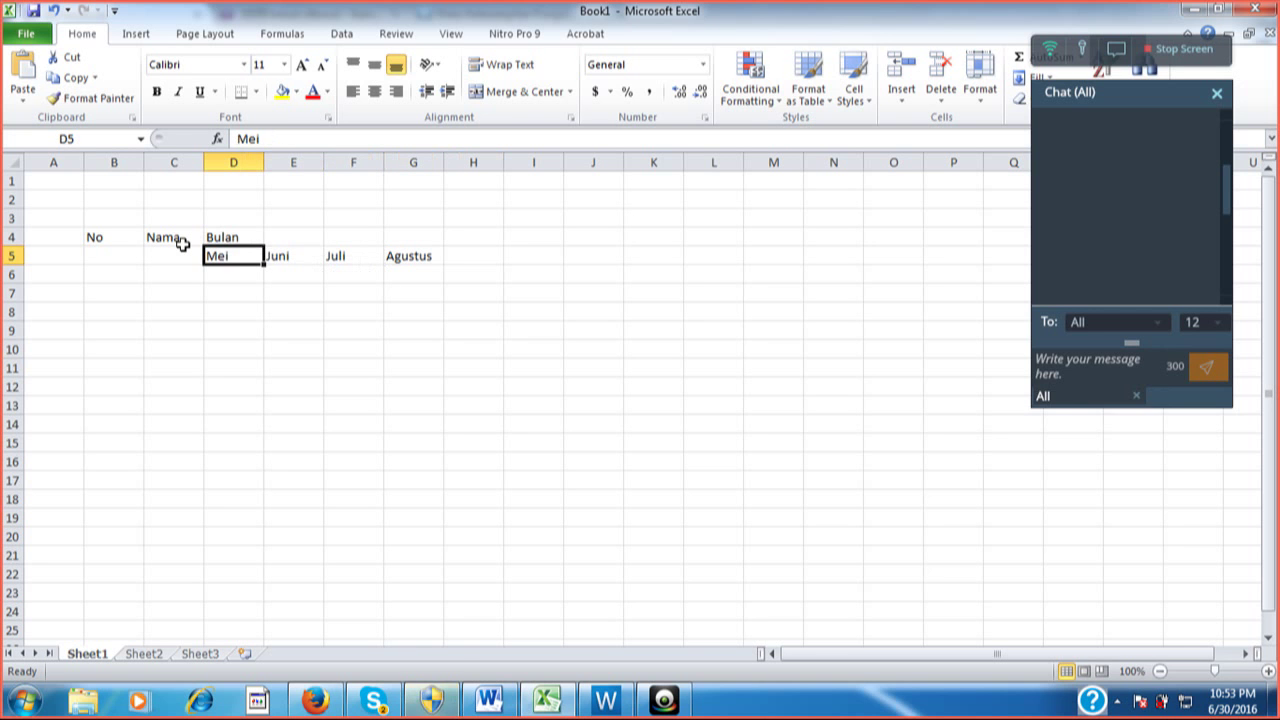
Overwrite D5:E5 with May and Jun, clear Juli and Agustus from F5:G5, and select D5:E5
text(Ma)
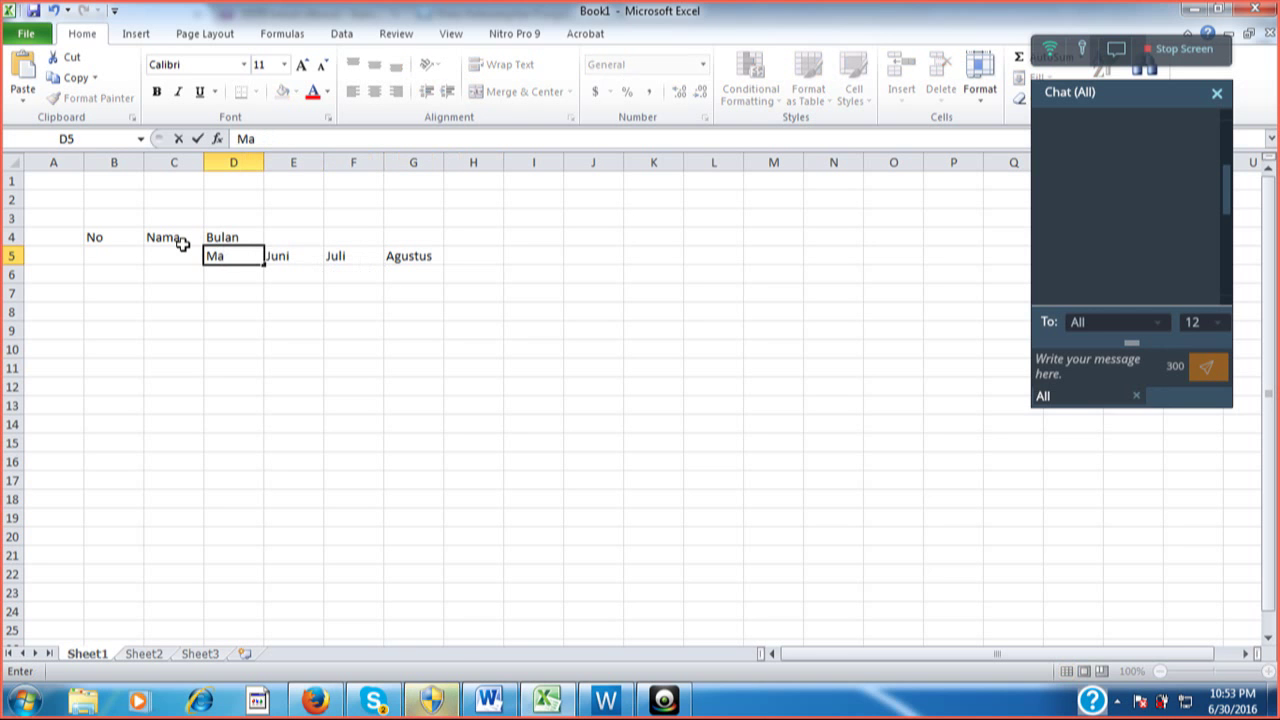
text(y)
key(Right)
text(Ju)
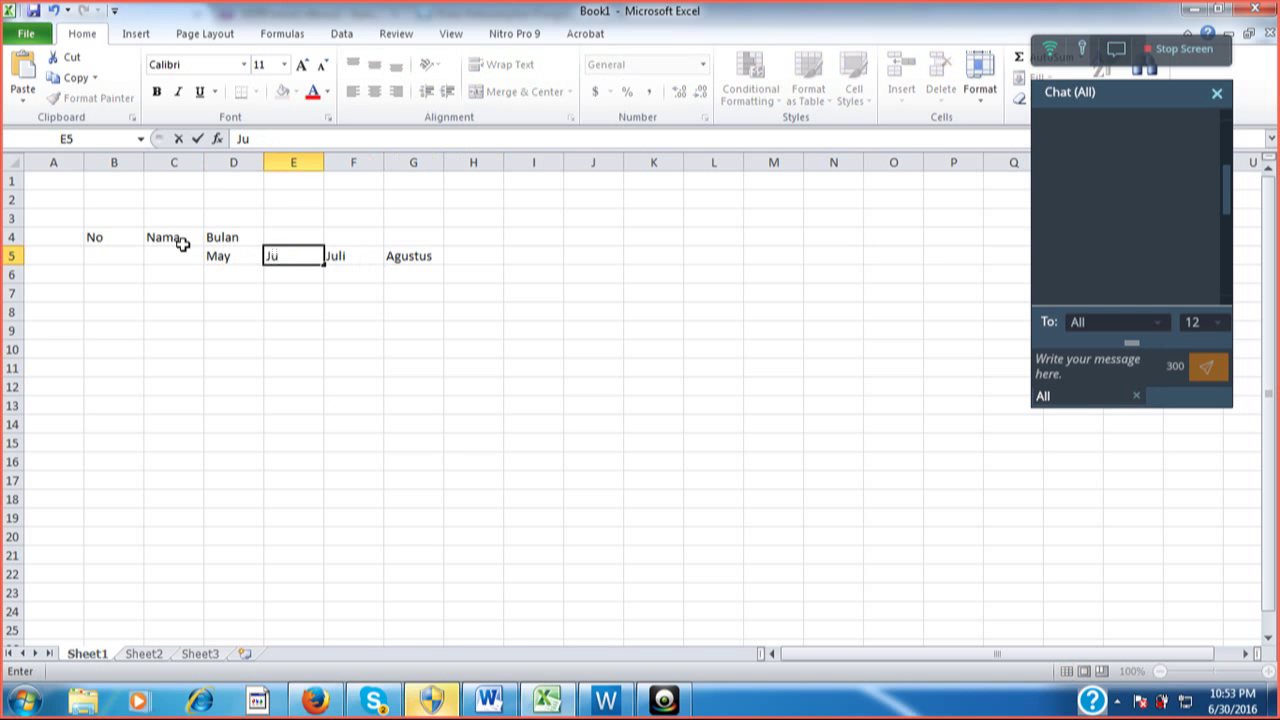
text(n)
key(Right)
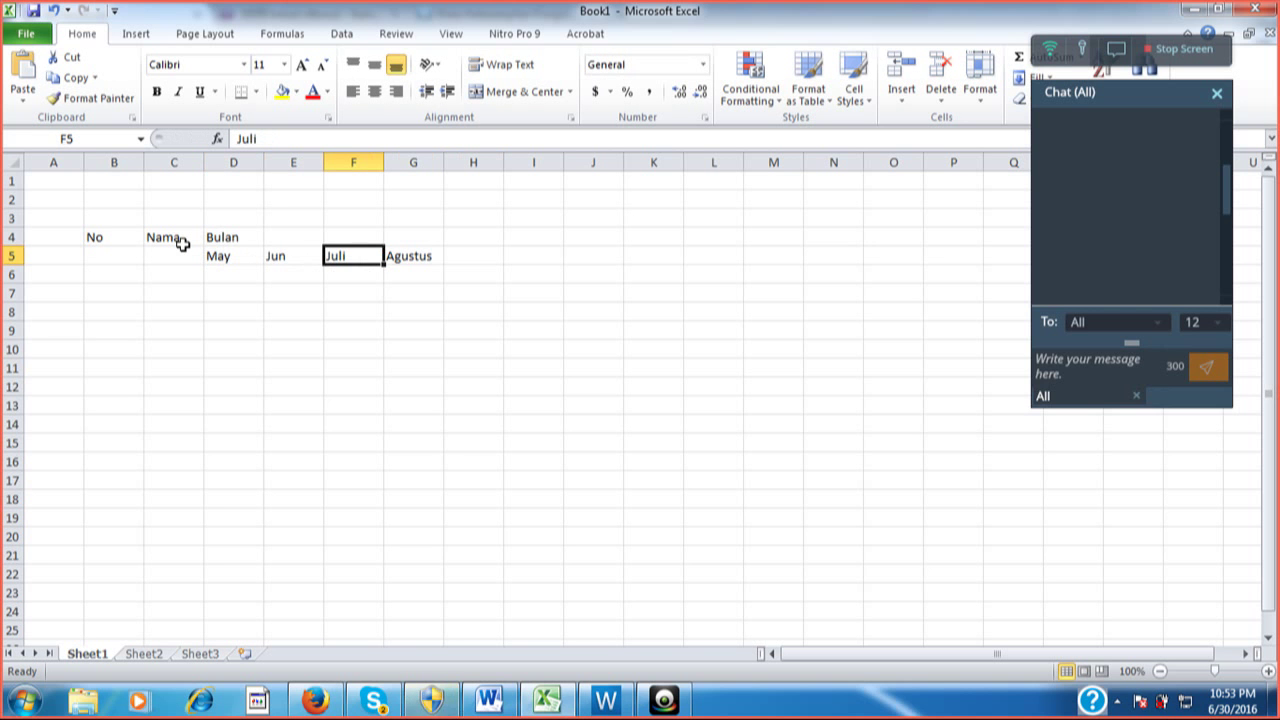
key(Right)
key(Left)
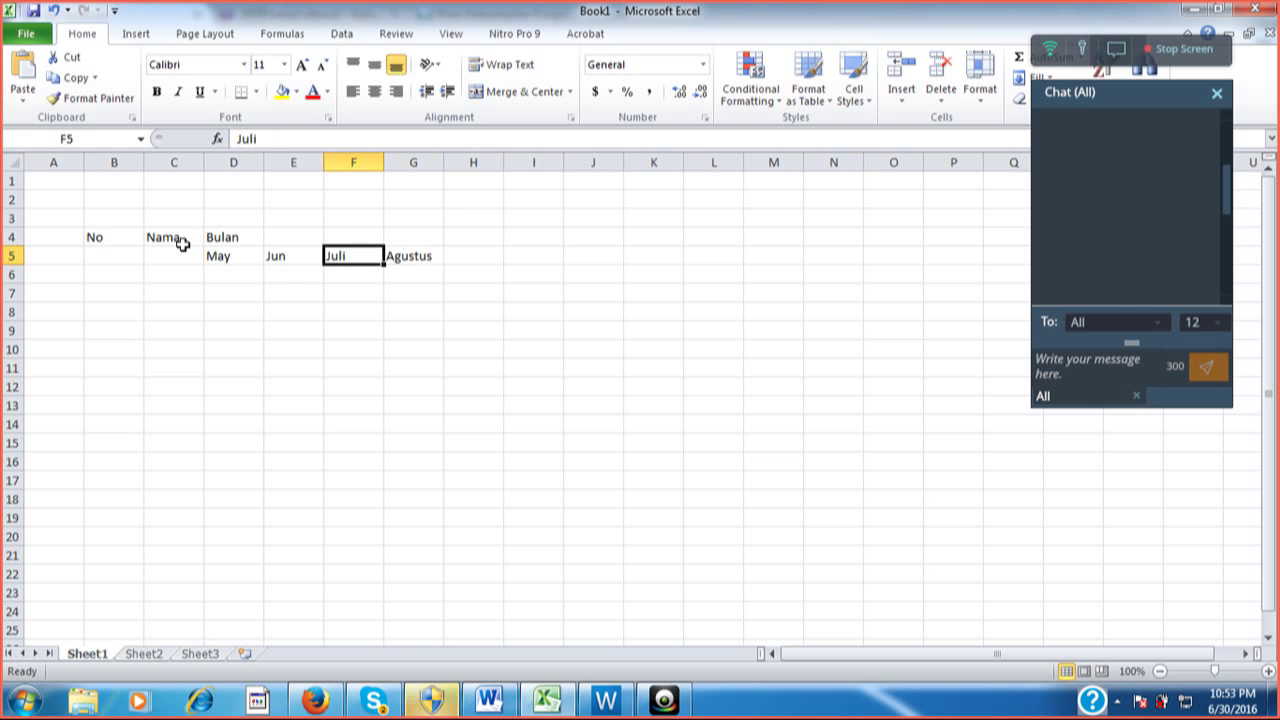
key(Delete)
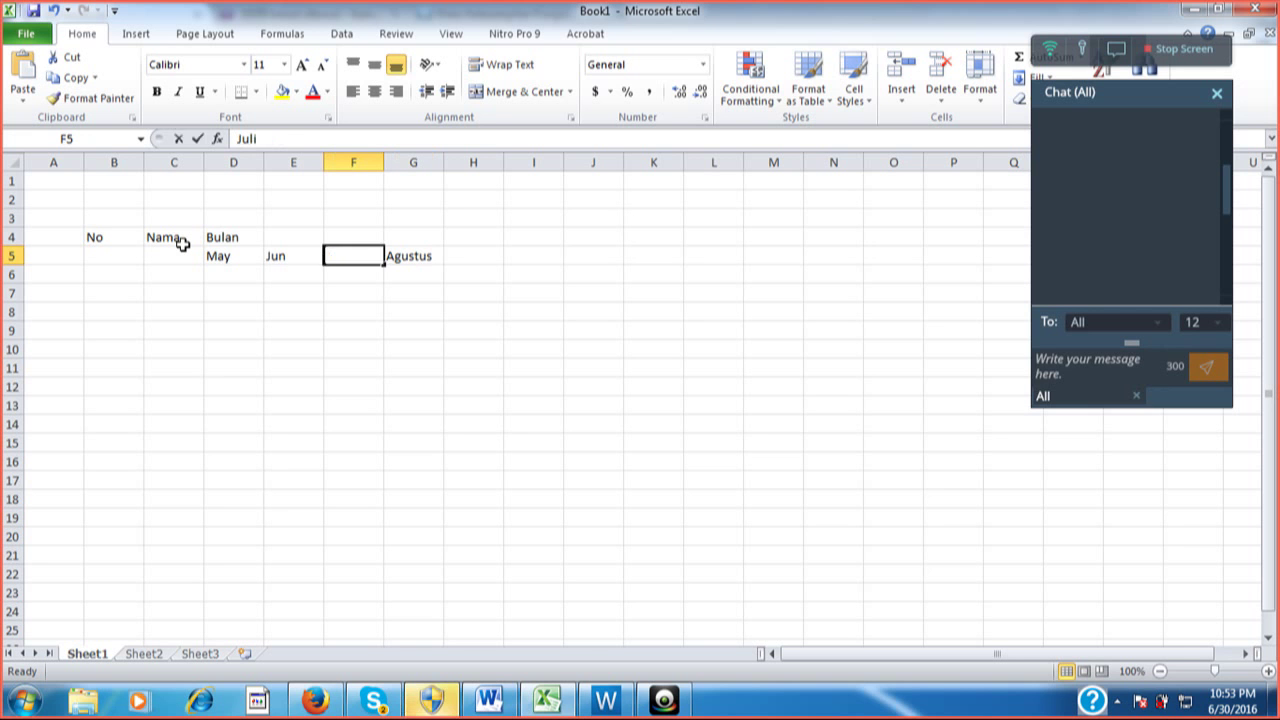
key(Right)
key(Delete)
key(Left)
key(Left)
key(Left)
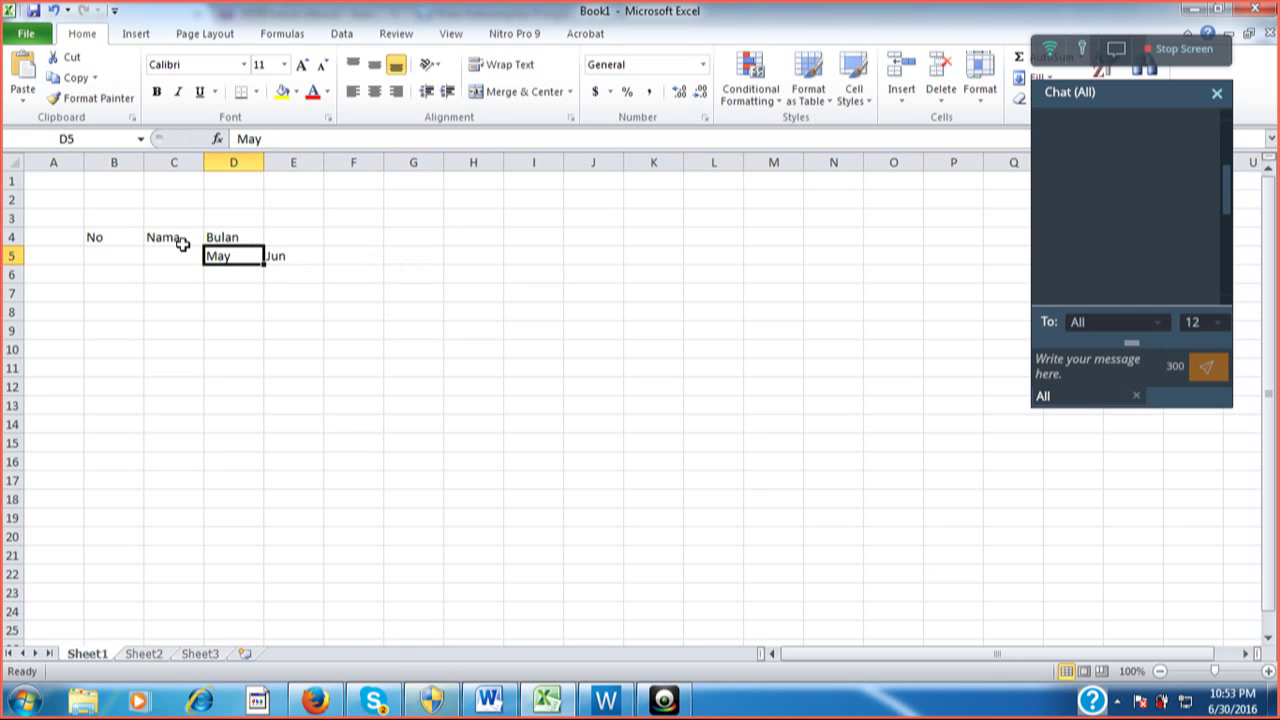
key(shift+Right)
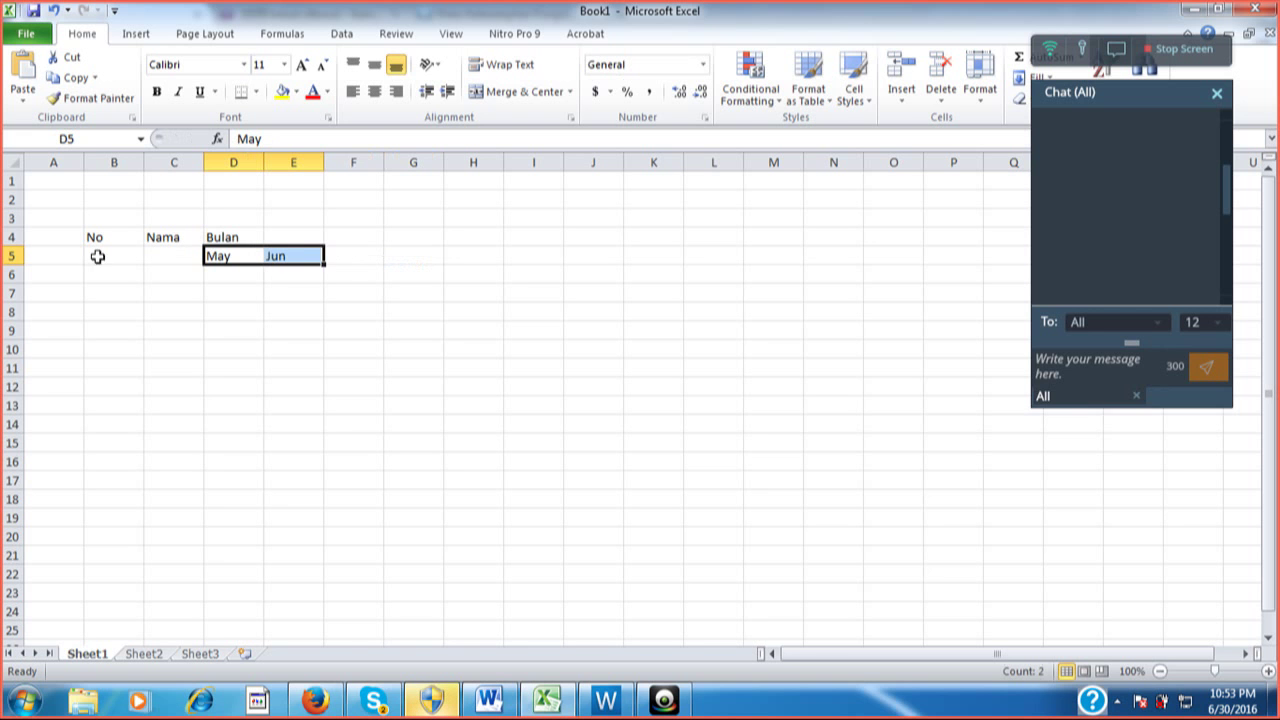
Drag-fill the May/Jun series along row 5, then undo that fill
drag(325, 262, 638, 277)
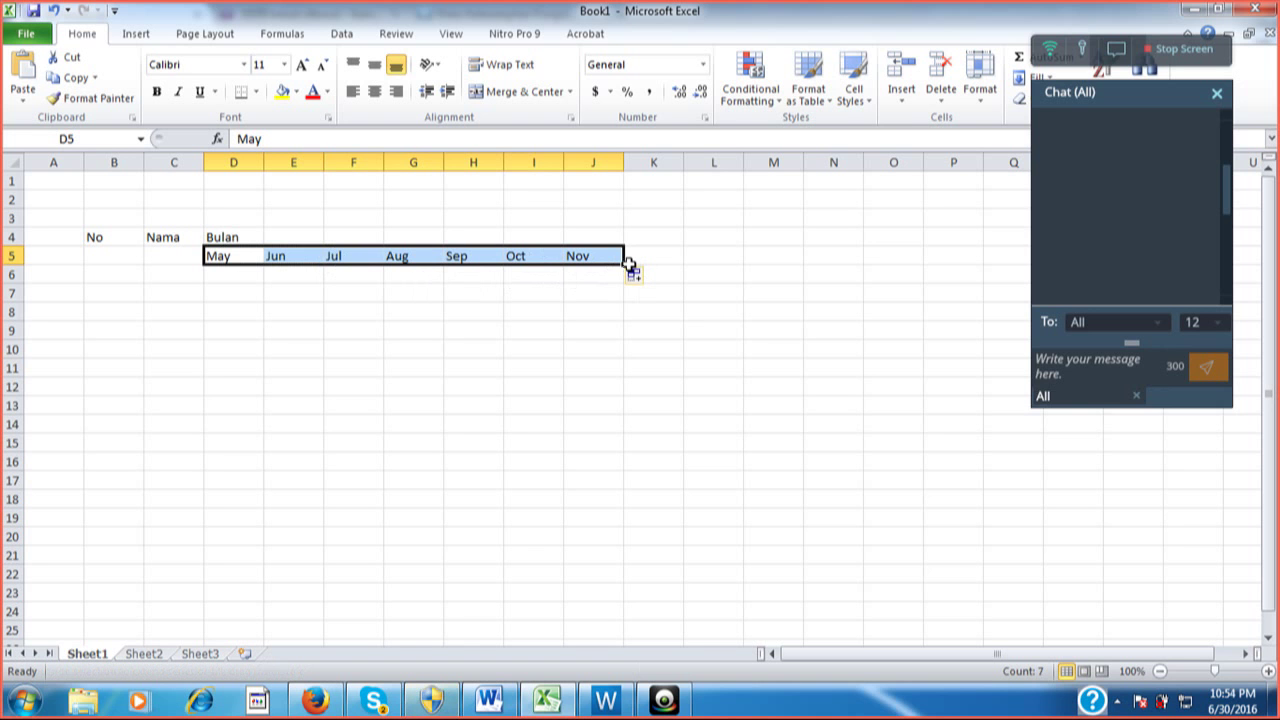
drag(629, 266, 662, 260)
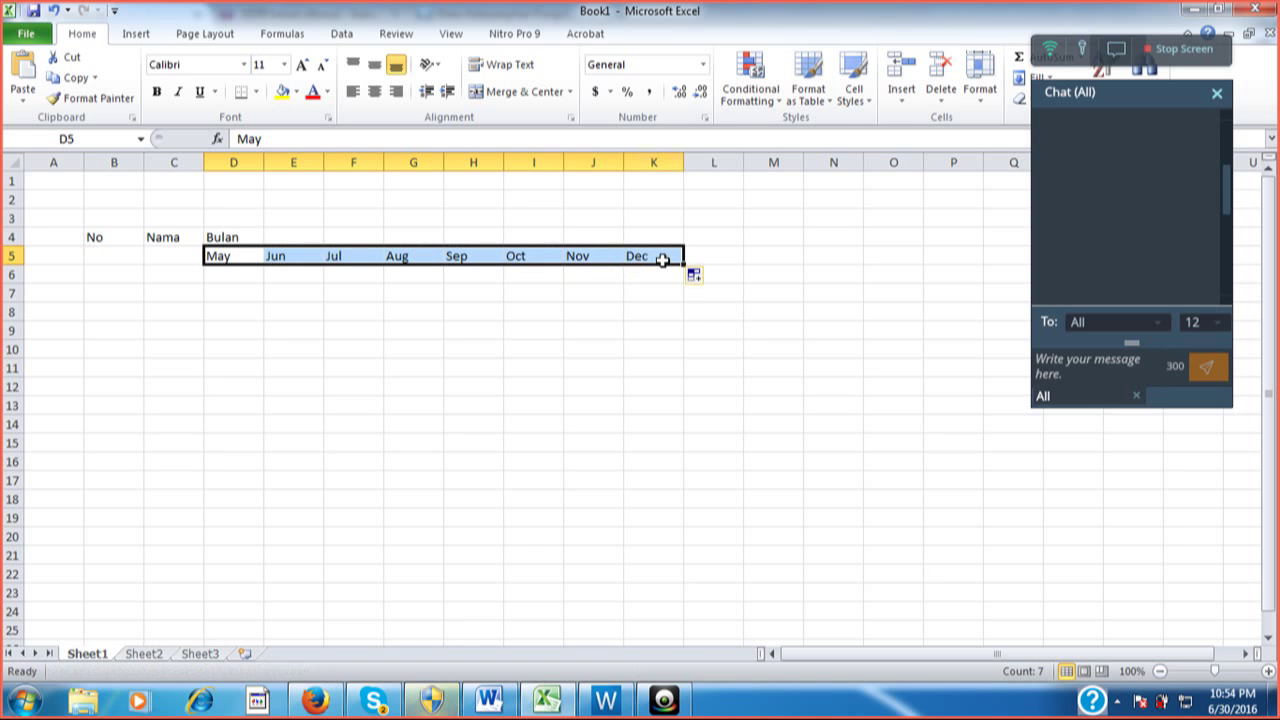
click(533, 427)
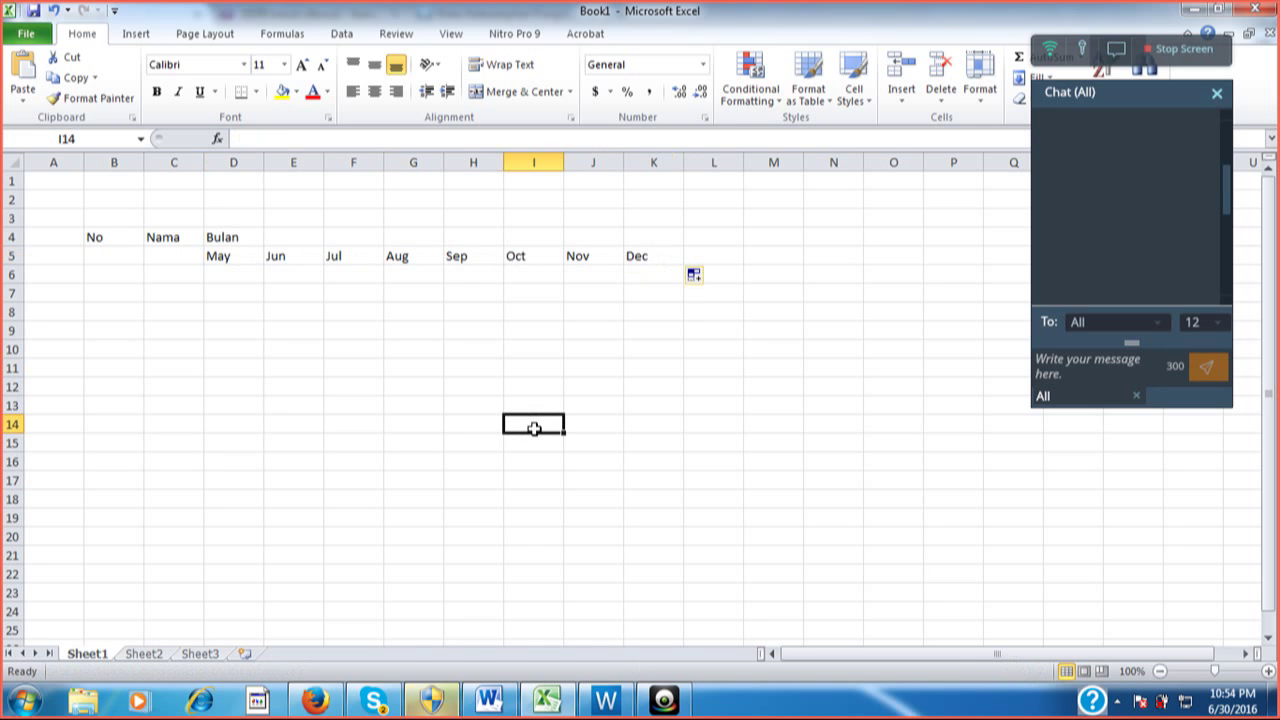
key(ctrl+z)
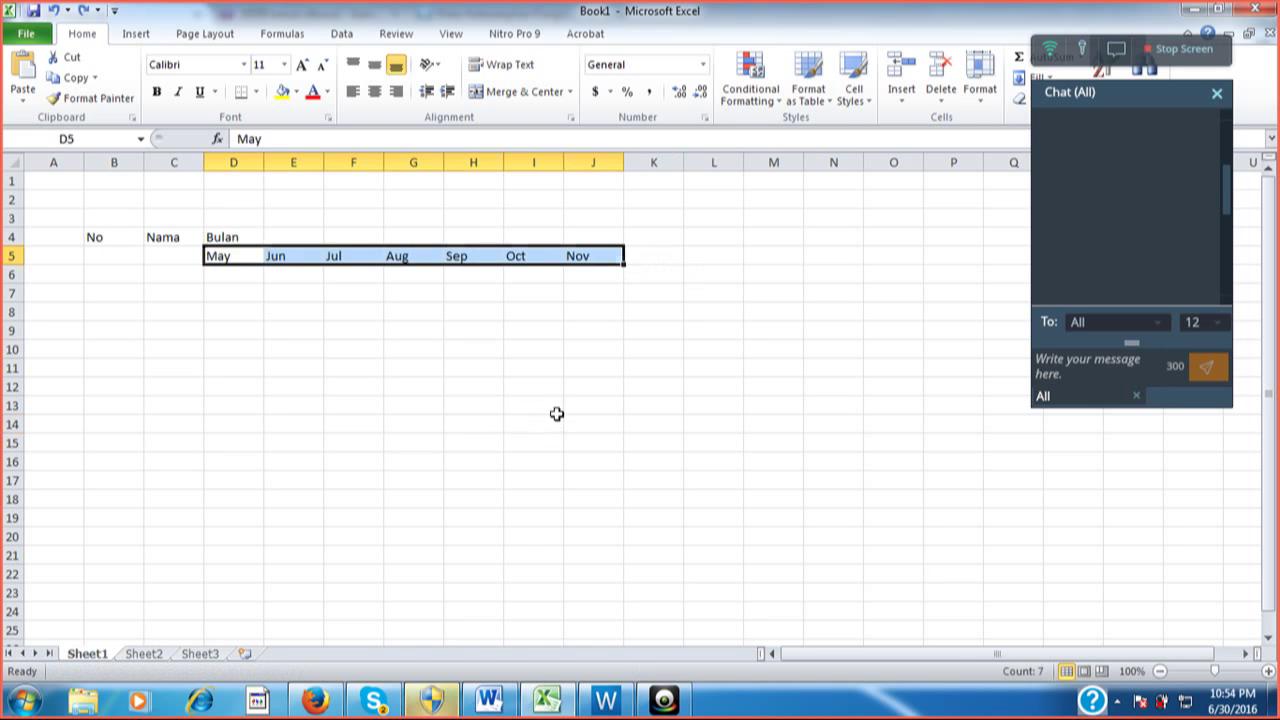
key(ctrl+z)
click(413, 292)
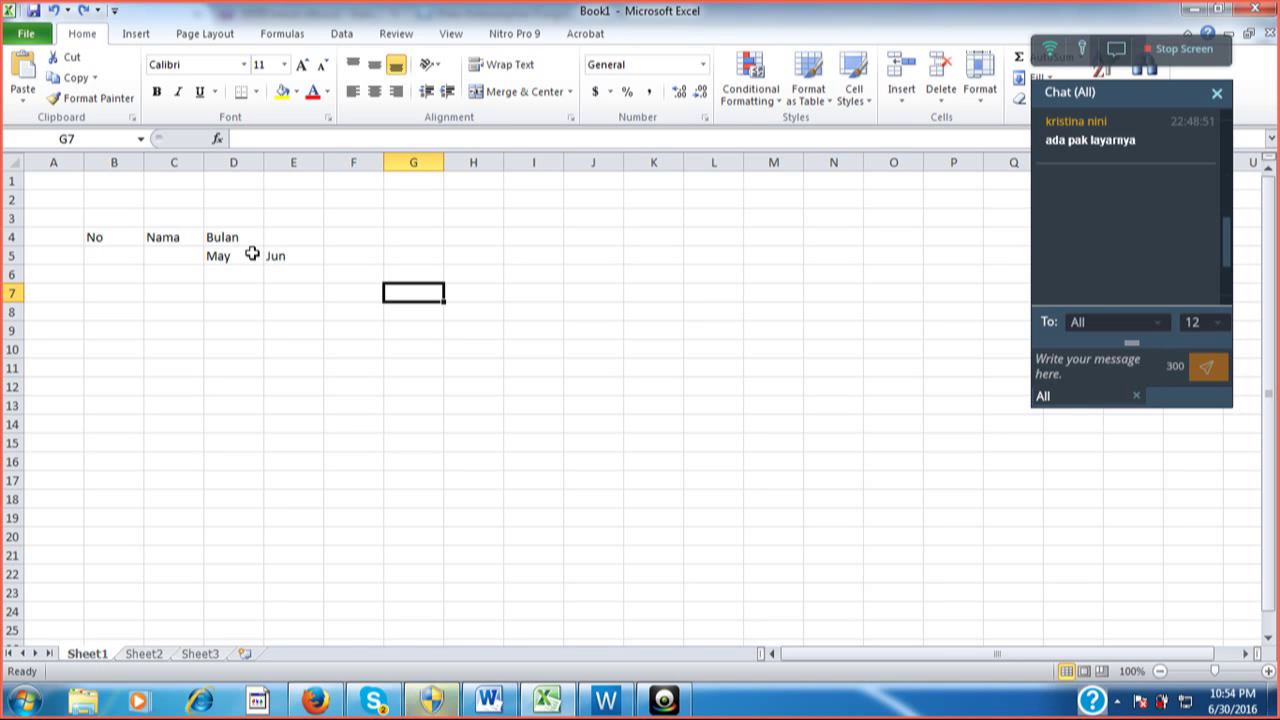
Reselect May and Jun in D5:E5, fill through Dec, and delete the extra Jan in L5
click(252, 254)
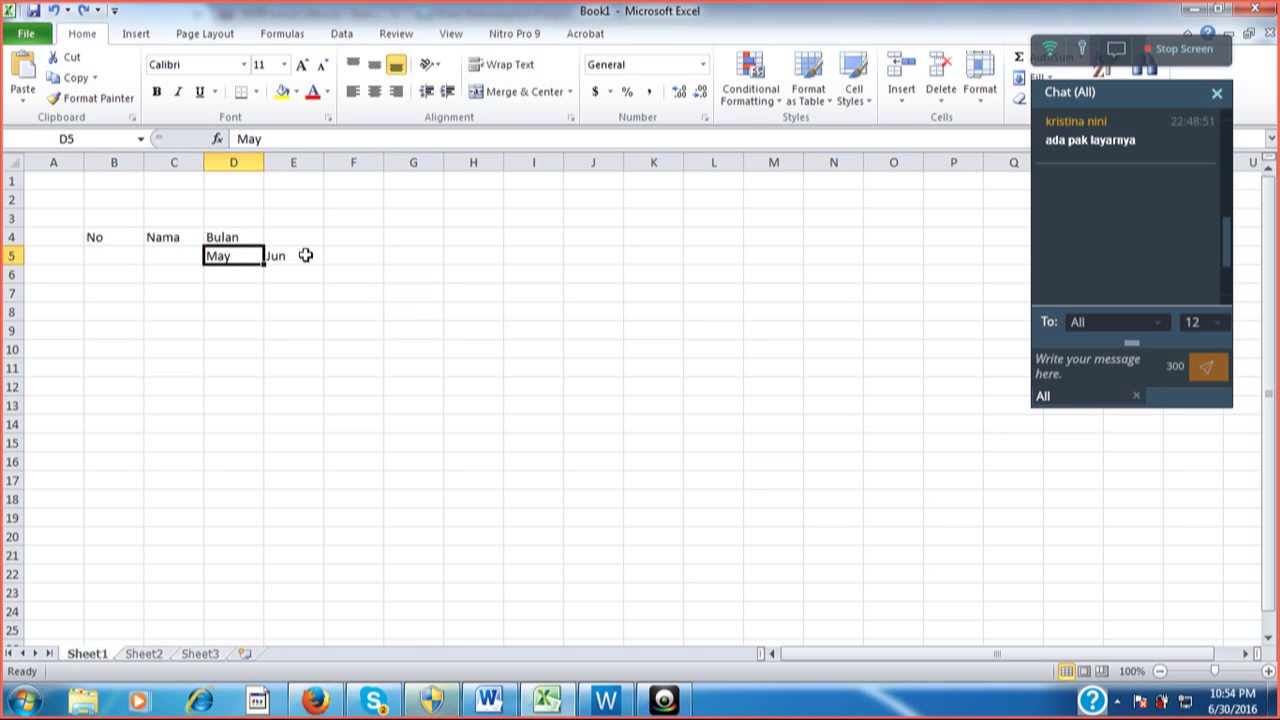
click(270, 255)
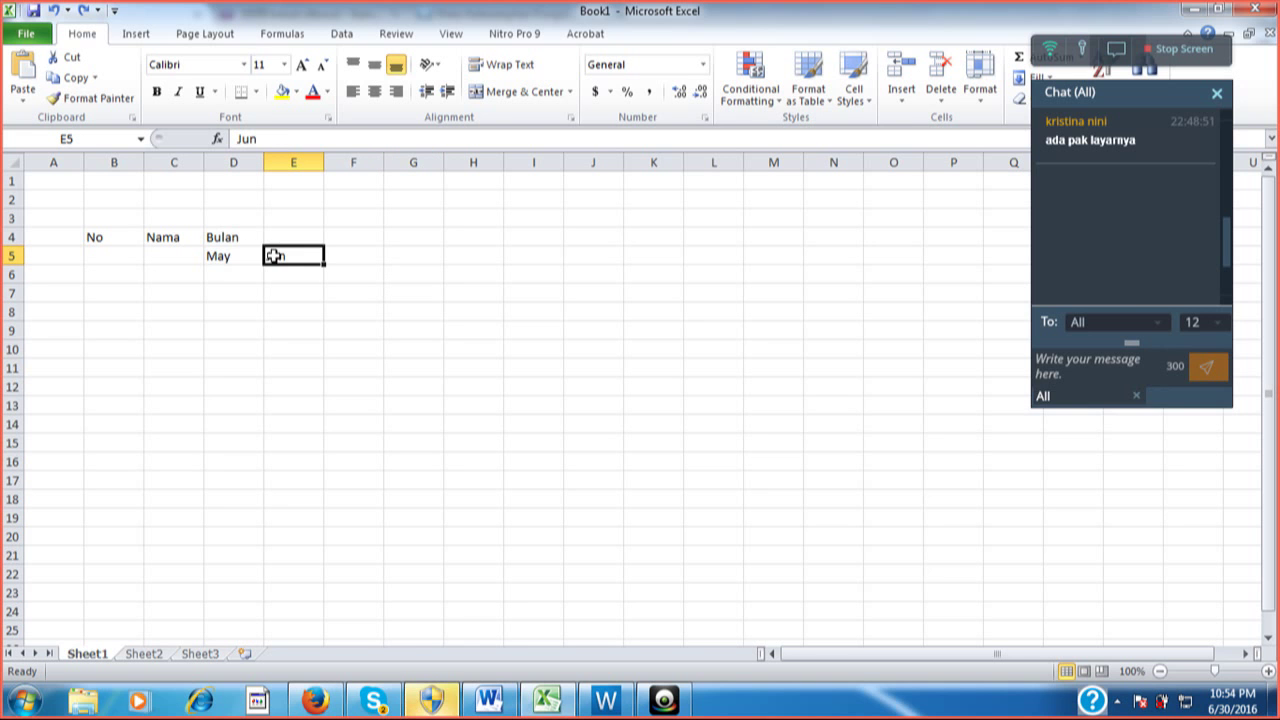
drag(230, 256, 279, 256)
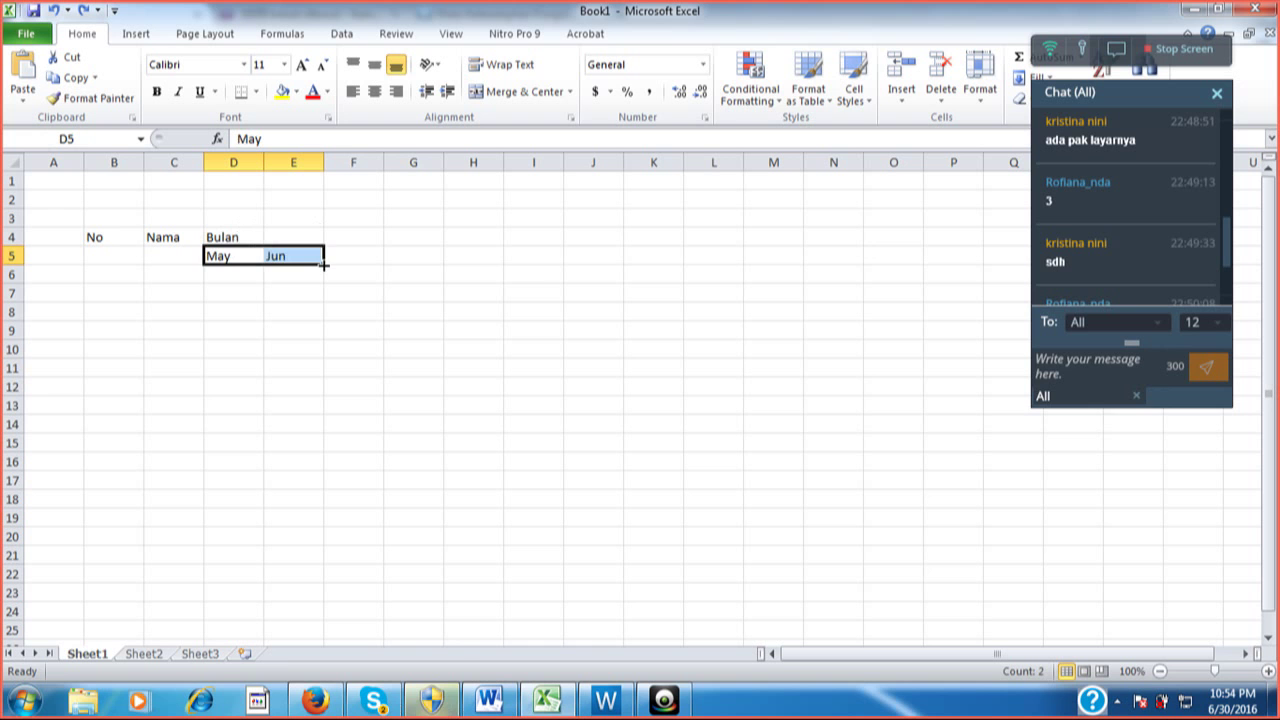
drag(324, 264, 723, 252)
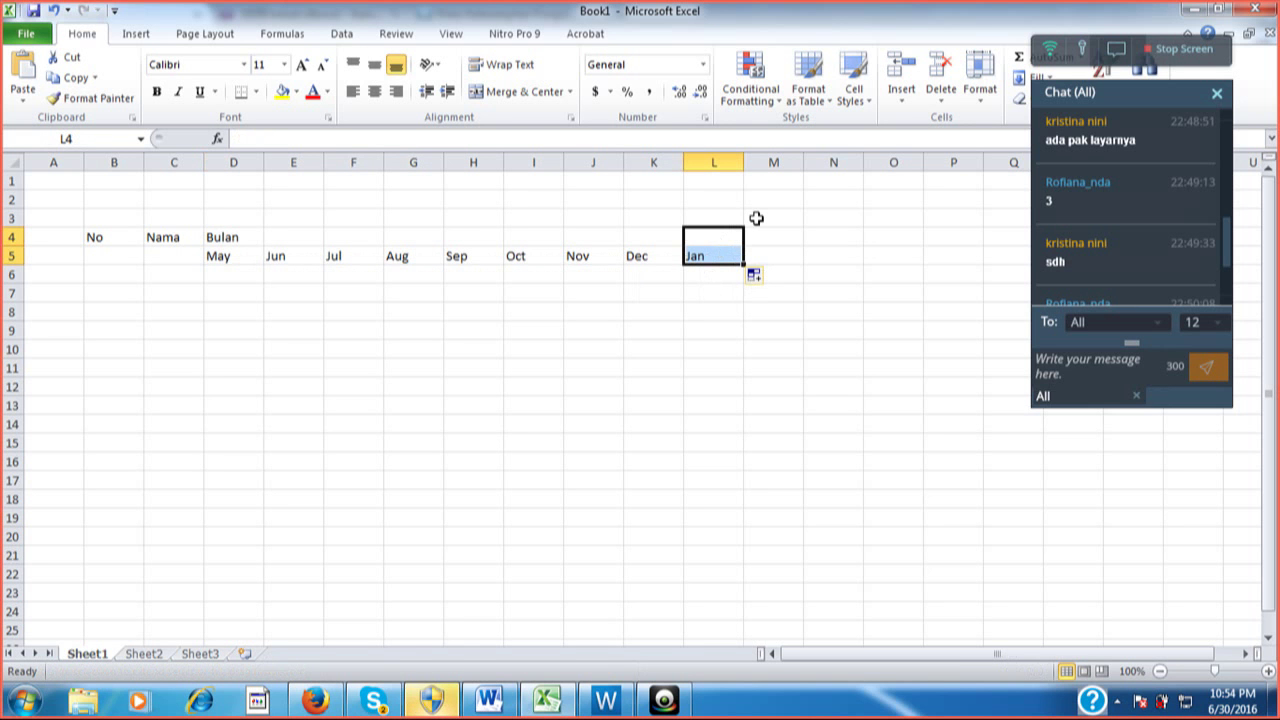
key(Delete)
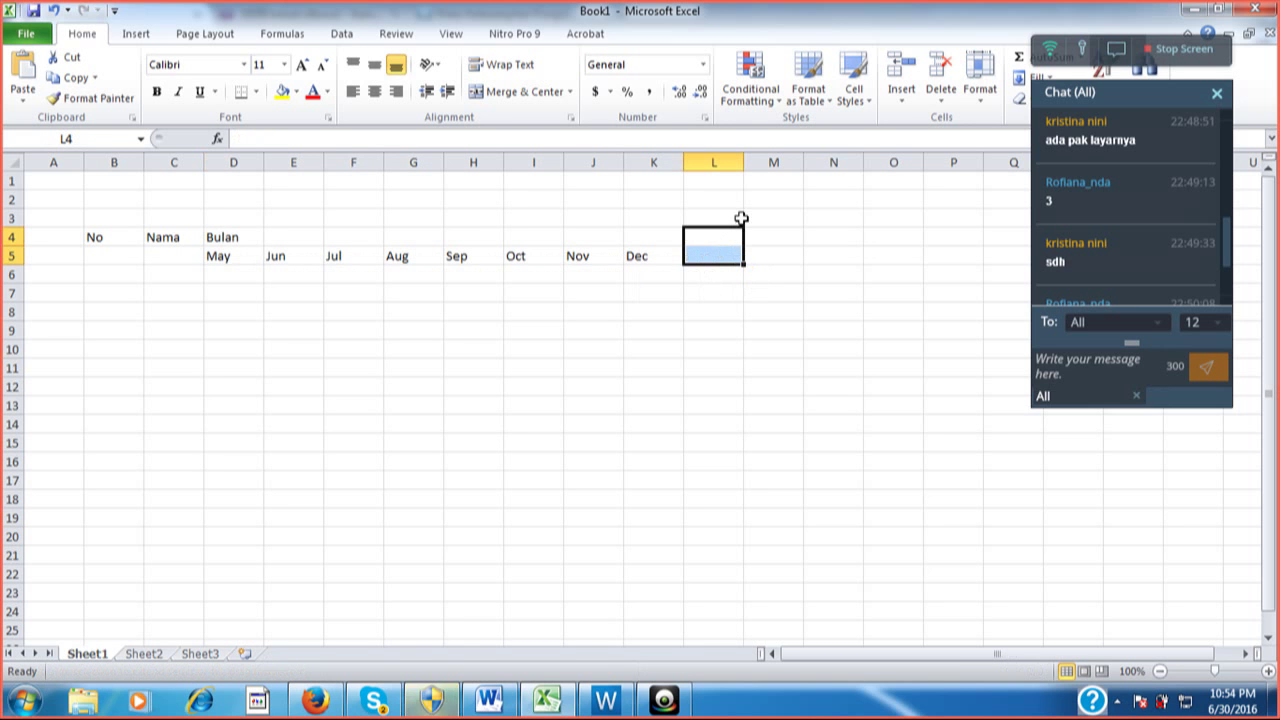
click(697, 335)
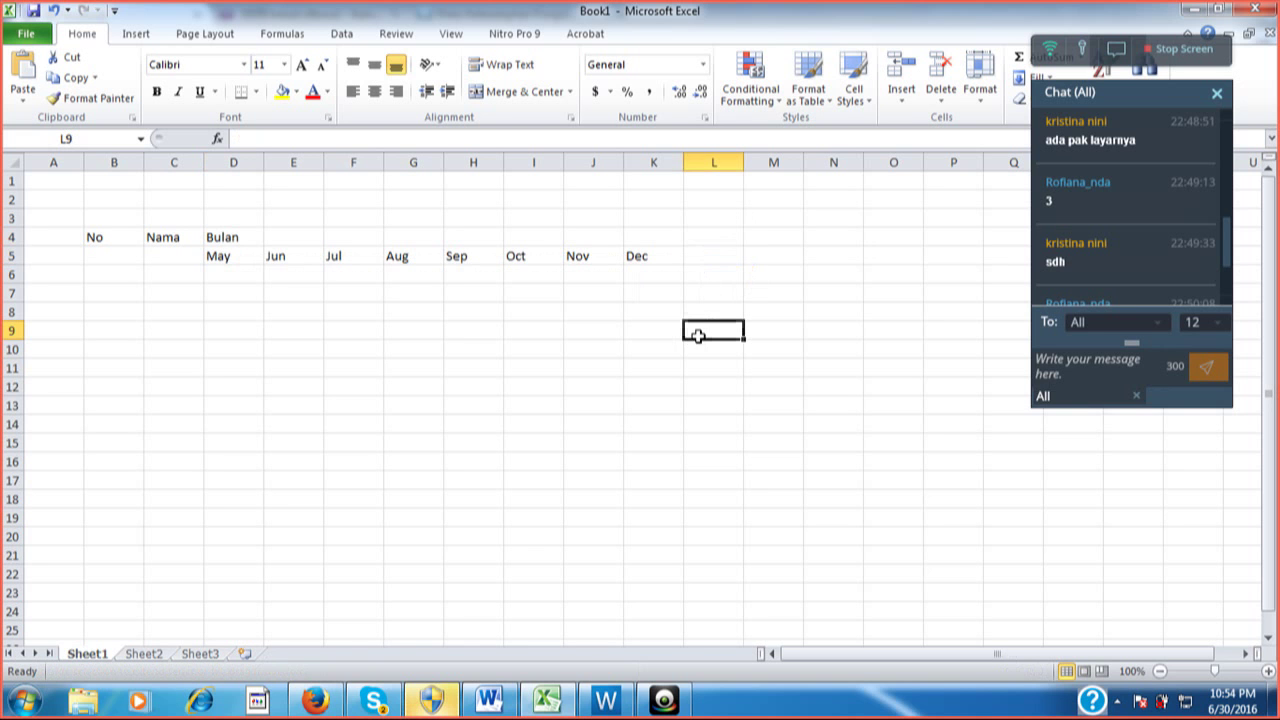
Type the heading Total into cell L4 and confirm it
click(727, 240)
text(Tot)
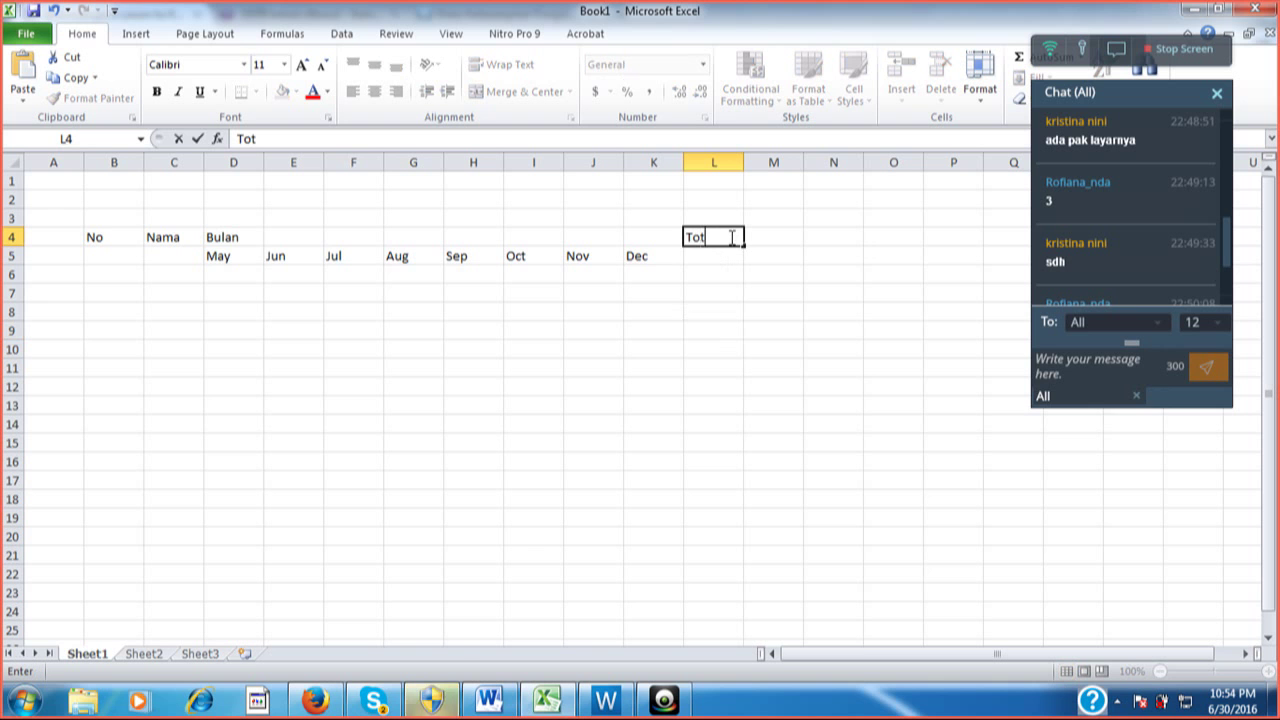
text(al)
key(Return)
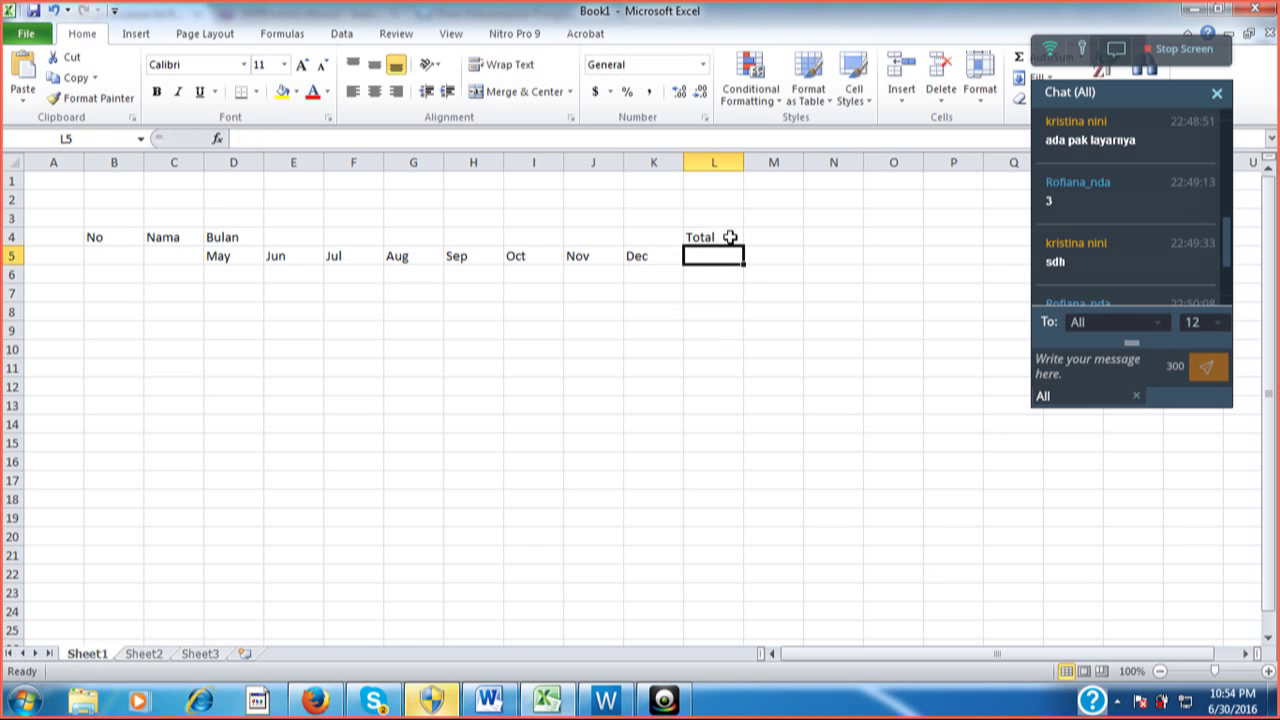
key(Up)
key(Up)
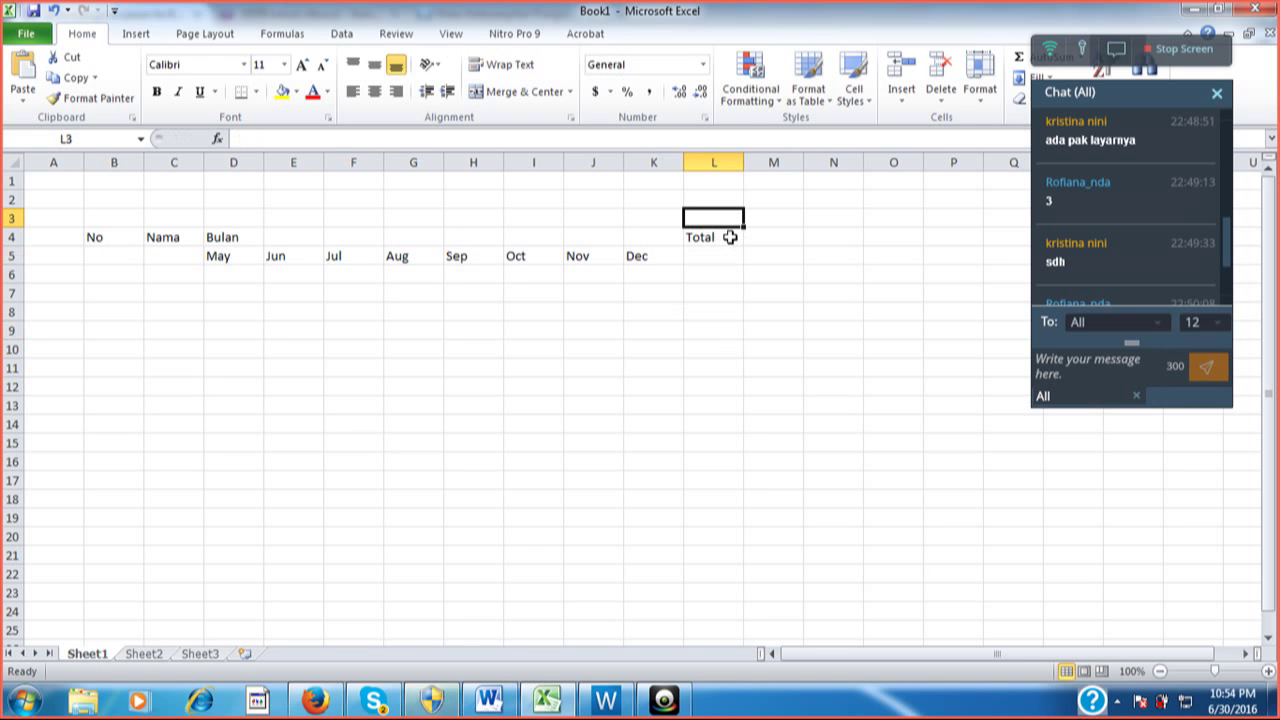
key(Left)
key(Left)
key(Left)
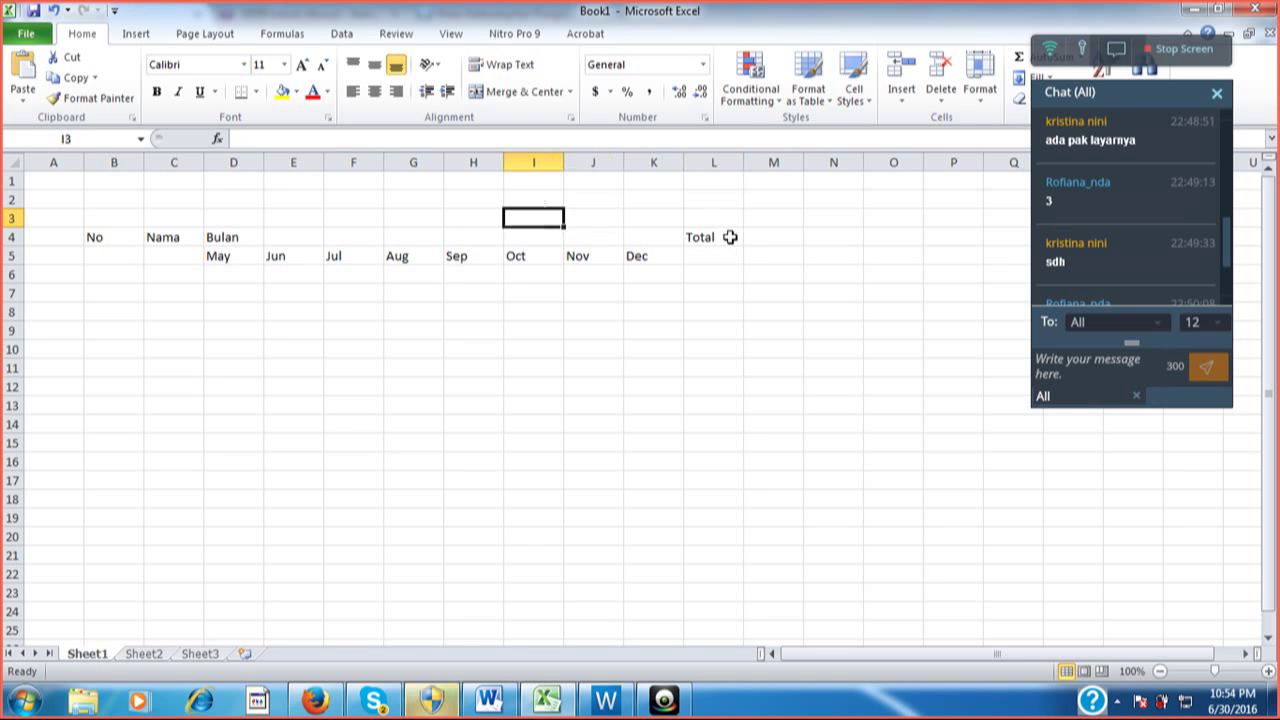
key(Left)
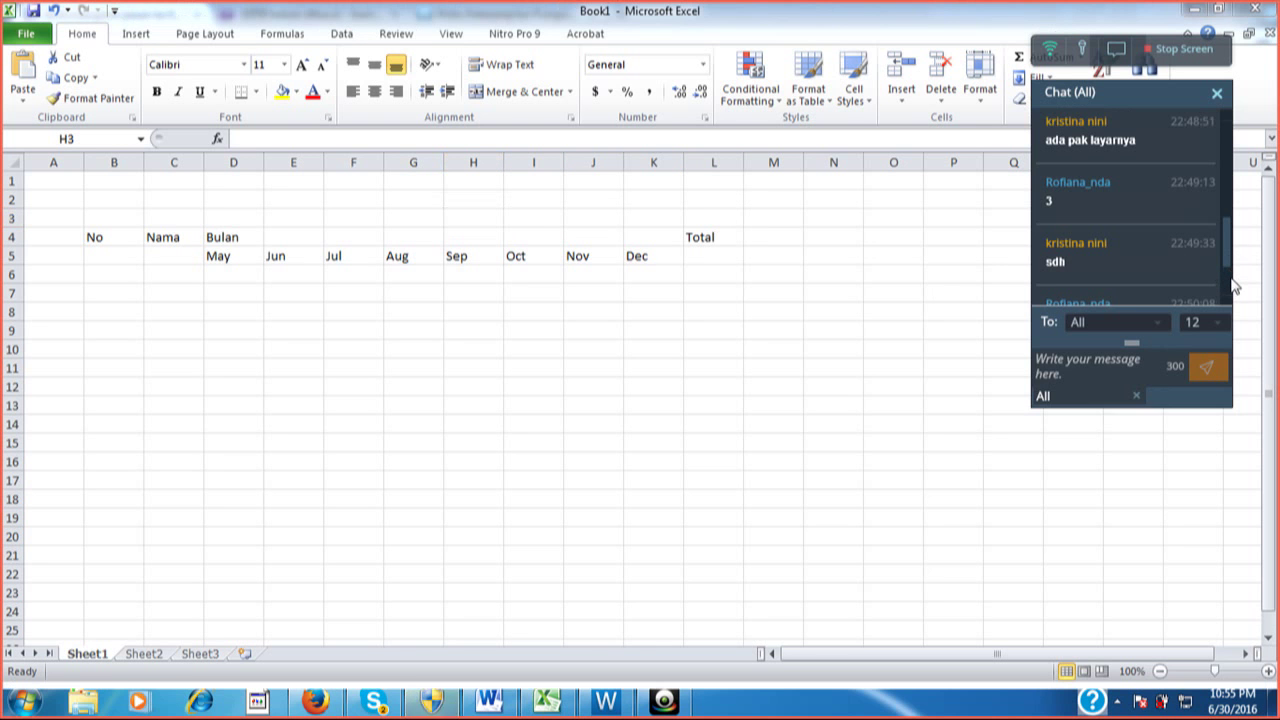
scroll(1225, 250, down, 3)
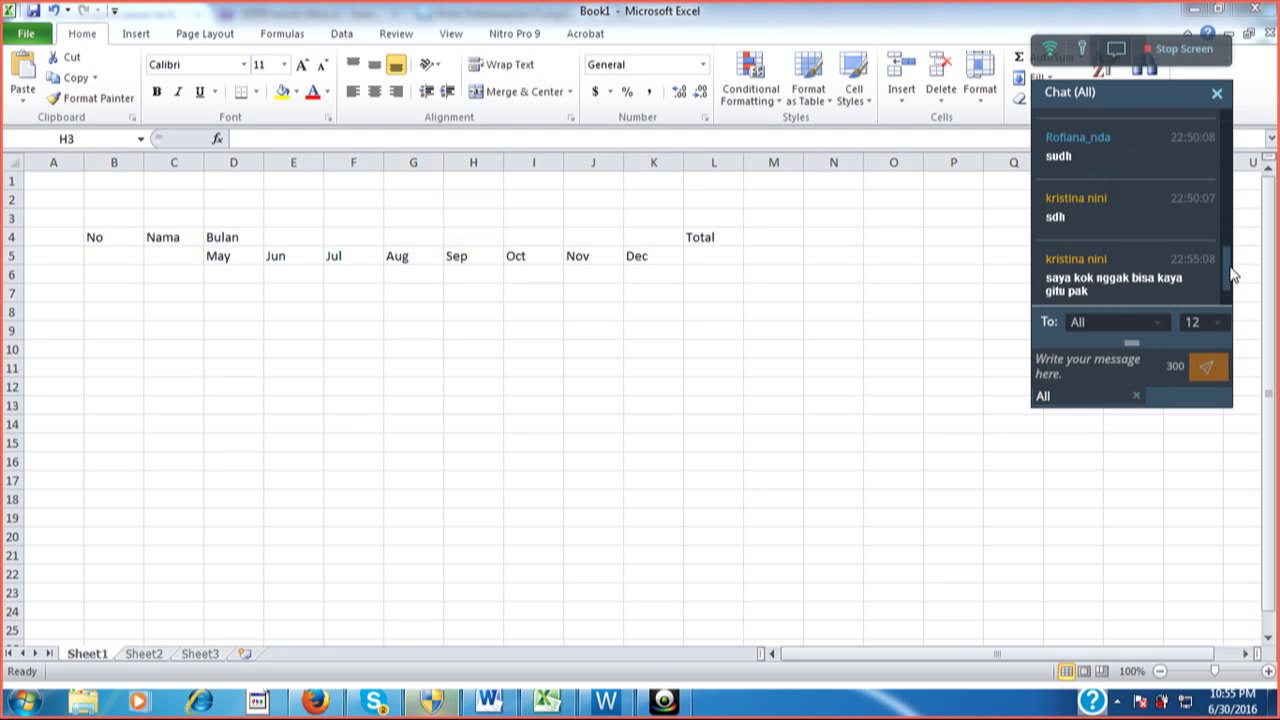
Clear the month headings in D5:K5 and enter May in D5 and Jun in E5
click(257, 257)
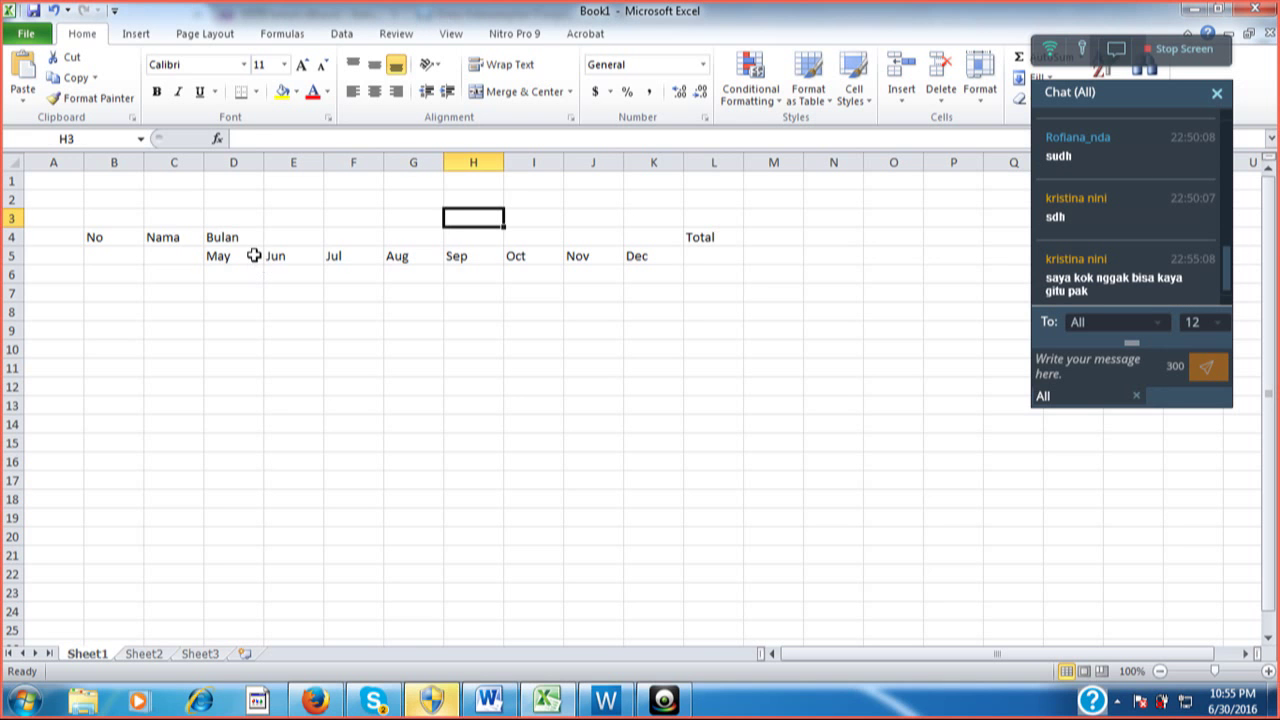
drag(254, 256, 638, 249)
key(Delete)
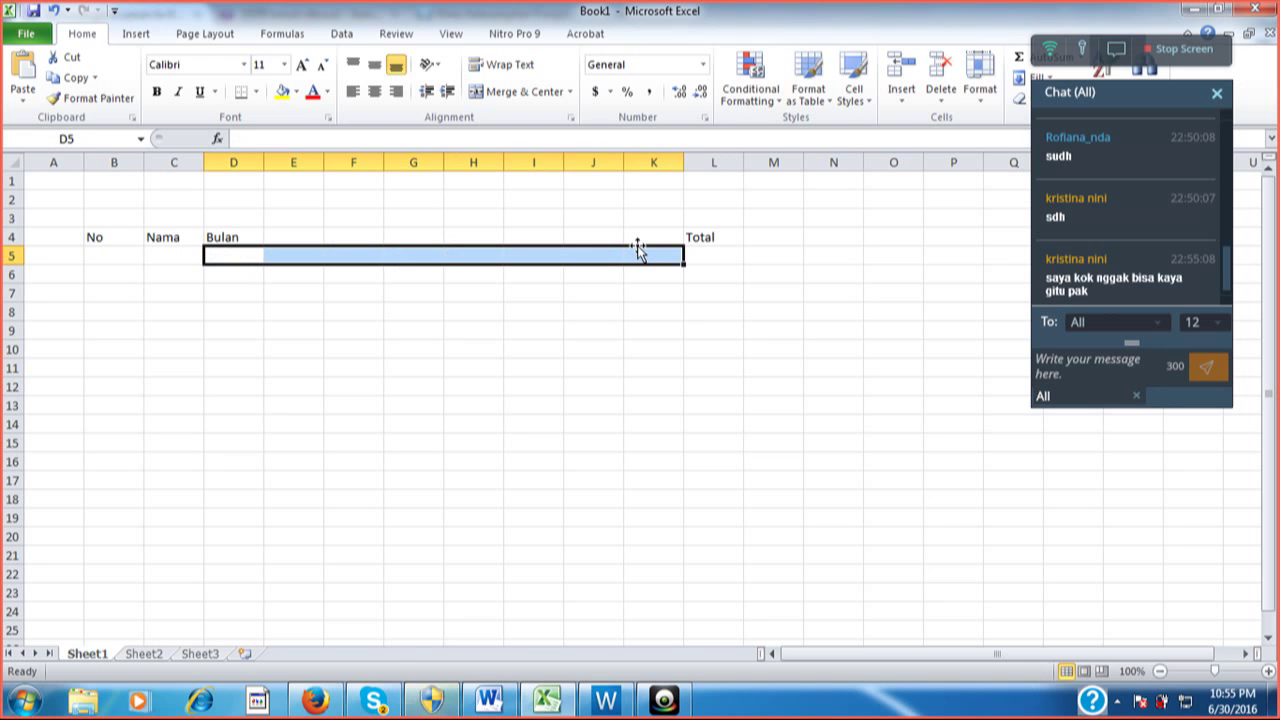
key(Left)
key(Right)
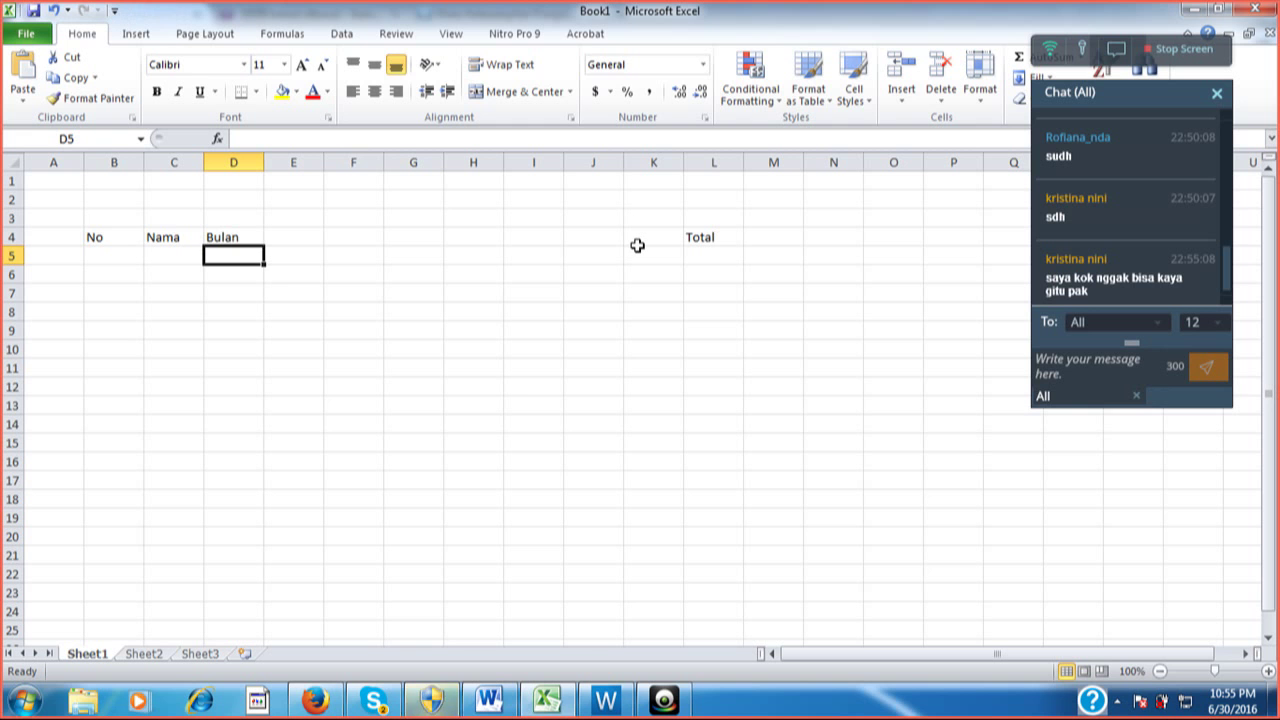
text(May)
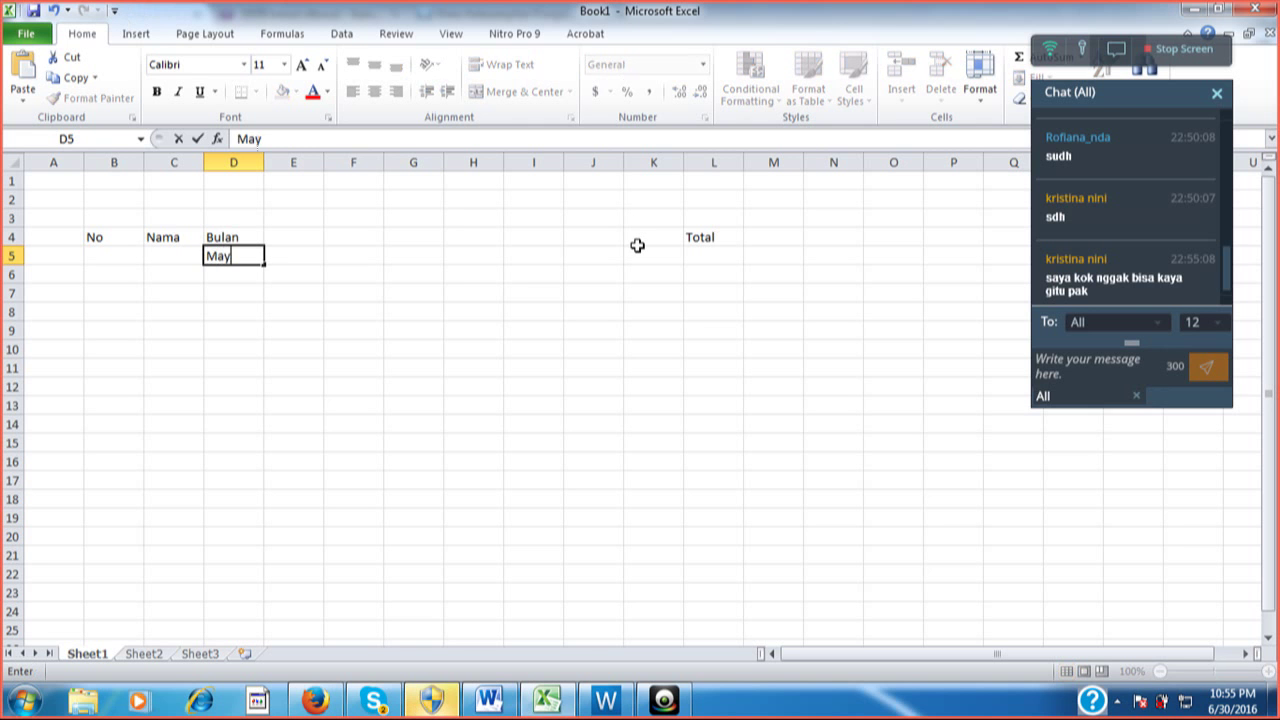
key(Tab)
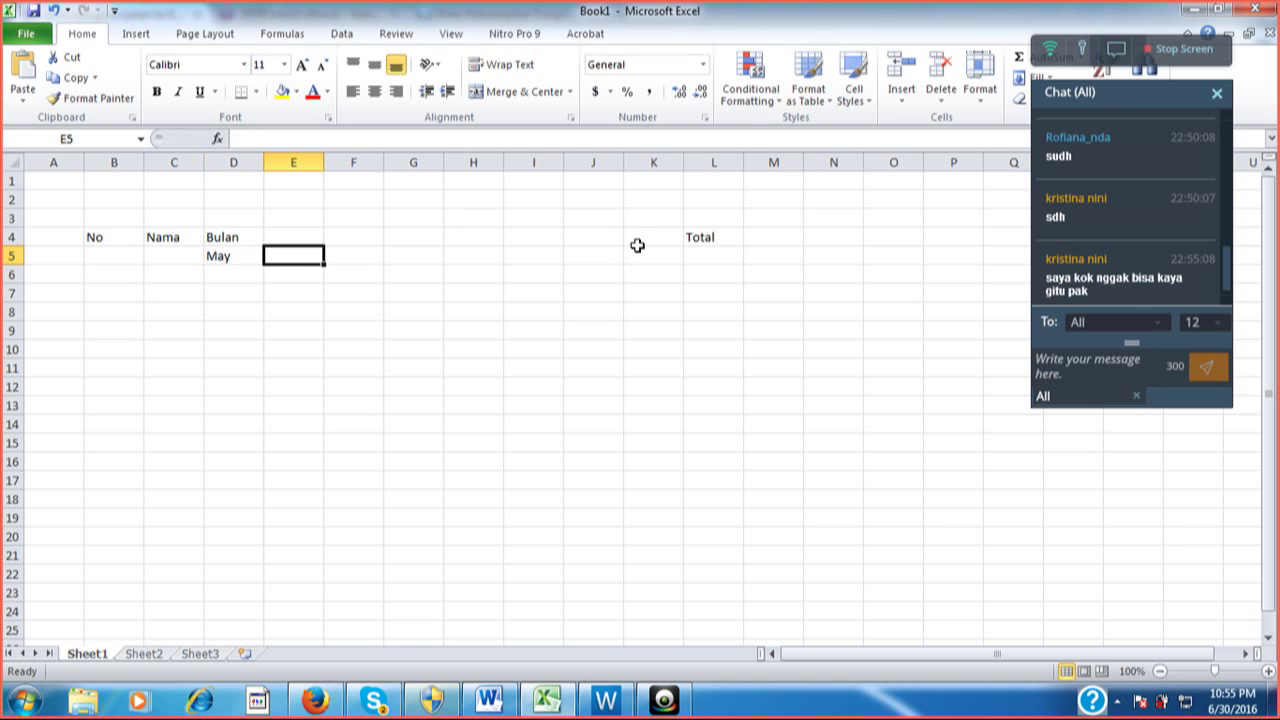
text(Jun)
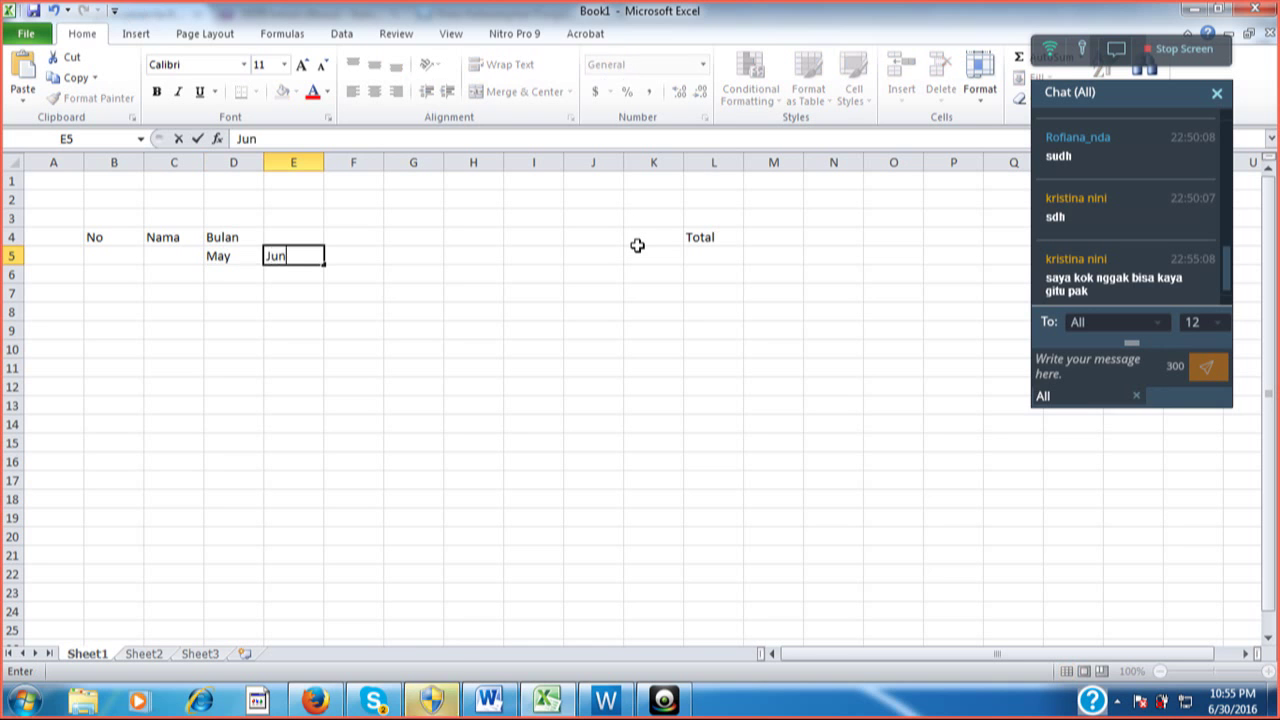
key(Tab)
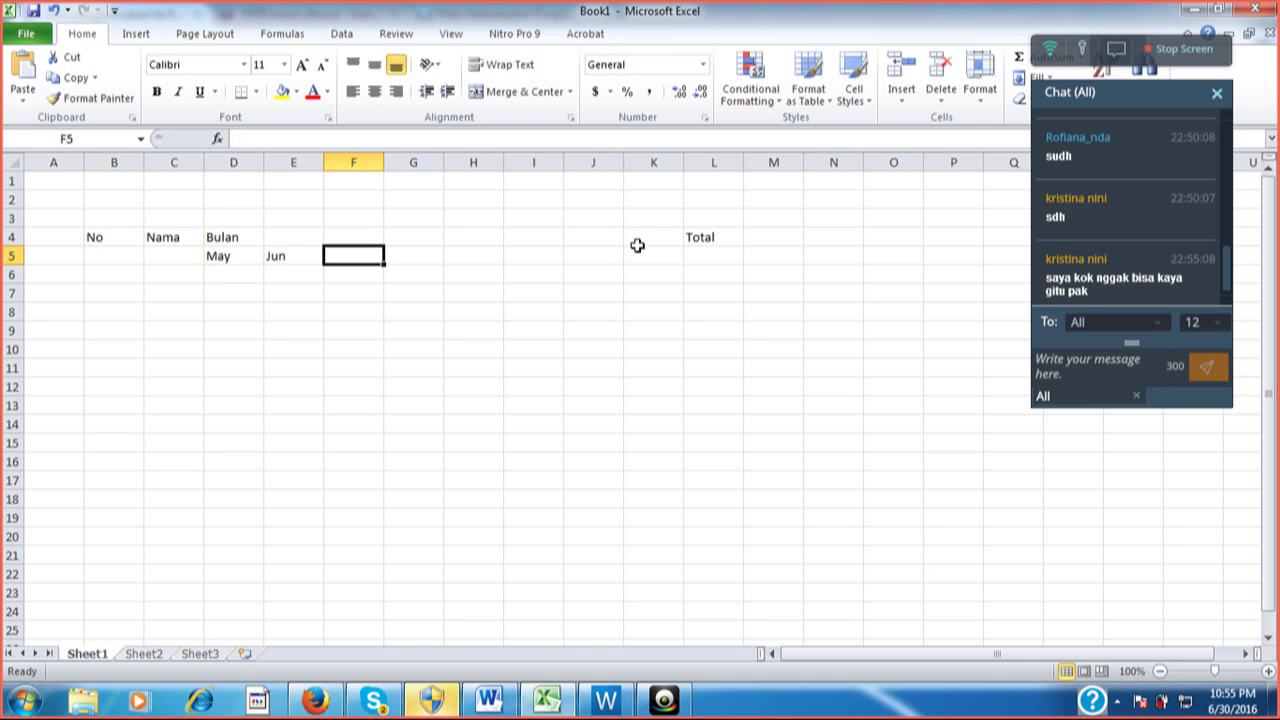
Extend May and Jun as a series across D5:K5 through Dec
key(Left)
key(Left)
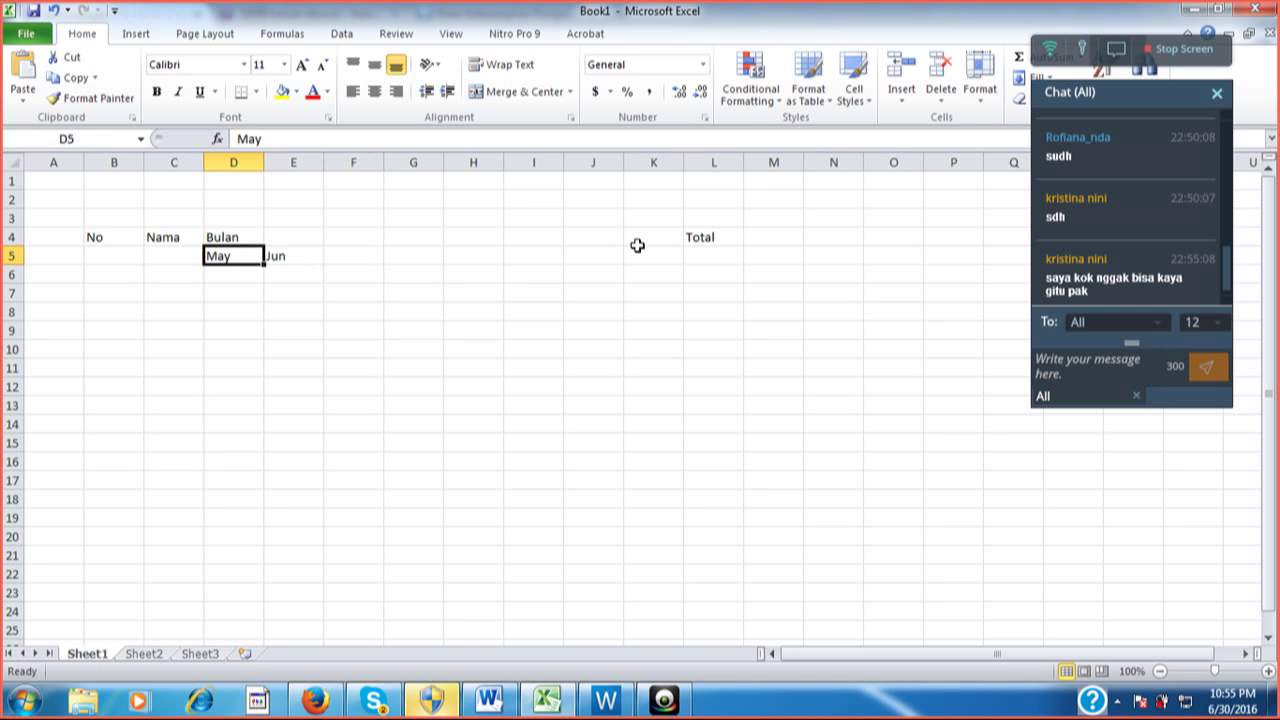
key(shift+Right)
key(Left)
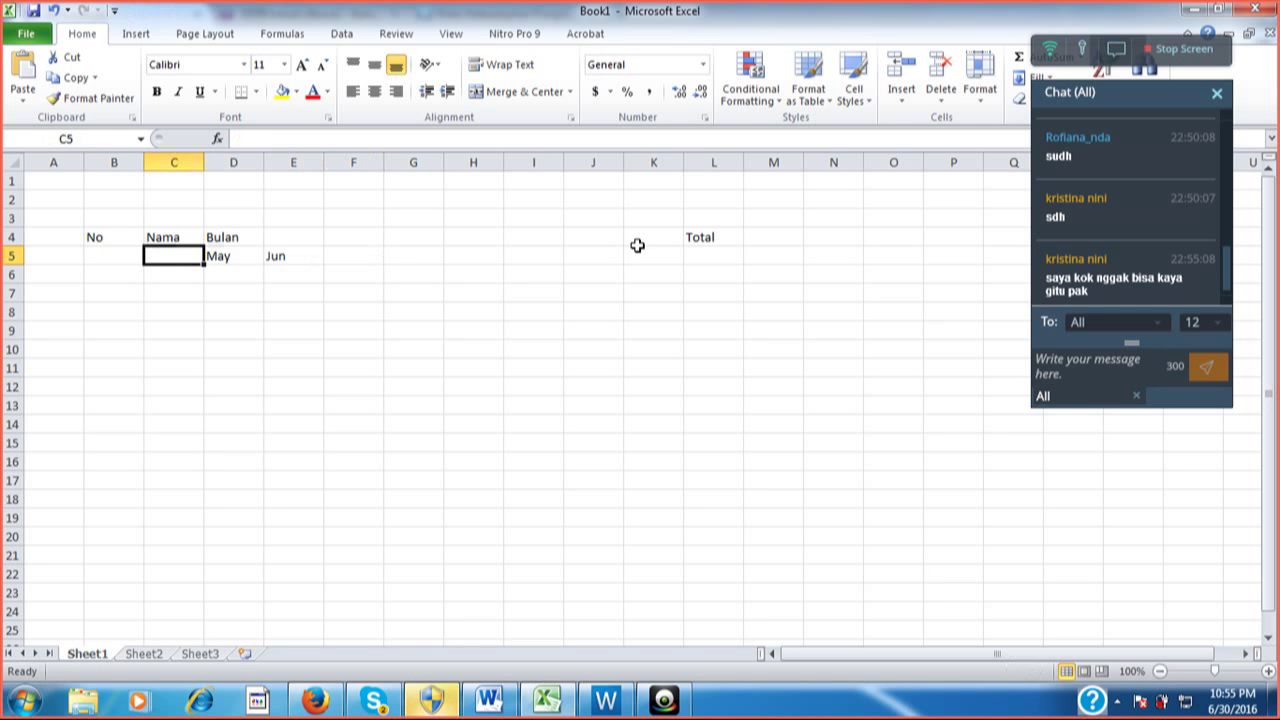
key(Right)
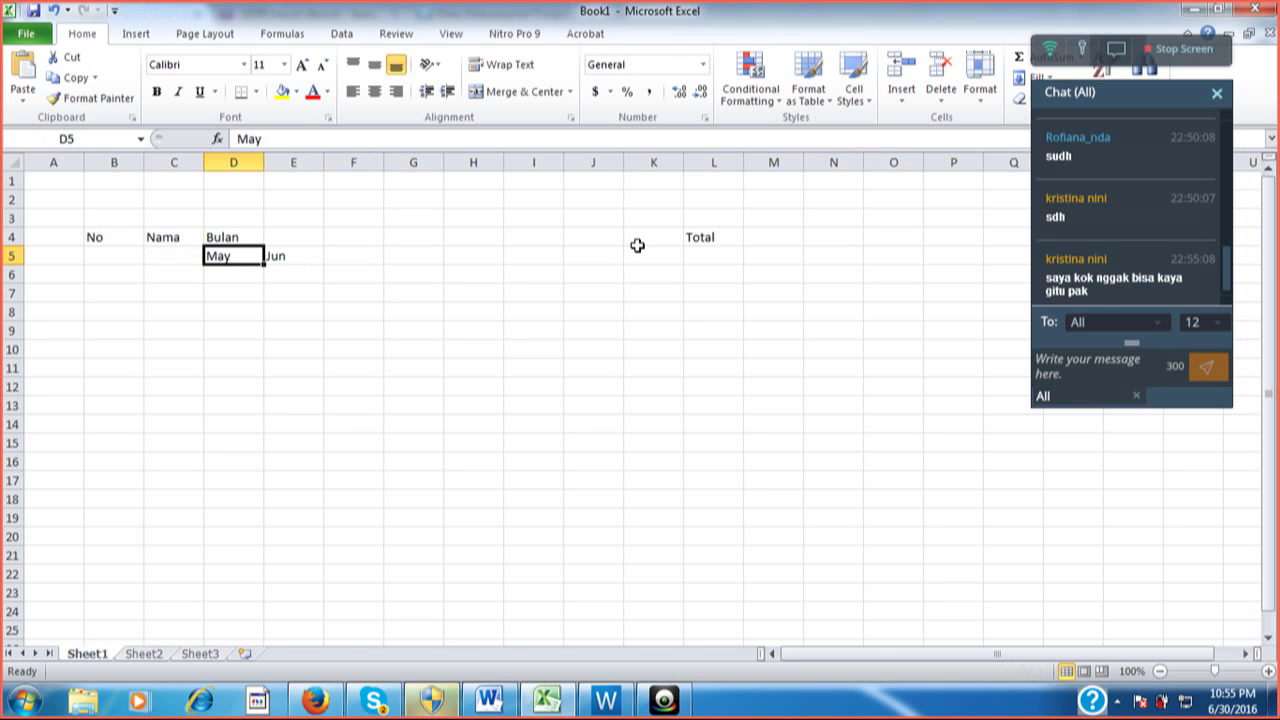
key(shift+Right)
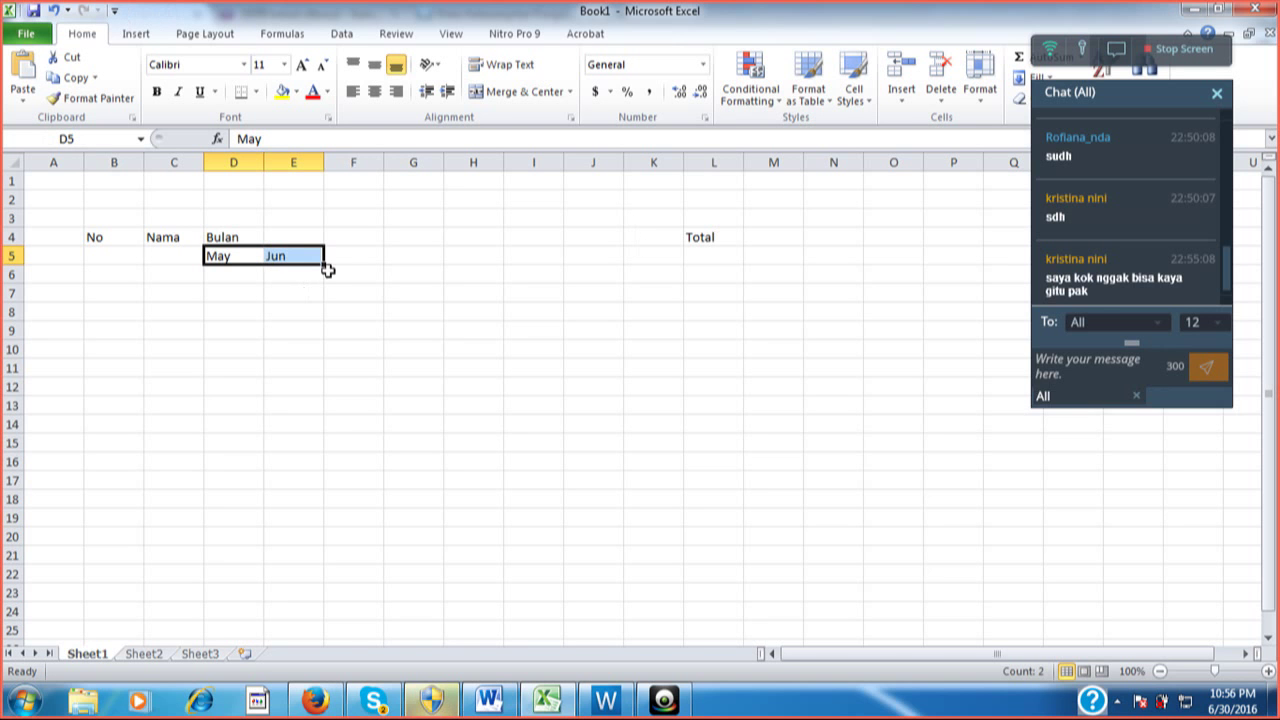
drag(327, 270, 675, 261)
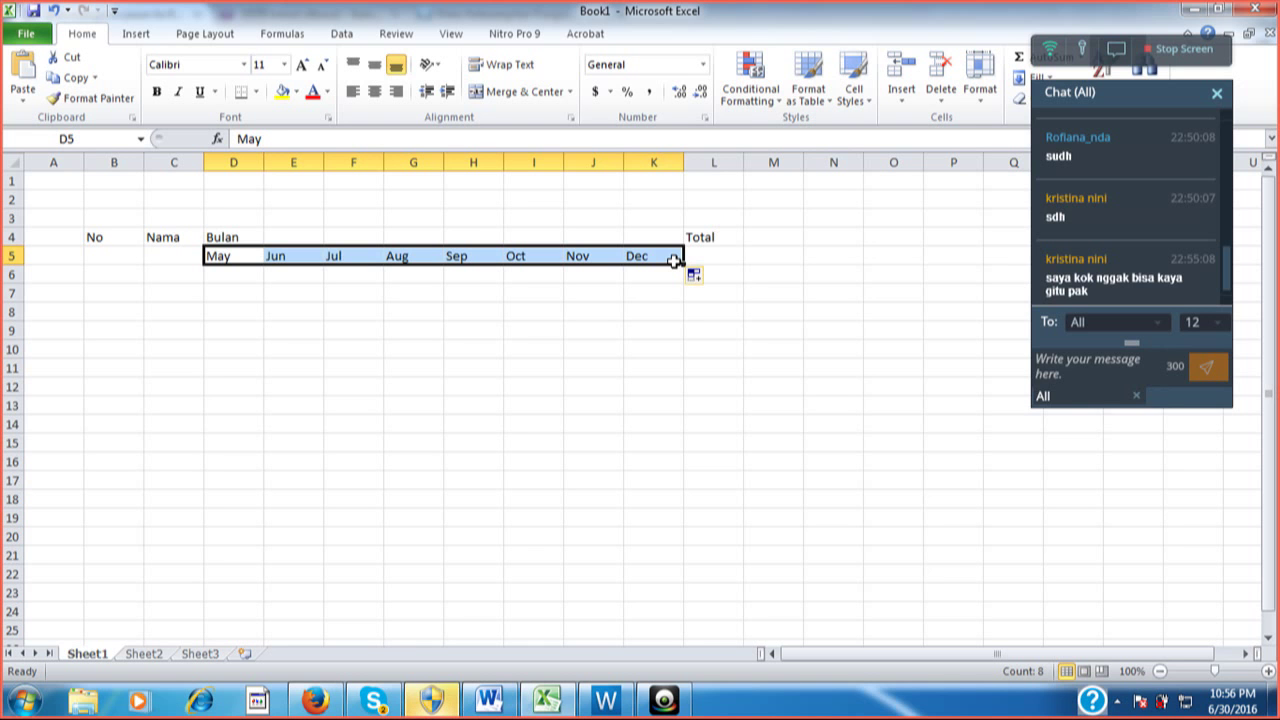
key(Down)
key(Left)
key(Left)
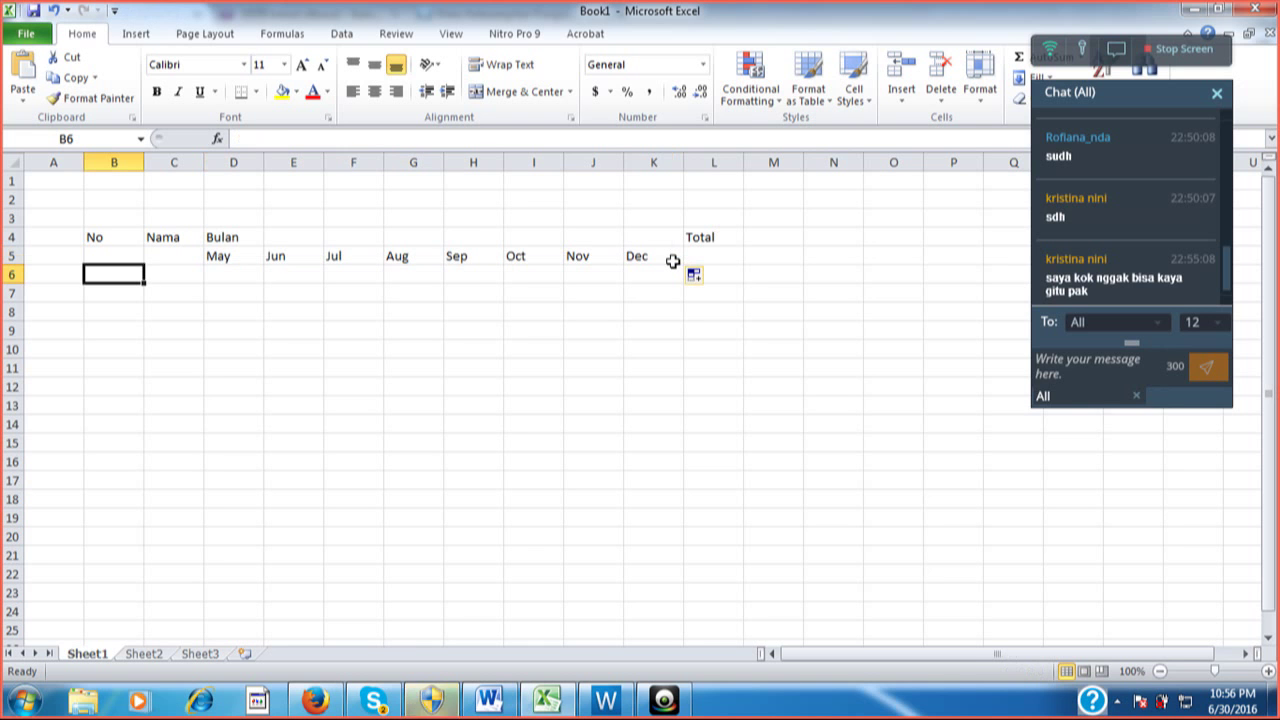
Enter 1 and 2 in B6:B7 and fill the numbering down to 15 in B20
text(1)
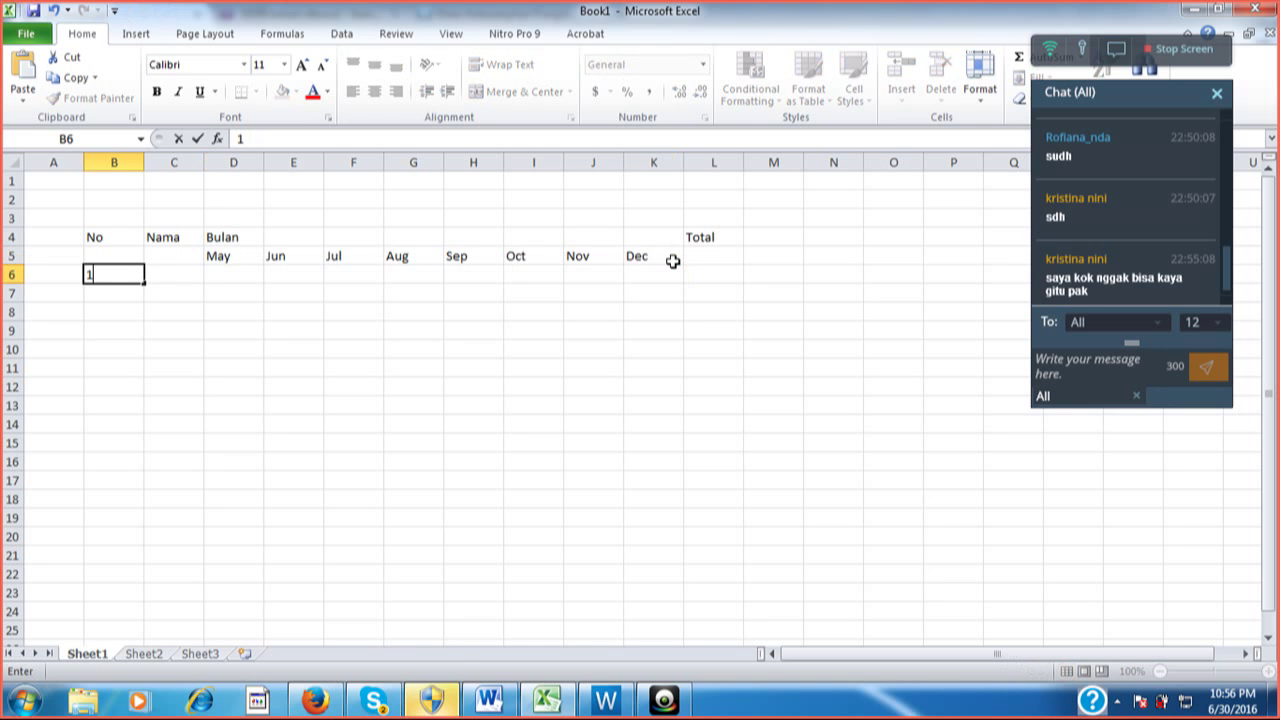
key(Return)
text(2)
key(Return)
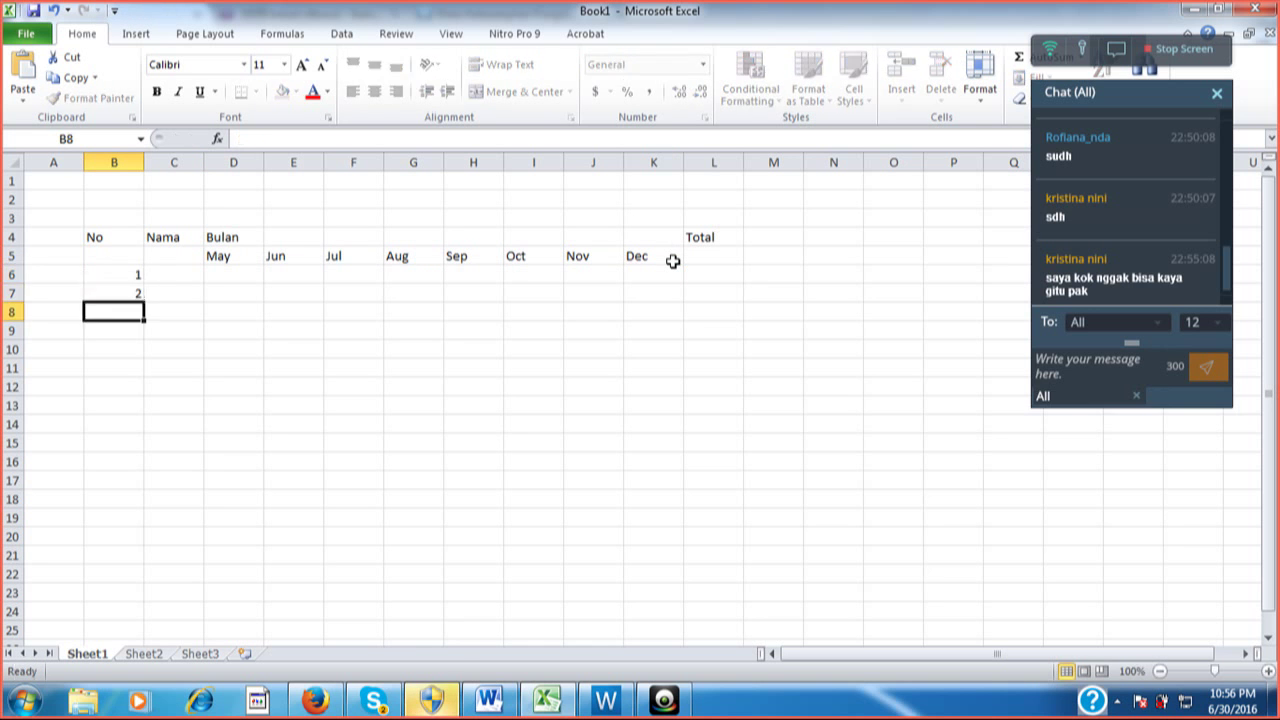
click(136, 274)
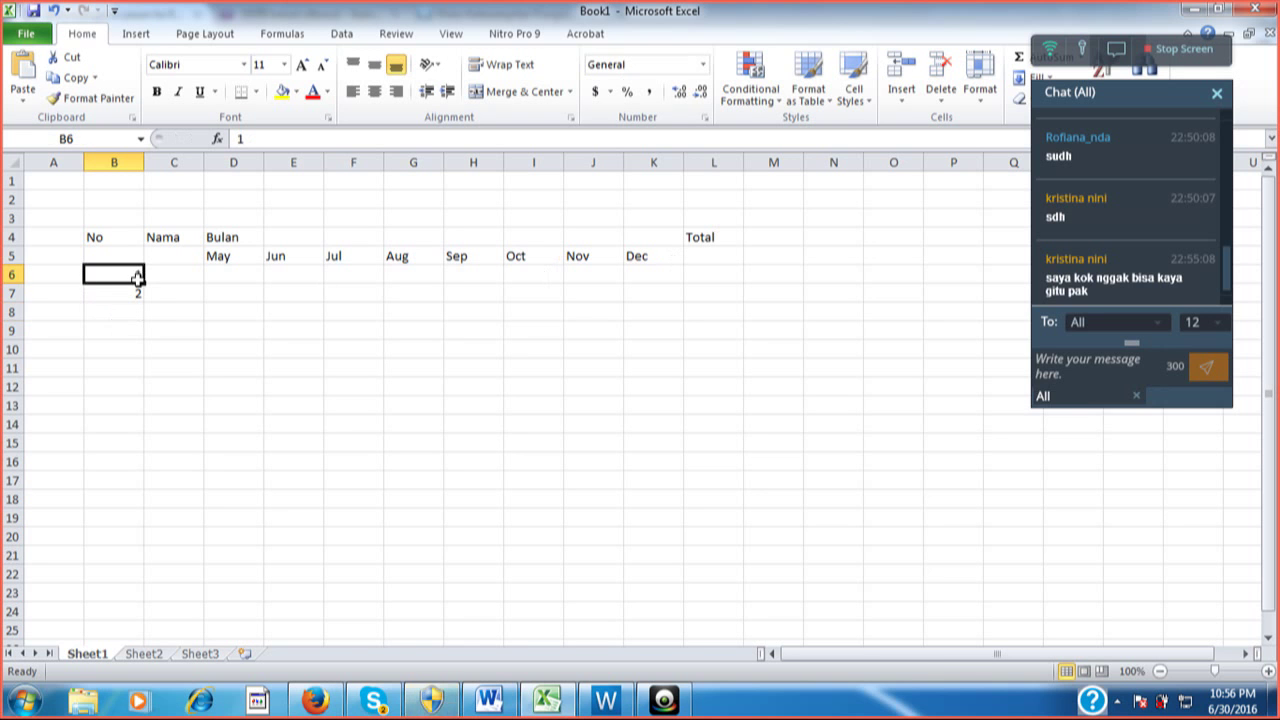
drag(136, 274, 150, 545)
click(255, 505)
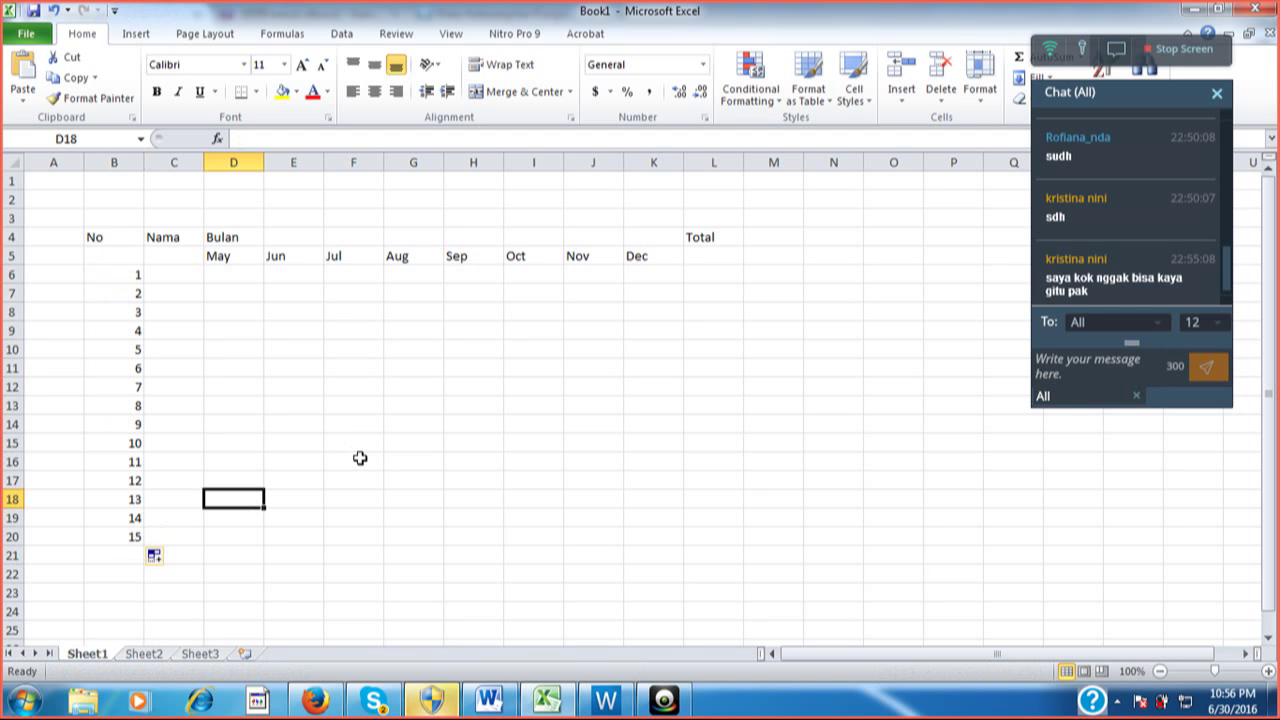
key(Up)
key(Up)
key(Up)
key(Up)
key(Up)
key(Up)
key(Up)
key(Up)
key(Up)
key(Up)
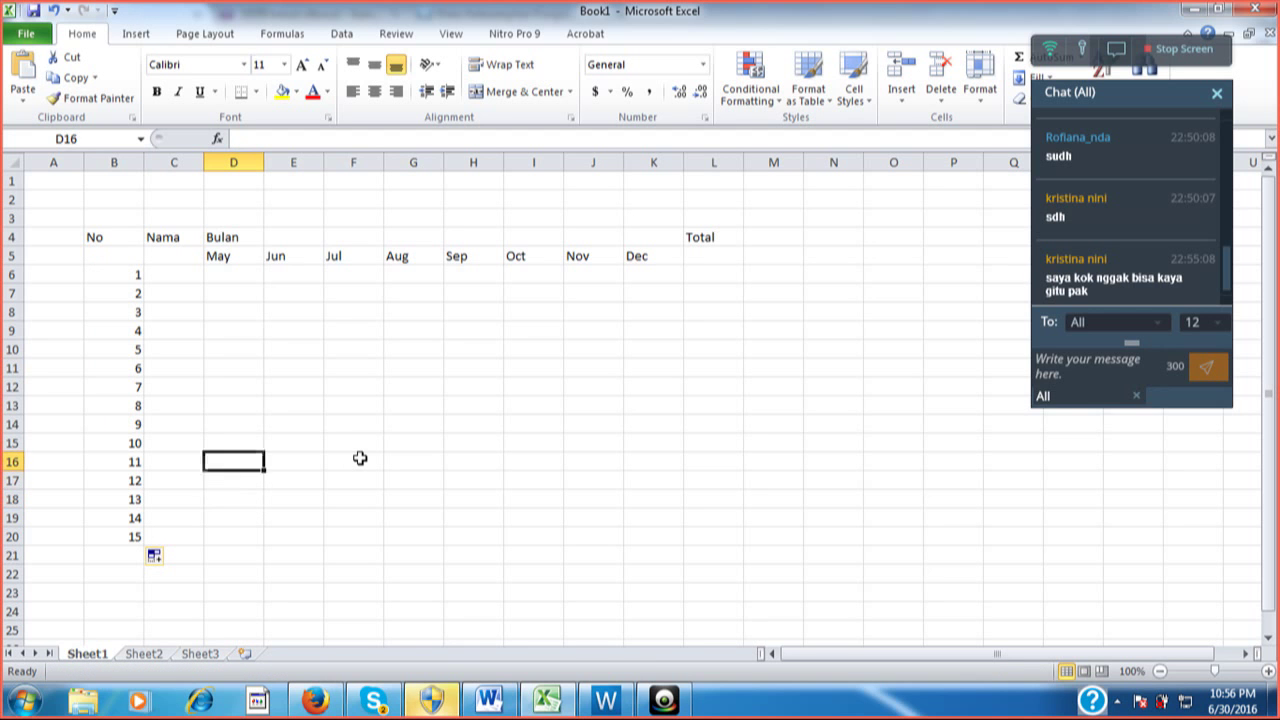
key(Up)
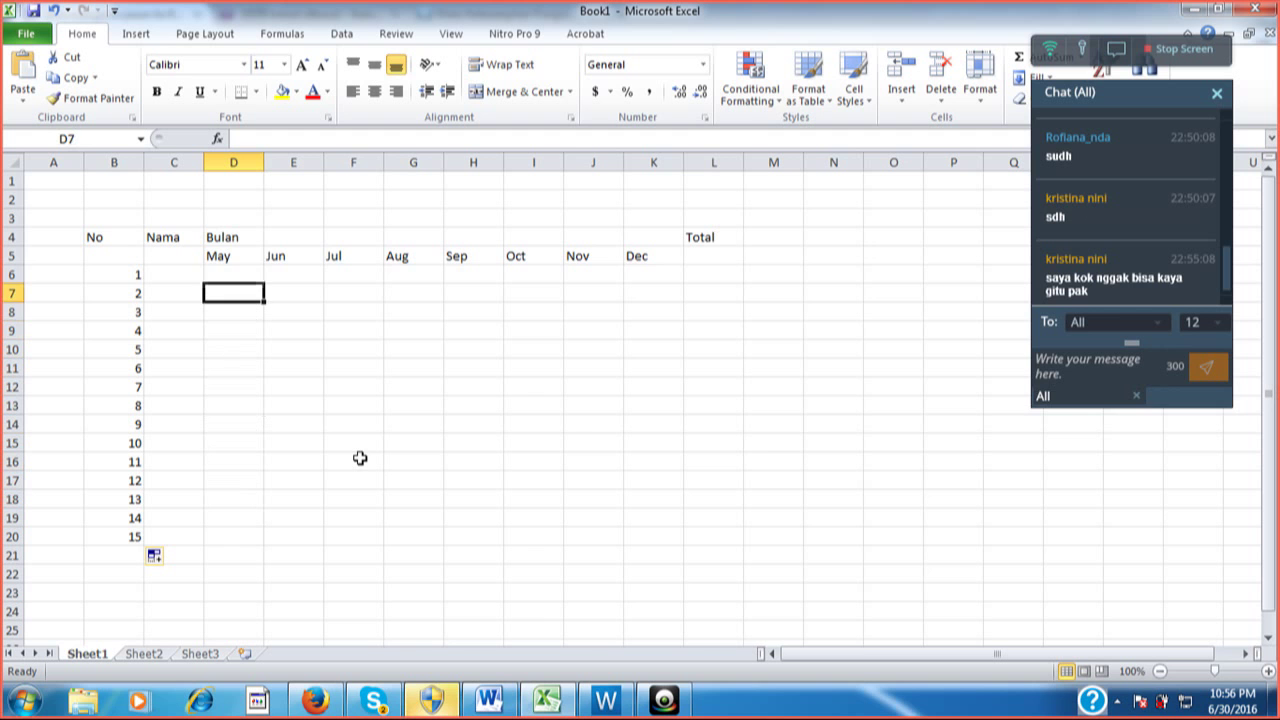
key(Up)
key(F2)
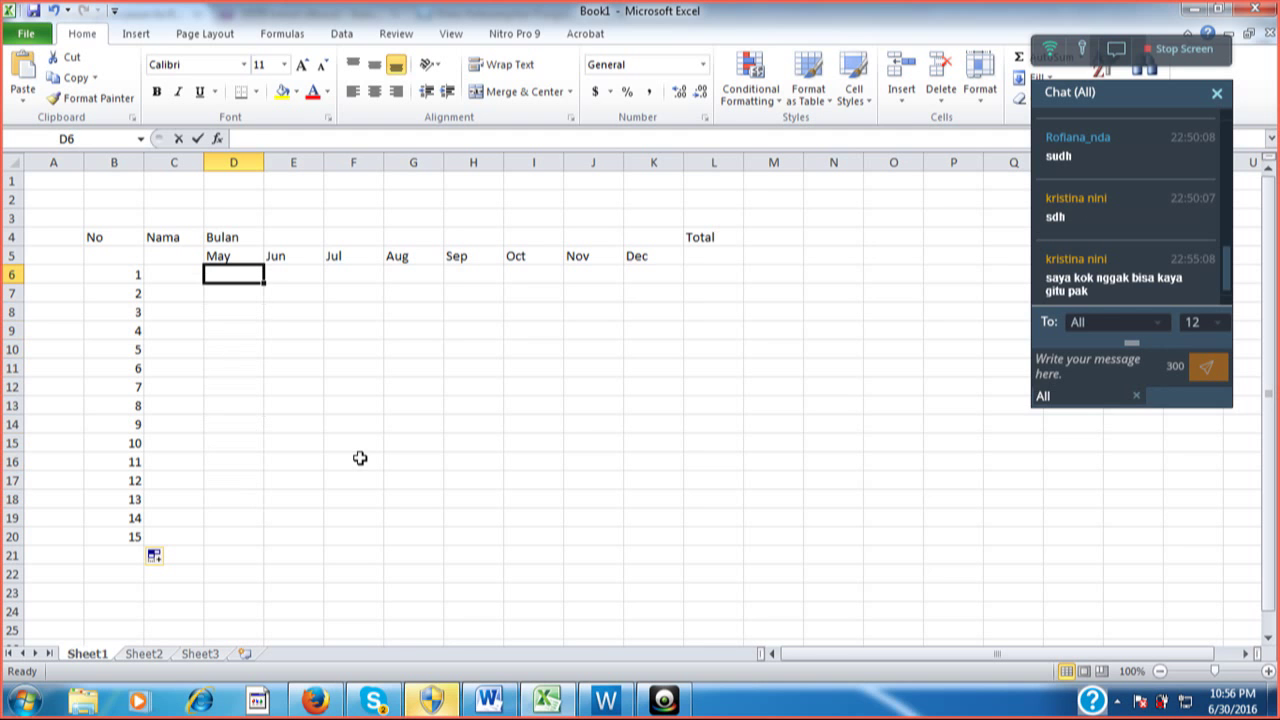
text(Pahi)
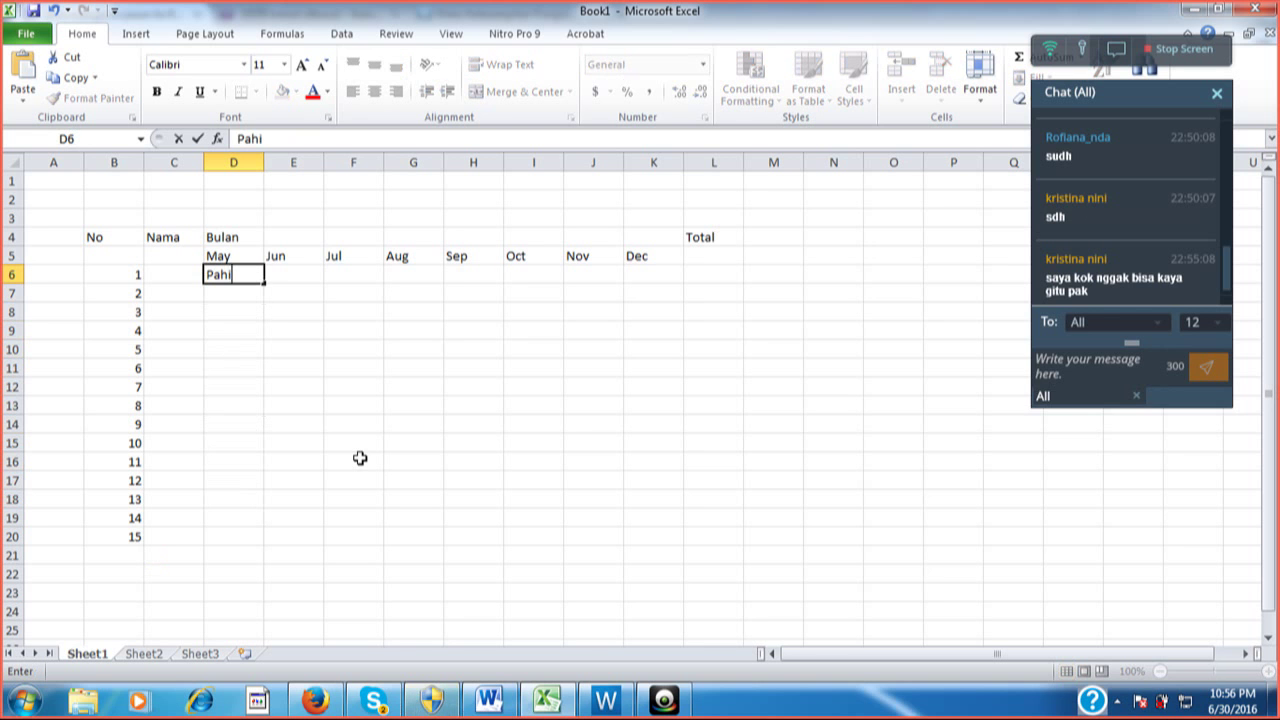
text(ing)
key(Tab)
text(K)
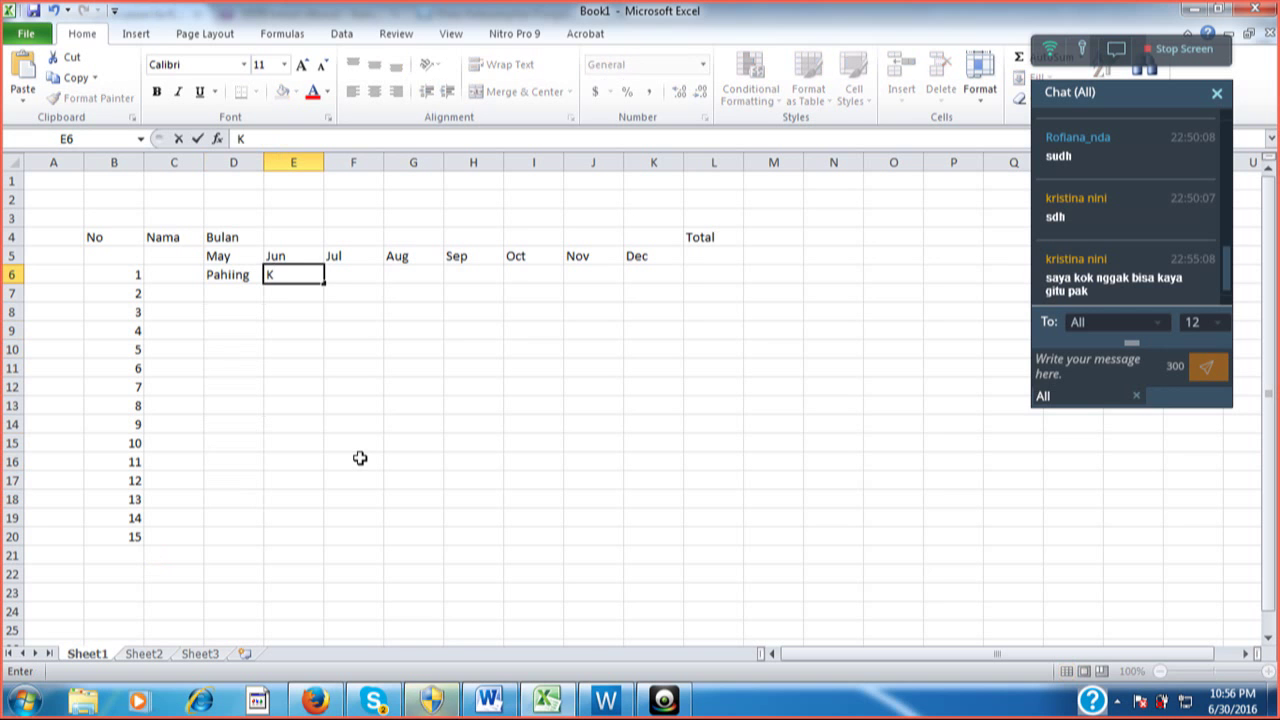
text(liwon)
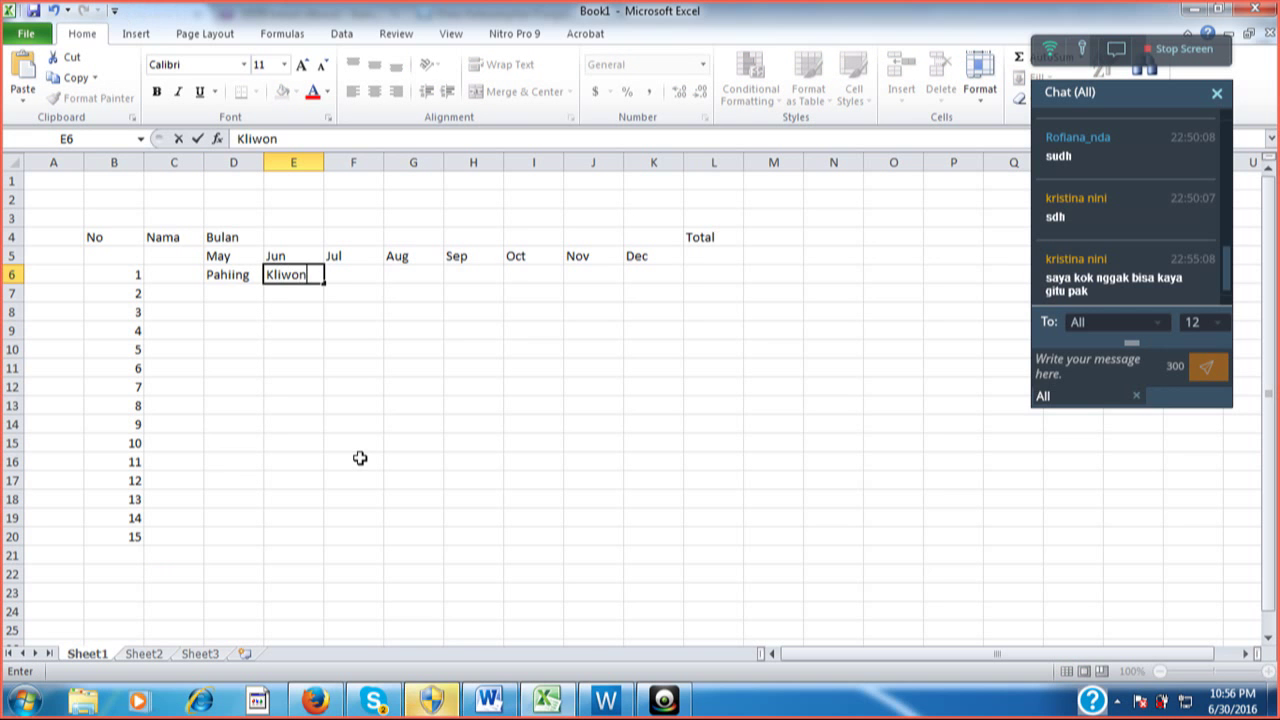
key(Return)
key(Up)
key(Left)
key(shift+Right)
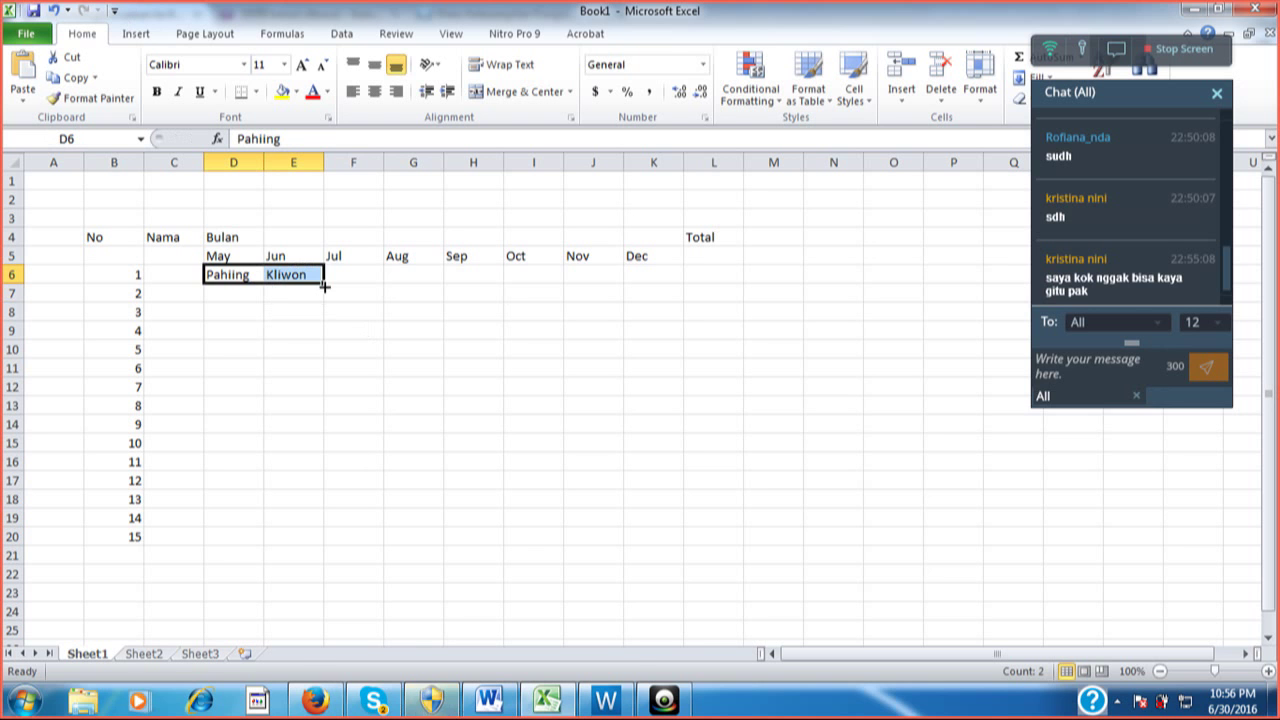
drag(324, 286, 620, 285)
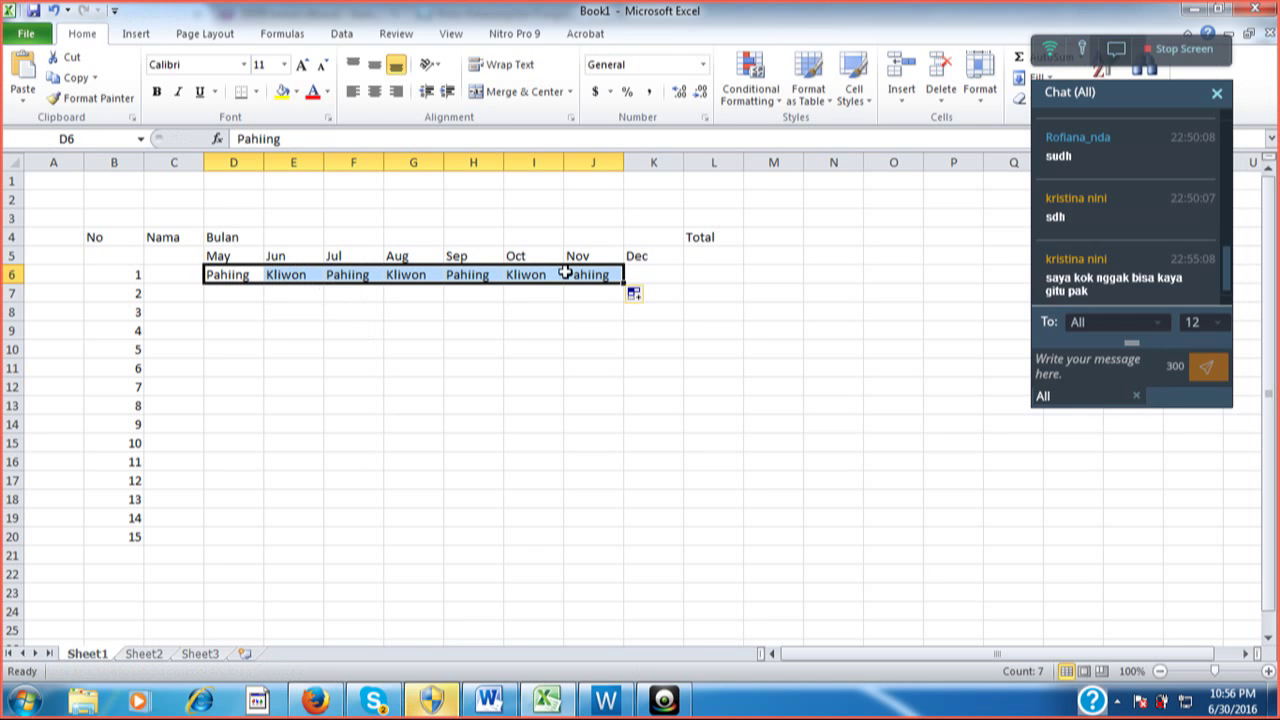
key(Delete)
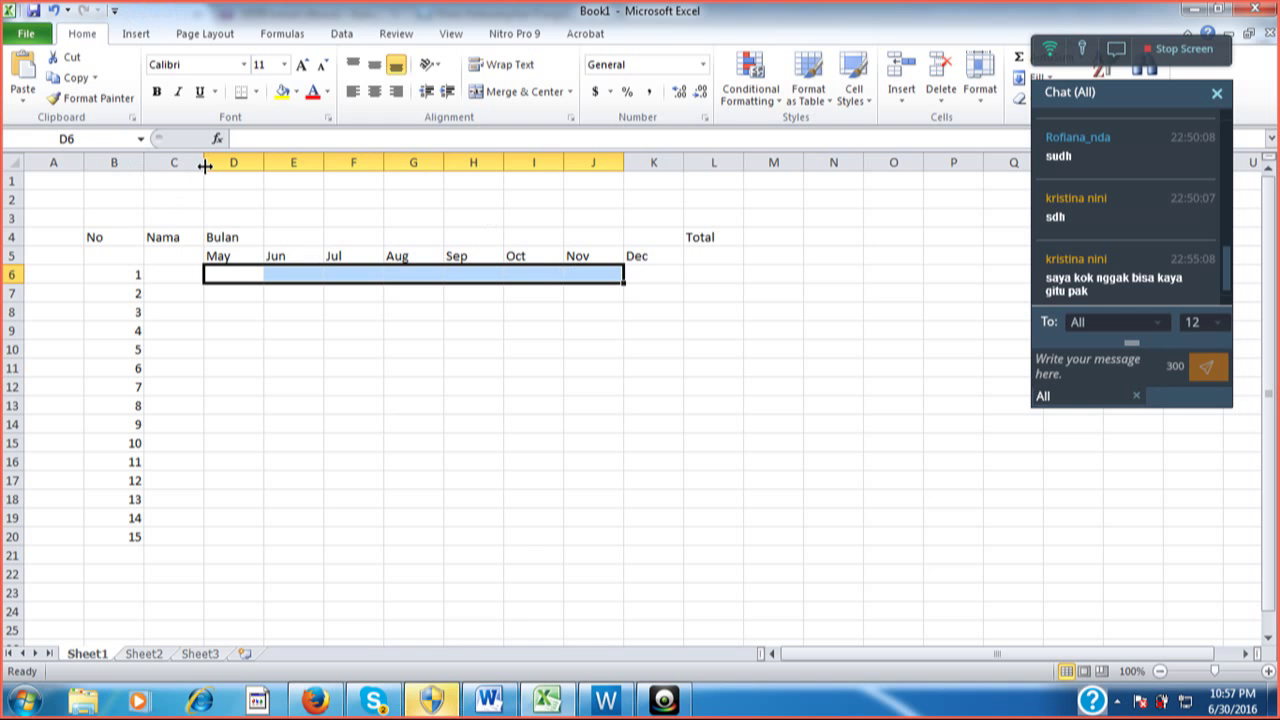
Resize the Nama column C to a width of 26.14 (188 pixels)
drag(204, 166, 395, 186)
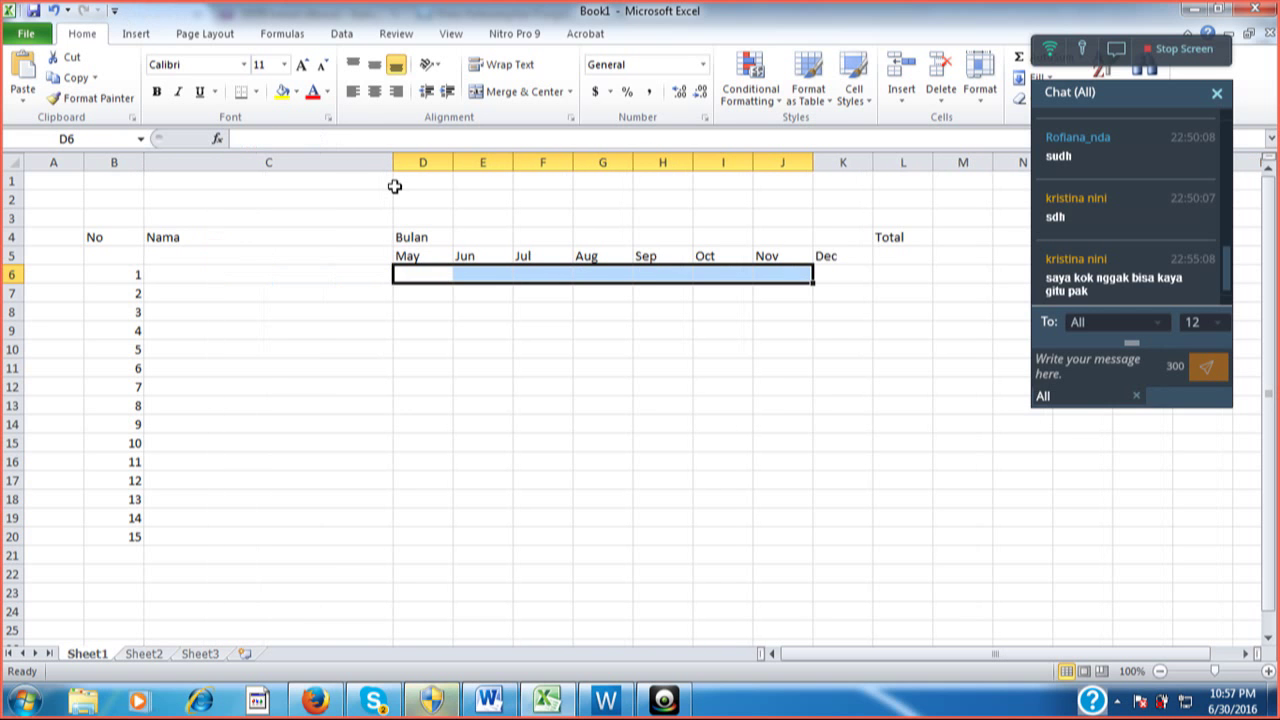
drag(389, 175, 334, 170)
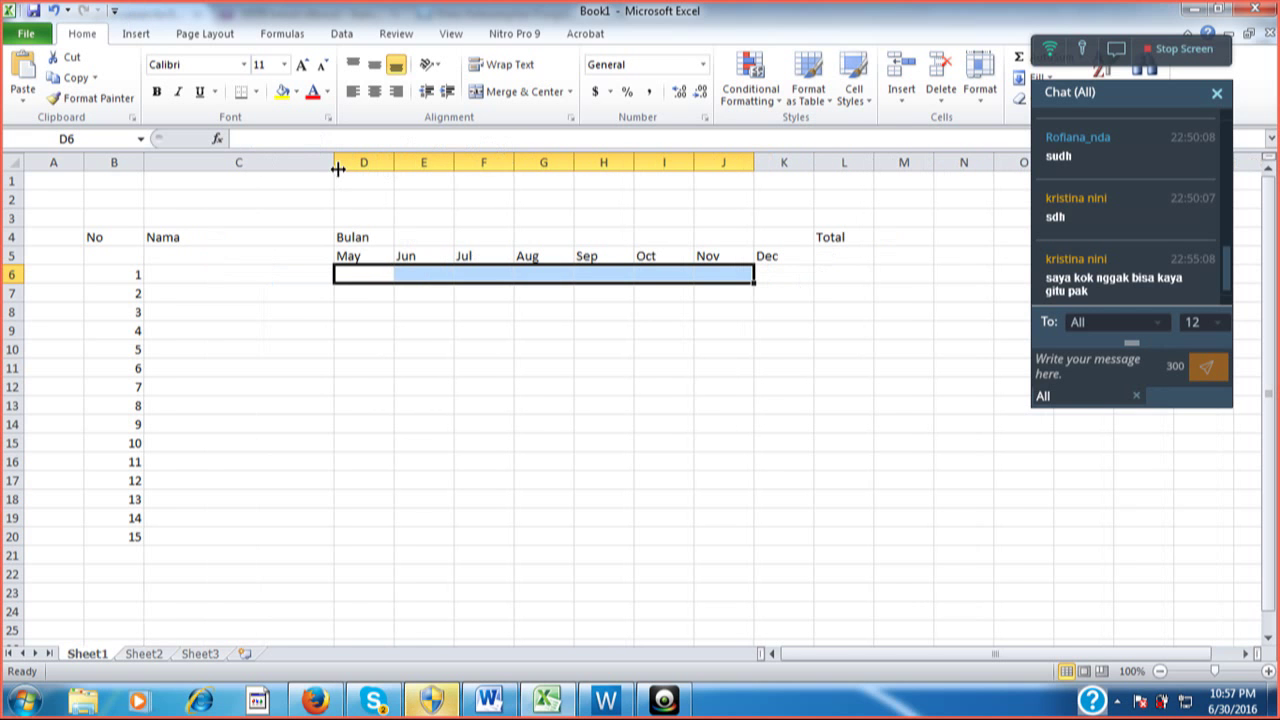
drag(338, 168, 319, 189)
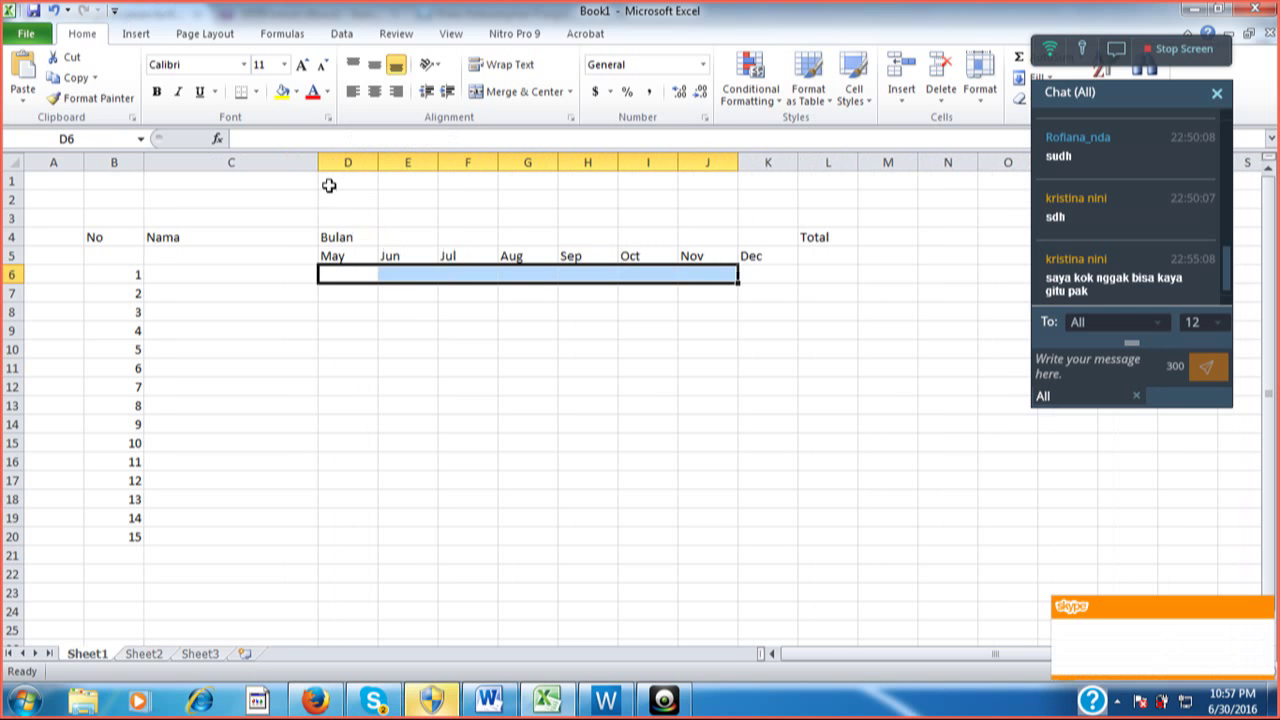
click(315, 703)
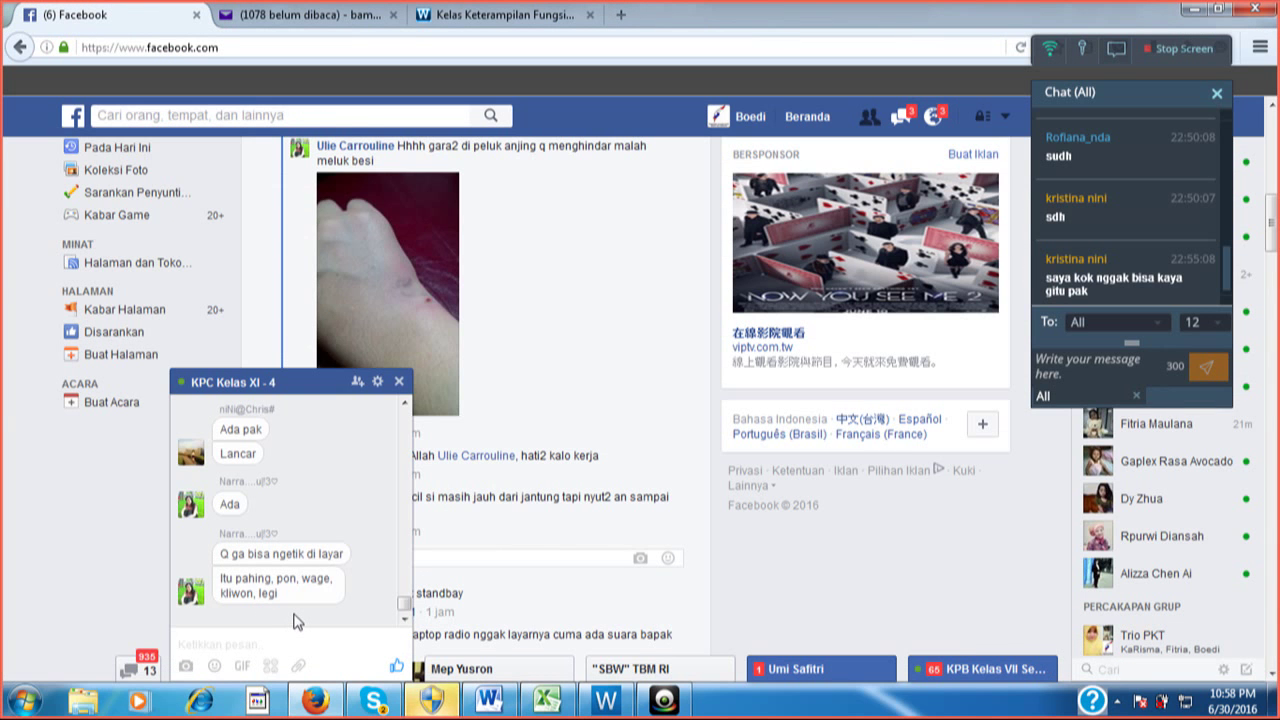
click(546, 700)
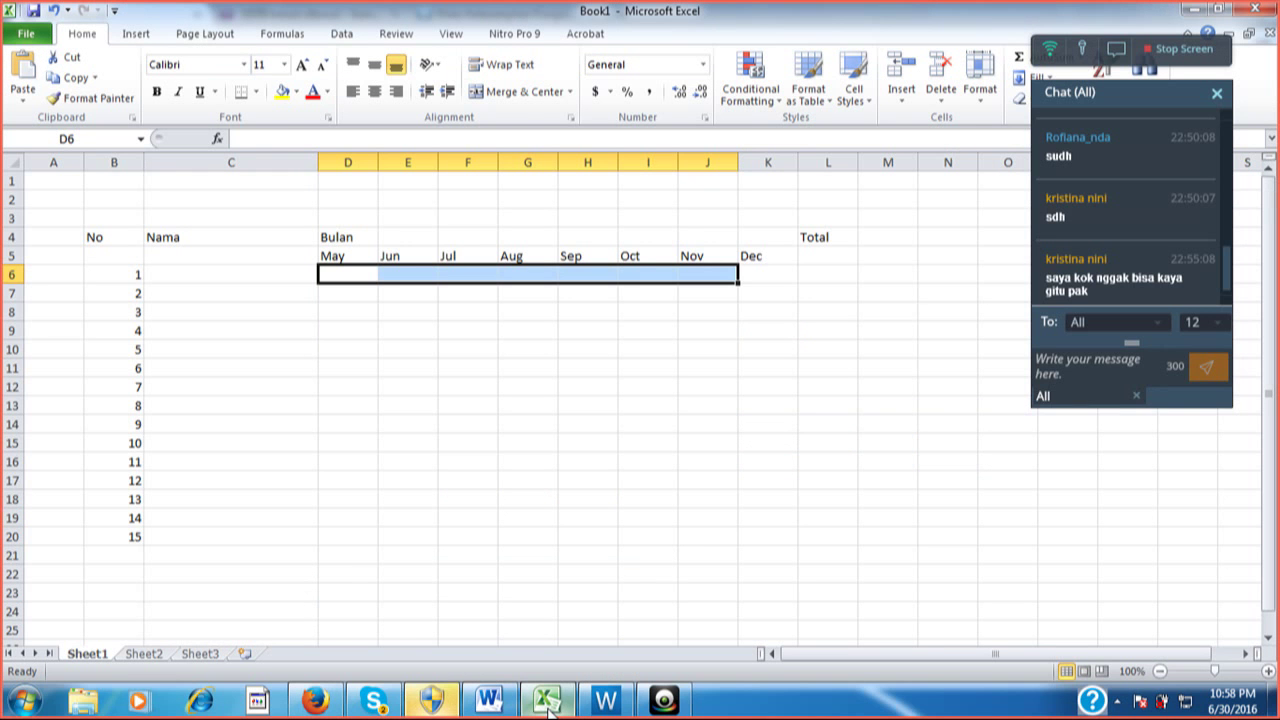
Enter the first three names in C6:C8, correcting a typo in C8
key(Left)
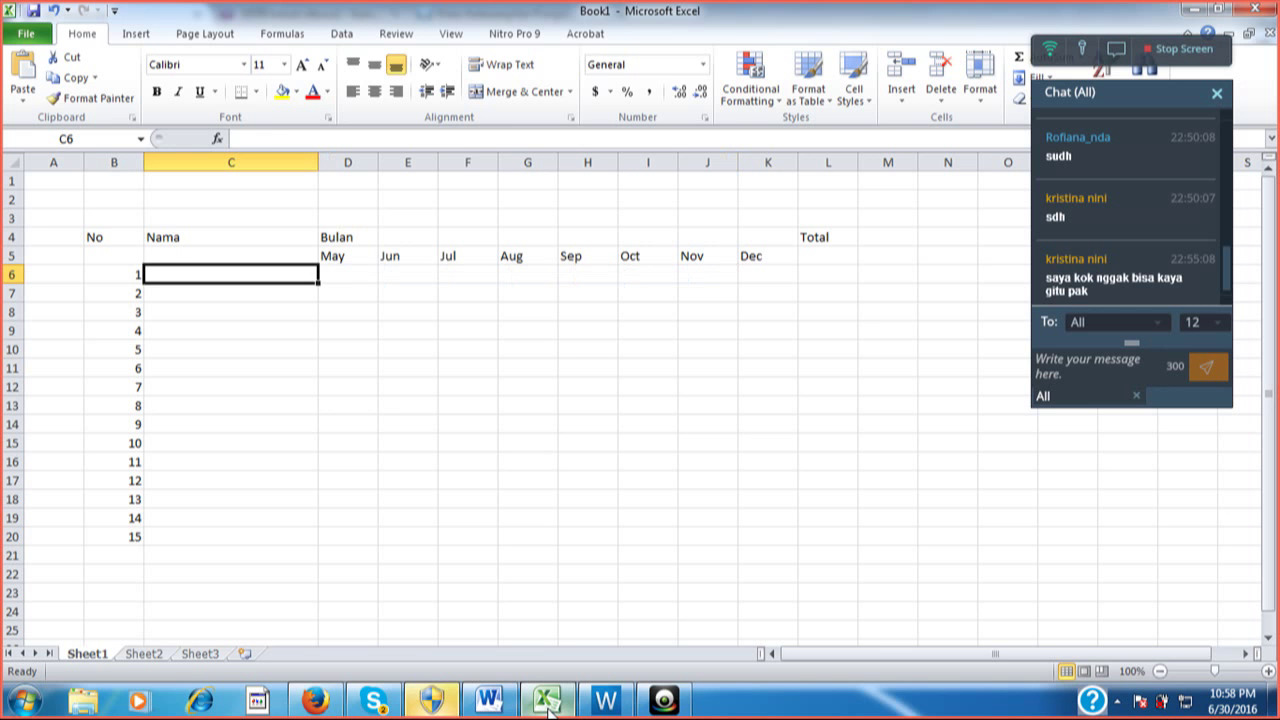
text(Narsuli)
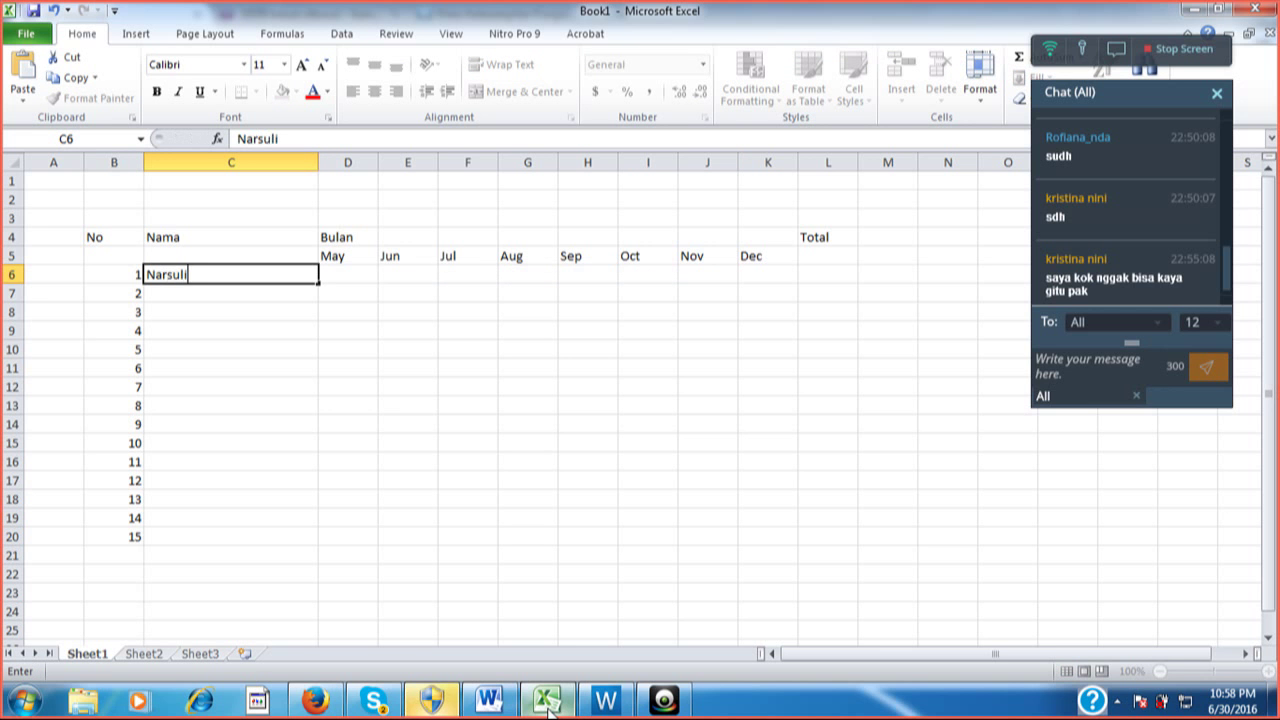
key(Return)
text(Rof)
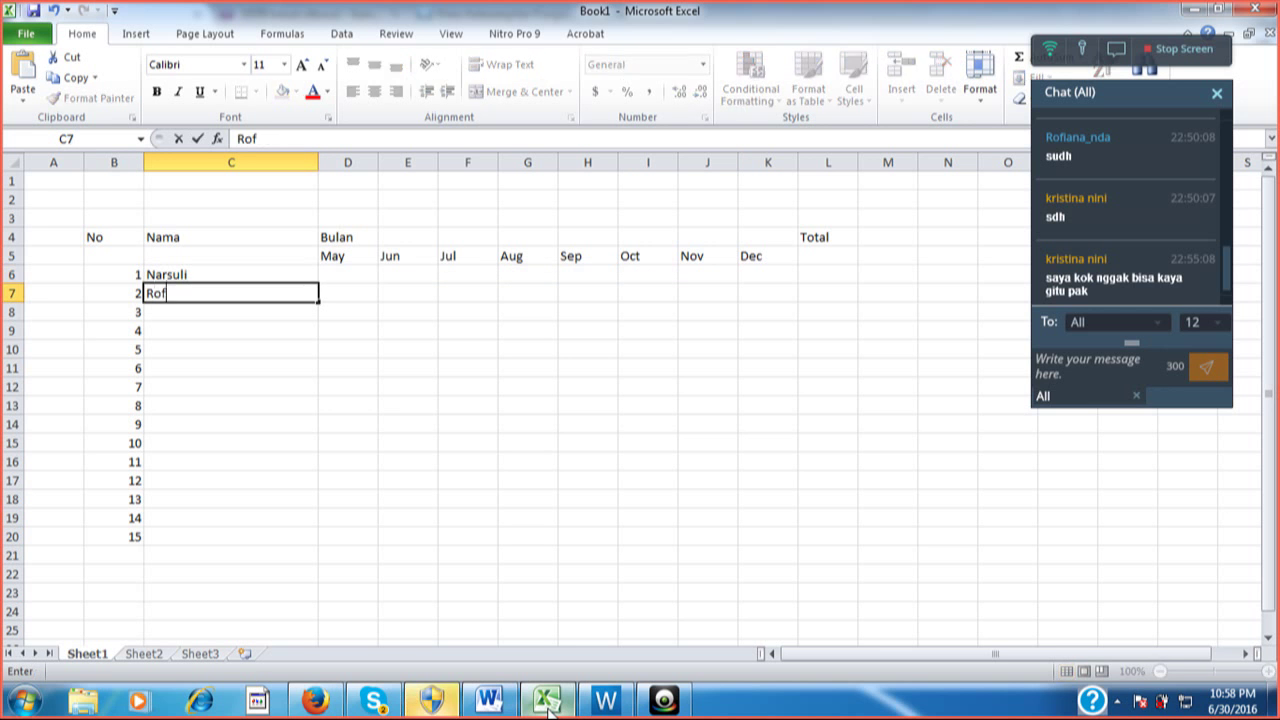
text(iana)
key(Return)
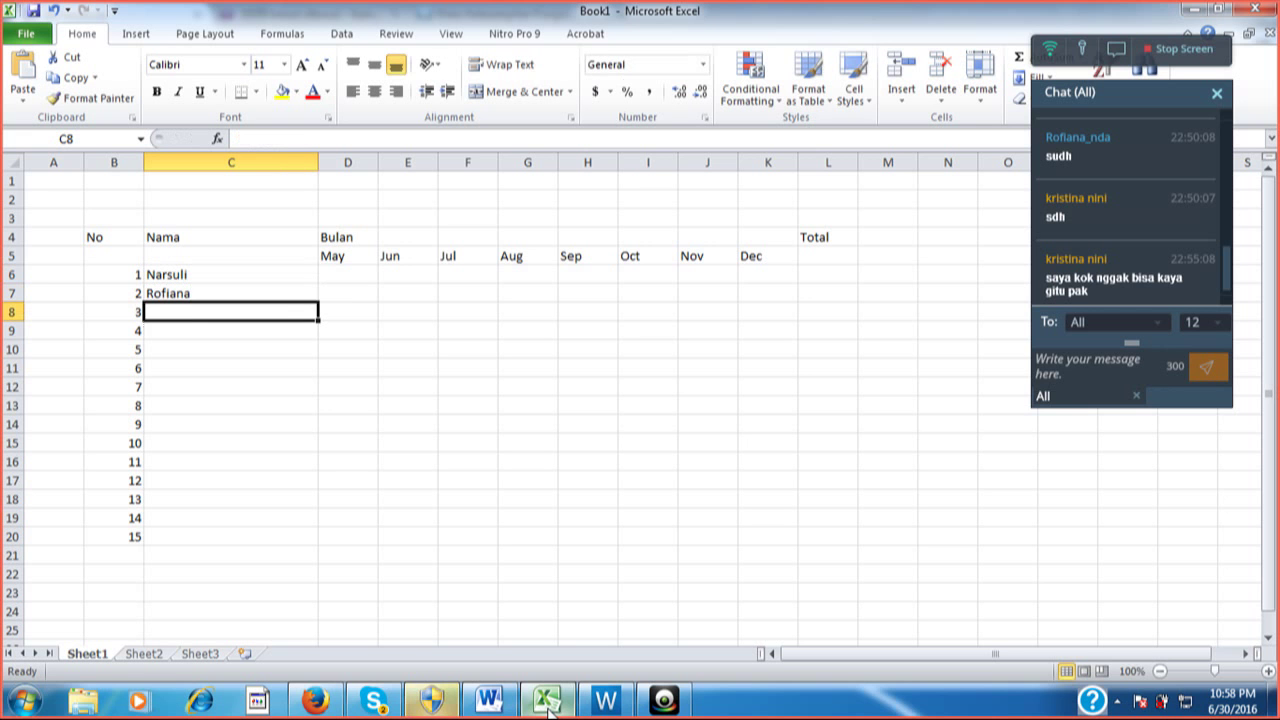
text(Fu)
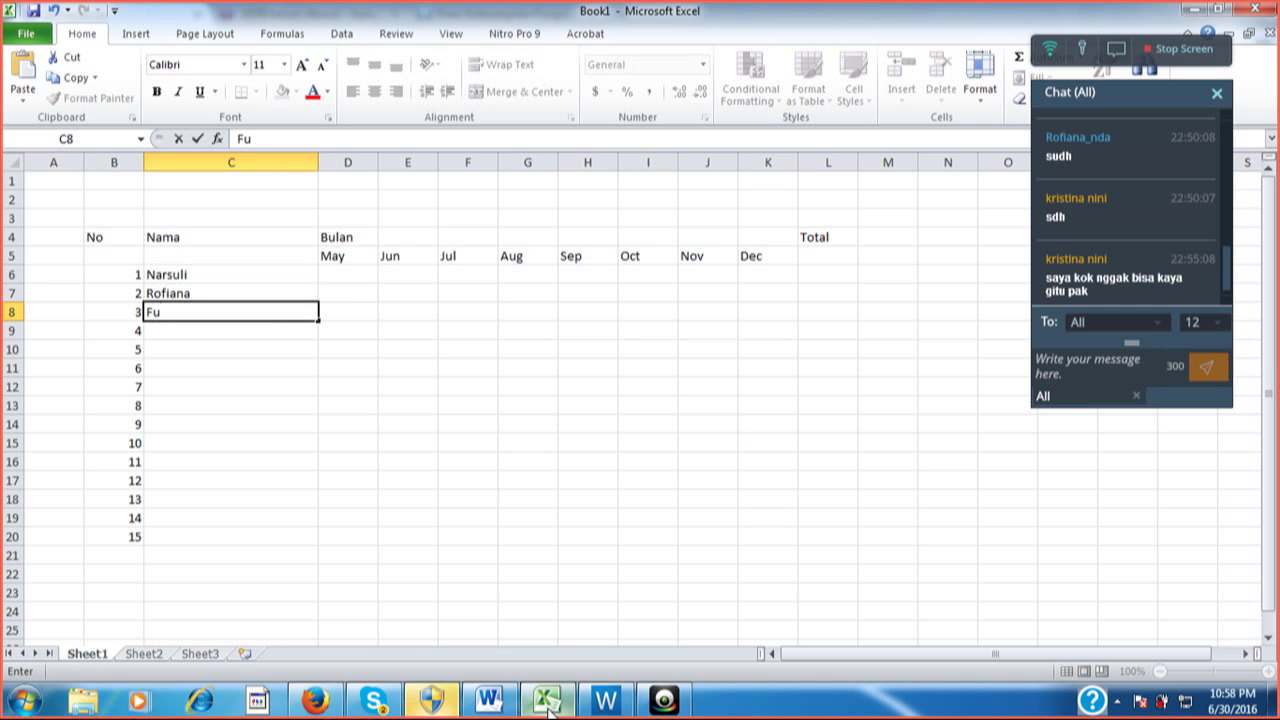
key(BackSpace)
key(BackSpace)
text(Fiky)
key(Return)
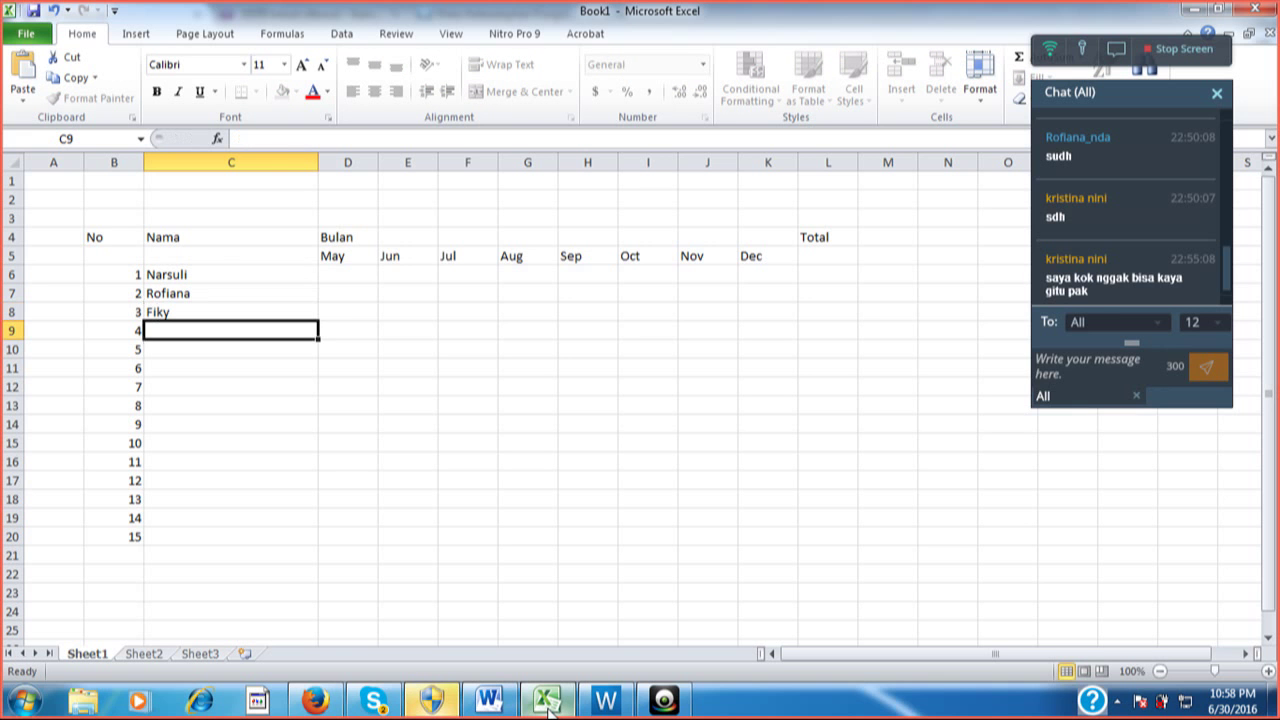
Enter the fourth and fifth names, then repeat all five names down to C20
text(Ninin)
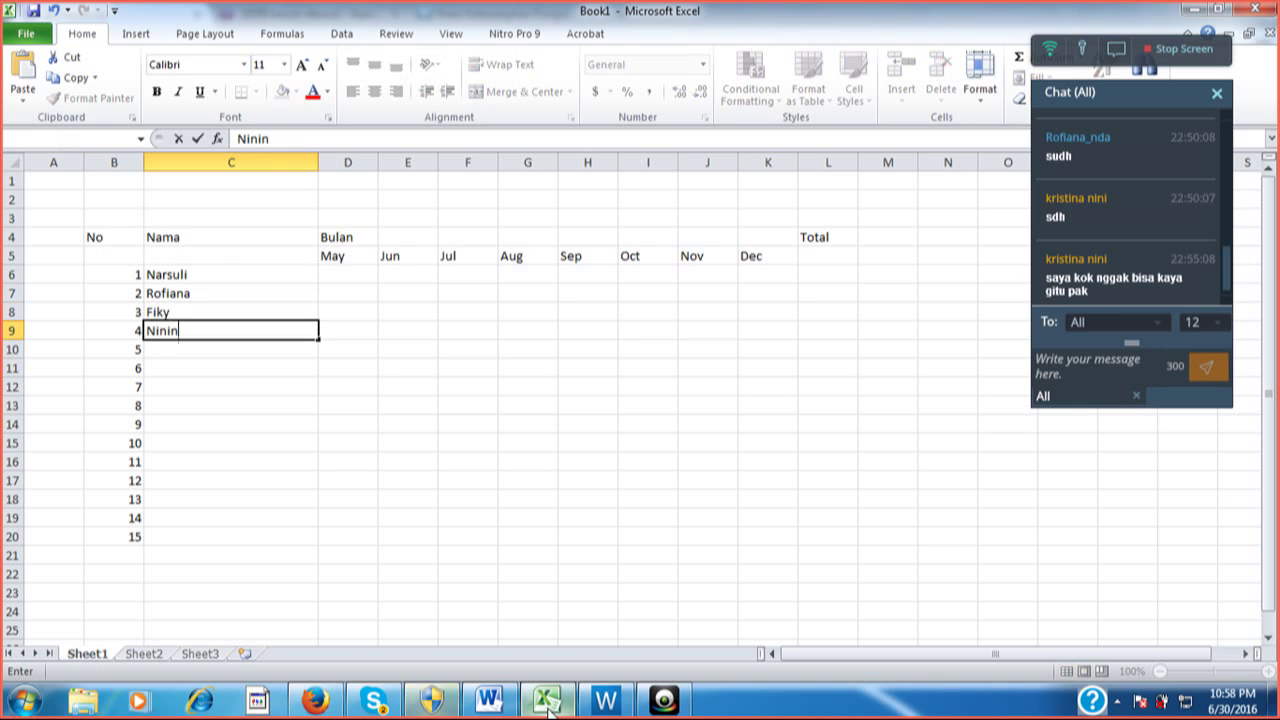
text(g K)
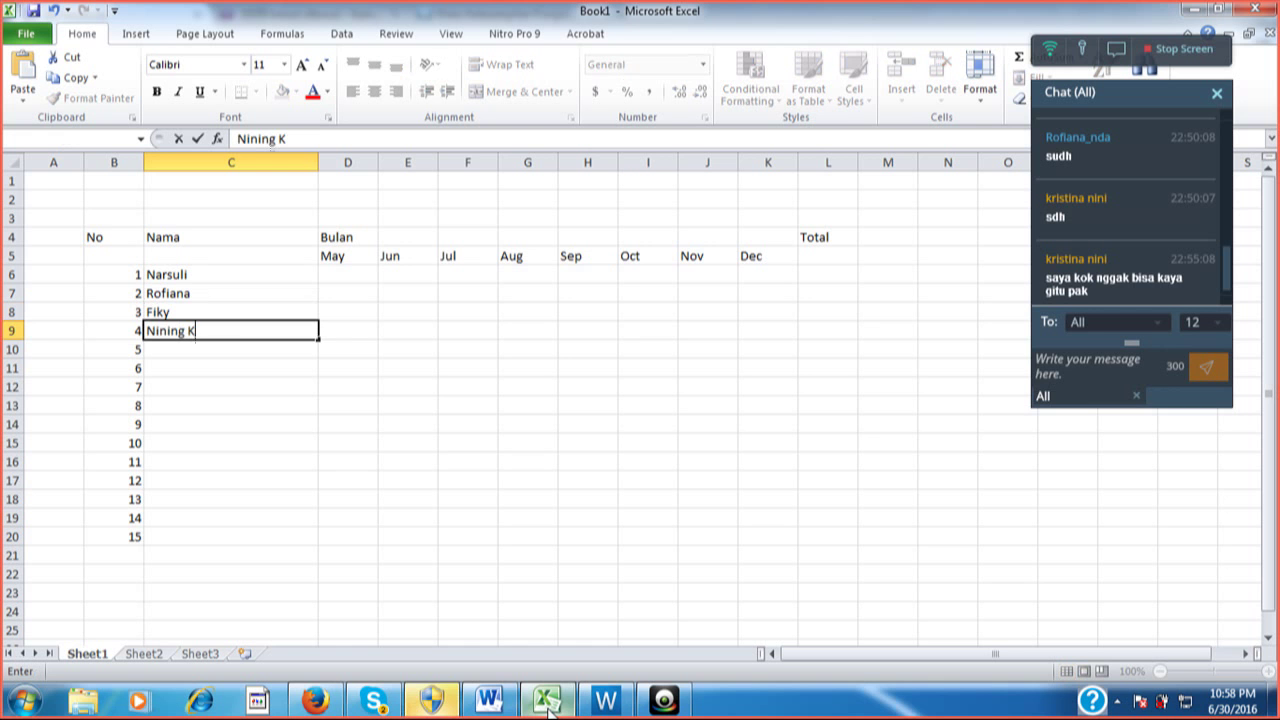
text(ristina)
key(Return)
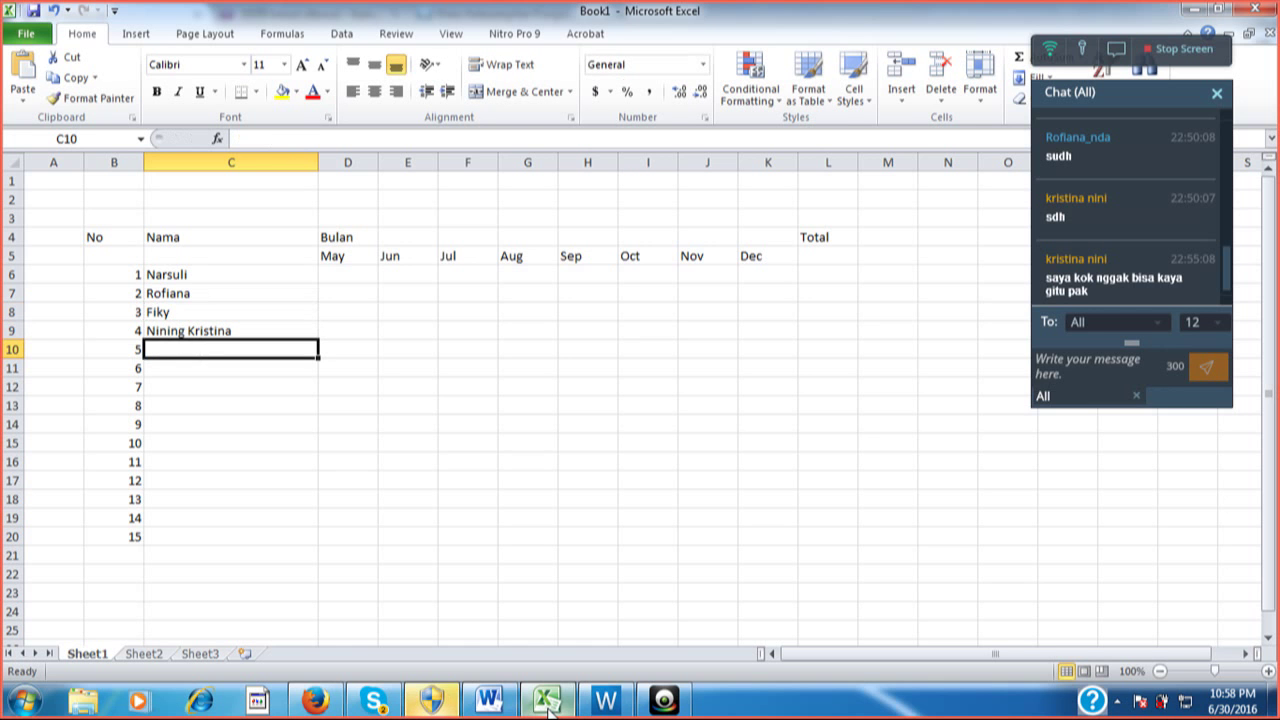
mouse_move(305, 710)
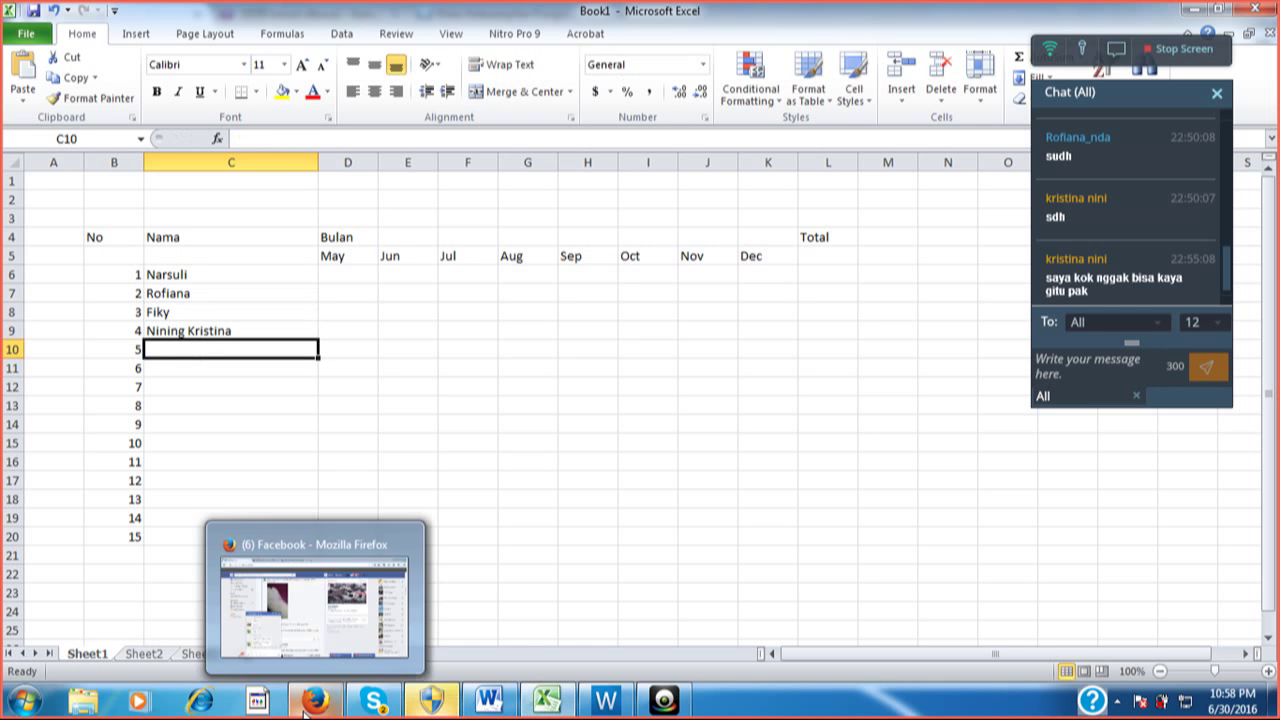
text(Me)
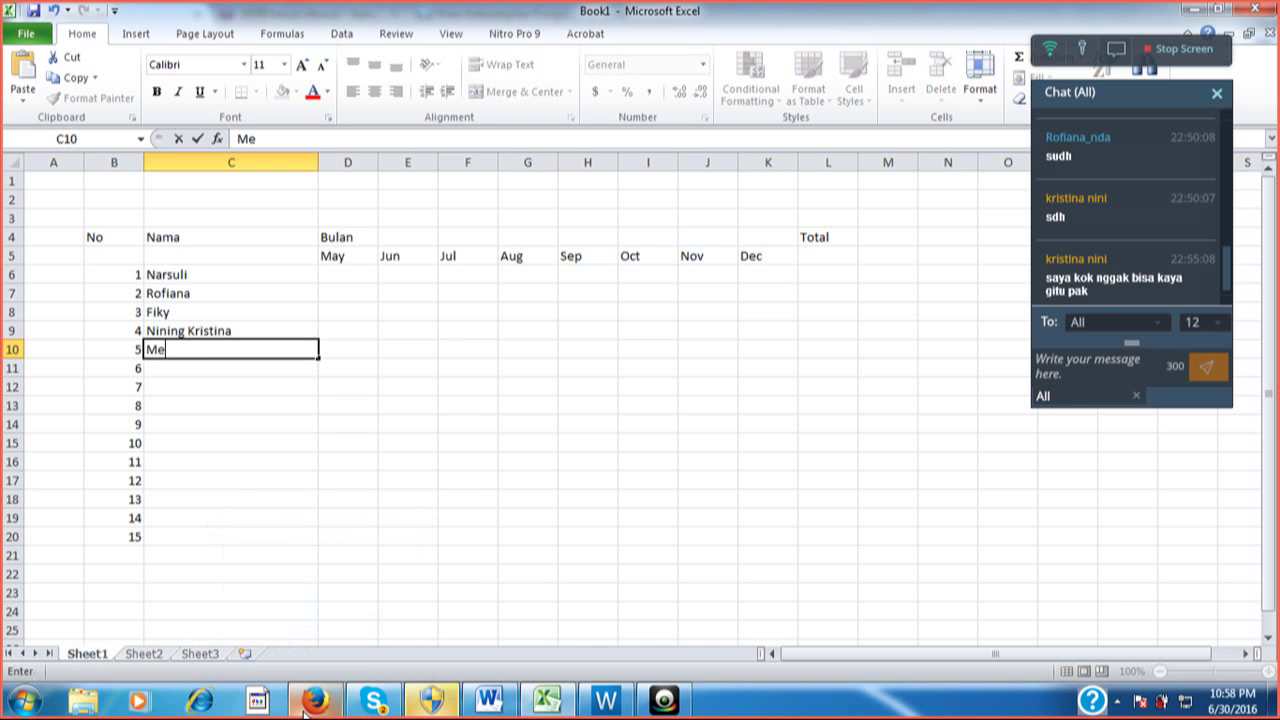
text(i Li)
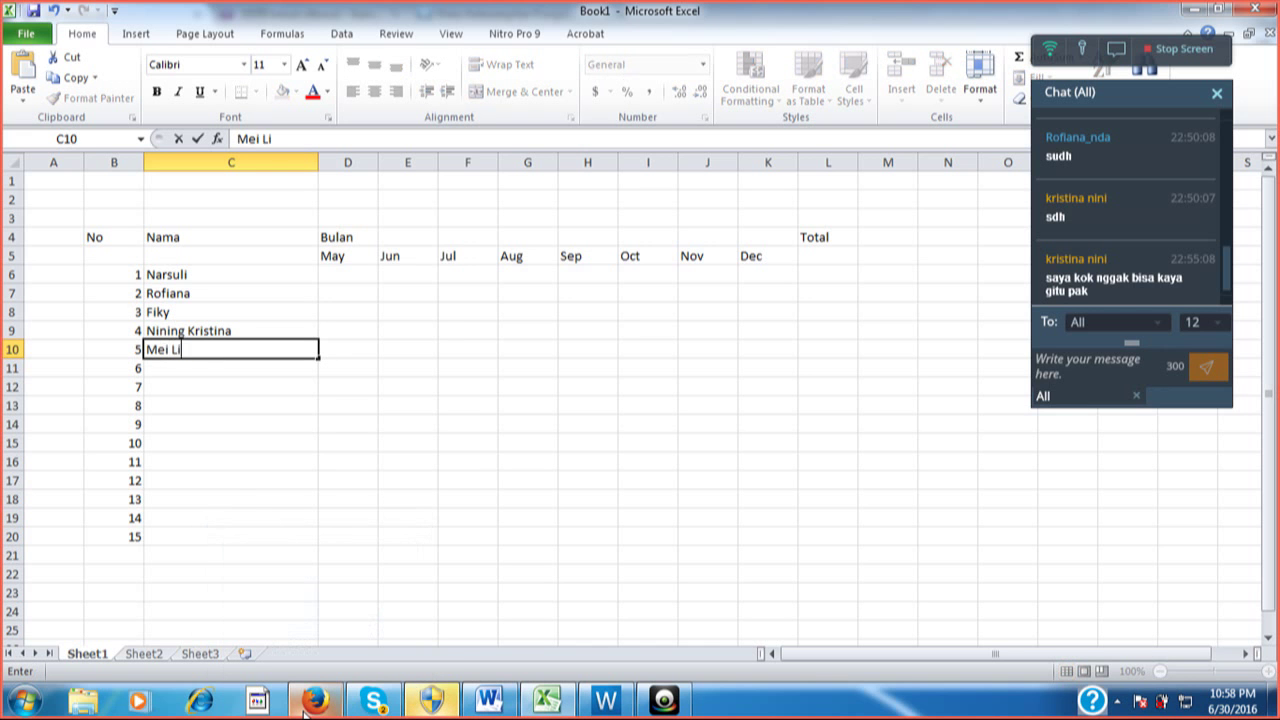
text(an)
key(BackSpace)
key(BackSpace)
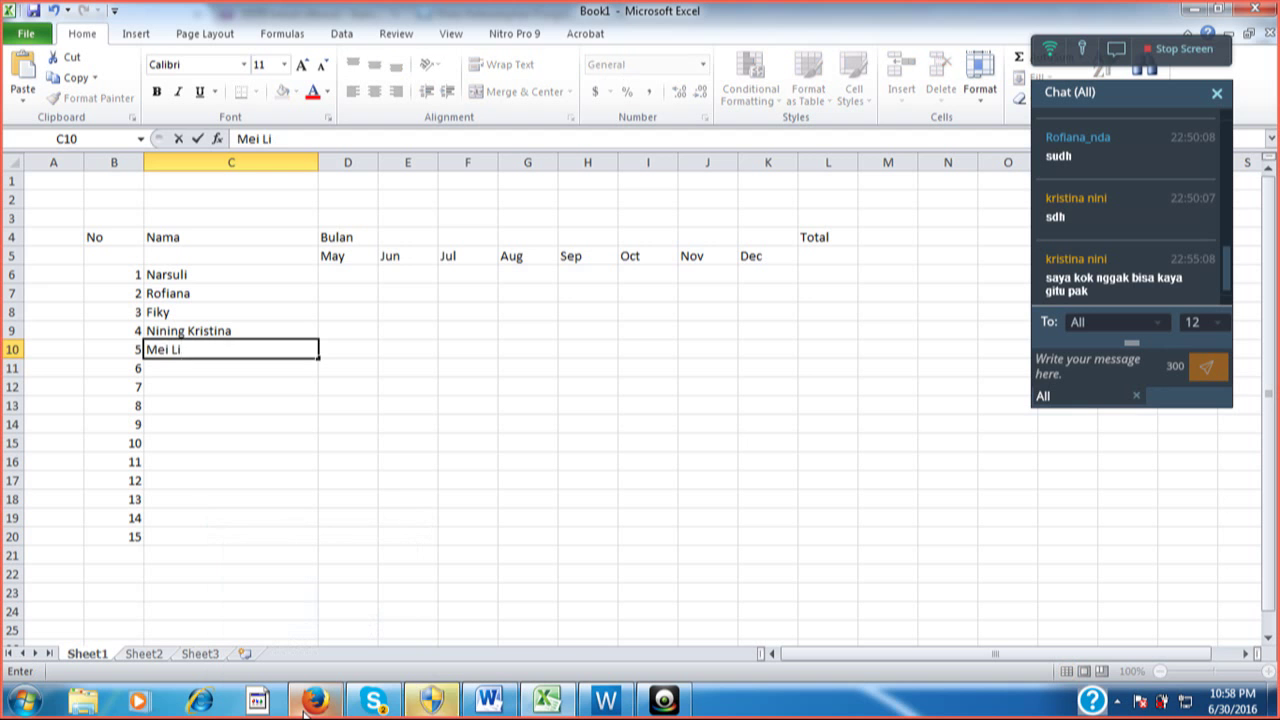
text(na)
key(Return)
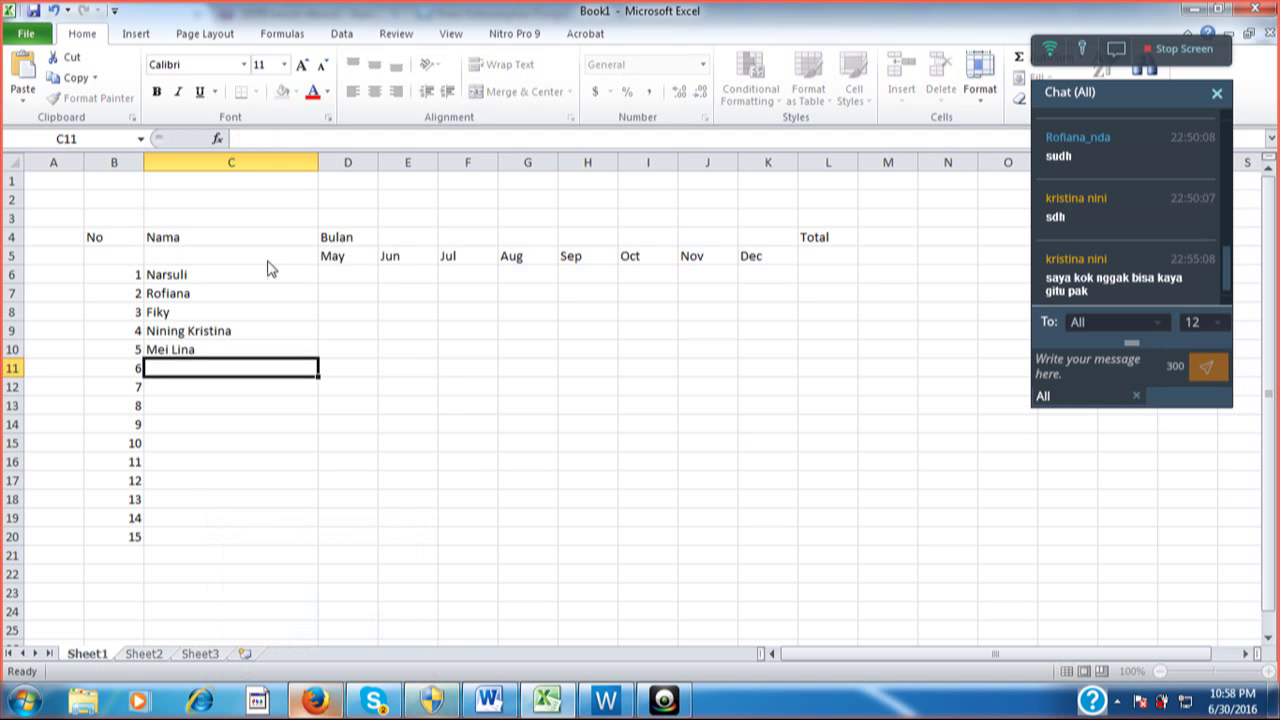
drag(270, 276, 291, 540)
click(389, 438)
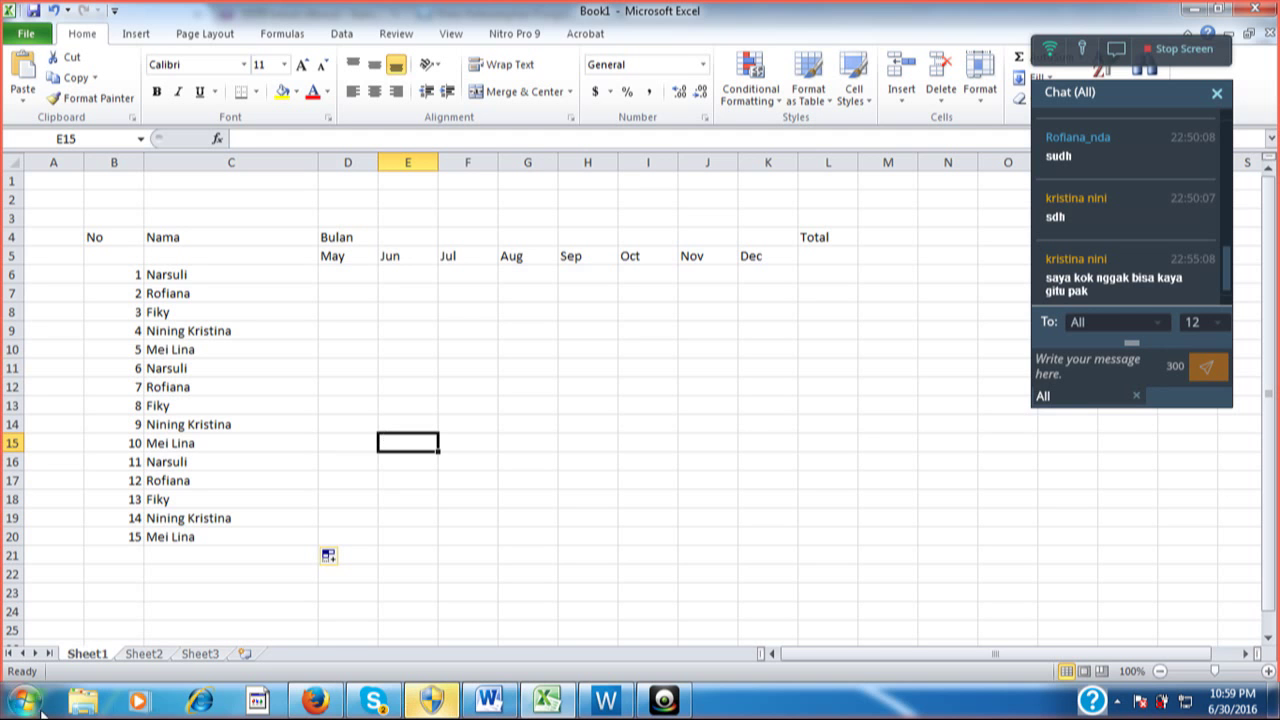
click(314, 700)
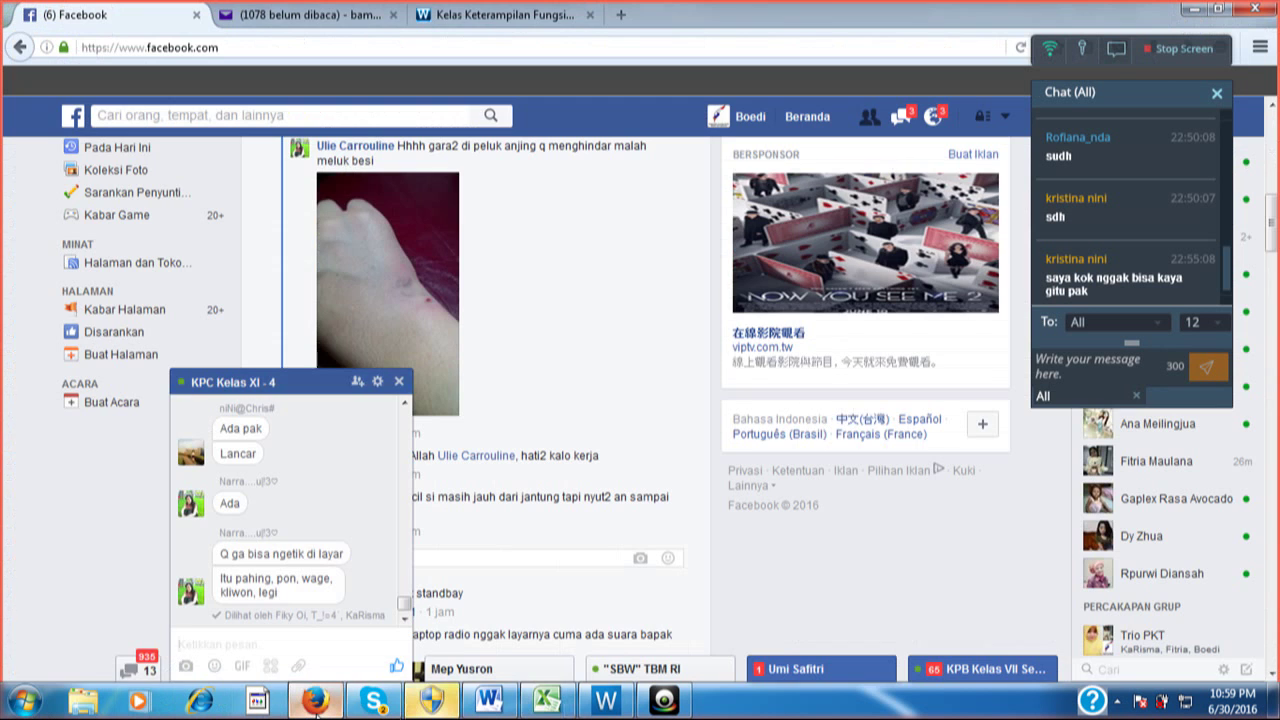
click(316, 704)
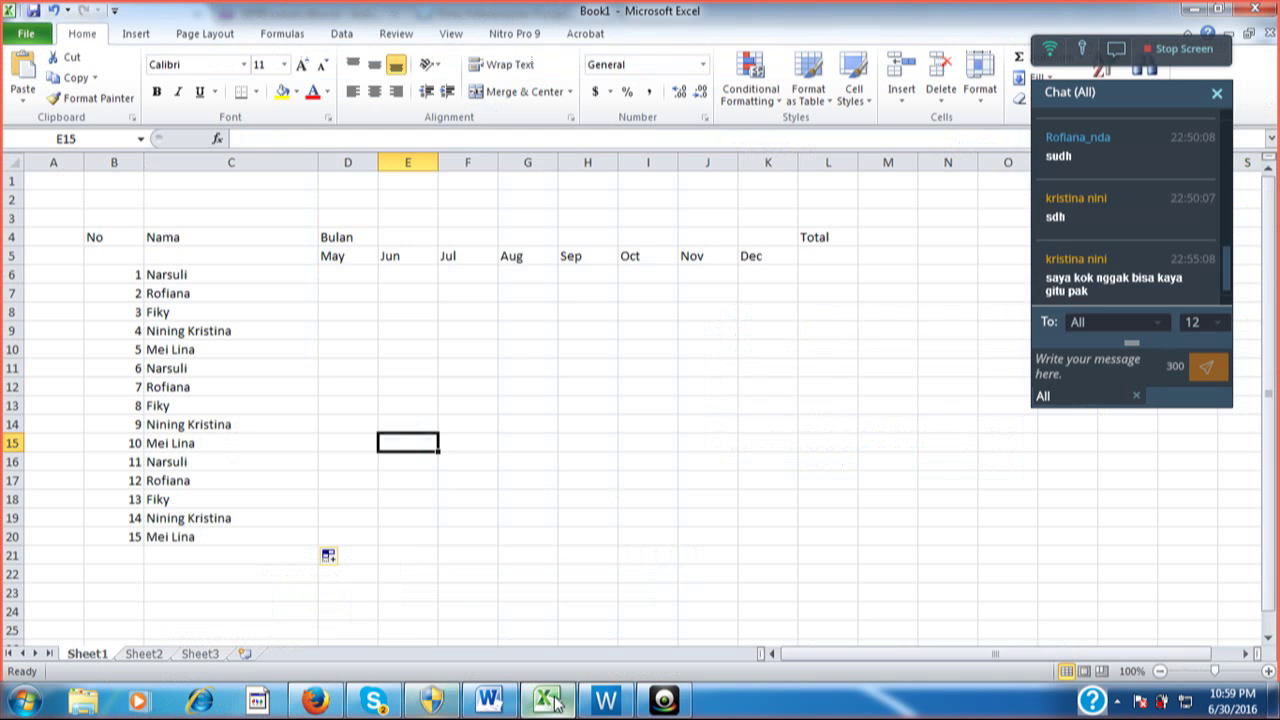
click(358, 280)
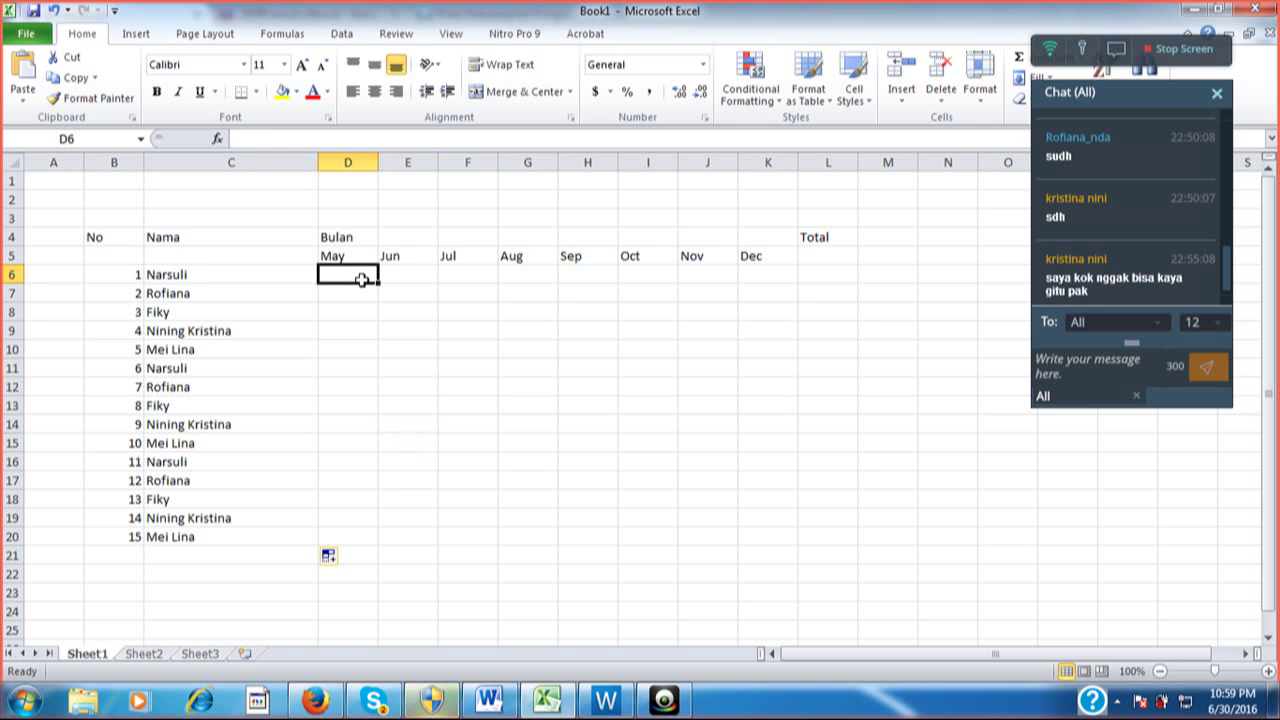
Enter 200, 100, 75 and 70 as the May–Aug values in D6:G6
text(200)
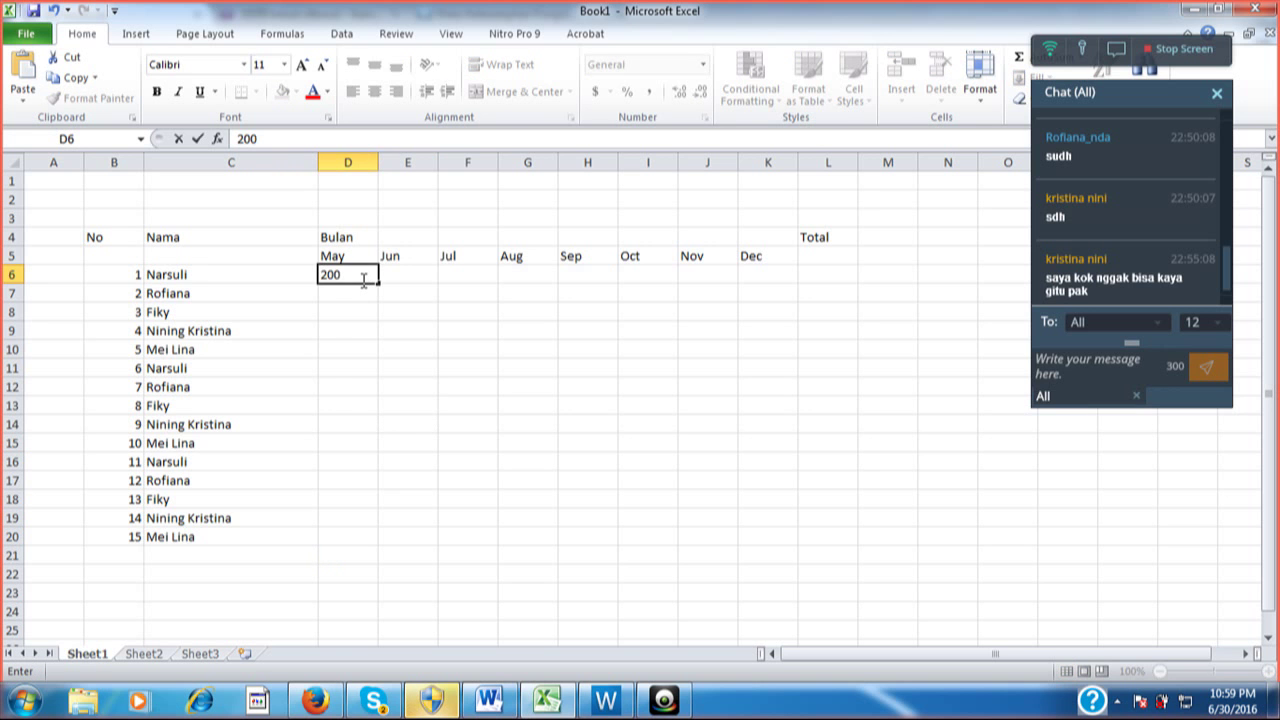
key(Tab)
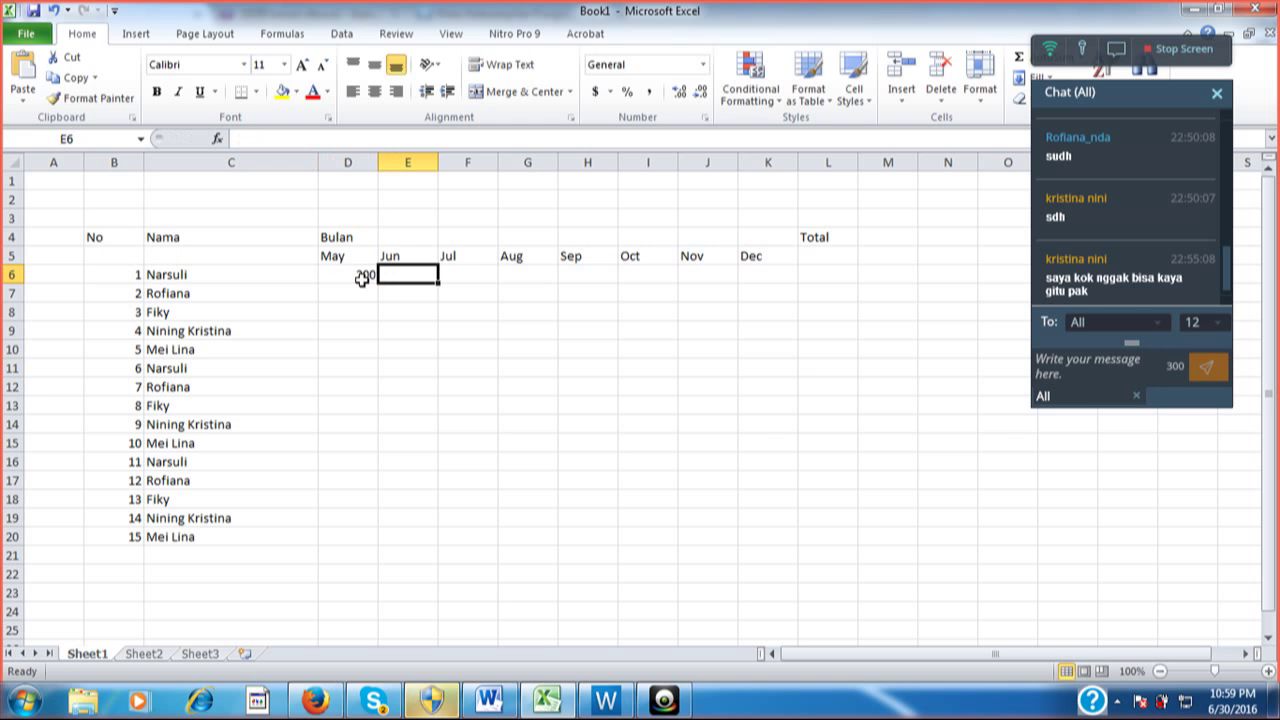
text(100)
key(Tab)
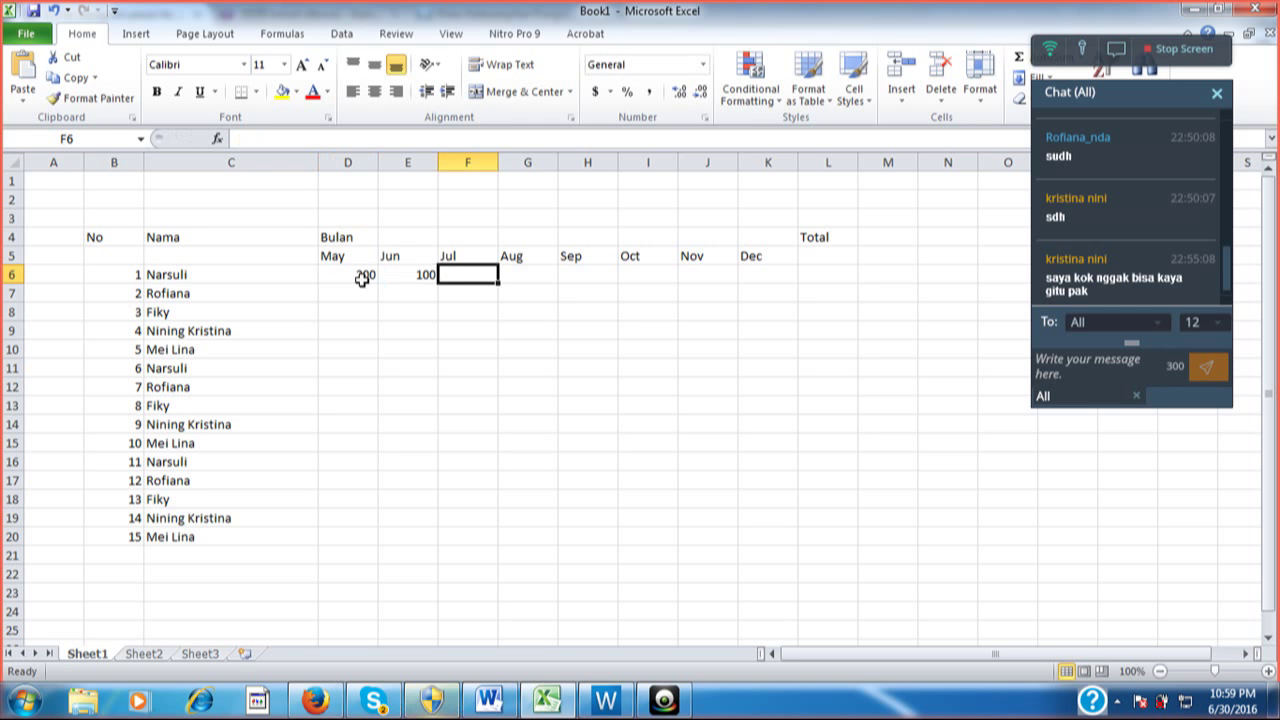
text(75)
key(Tab)
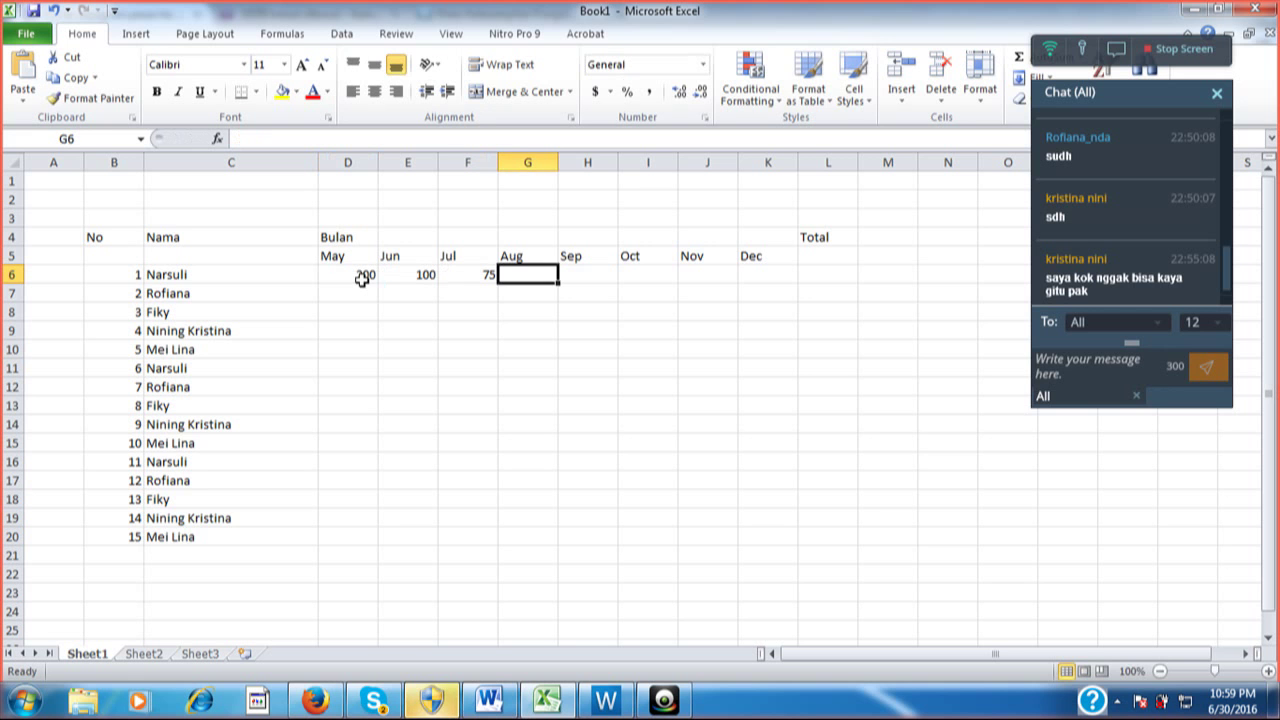
text(70)
key(Tab)
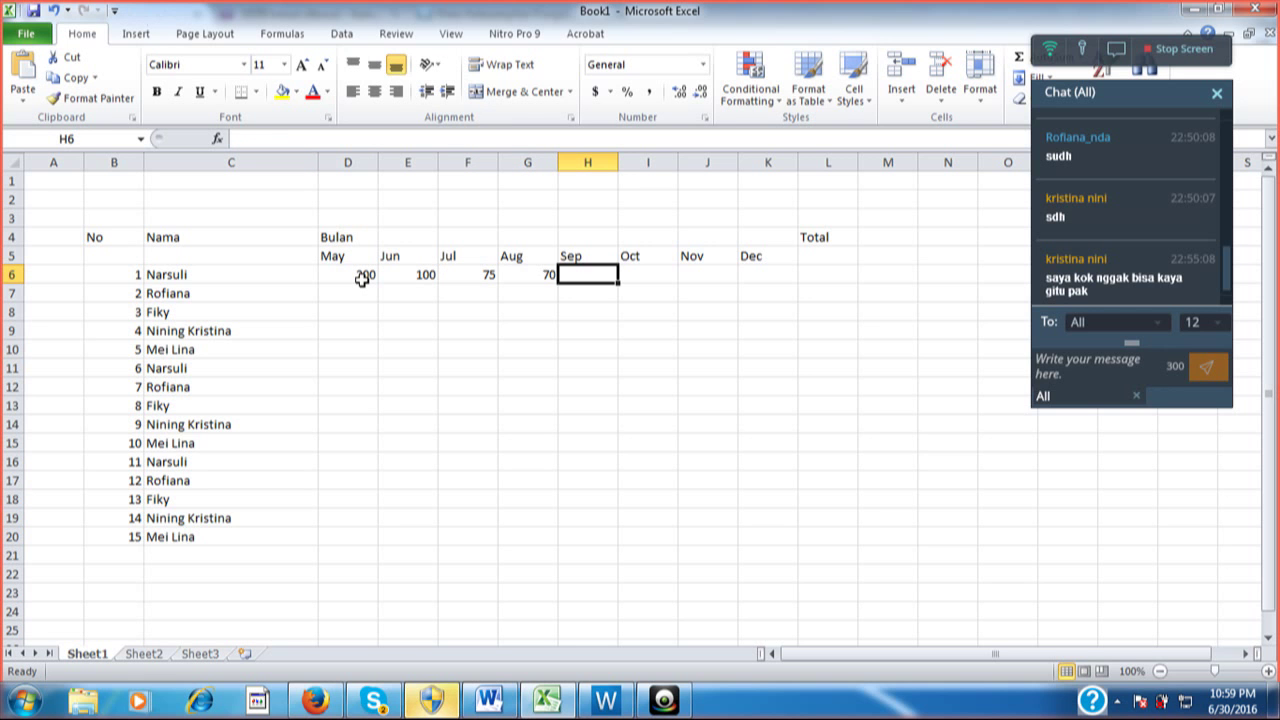
Enter 120, 130, 112 and 117 as the Sep–Dec values in H6:K6
text(120)
key(Tab)
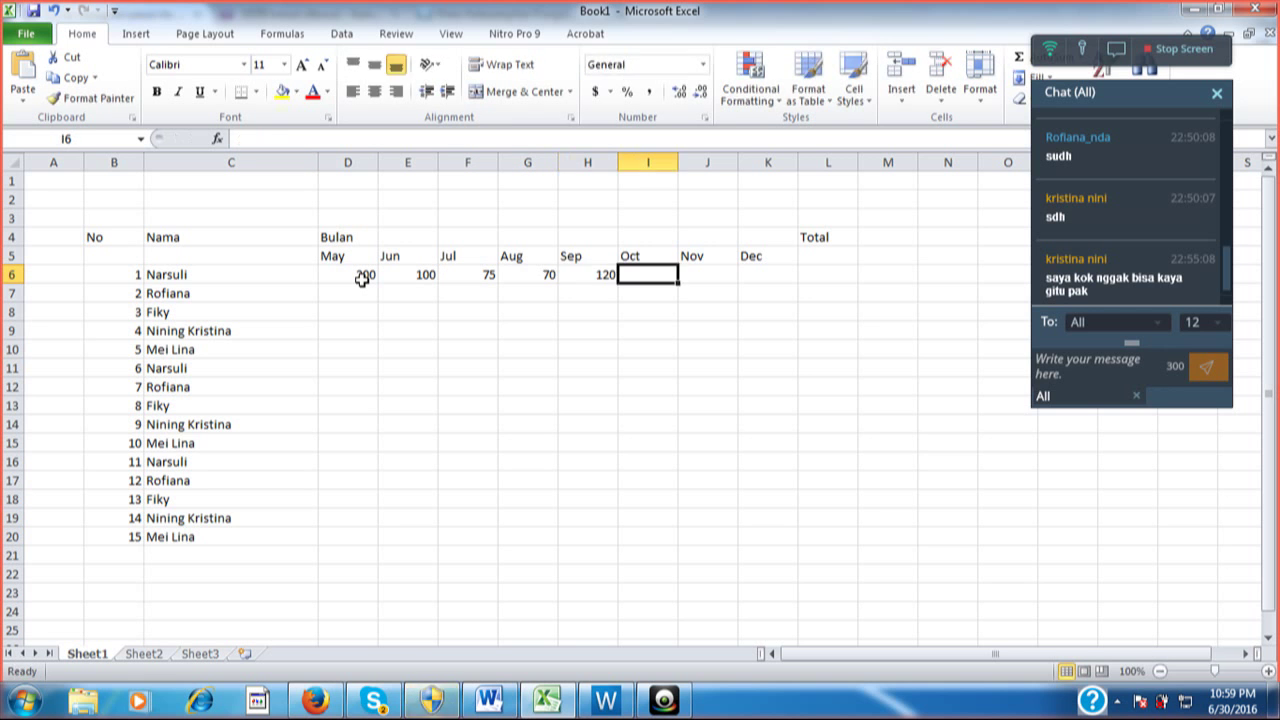
text(130)
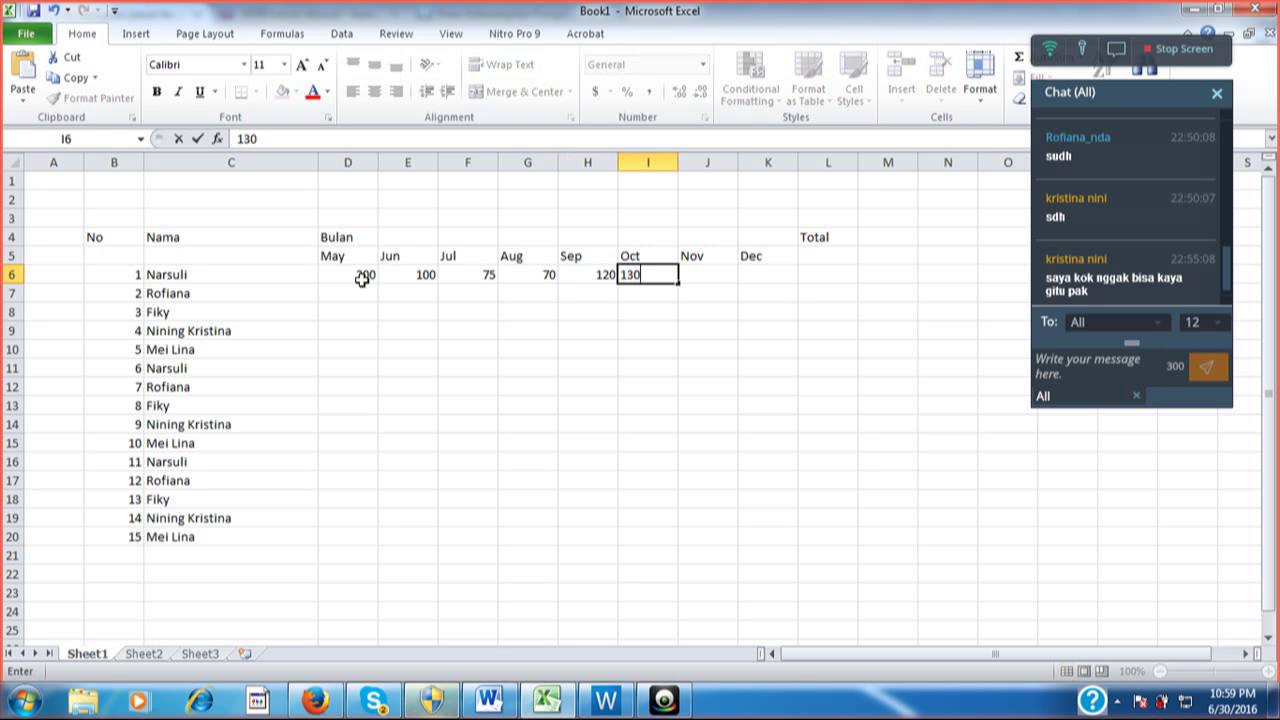
key(Tab)
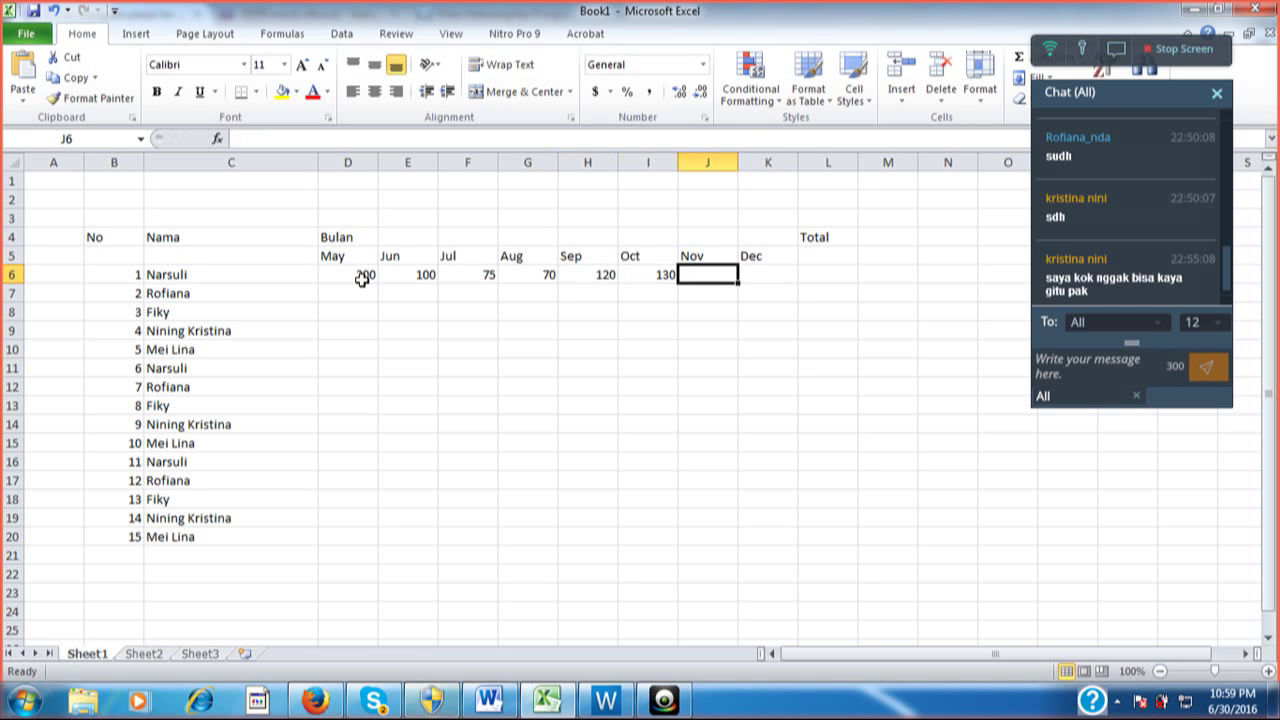
text(112)
key(Tab)
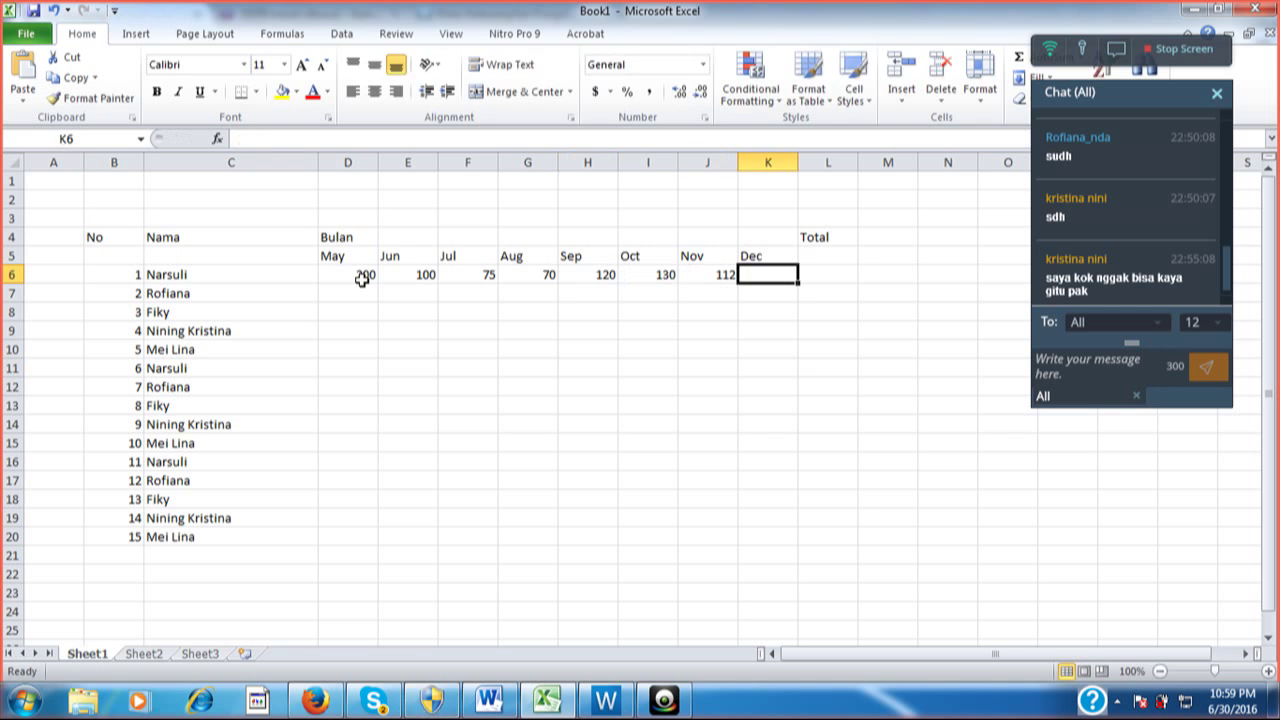
text(117)
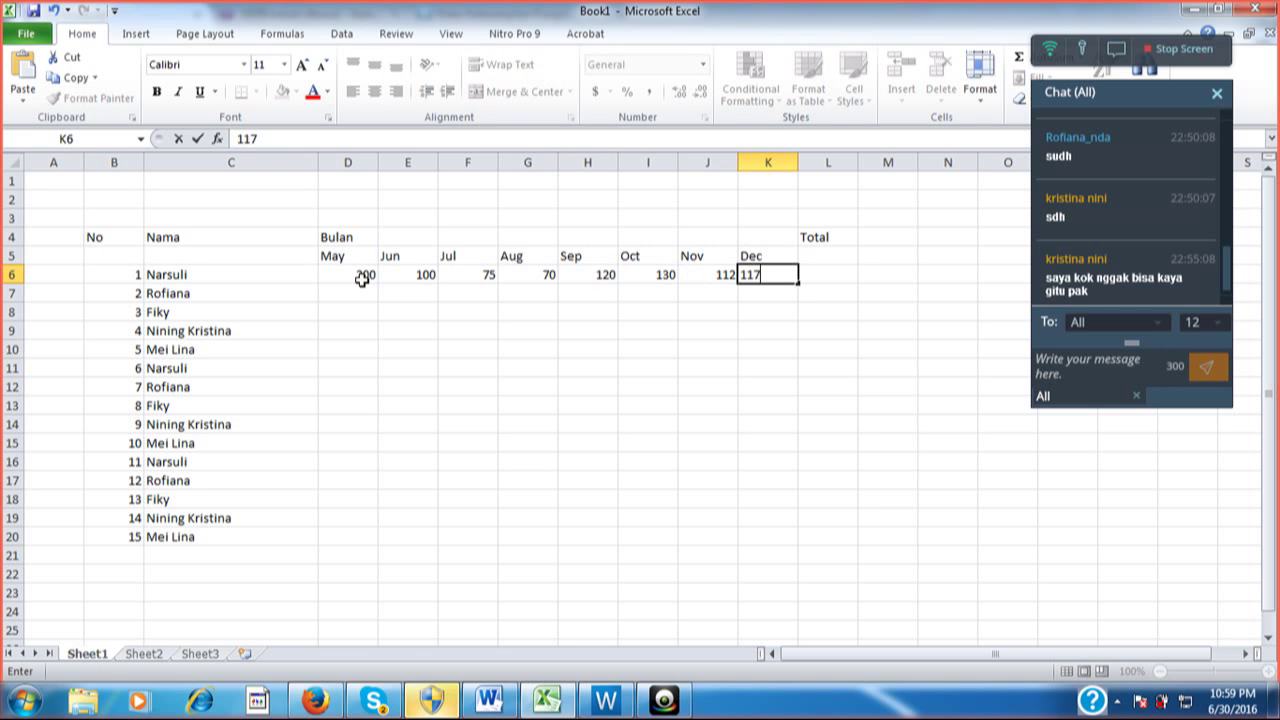
key(Tab)
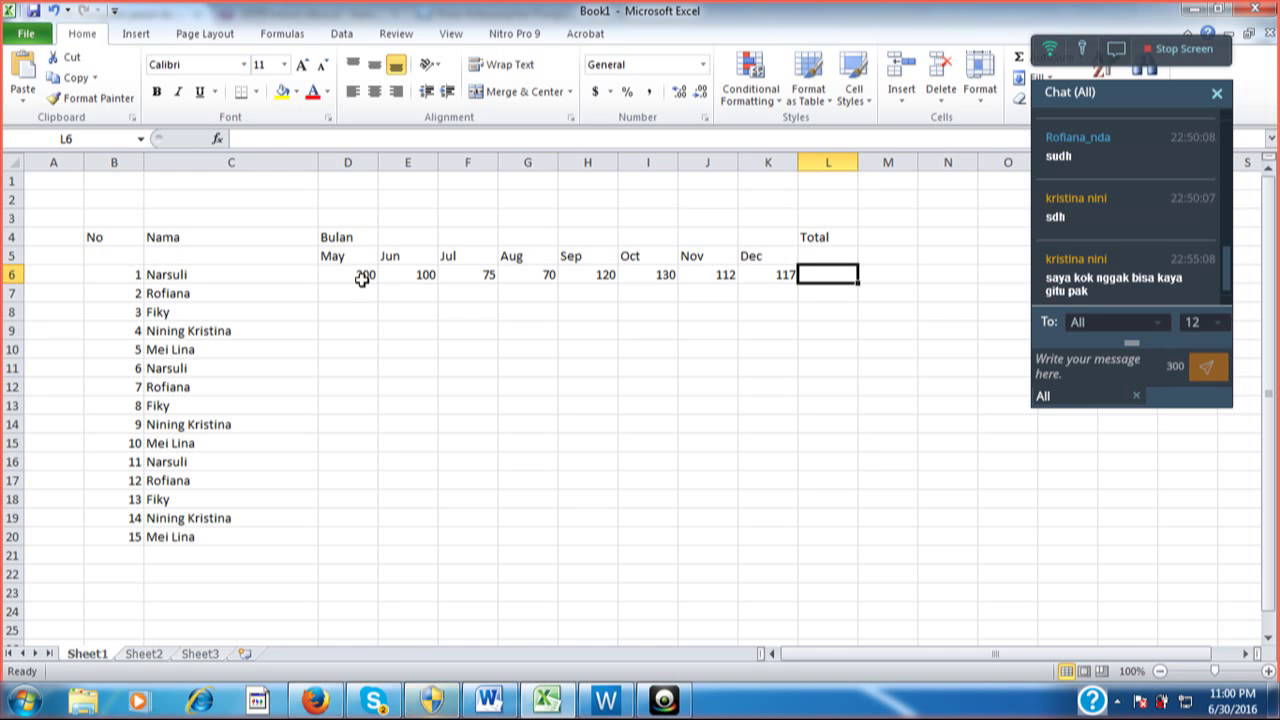
click(1155, 140)
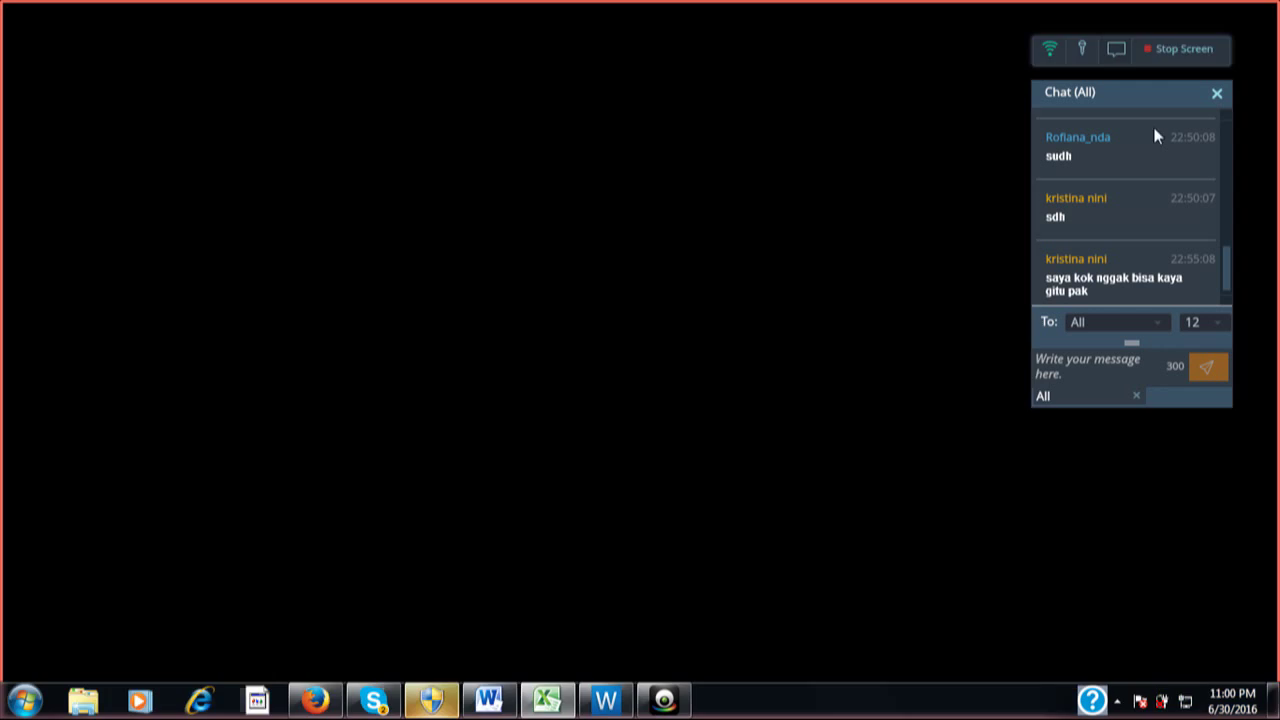
drag(1155, 140, 1145, 290)
Put an AutoSum formula =SUM(D6:K6) in L6 for row 6's total
click(829, 273)
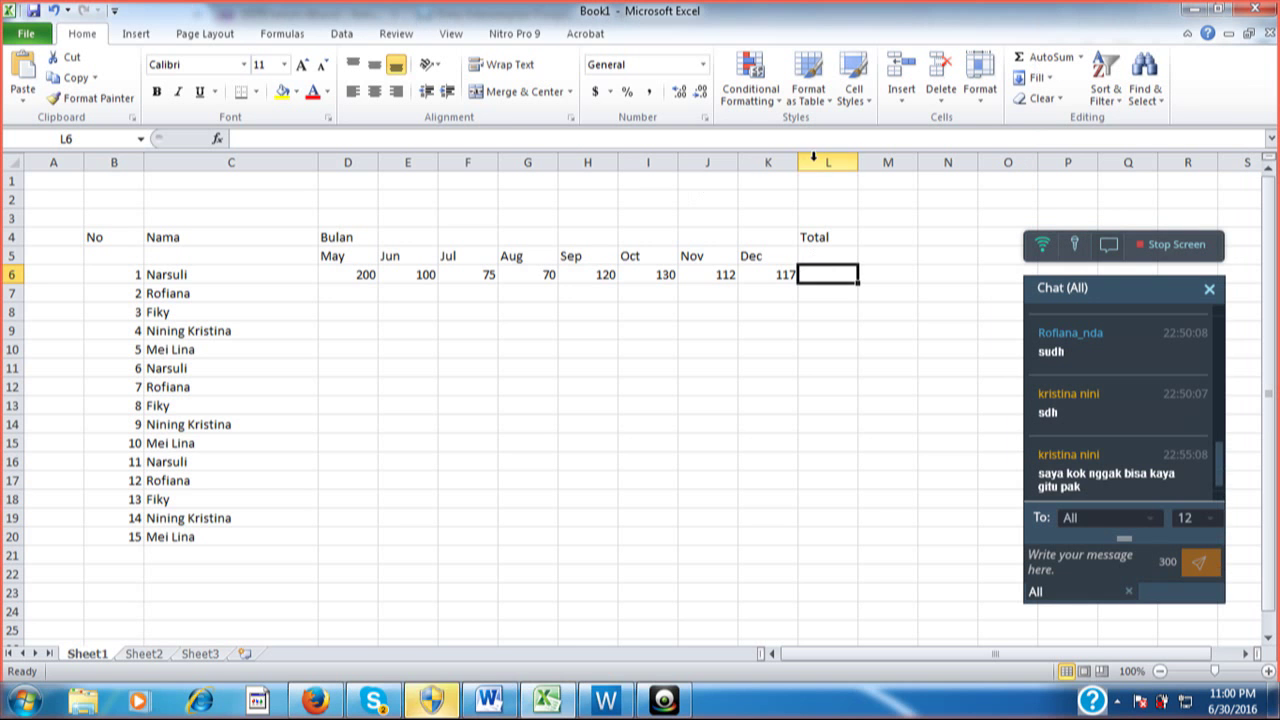
click(1064, 58)
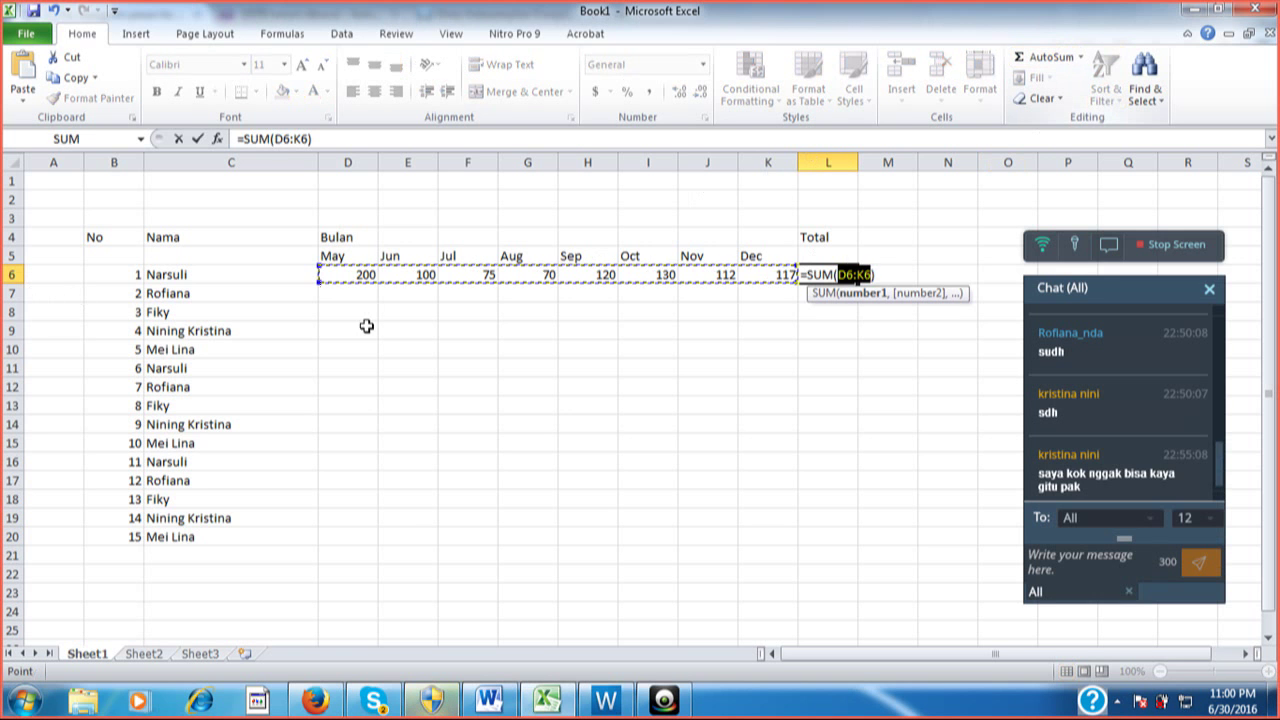
drag(350, 275, 767, 274)
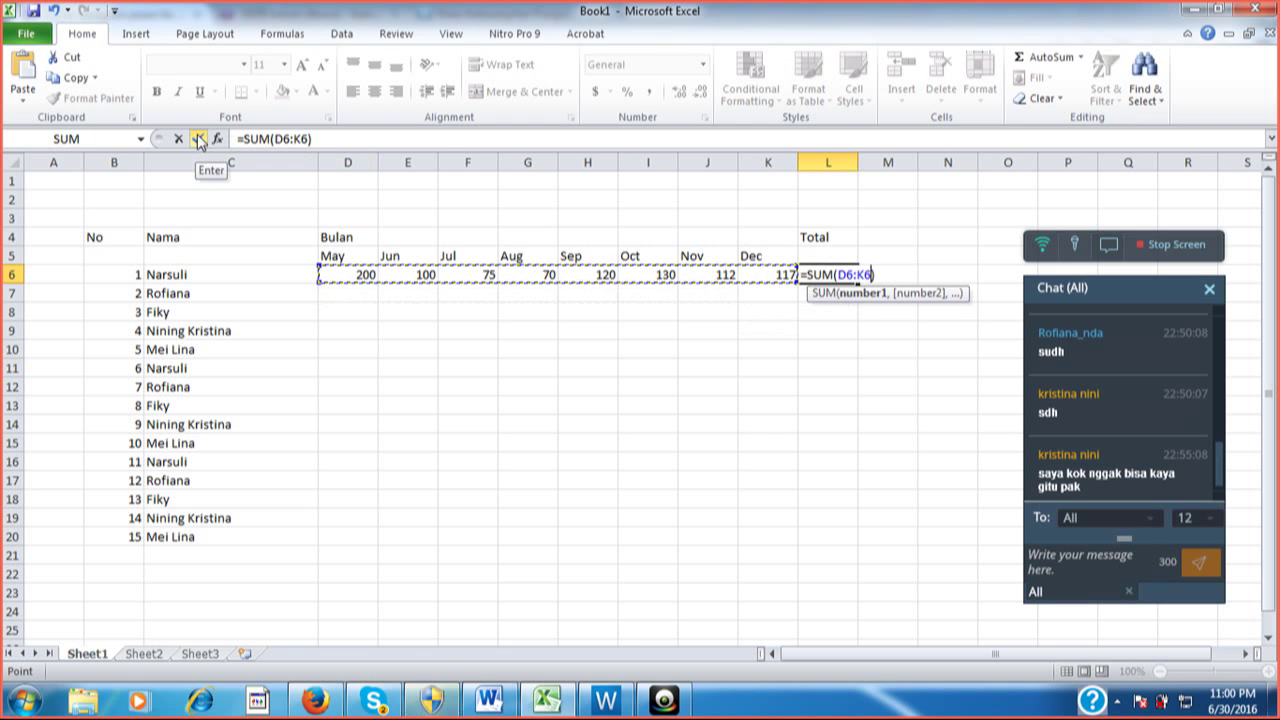
click(199, 139)
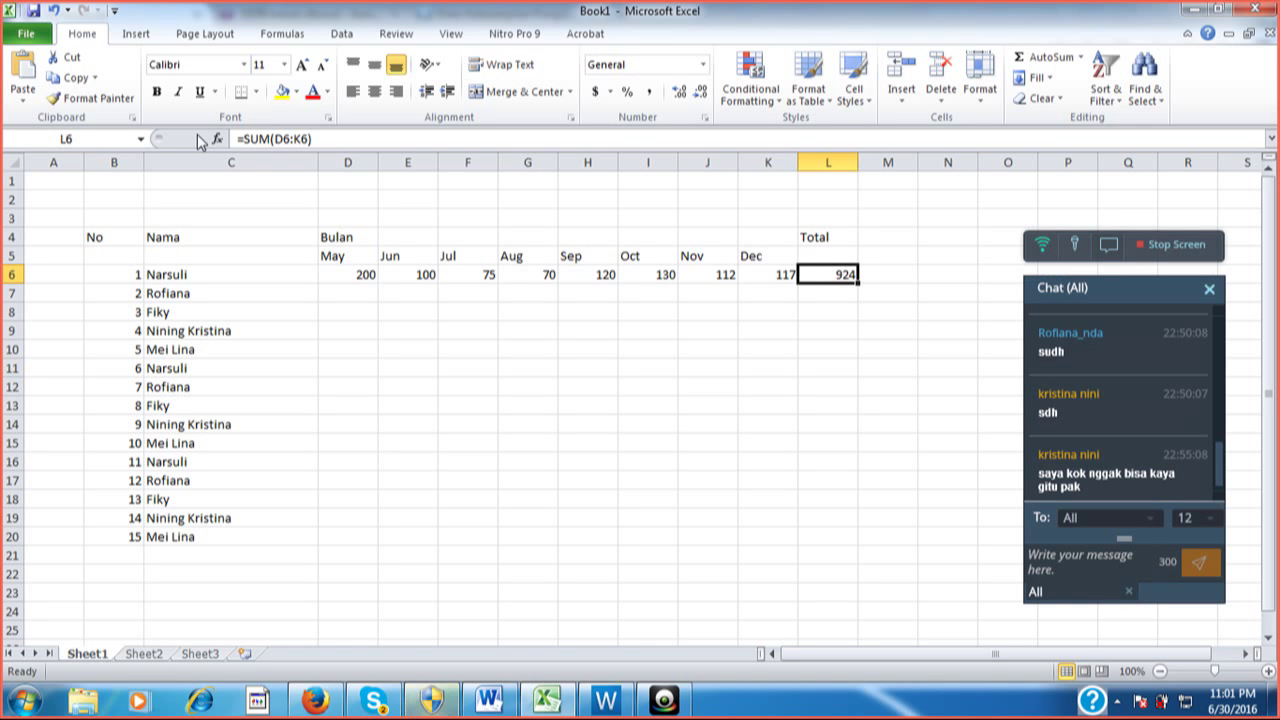
Change the Aug value in G6 to 87 and the May value in D6 to 122
key(Left)
key(Left)
key(Left)
key(Left)
key(Left)
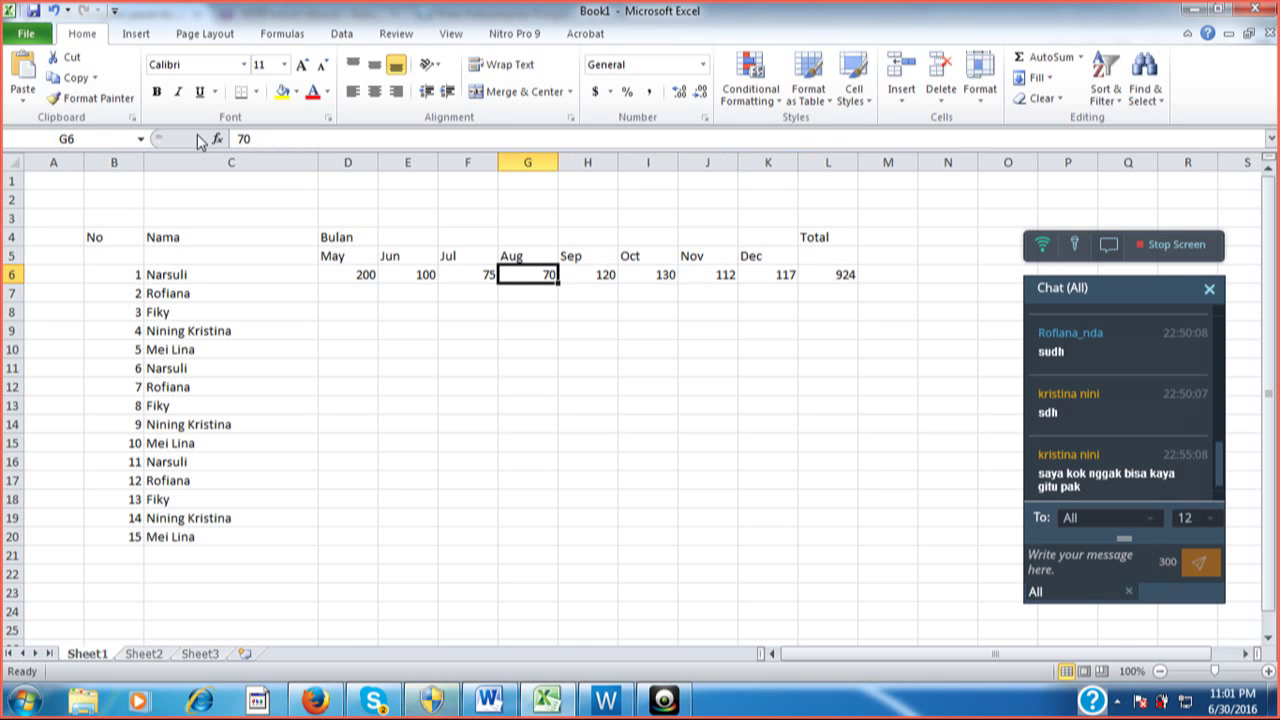
text(87)
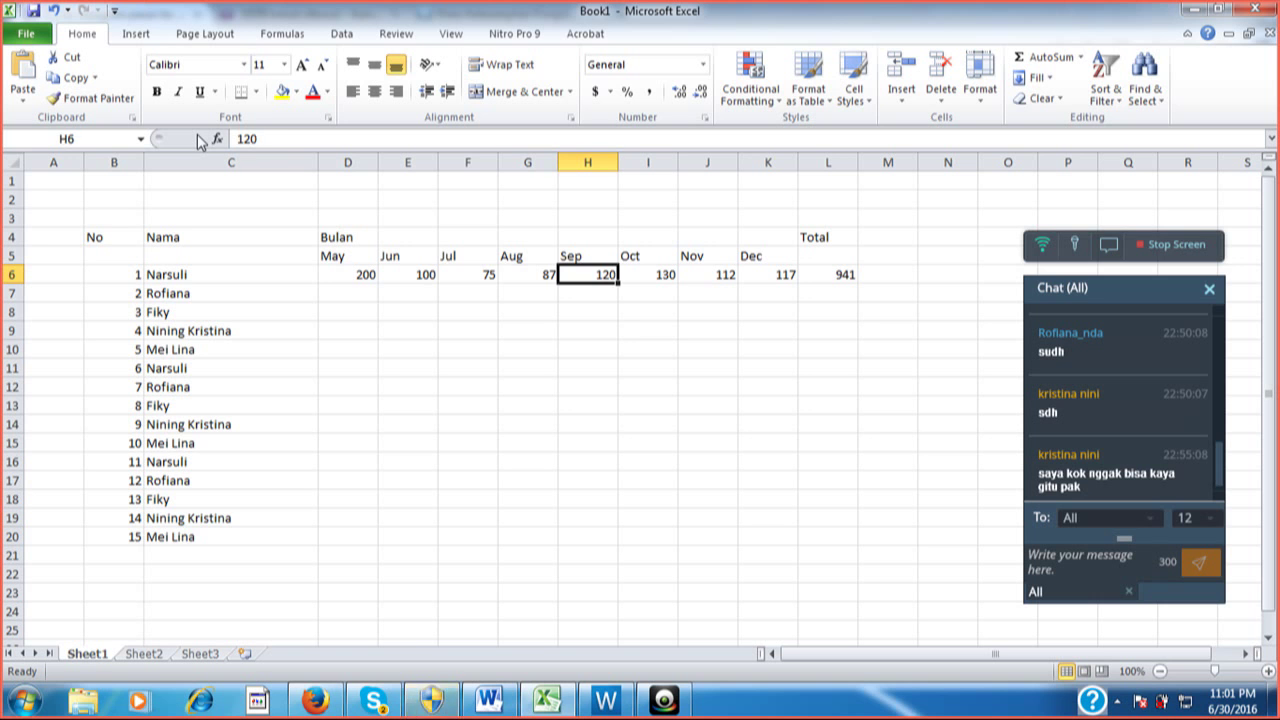
key(Left)
key(Left)
key(Left)
key(Left)
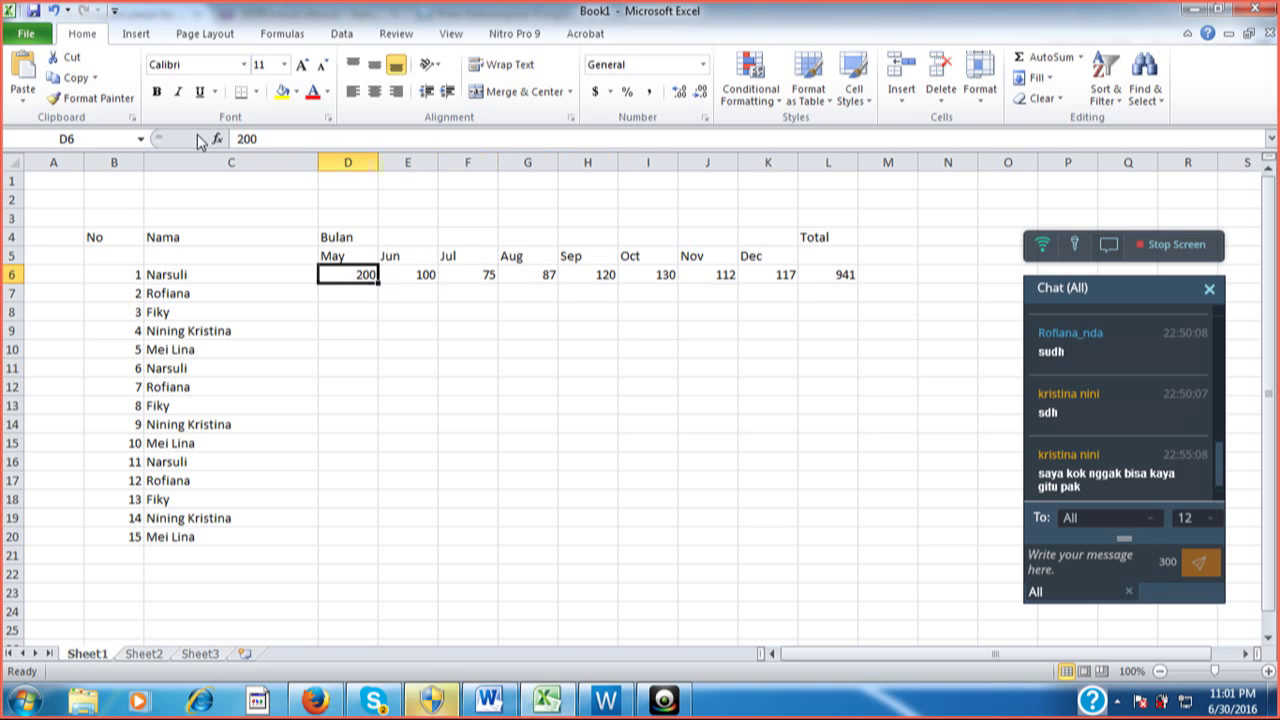
text(122)
key(Return)
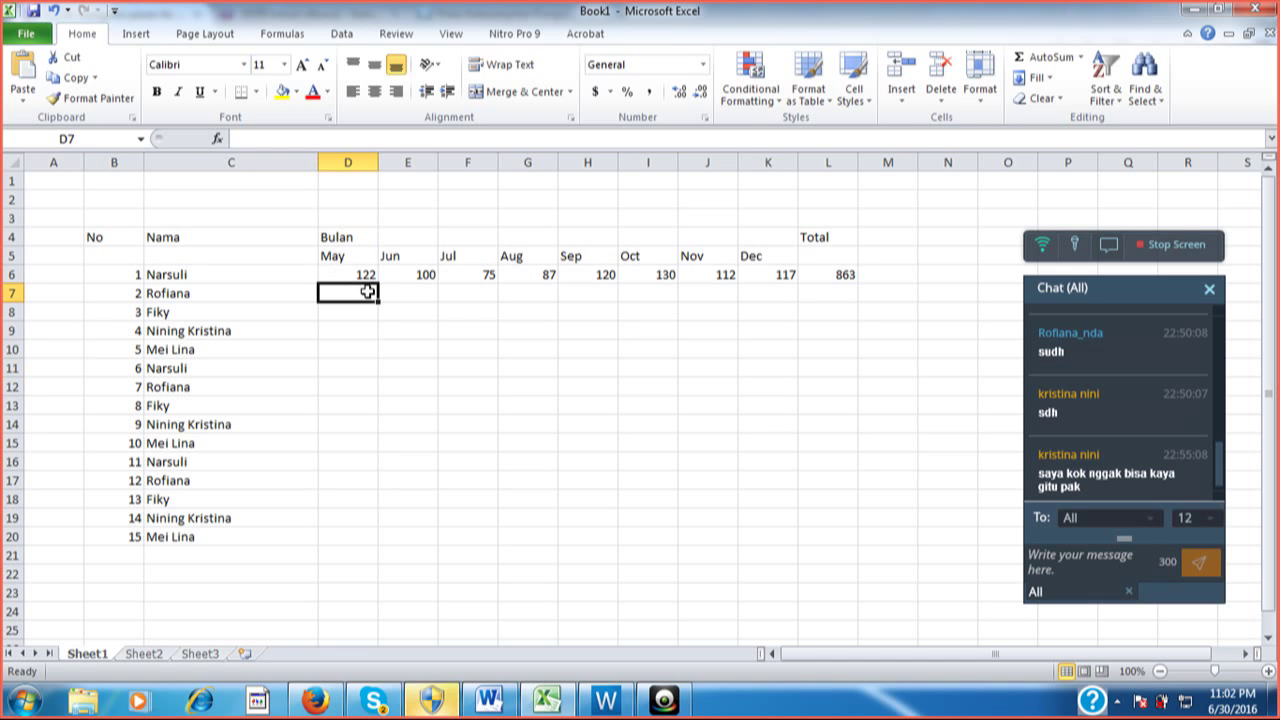
Enter 123 in D7 to continue May as a 122–136 series, and enter 99 in E7
text(12)
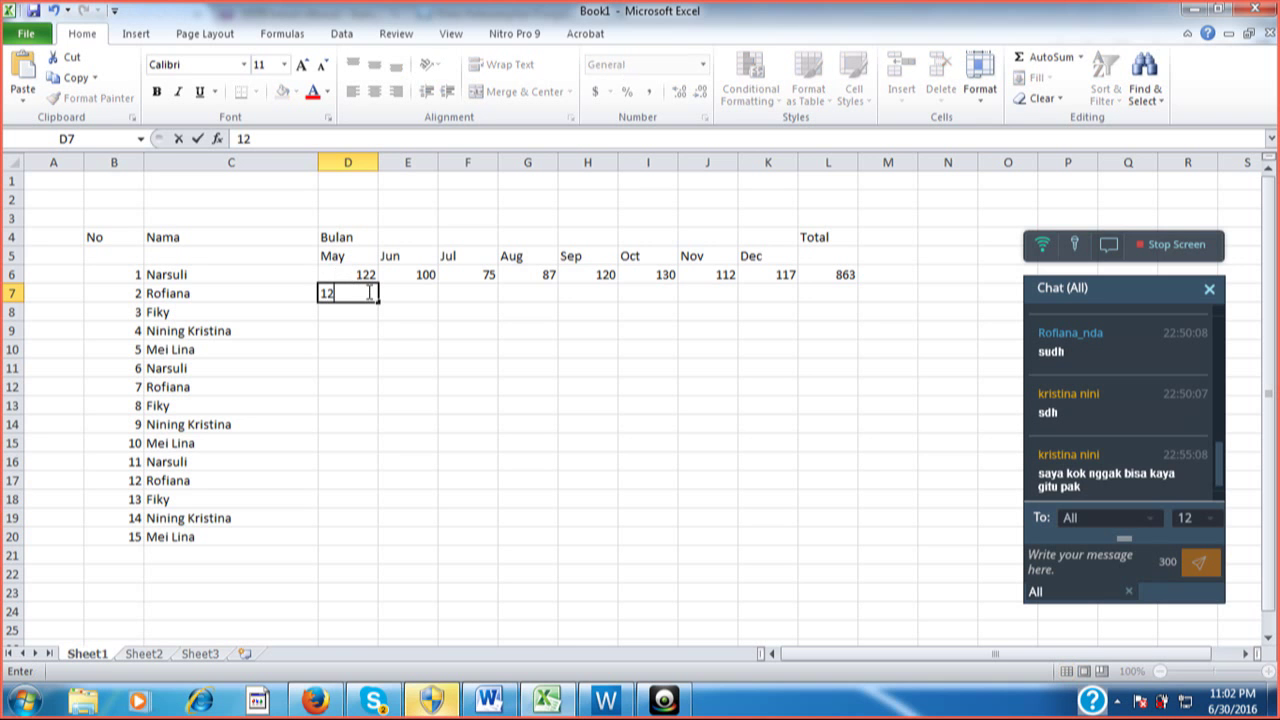
text(3)
key(Return)
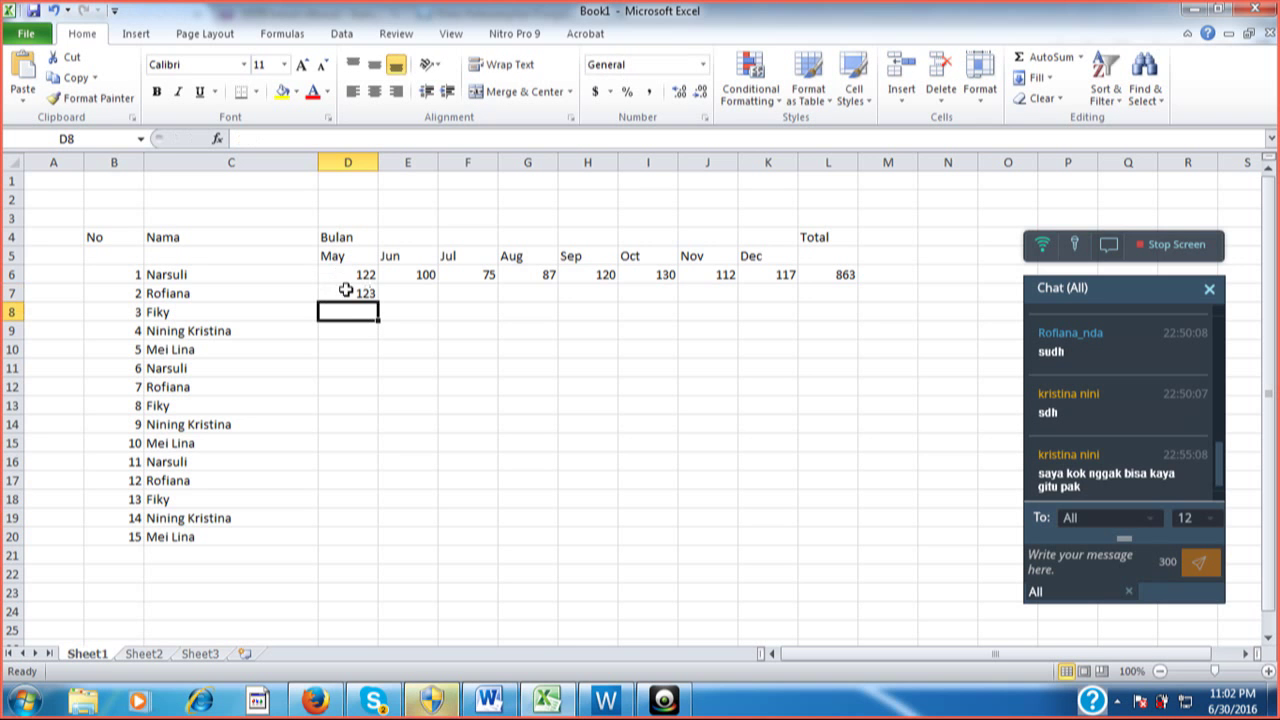
drag(366, 274, 371, 540)
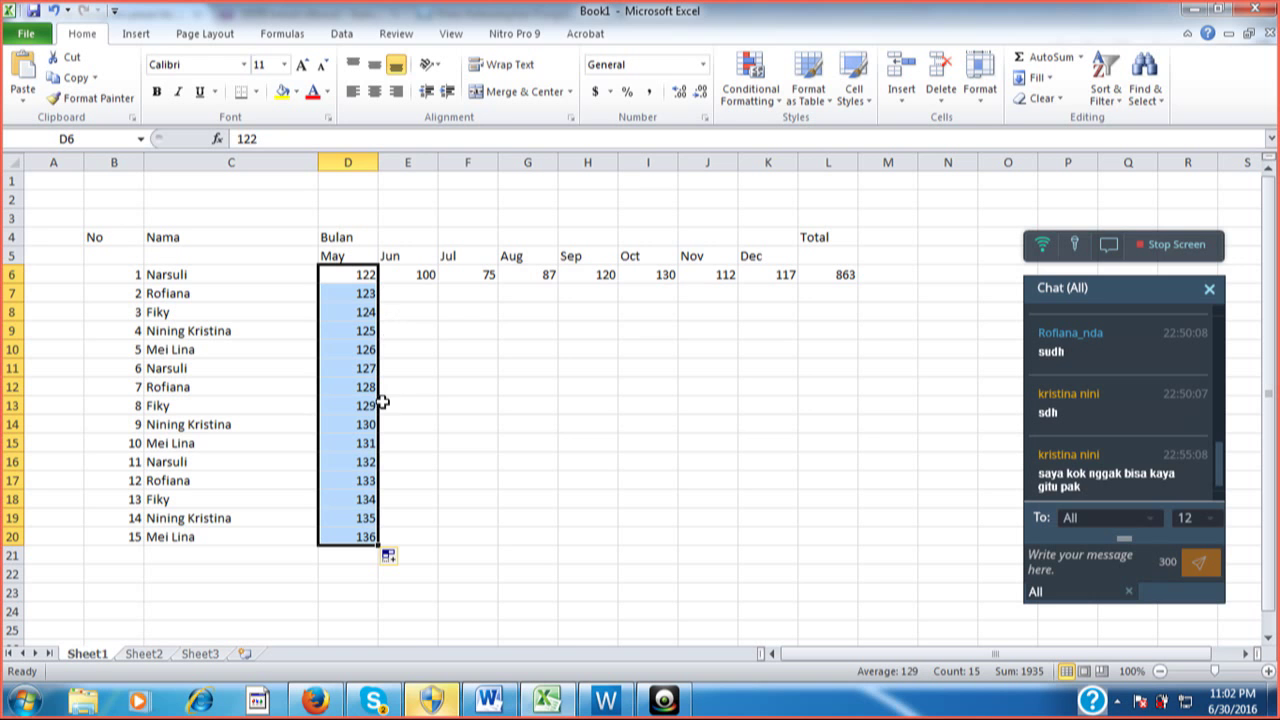
click(425, 288)
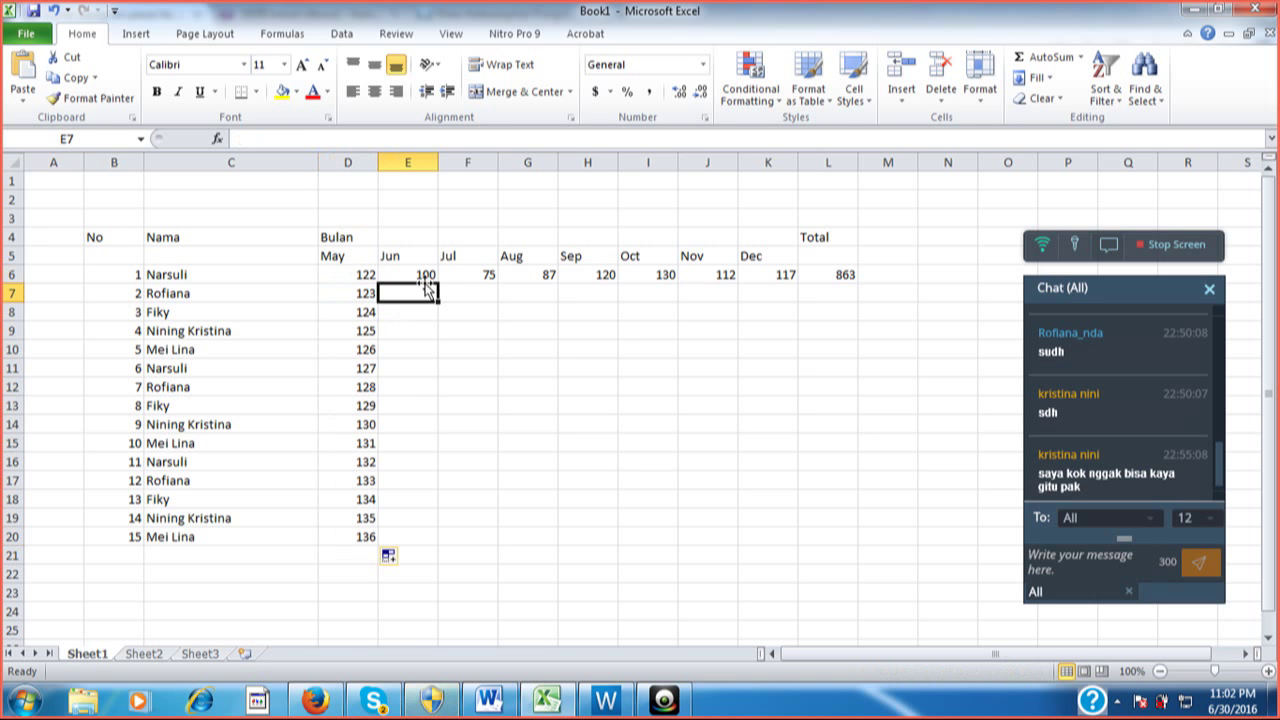
text(99)
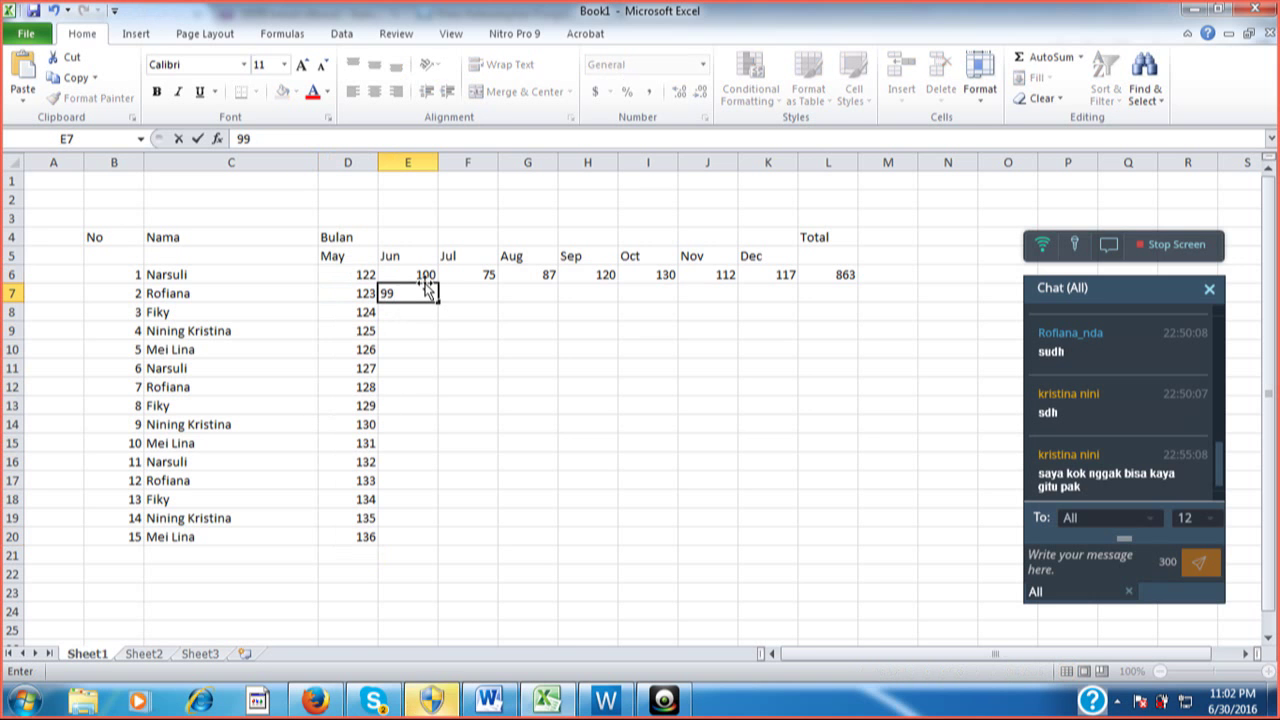
key(ctrl+Return)
Enter 98 in E8 and fill the Jun series down to 86 in E20
key(Return)
text(98)
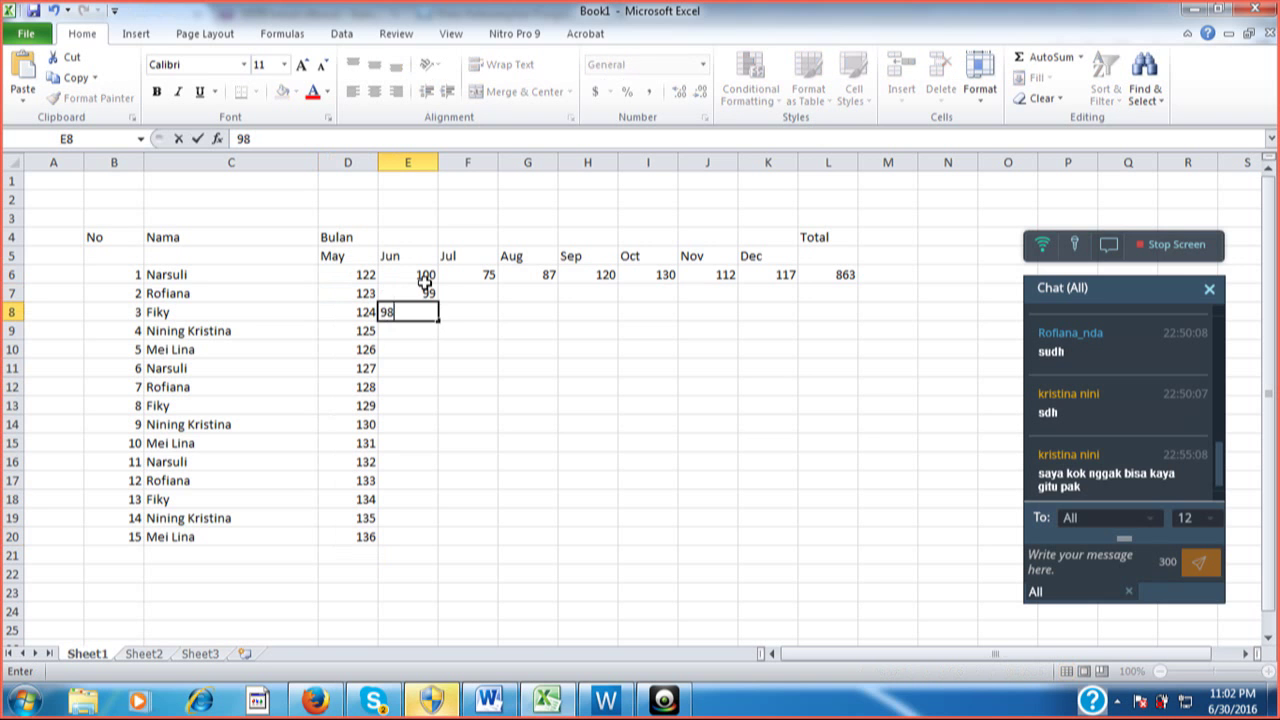
key(Return)
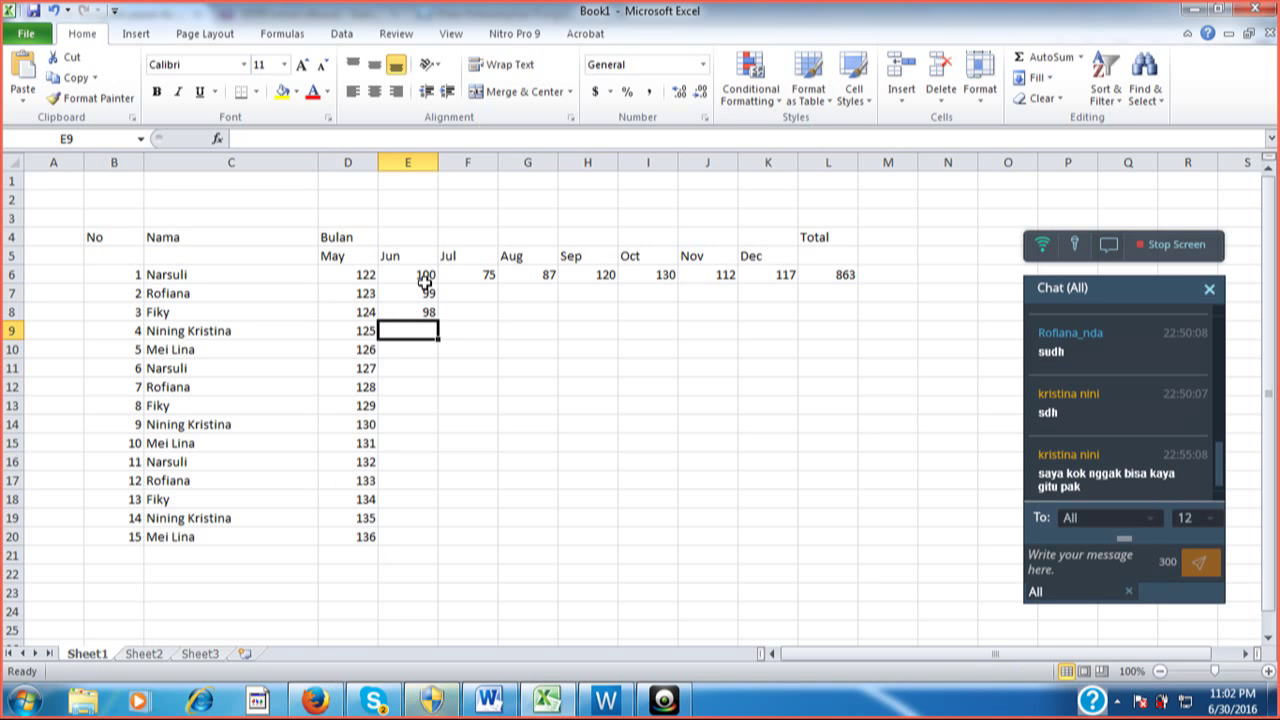
key(Up)
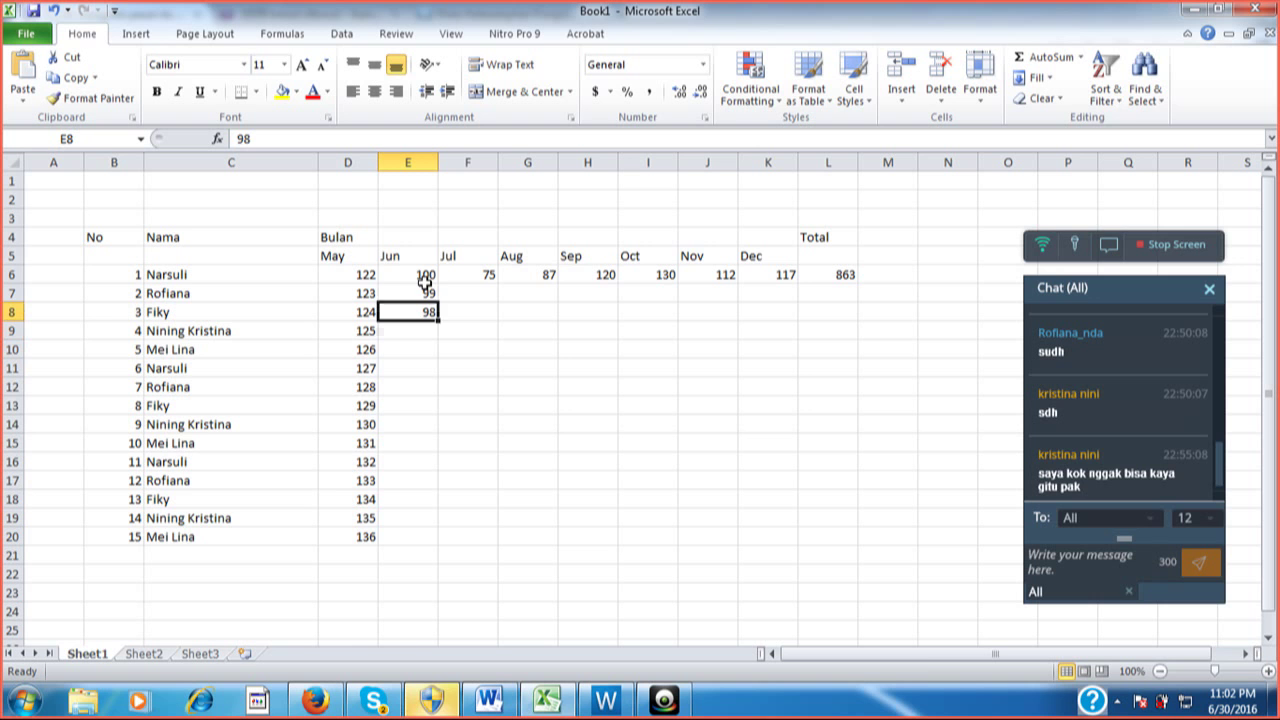
drag(425, 280, 417, 537)
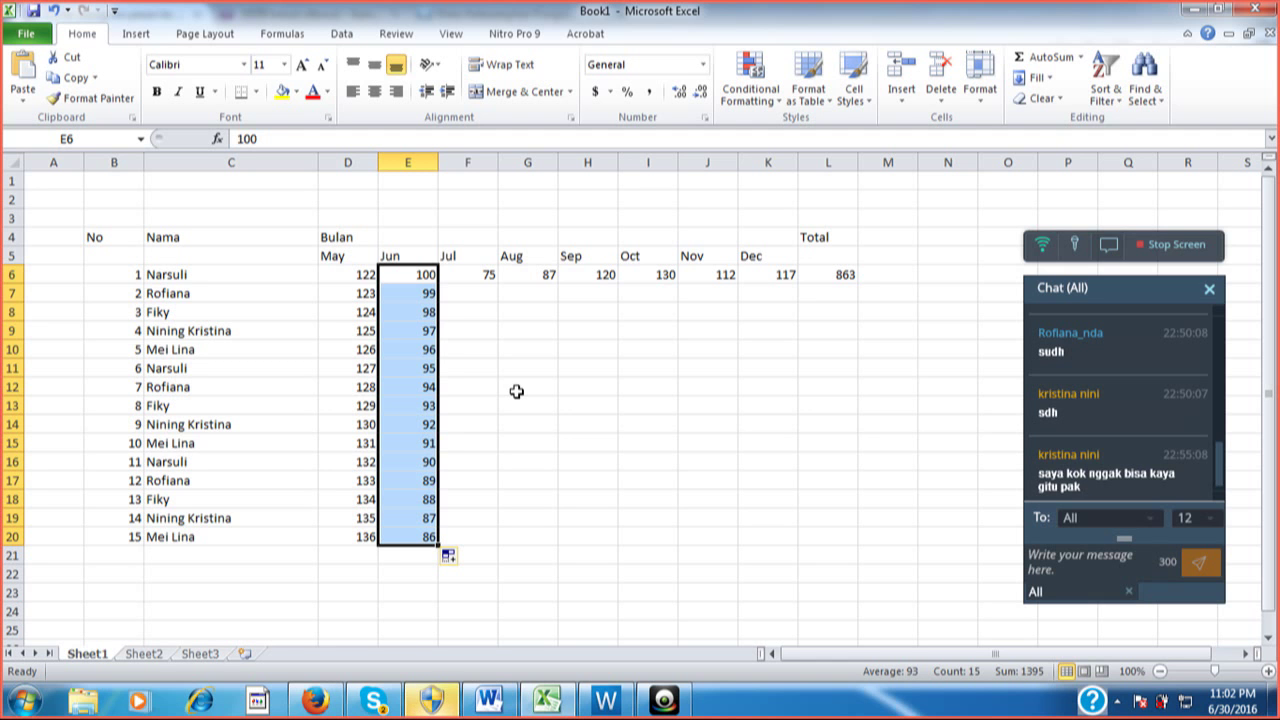
key(Down)
key(Right)
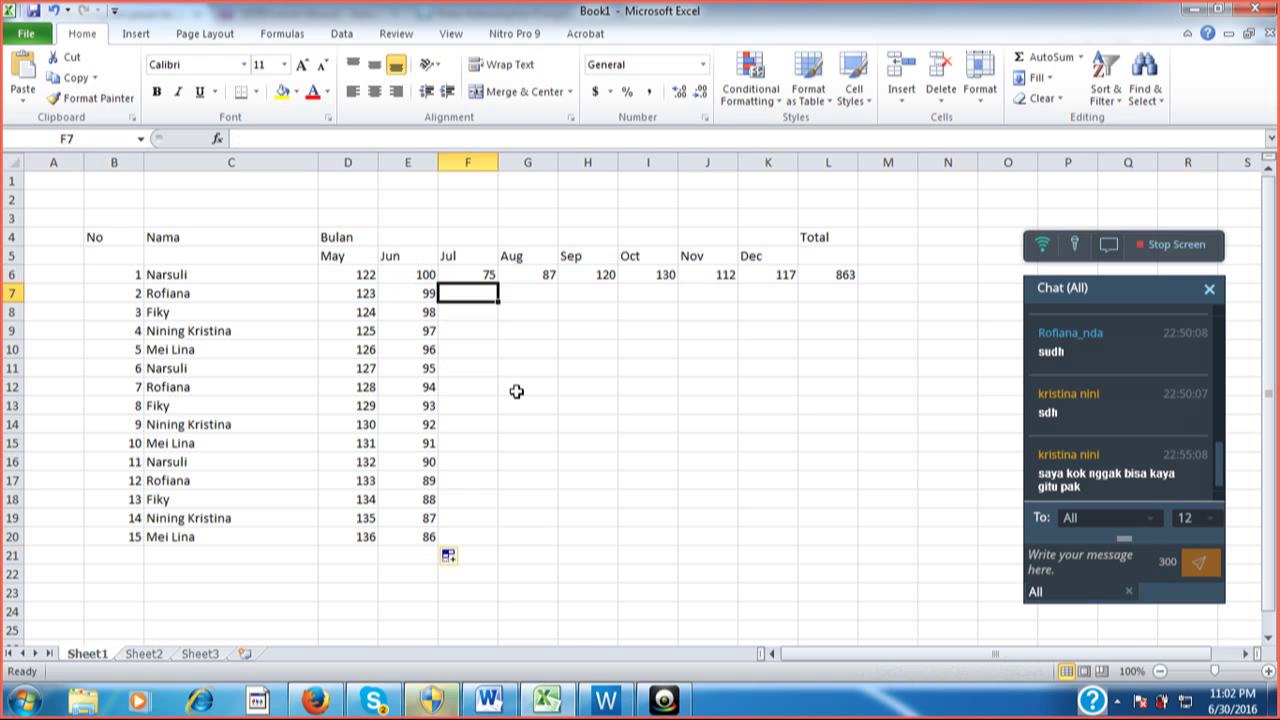
Enter 77 and 79 under 75 and fill Jul down to 103 in F20
text(77)
key(Return)
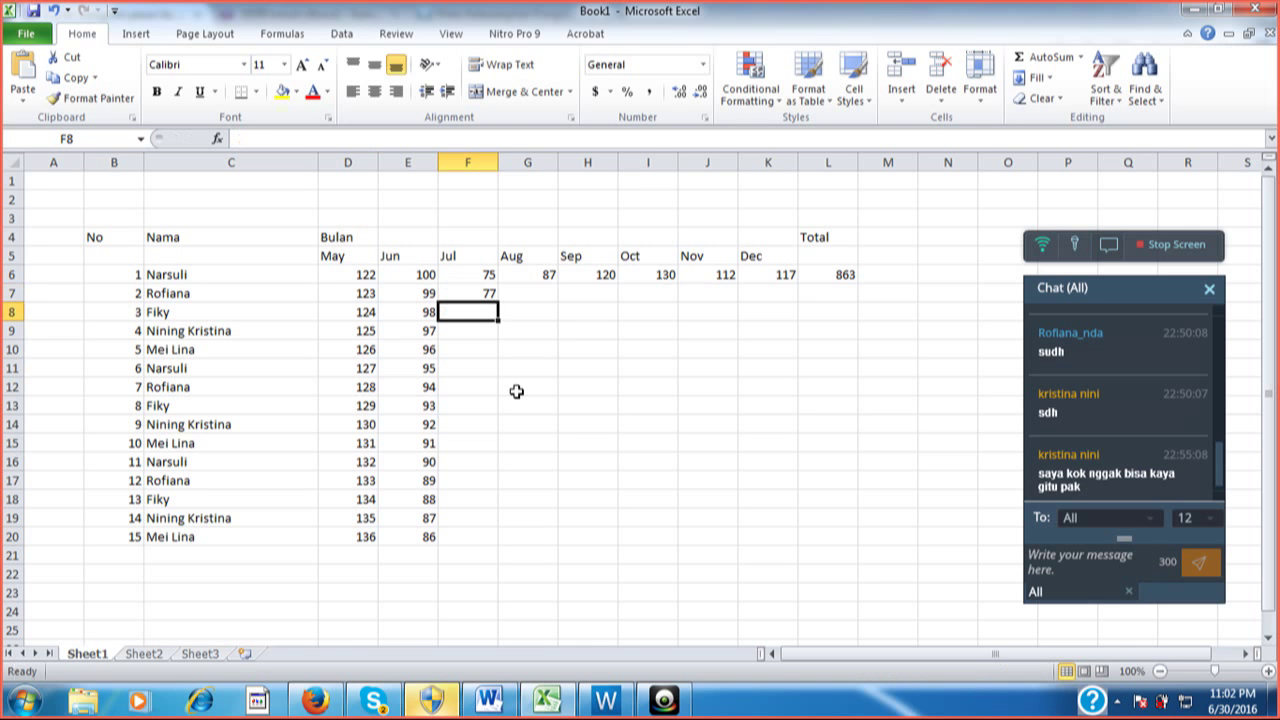
text(79)
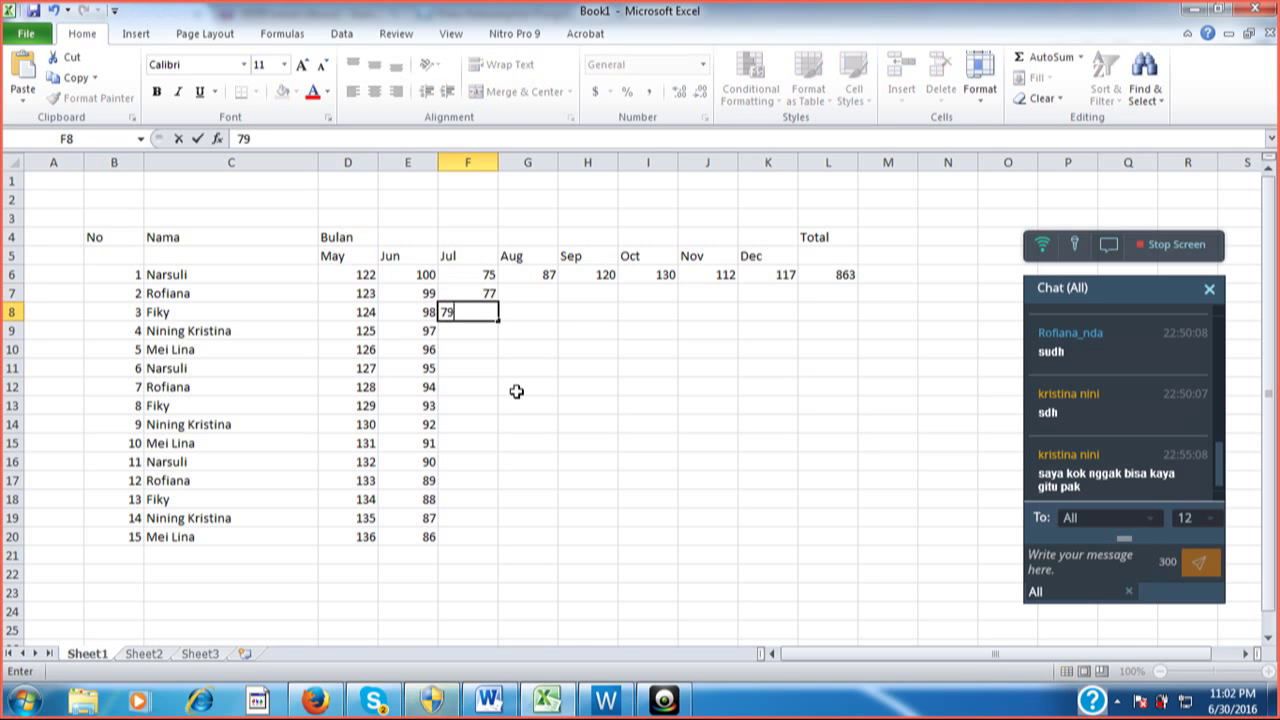
key(Return)
key(Up)
key(Up)
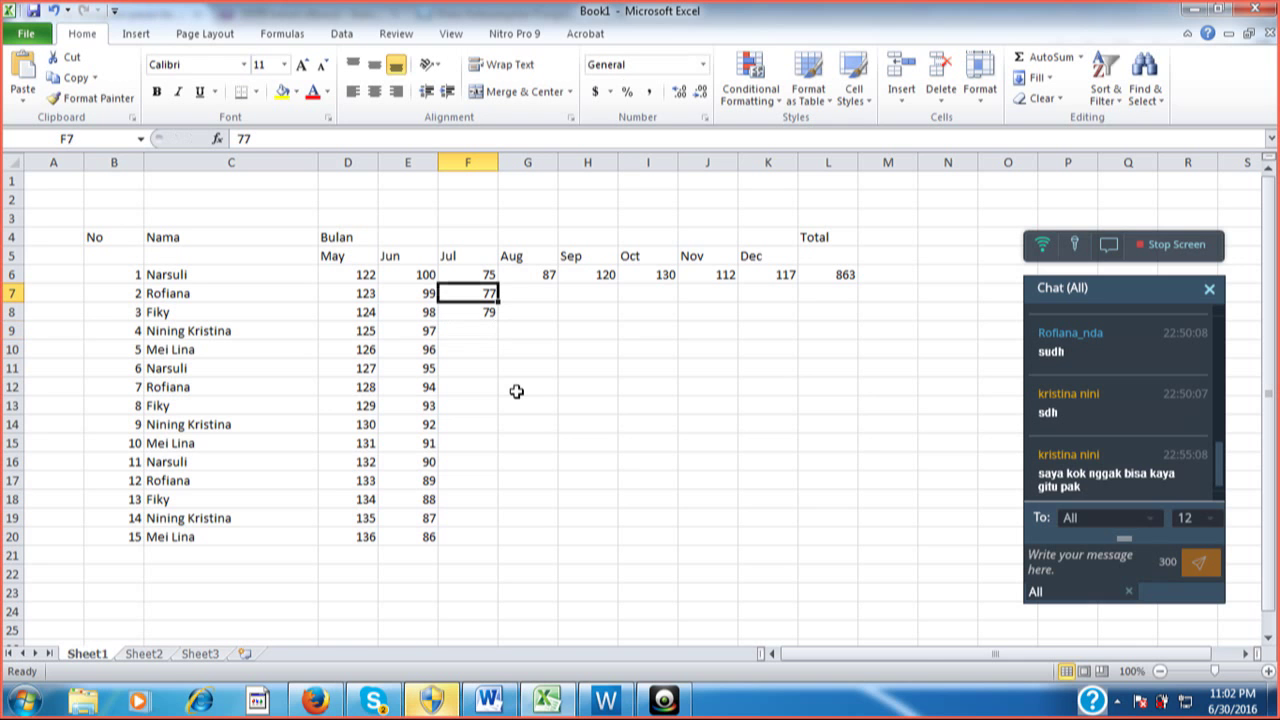
key(Up)
key(shift+Down)
key(shift+Down)
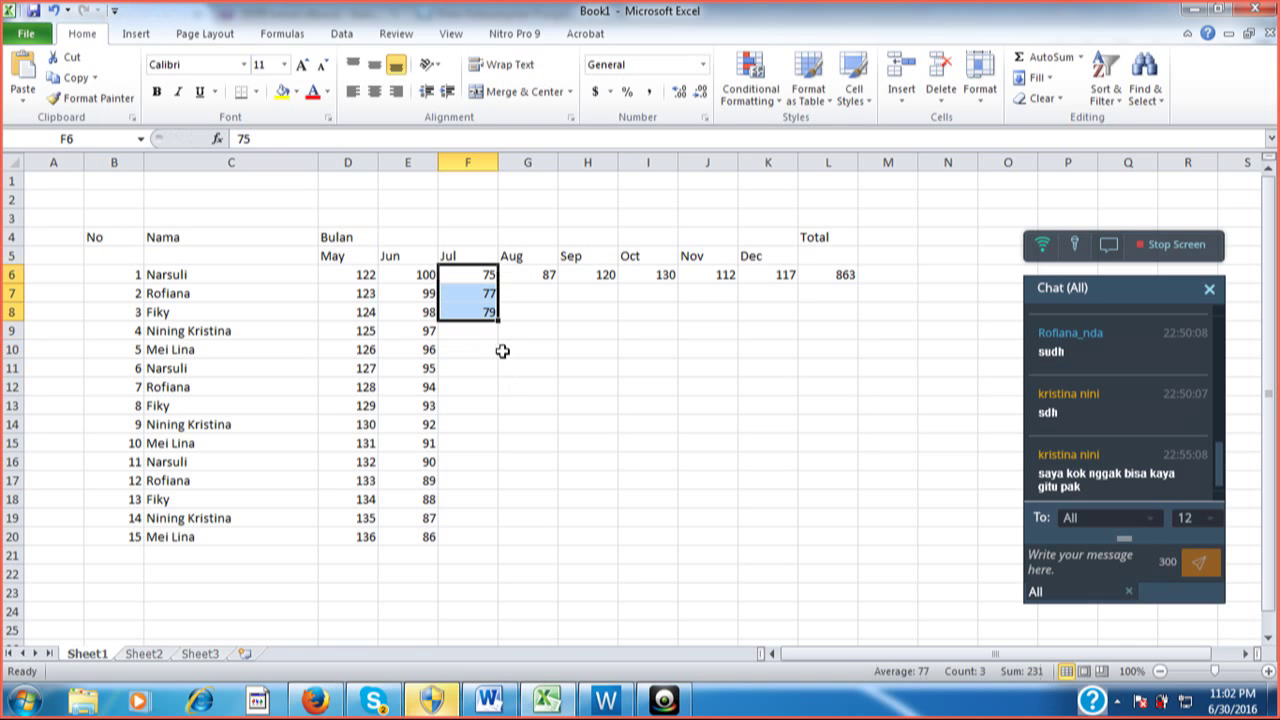
drag(501, 320, 505, 556)
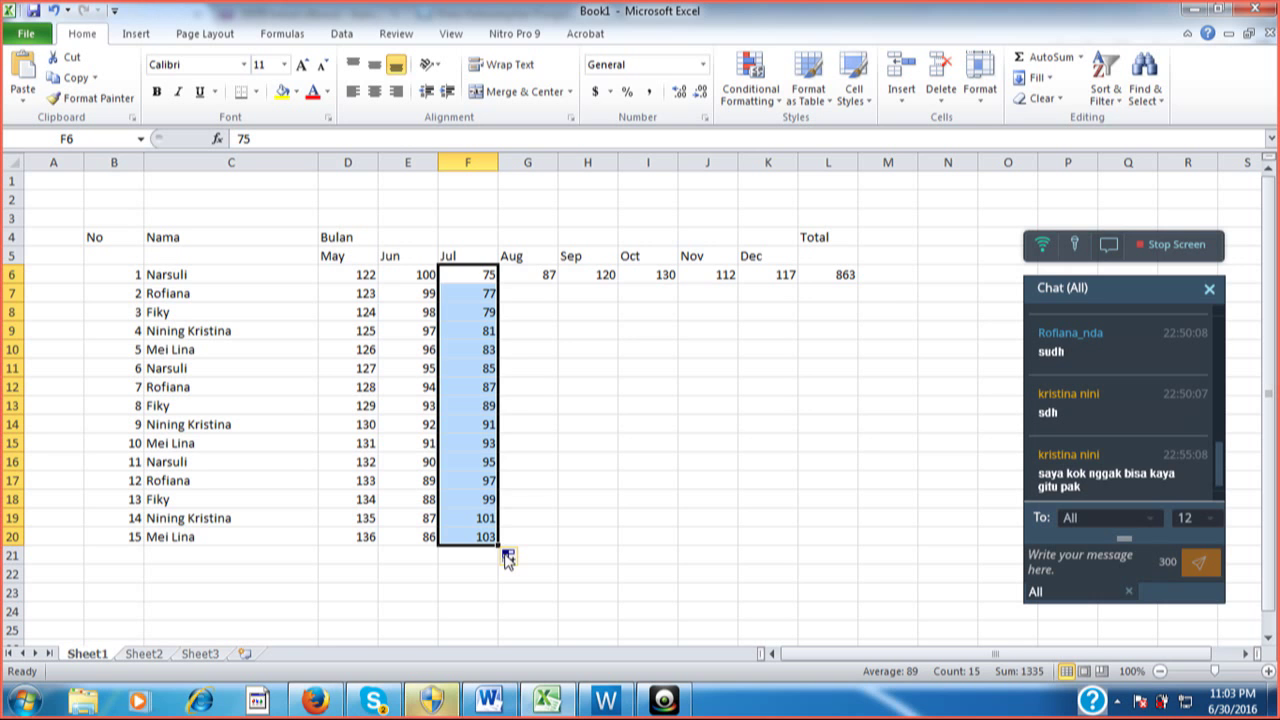
Enter 80, 85 and 90 in G6:G8 and fill Aug down to 150 in G20
key(Right)
text(80)
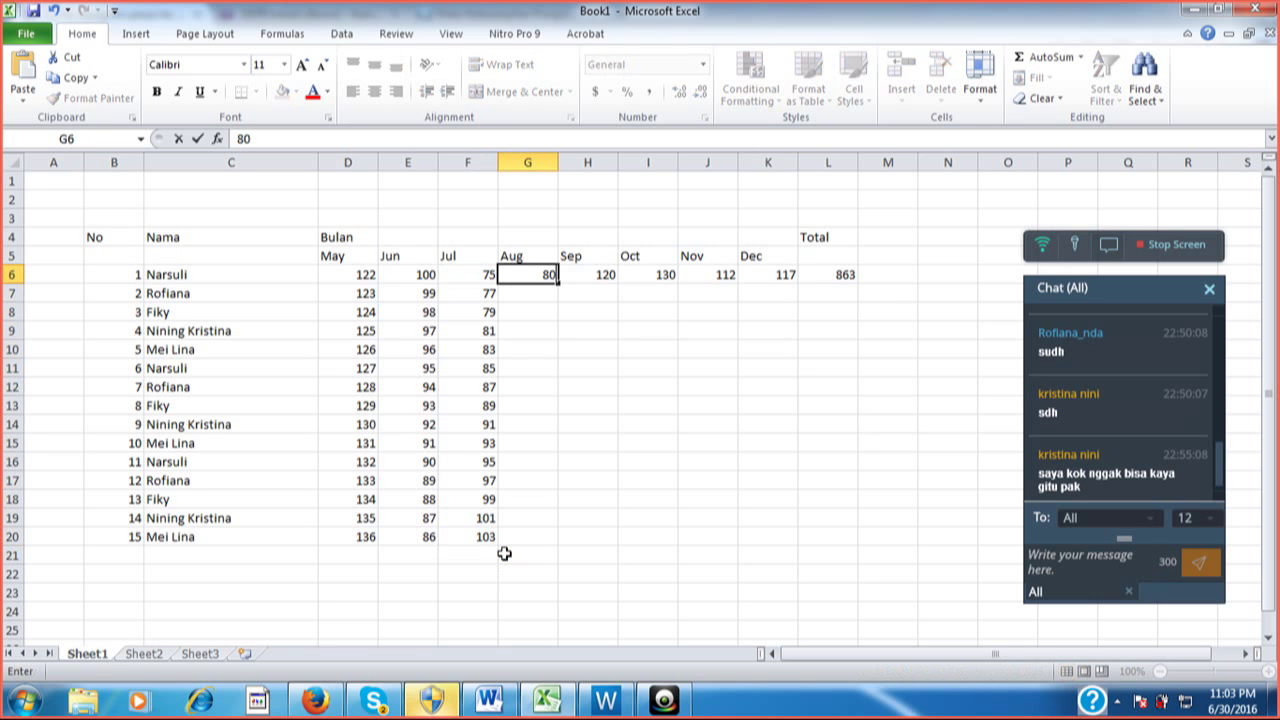
key(Return)
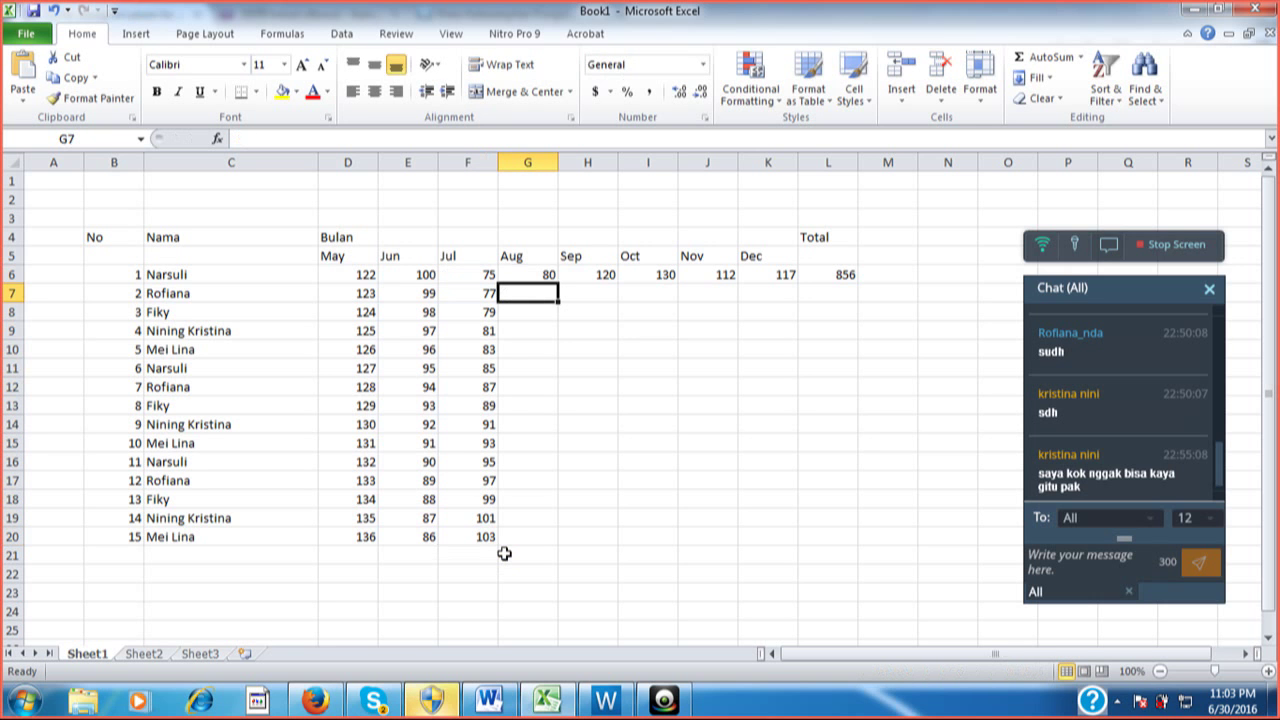
text(85)
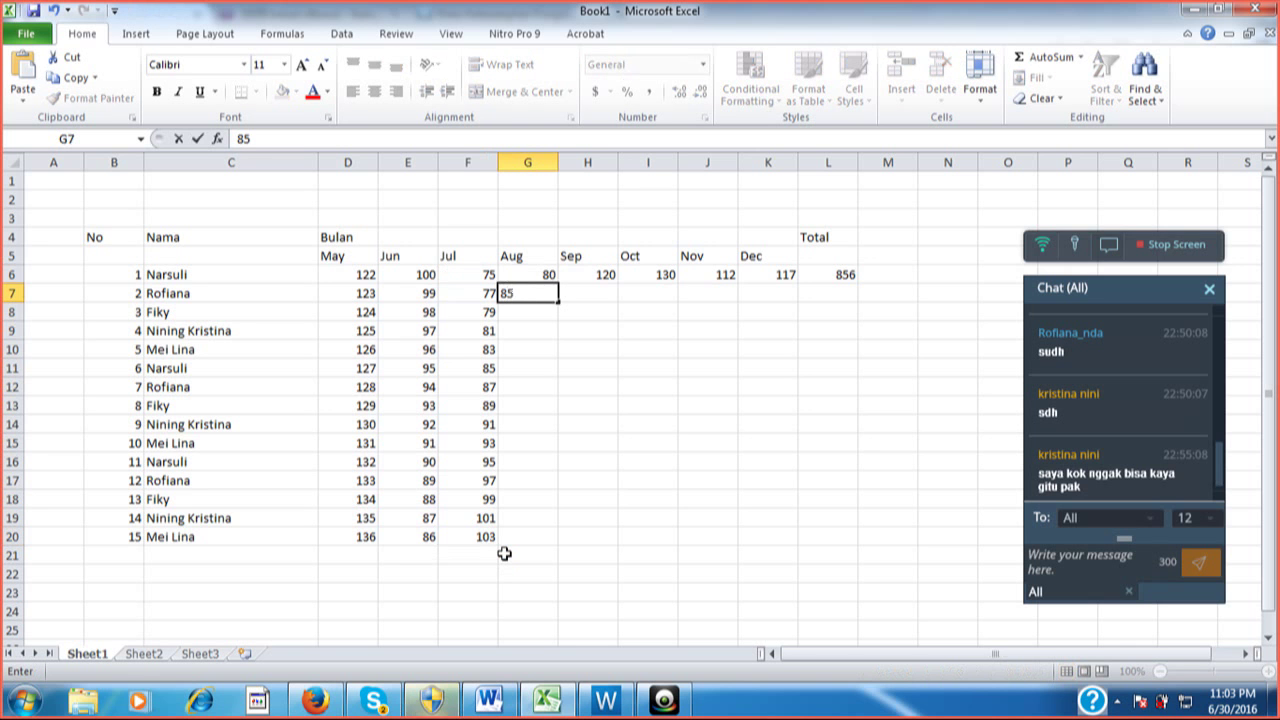
key(Return)
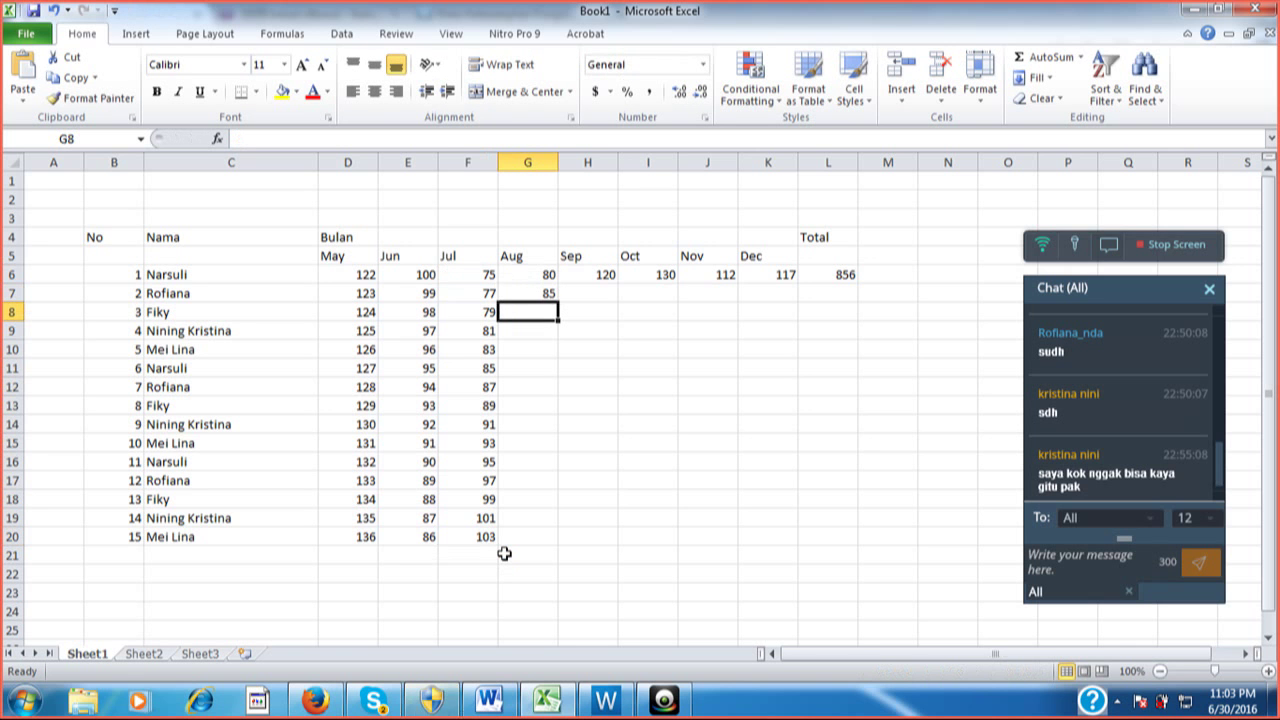
text(90)
key(Return)
key(Up)
key(Up)
key(Up)
key(Up)
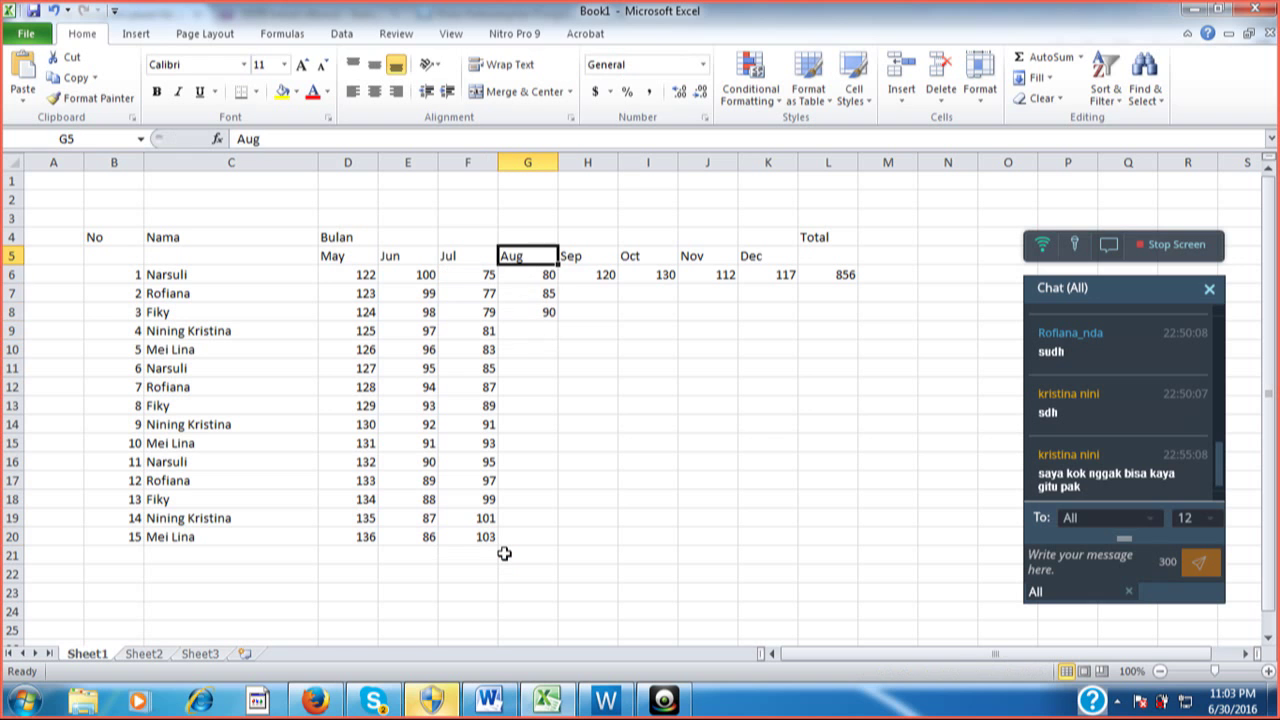
key(Down)
key(shift+Down)
key(shift+Down)
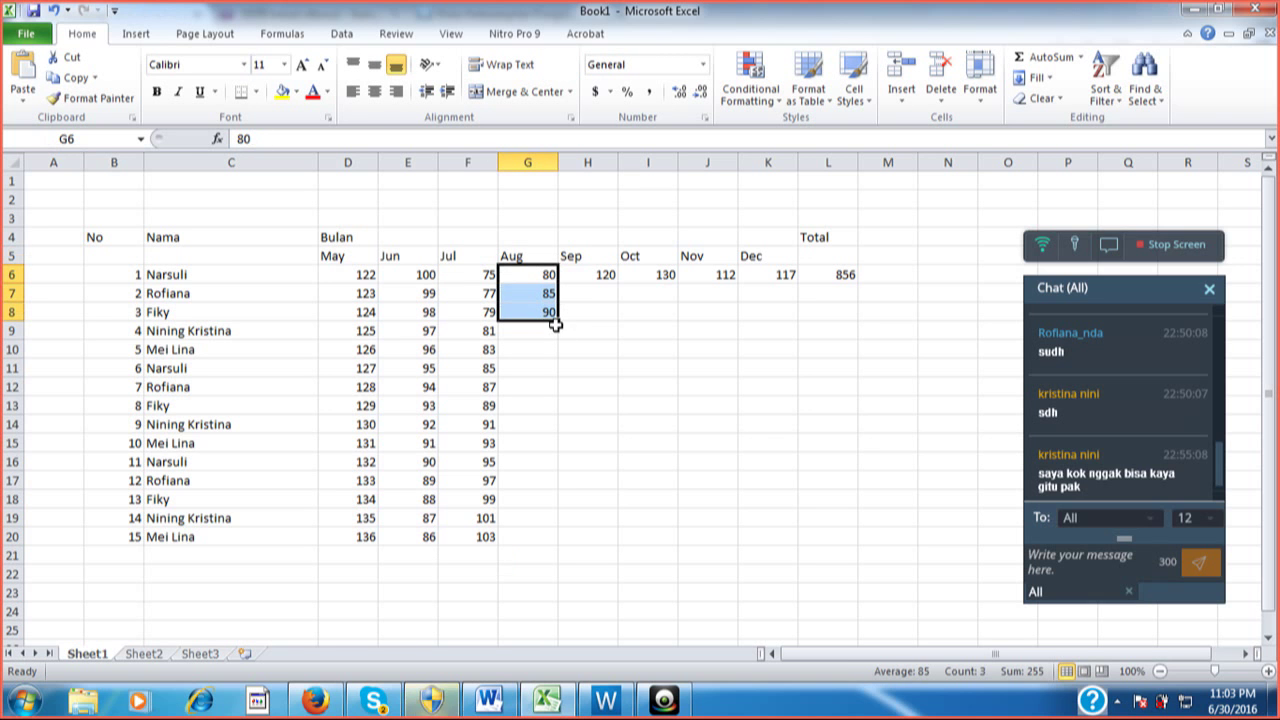
drag(557, 320, 552, 550)
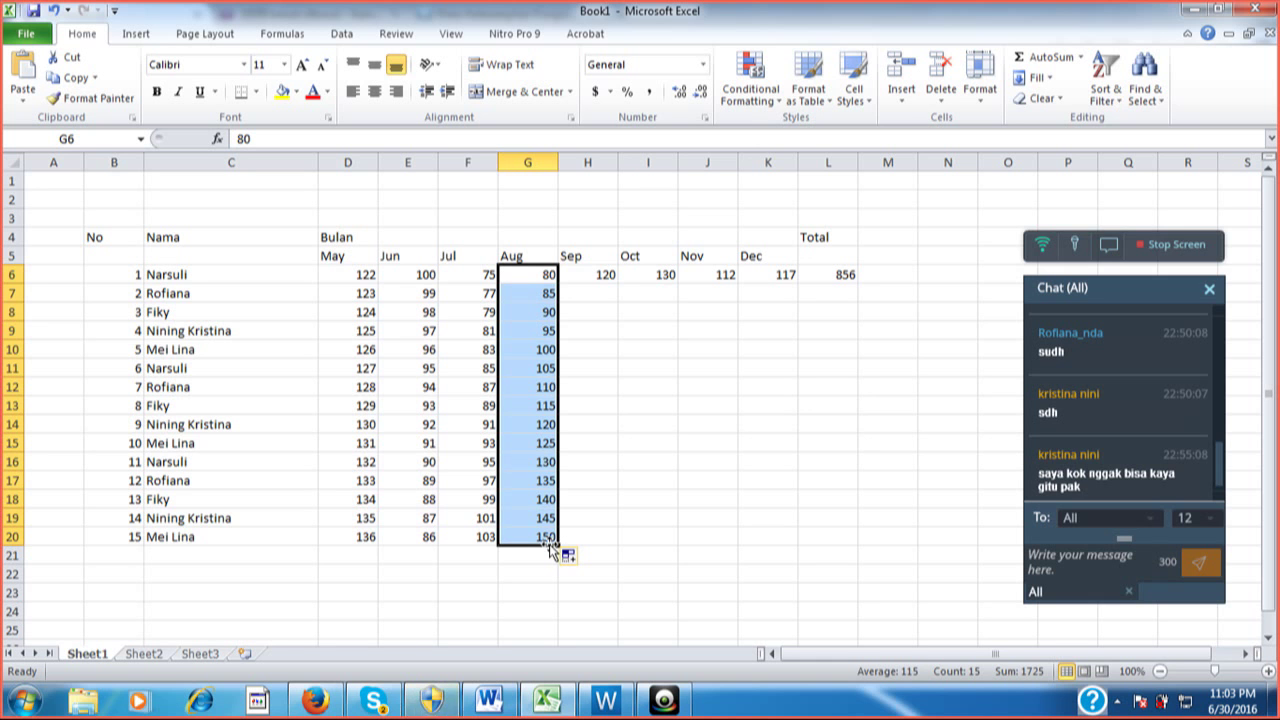
key(Right)
key(Down)
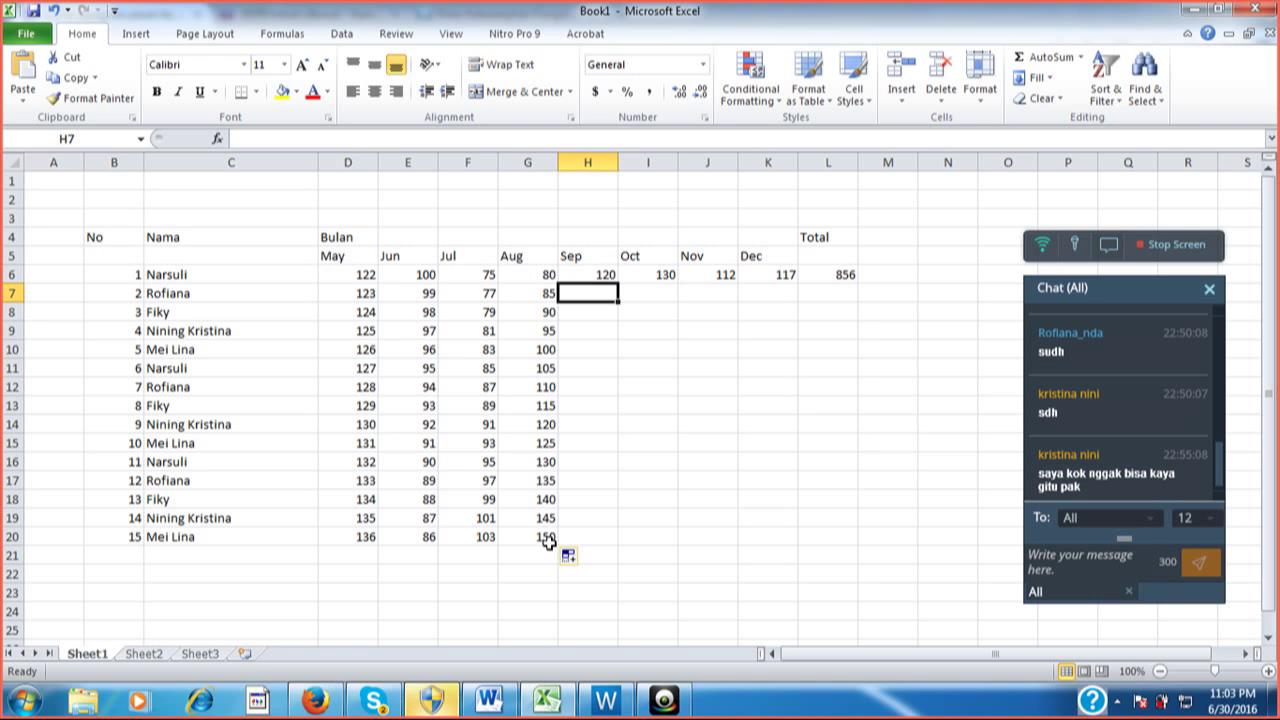
Enter 130 and 140 below 120 and fill Sep down to 260 in H20
text(130)
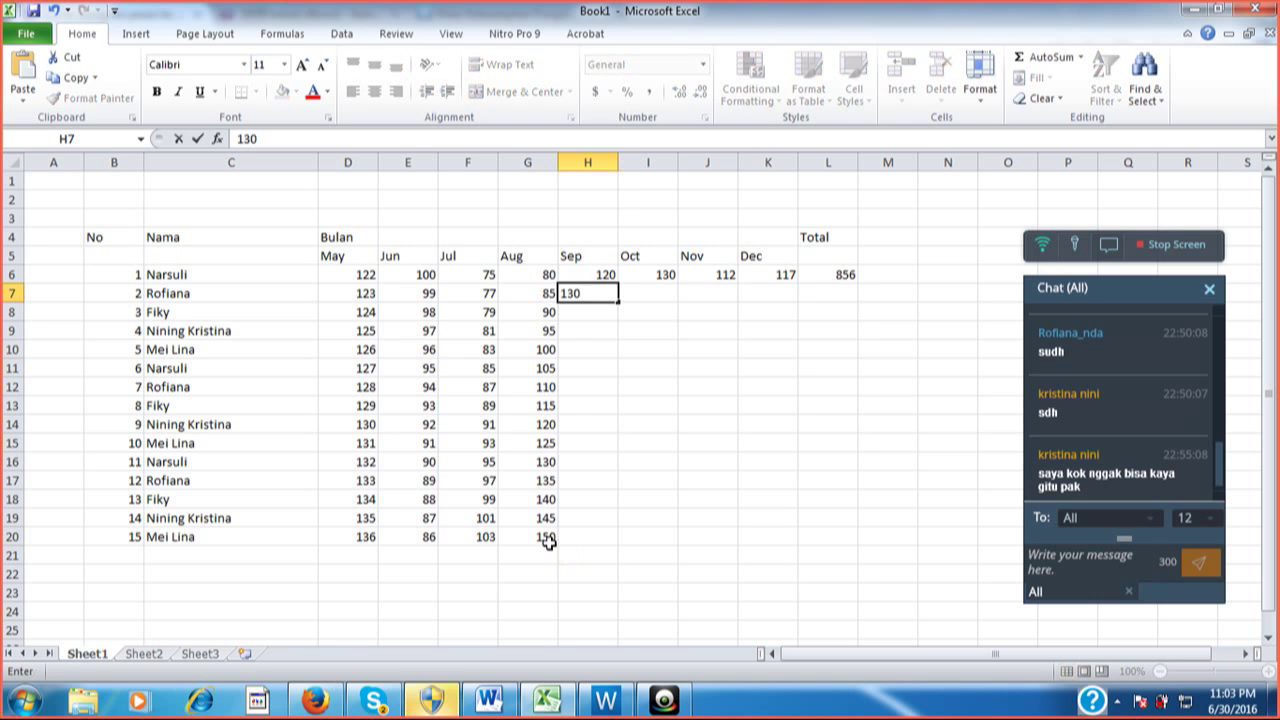
key(Return)
text(1)
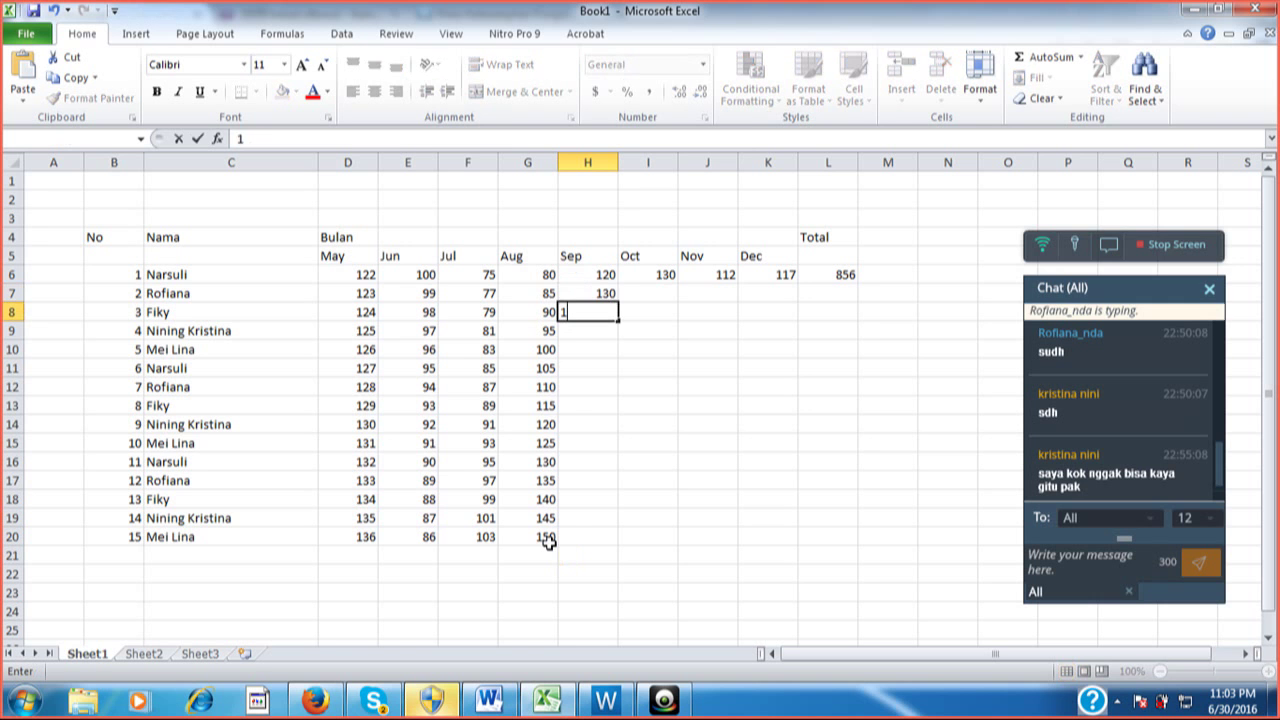
text(40)
key(Return)
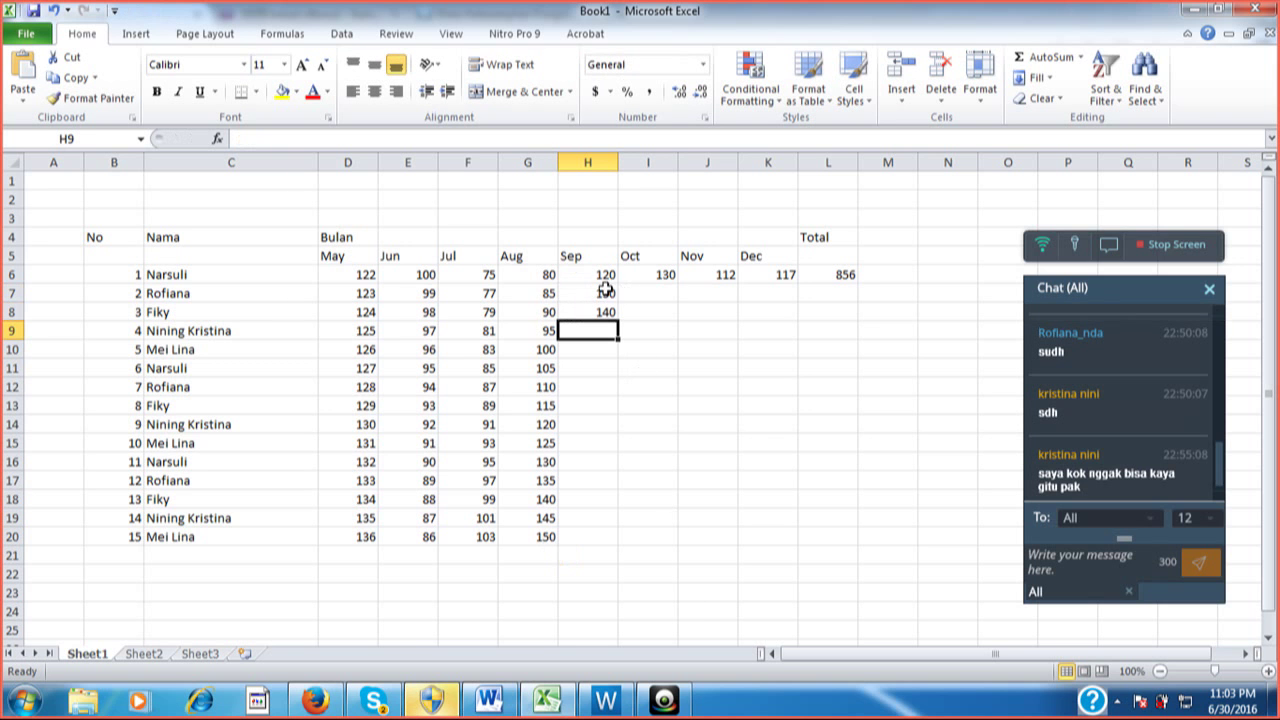
drag(597, 273, 587, 313)
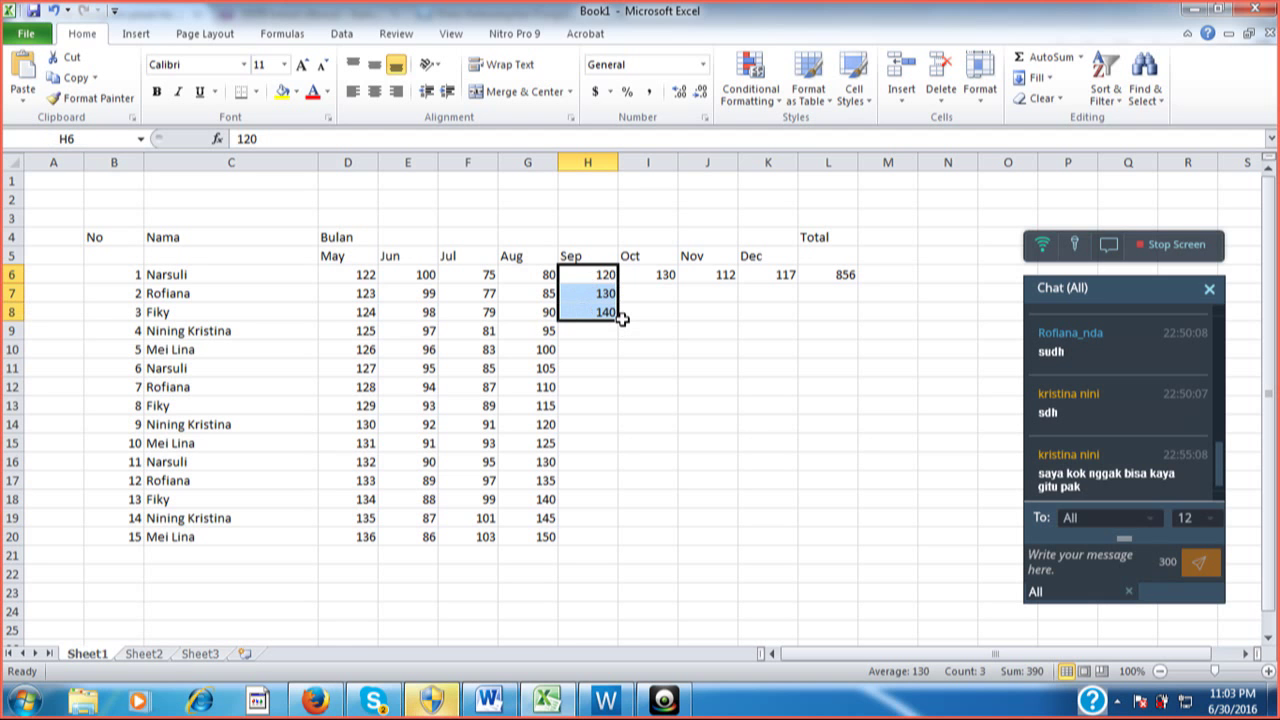
drag(621, 317, 598, 537)
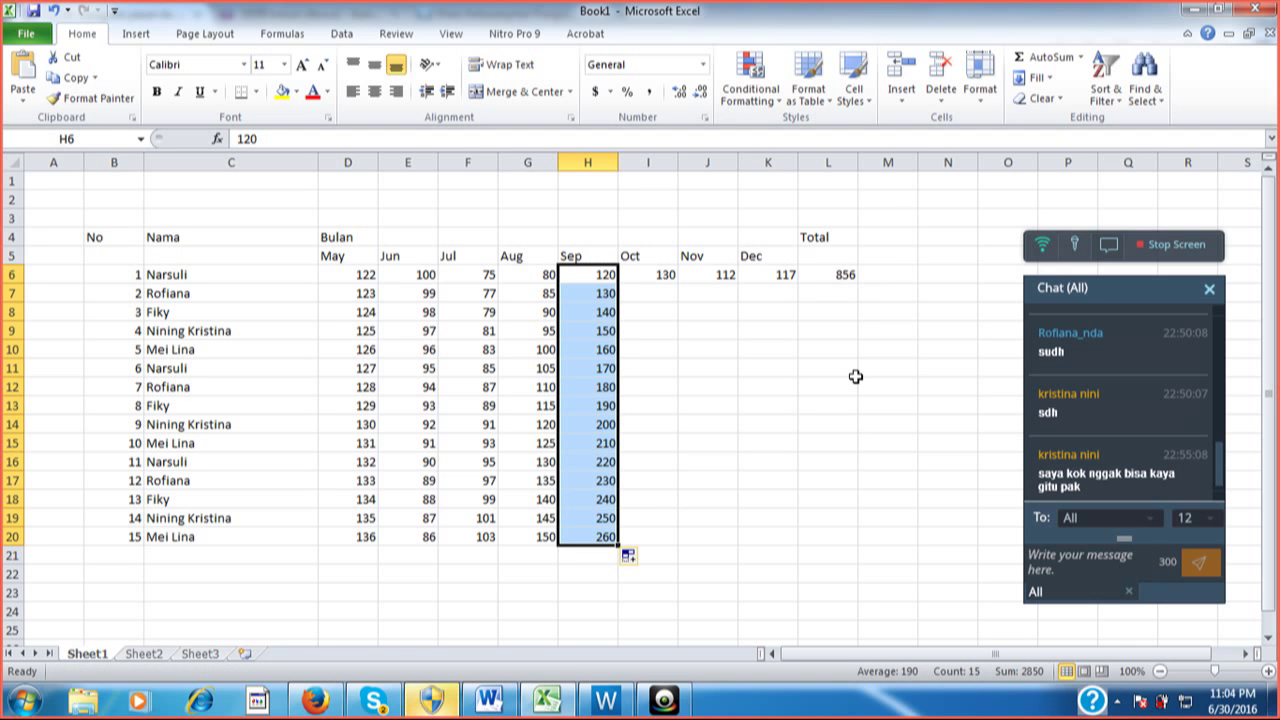
Enter 125 in I7 and extend the falling Oct series from 130, 125, 120 to I20
key(Down)
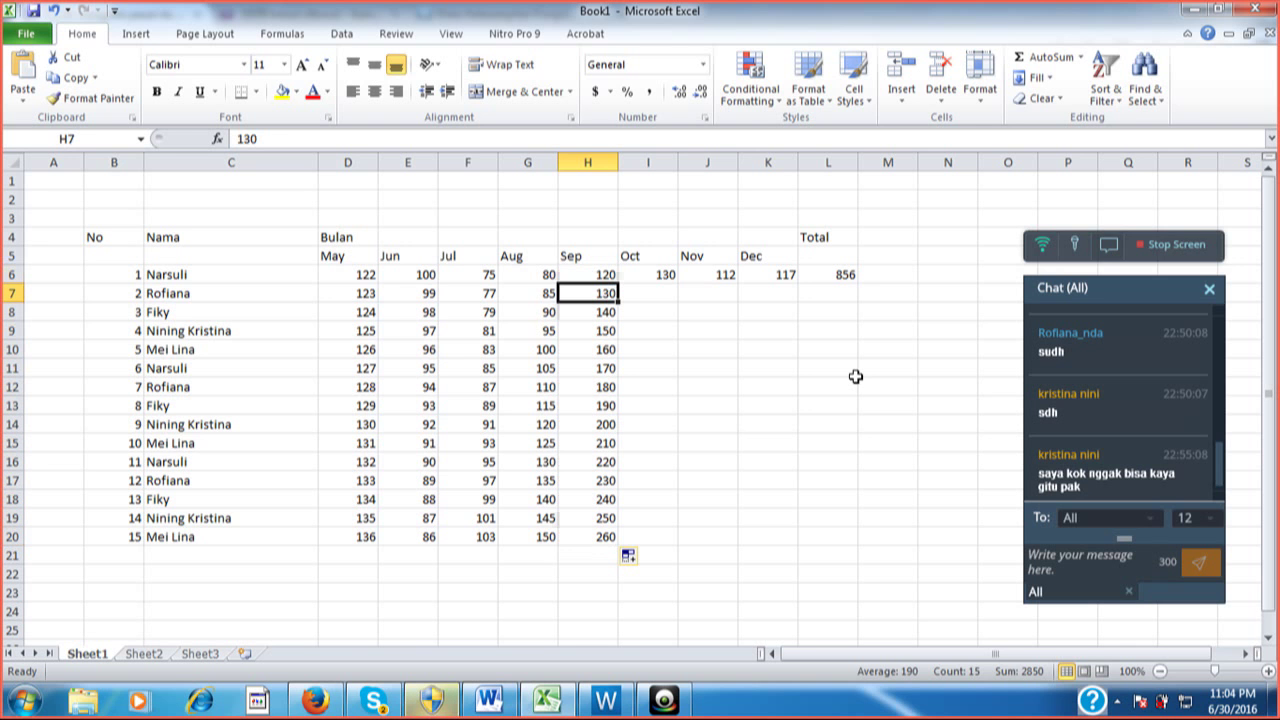
key(Right)
text(12)
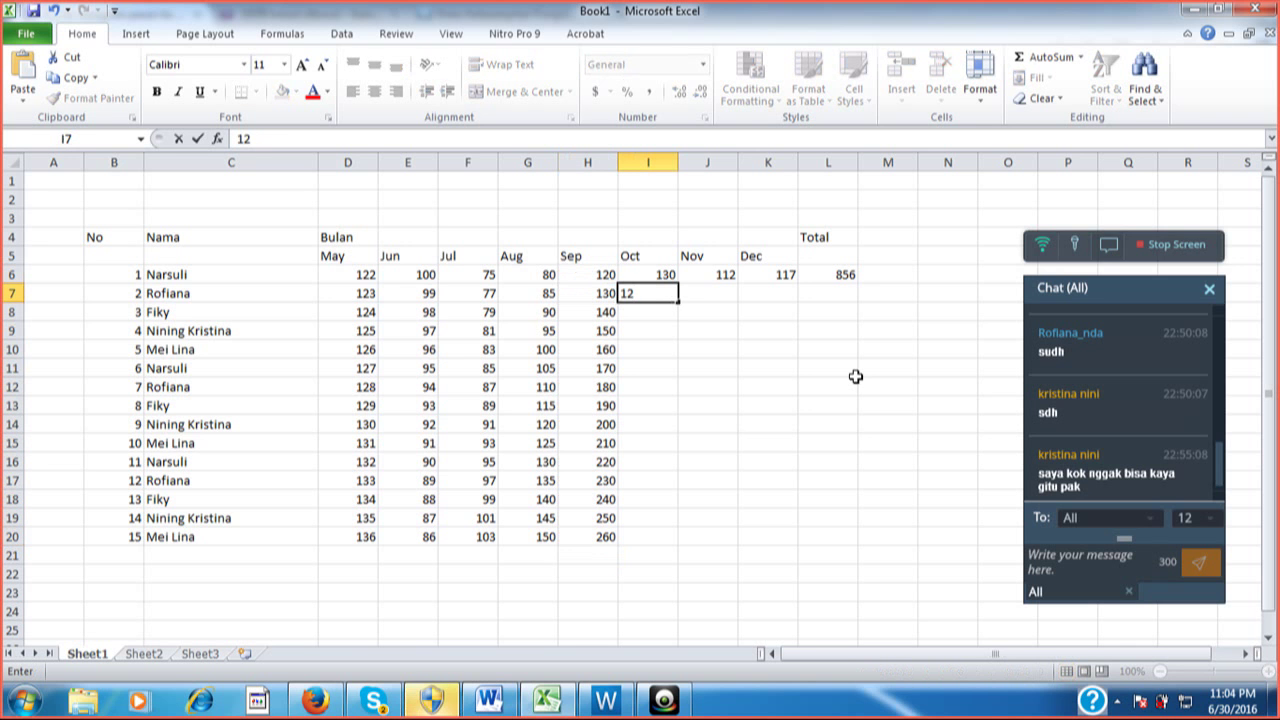
text(5)
key(Return)
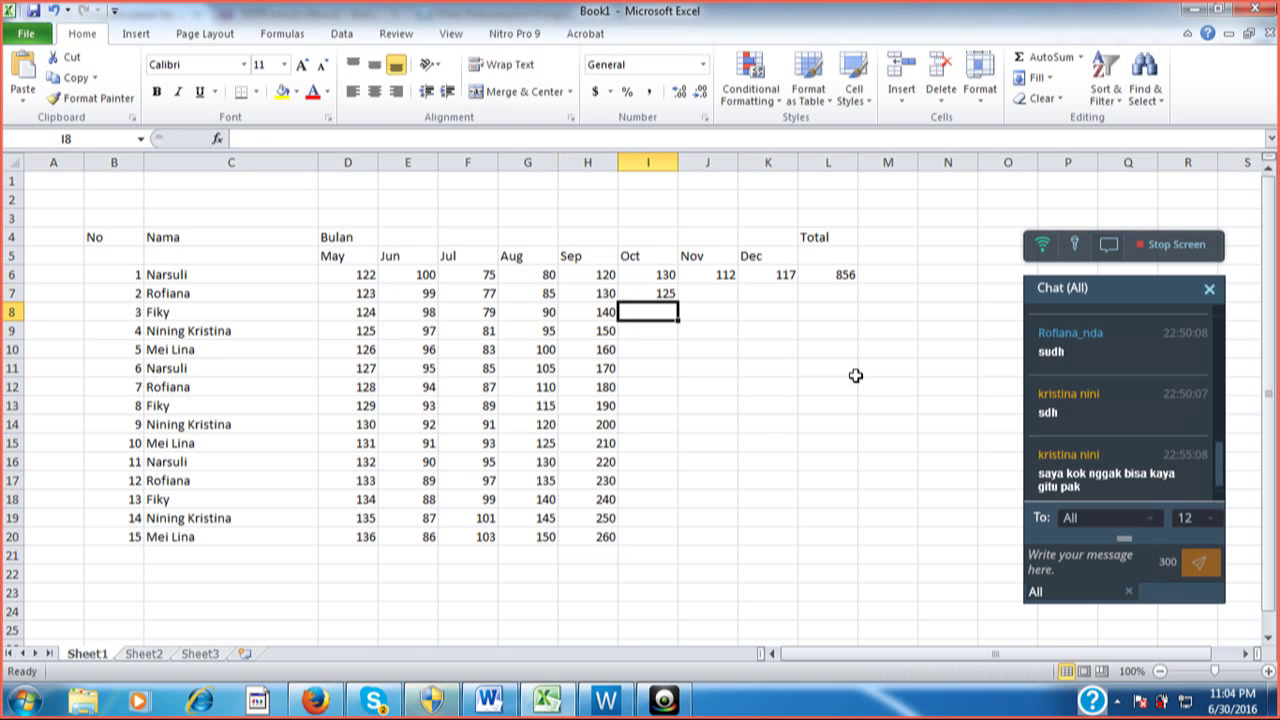
drag(665, 276, 665, 309)
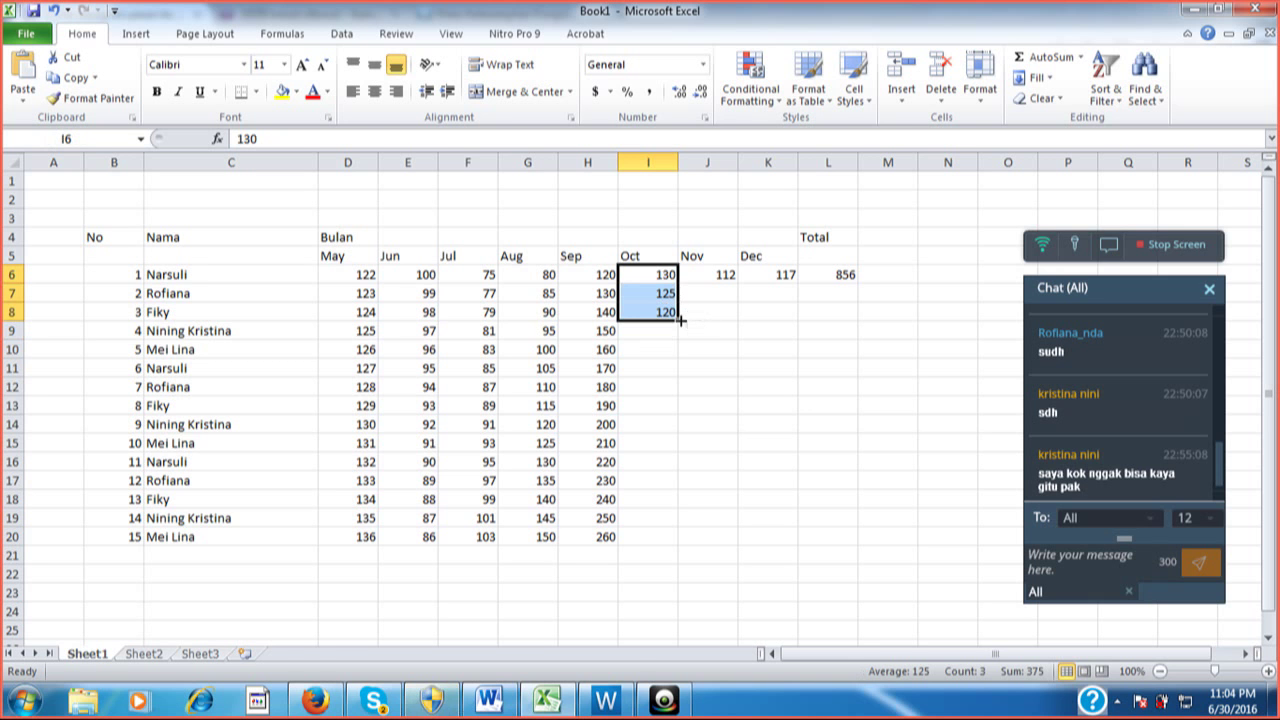
drag(679, 318, 671, 541)
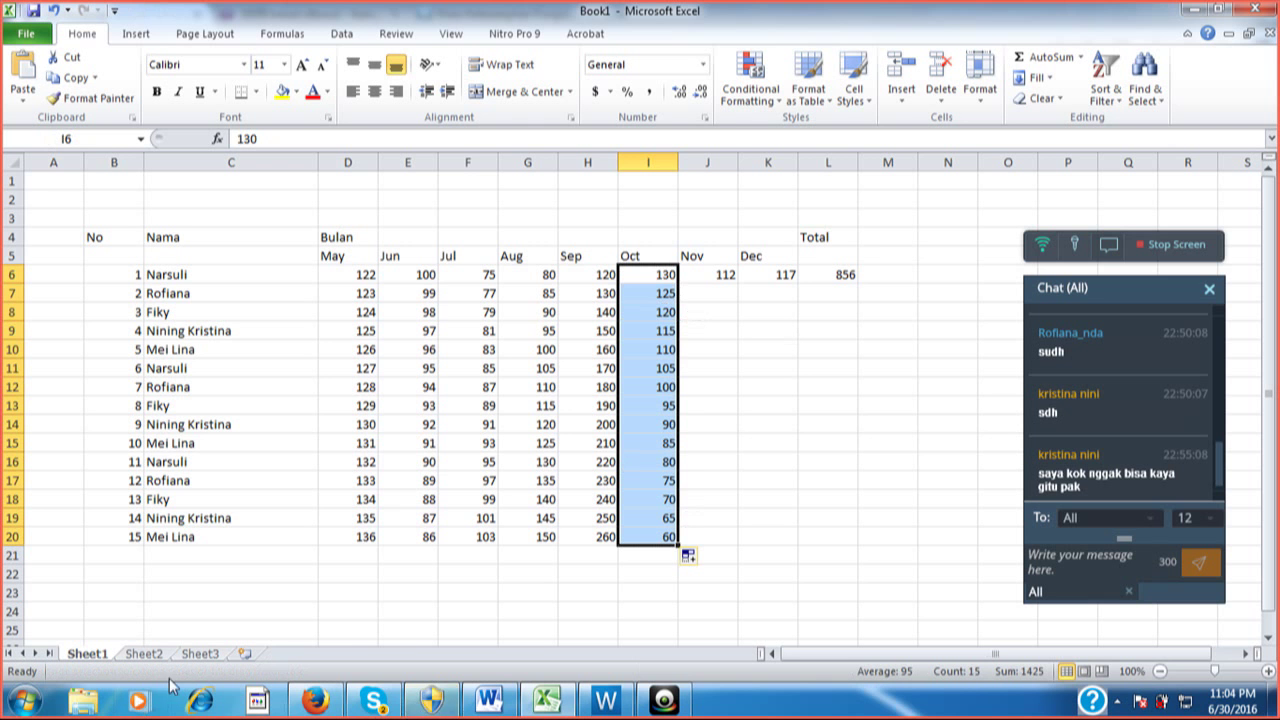
Glance at the KPC Kelas XI - 4 group chat on Facebook, then return to the Excel workbook
click(303, 703)
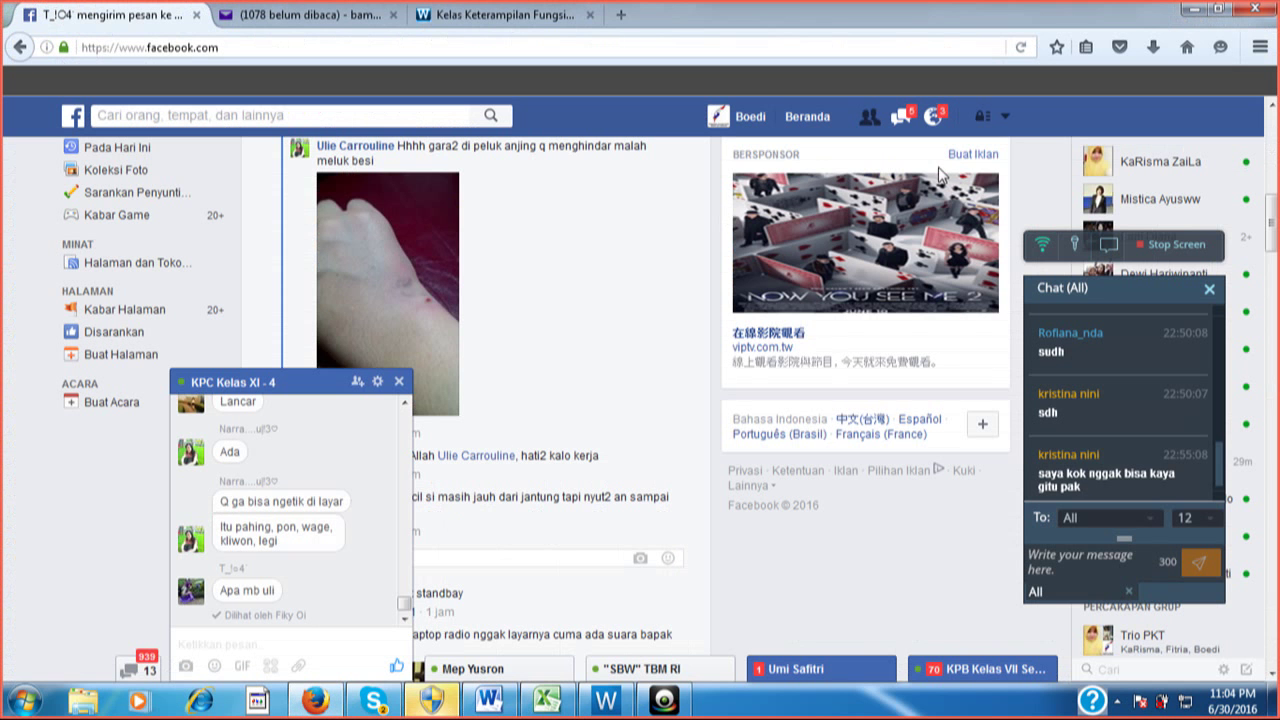
click(546, 700)
Enter 117 in J7 and extend the Nov series from 112 down to 182 in J20
click(731, 290)
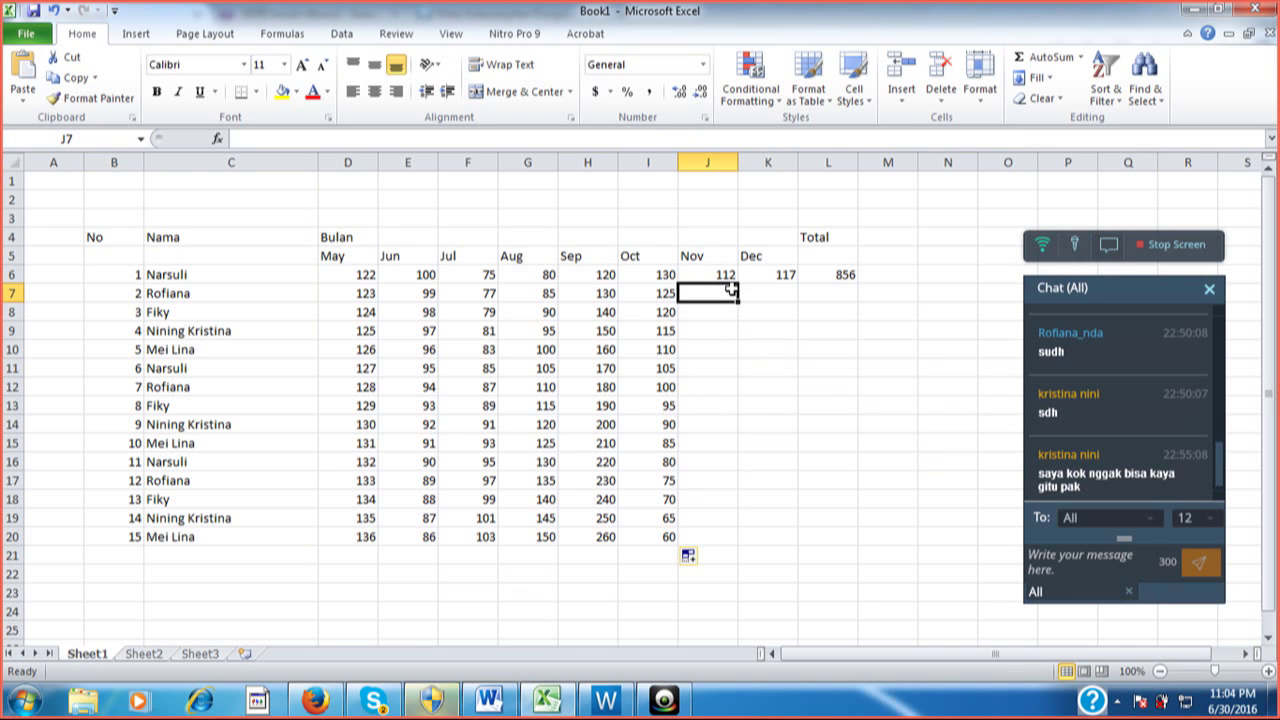
text(11)
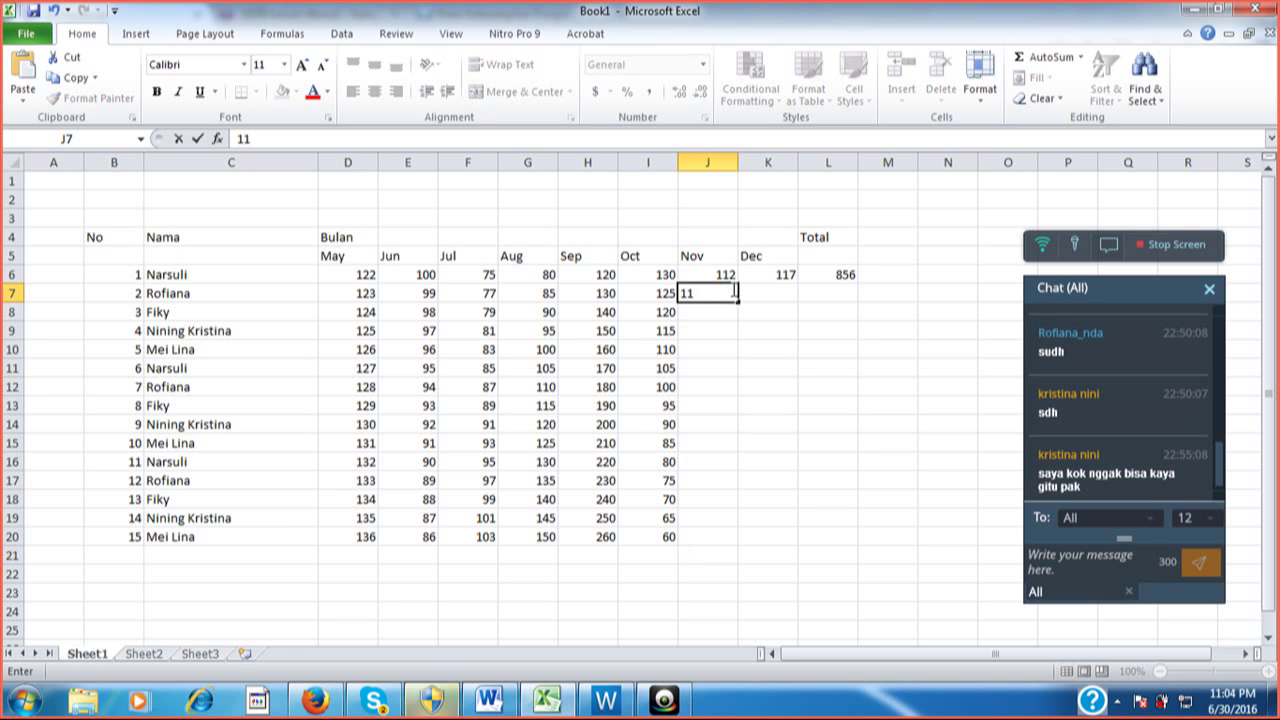
text(7)
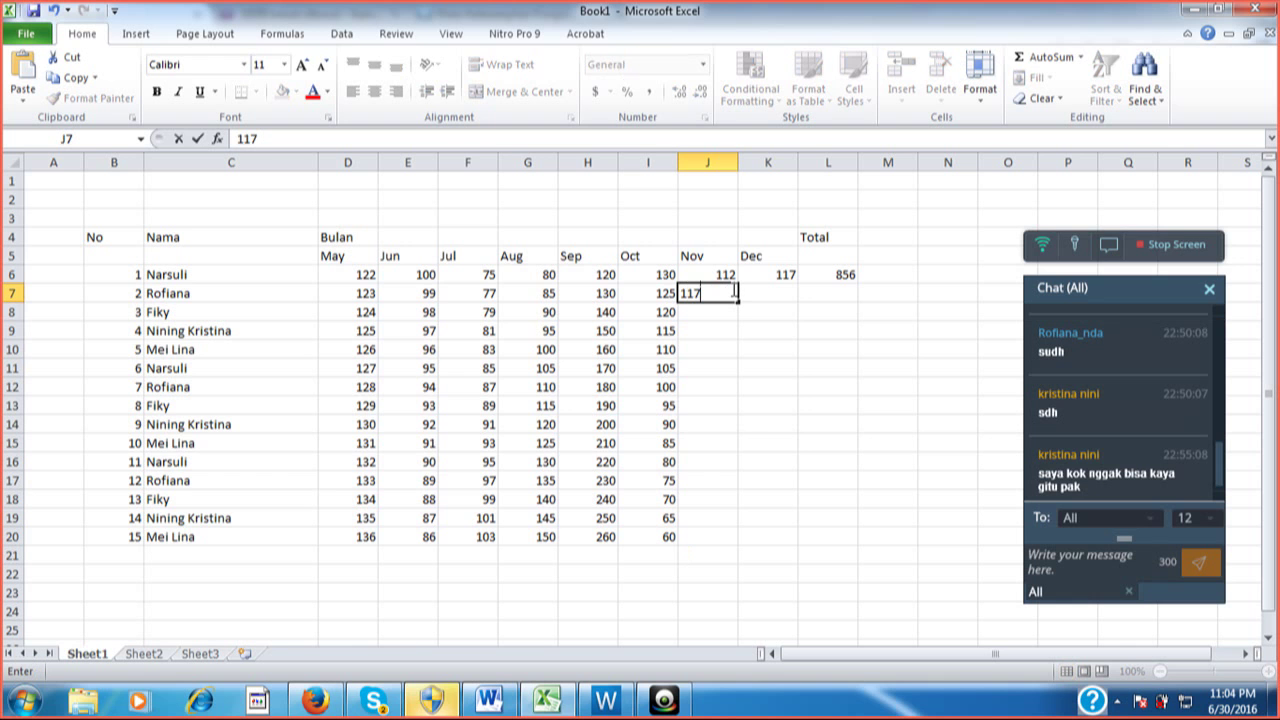
key(Return)
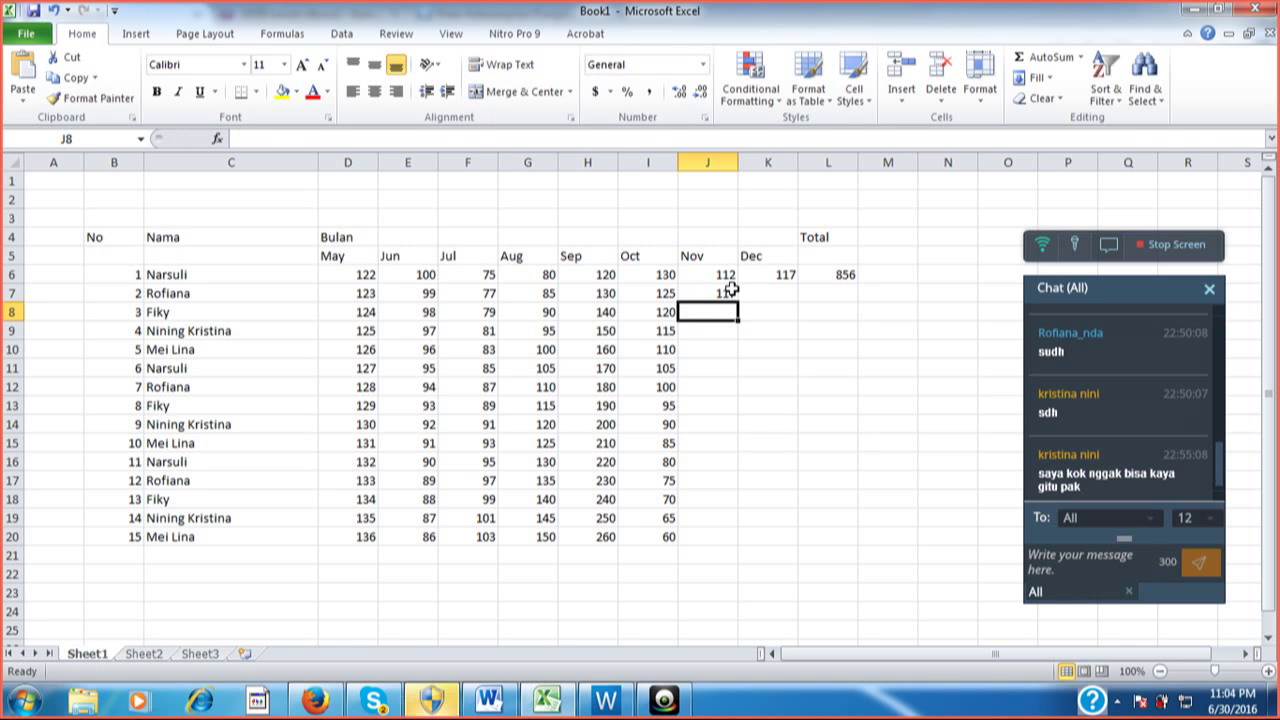
drag(716, 272, 725, 548)
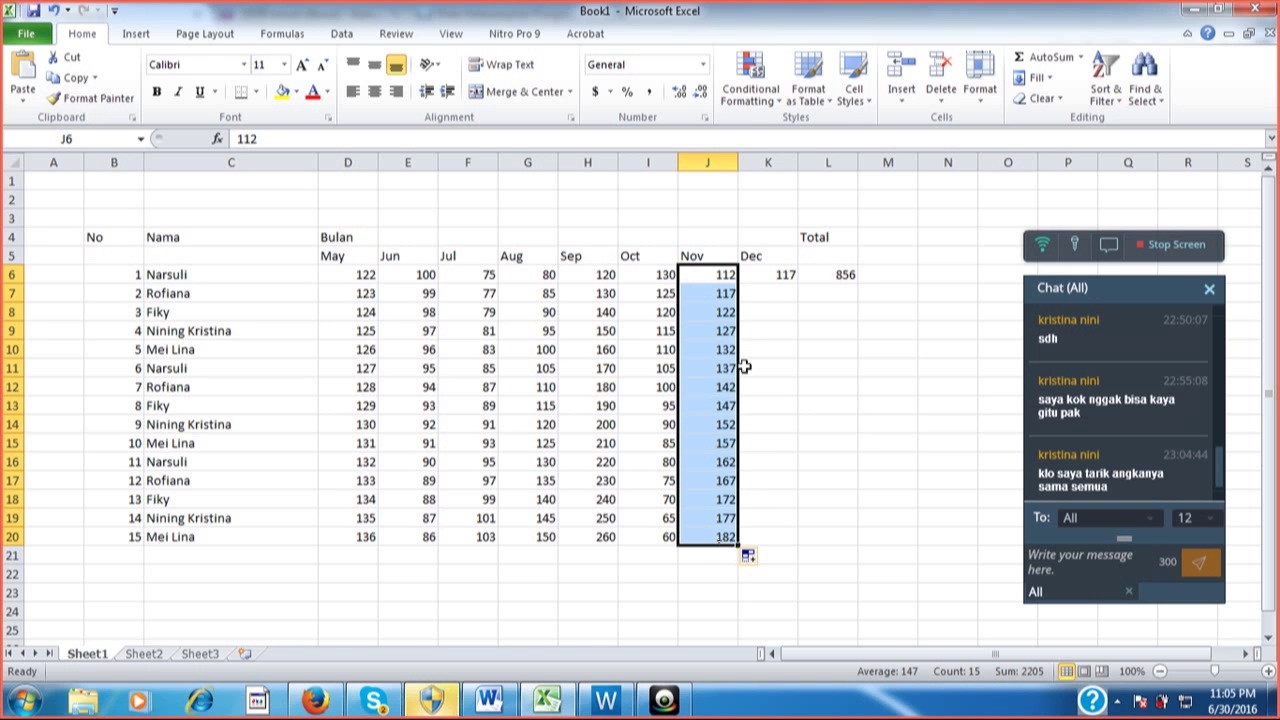
Enter 118 and 119 below Dec's 117 and extend the series to 131 in K20
click(777, 293)
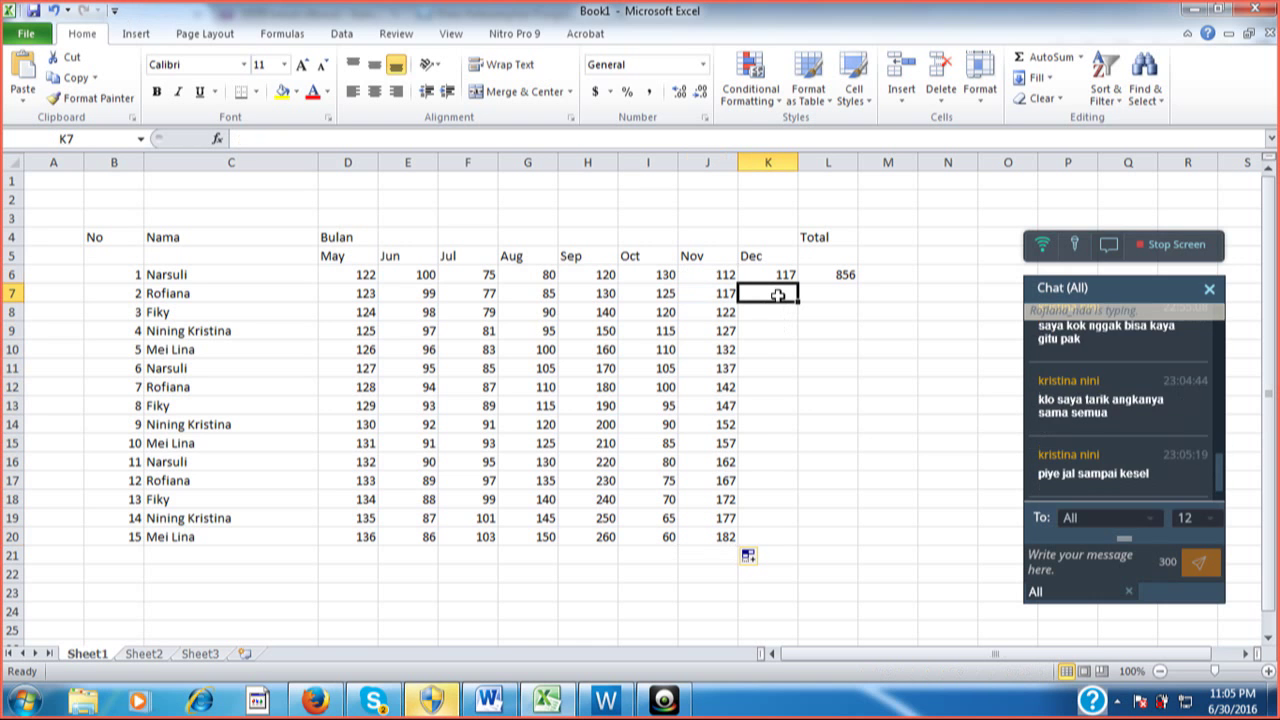
text(1)
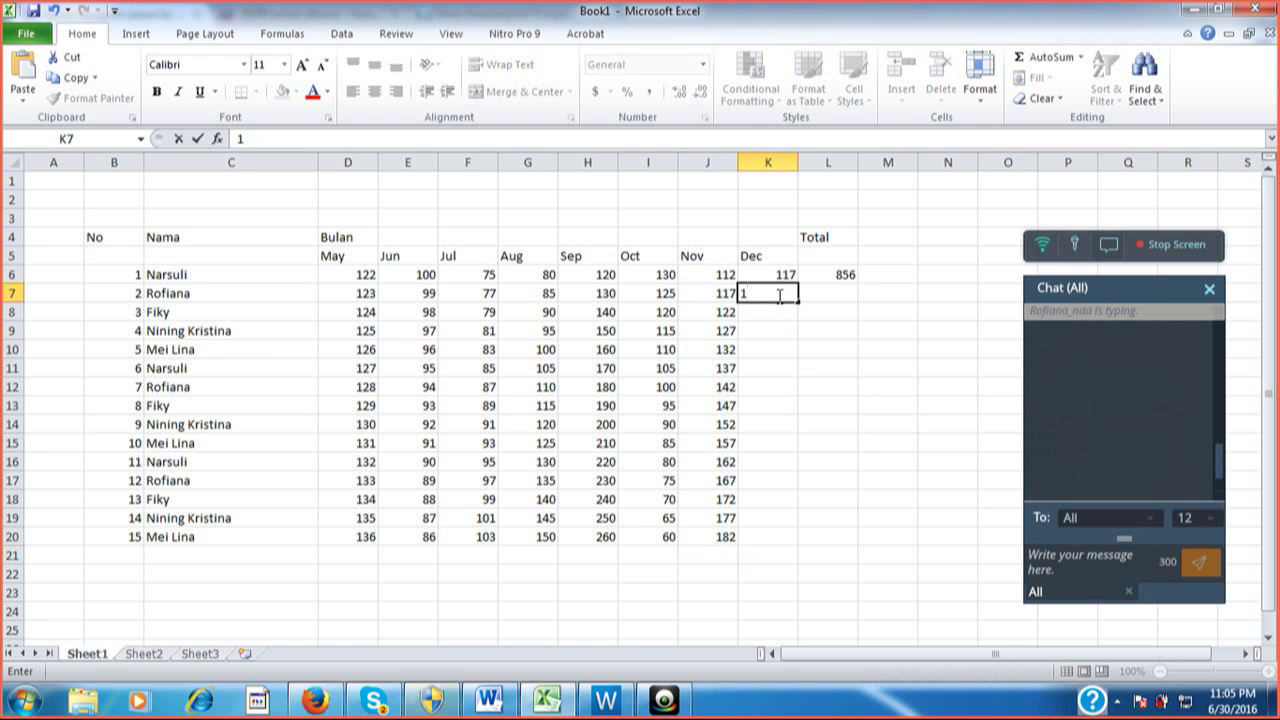
text(18)
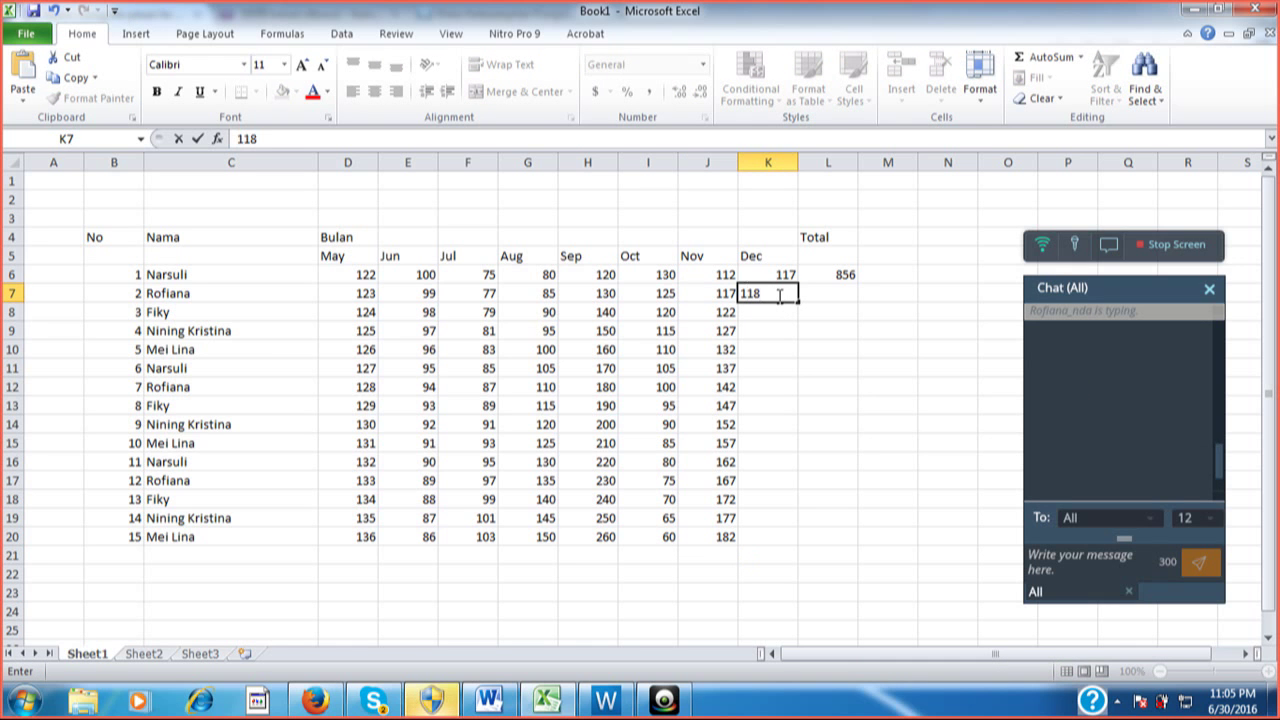
key(Return)
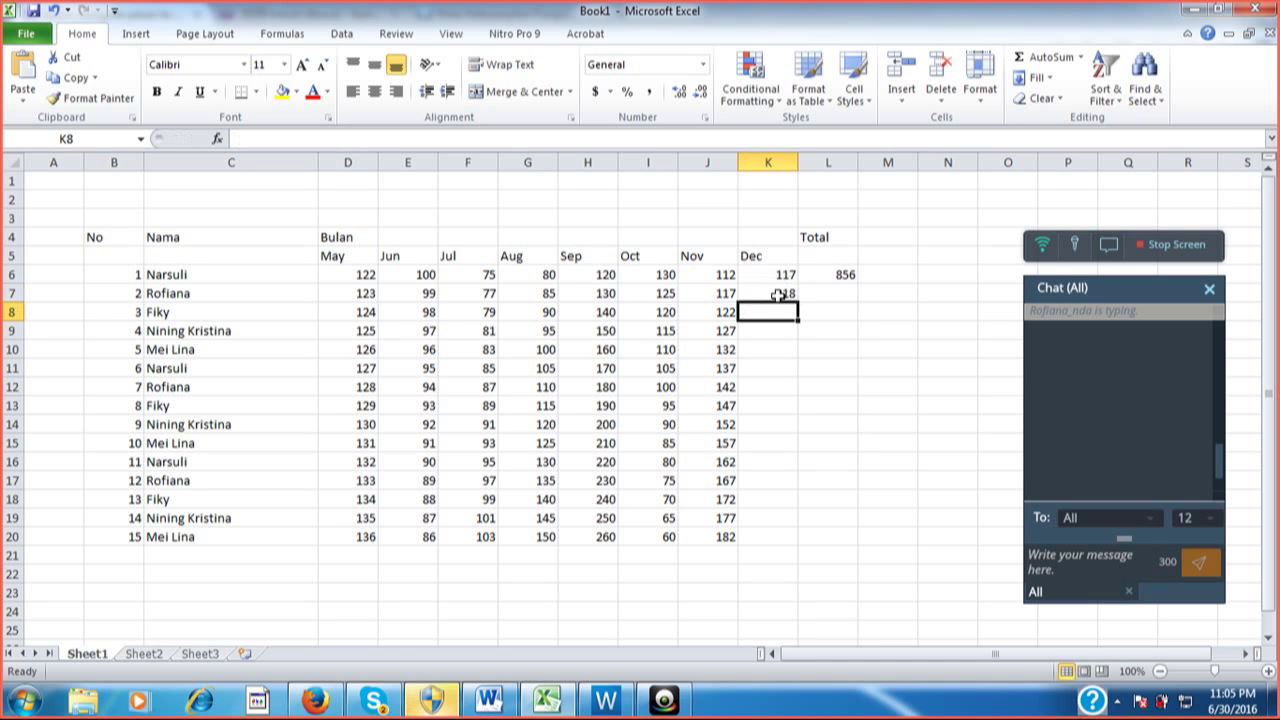
text(119)
key(Return)
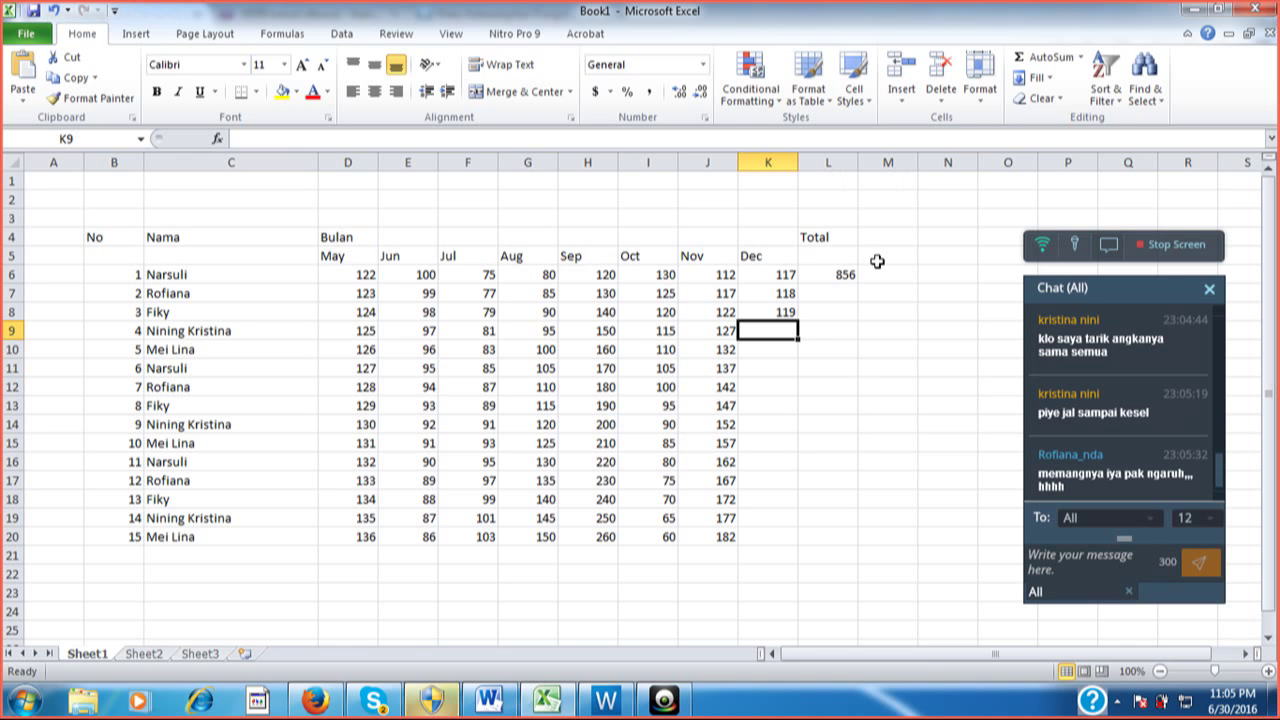
drag(785, 274, 789, 539)
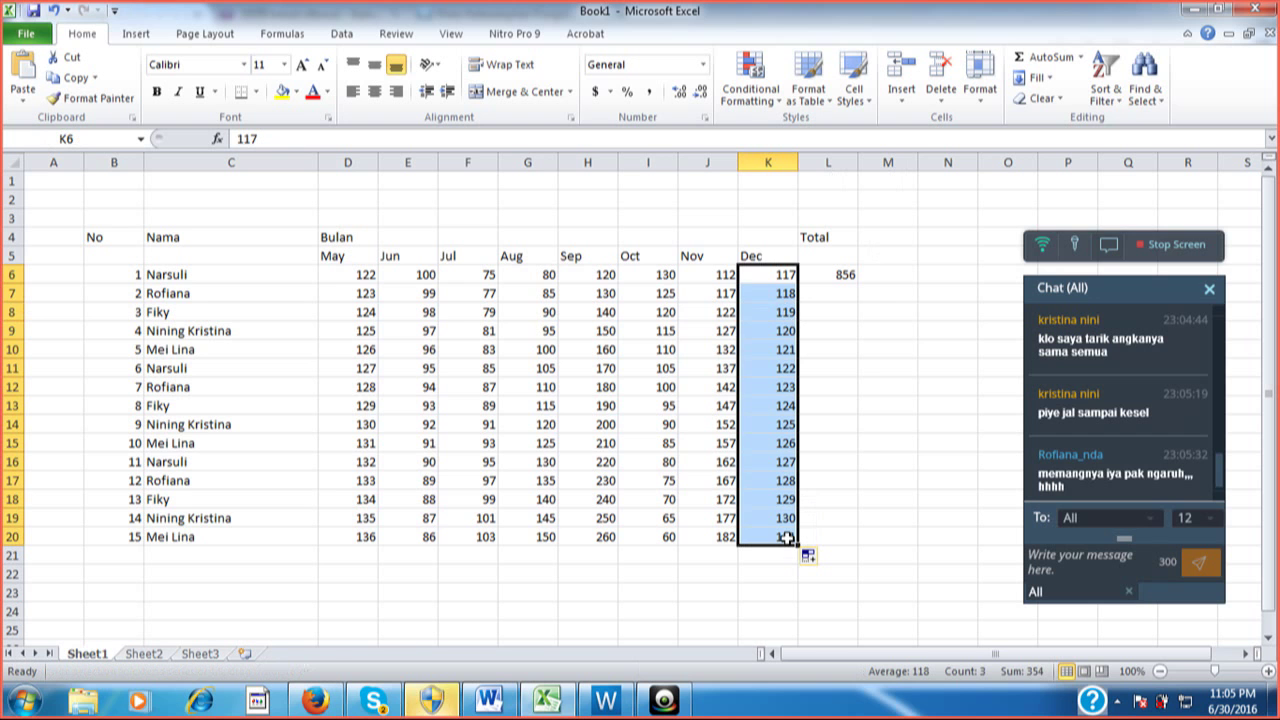
click(750, 404)
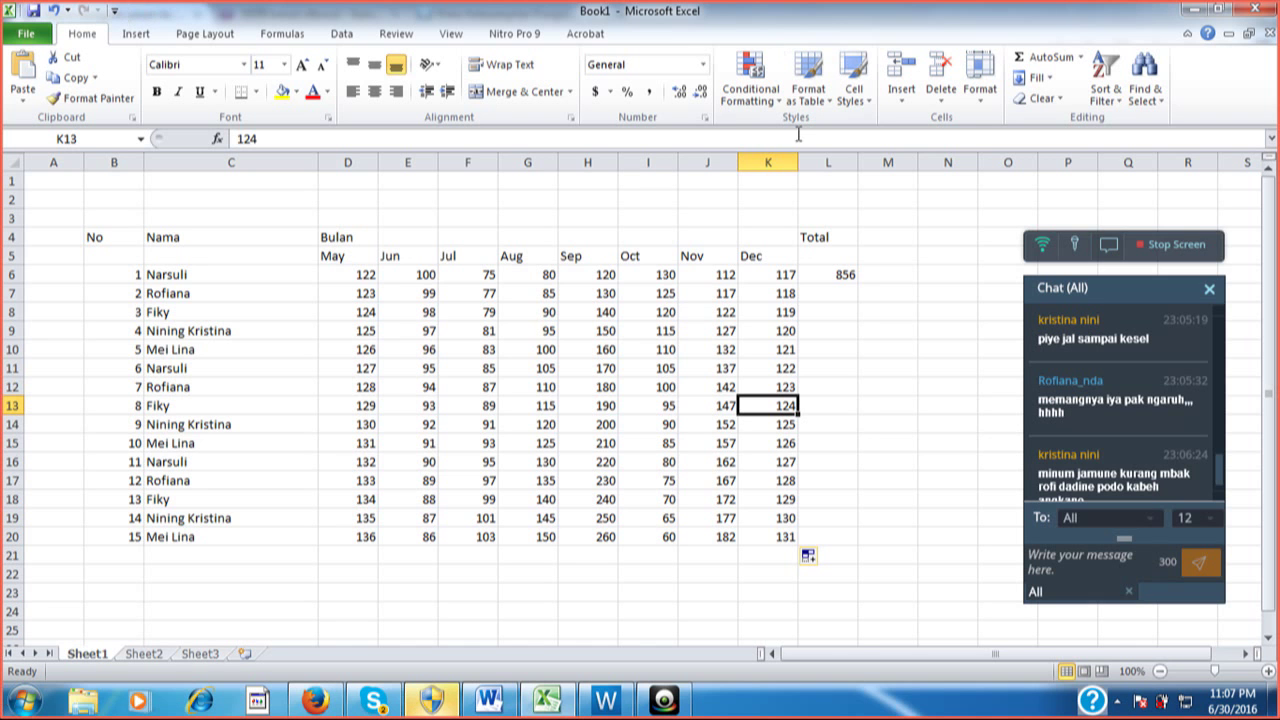
Refill Dec as the series 117, 120 down to 159 in K20
click(782, 272)
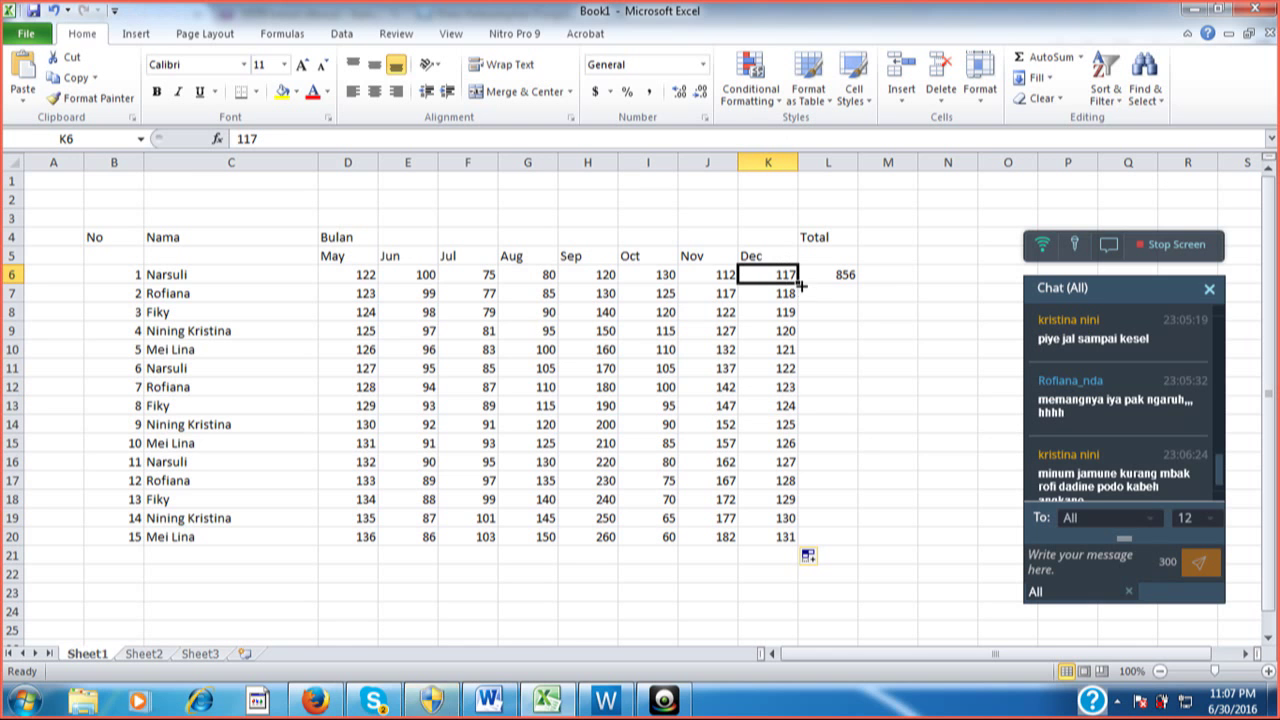
drag(798, 283, 799, 541)
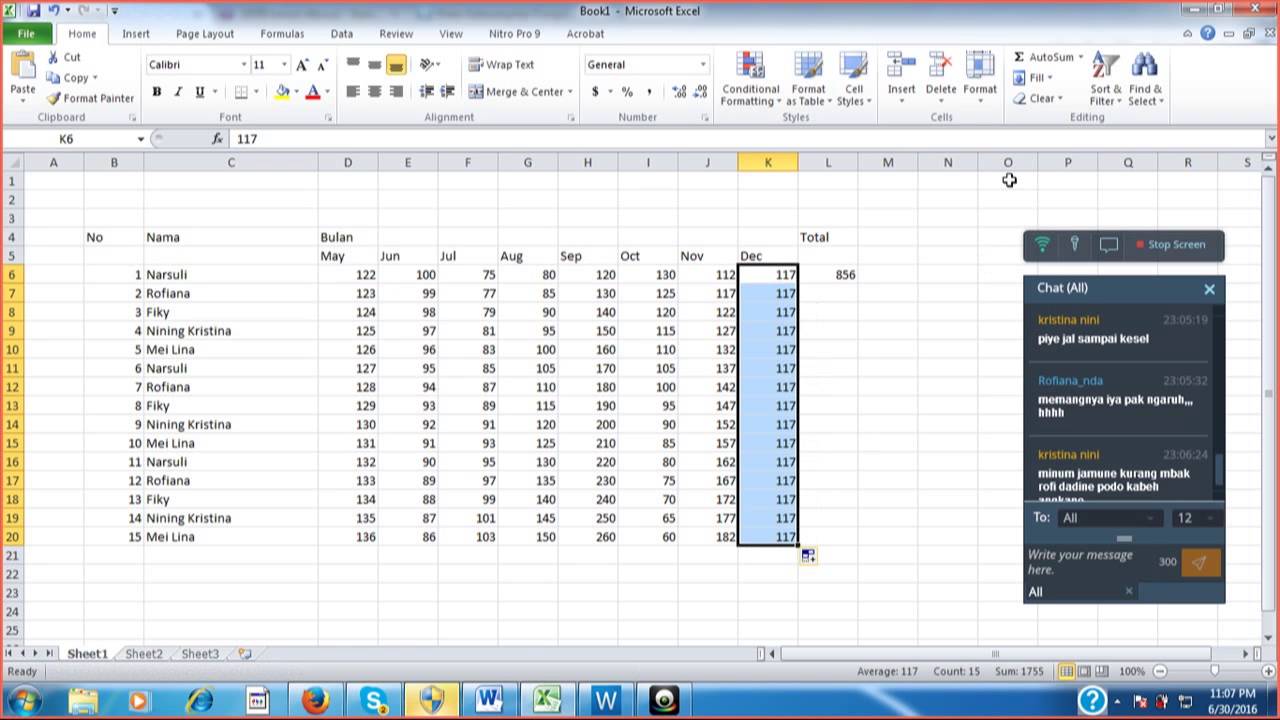
click(778, 297)
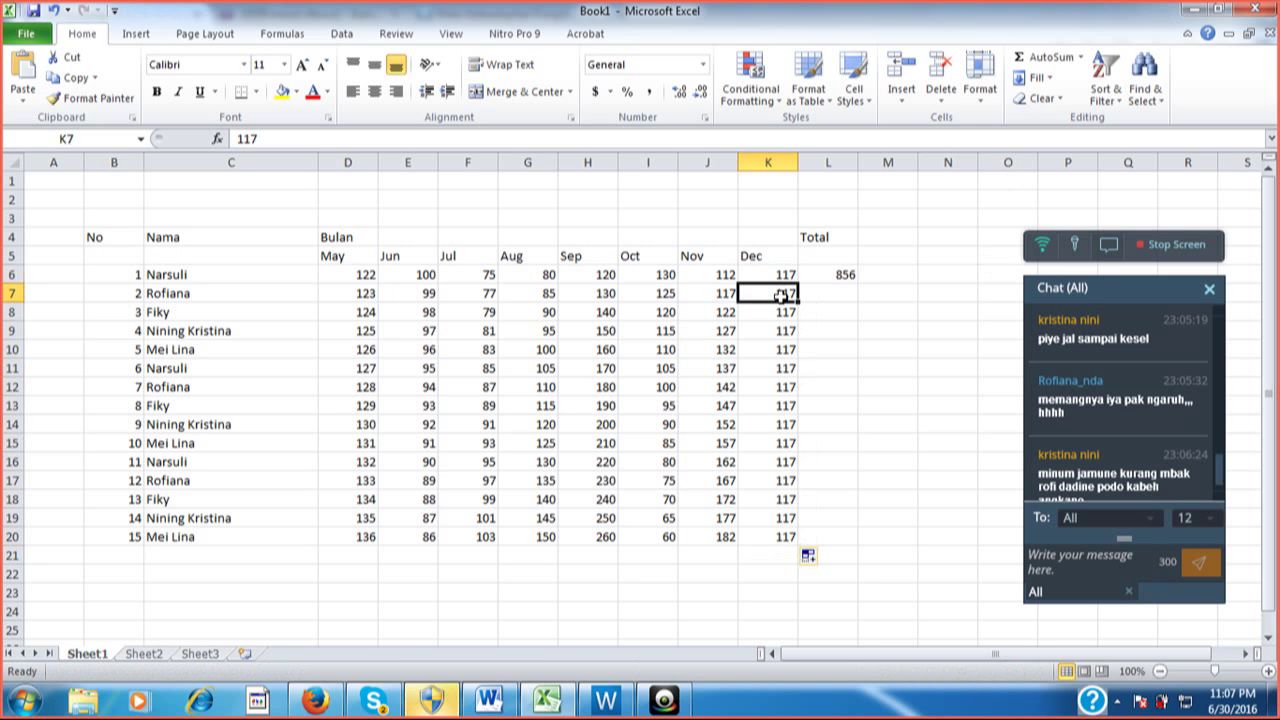
text(120)
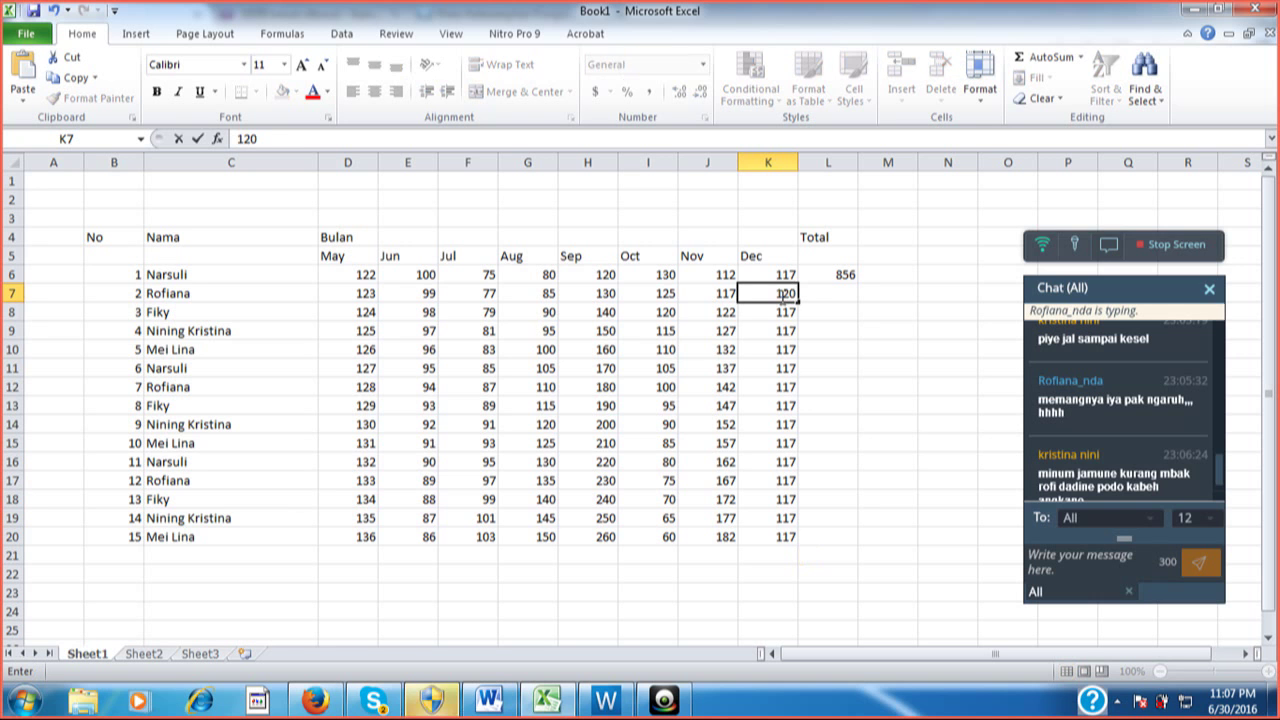
key(Return)
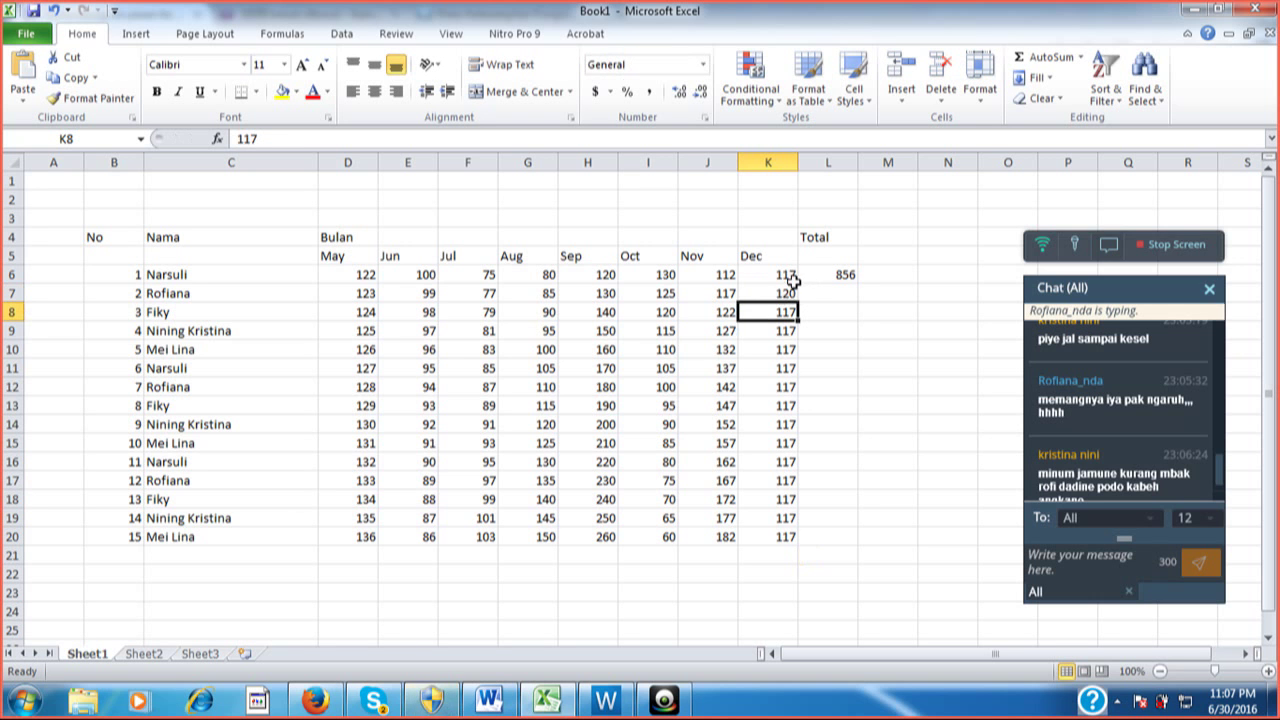
click(787, 275)
drag(787, 275, 790, 545)
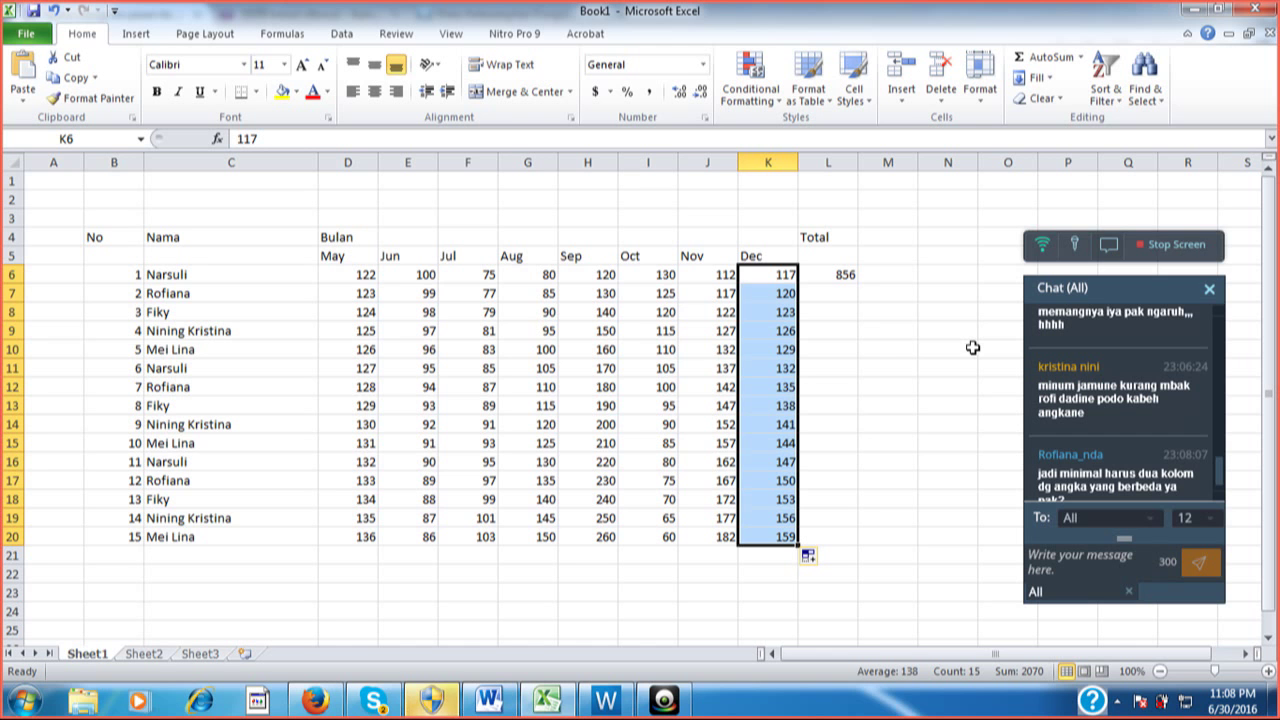
click(818, 272)
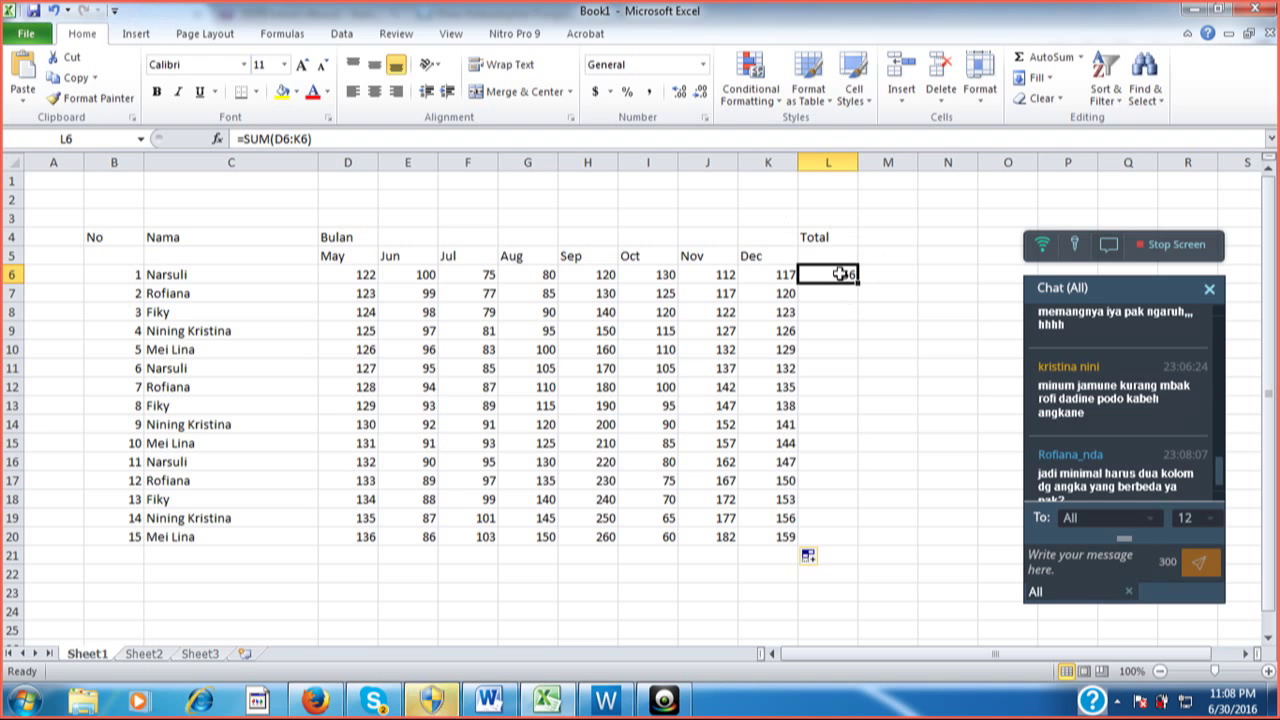
Copy the L6 SUM formula and paste it into L7:L20 so every row is totalled
right_click(840, 274)
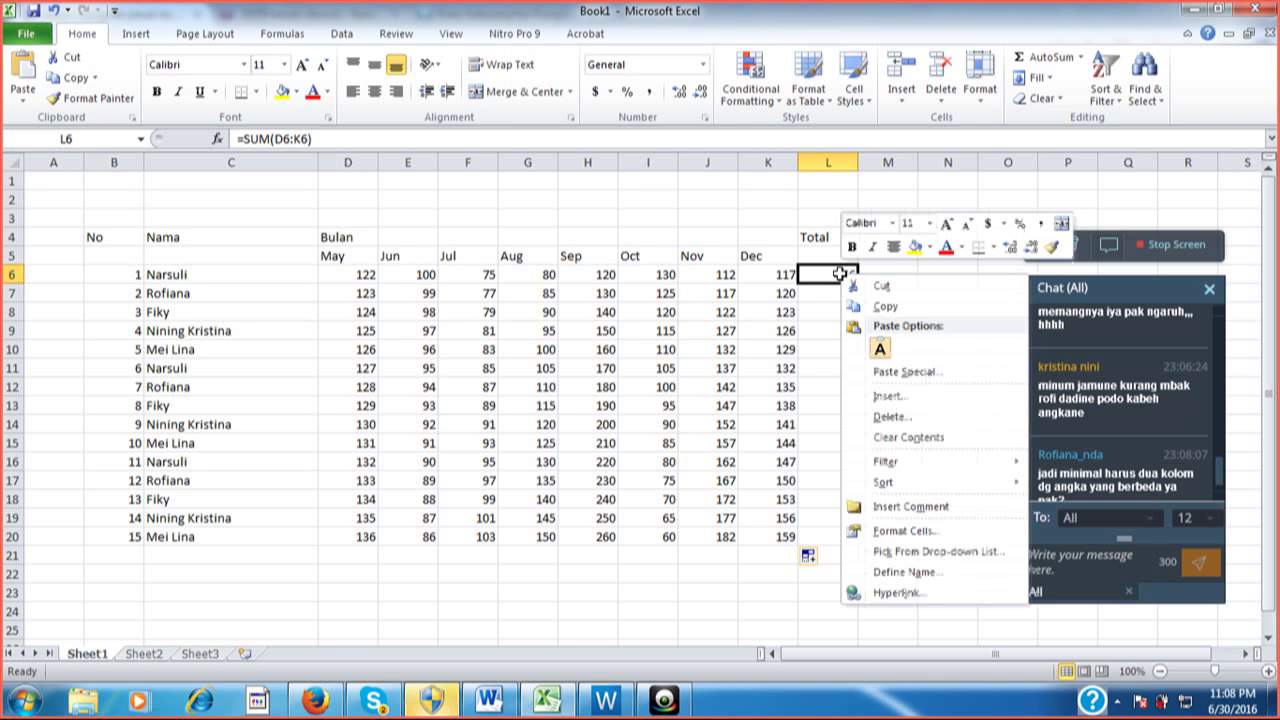
click(882, 307)
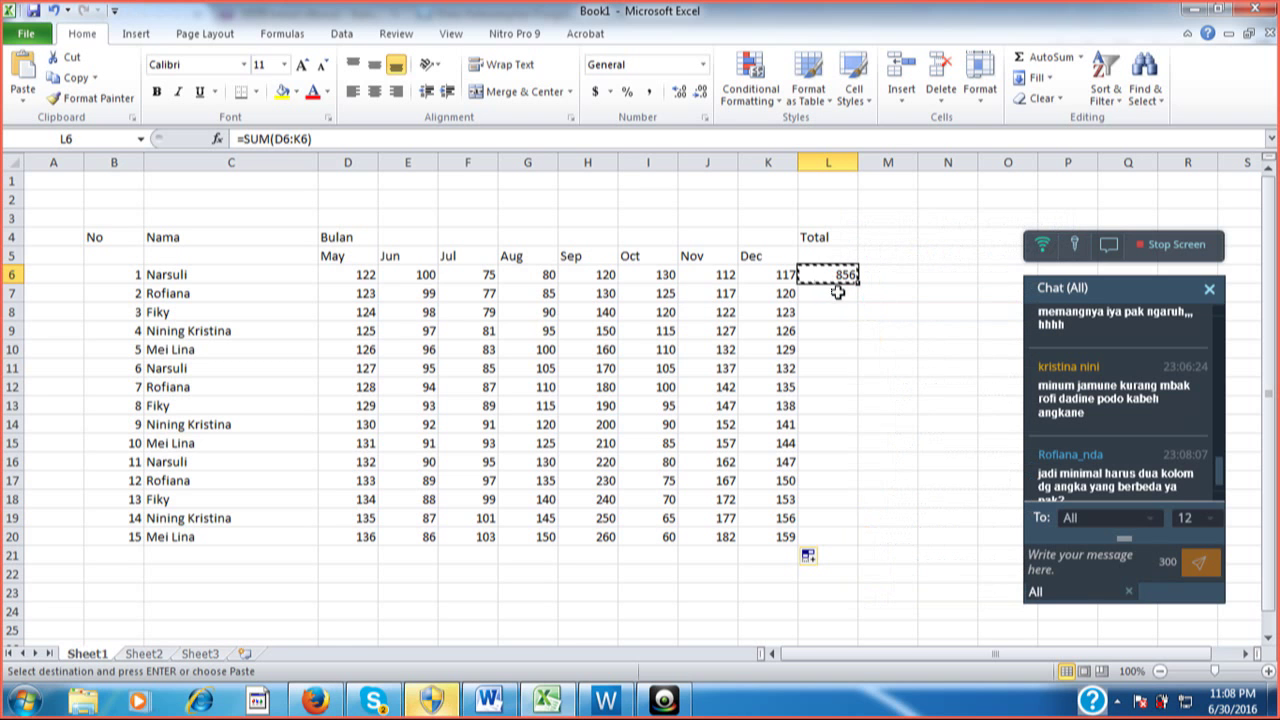
drag(838, 292, 835, 529)
right_click(835, 529)
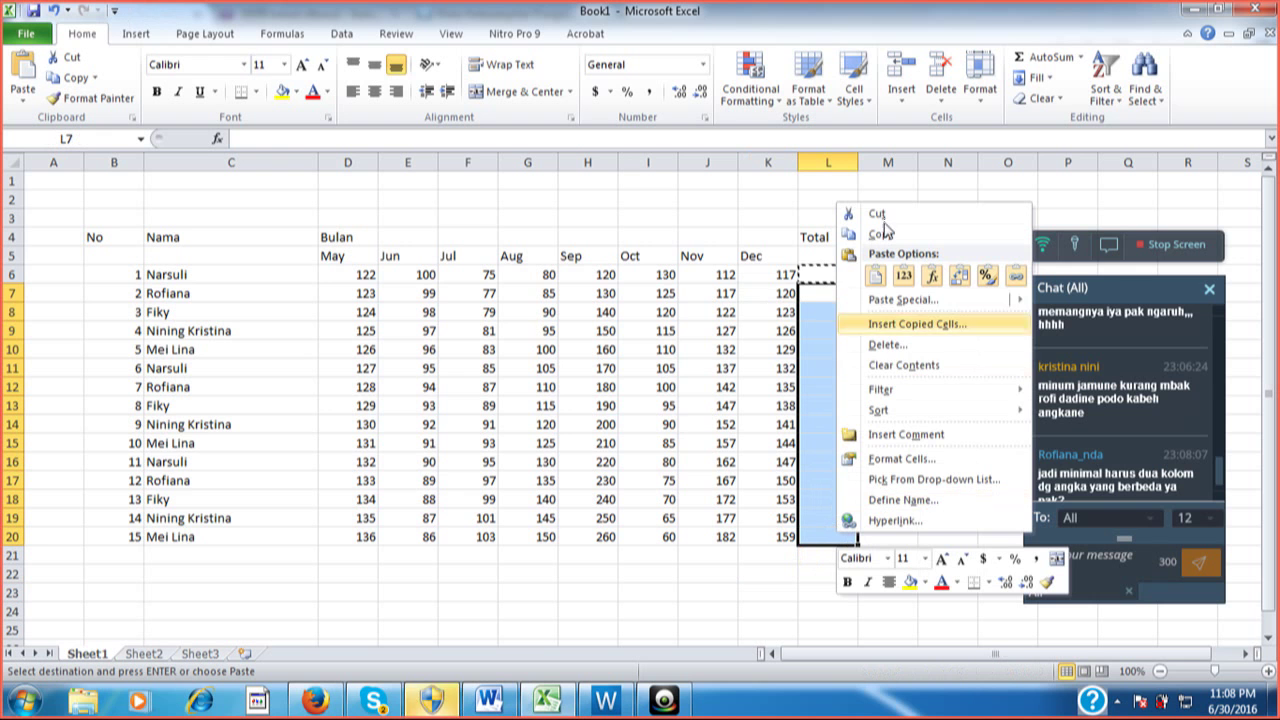
click(875, 273)
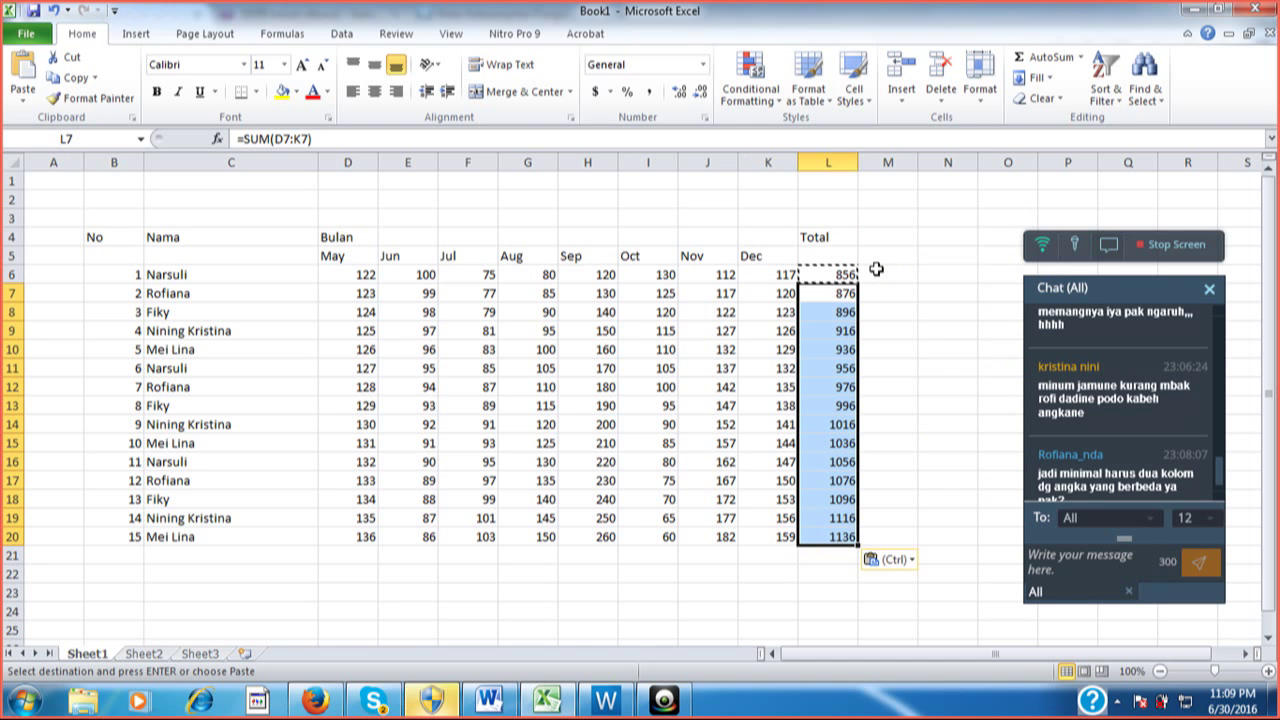
Check the row totals and enter 121 in row 7's Dec cell
key(Down)
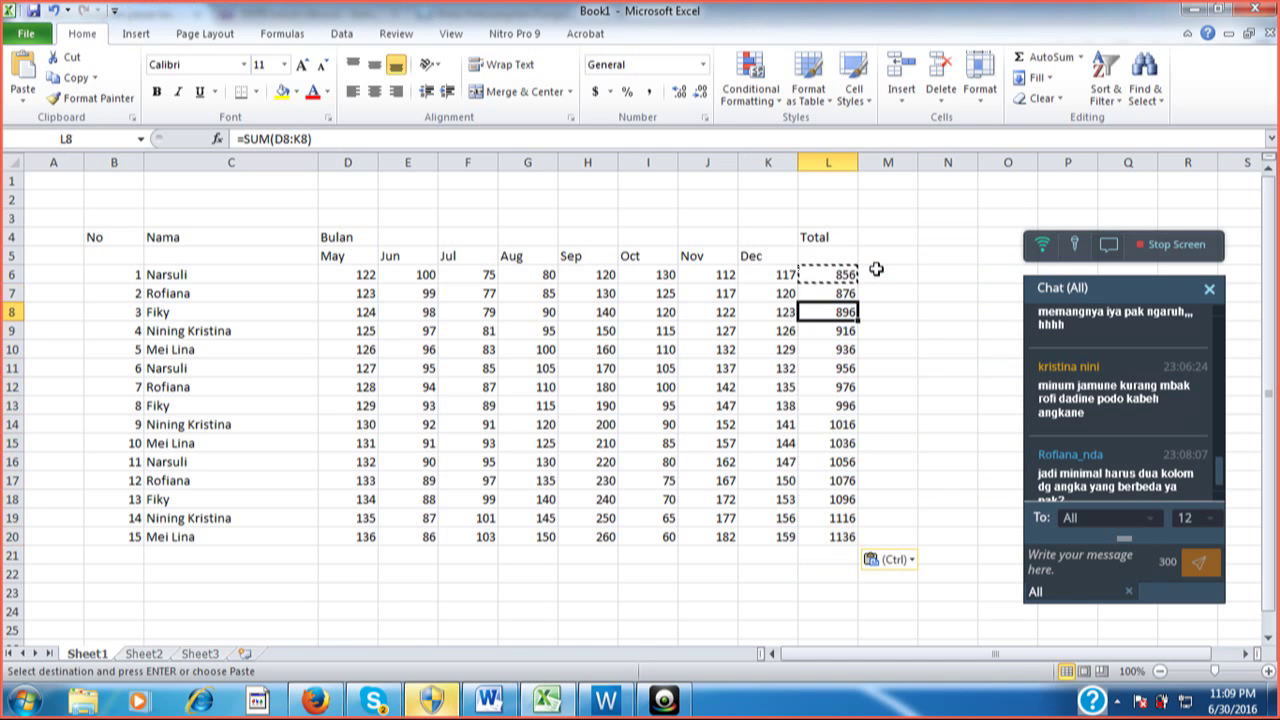
key(Up)
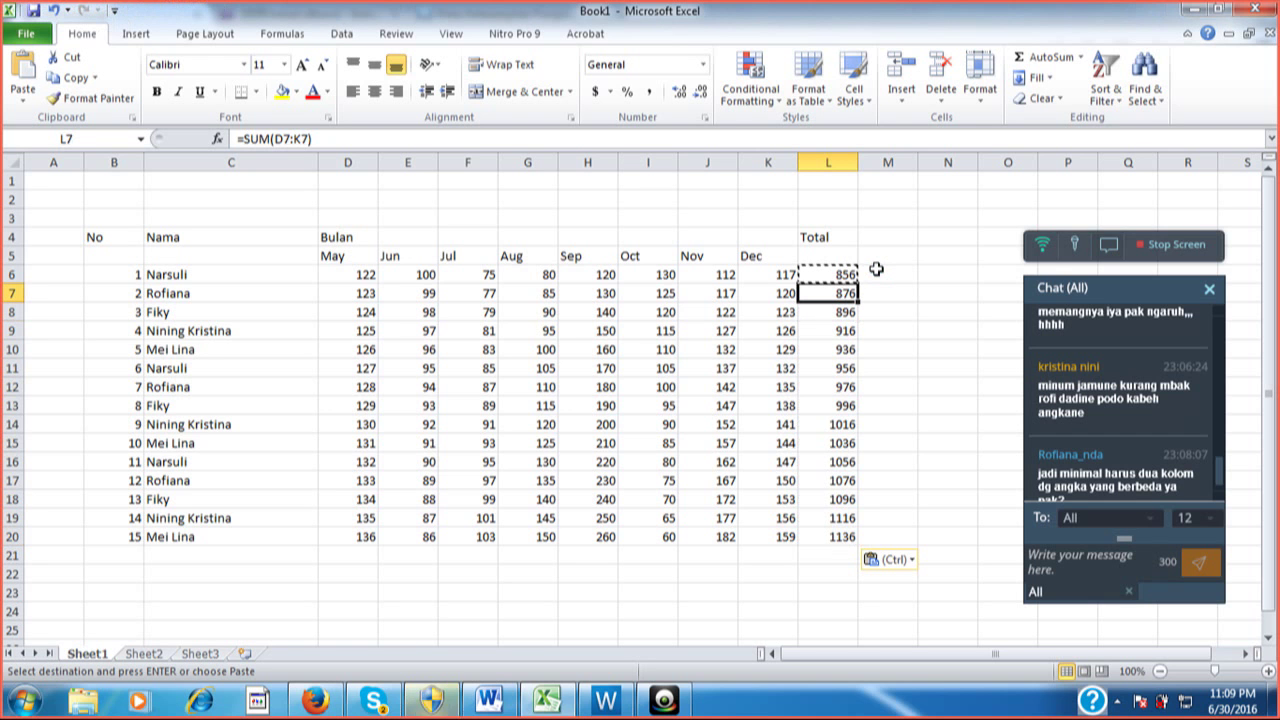
key(Left)
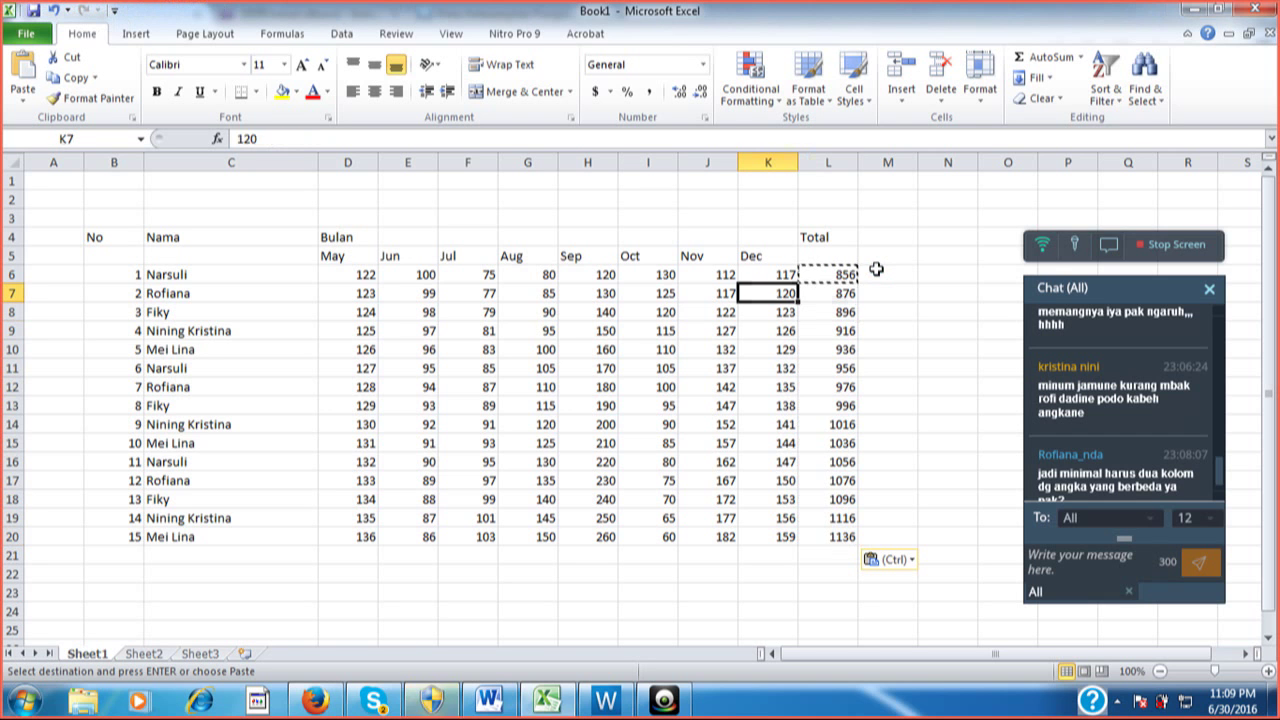
text(121)
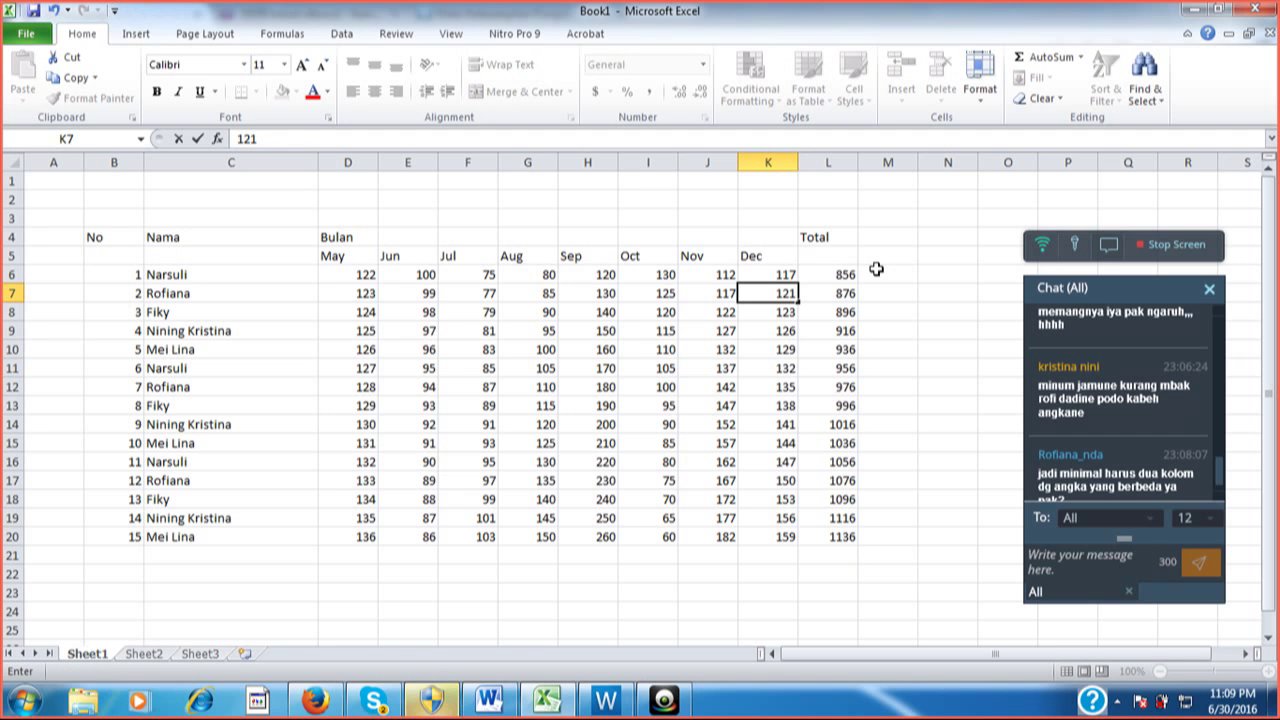
key(Right)
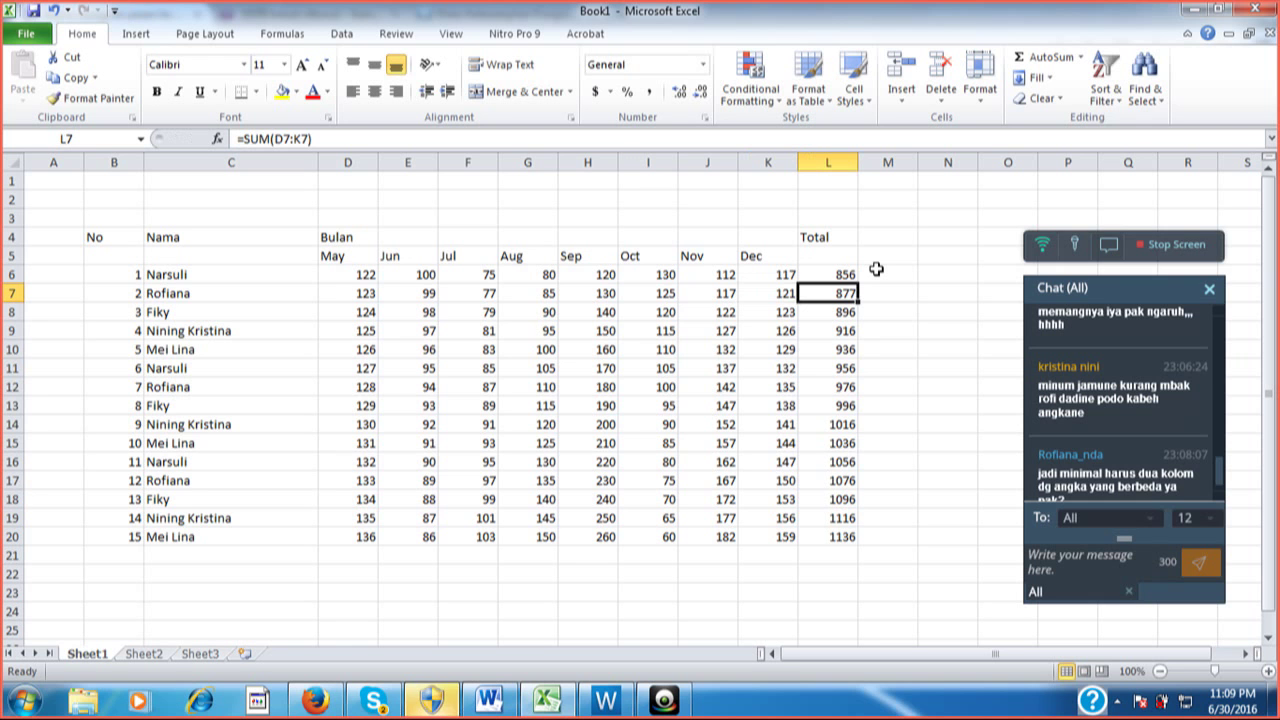
Set every monthly value in row 7 to 0
key(Left)
key(Left)
key(Left)
key(Left)
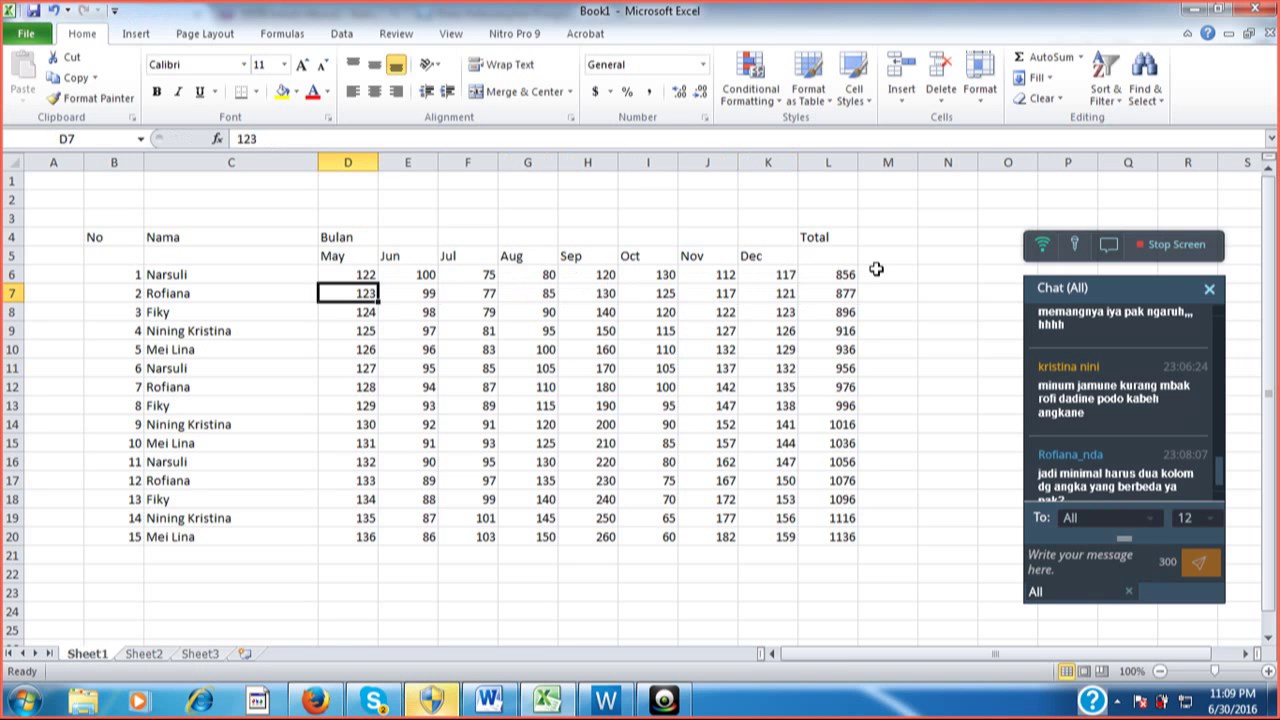
text(0)
key(Right)
text(0)
key(Right)
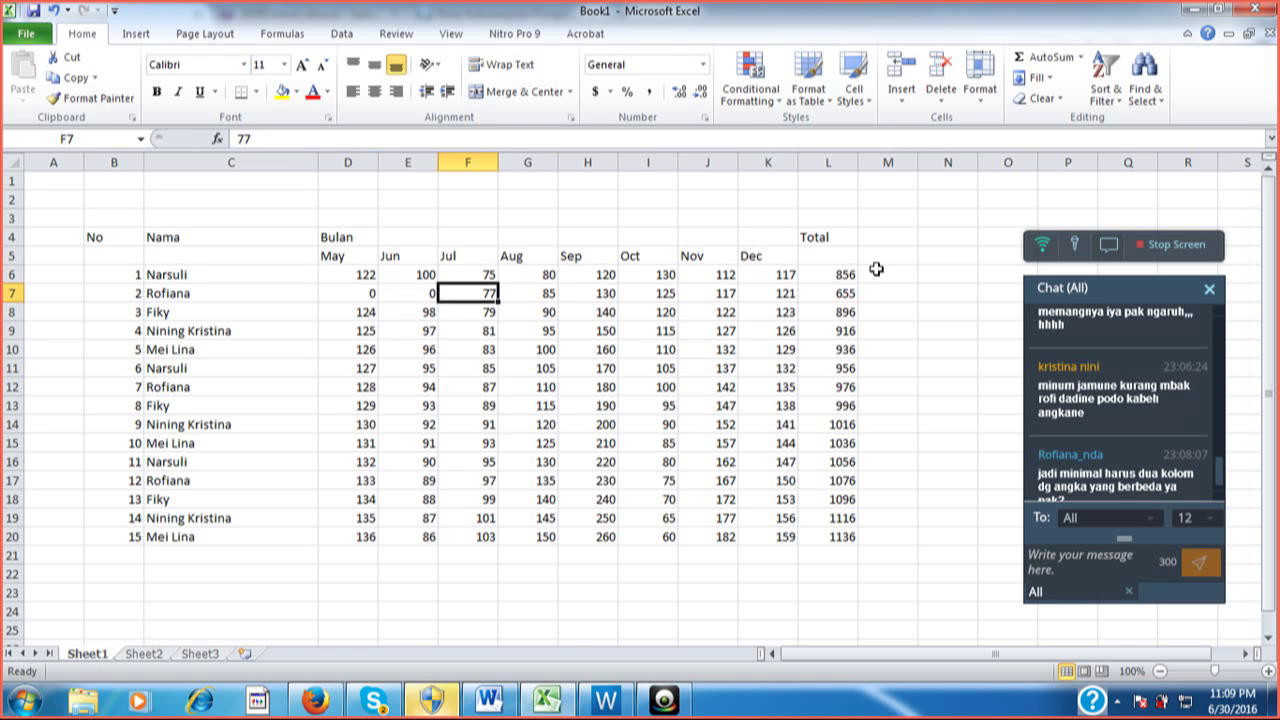
text(0)
key(Right)
text(0)
key(Right)
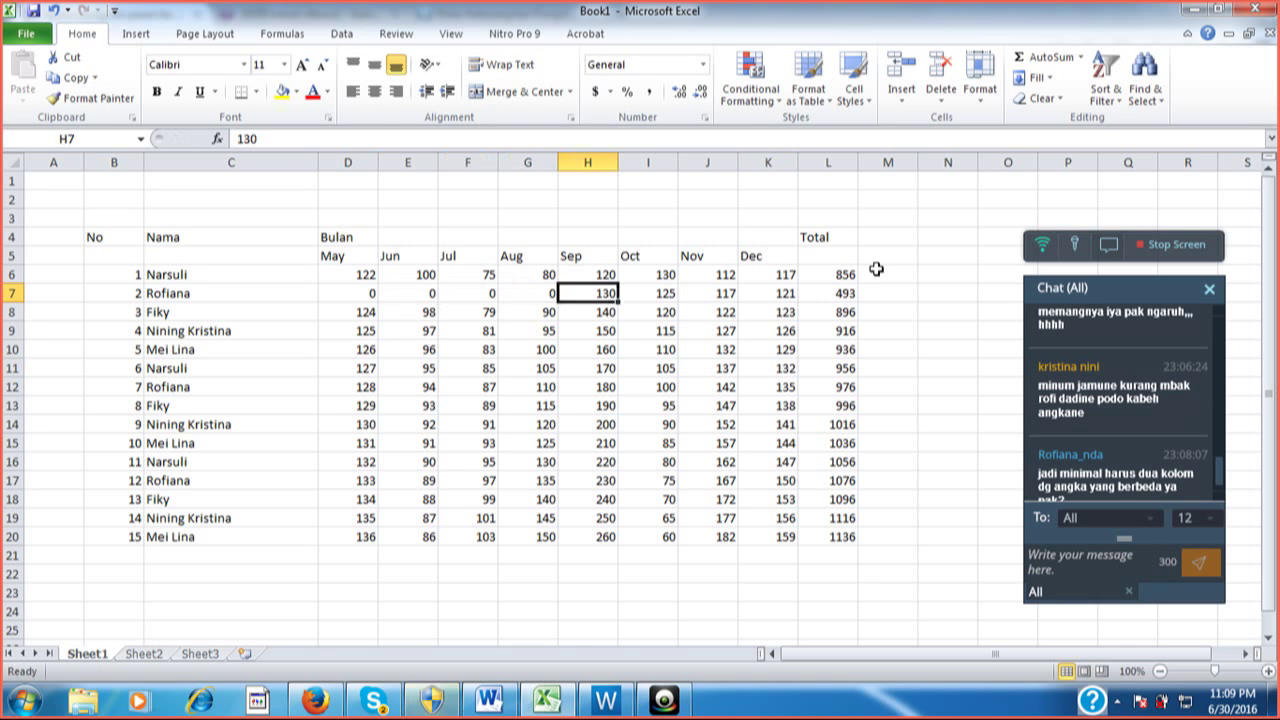
text(0)
key(Right)
text(0)
key(Right)
text(0)
key(Right)
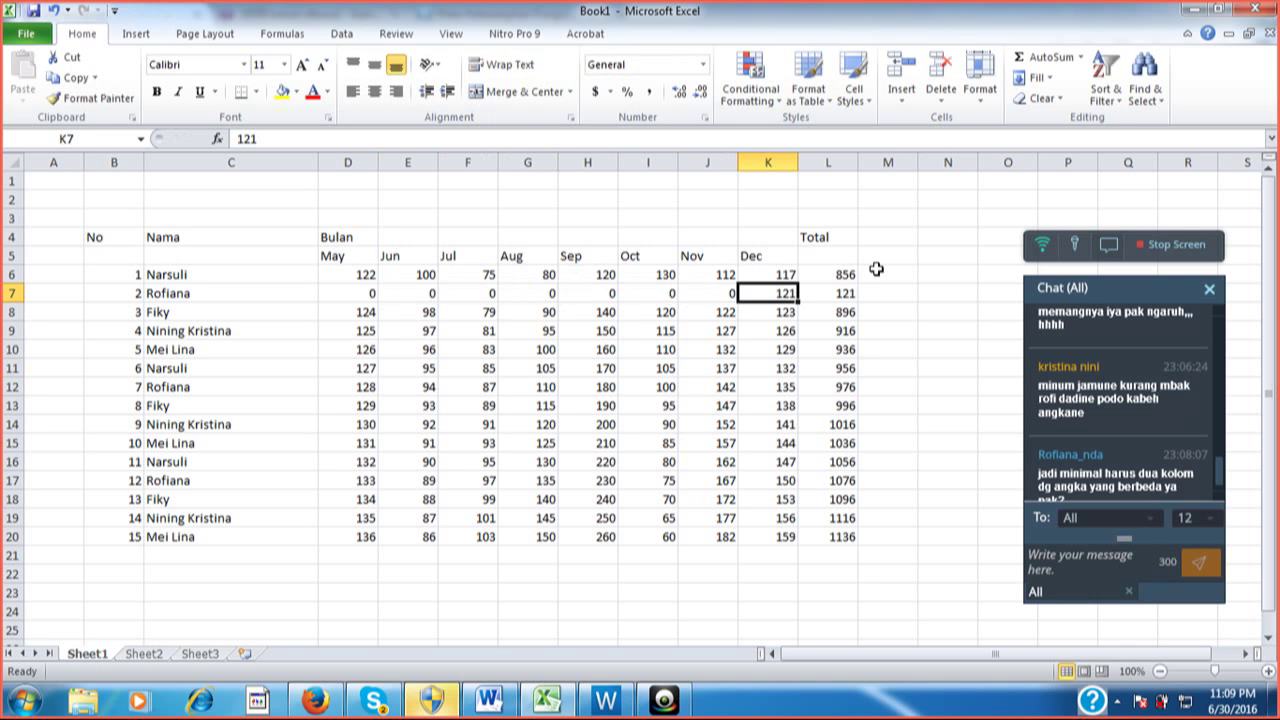
text(0)
key(Right)
key(Left)
key(Left)
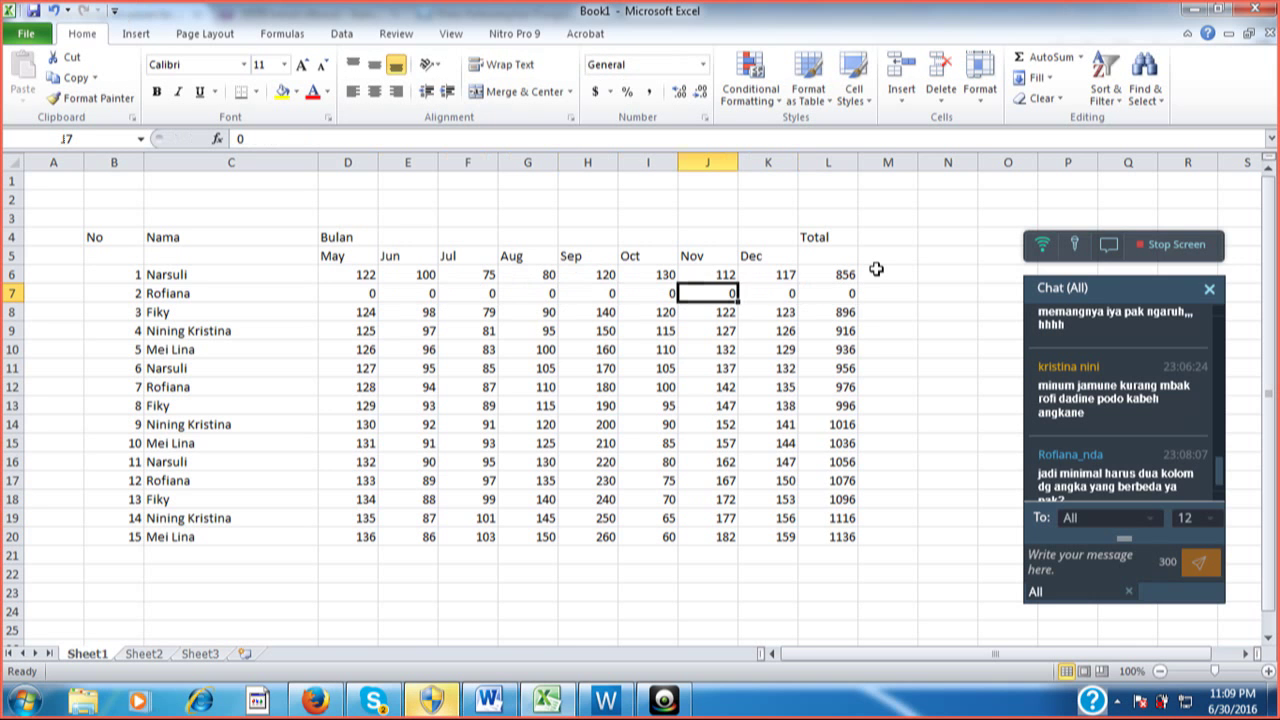
Enter 1 for May and 2 for Jun in row 7 and select both cells
key(Left)
key(Left)
key(Left)
key(Left)
key(Left)
key(Left)
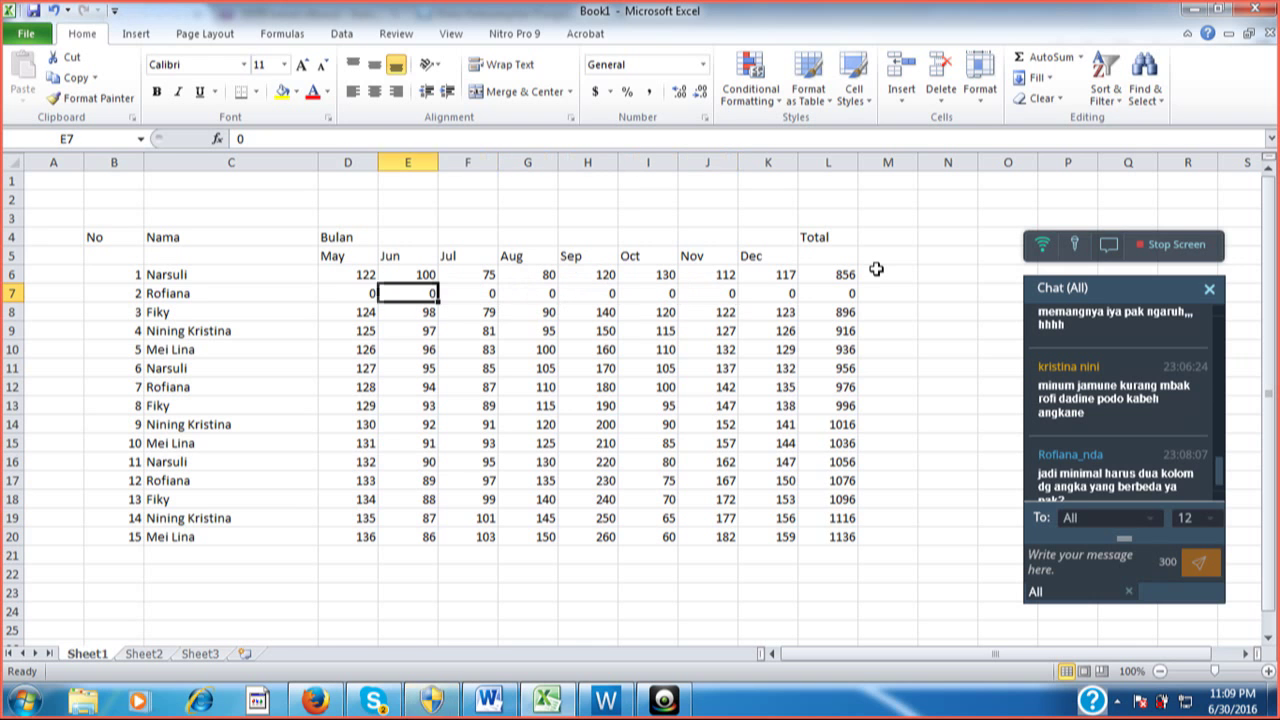
text(12)
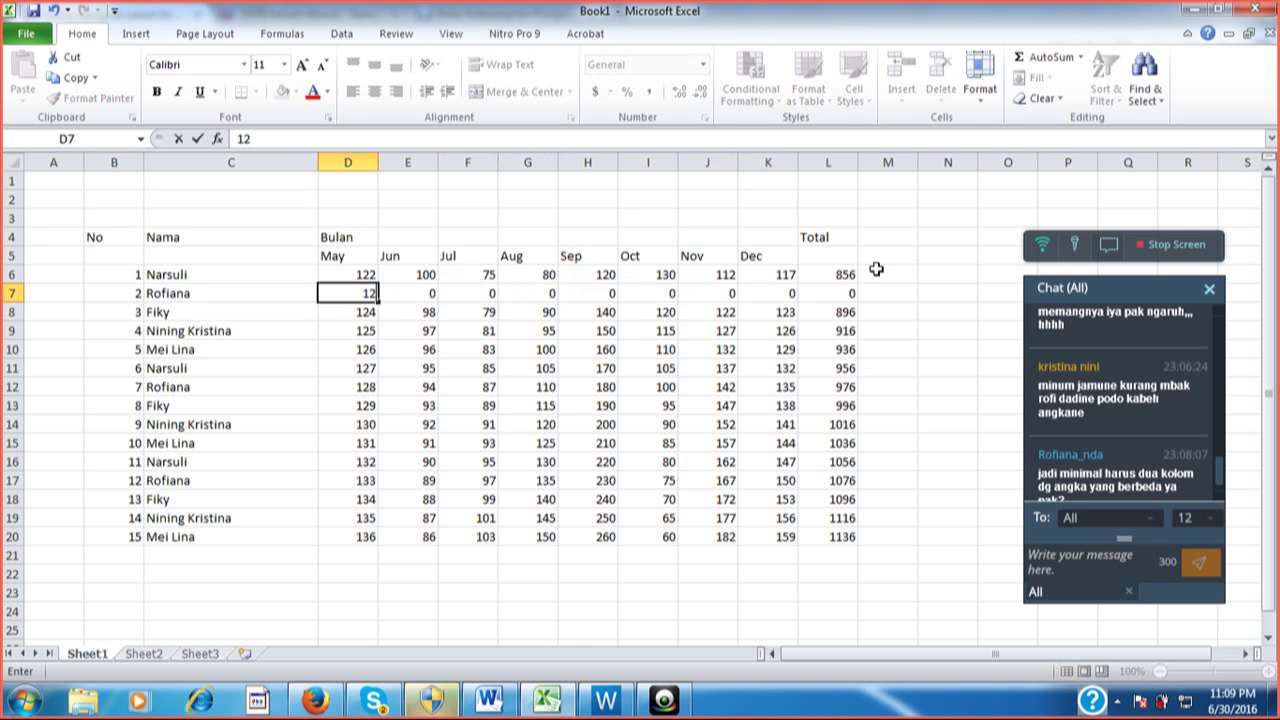
key(BackSpace)
key(Right)
text(2)
key(Right)
key(Left)
key(Left)
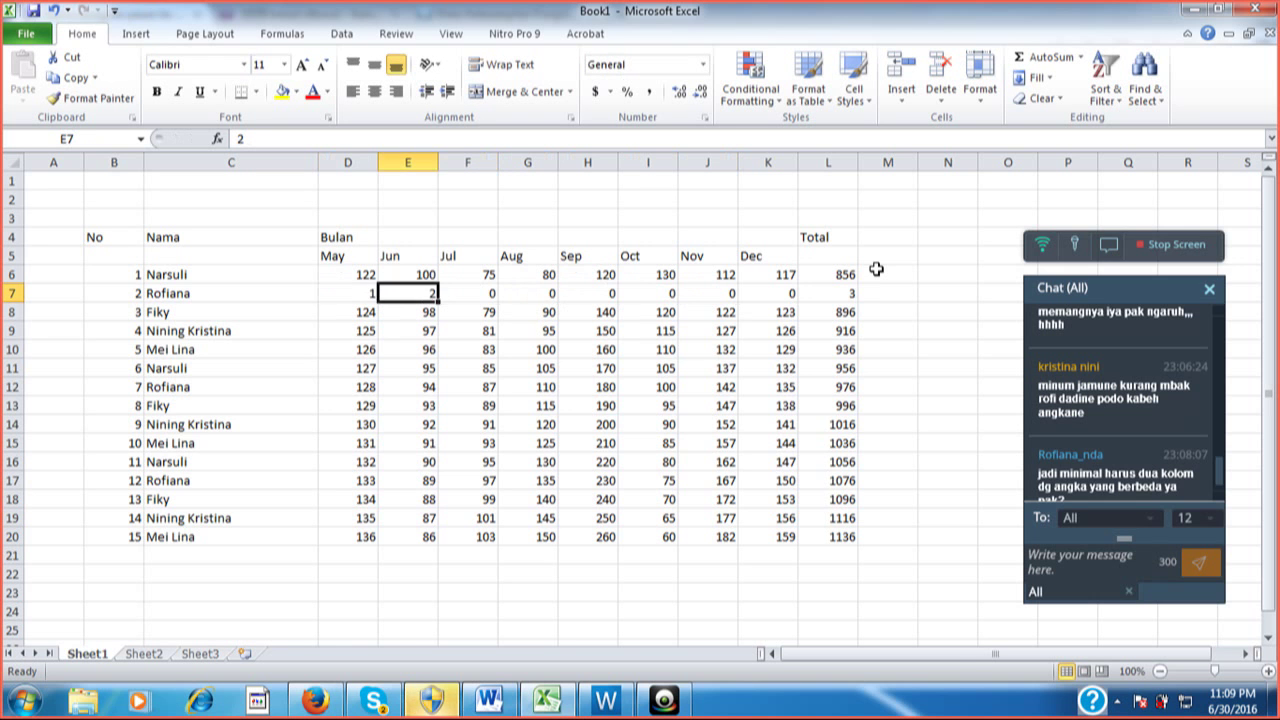
key(shift+Right)
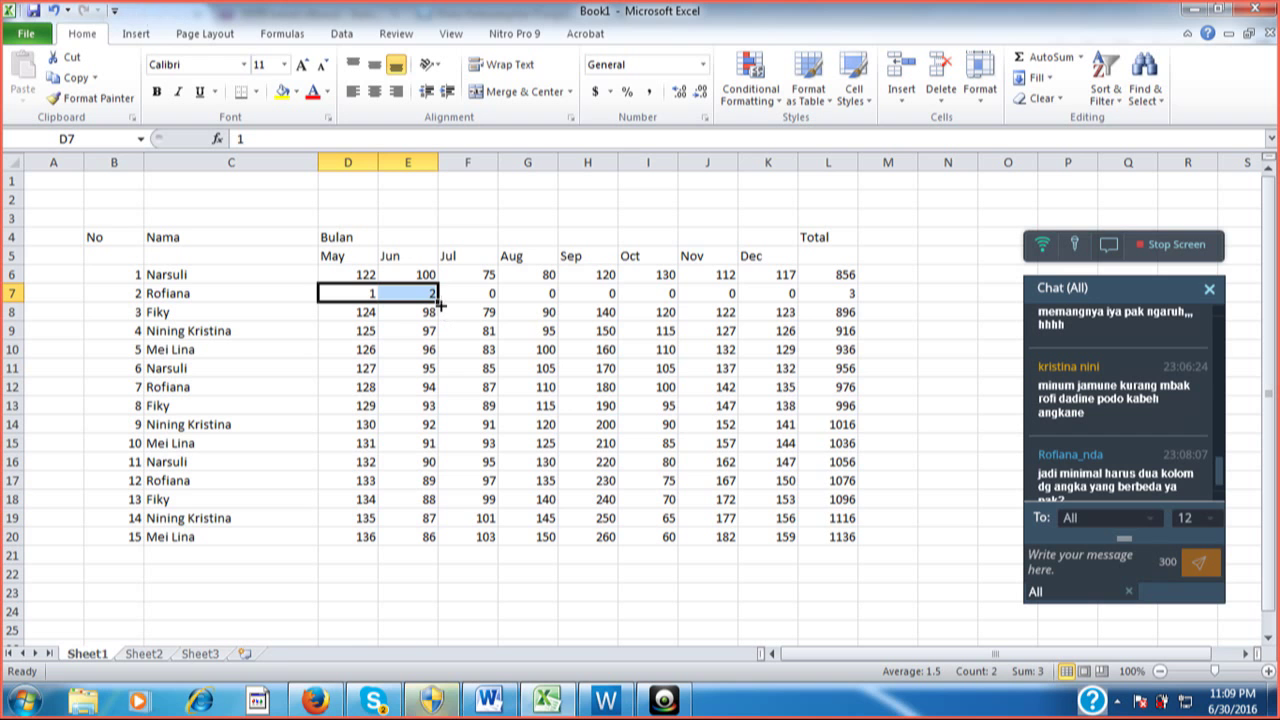
Extend row 7's 1, 2 series across to Dec (1–8) and confirm its Total is 36
drag(438, 305, 803, 298)
click(836, 293)
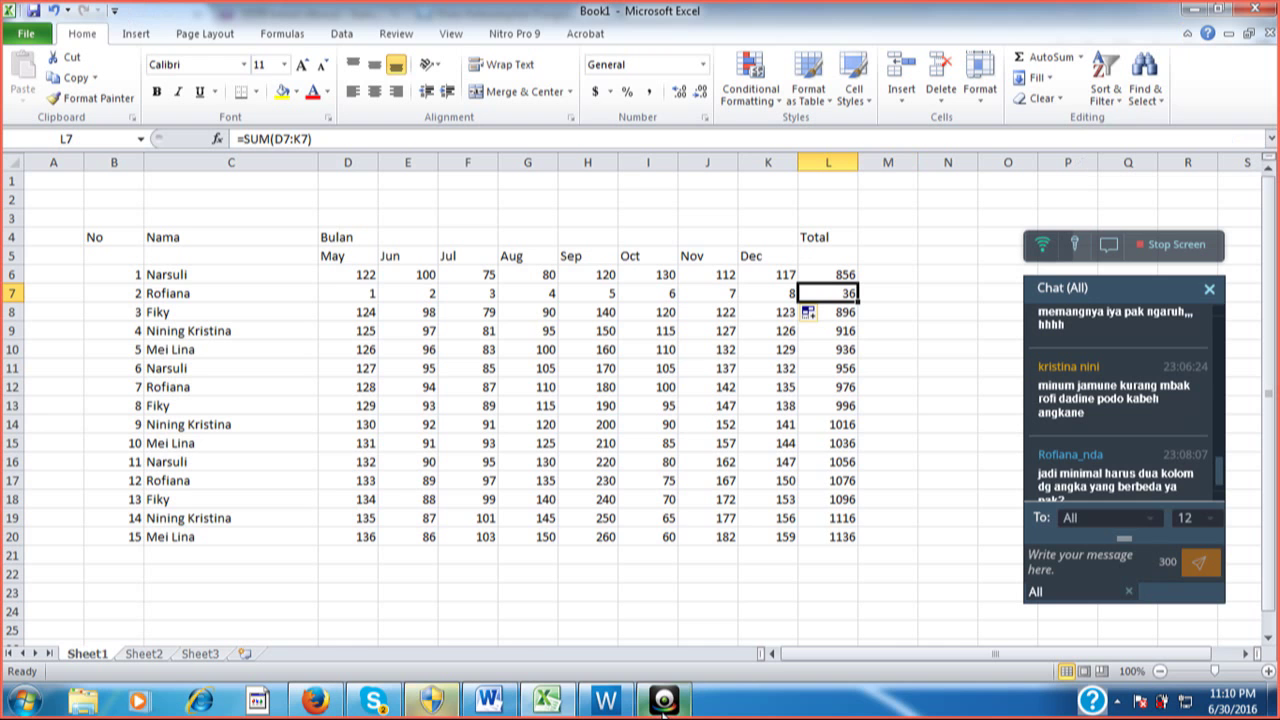
mouse_move(663, 712)
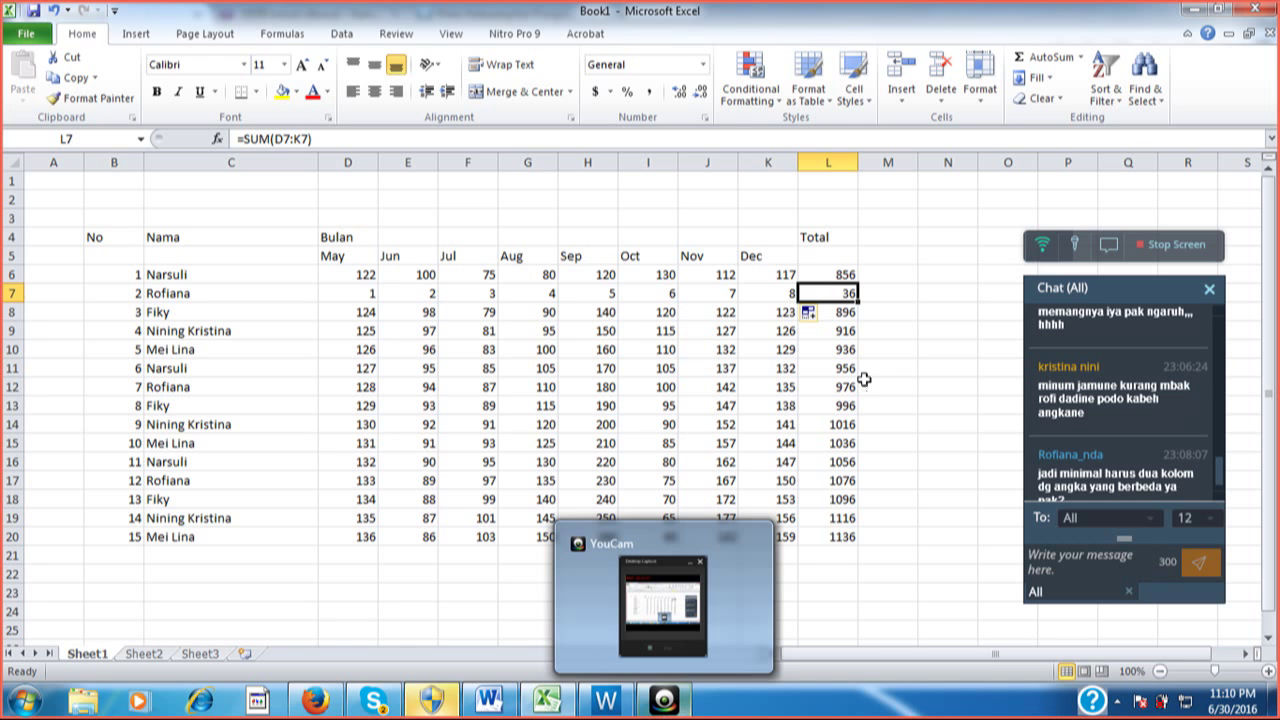
click(894, 341)
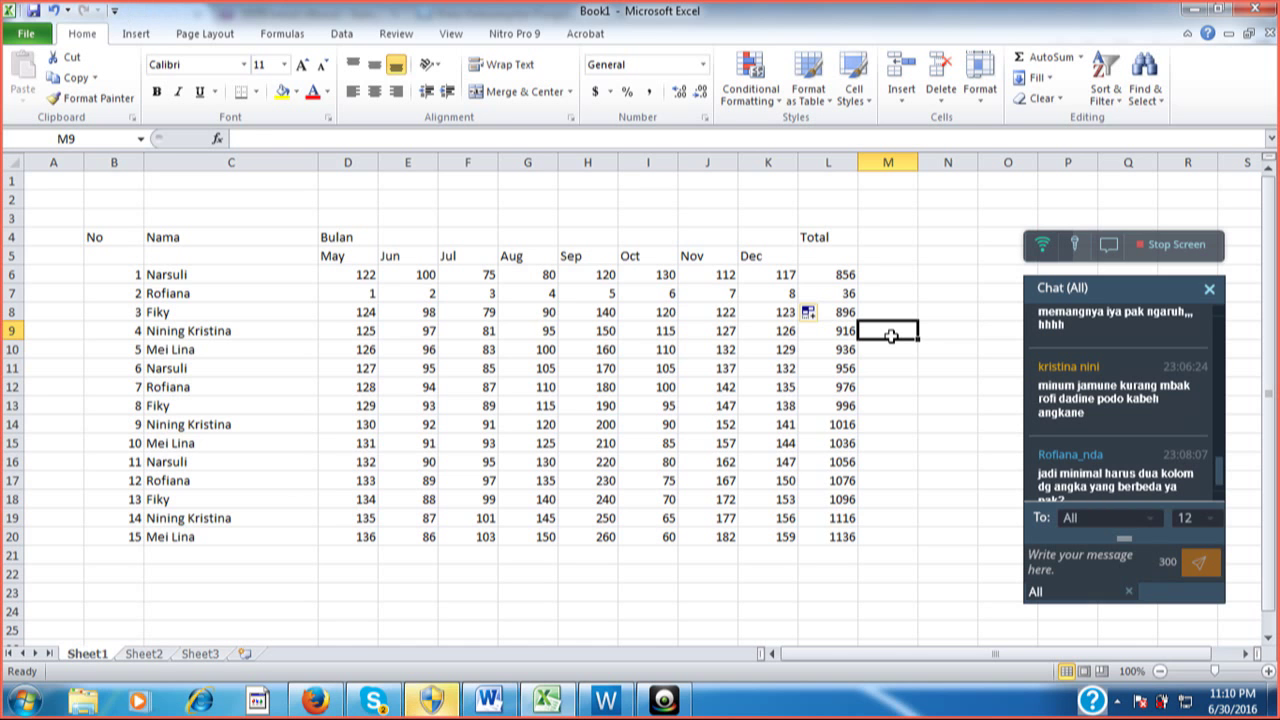
Enter 0 in D6 and D7, then copy the 0 down the May column to D20
key(Left)
key(Left)
key(Left)
key(Left)
key(Left)
key(Left)
key(Left)
key(Left)
key(Left)
key(Up)
key(Up)
key(Up)
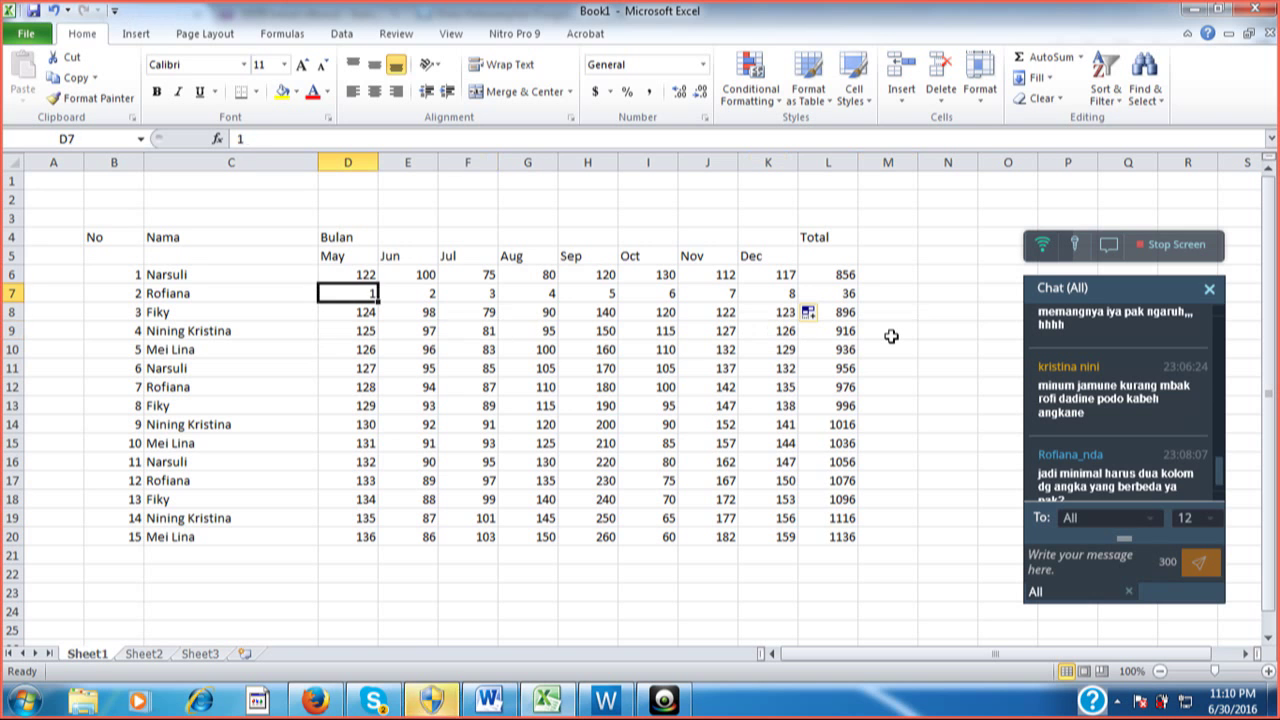
text(0)
key(Return)
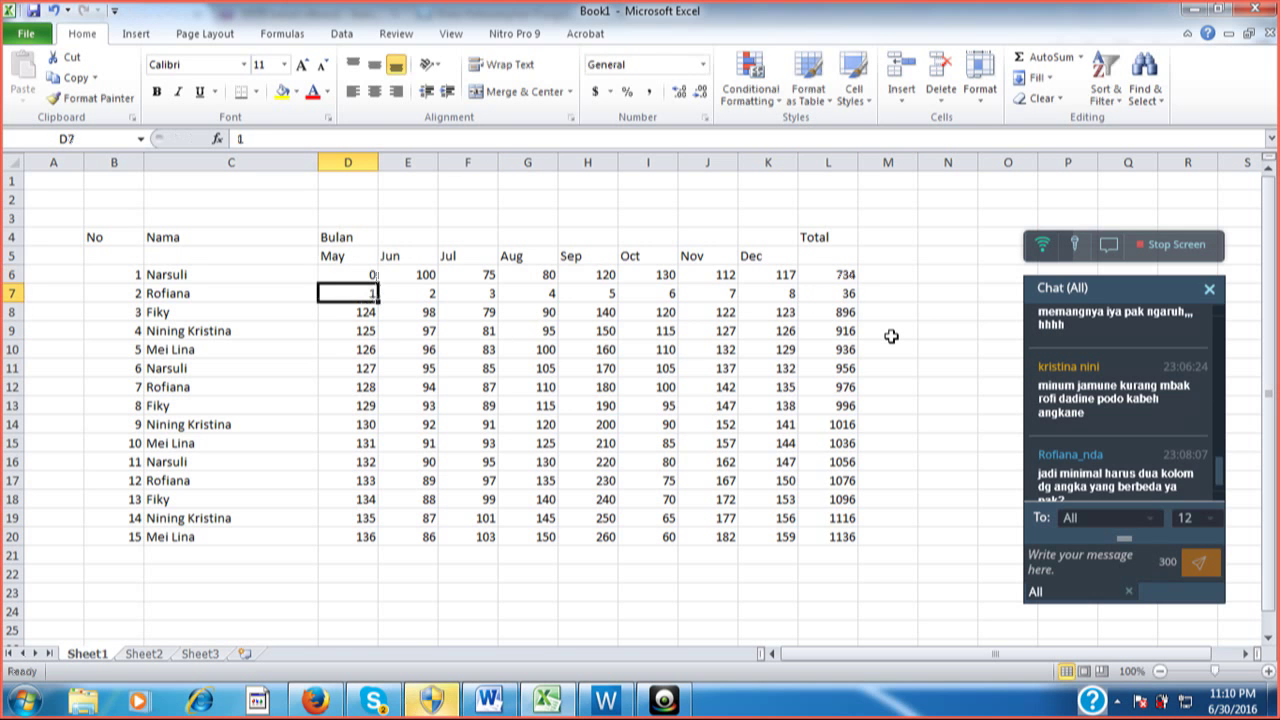
text(0)
key(Return)
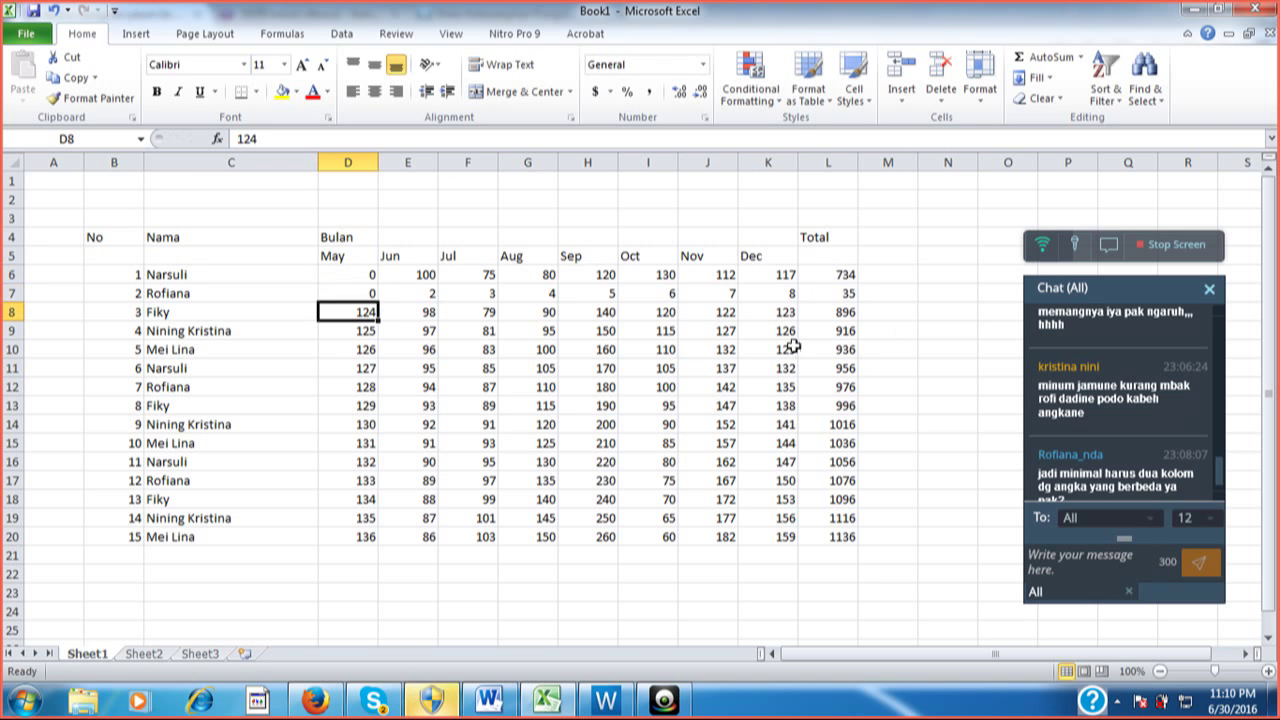
click(341, 299)
drag(378, 302, 392, 550)
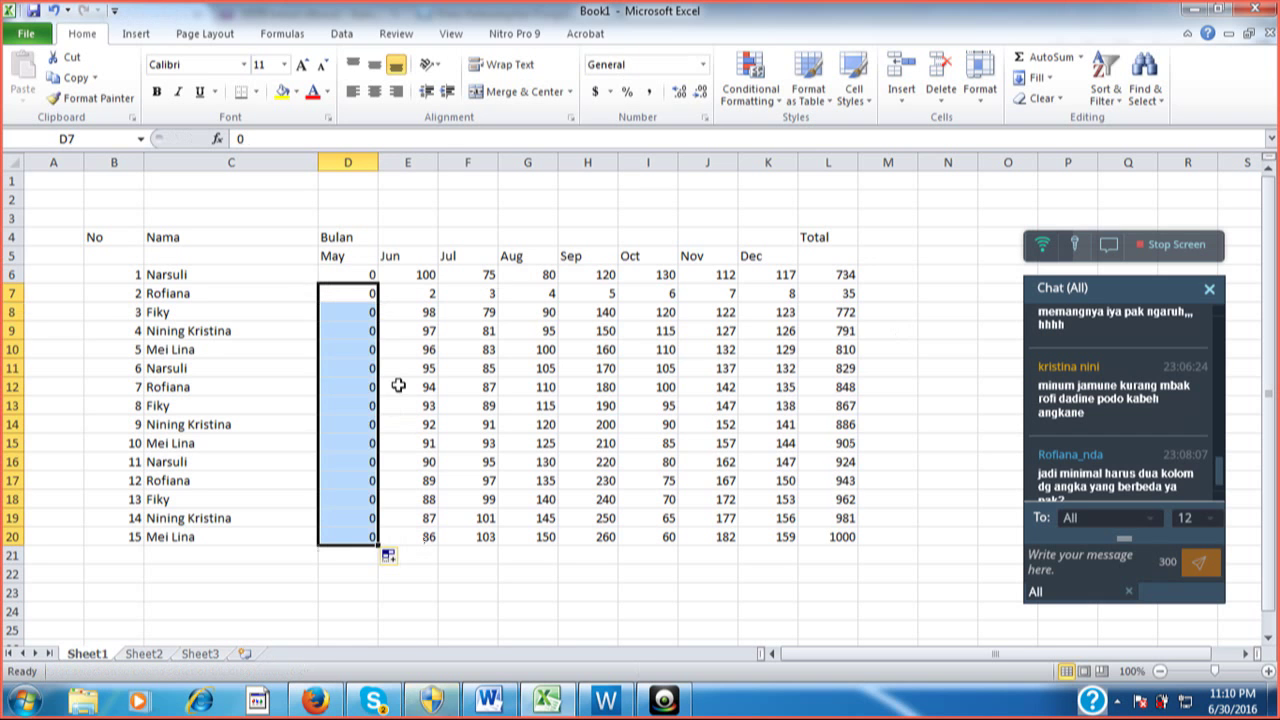
click(370, 276)
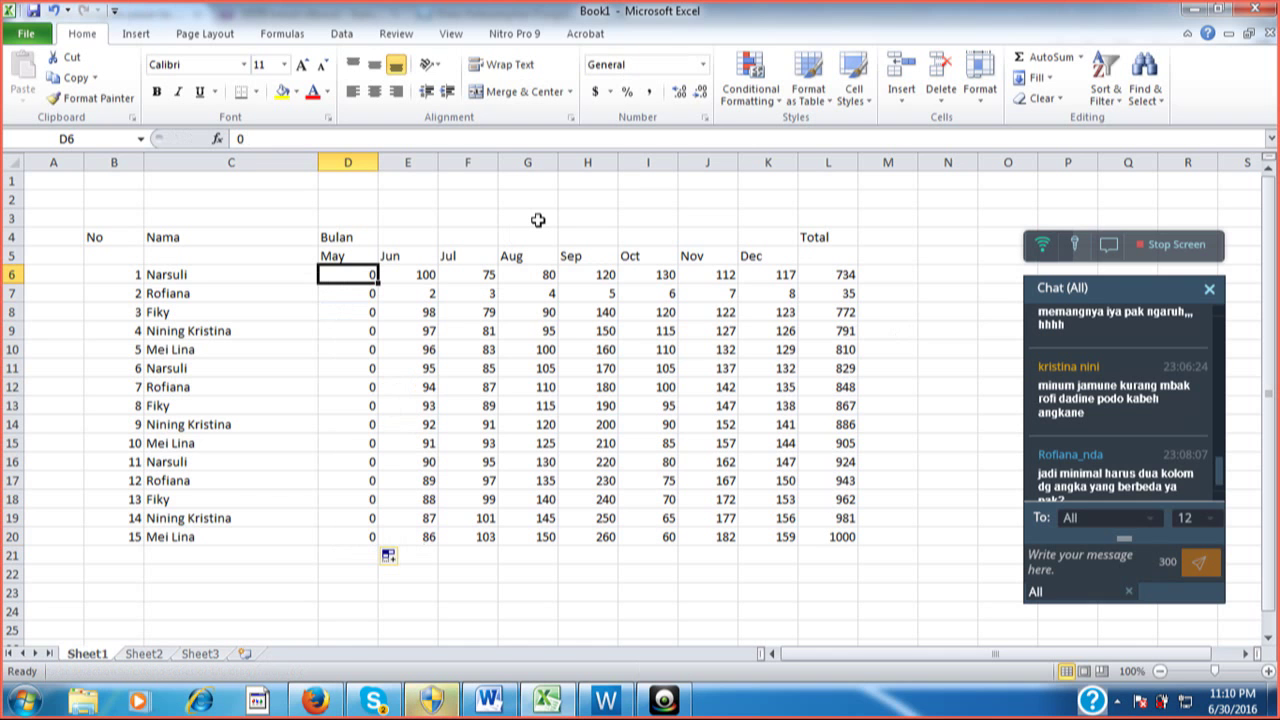
Enter 2 and 4 in D6:D7 and extend the May series to 30 in D20
text(2)
key(Return)
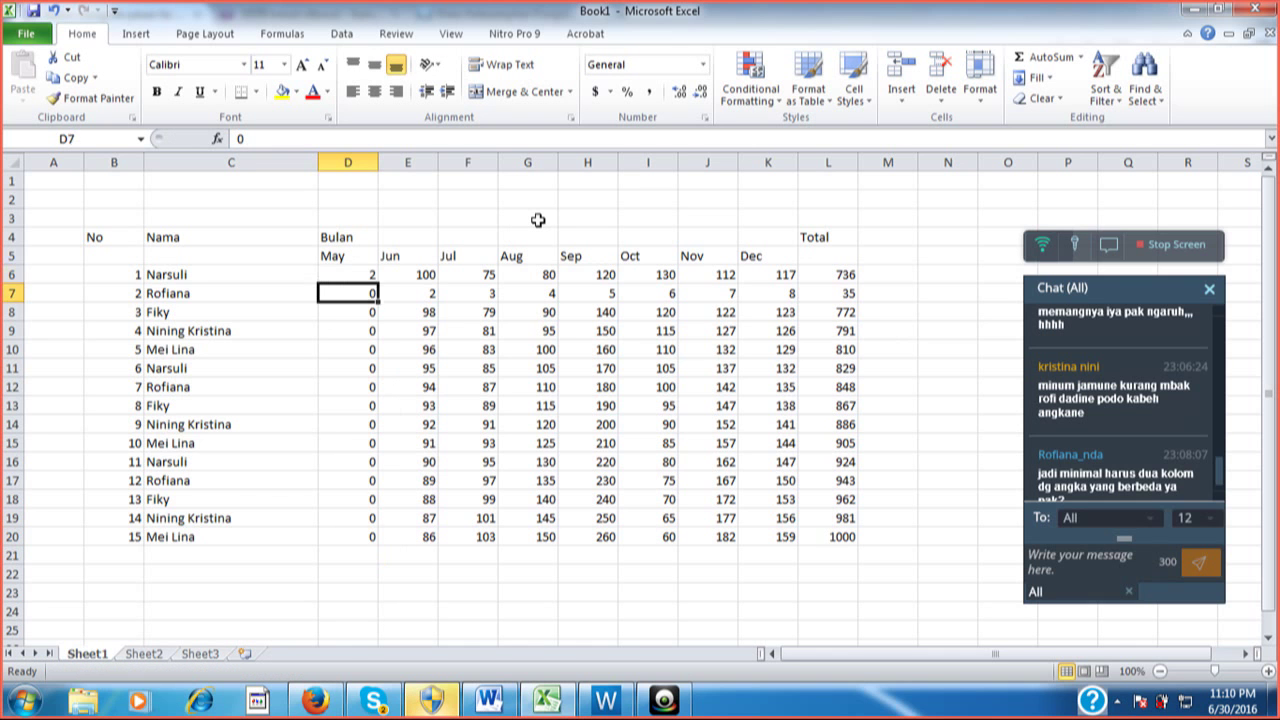
text(3)
key(Return)
key(Up)
text(4)
key(Return)
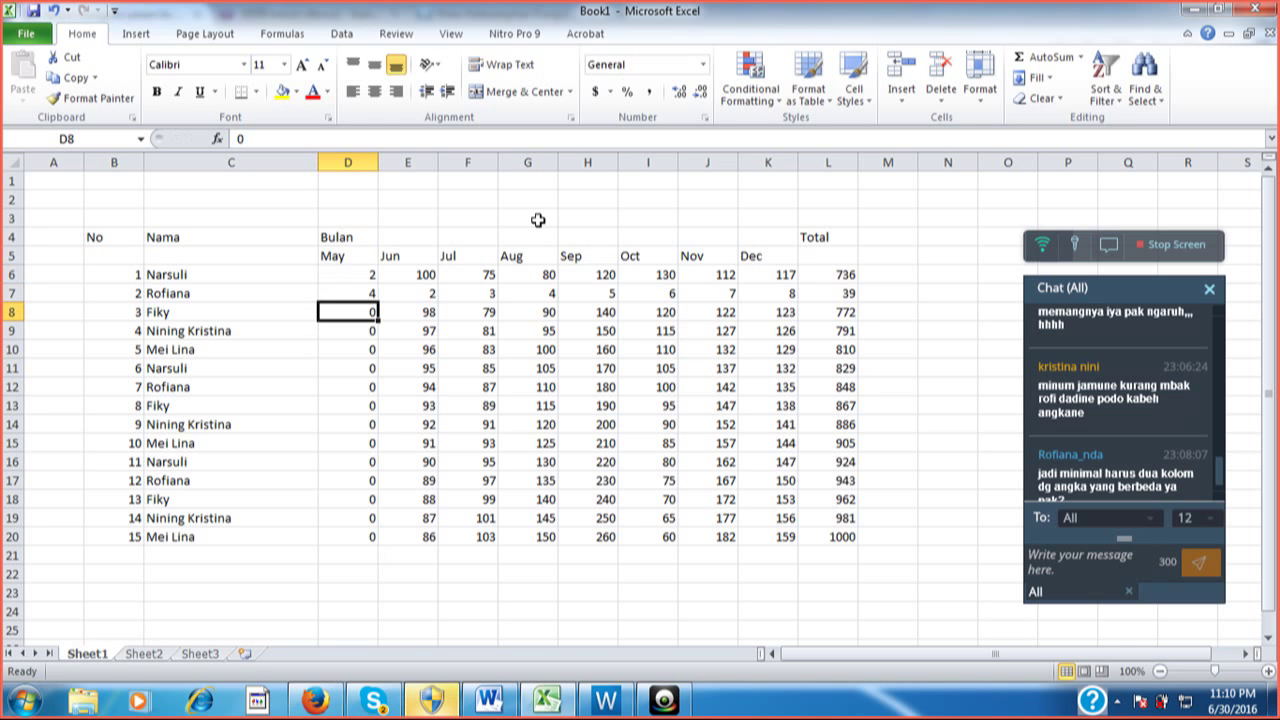
drag(352, 274, 378, 548)
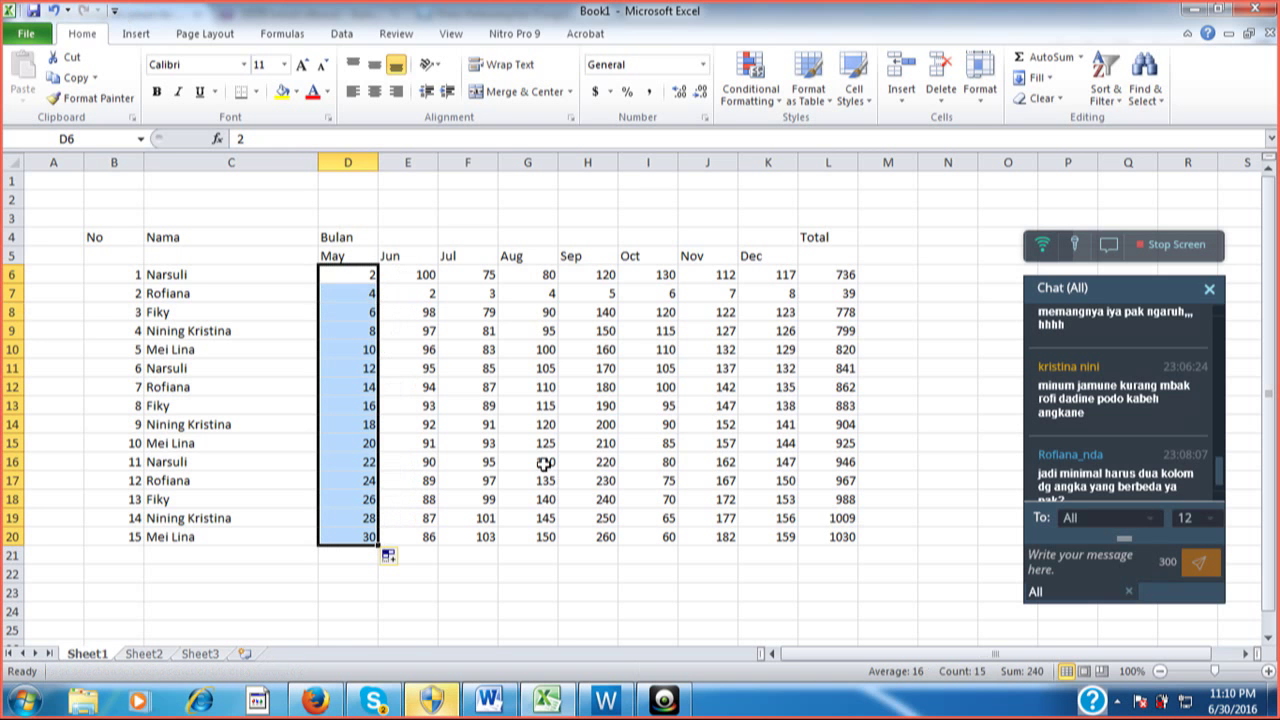
click(475, 462)
Enter 5 and 10 in E6:E7 and extend the Jun series to 75 in E20
click(426, 276)
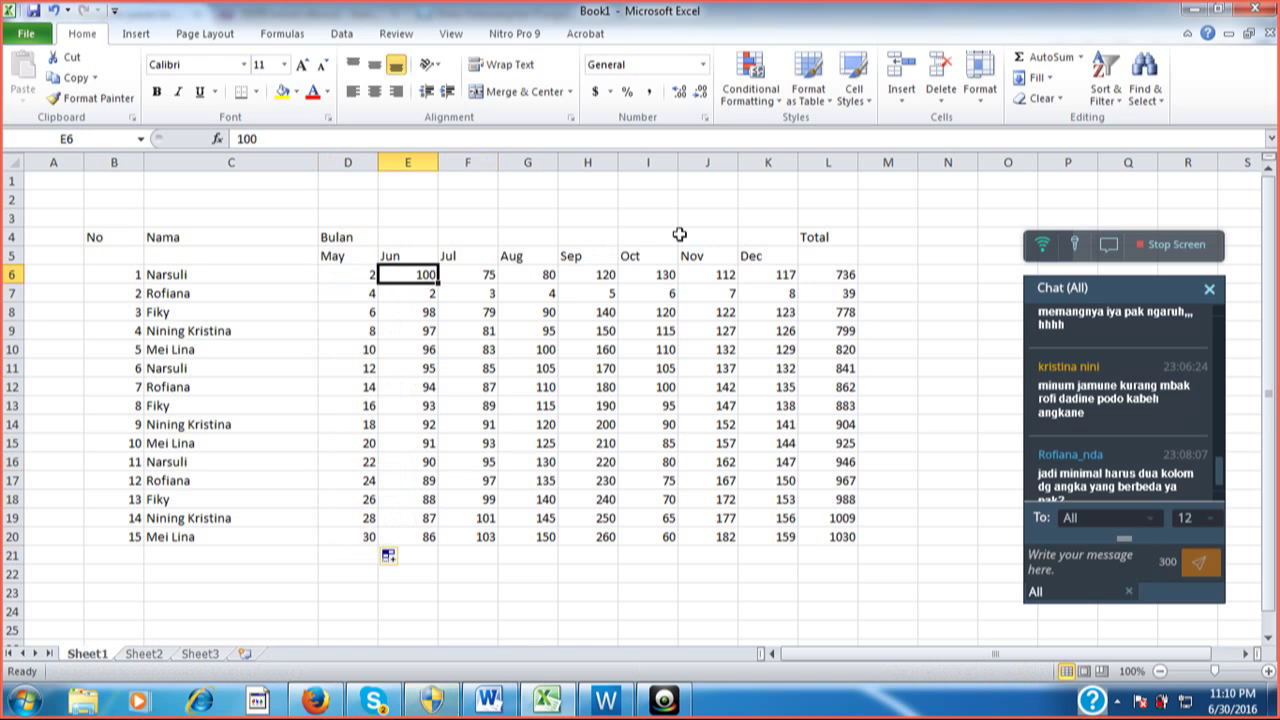
text(5)
key(Return)
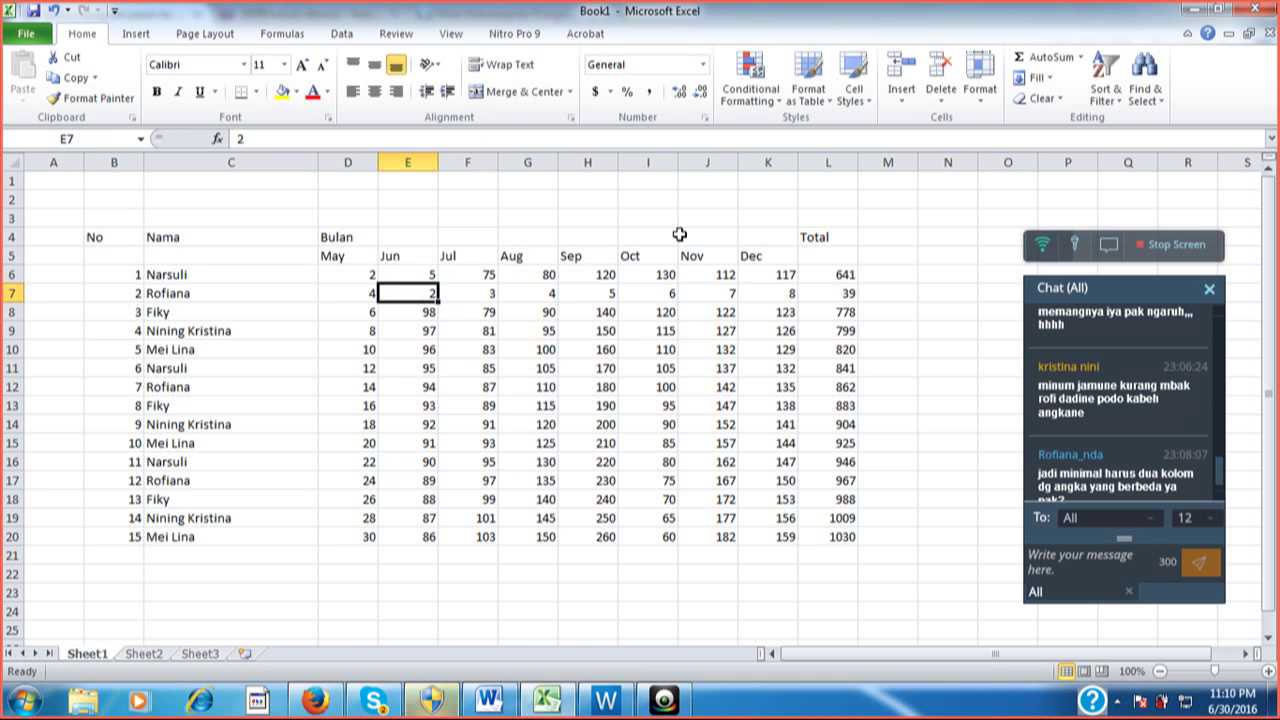
text(10)
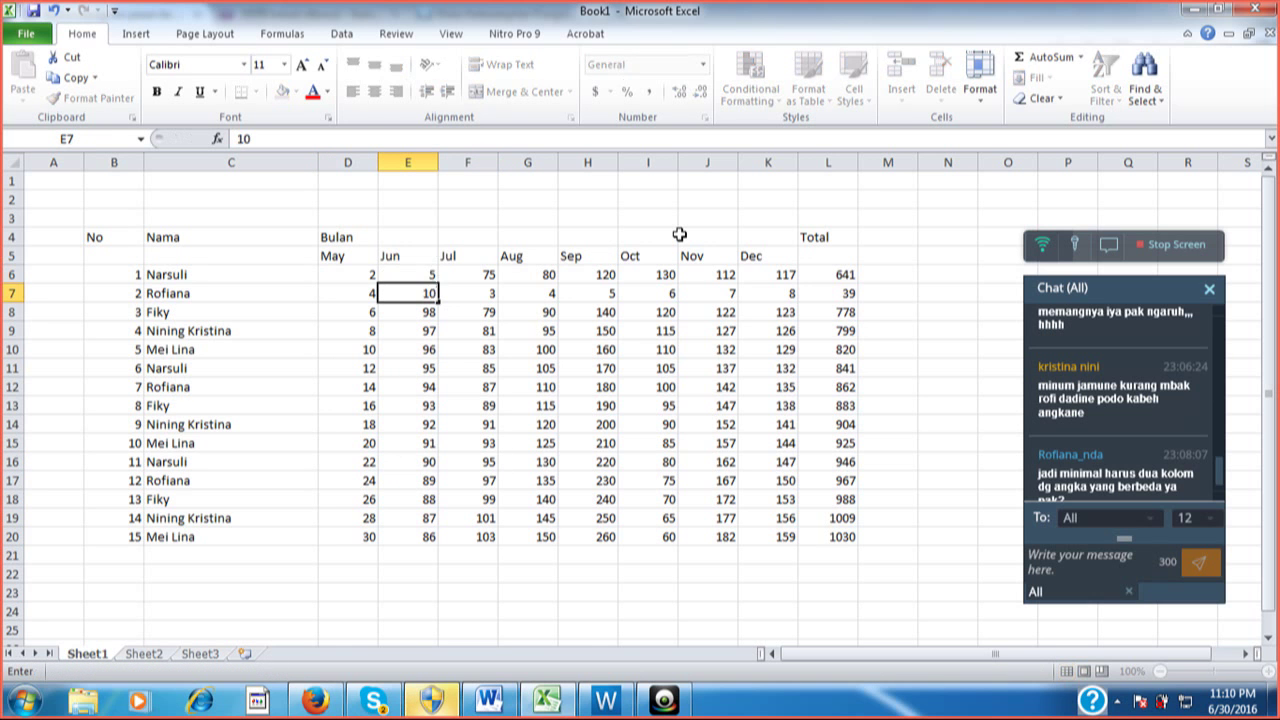
key(Return)
key(Up)
key(Up)
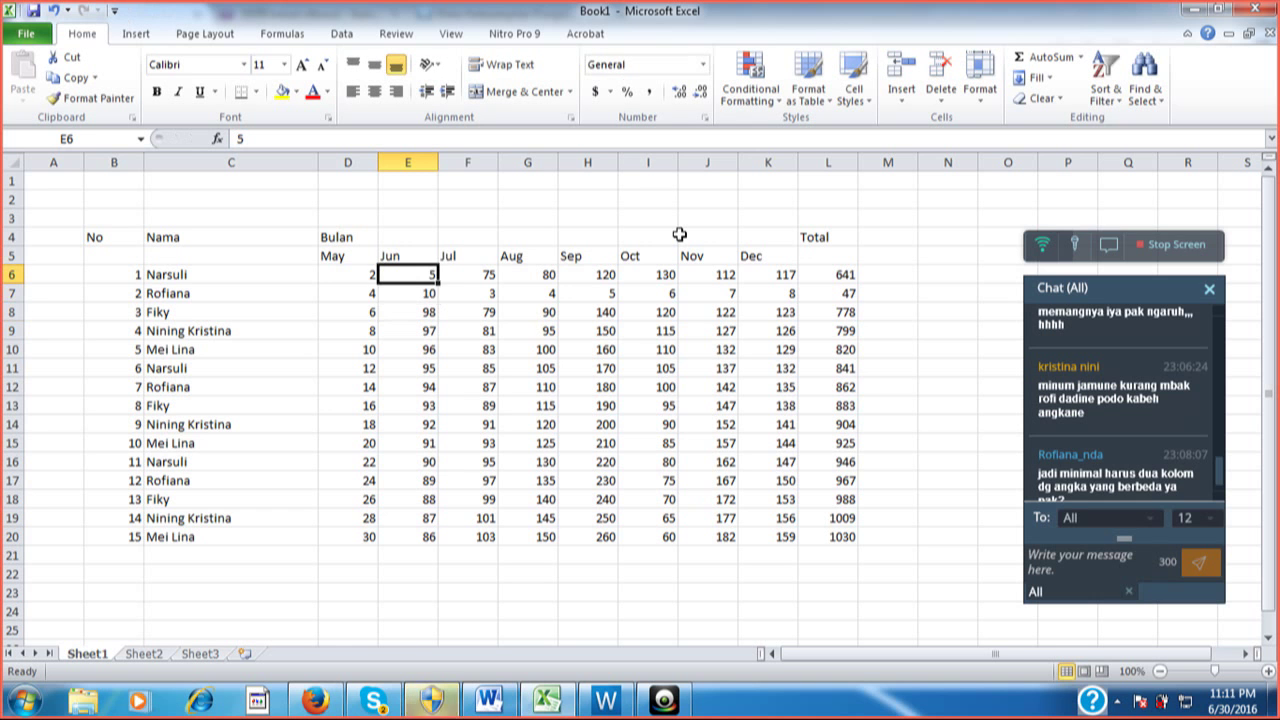
key(shift+Down)
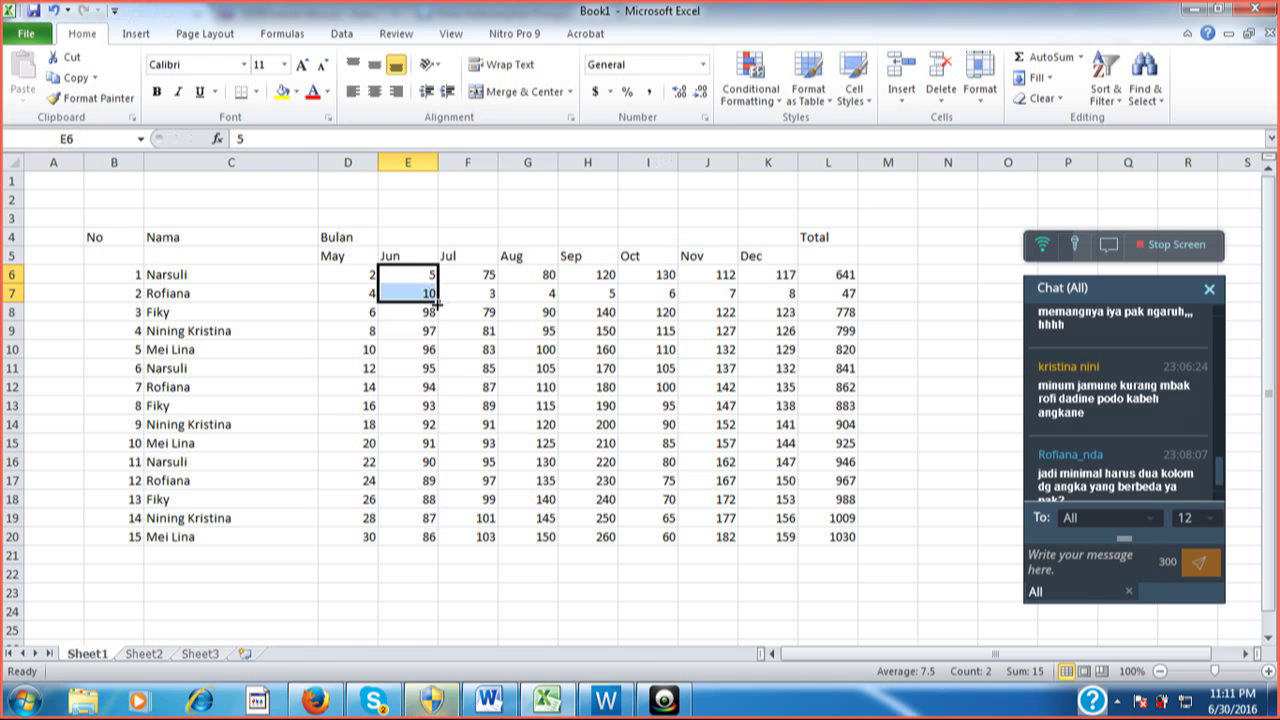
drag(437, 299, 456, 537)
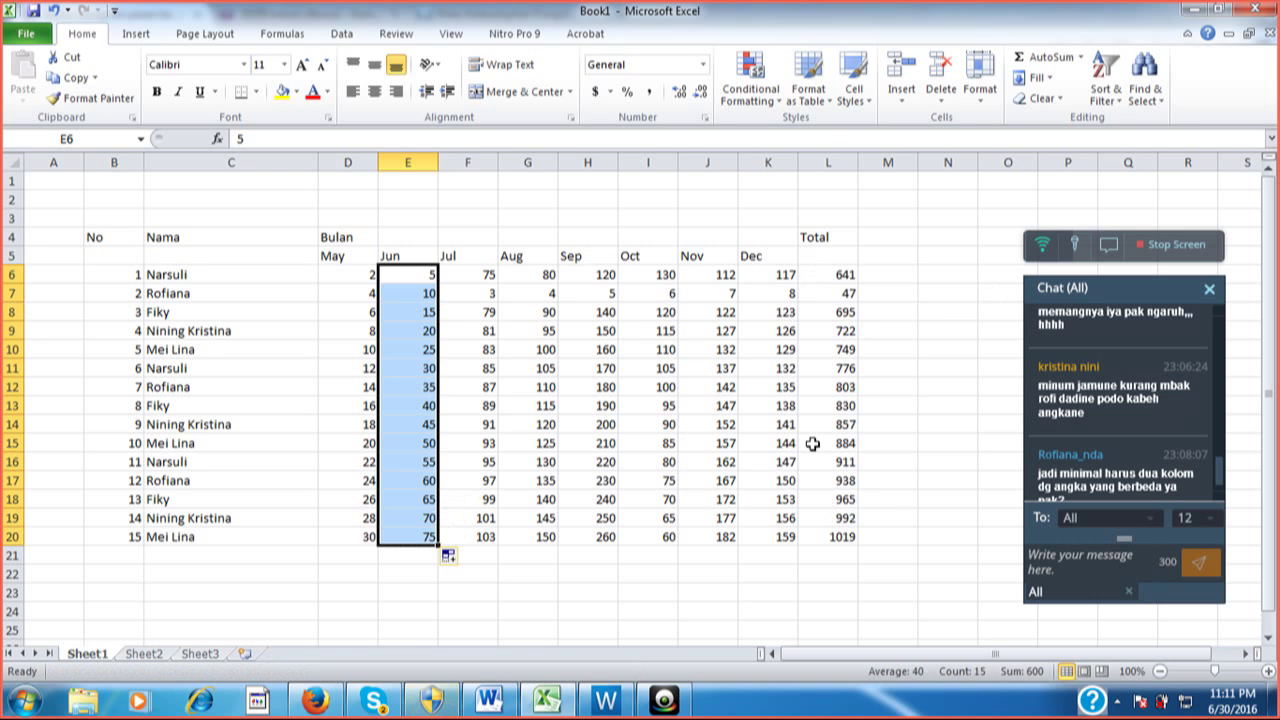
key(Right)
Seed F6:F7 with 75 and 74, then fill Jul down to F20, counting down to 61
text(75)
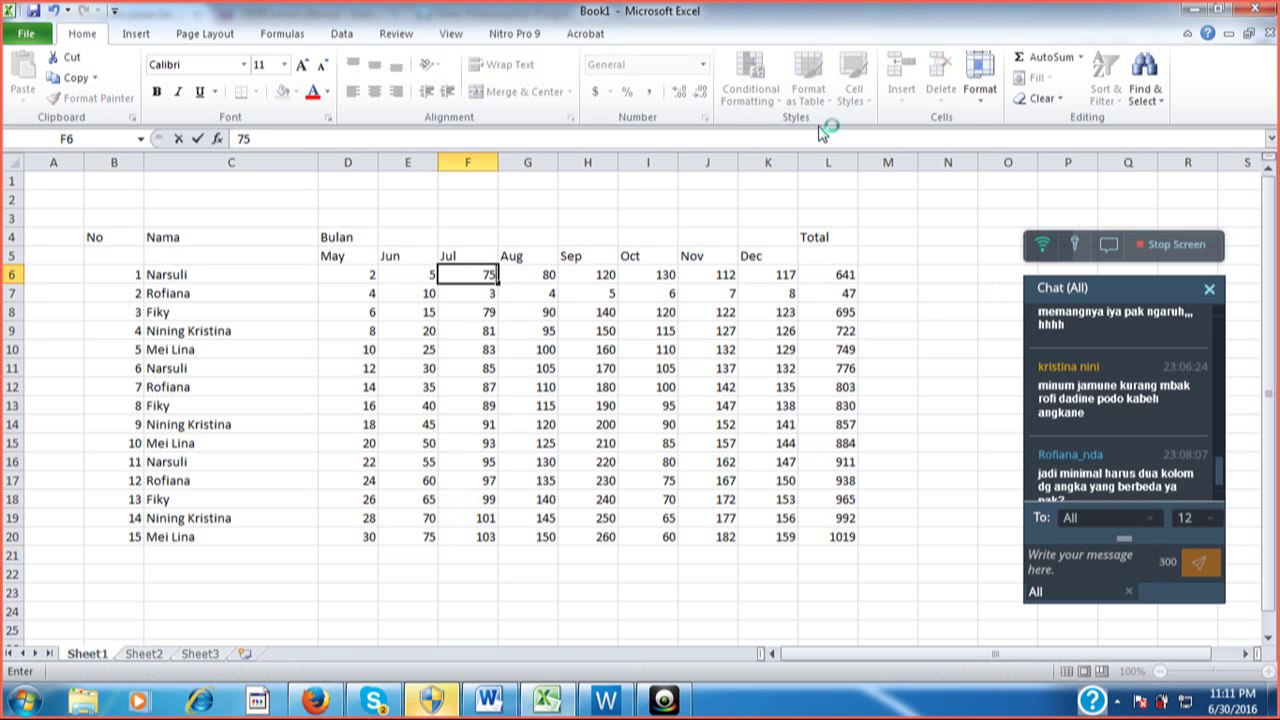
key(Return)
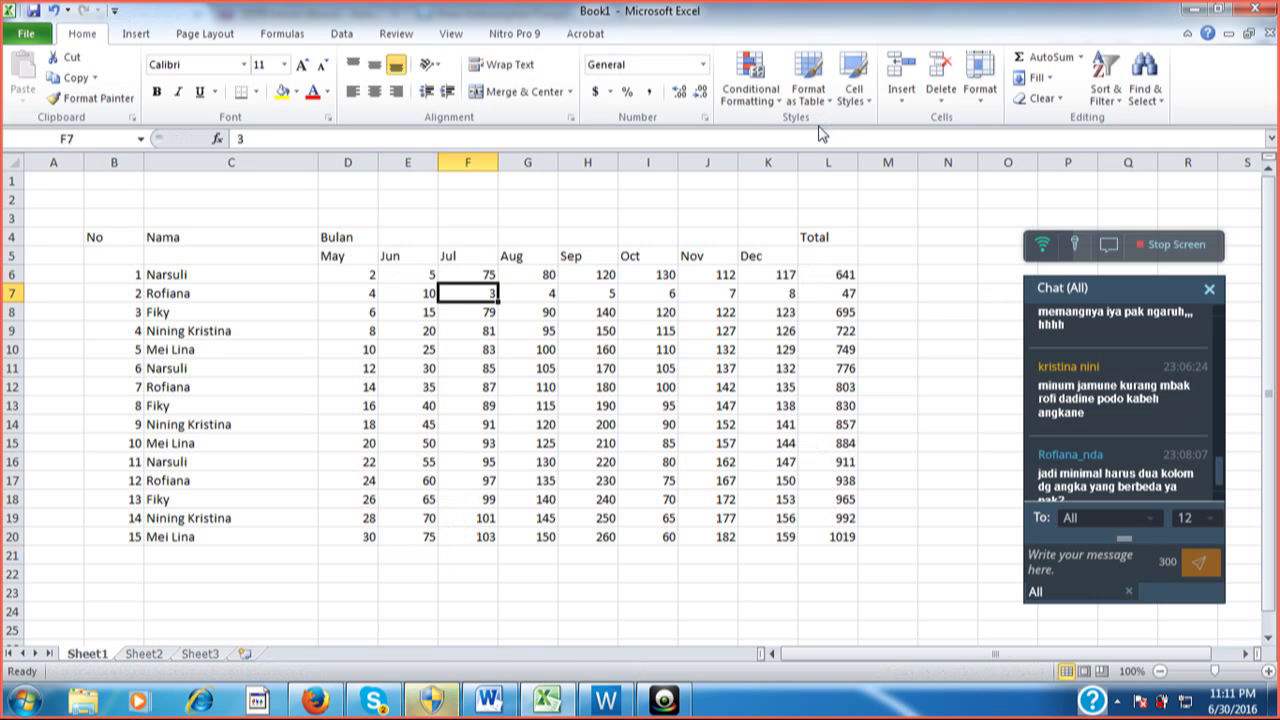
text(74)
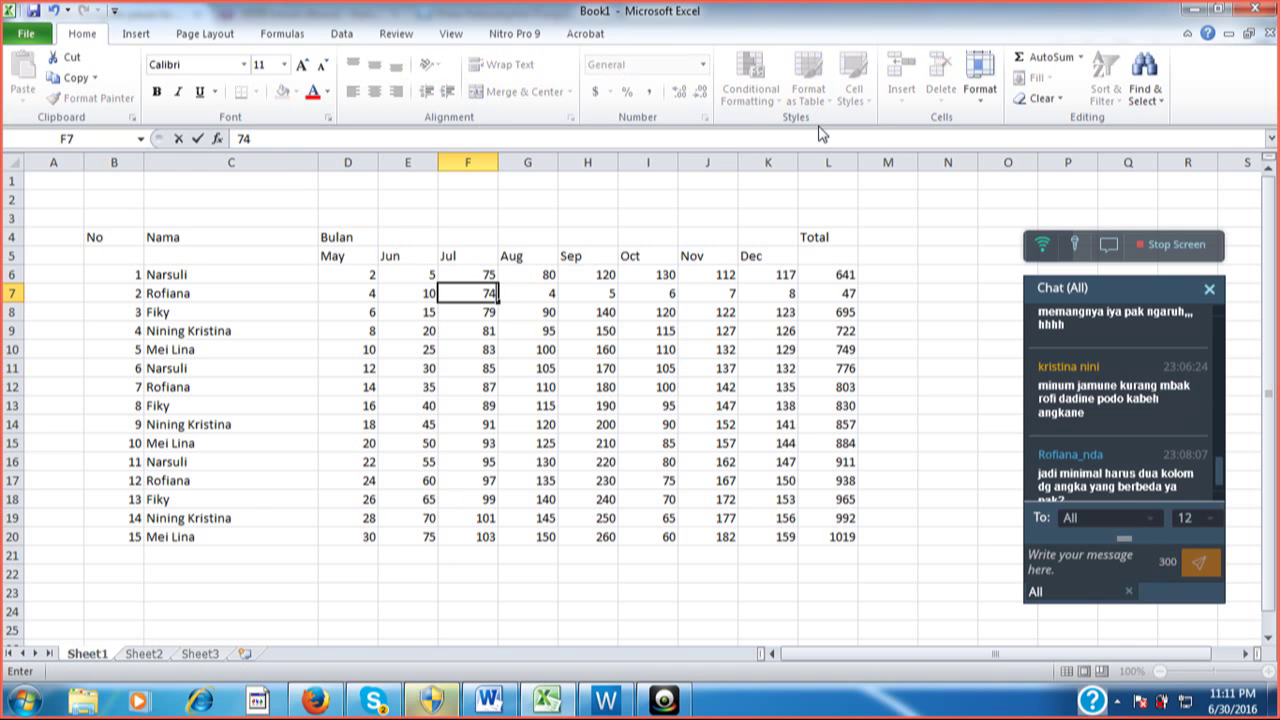
key(Return)
key(Up)
key(Up)
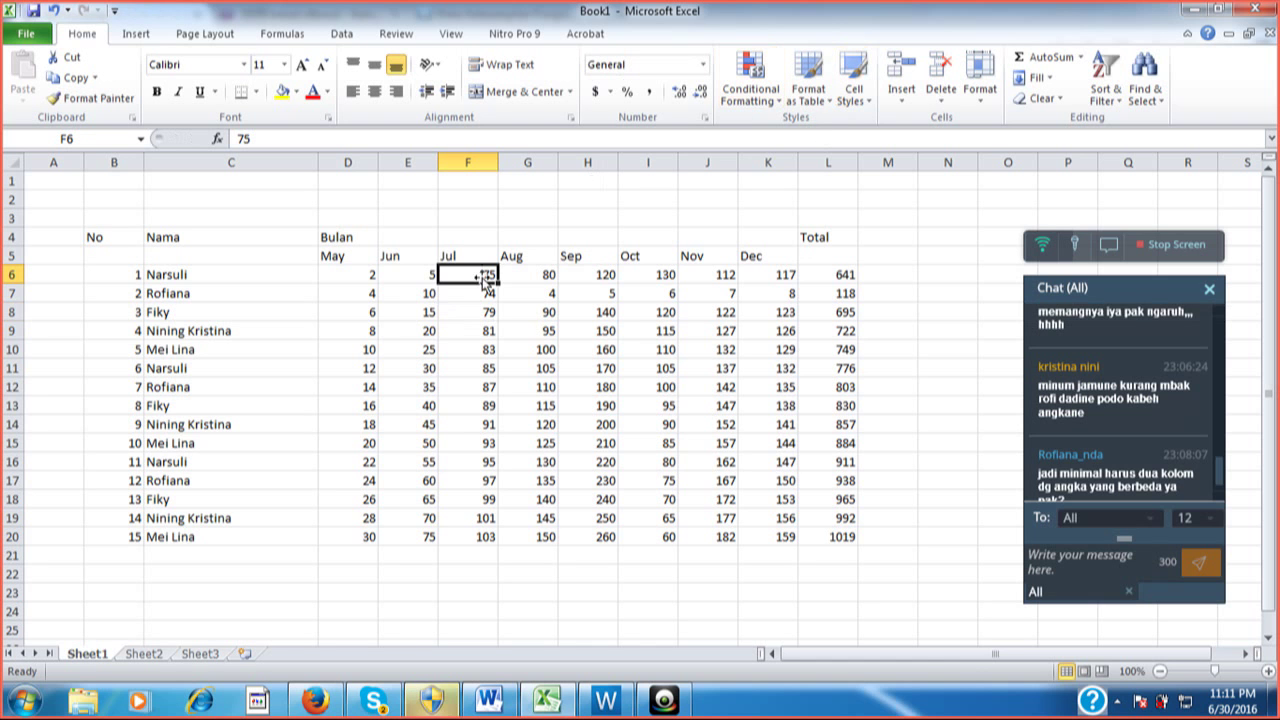
drag(486, 277, 490, 286)
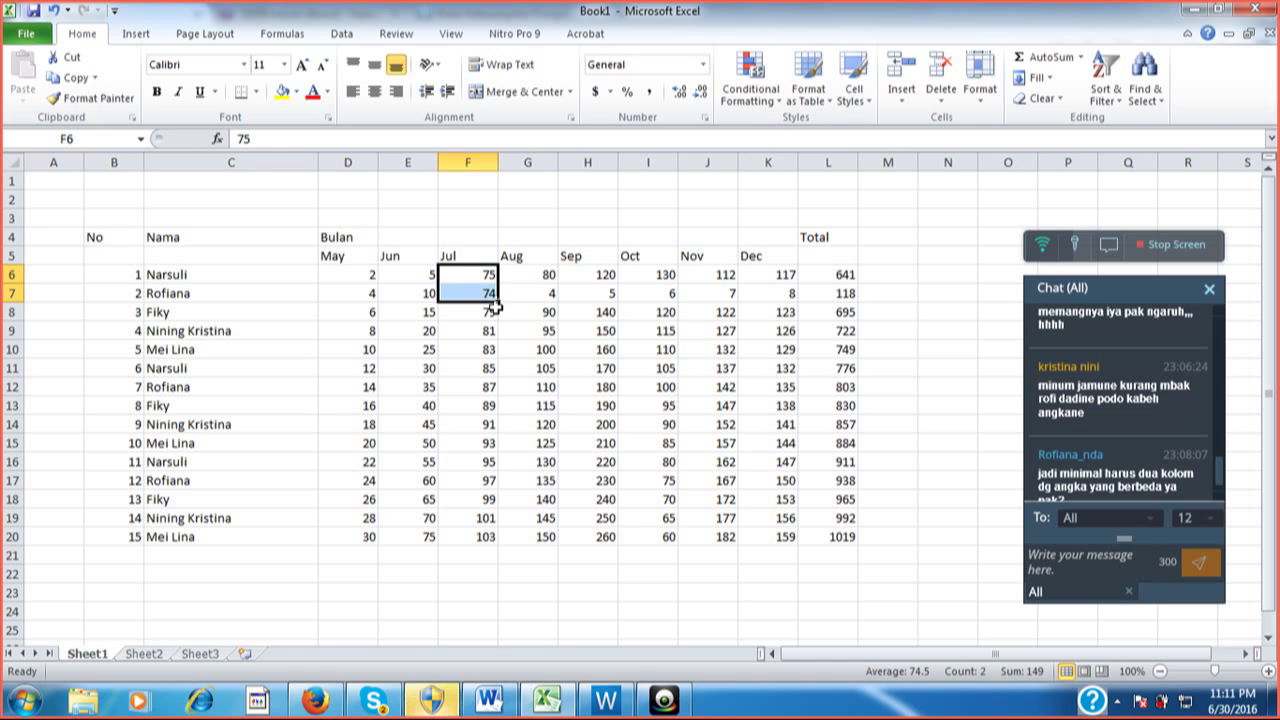
drag(495, 307, 507, 537)
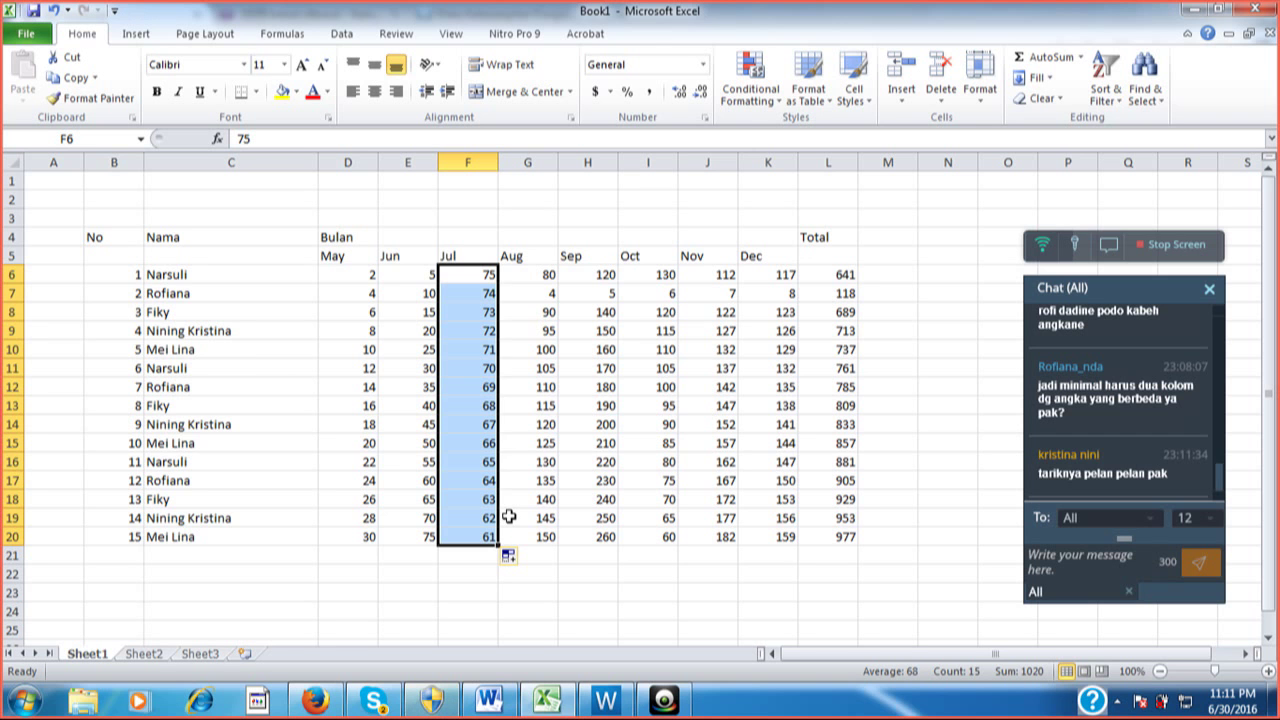
Put 75 in G7 below 80 and fill Aug down to G20, falling by fives to 10
click(546, 289)
click(535, 275)
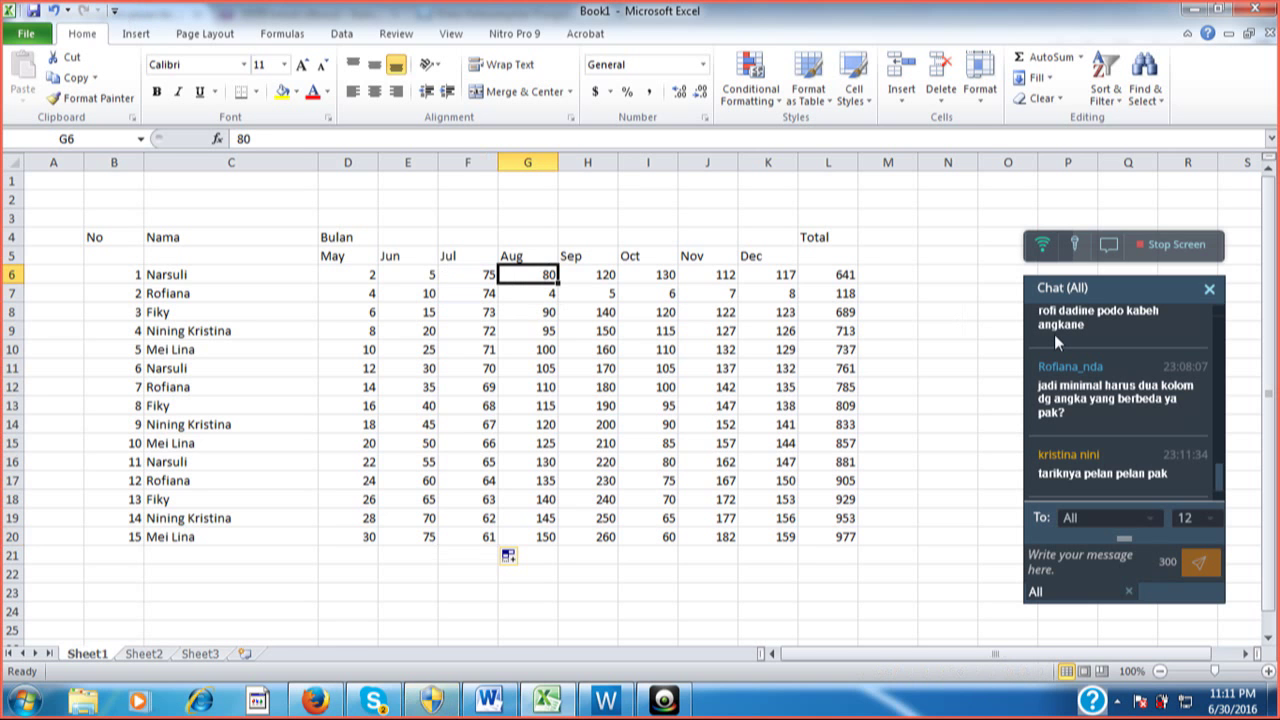
key(Down)
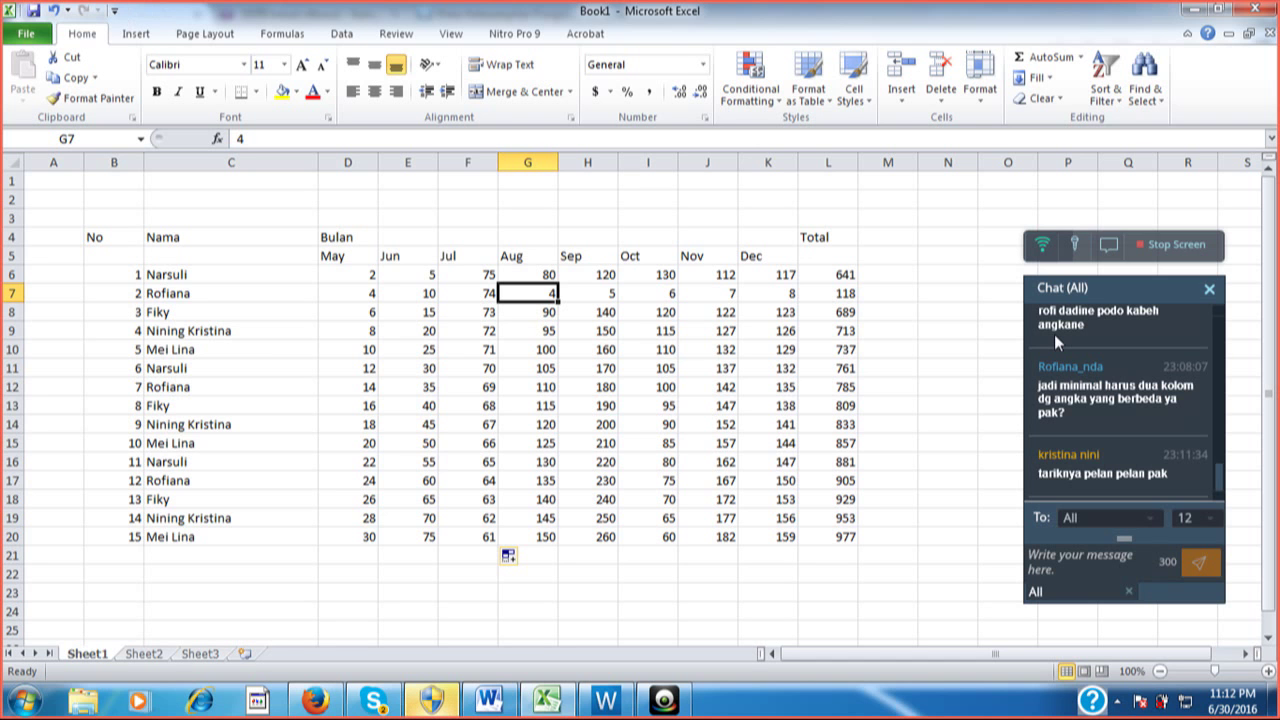
text(75)
key(Return)
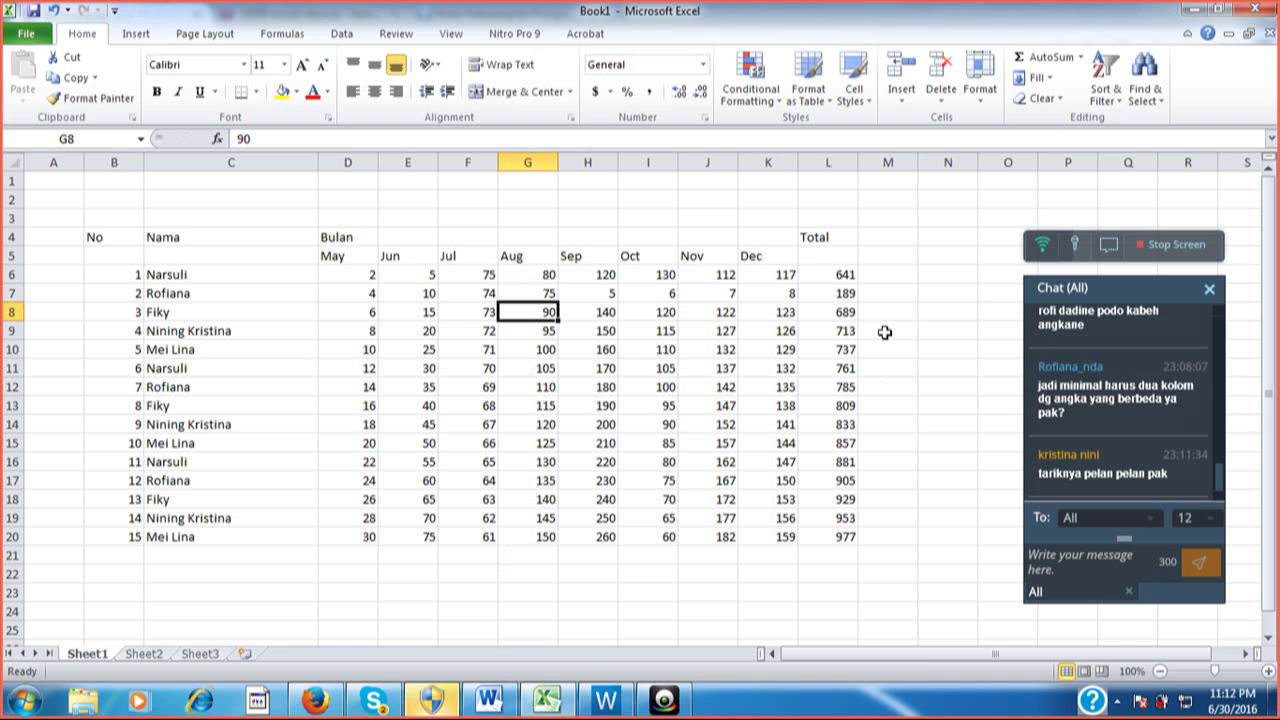
drag(528, 274, 560, 297)
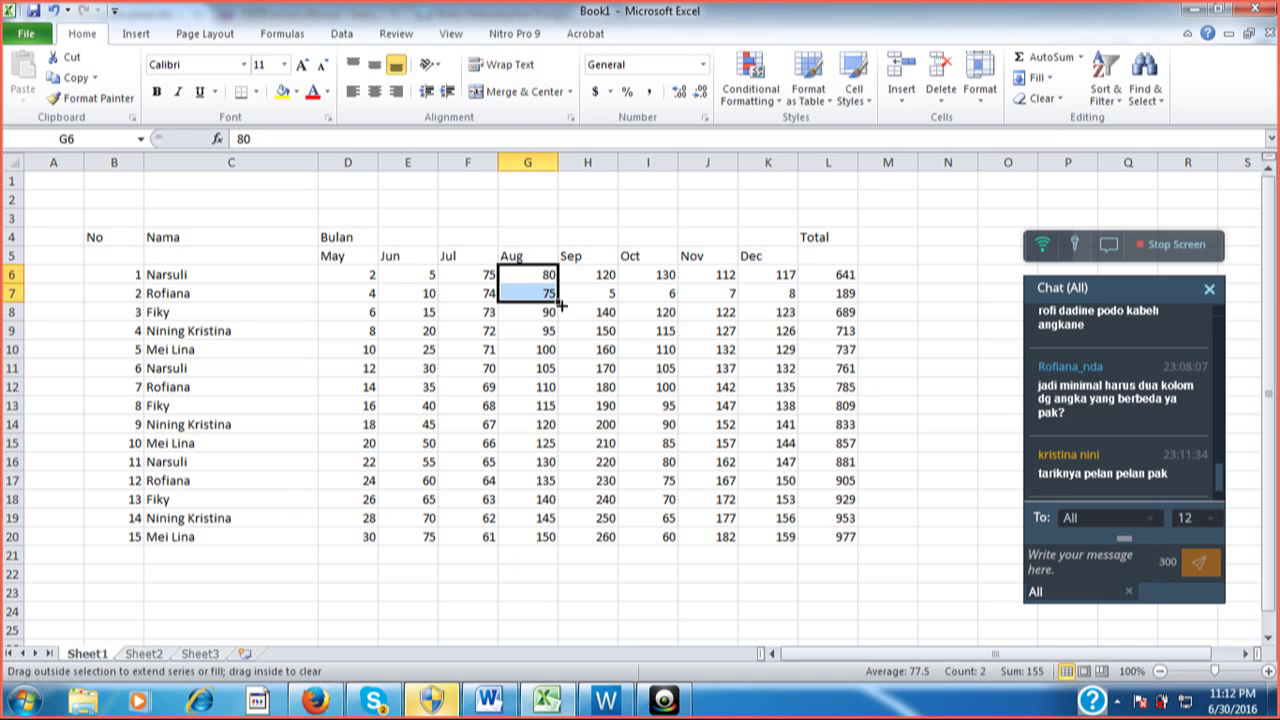
drag(562, 306, 557, 541)
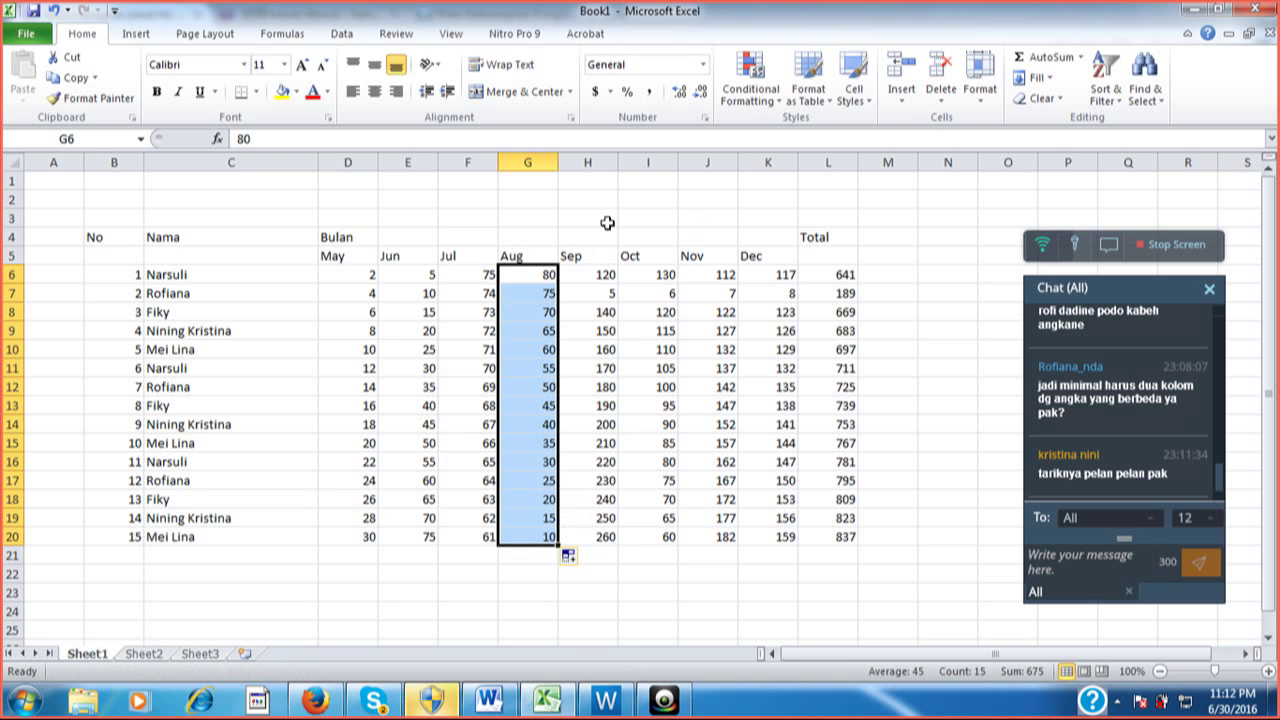
Put 110 in H7 below 120 and fill Sep down to H20, dropping by tens to -20
click(608, 221)
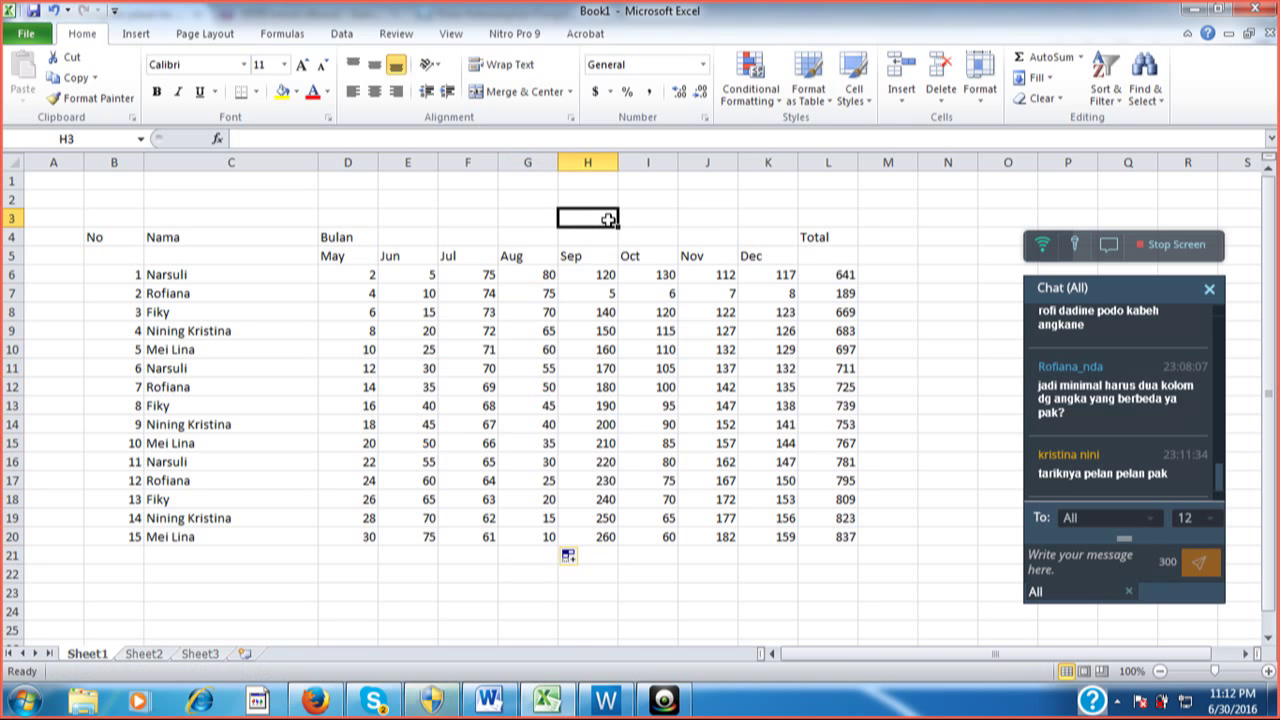
click(592, 279)
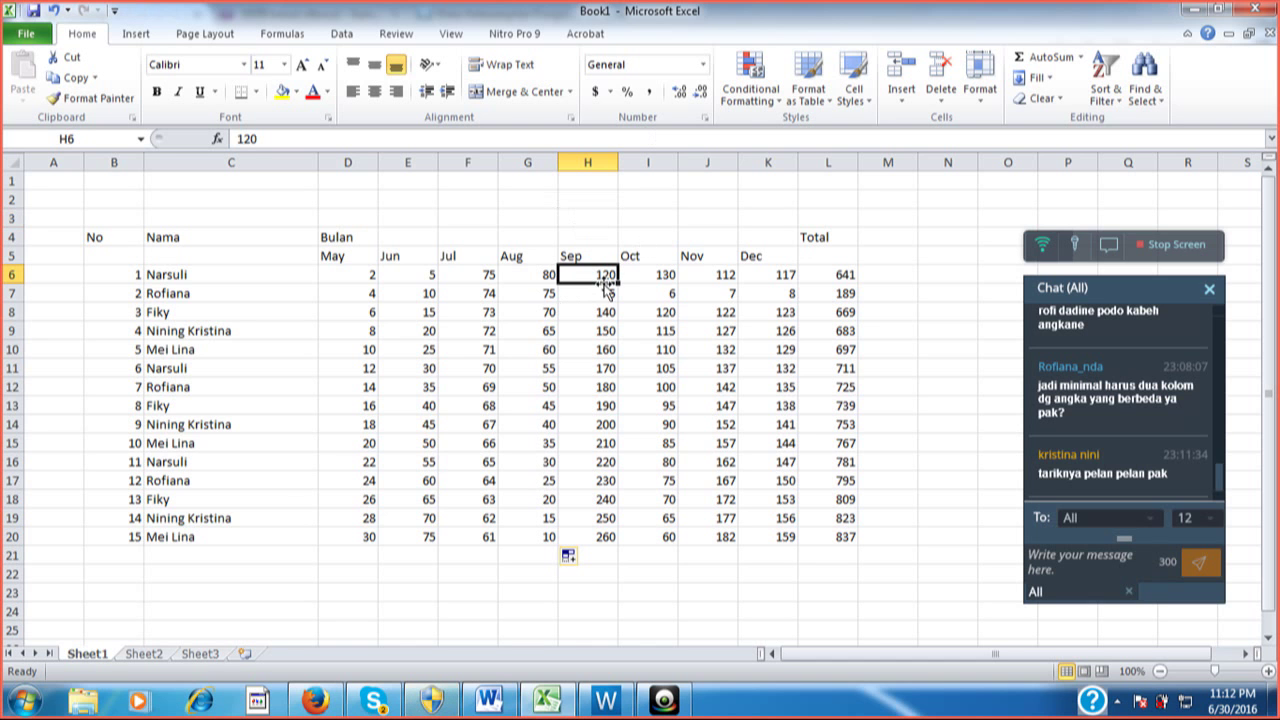
key(Down)
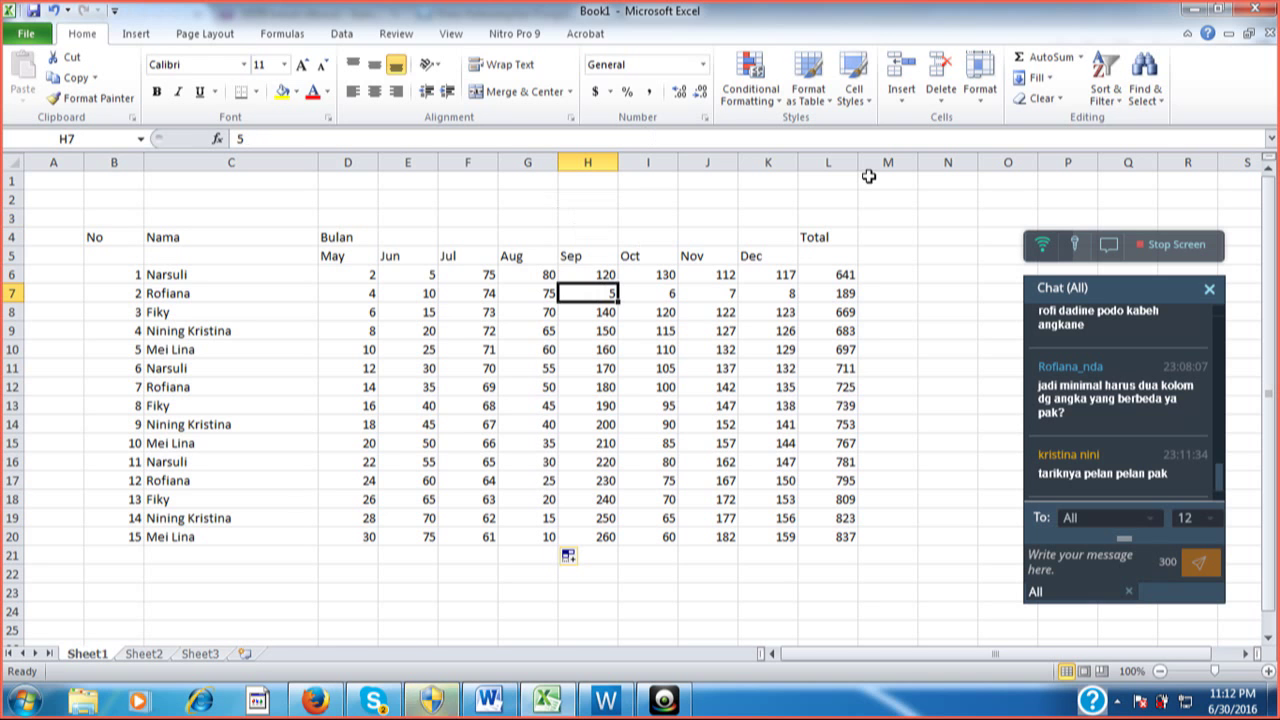
text(110)
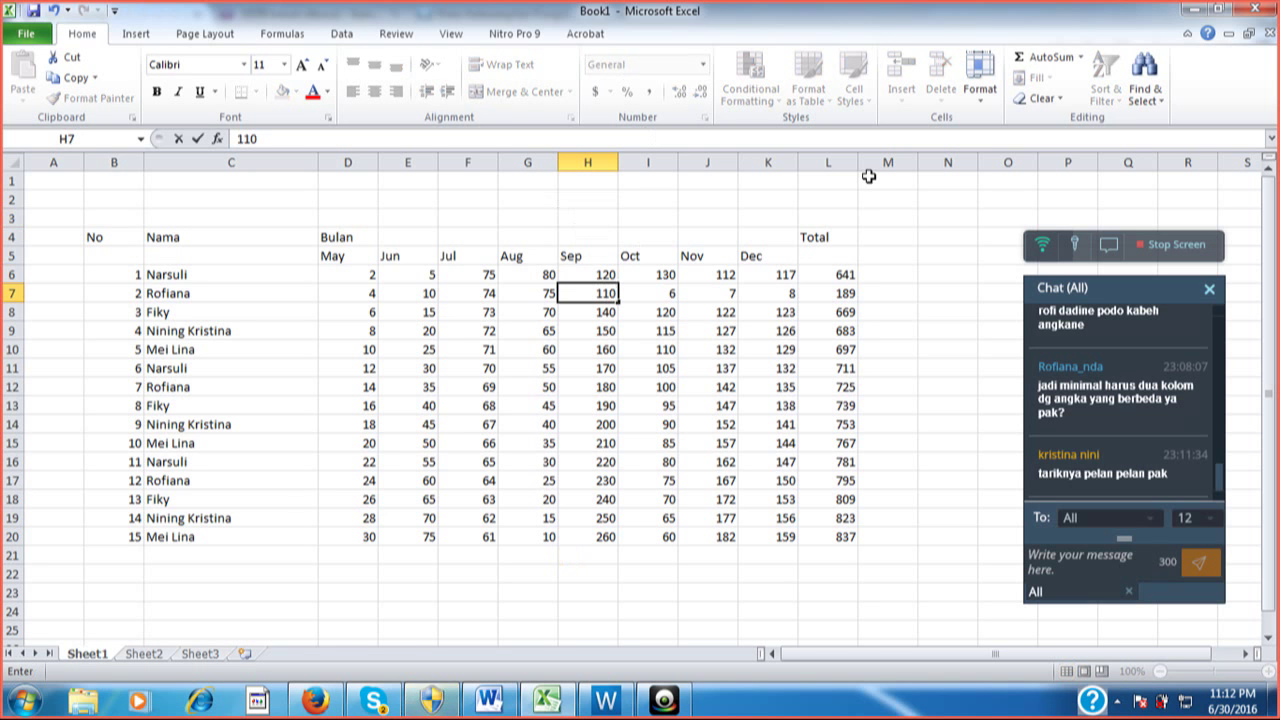
key(Return)
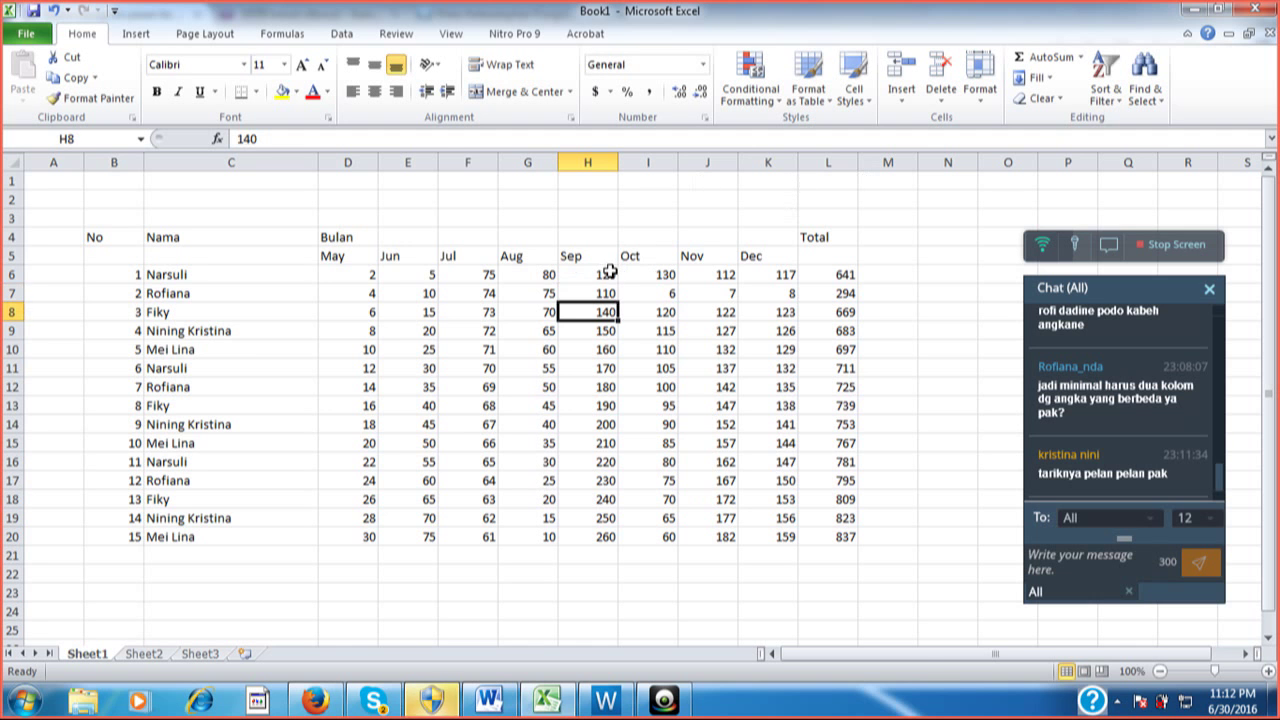
drag(609, 270, 625, 300)
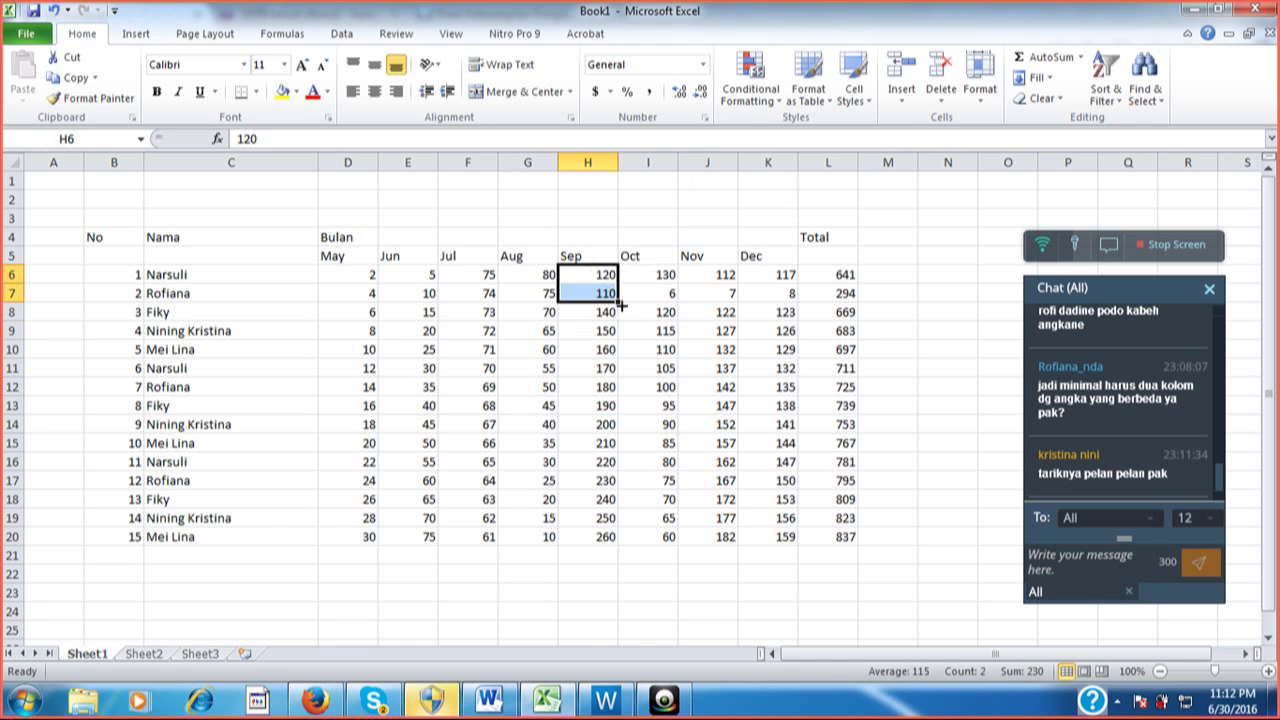
drag(621, 306, 626, 540)
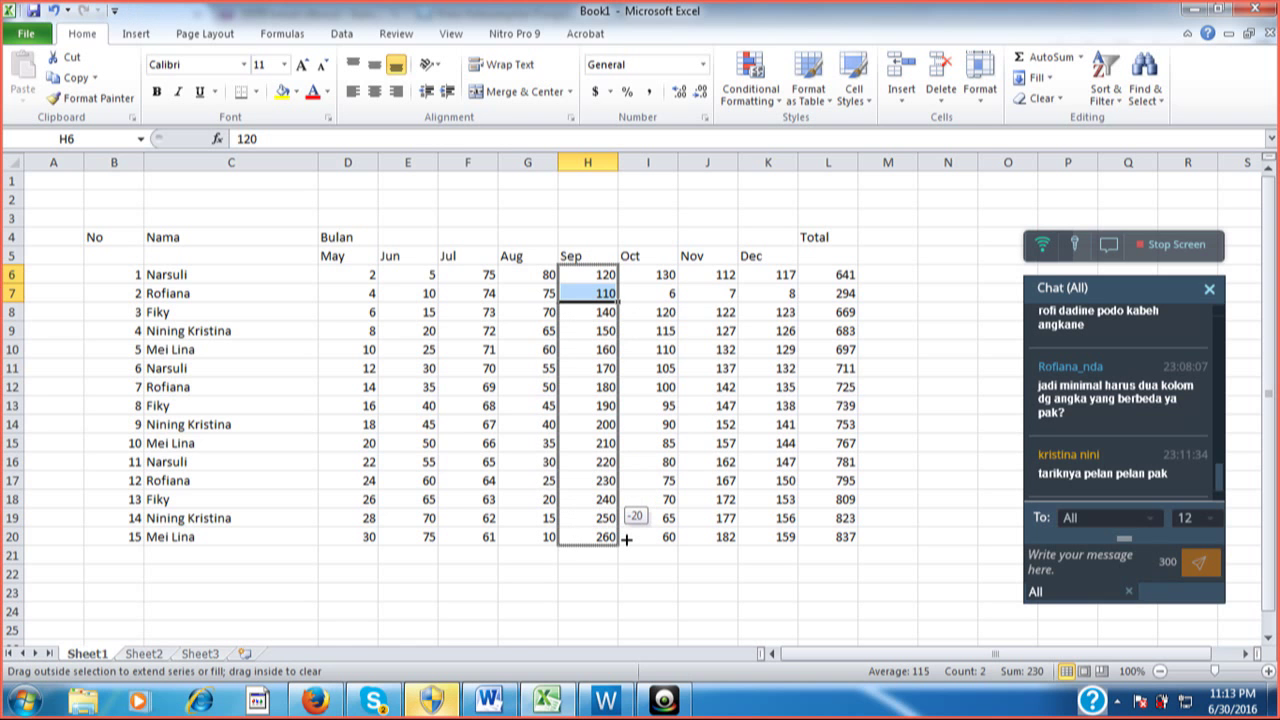
drag(626, 540, 626, 540)
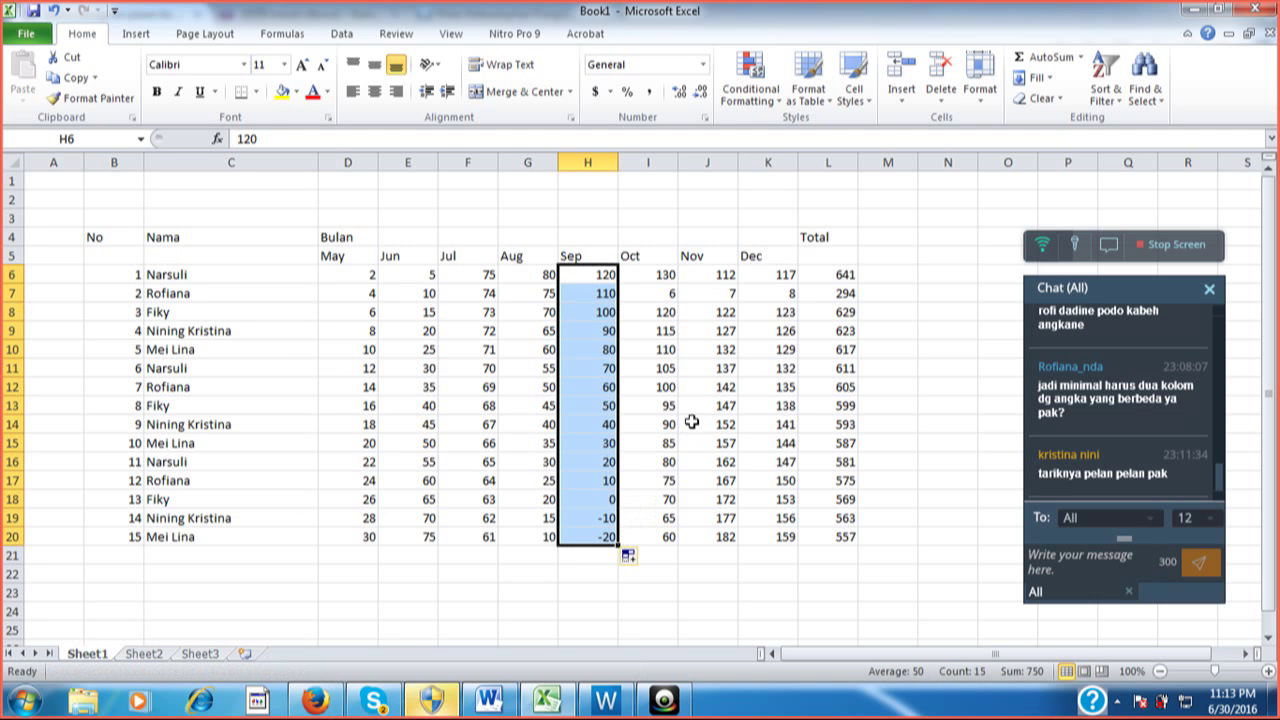
click(600, 520)
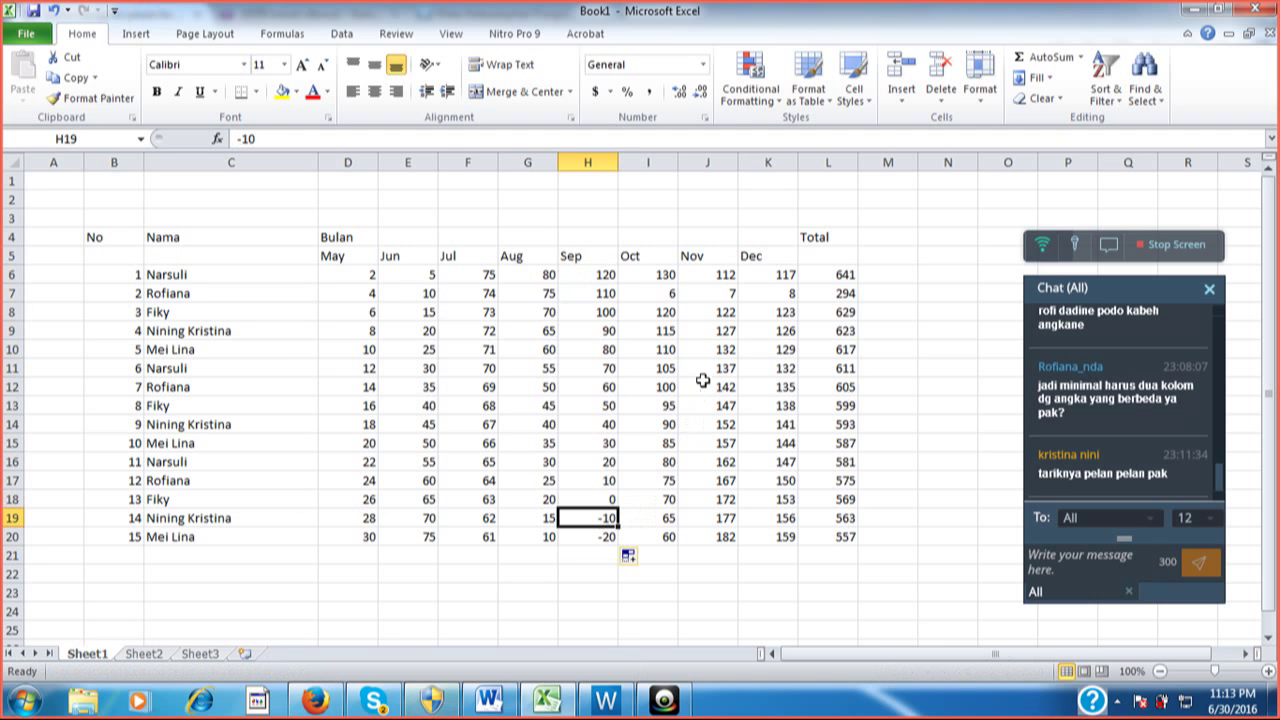
Replace the negative Sep values in H19 and H20 with 0
text(0)
key(Return)
text(0)
key(Return)
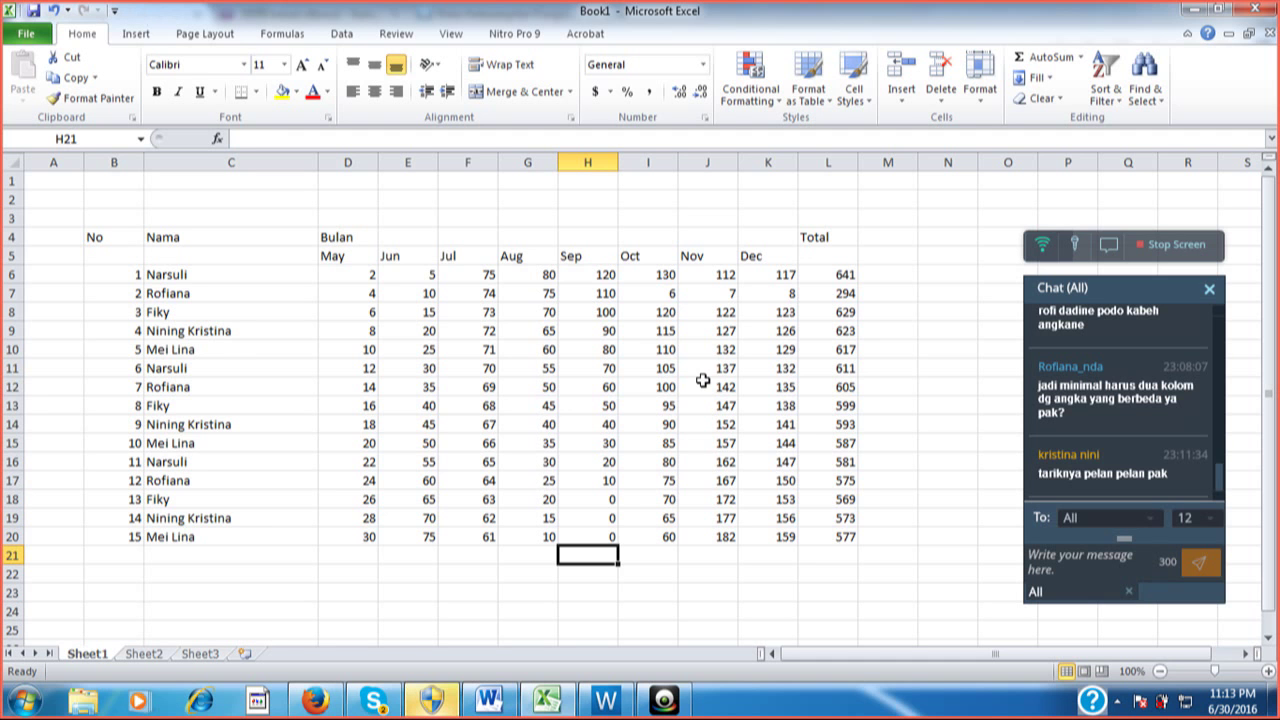
Put 113 in J7 below 112 and fill Nov down to J20, rising by ones to 126
double_click(731, 274)
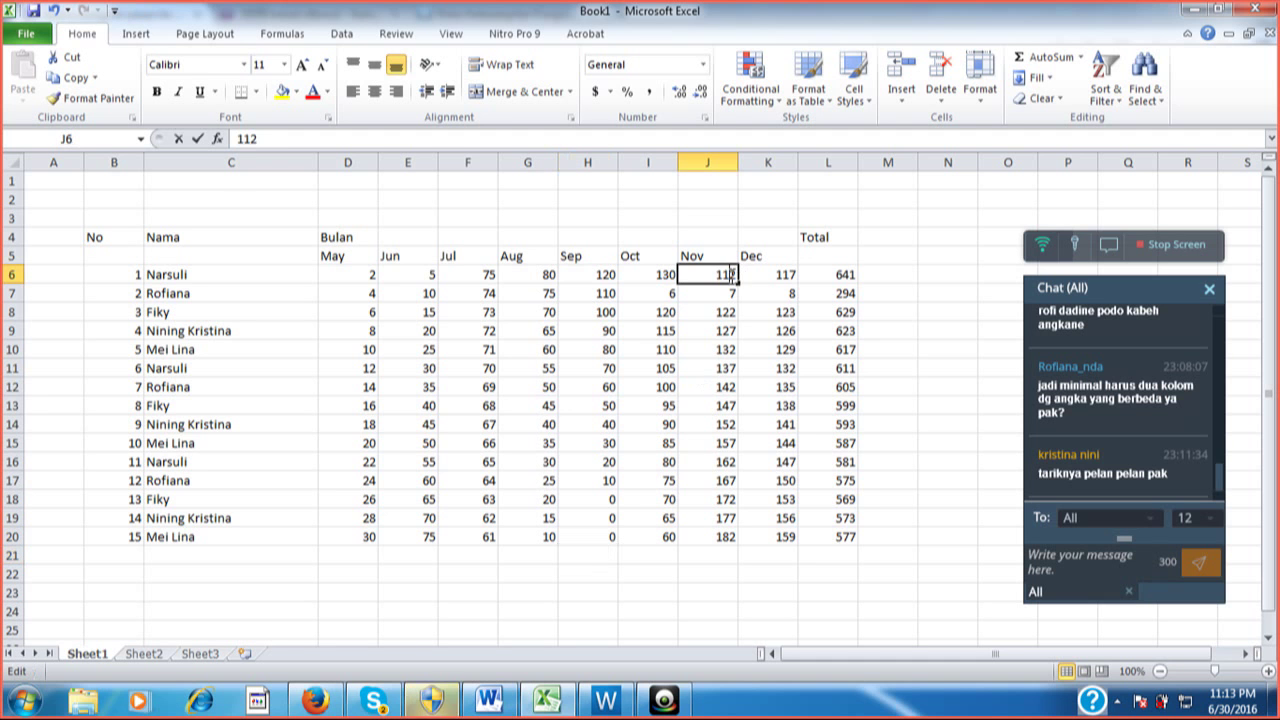
key(Return)
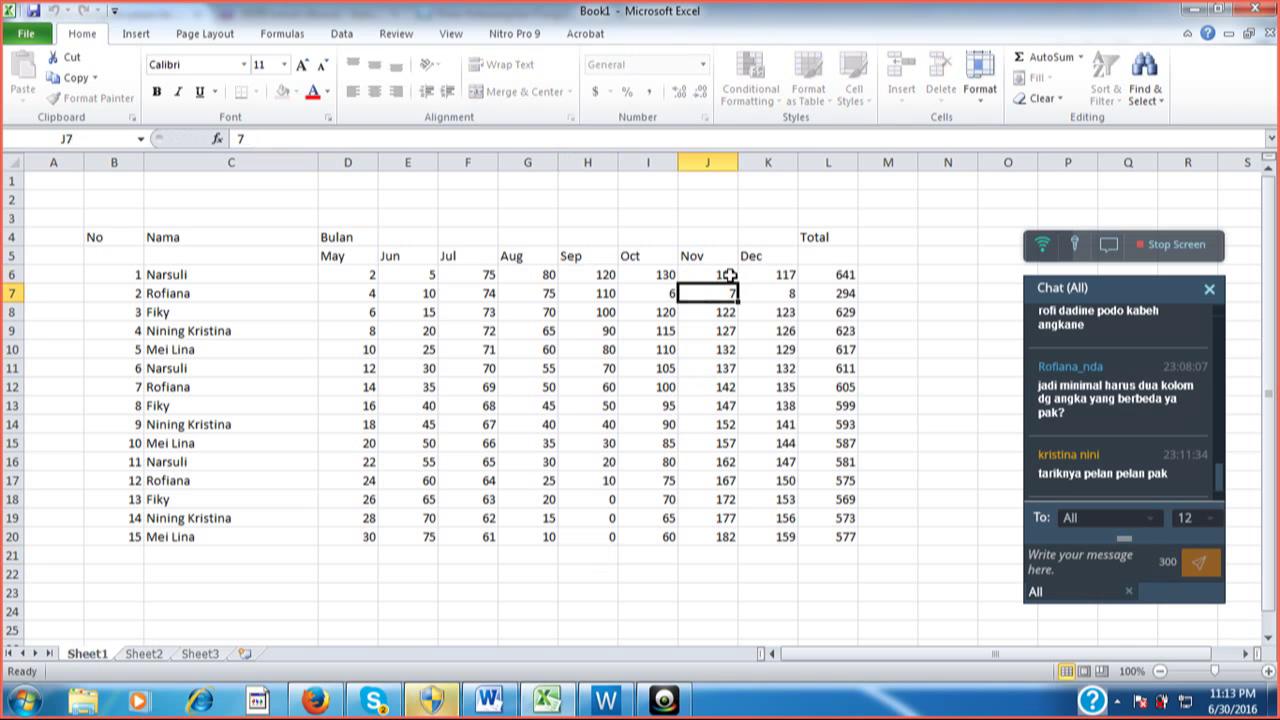
text(113)
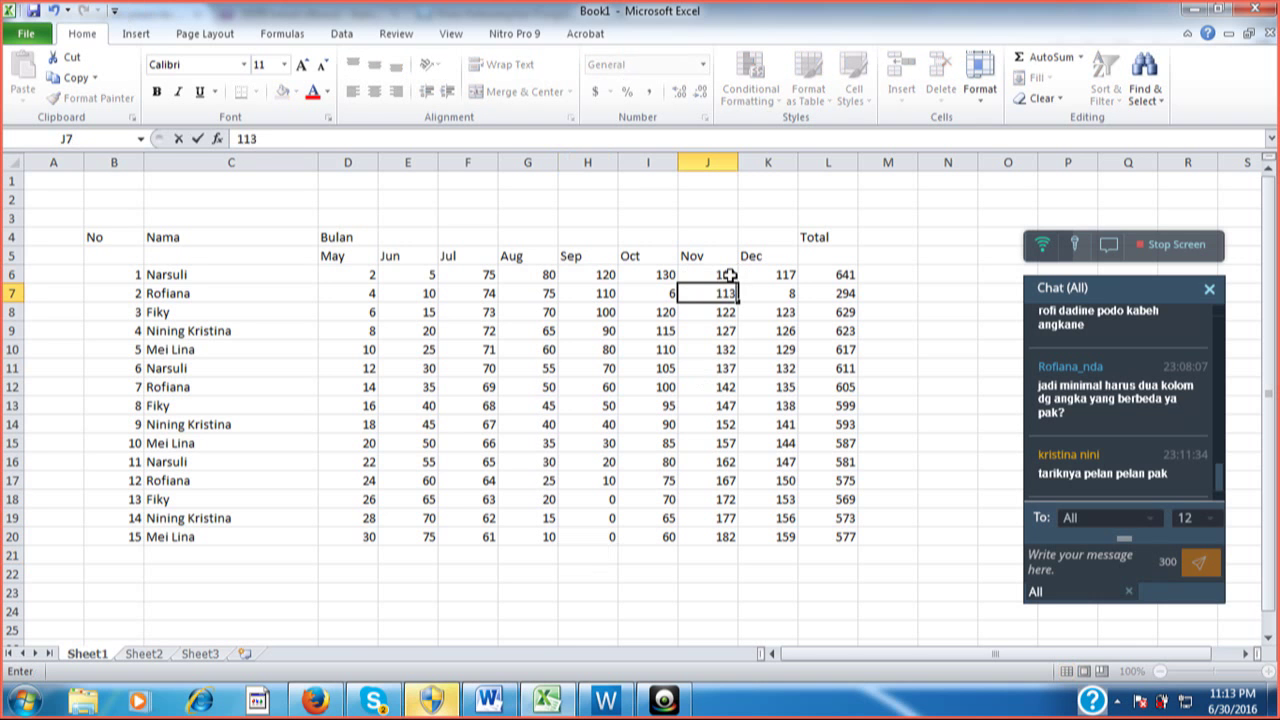
key(Return)
click(731, 274)
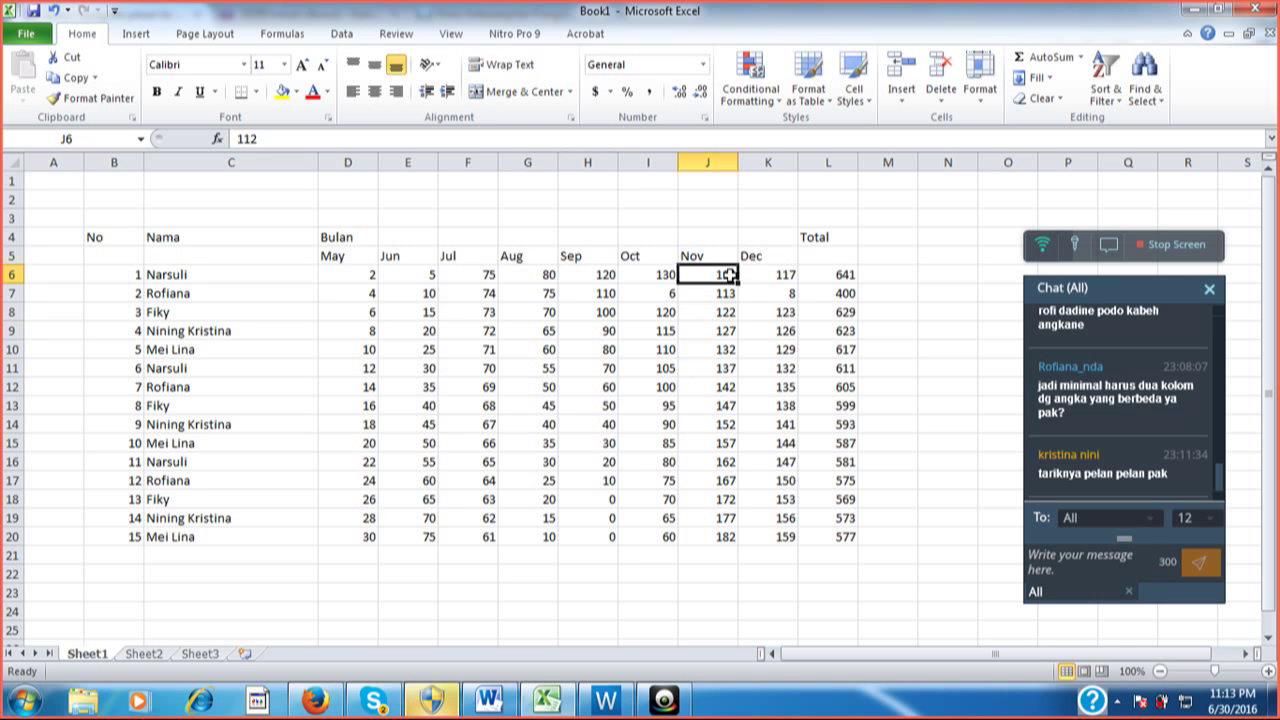
key(Up)
key(Down)
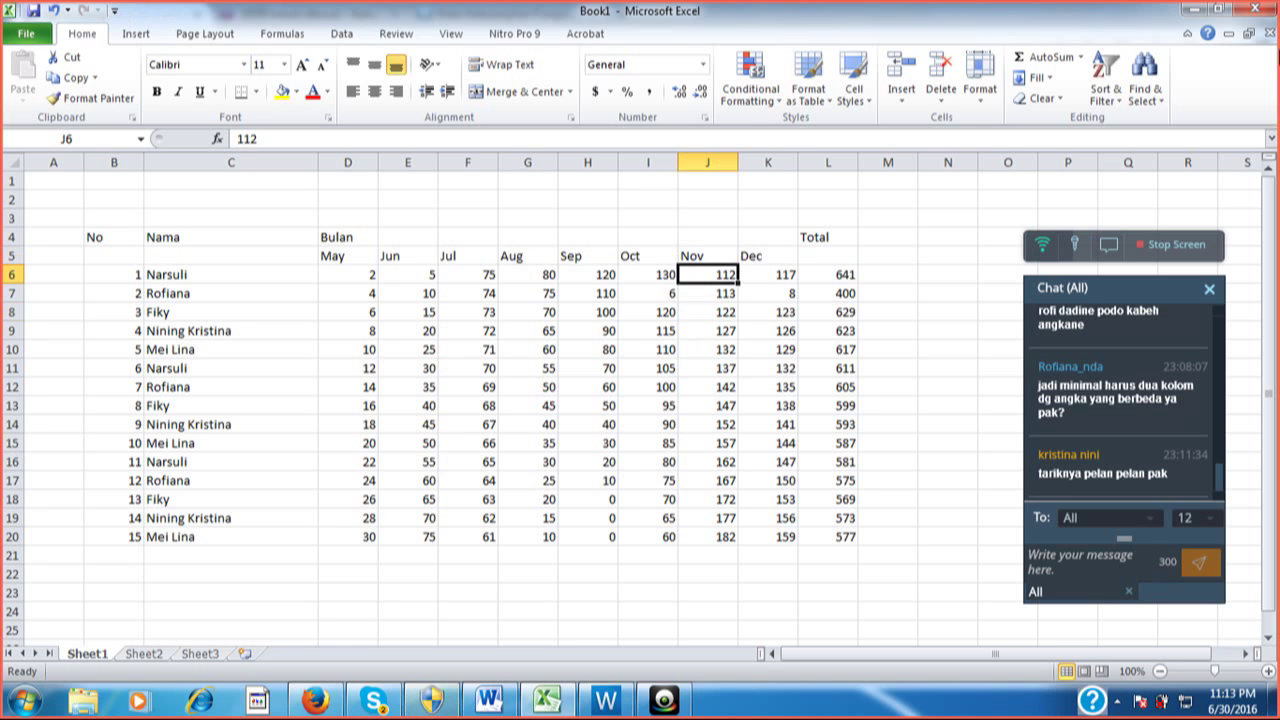
key(shift+Down)
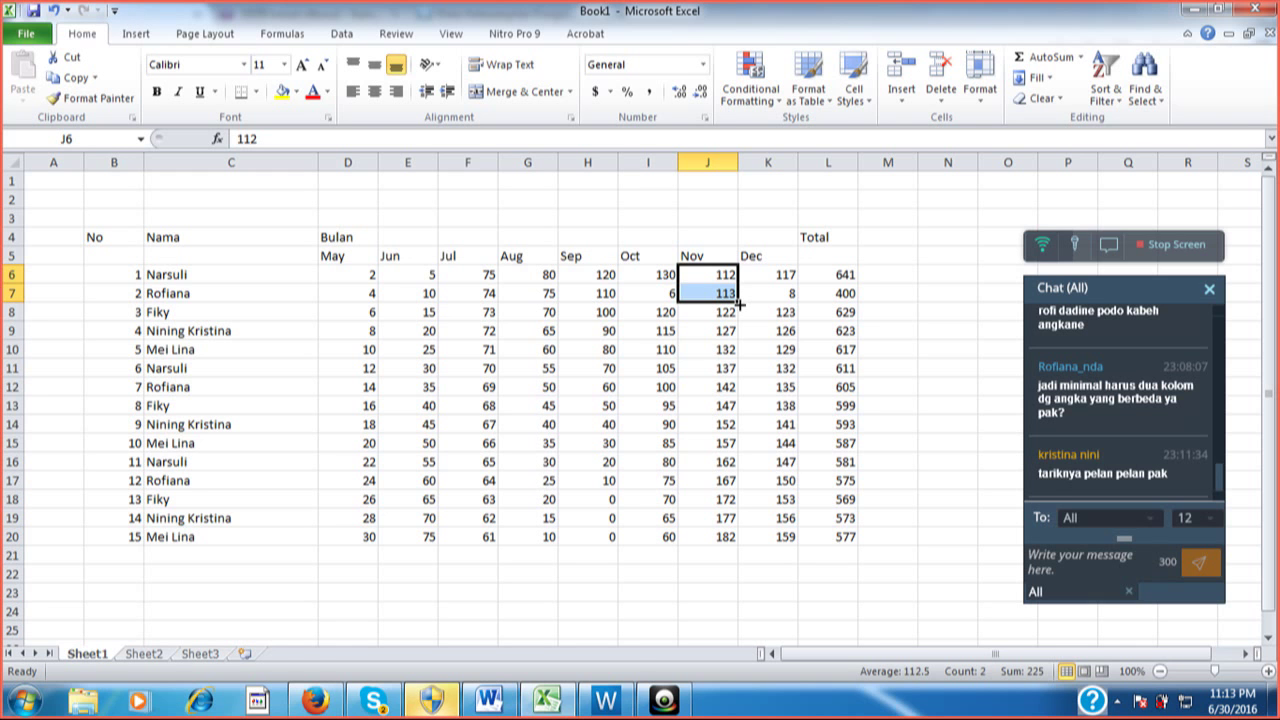
drag(739, 303, 747, 538)
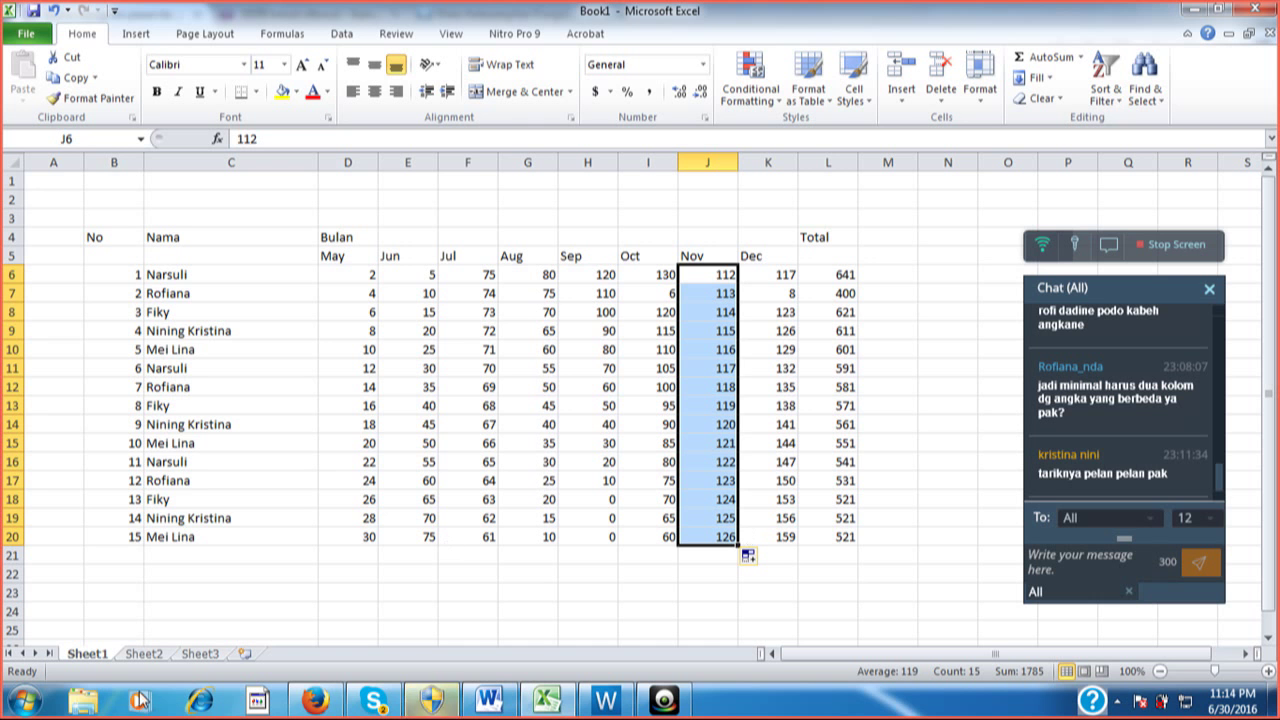
click(313, 702)
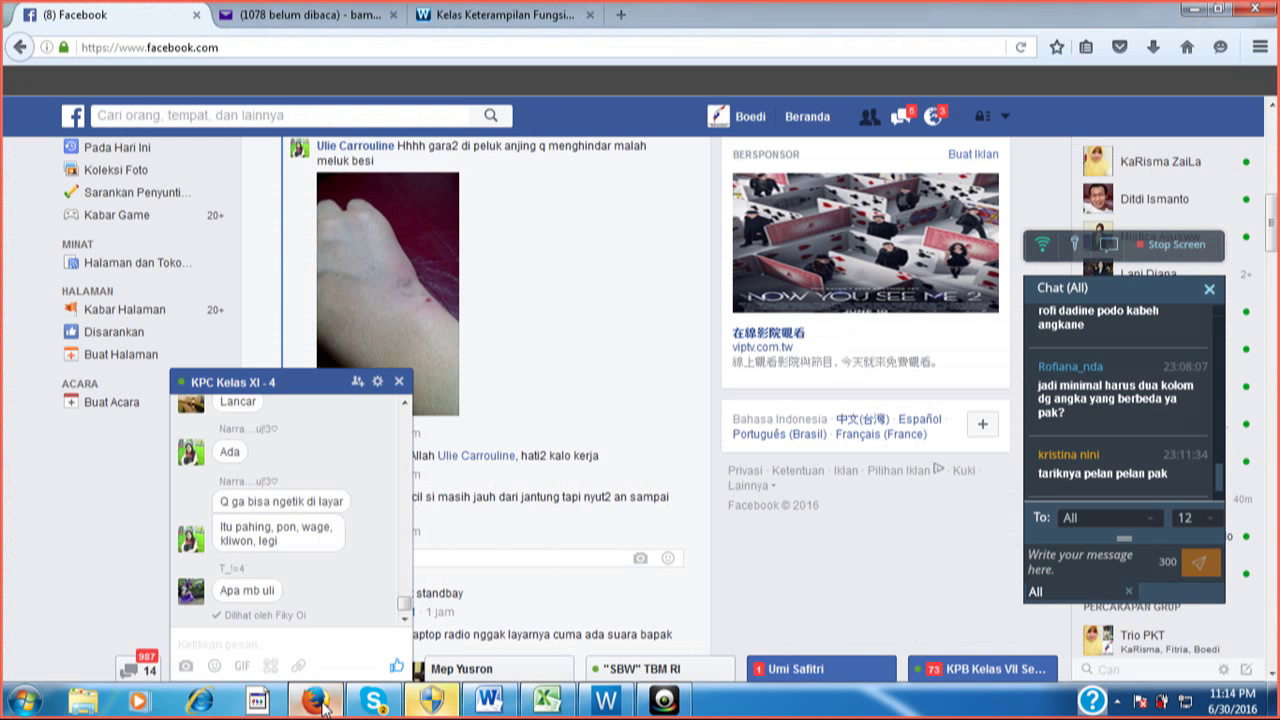
click(545, 703)
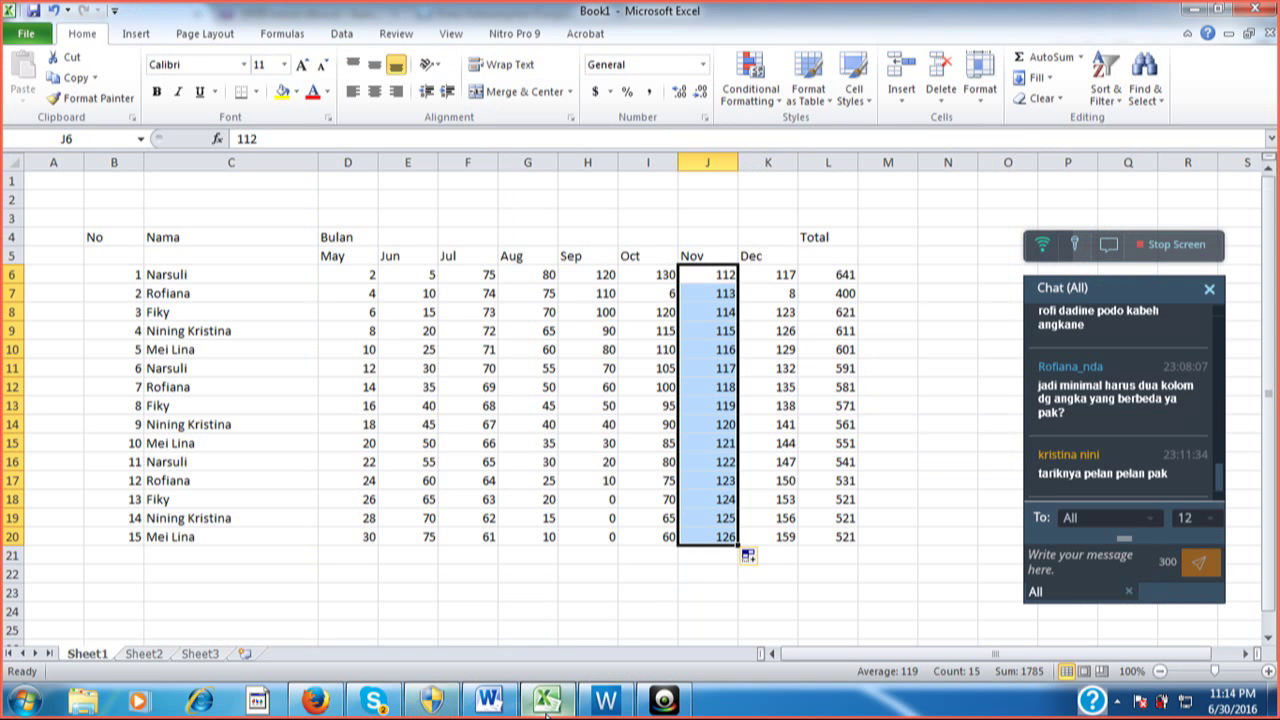
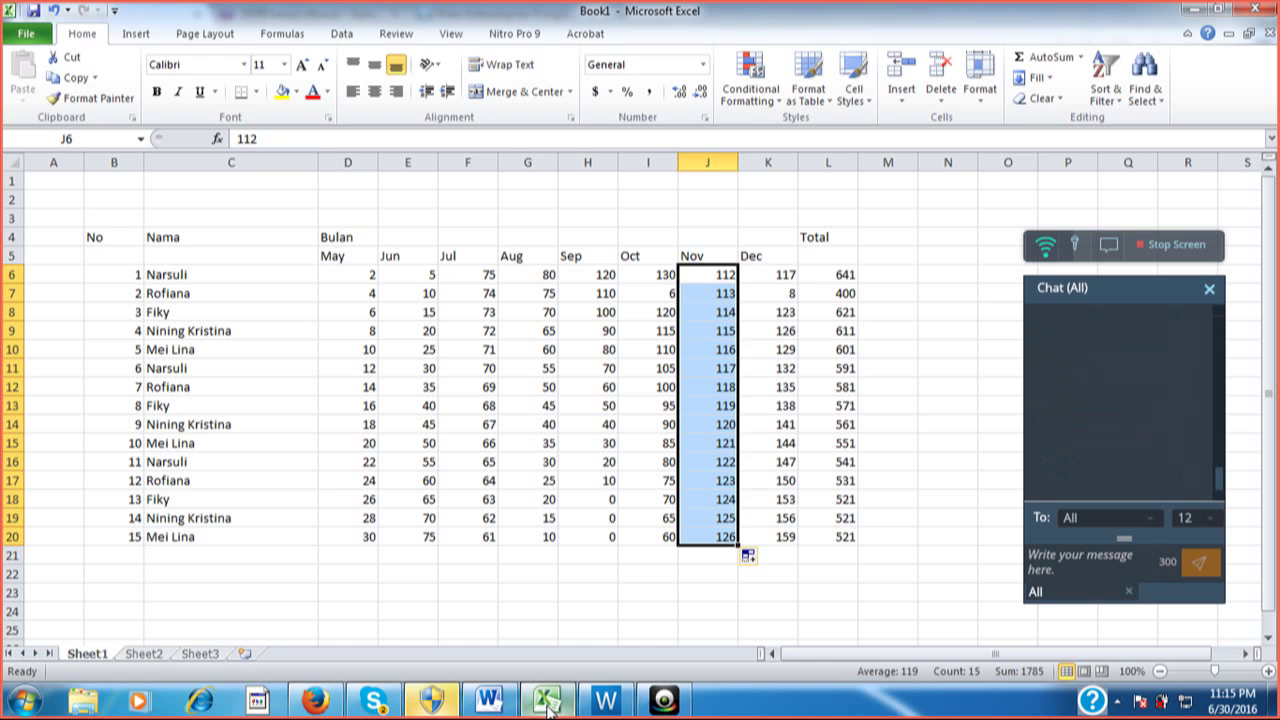
Enter the starting Nov values 2 in J6 and 4 in J7, correcting a mistyped 3
key(Down)
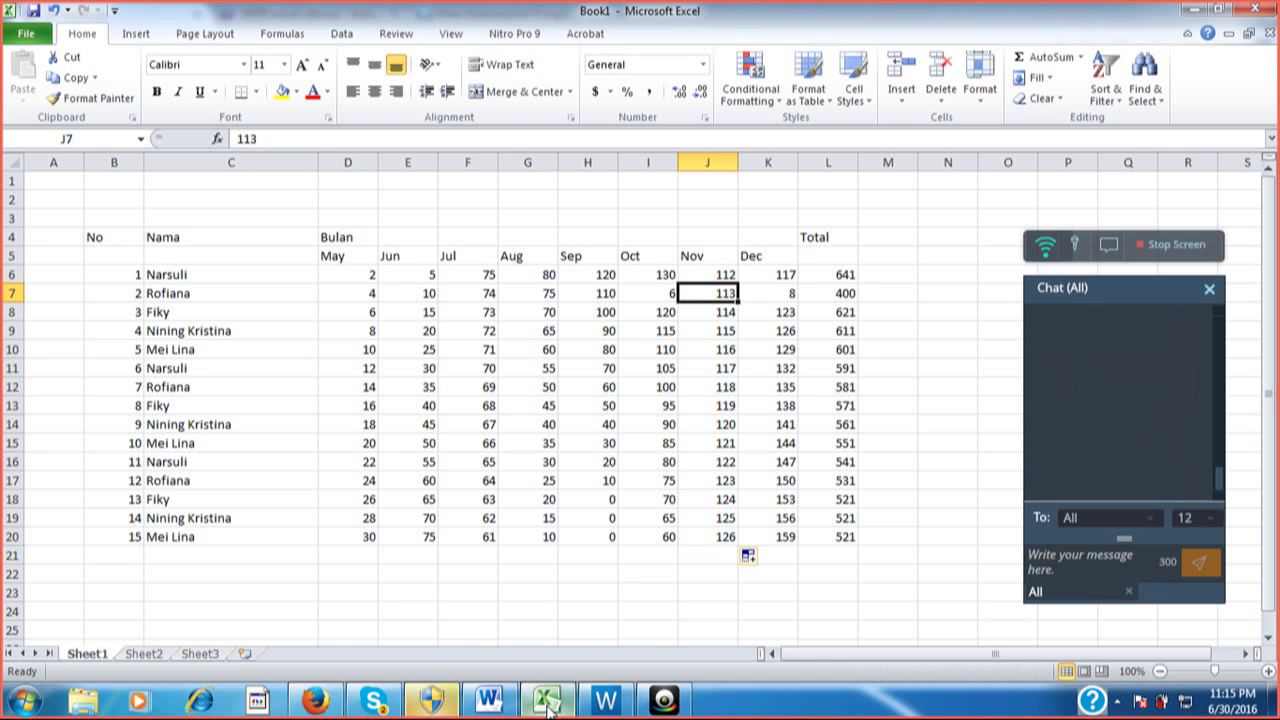
key(Up)
text(2)
key(Return)
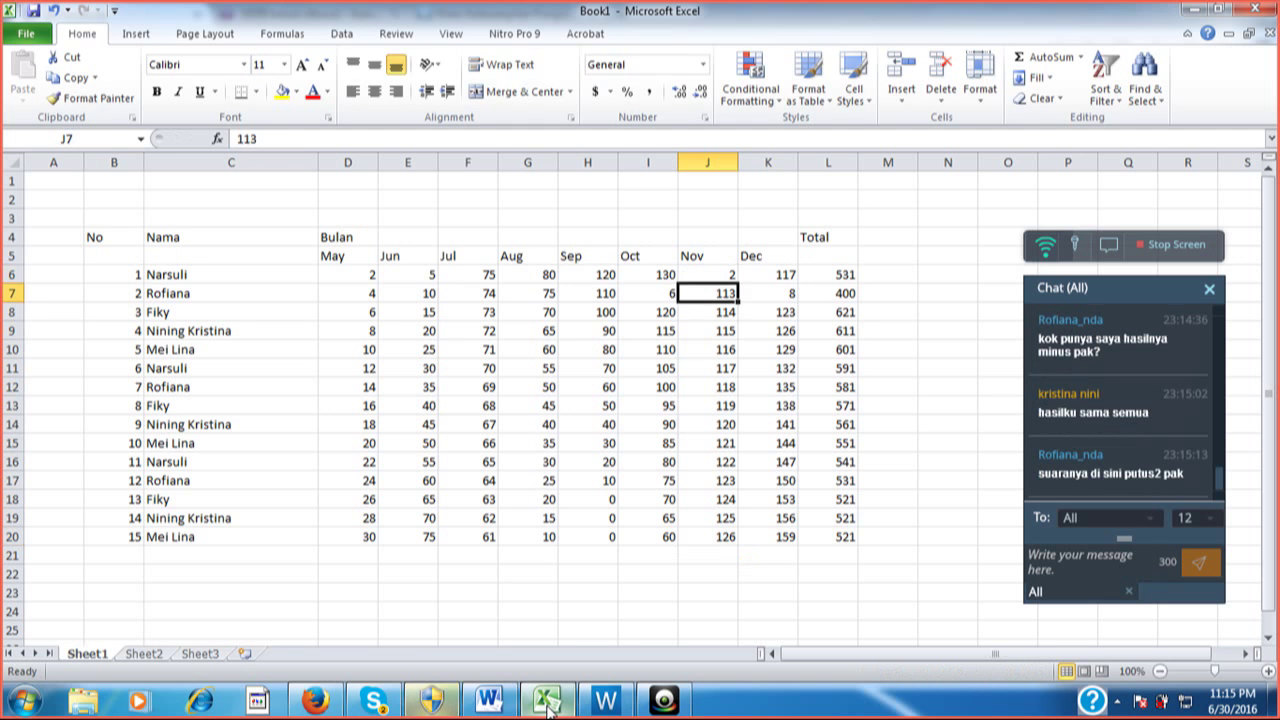
text(3)
key(Return)
key(Up)
text(4)
key(Return)
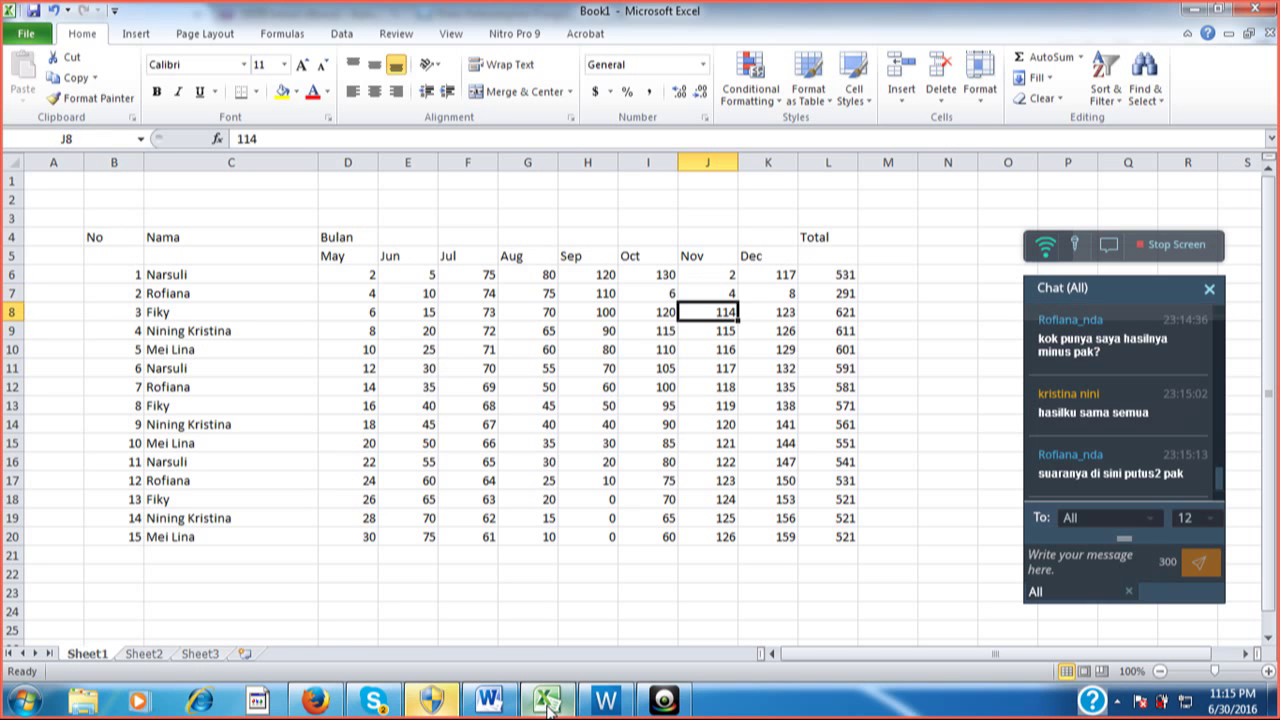
Extend the 2, 4 series down to J20 so Nov runs 2 to 30
key(Up)
key(Up)
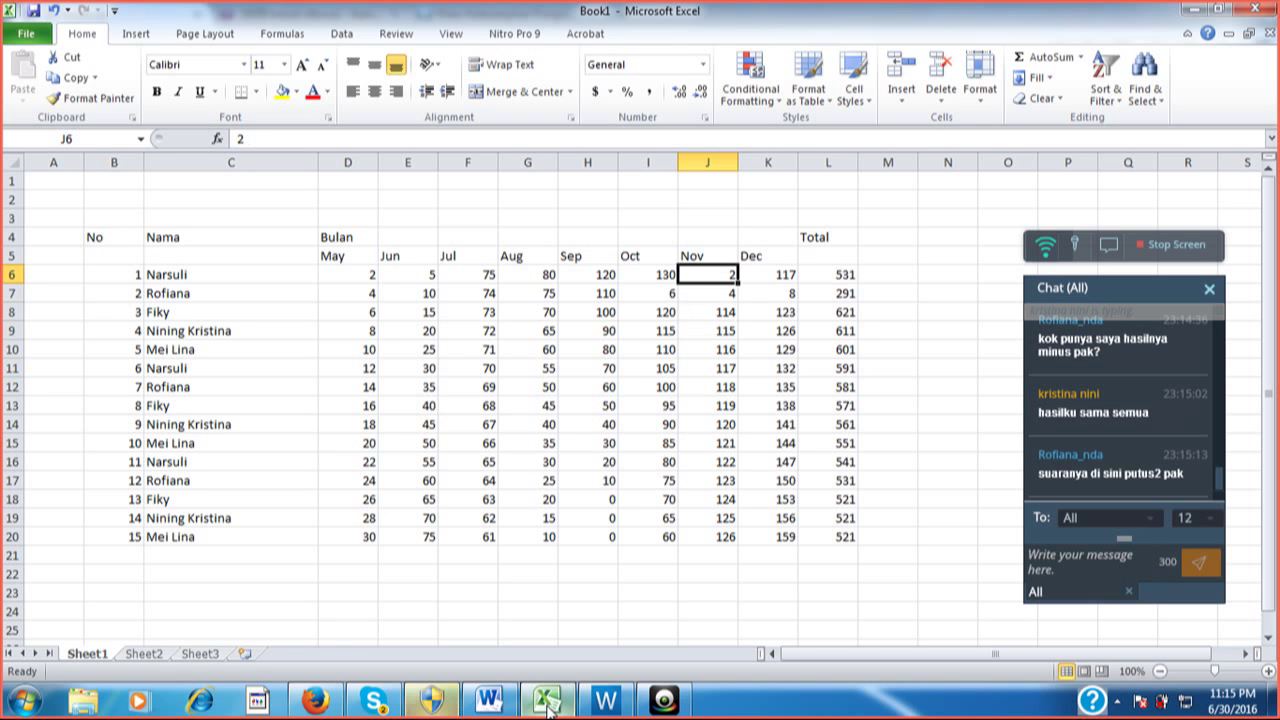
key(shift+Down)
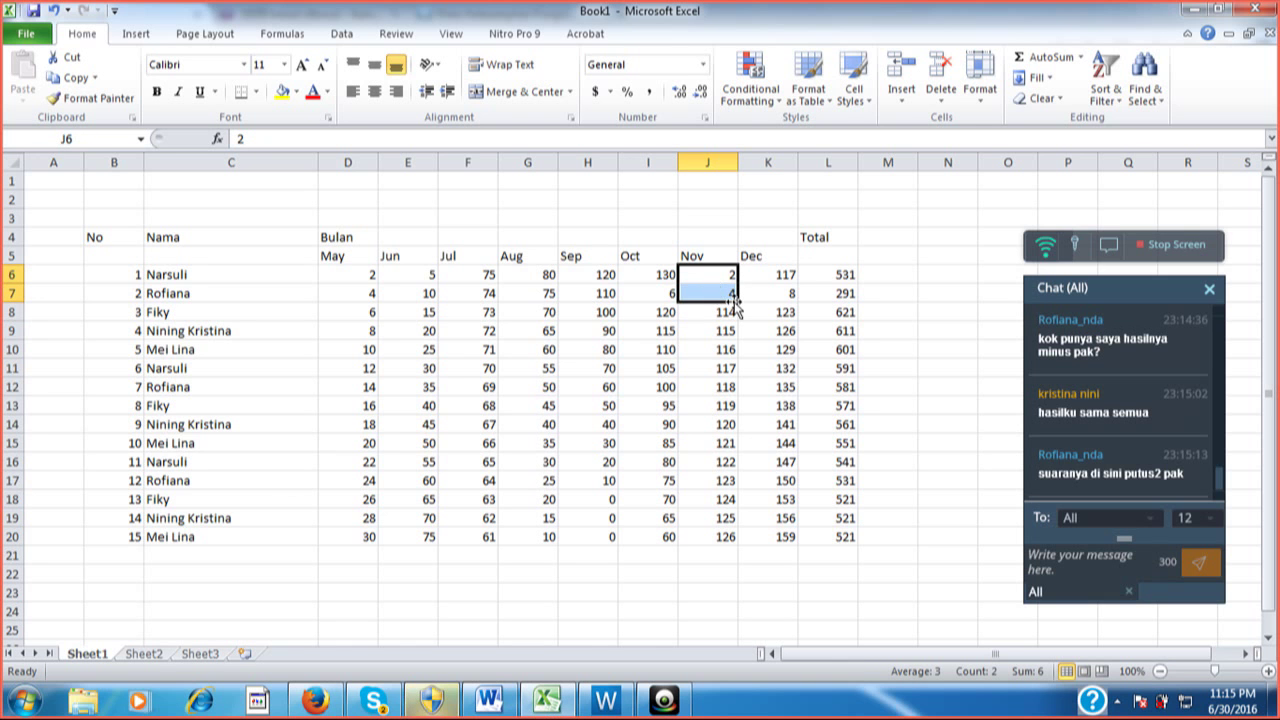
drag(734, 305, 748, 538)
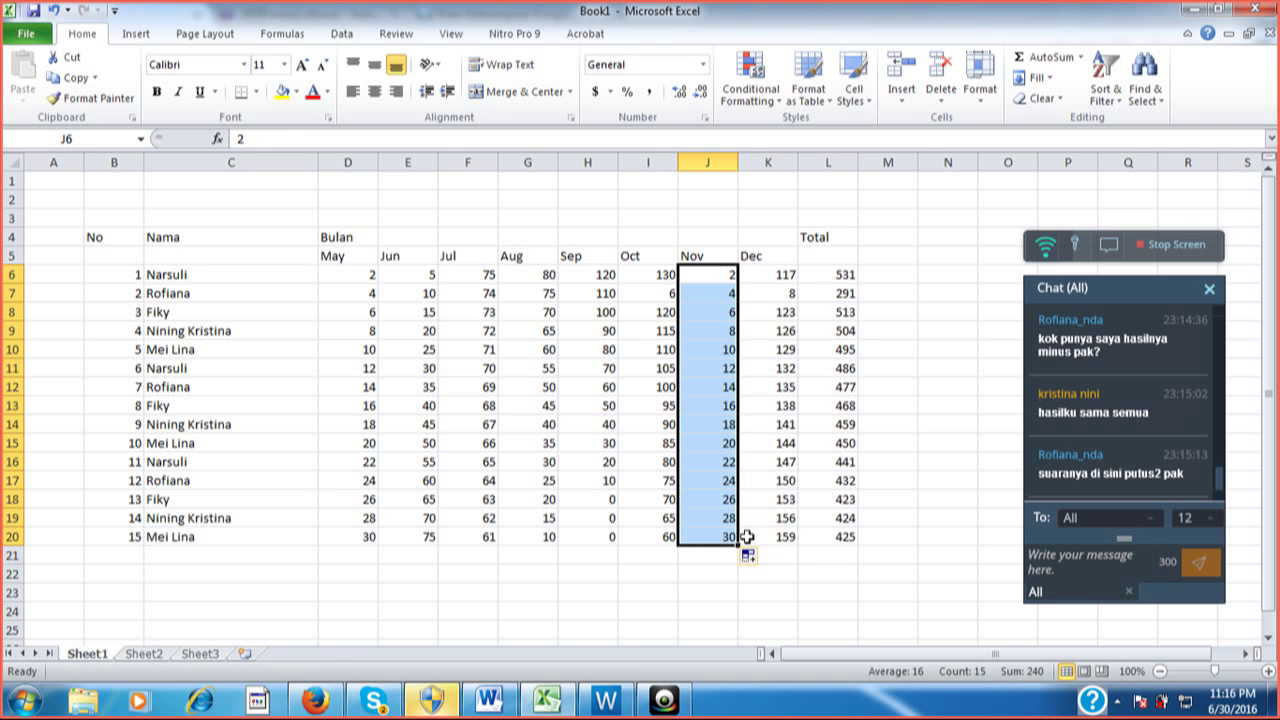
Put 120 in K7 and fill the Dec series 117 to 159 in steps of 3 to K20
key(Up)
key(Down)
key(Right)
key(Down)
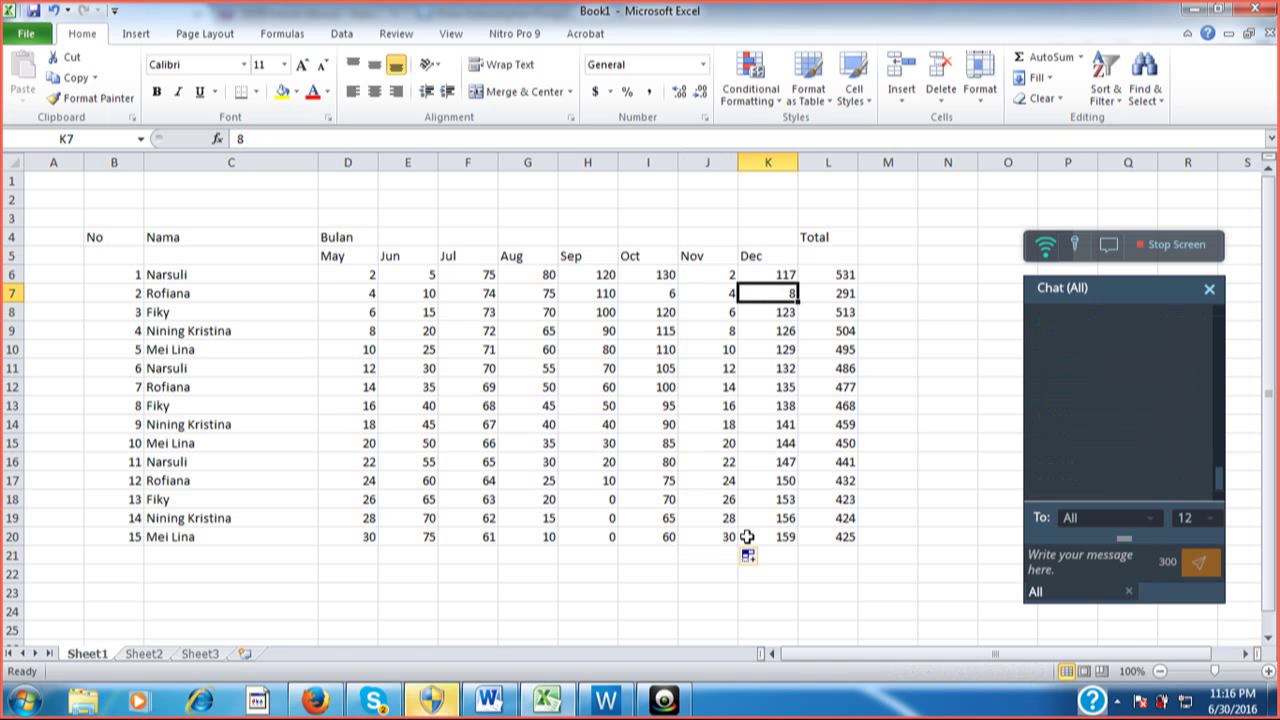
text(1)
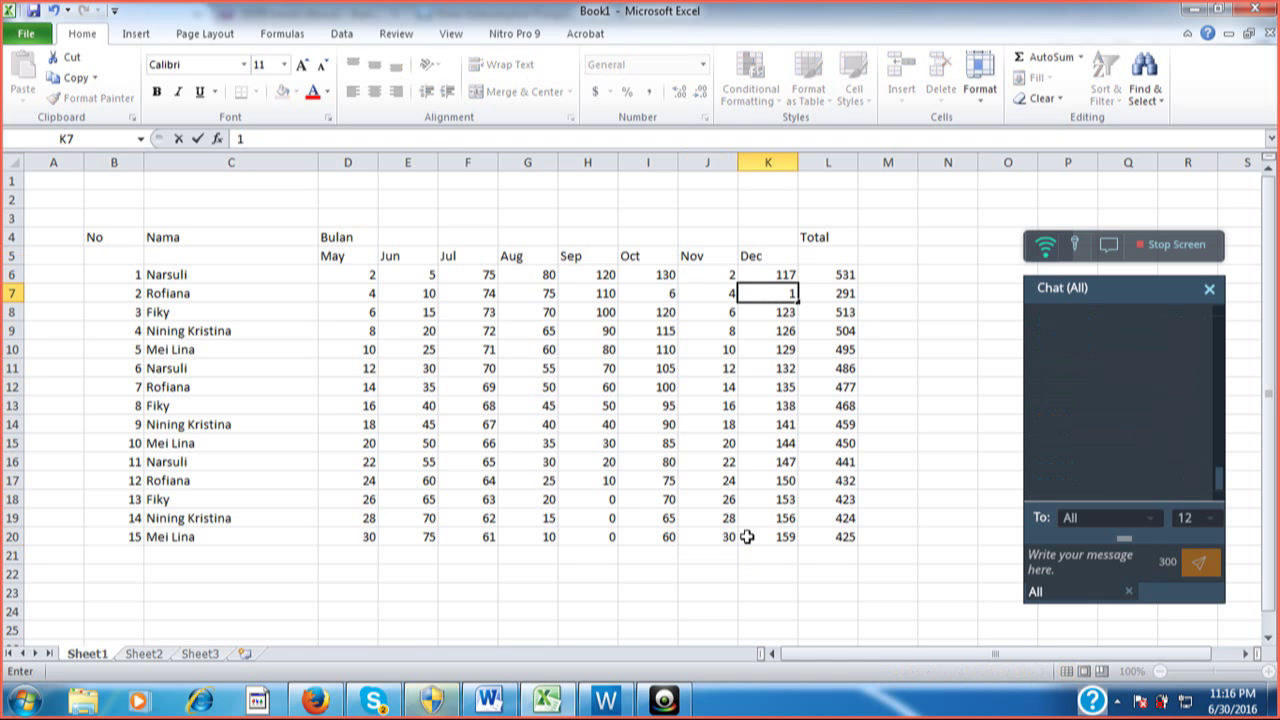
text(20)
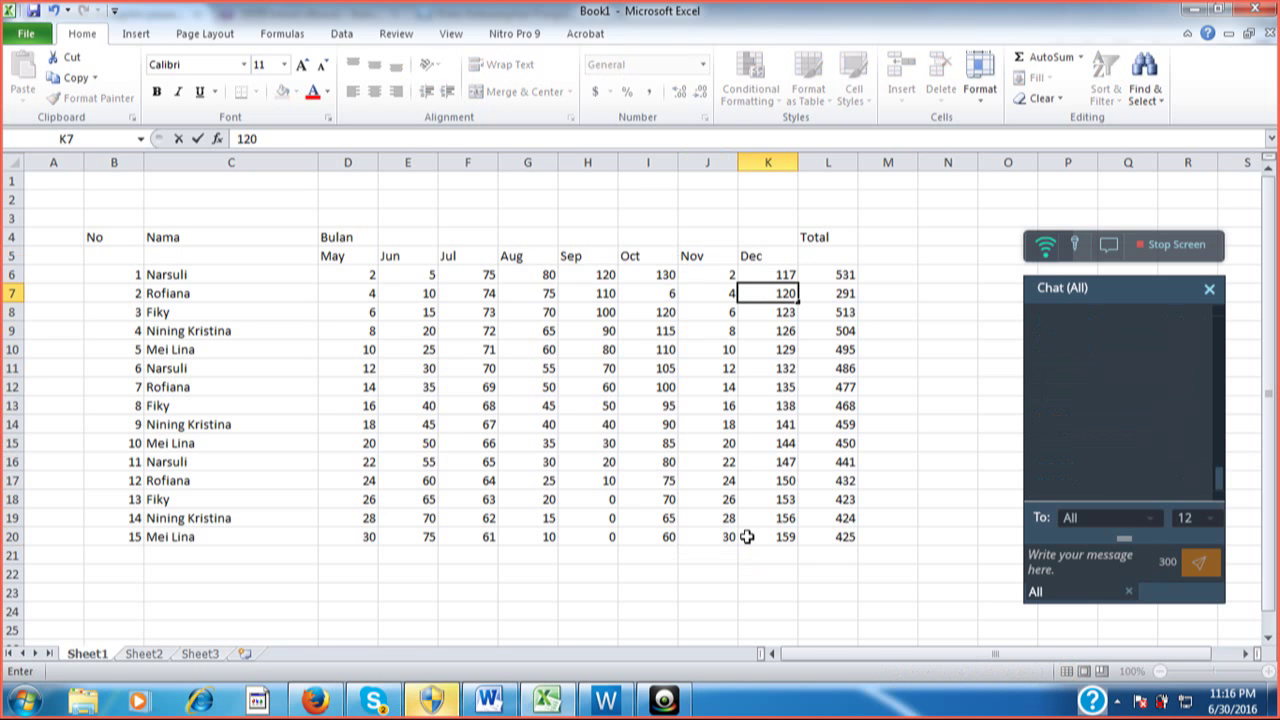
key(ctrl+Return)
key(Up)
key(Up)
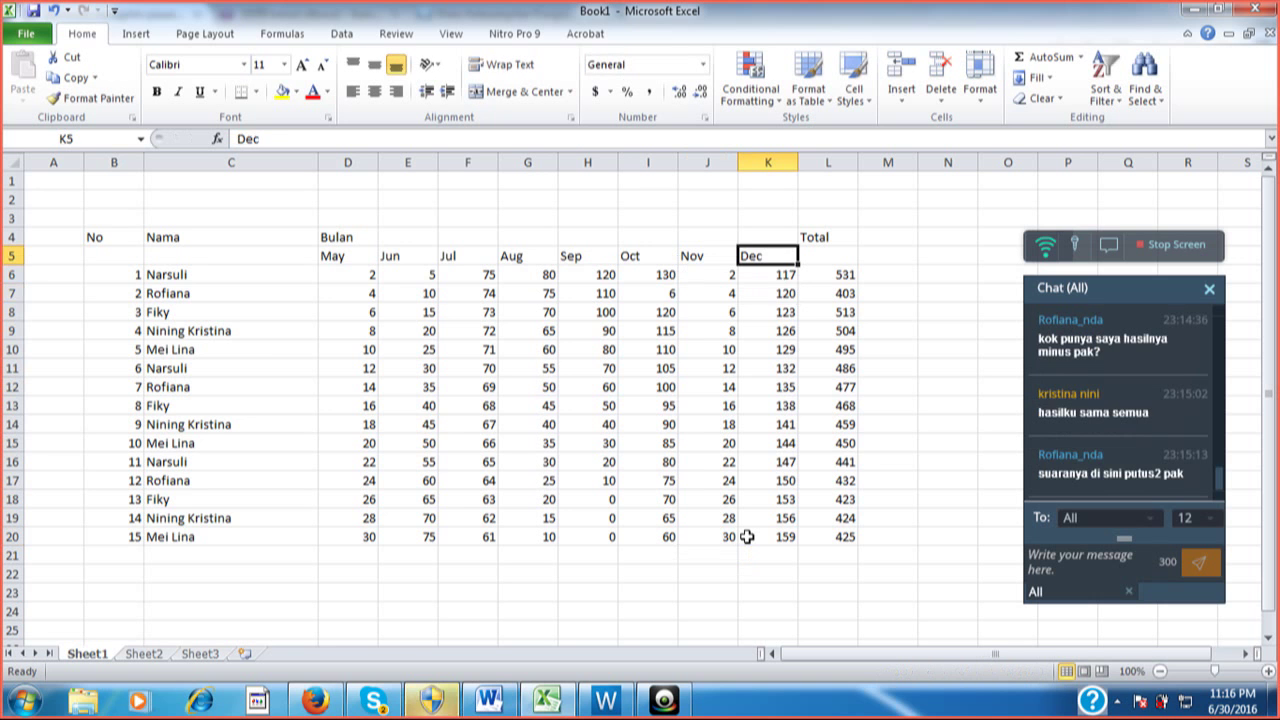
key(Down)
key(shift+Down)
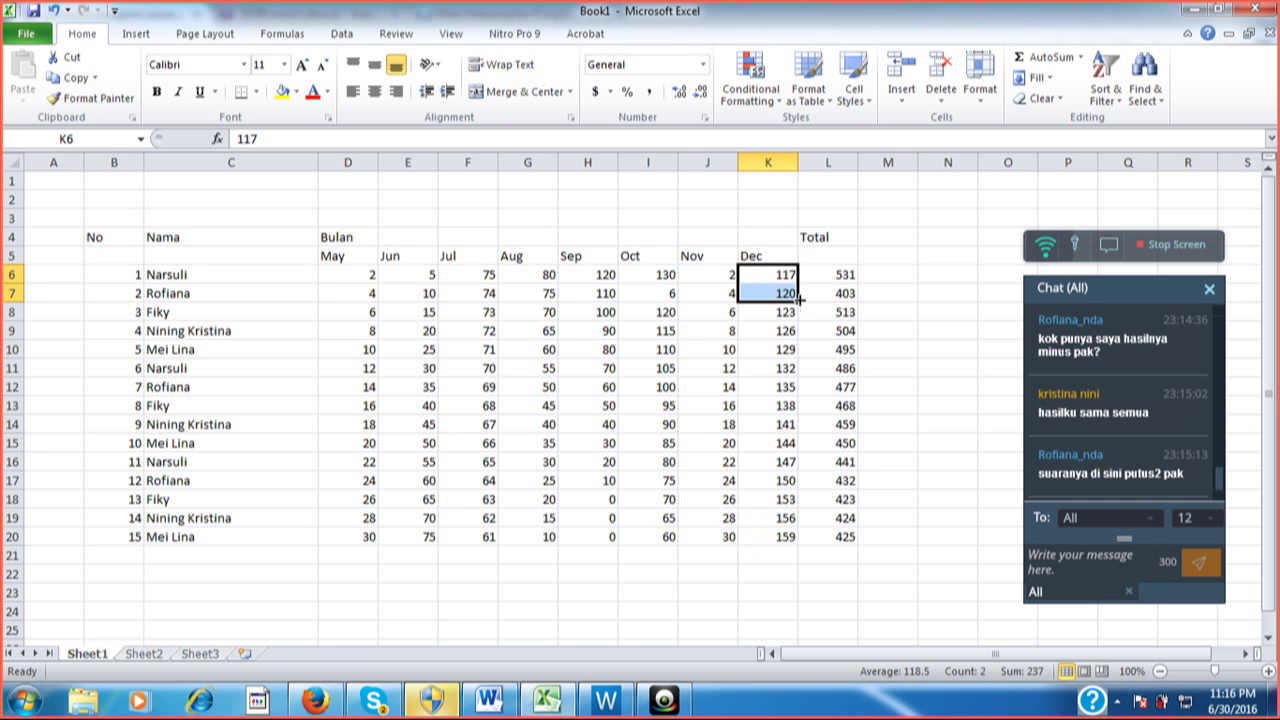
drag(799, 301, 807, 545)
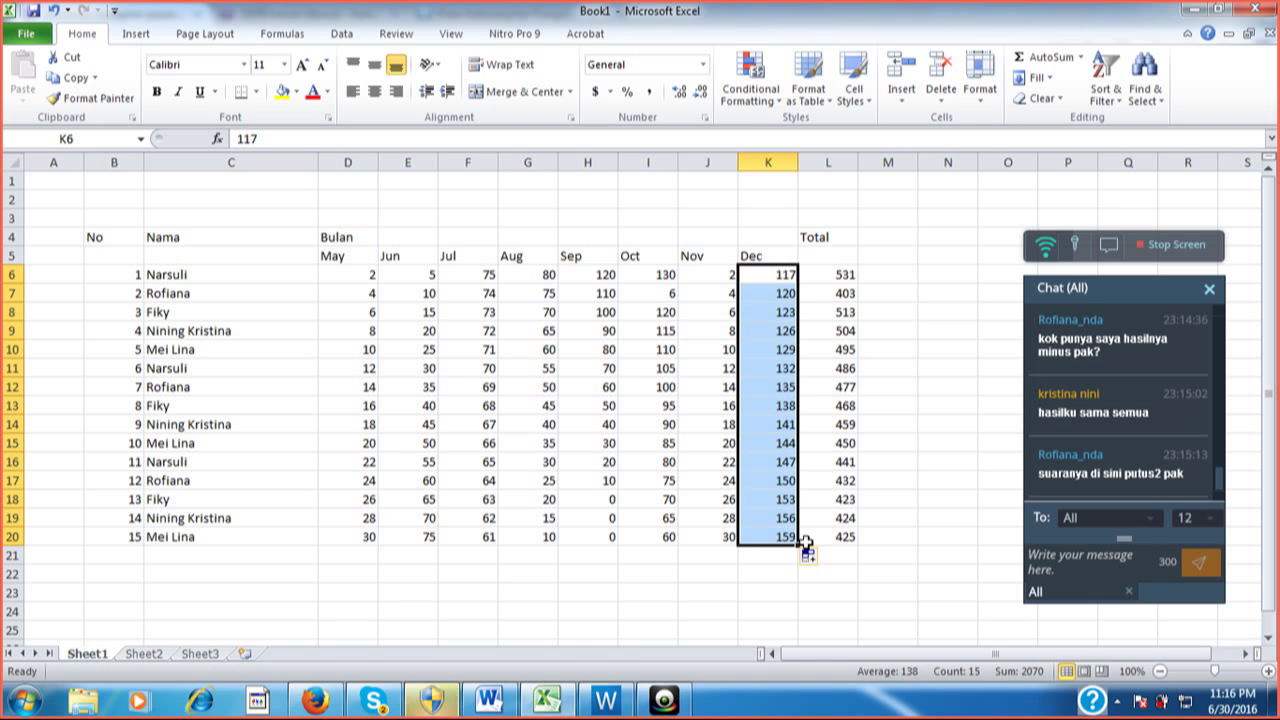
key(Right)
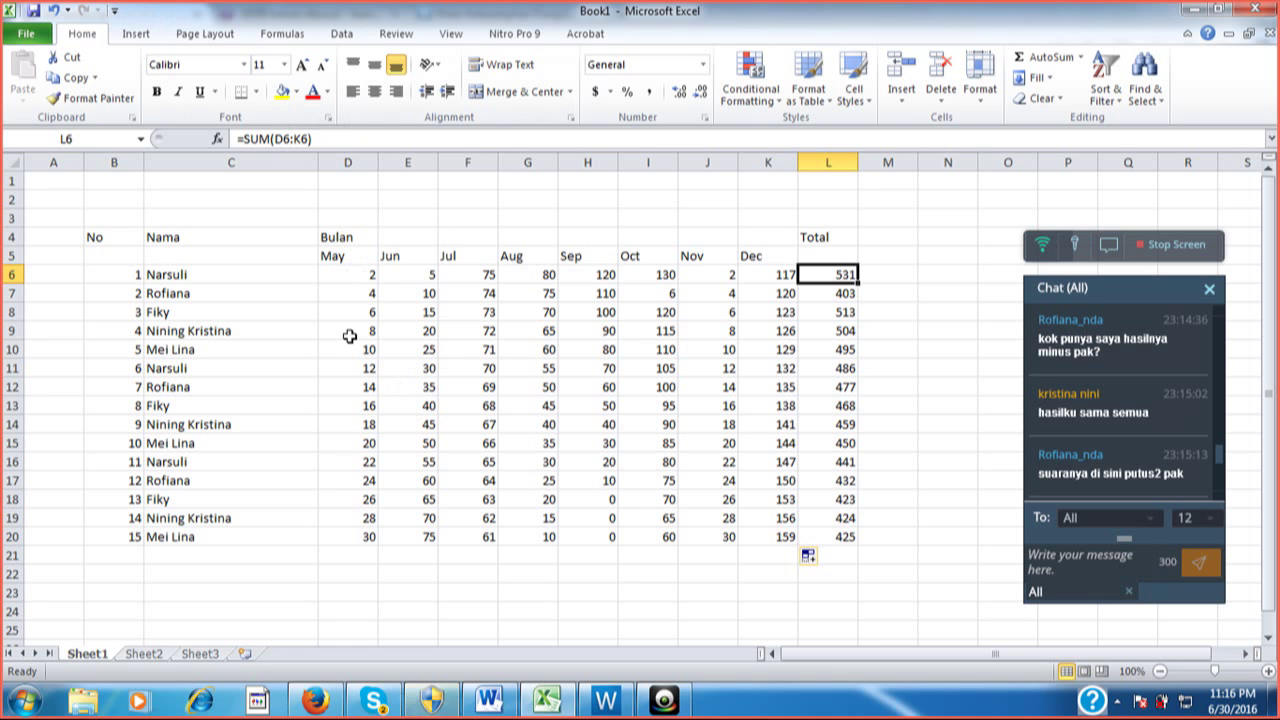
Type the label TOTAL in C21 beneath the list of names
click(282, 553)
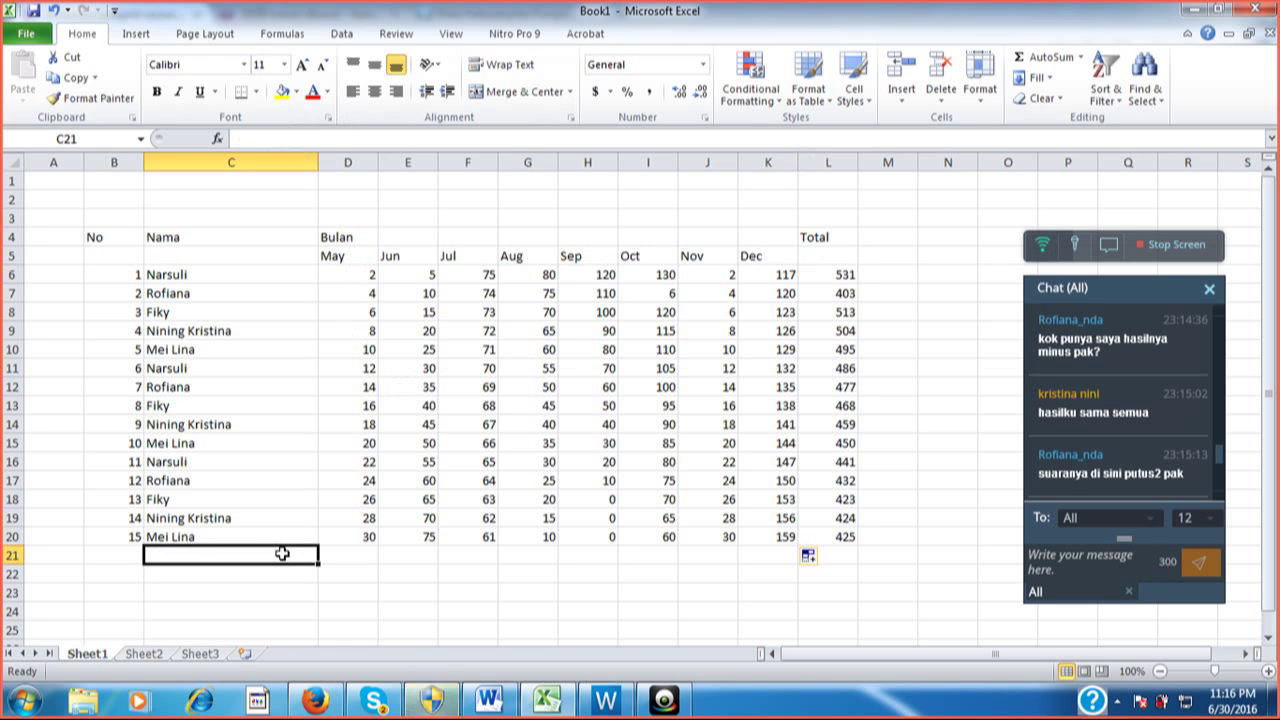
text(T)
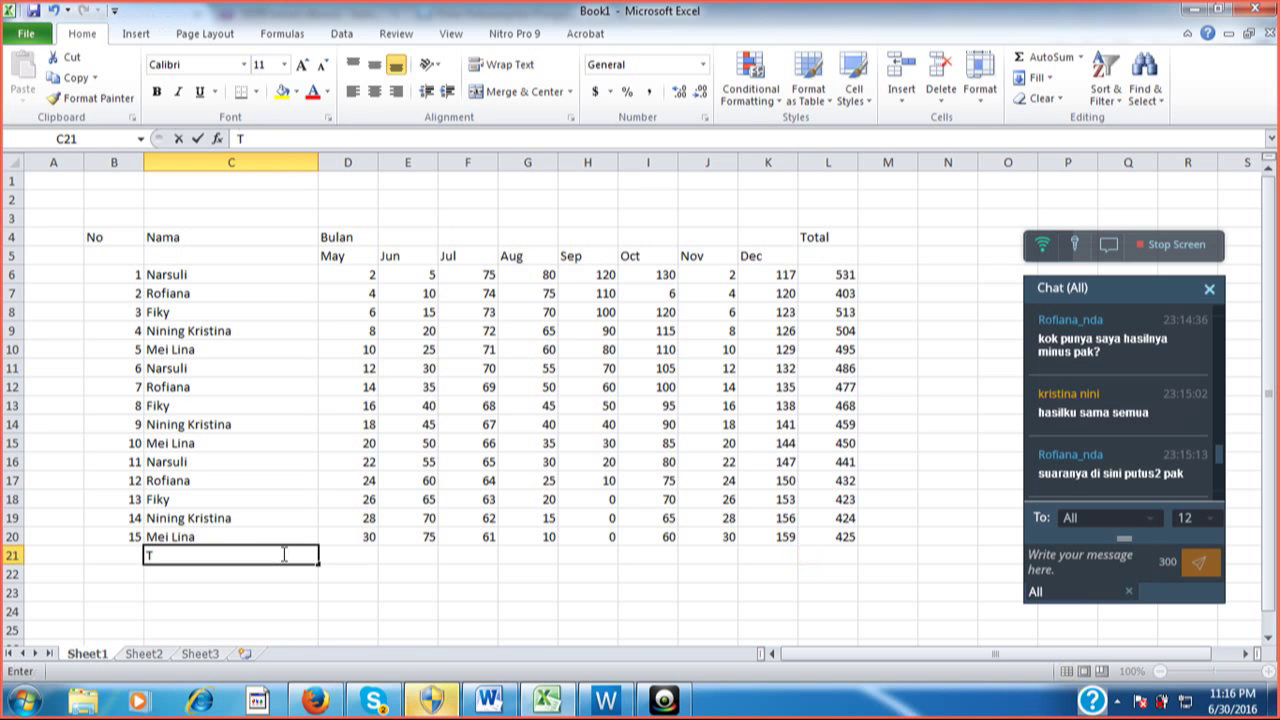
click(284, 554)
text(OTAL)
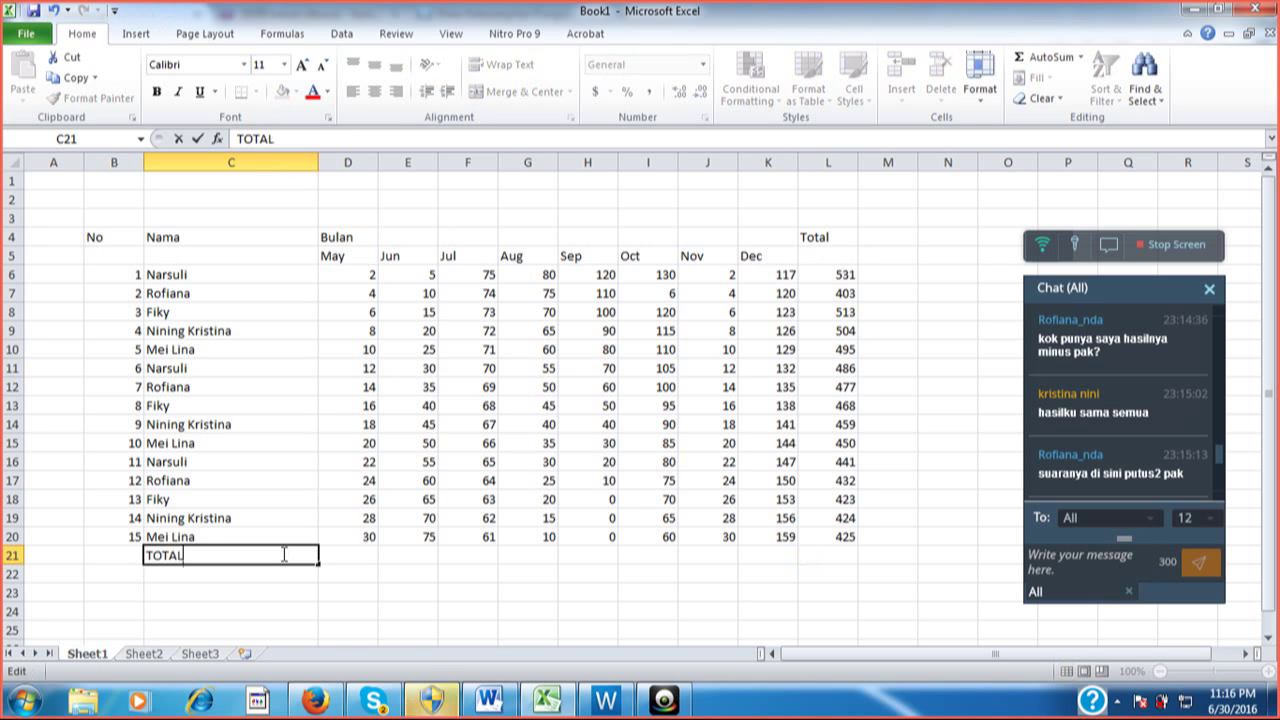
key(Return)
click(282, 553)
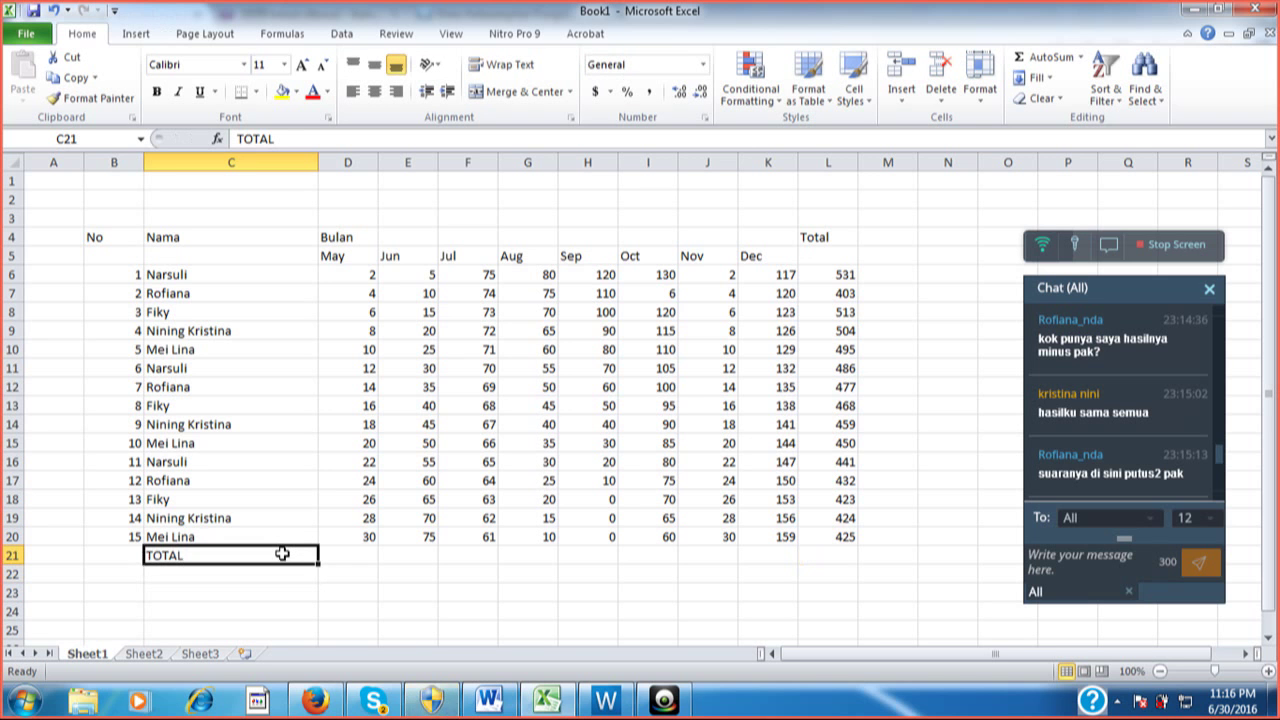
key(Right)
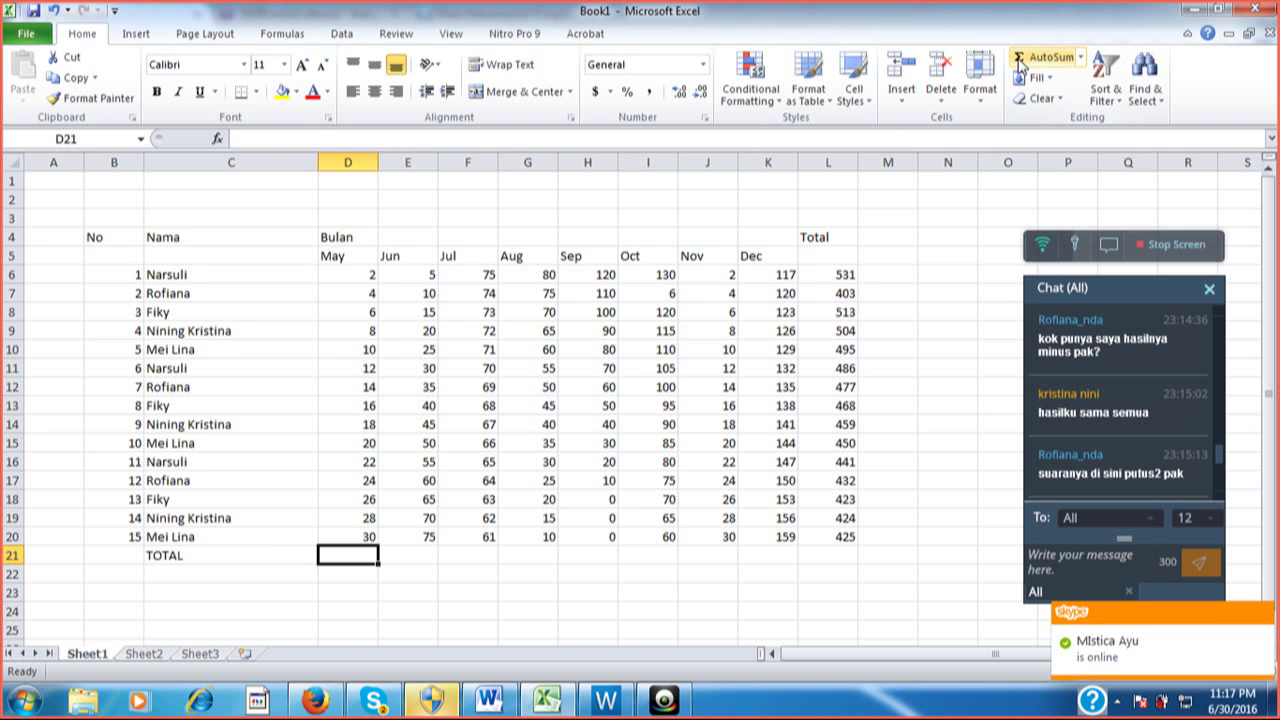
AutoSum D21 as =SUM(D6:D20), giving the May total 240
click(1020, 60)
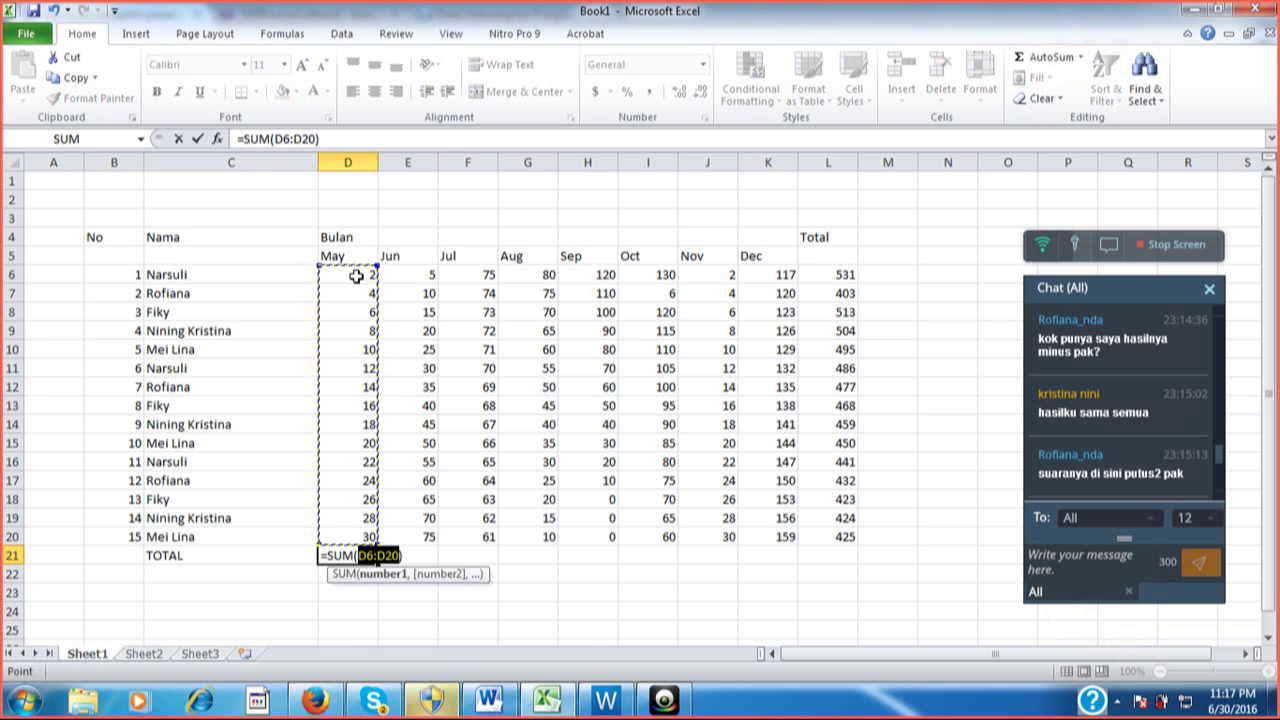
key(Return)
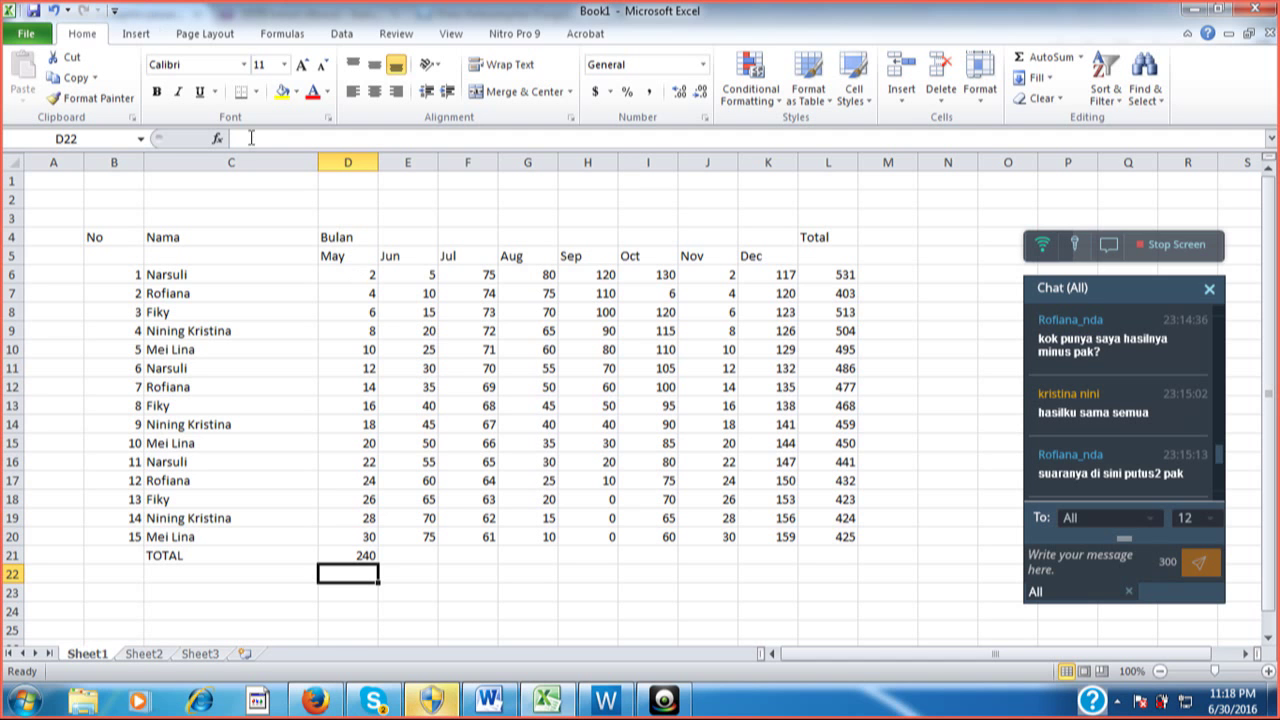
Copy D21's SUM formula across E21:K21, giving column totals from 600 to 2070
click(340, 557)
right_click(340, 557)
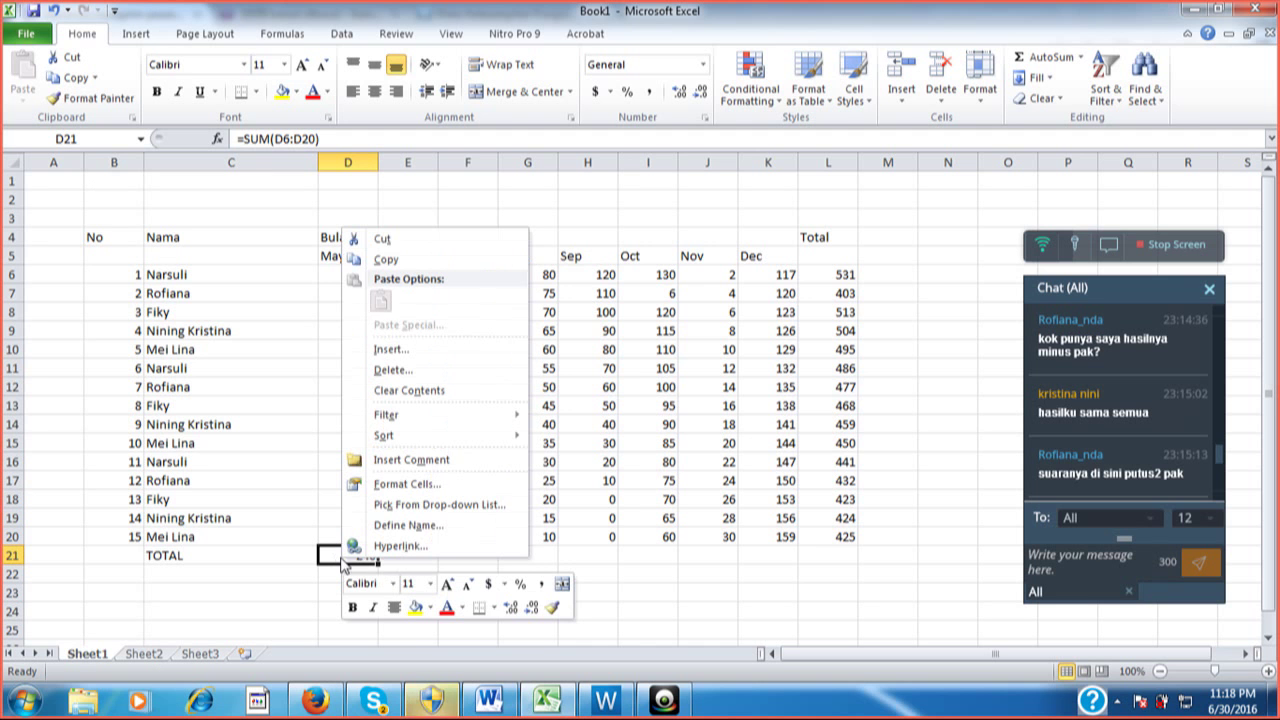
click(406, 262)
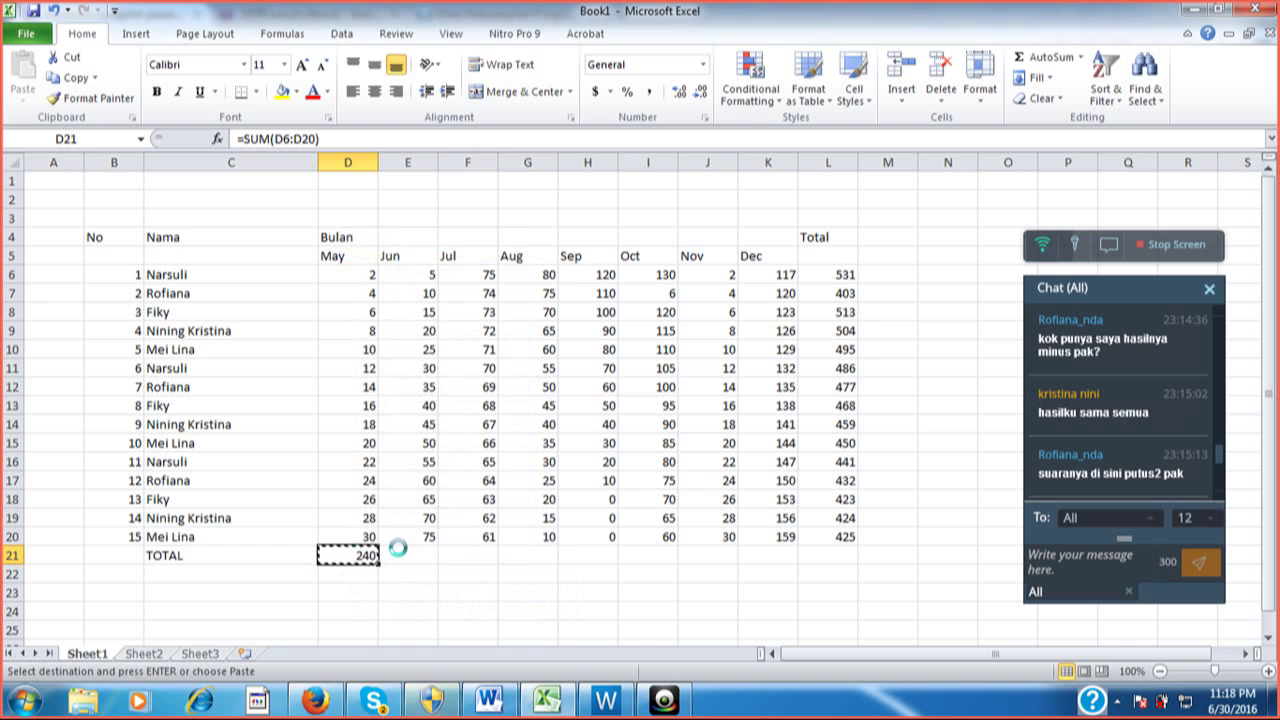
click(397, 556)
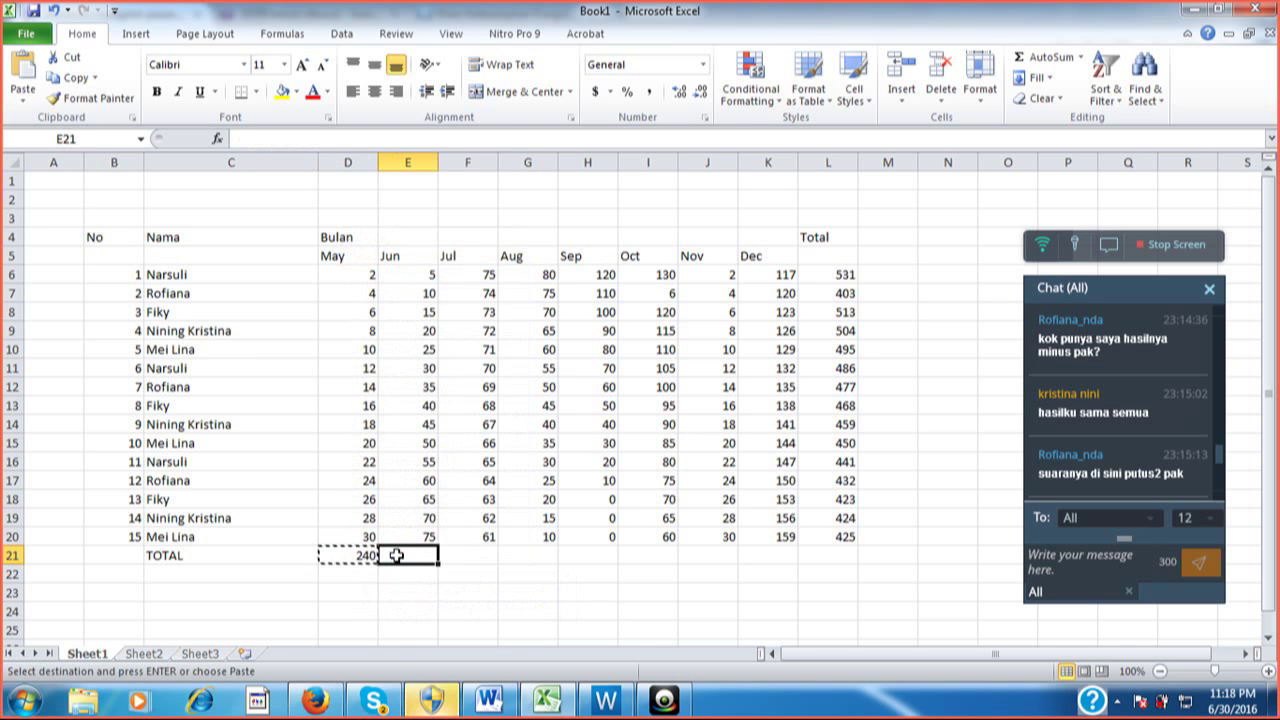
drag(396, 556, 543, 548)
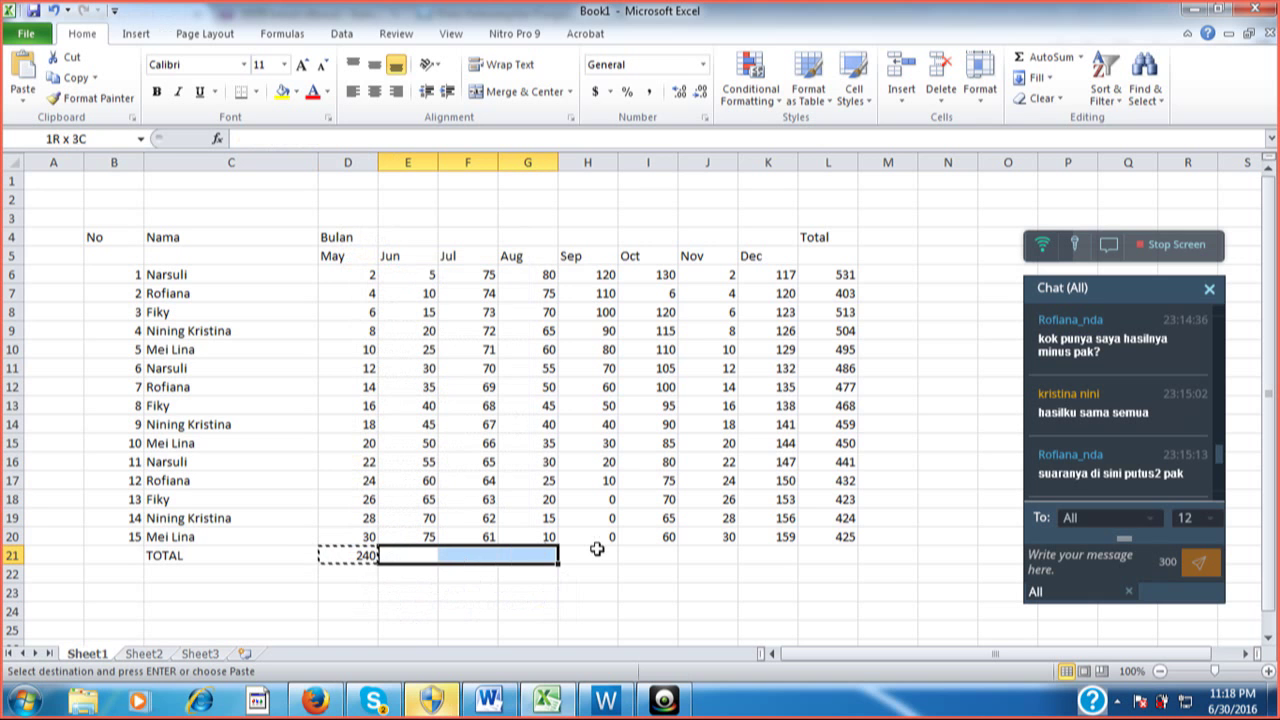
drag(596, 549, 752, 557)
right_click(752, 557)
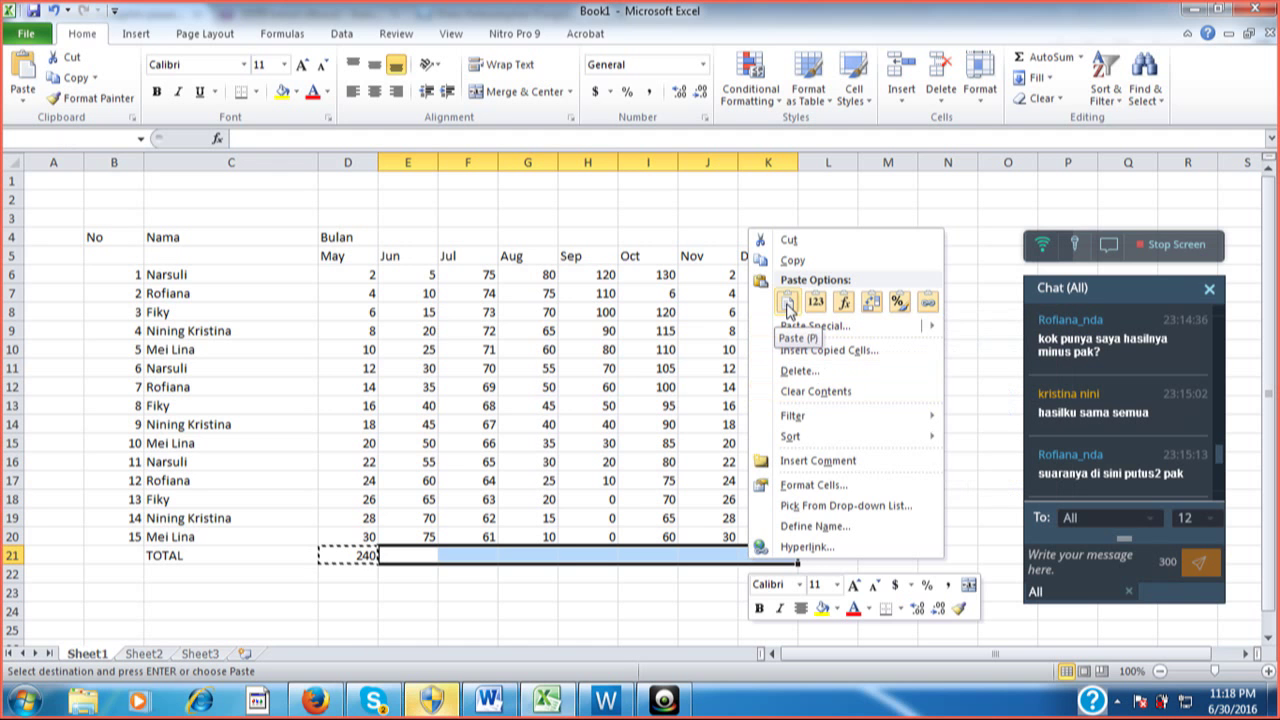
click(788, 303)
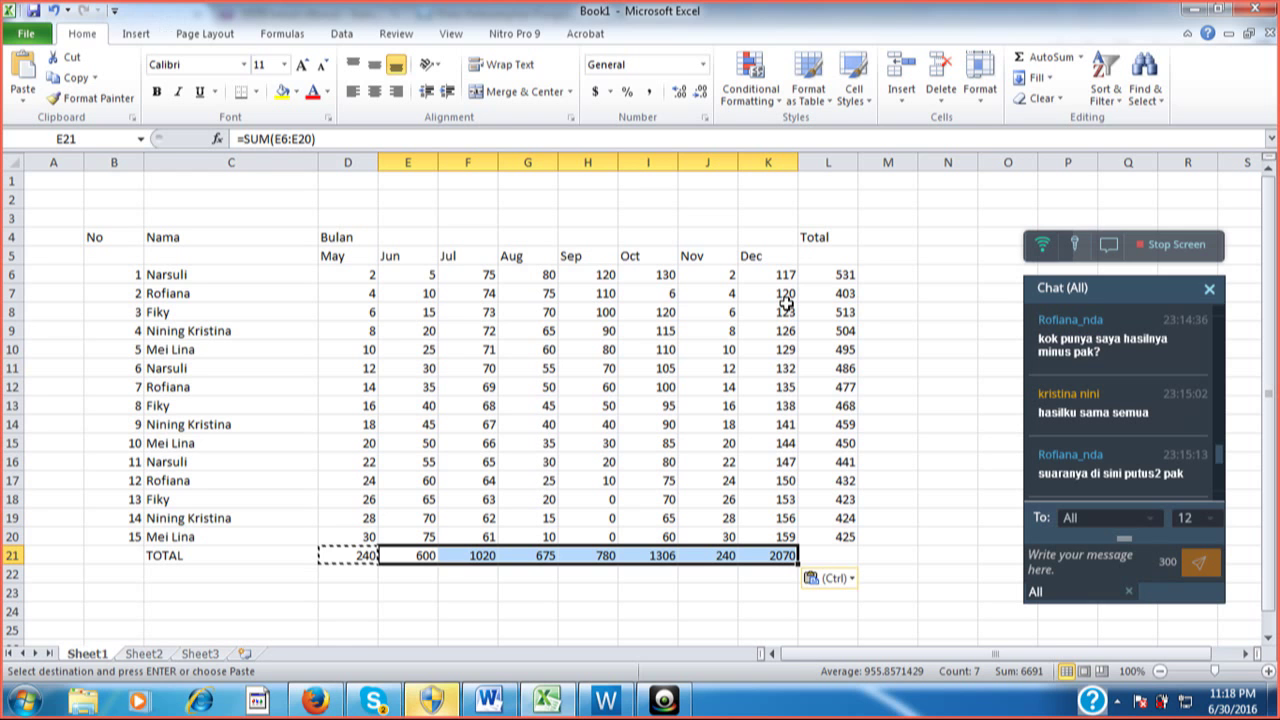
key(Escape)
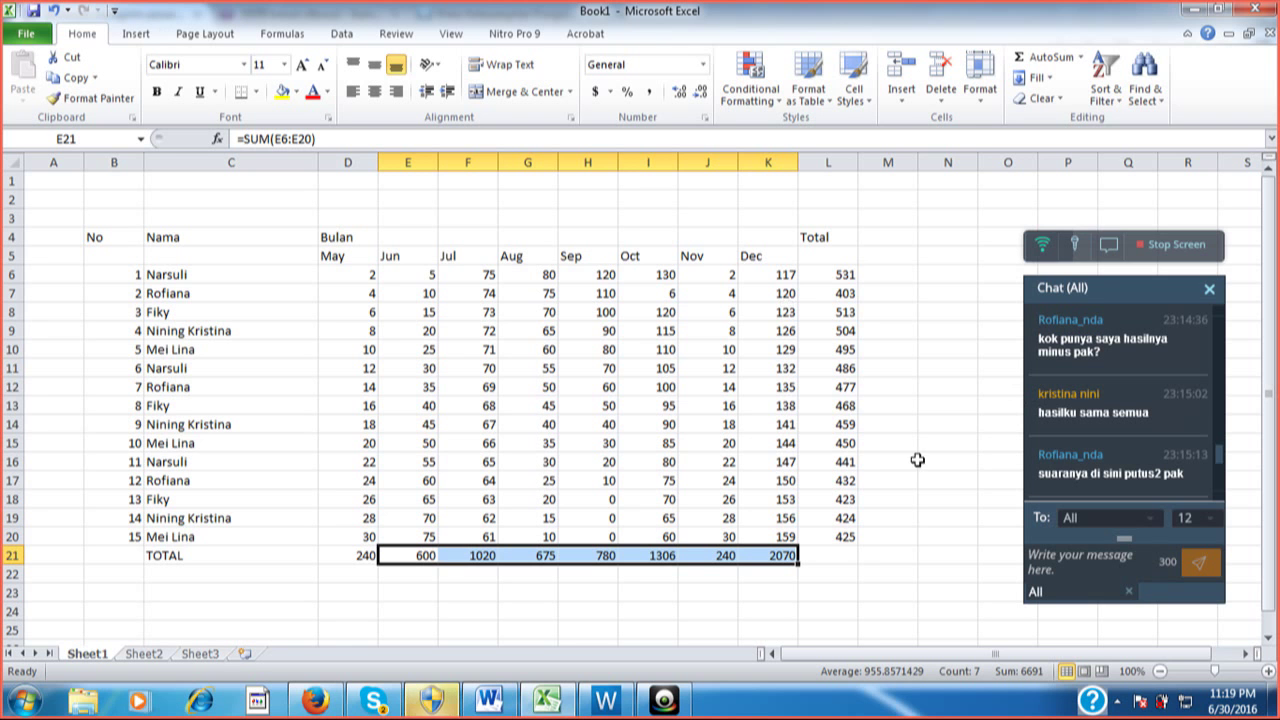
Extend the SUM formula from K21 into L21 for the 6931 grand total
click(838, 555)
click(792, 556)
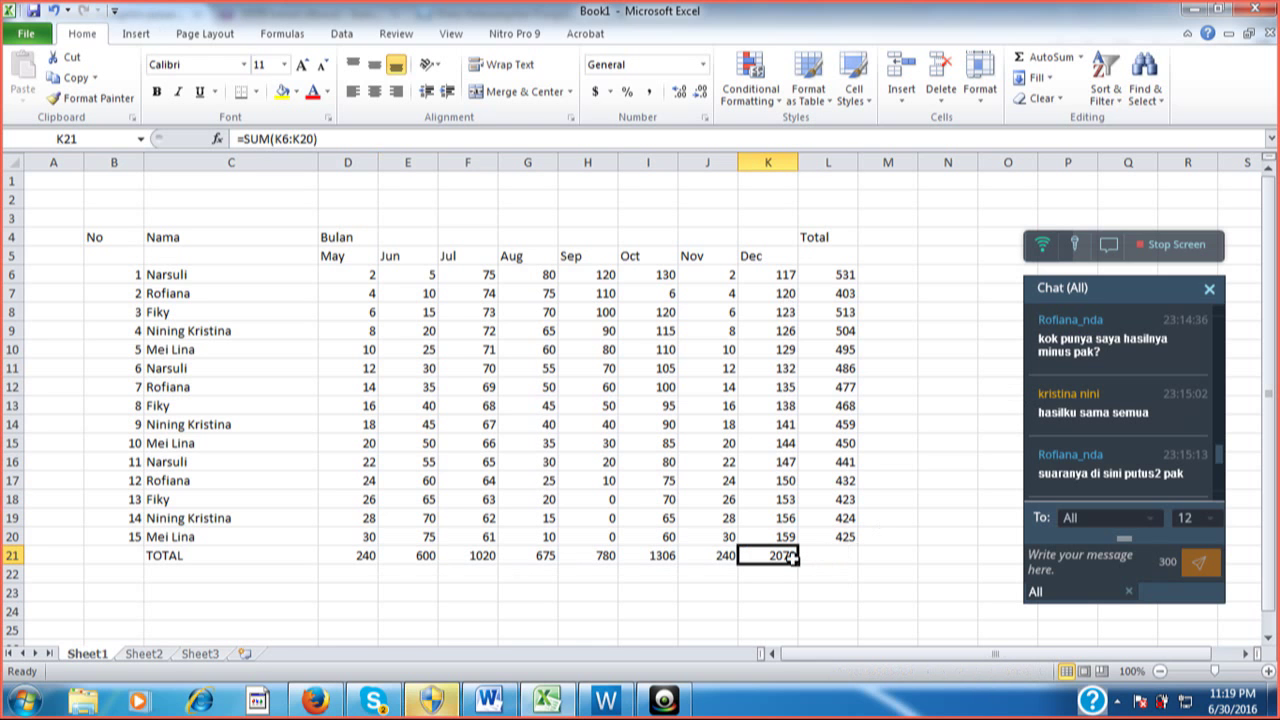
drag(798, 562, 835, 568)
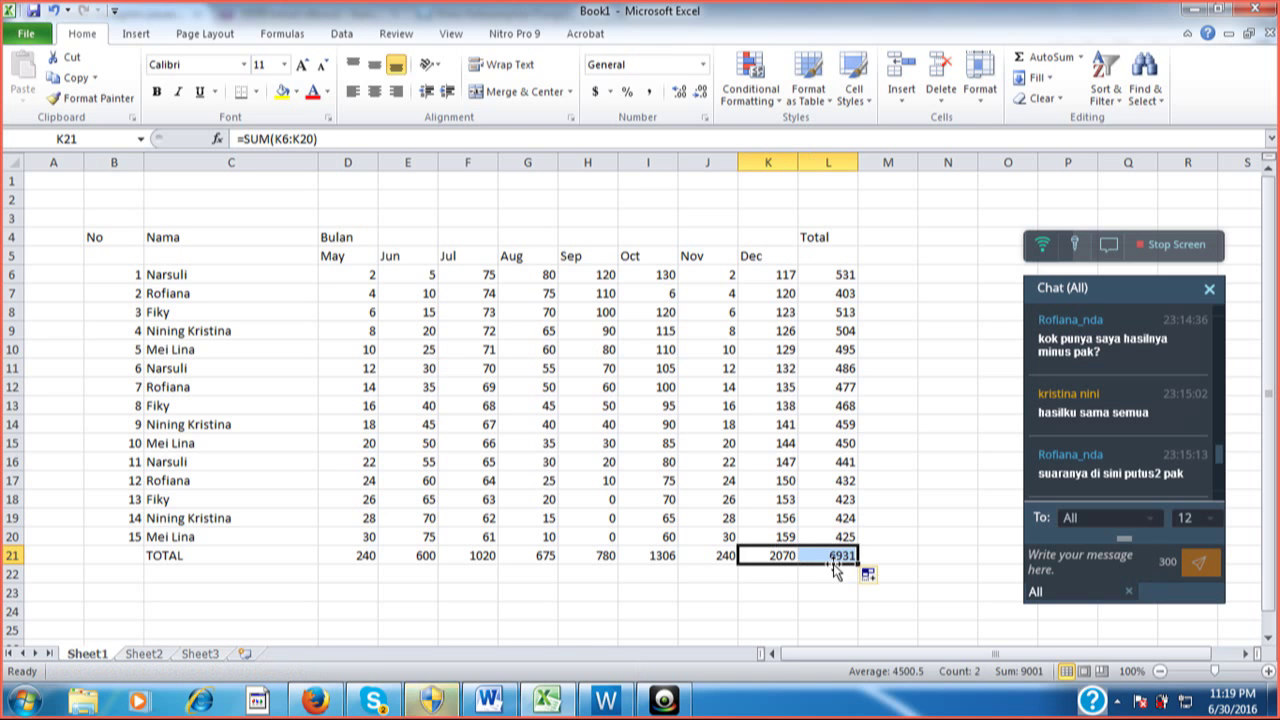
click(835, 558)
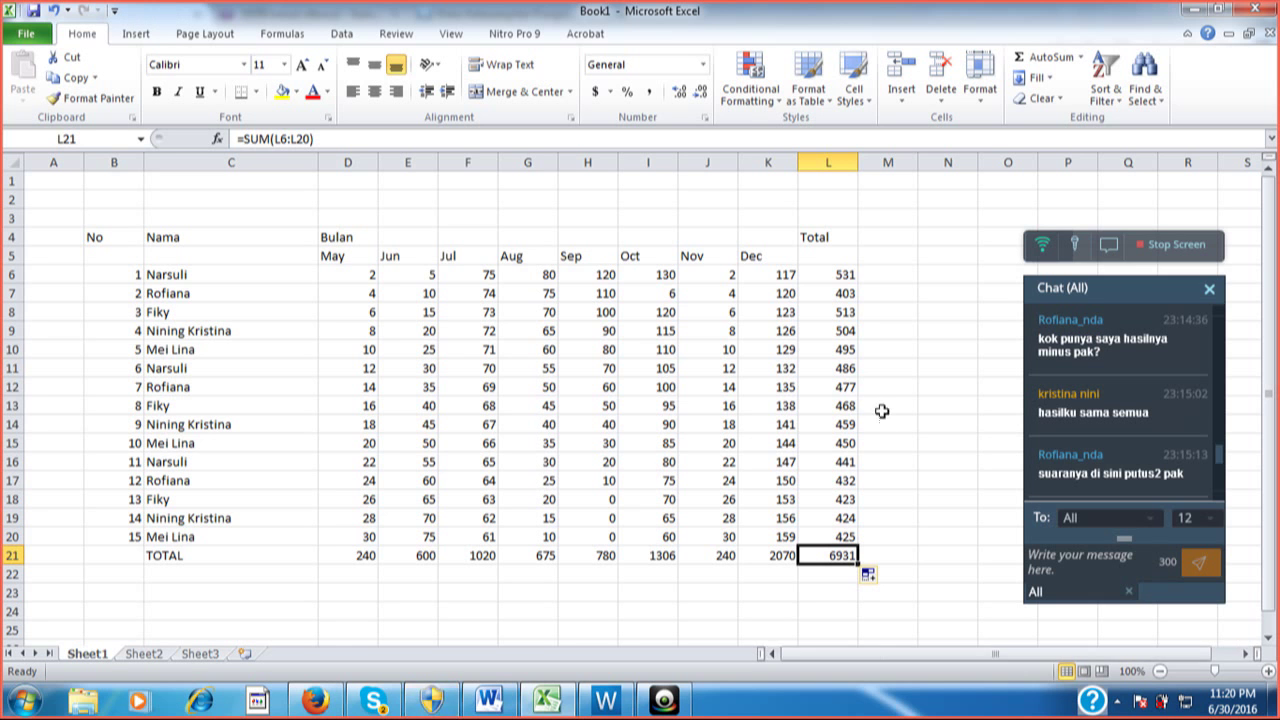
Fill the Total column figures L6:L20 with yellow
click(834, 273)
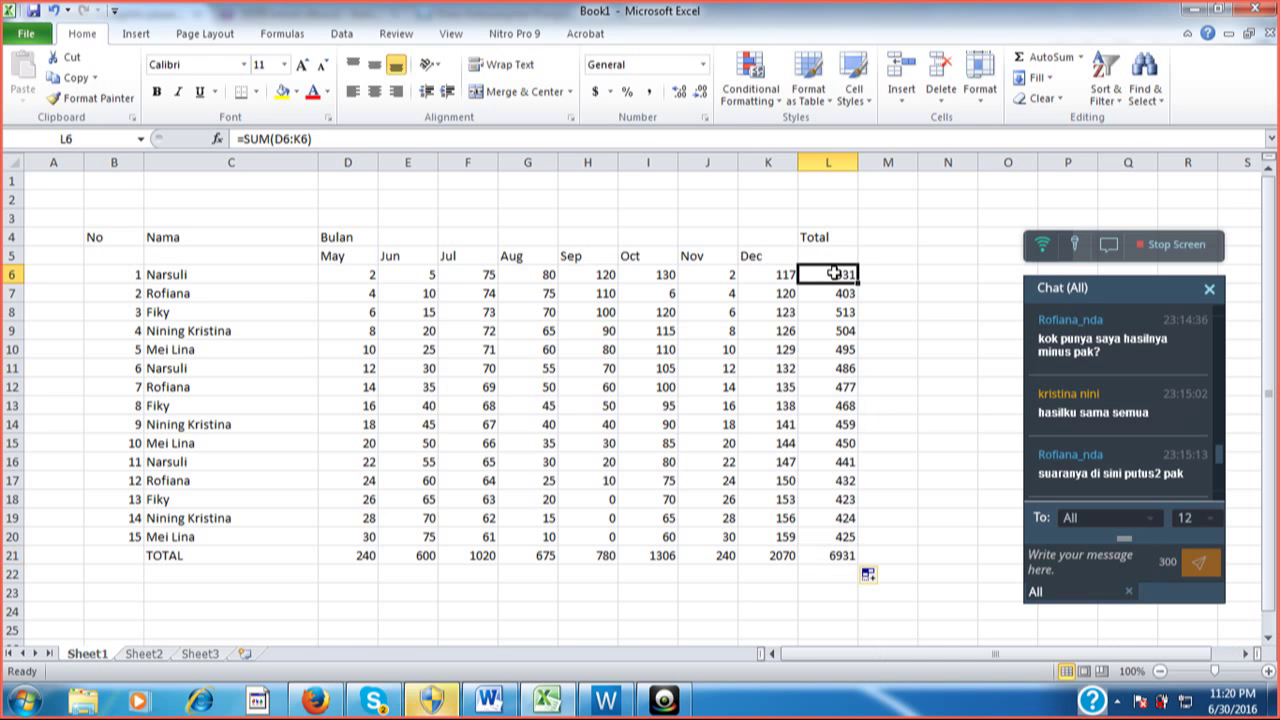
drag(834, 273, 846, 536)
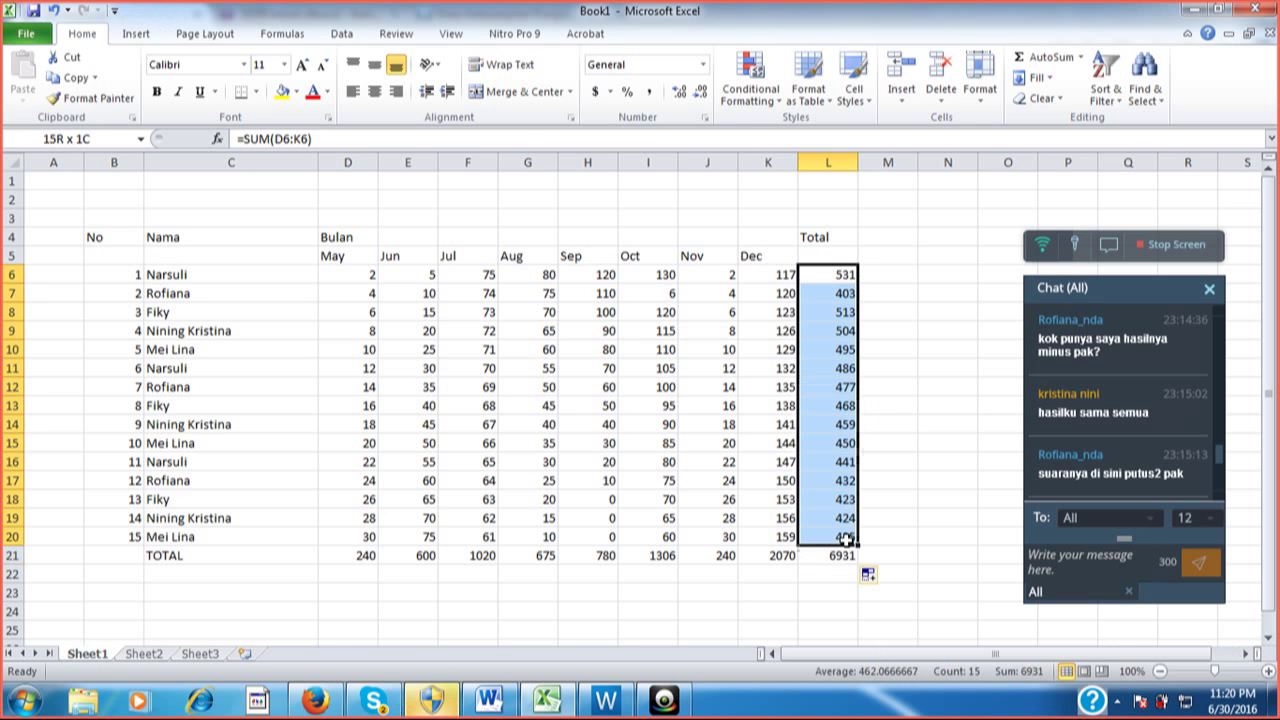
click(282, 93)
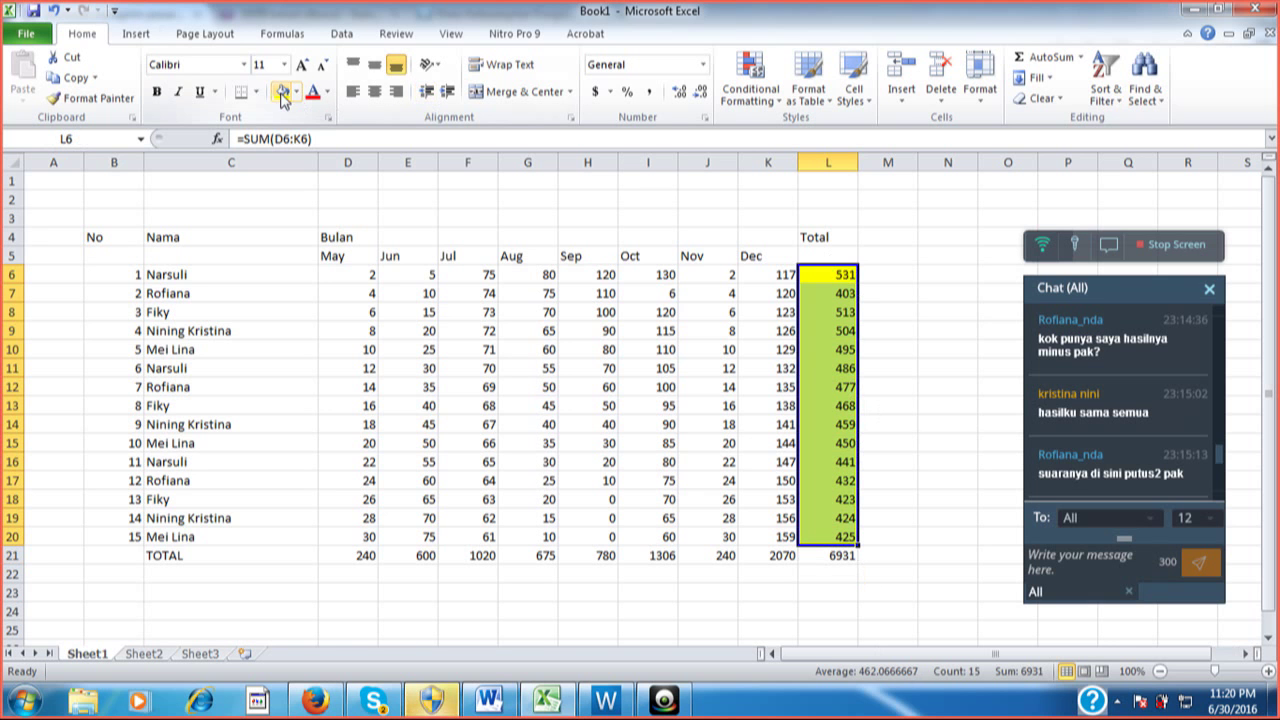
click(826, 552)
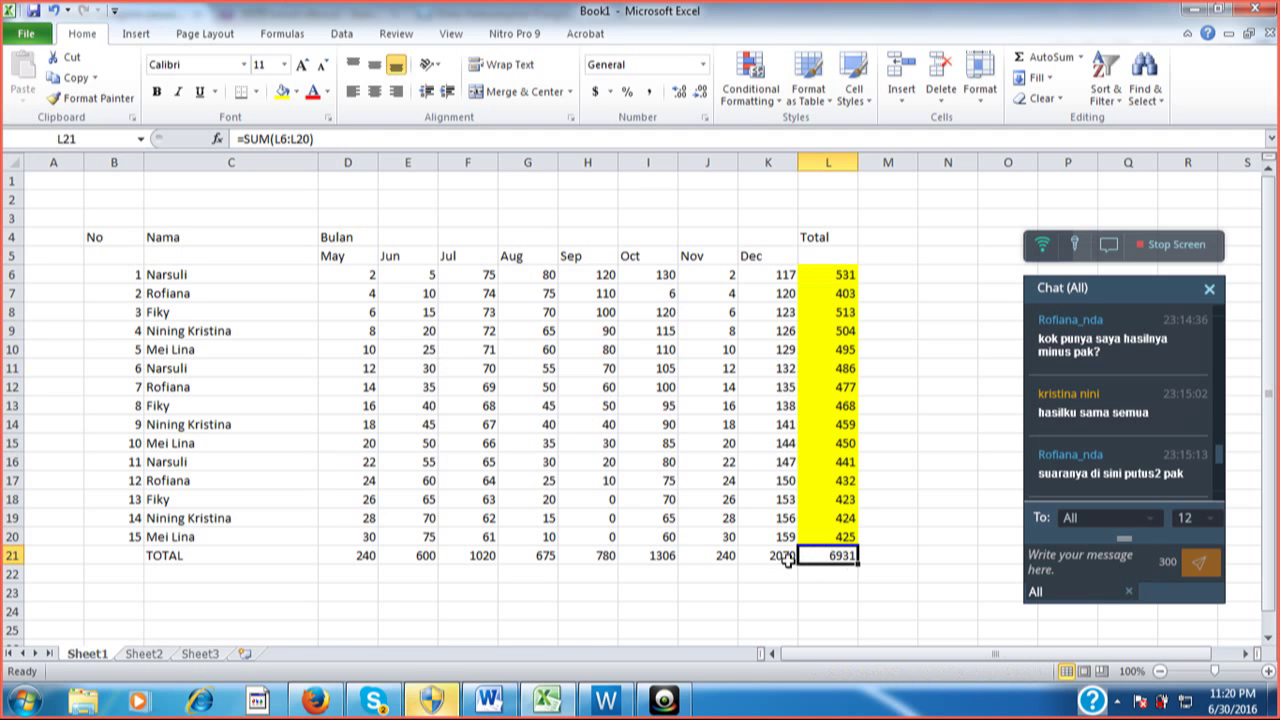
Fill the monthly totals D21:K21 with blue
click(356, 558)
drag(356, 558, 749, 559)
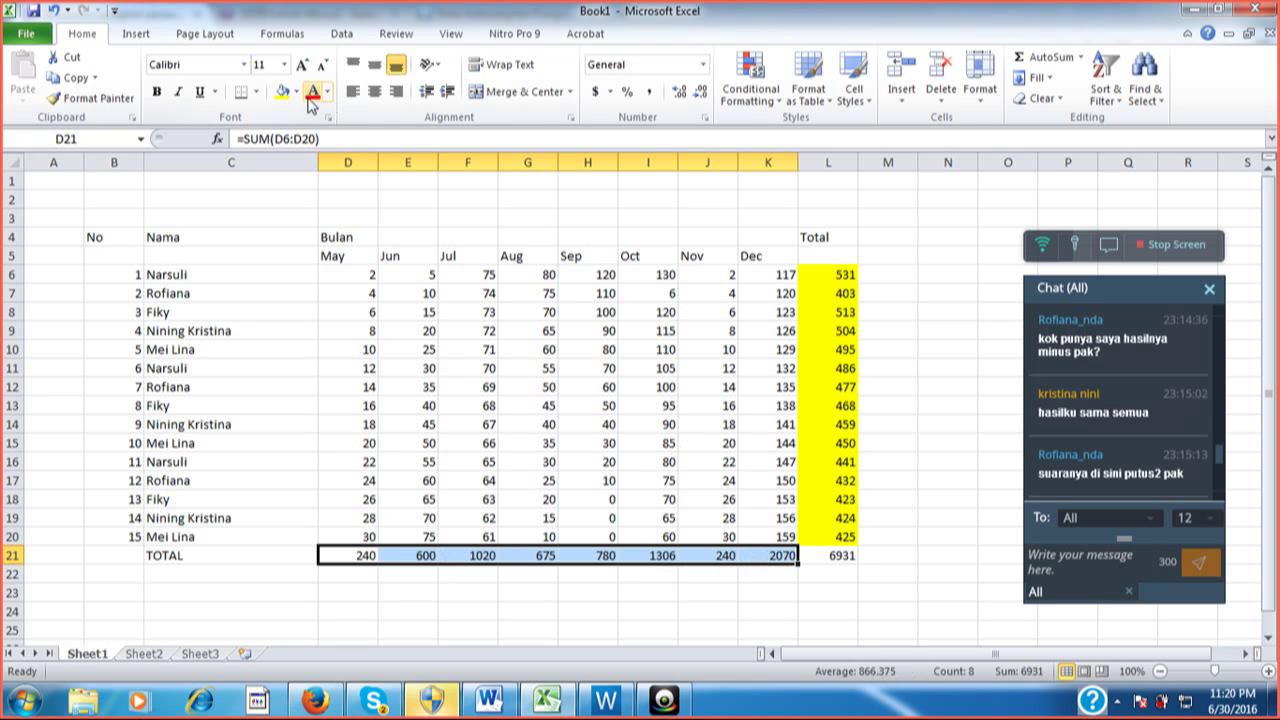
click(298, 92)
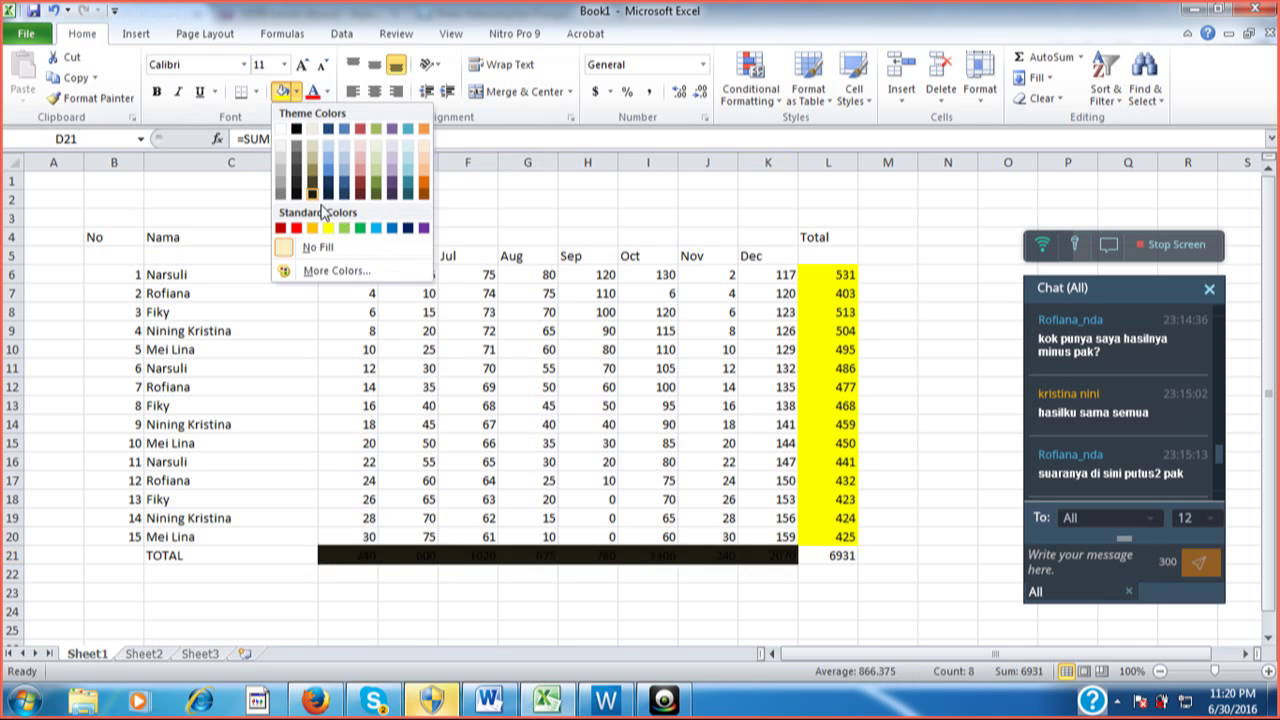
click(326, 168)
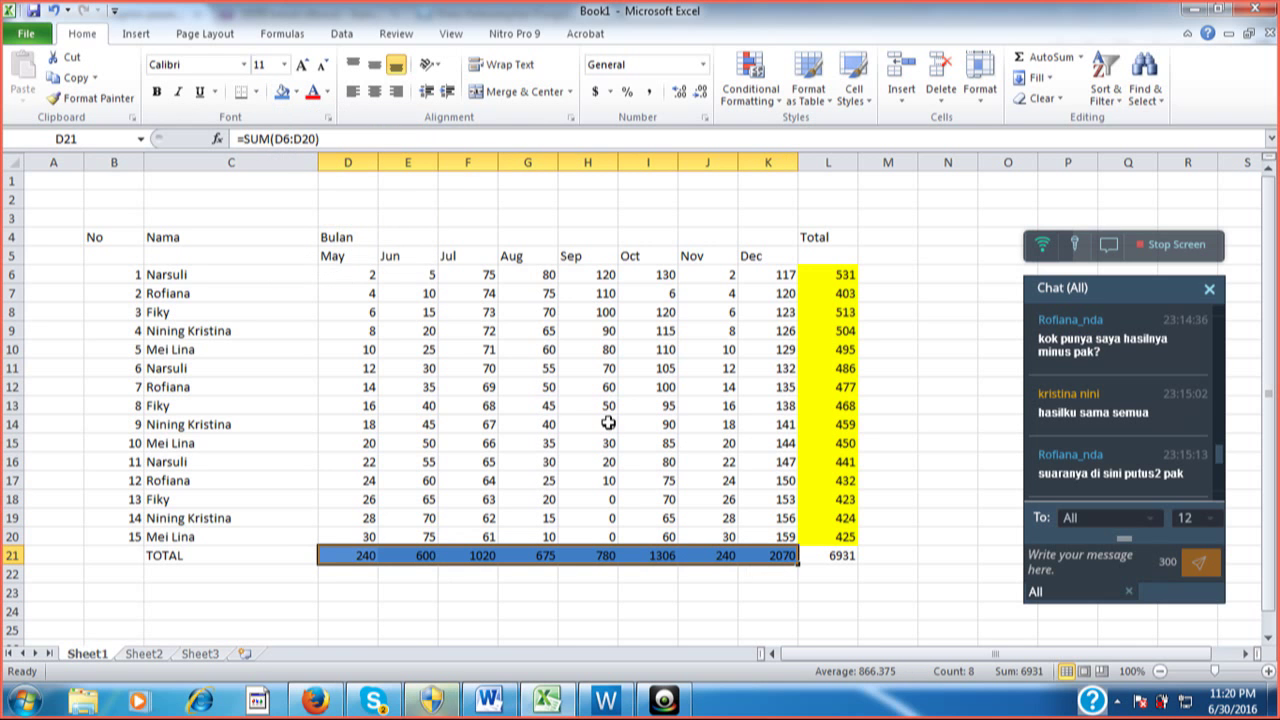
click(820, 556)
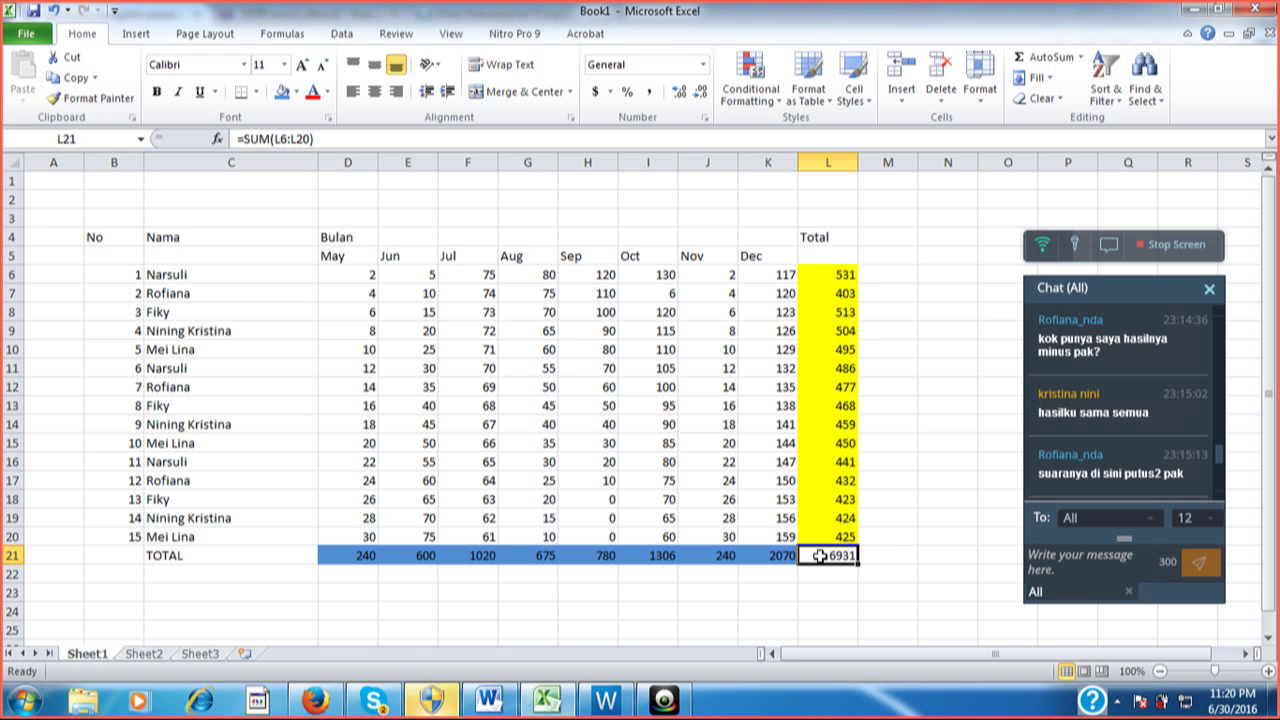
double_click(820, 556)
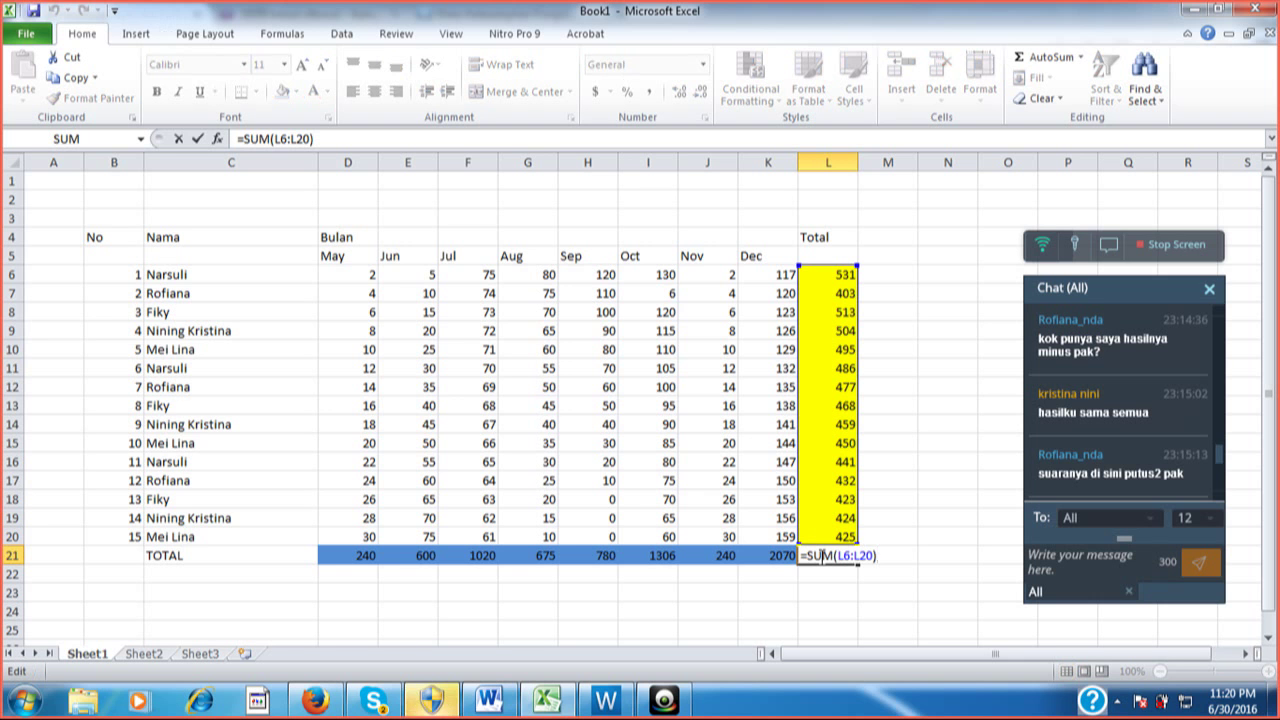
key(Return)
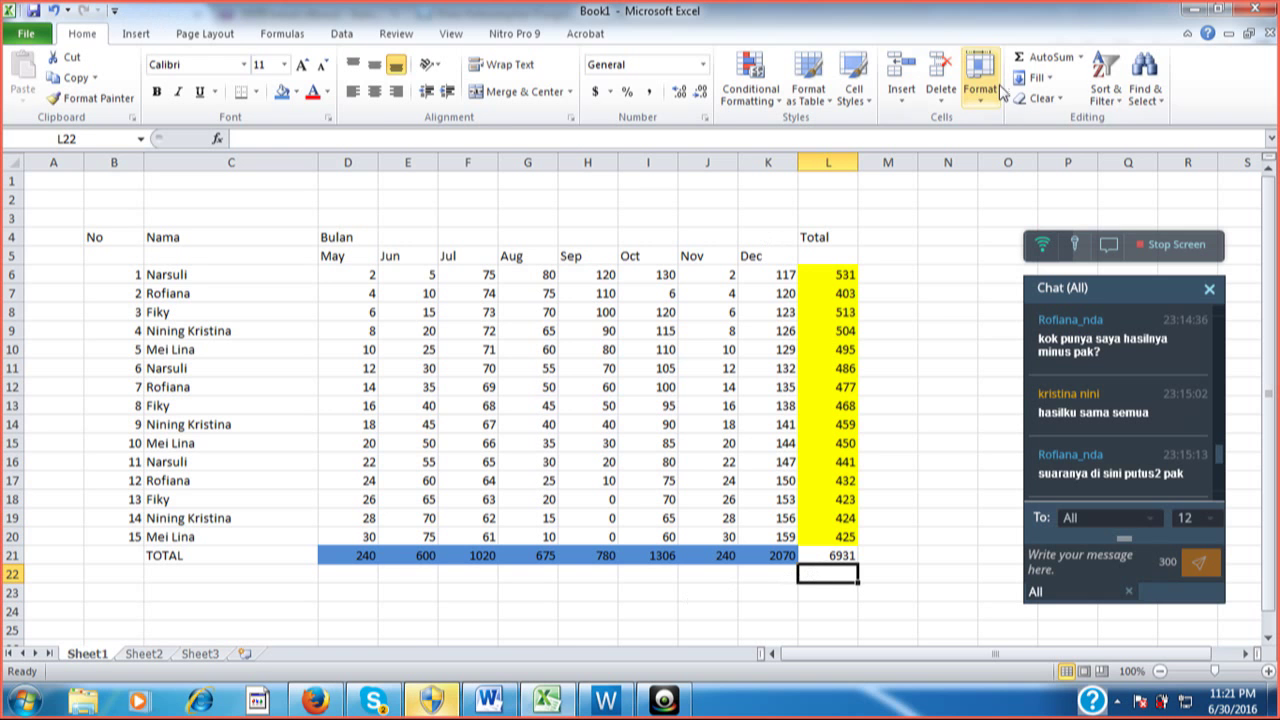
Add a cross-check =SUM(D21:K21) in L22
click(1020, 60)
drag(366, 555, 760, 553)
key(Return)
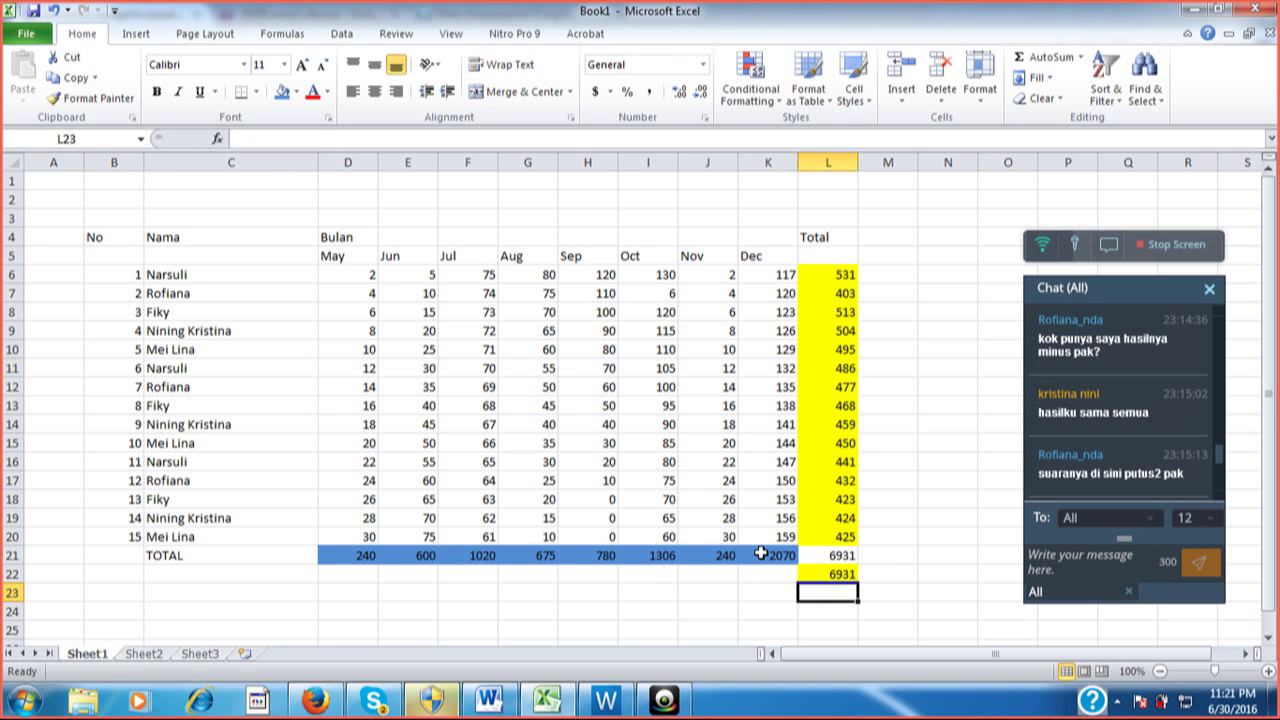
Overwrite the row 9 total in L9 with 675
key(Up)
key(Up)
key(Up)
key(Up)
key(Up)
key(Up)
key(Up)
key(Up)
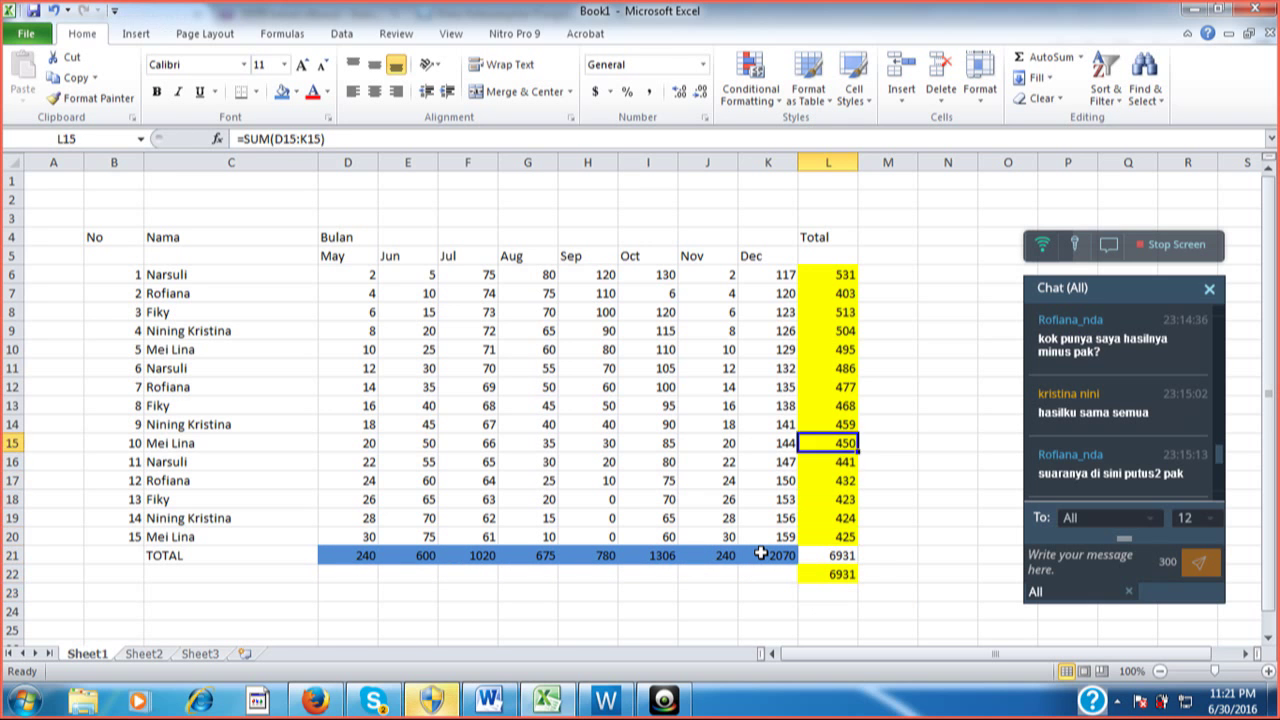
key(Up)
key(Up)
key(Up)
key(Up)
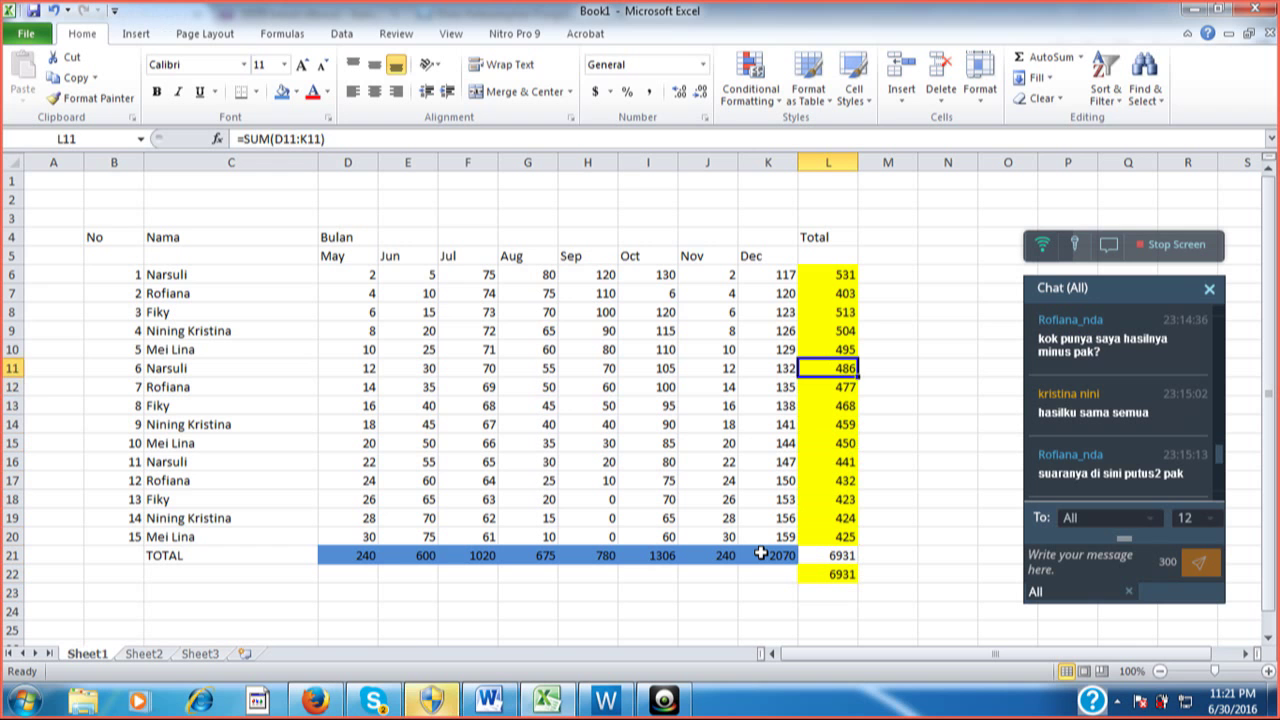
key(Up)
key(Up)
text(675)
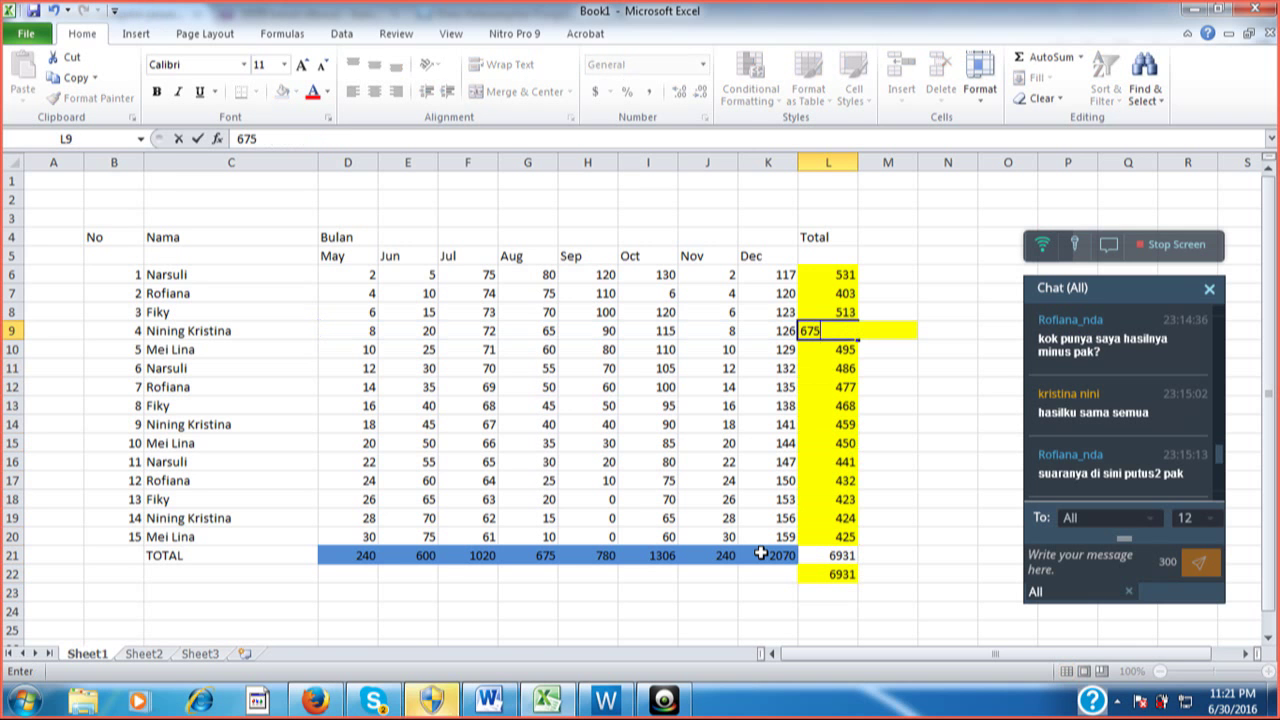
key(Return)
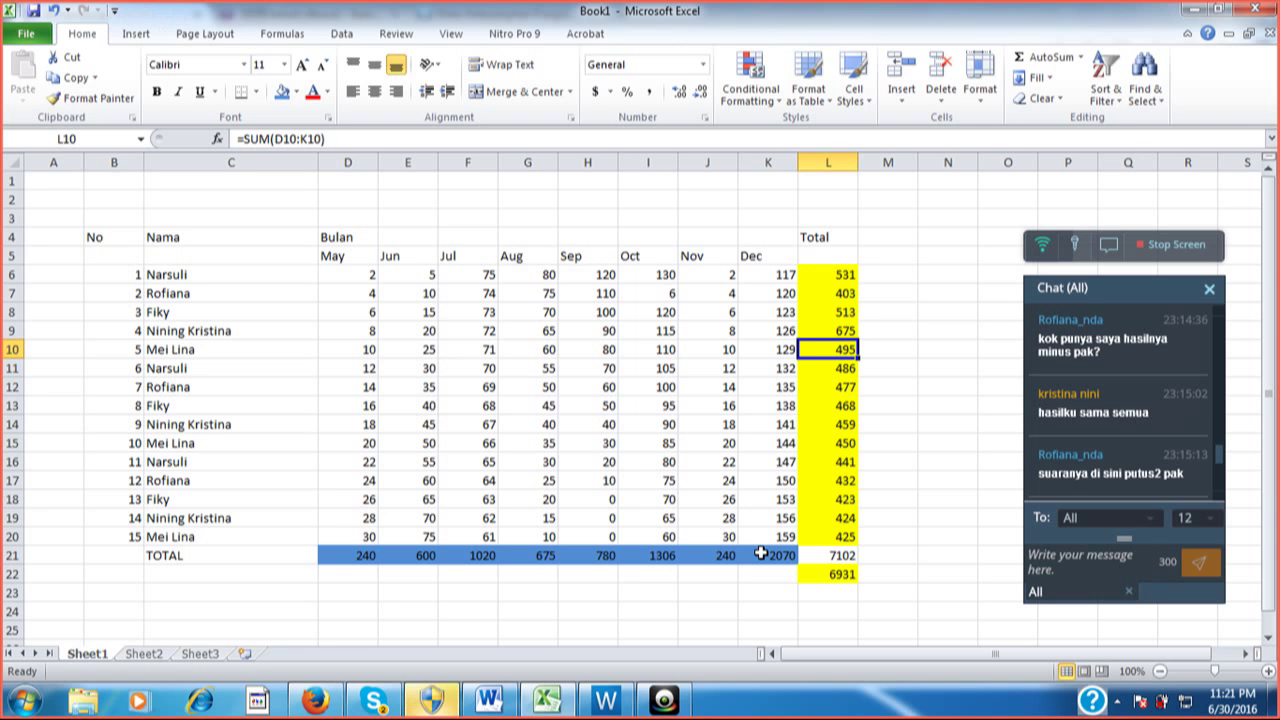
Compare the recalculated 7102 grand total in L21 with 6931 in L22
key(Down)
key(Down)
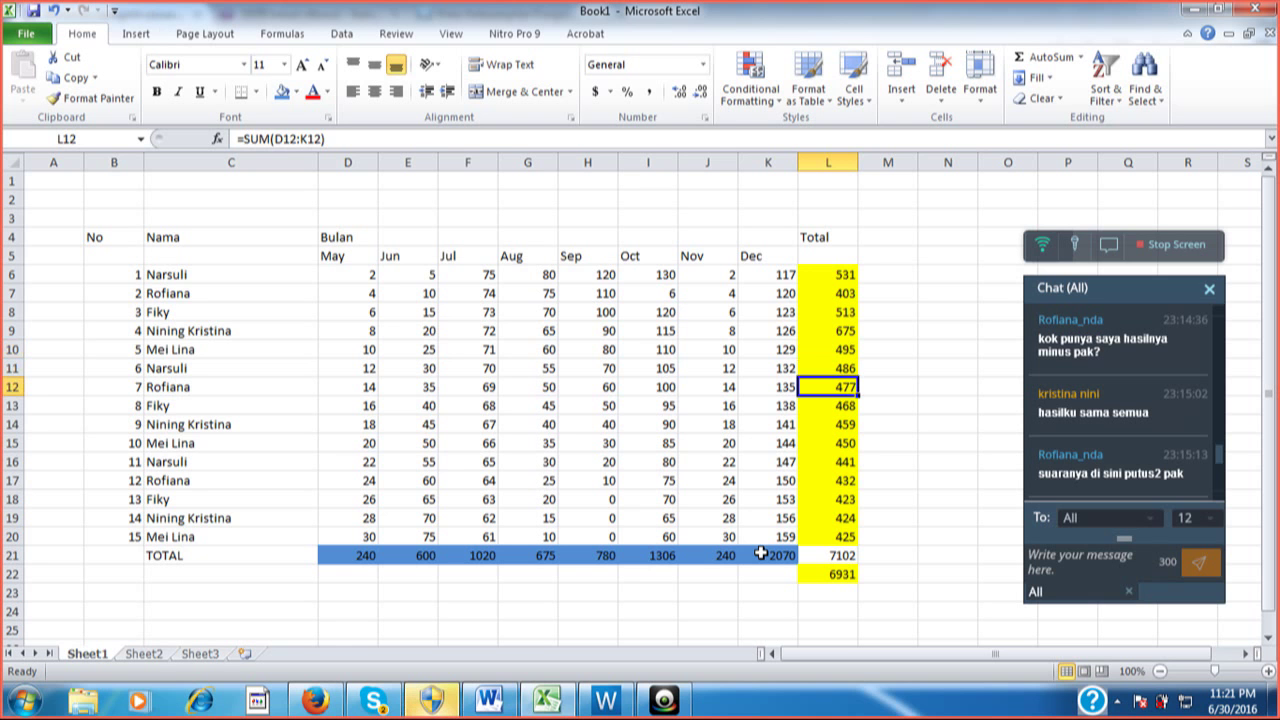
key(Down)
key(Down)
key(Down)
key(Down)
key(Down)
key(Down)
key(Down)
key(Down)
key(Down)
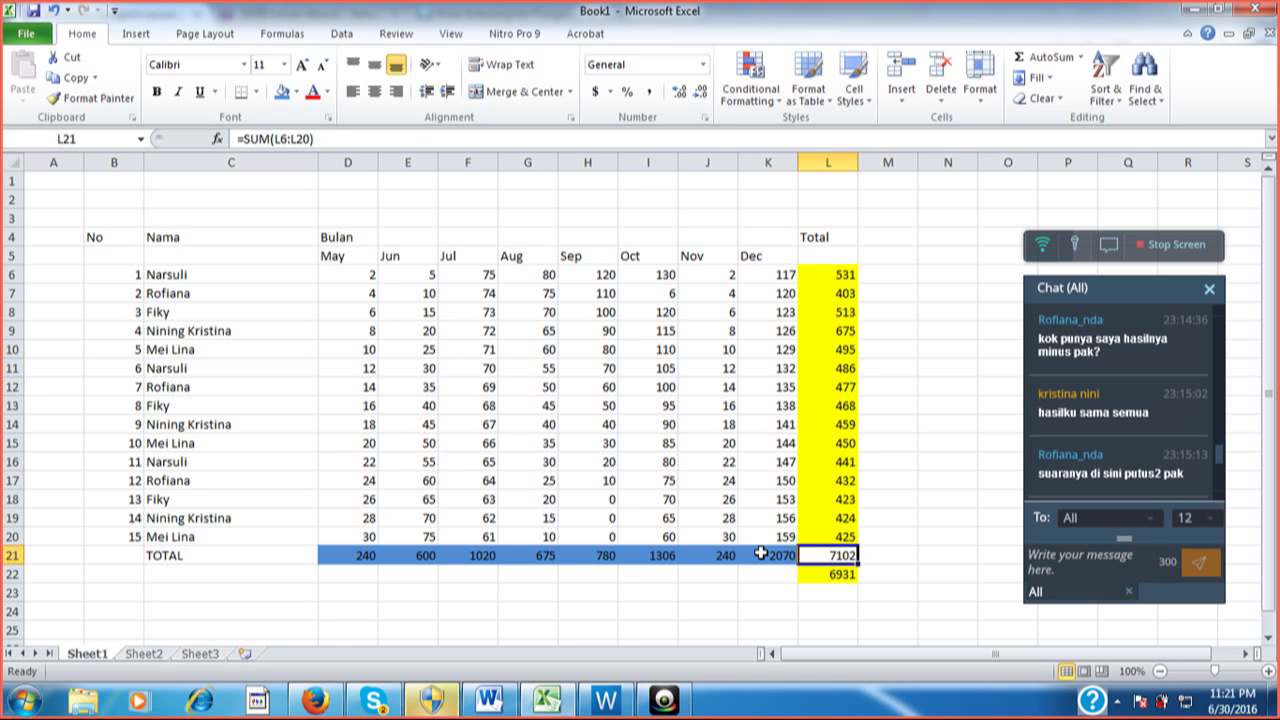
key(Down)
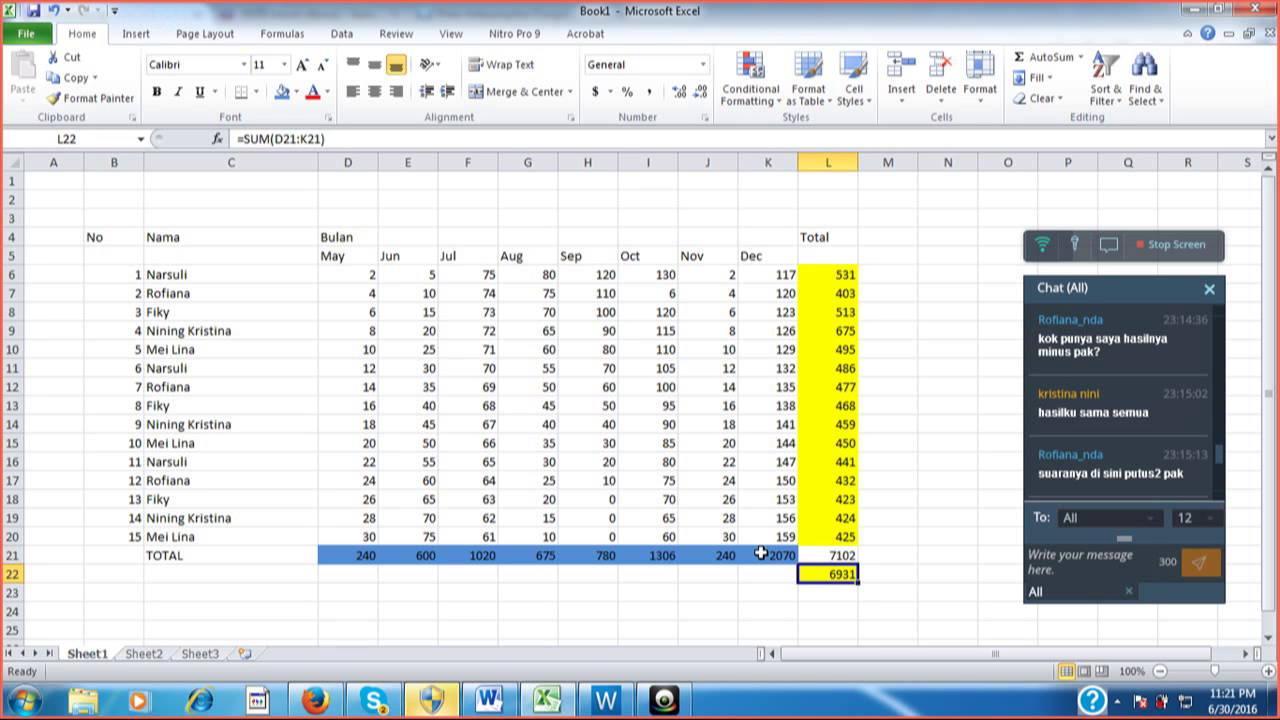
key(Up)
key(Up)
key(Up)
key(Up)
key(Up)
key(Up)
key(Up)
key(Up)
key(Up)
key(Up)
key(Up)
key(Up)
key(Up)
key(Up)
key(Up)
key(Up)
key(Up)
key(Up)
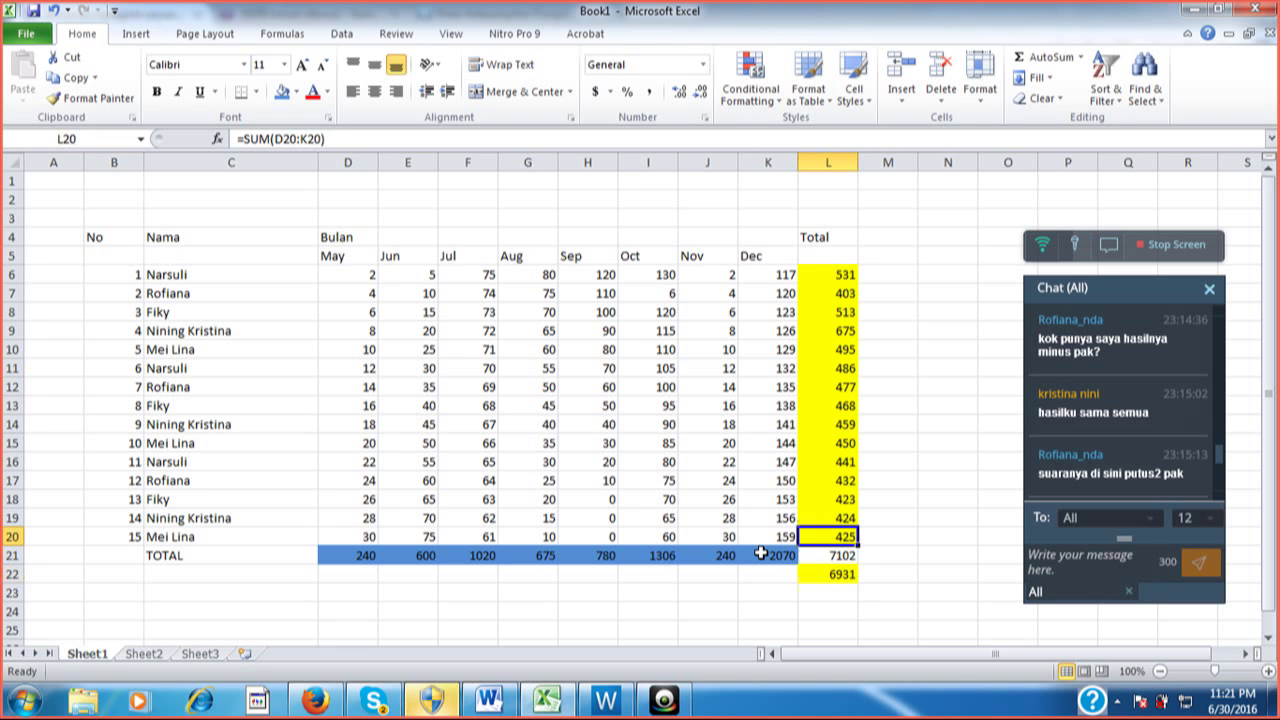
key(Down)
key(Down)
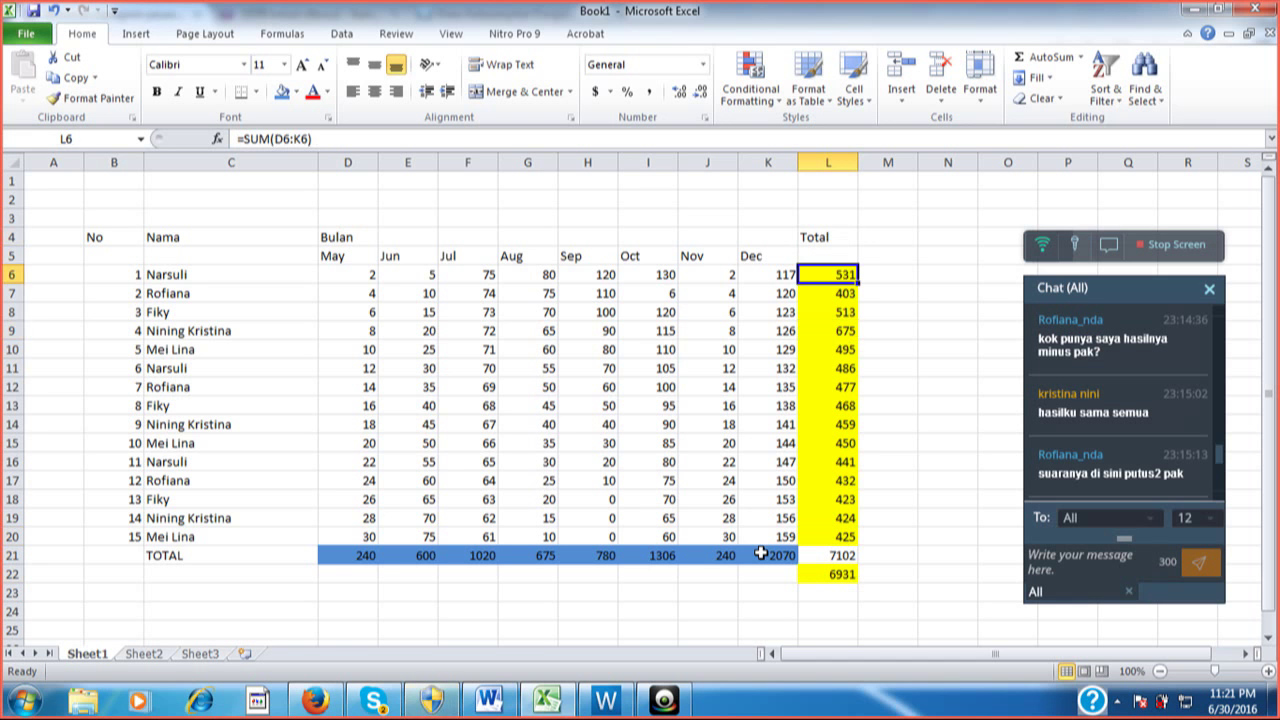
key(Down)
key(Down)
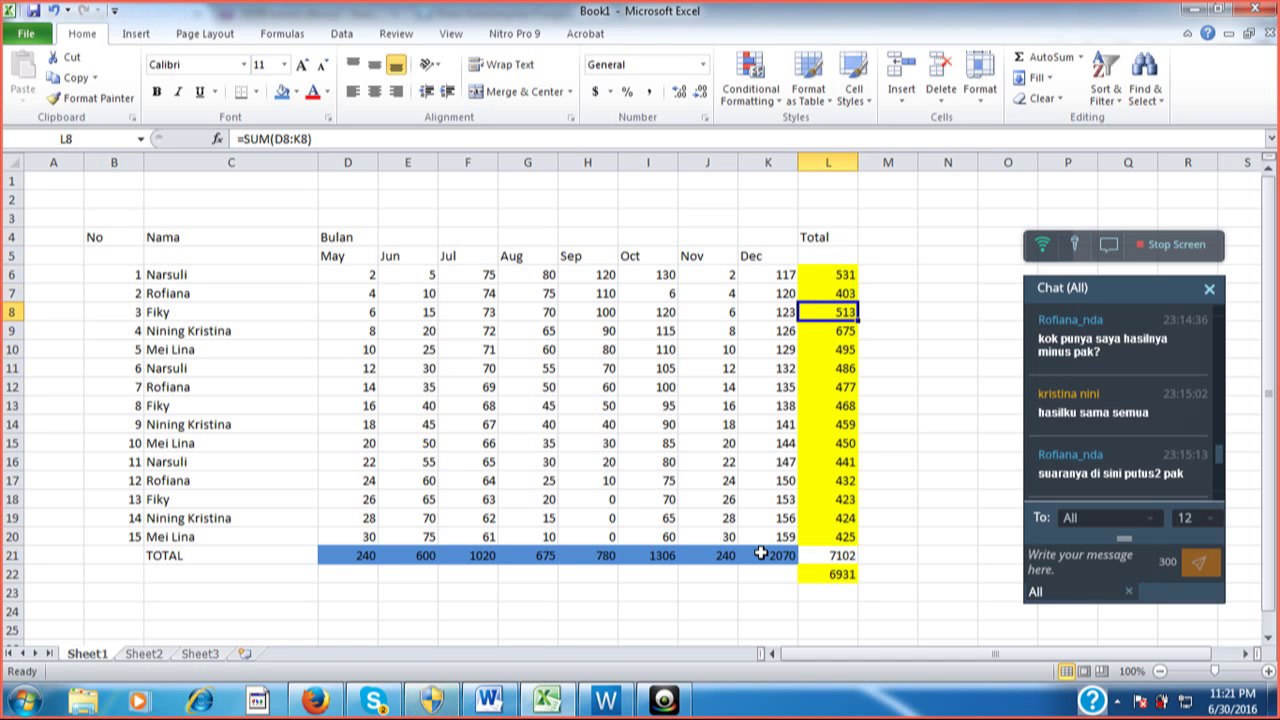
key(Up)
key(Up)
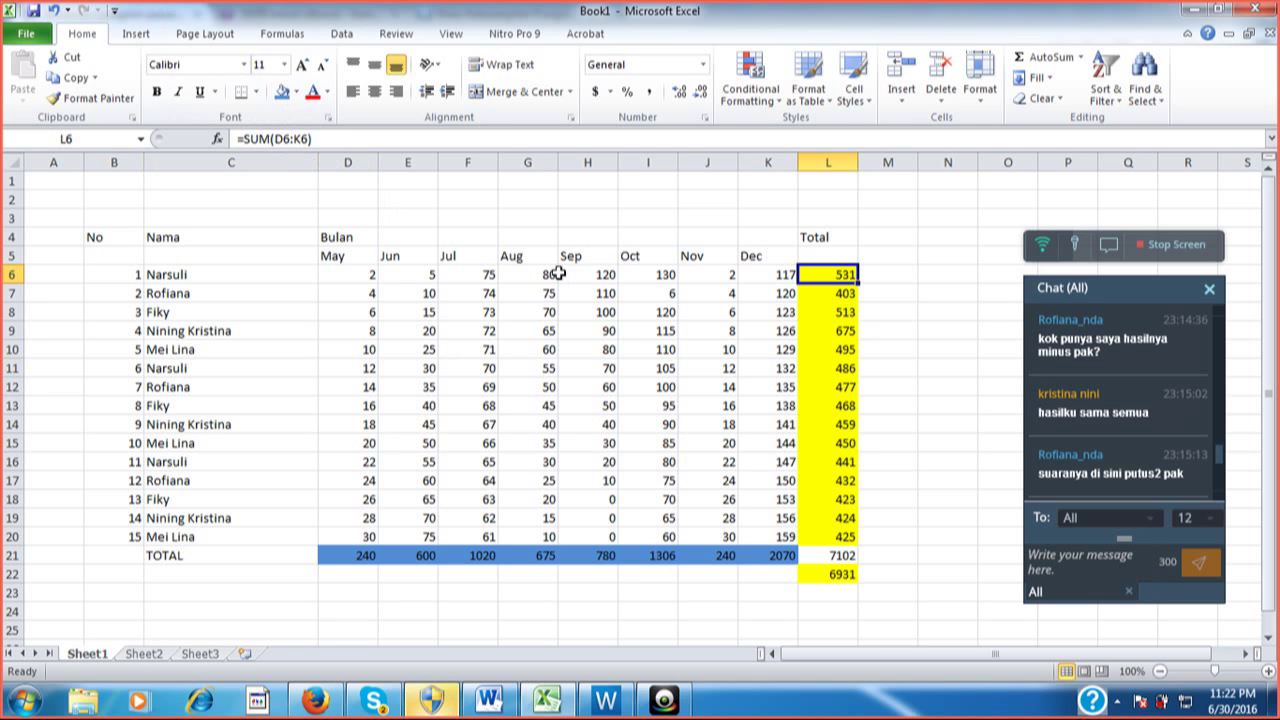
key(Down)
key(Down)
key(Down)
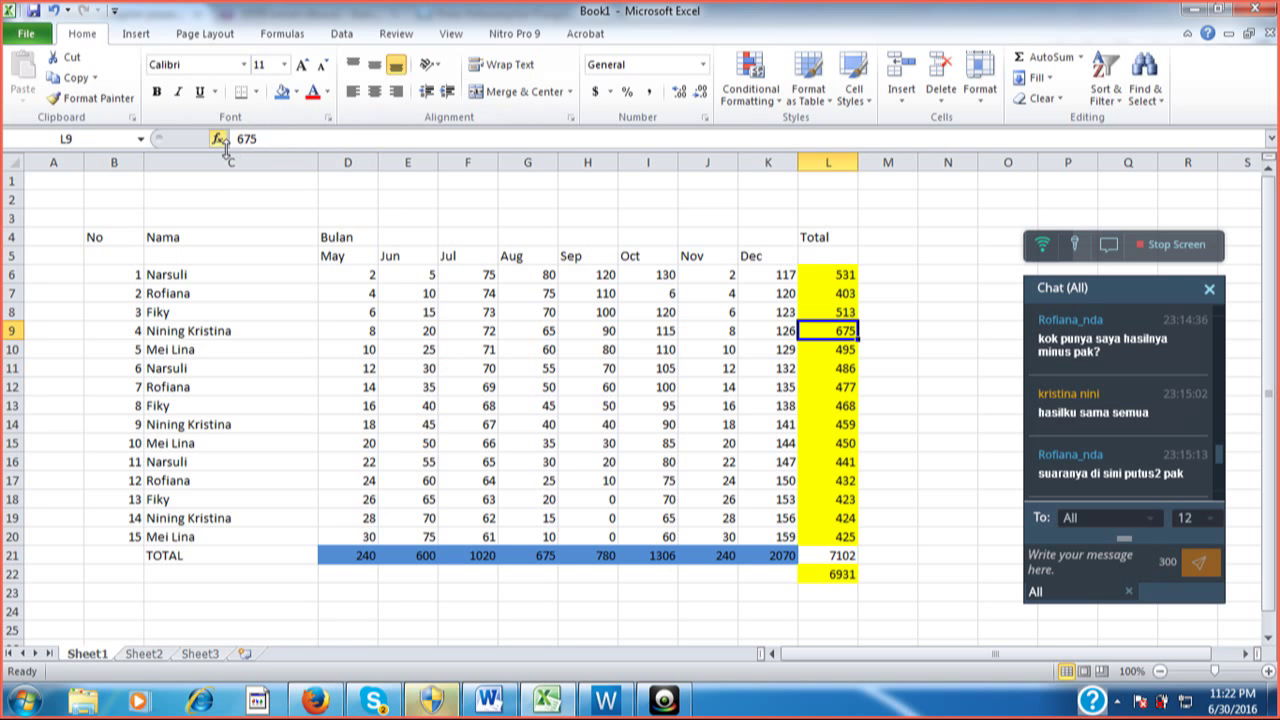
drag(211, 163, 258, 184)
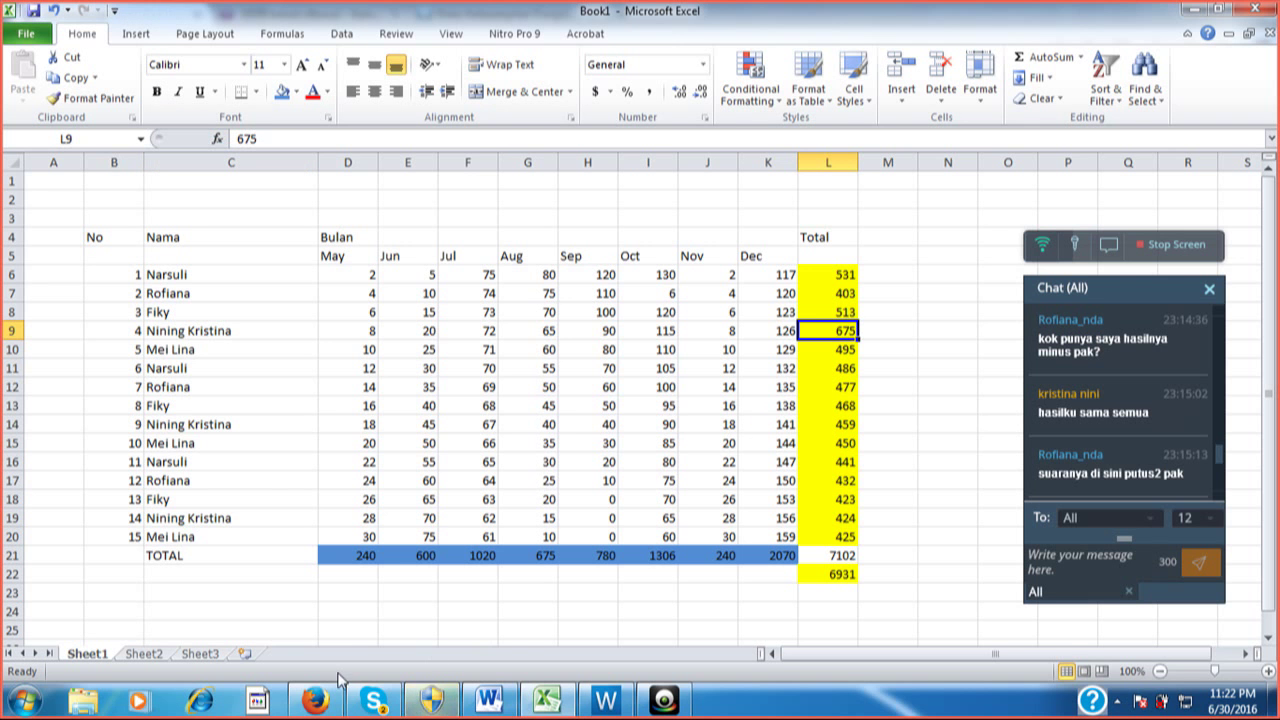
click(316, 700)
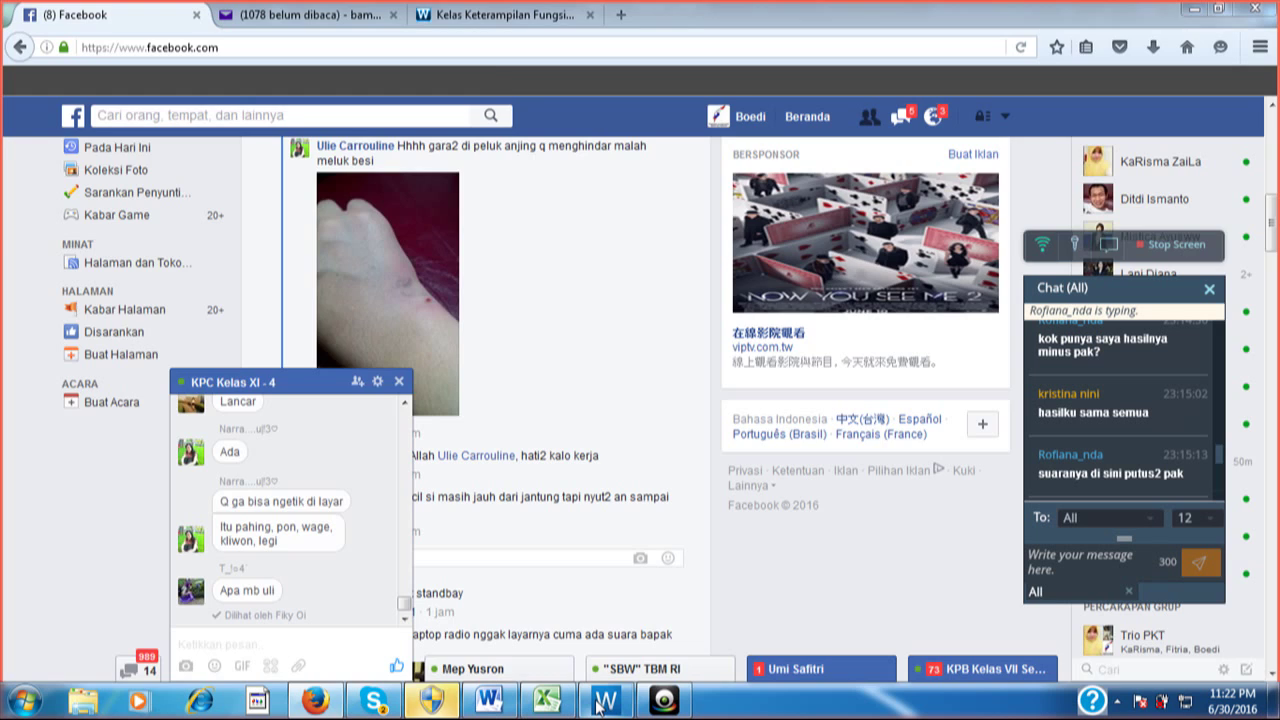
click(598, 705)
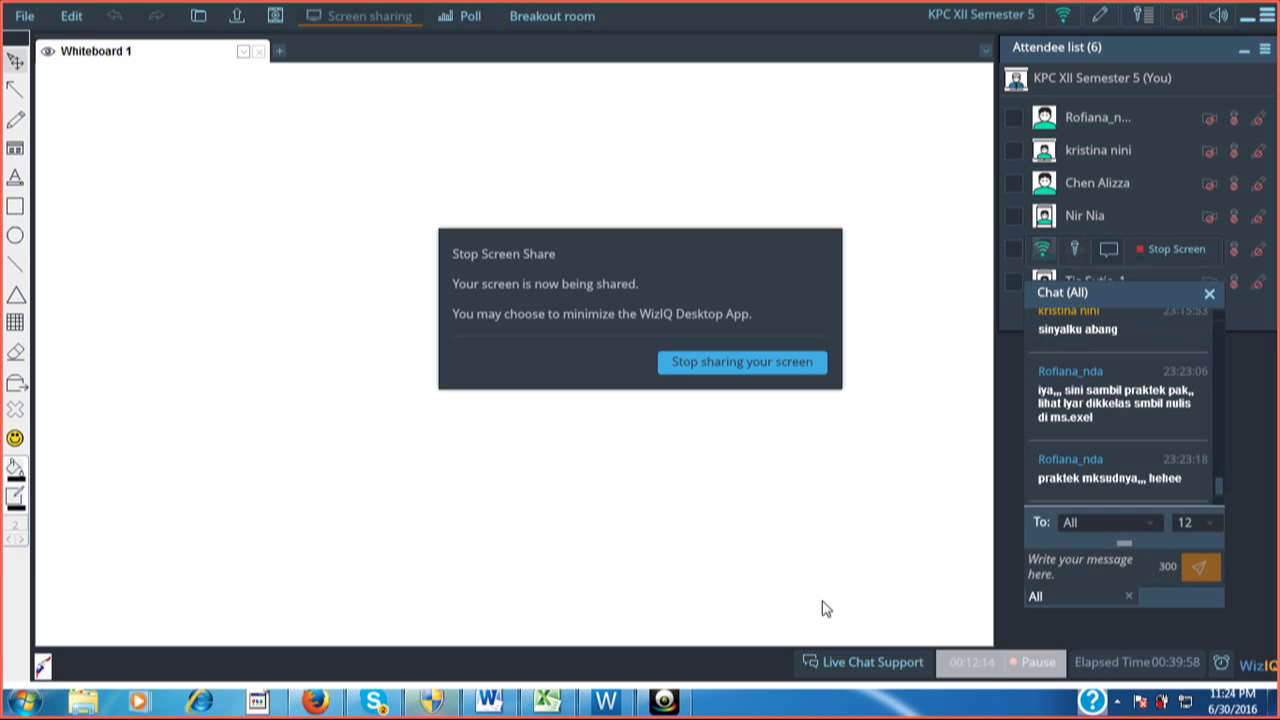
click(547, 702)
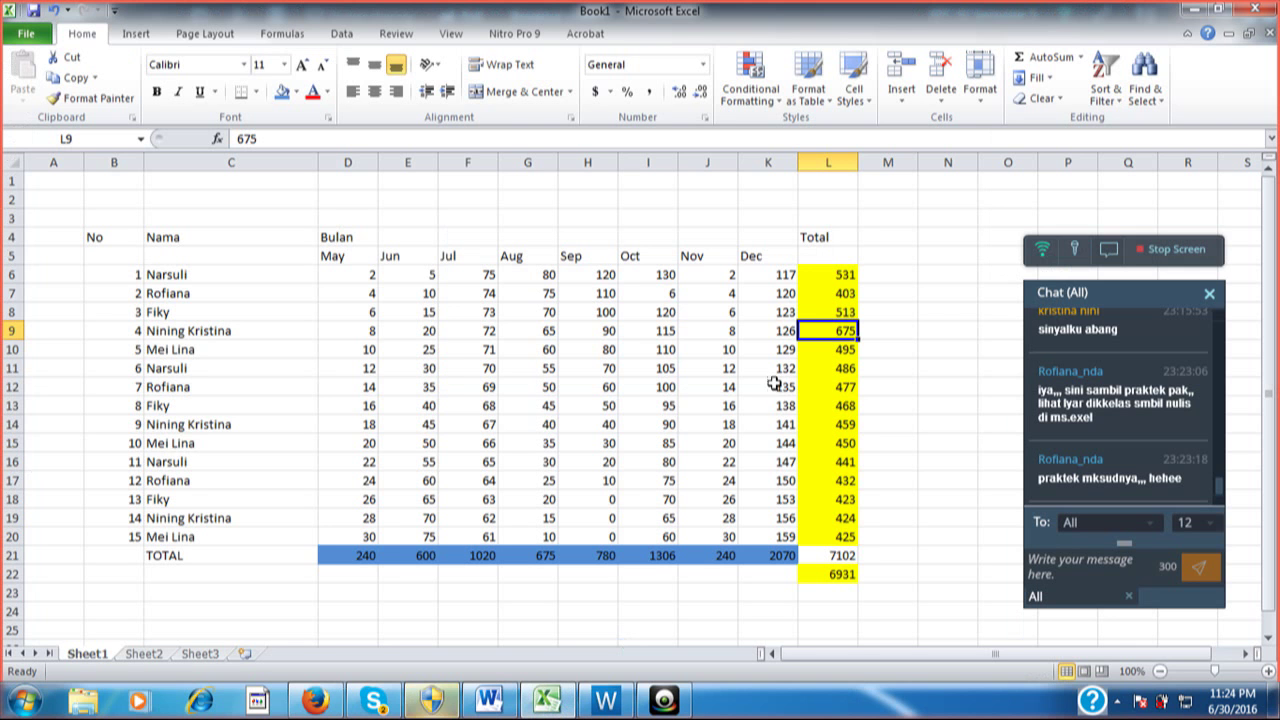
Copy the row 8 total formula into L9, restoring 504 and the 6931 grand total
click(836, 314)
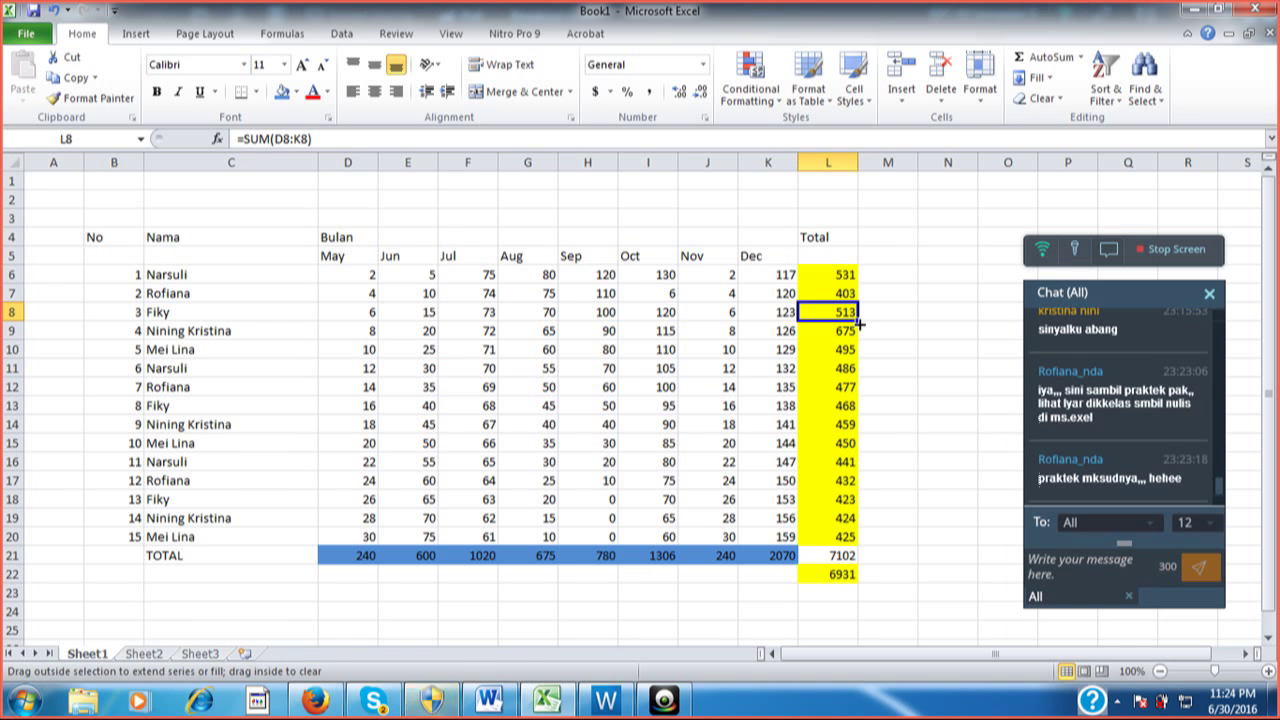
drag(858, 322, 856, 342)
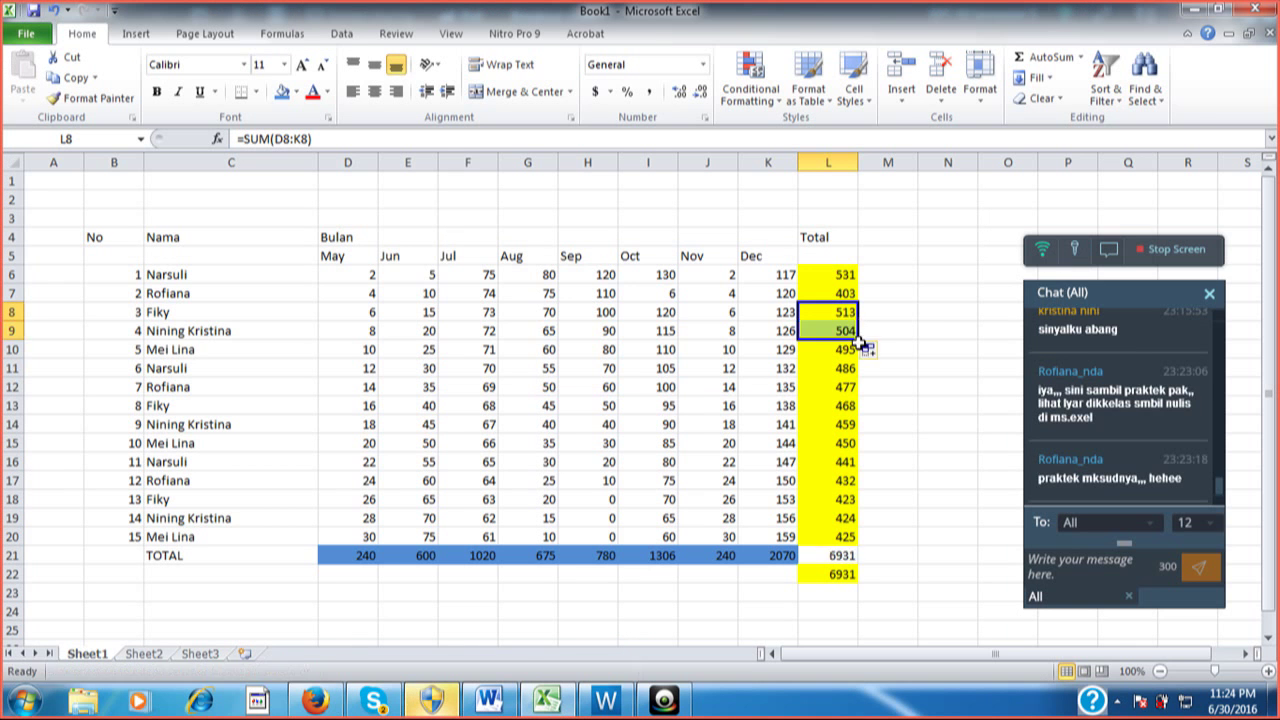
click(843, 557)
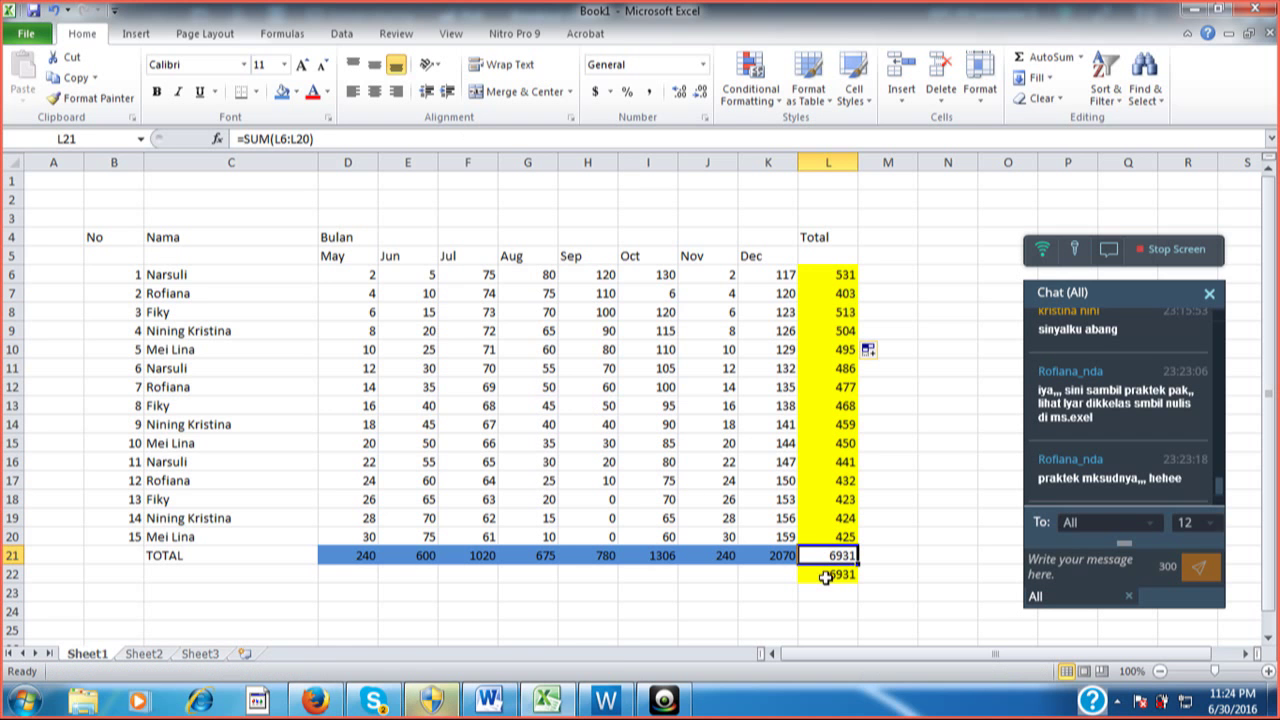
click(657, 557)
AutoSum I21 as =SUM(I6:I20), showing 1306 for Oct
key(alt+equal)
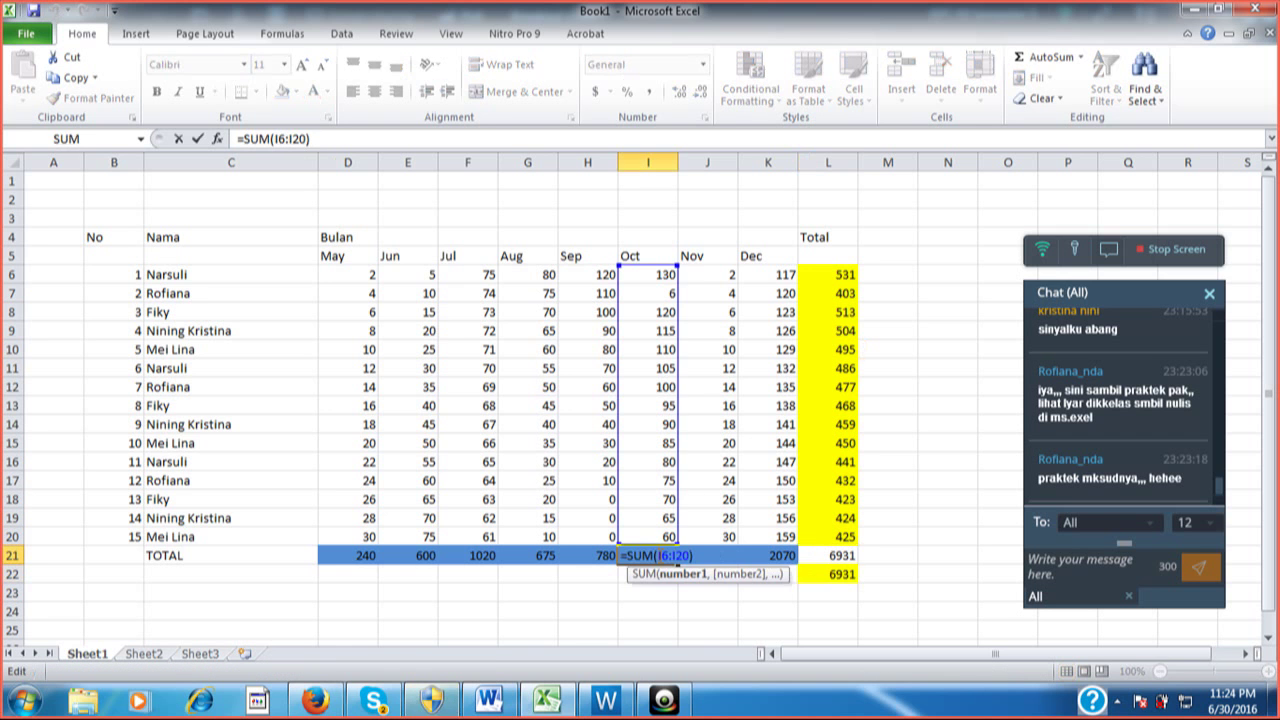
click(655, 591)
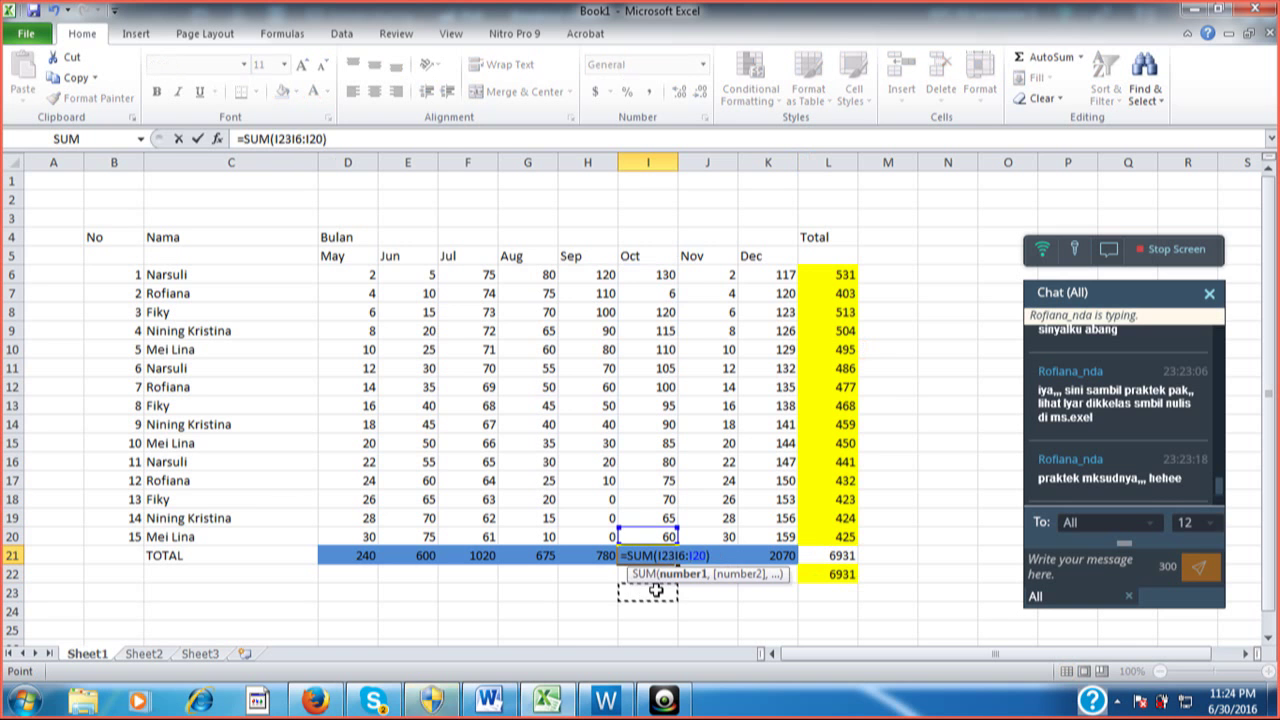
key(ctrl+Return)
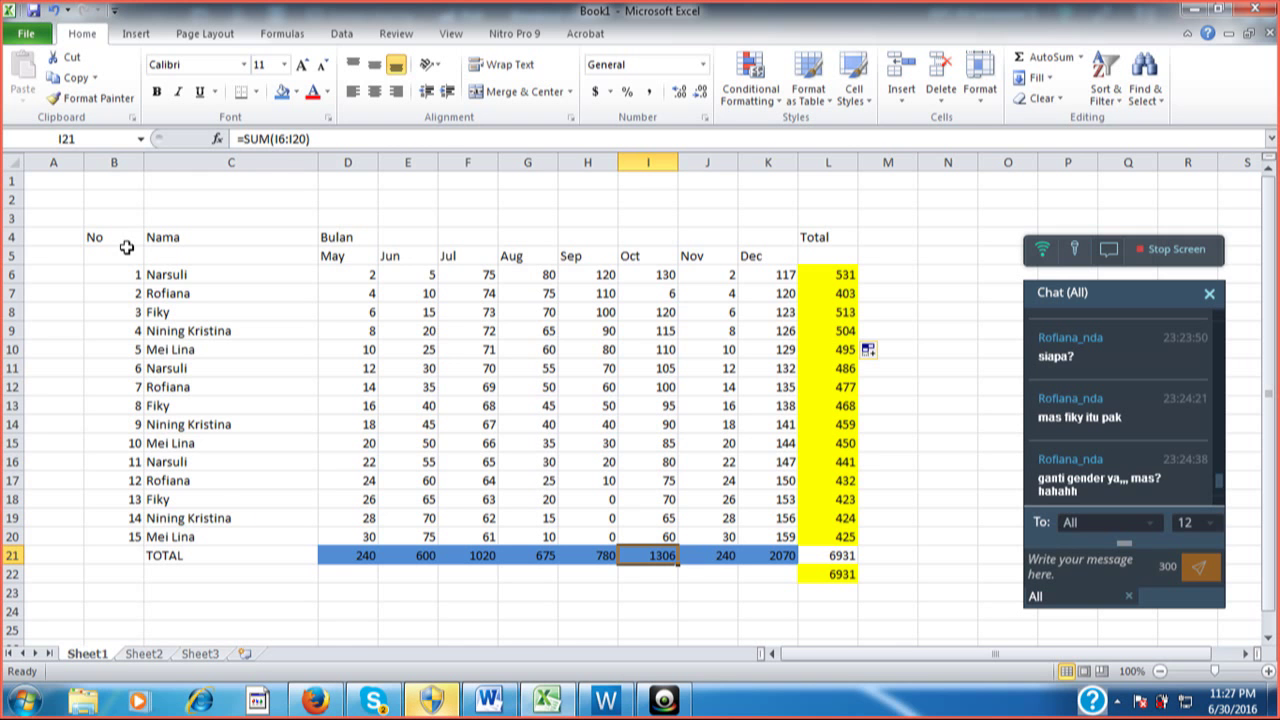
Apply All Borders to B4:L21, then add a Thick Box Border around the table
click(122, 237)
mouse_move(122, 237)
mouse_down()
mouse_move(286, 369)
mouse_move(429, 394)
mouse_move(563, 449)
mouse_move(660, 540)
mouse_move(810, 555)
mouse_up()
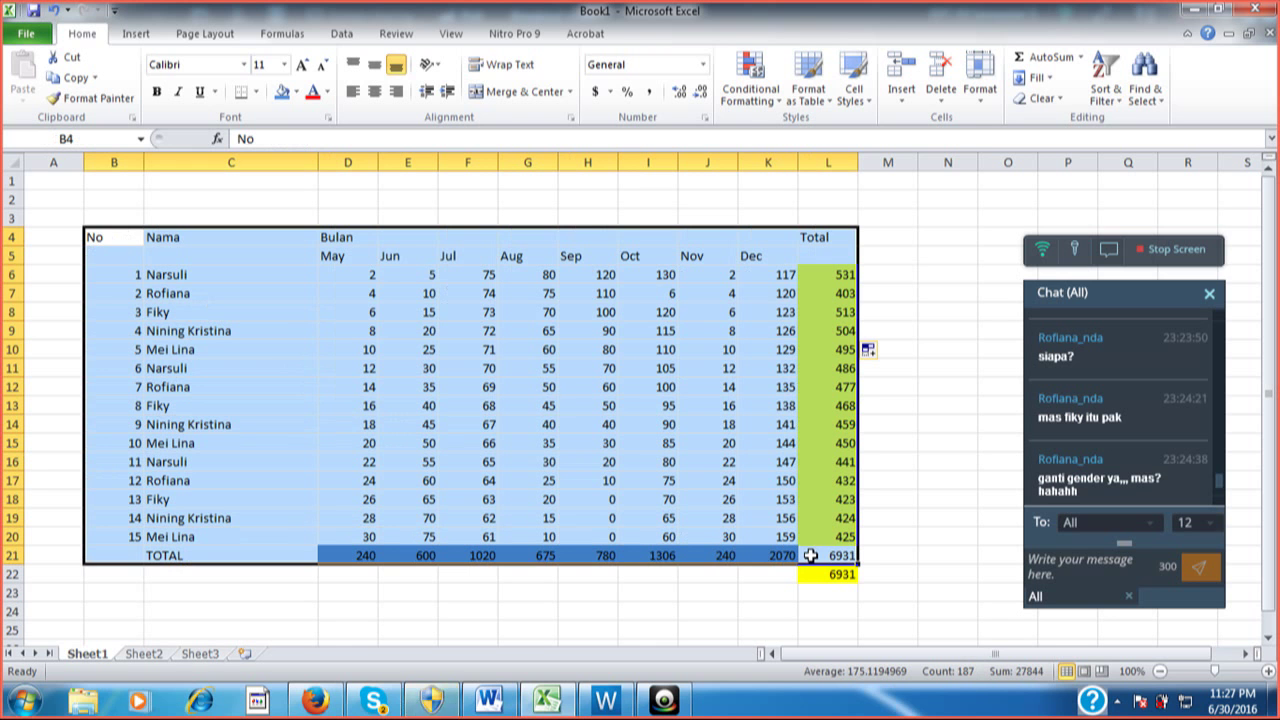
click(256, 93)
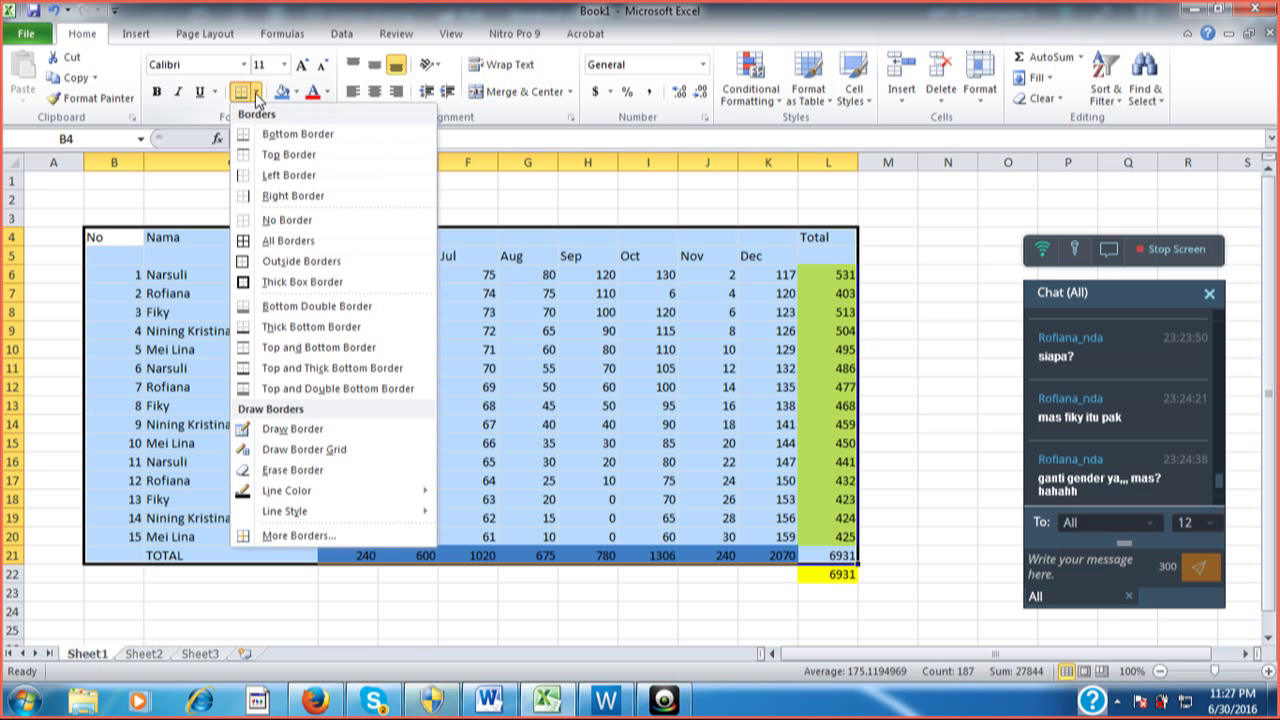
click(290, 240)
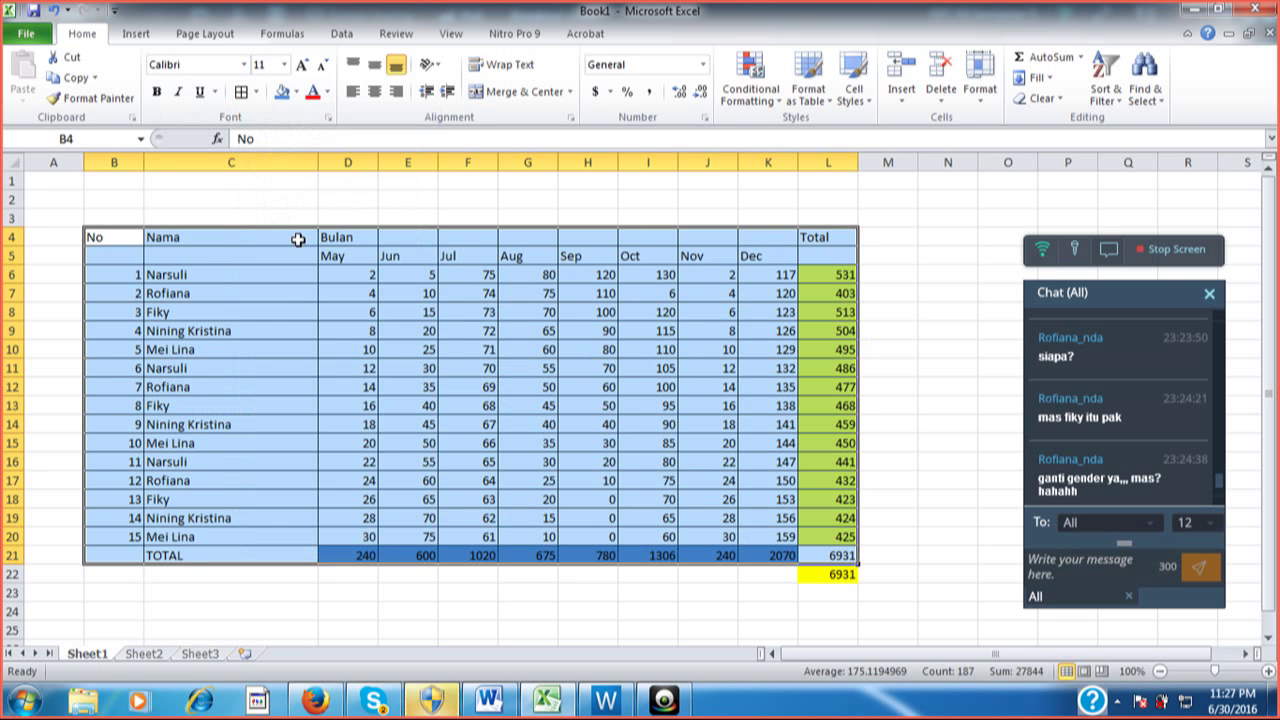
click(256, 93)
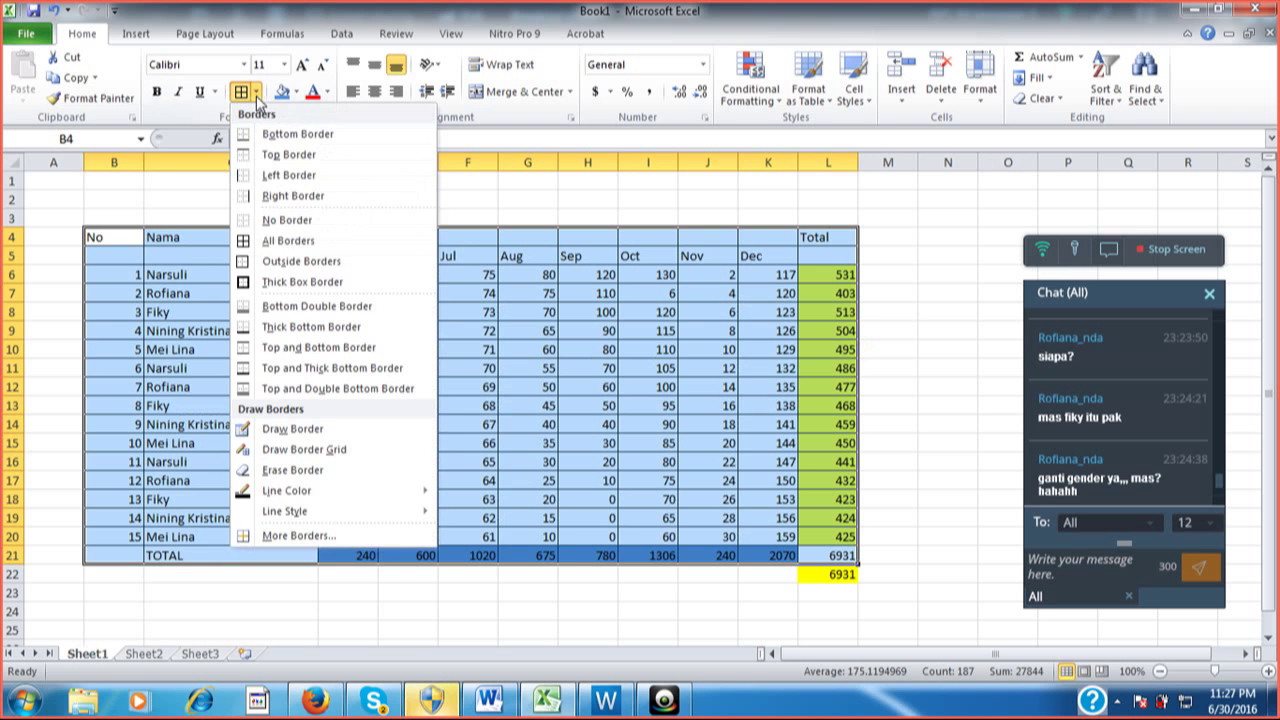
click(277, 287)
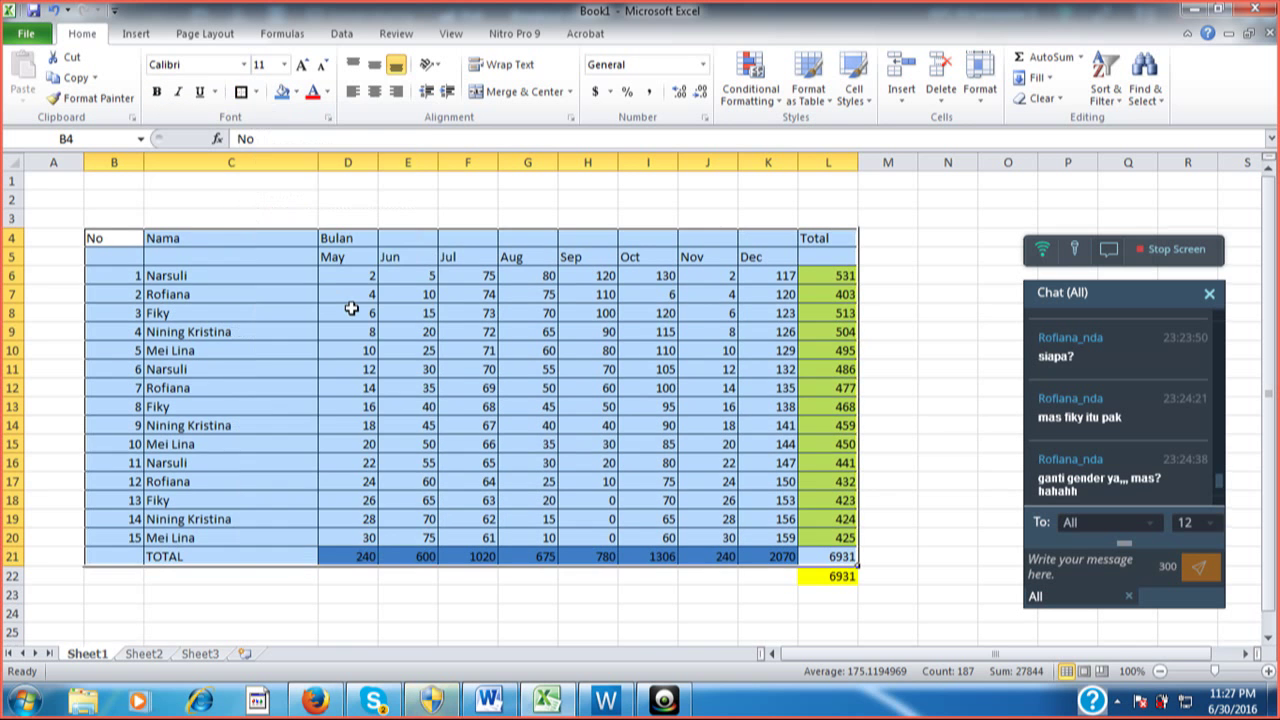
click(351, 310)
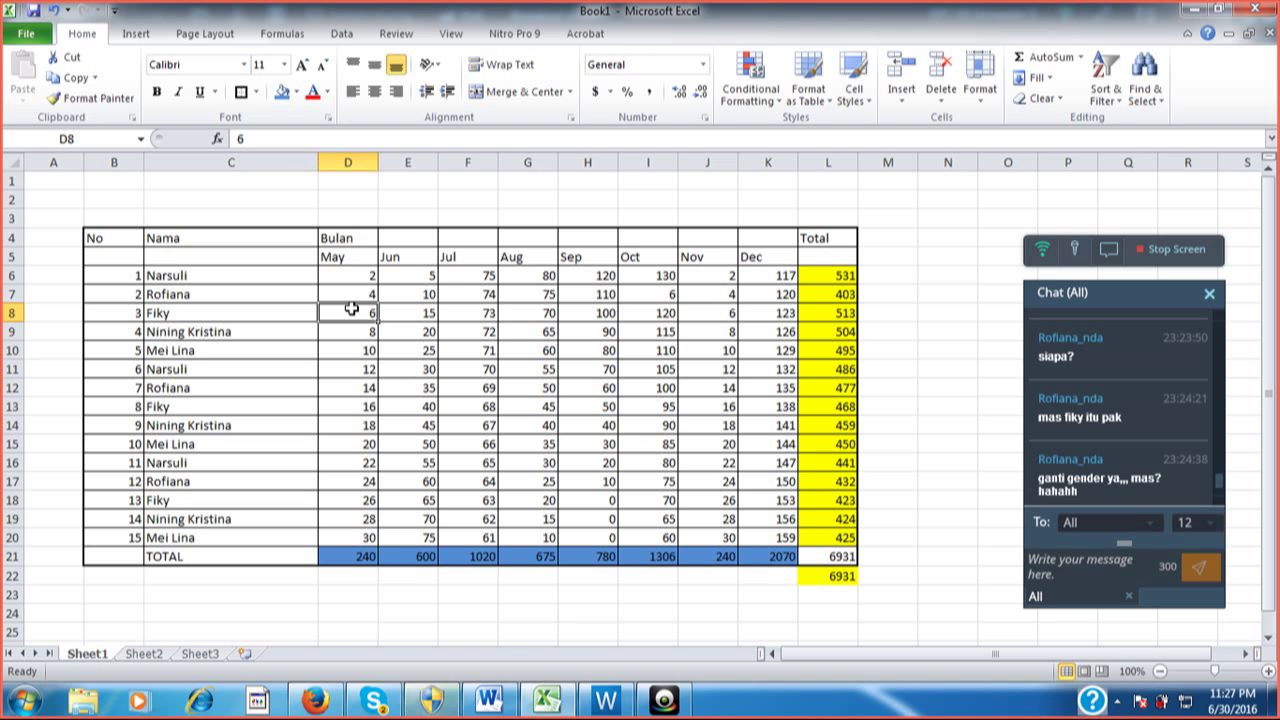
Center the header labels in B4:L5, from No through Total
double_click(120, 241)
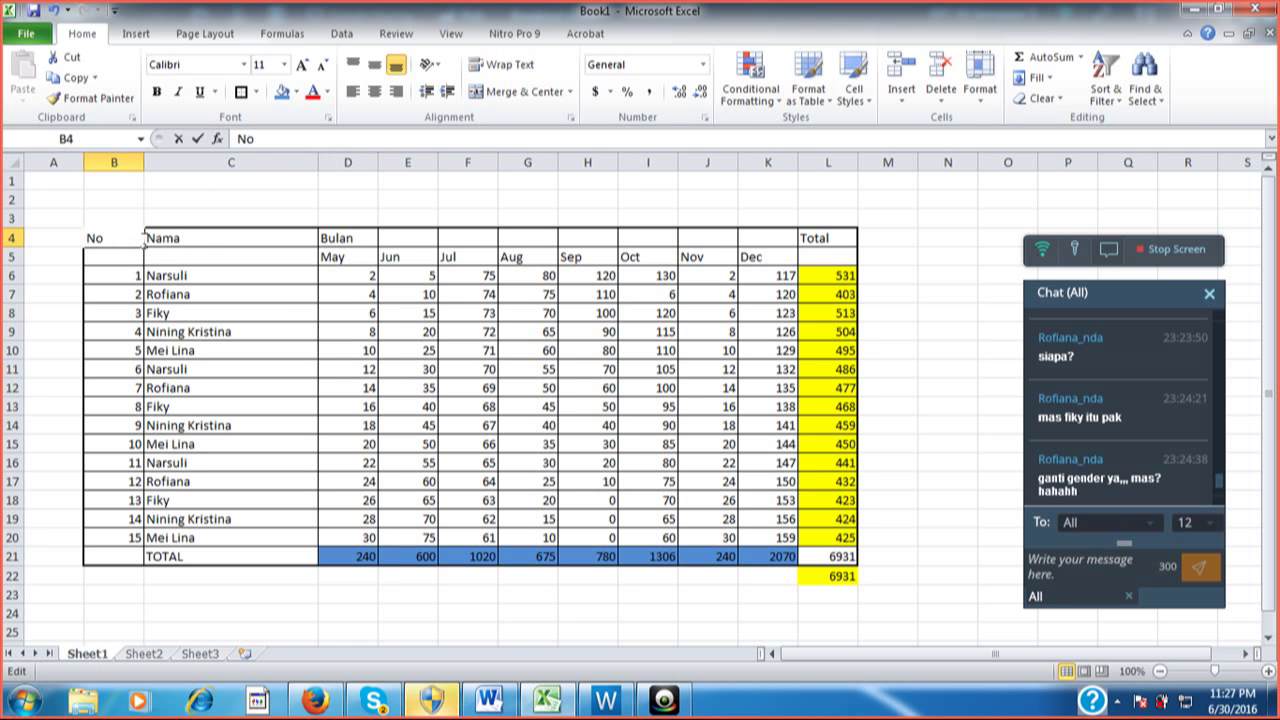
click(199, 201)
click(128, 238)
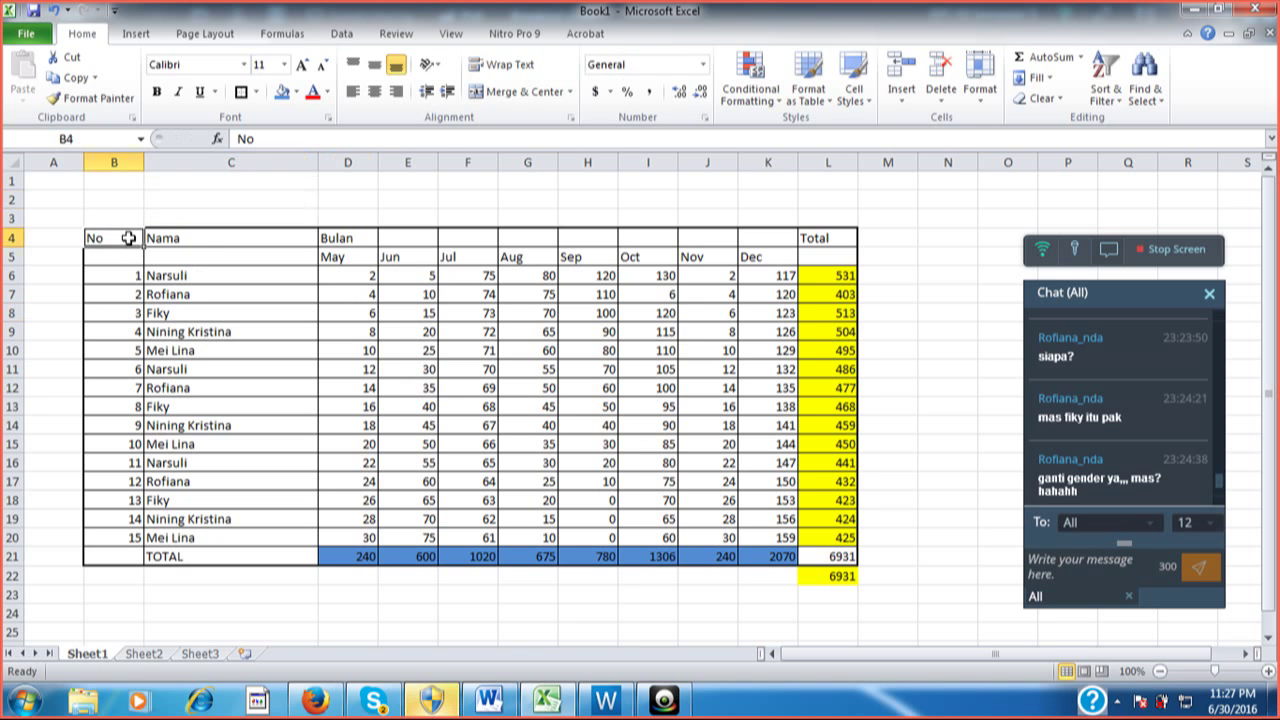
drag(128, 238, 809, 251)
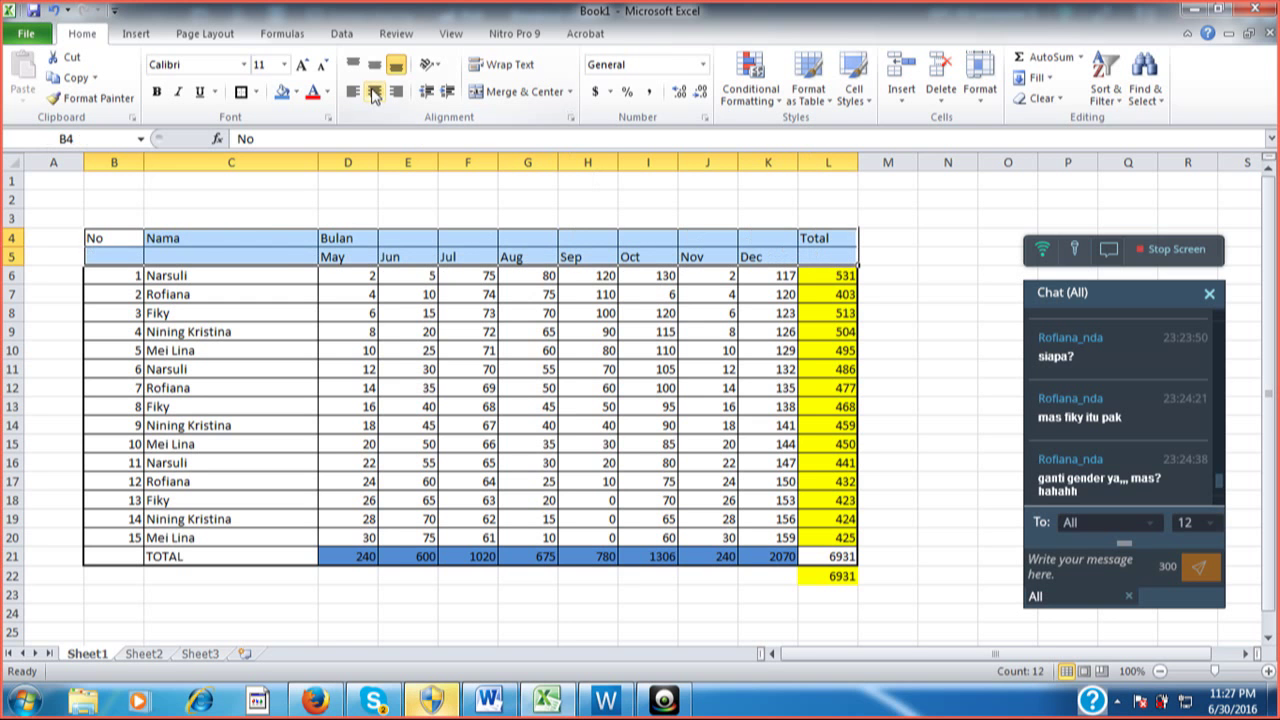
click(374, 92)
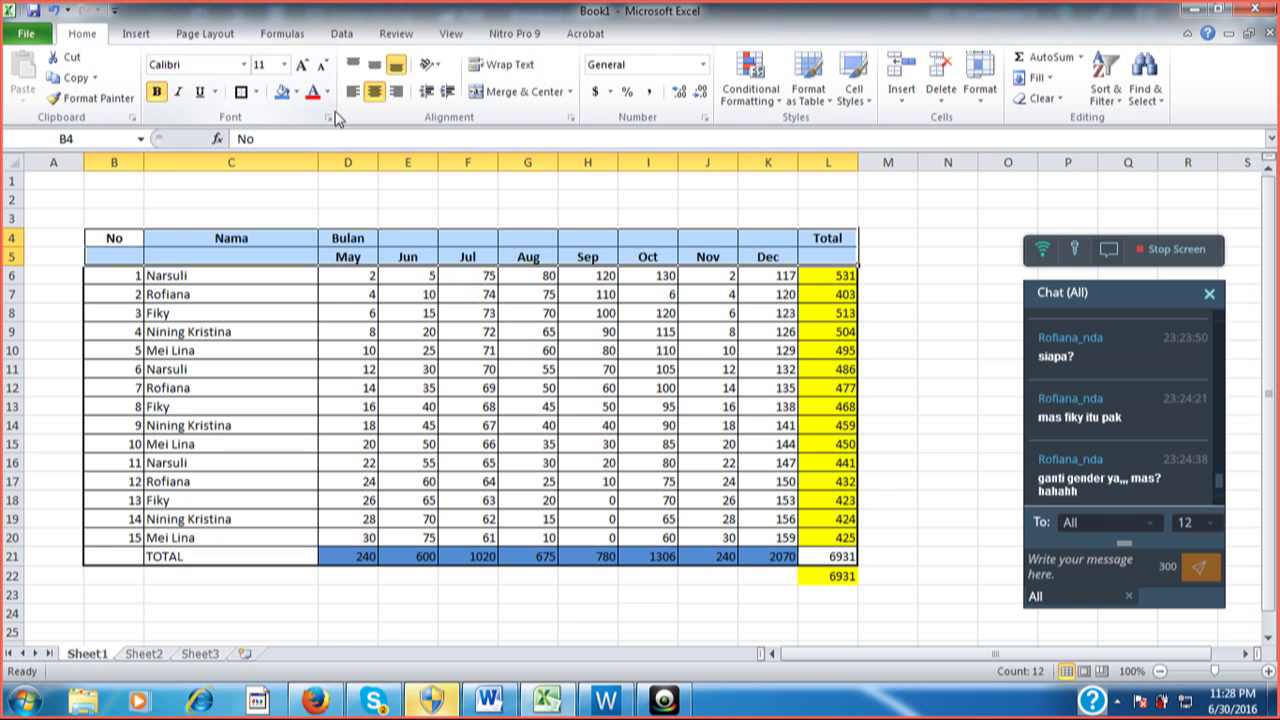
click(384, 271)
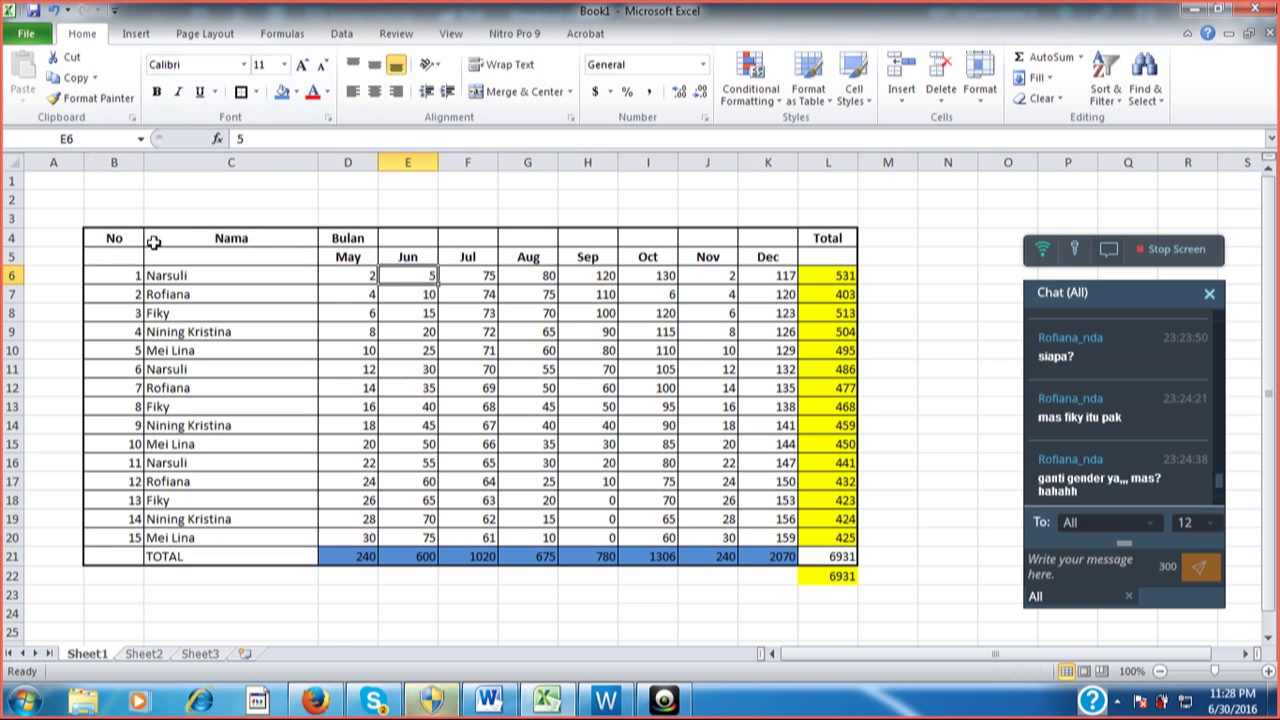
Shade the header rows B4:L5 with a light fill colour
drag(118, 233, 812, 233)
click(295, 91)
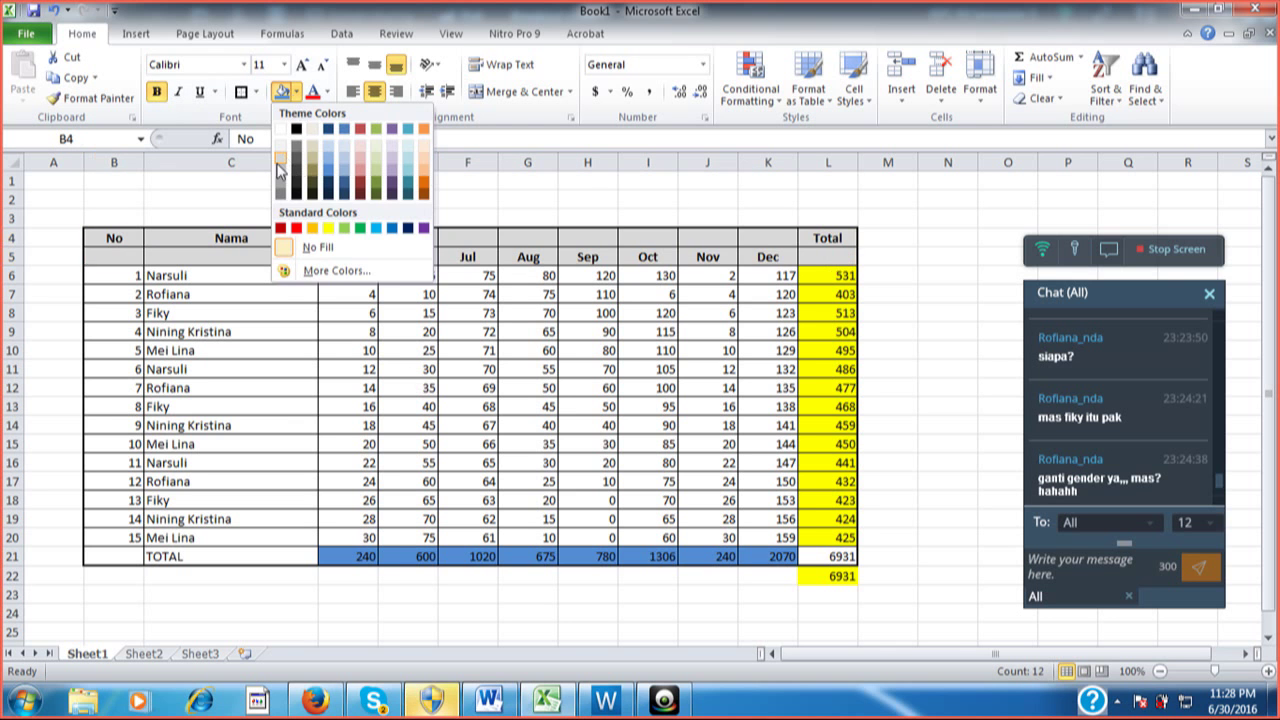
click(344, 152)
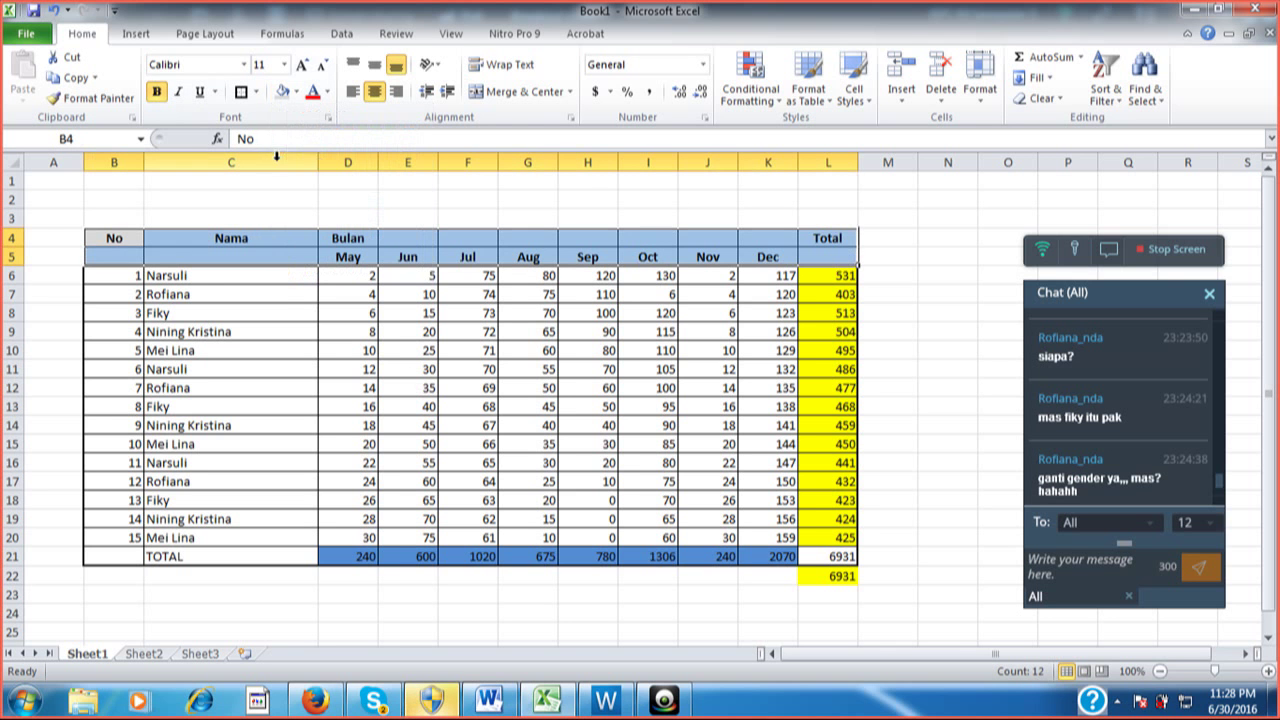
click(278, 290)
Add a Bottom Double Border under the month header row B5:L5
drag(117, 256, 640, 245)
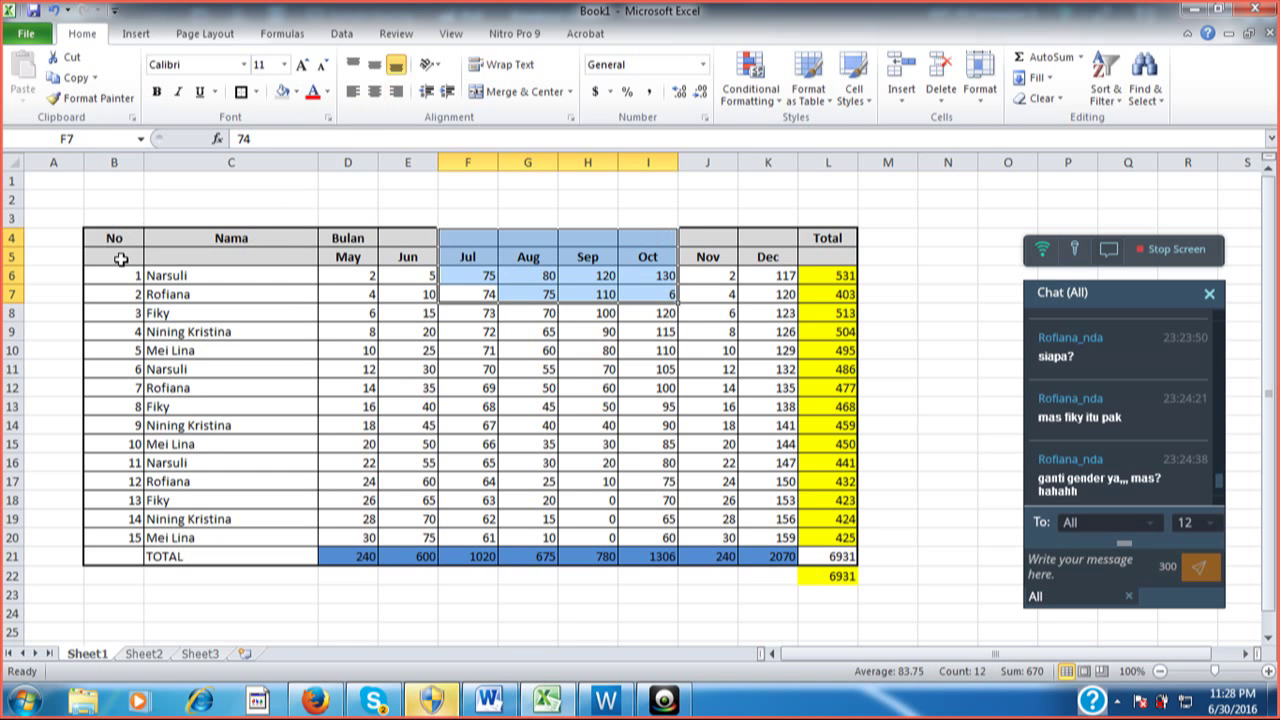
drag(120, 259, 806, 257)
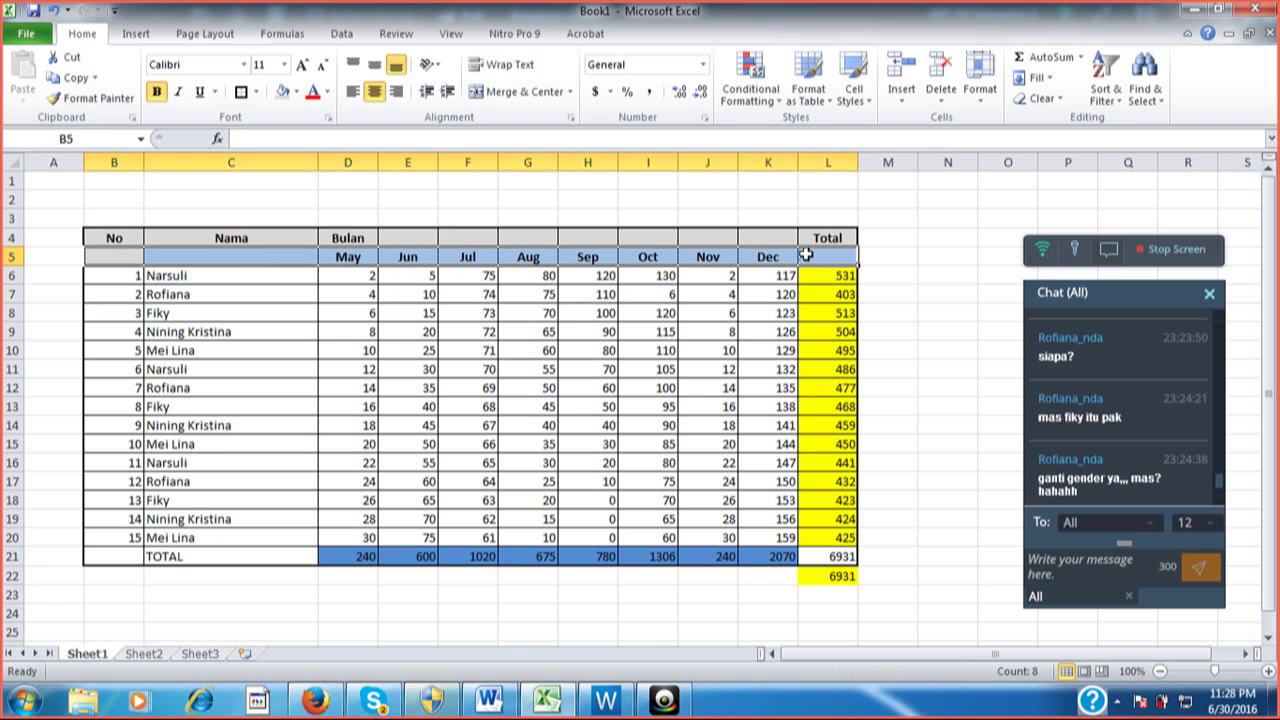
click(256, 93)
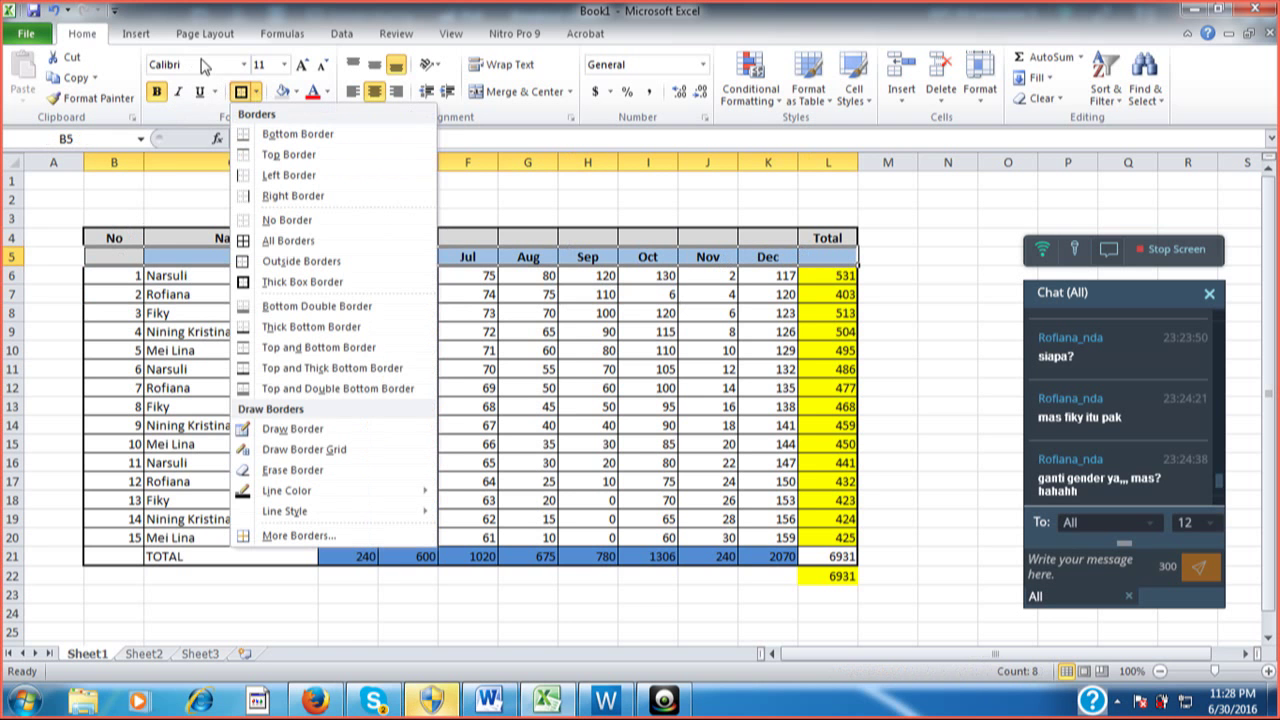
click(267, 307)
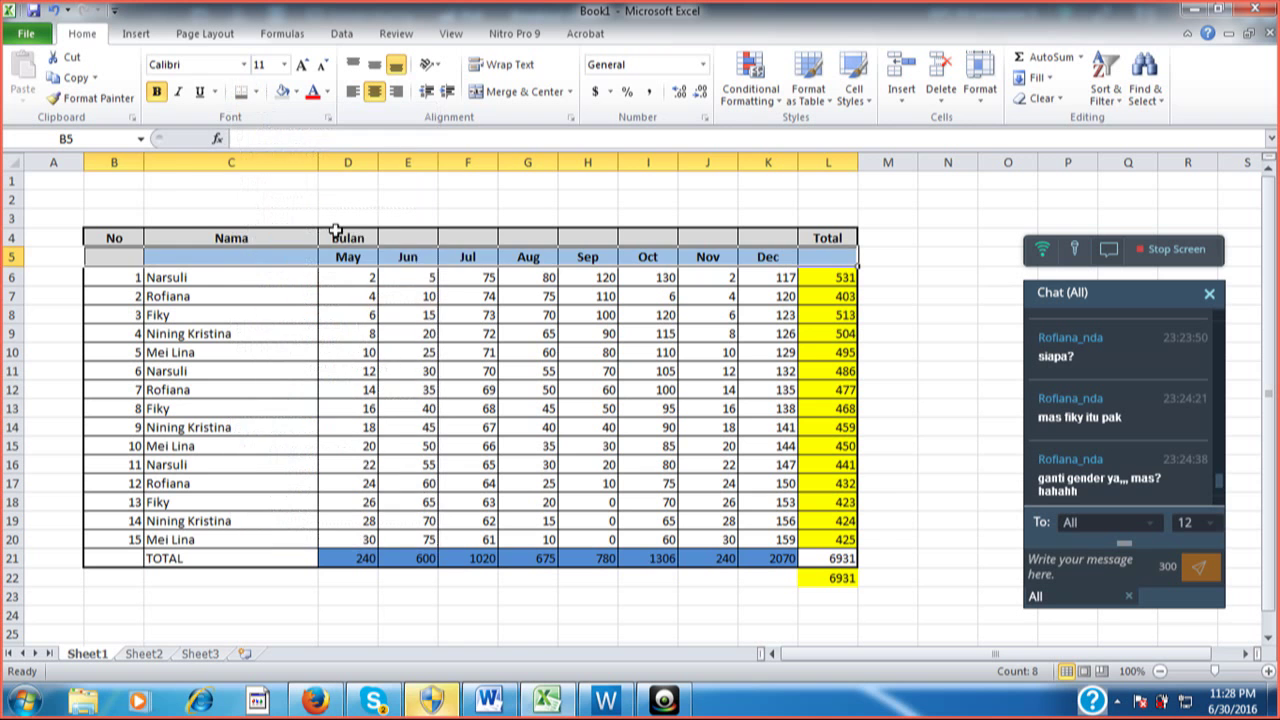
click(349, 213)
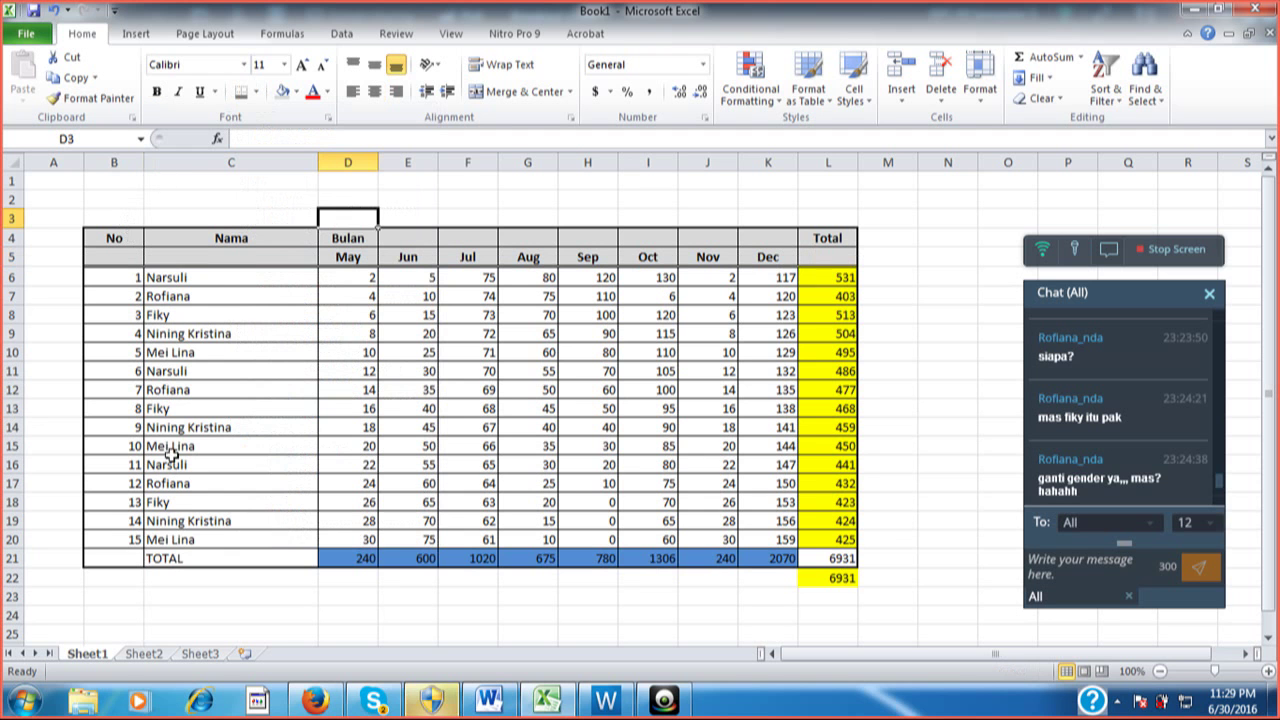
Reapply borders to the last data row, row 20
drag(106, 537, 826, 540)
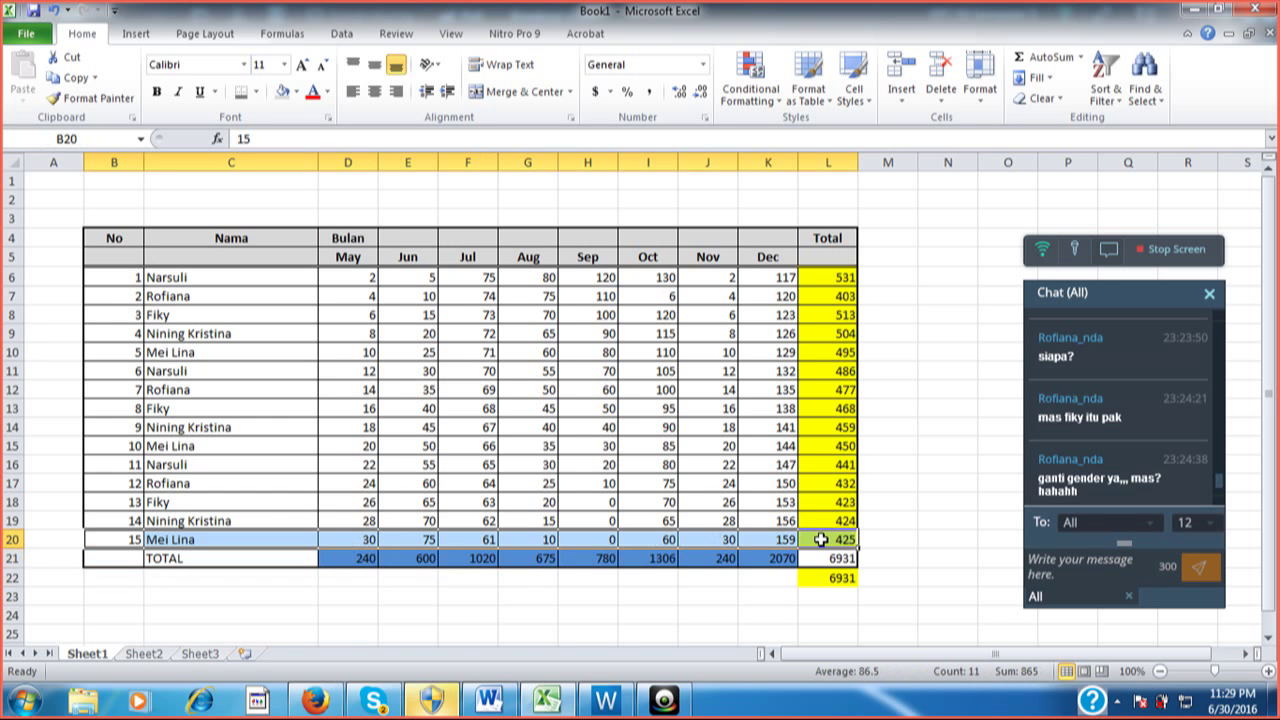
click(241, 91)
click(298, 214)
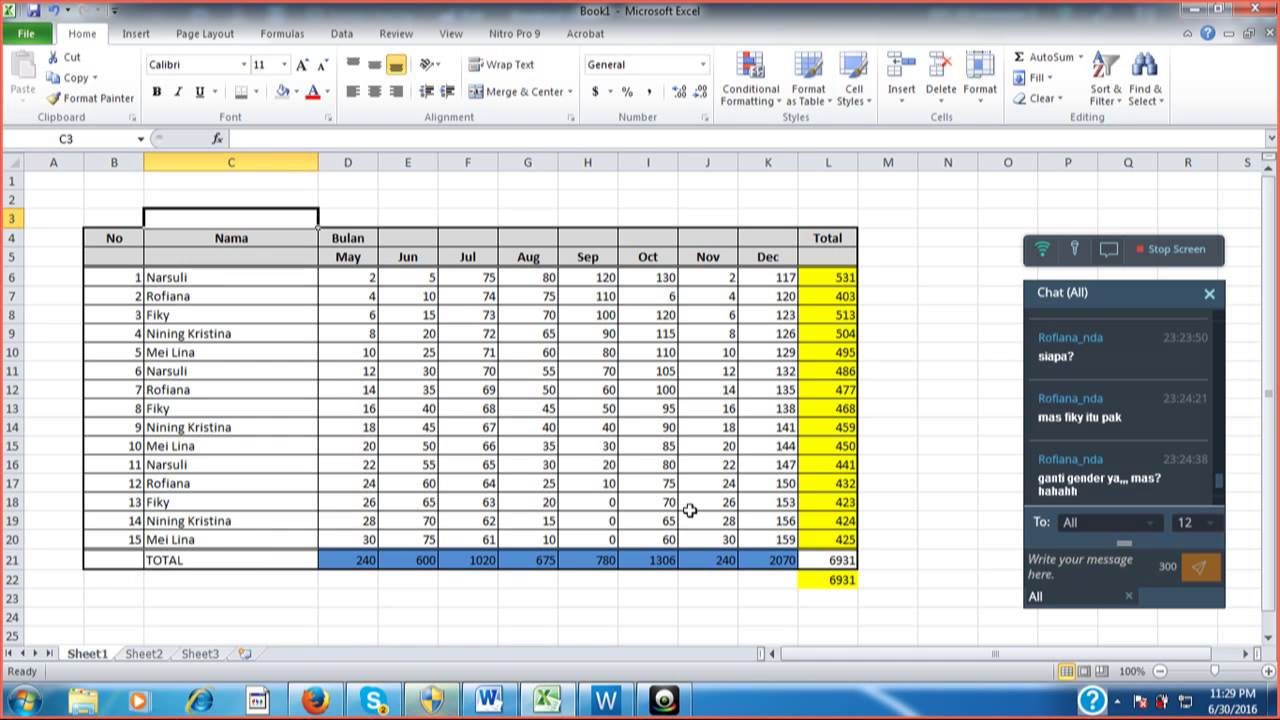
Clear the duplicate 6931 and its fill from L22 using empty K22's fill handle
click(818, 579)
click(789, 580)
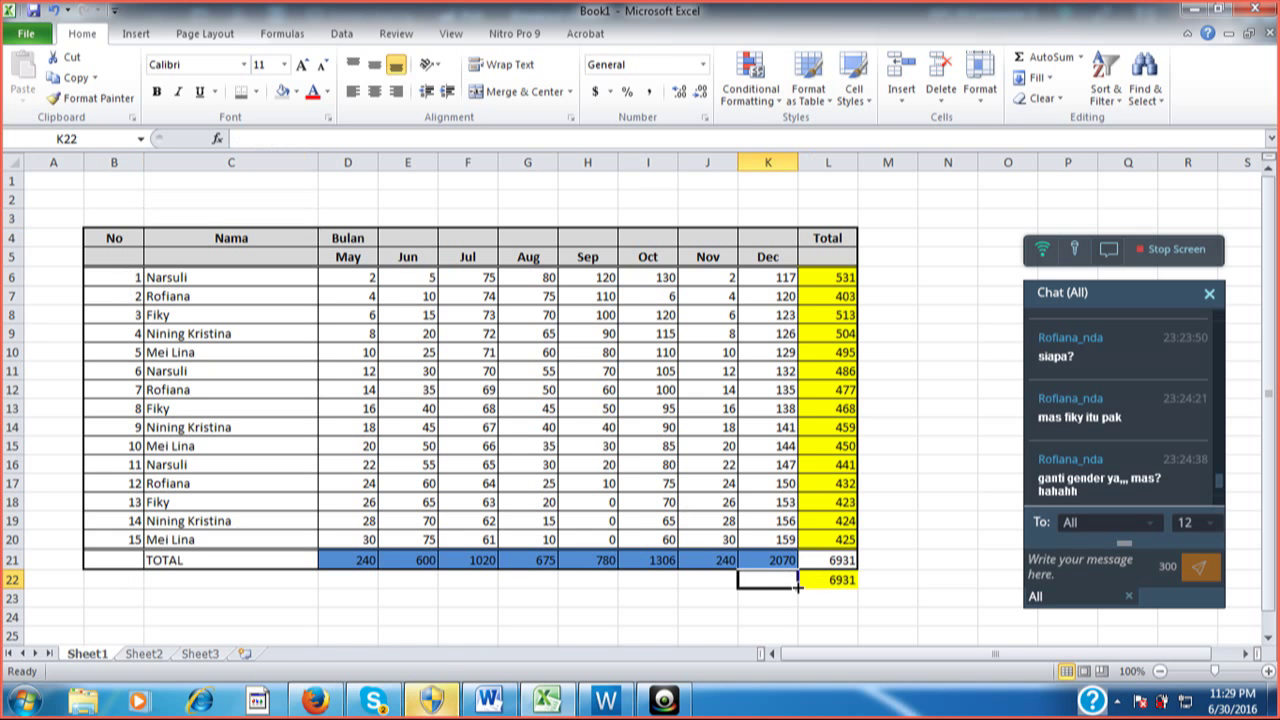
drag(798, 588, 845, 585)
click(935, 559)
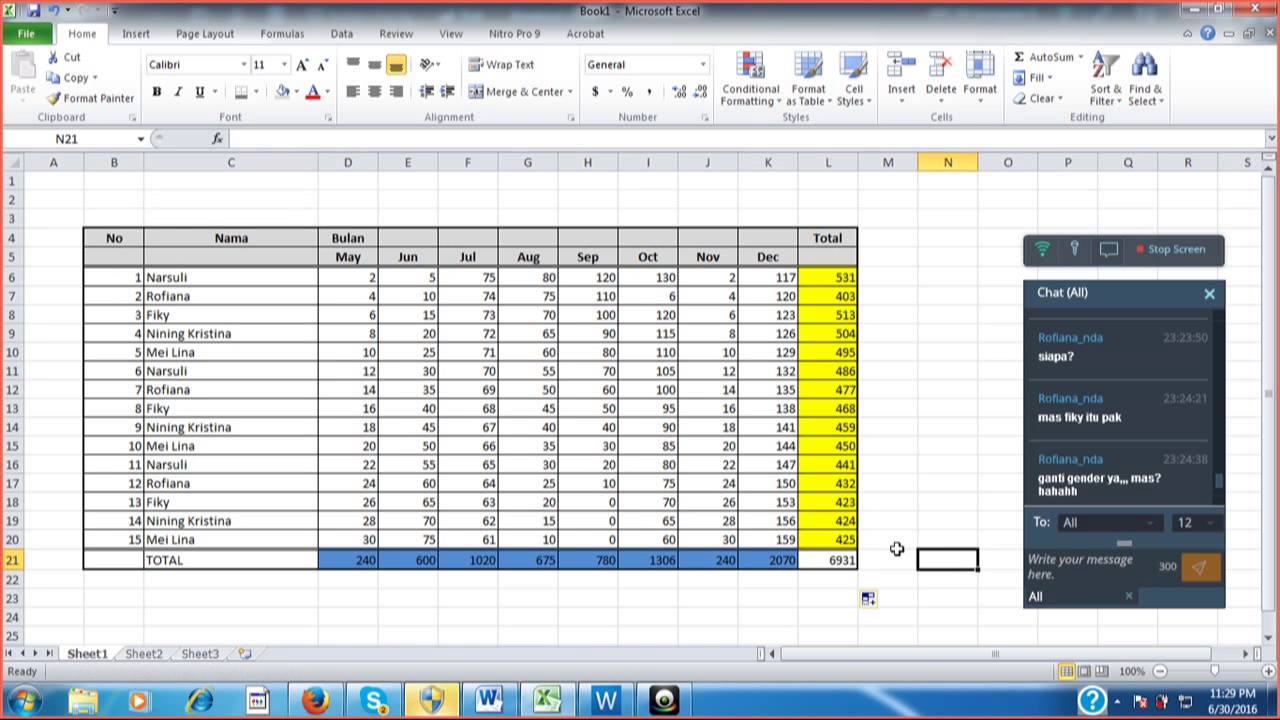
click(848, 562)
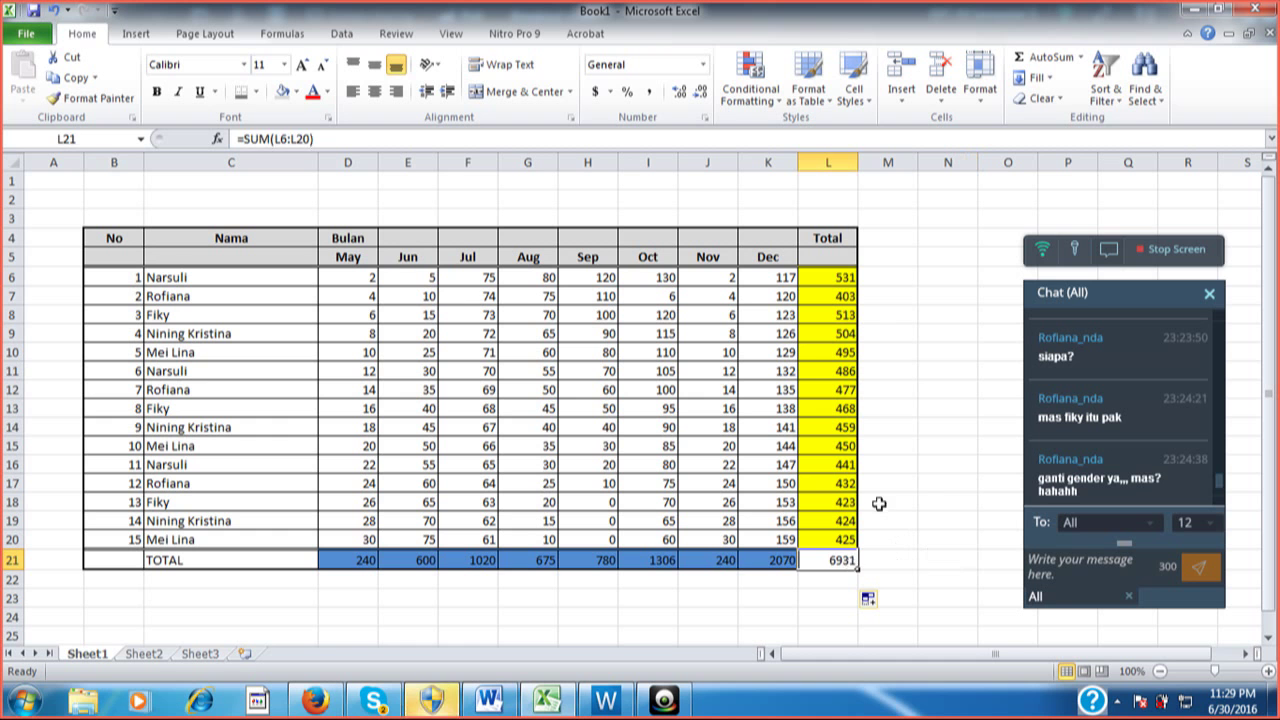
click(906, 487)
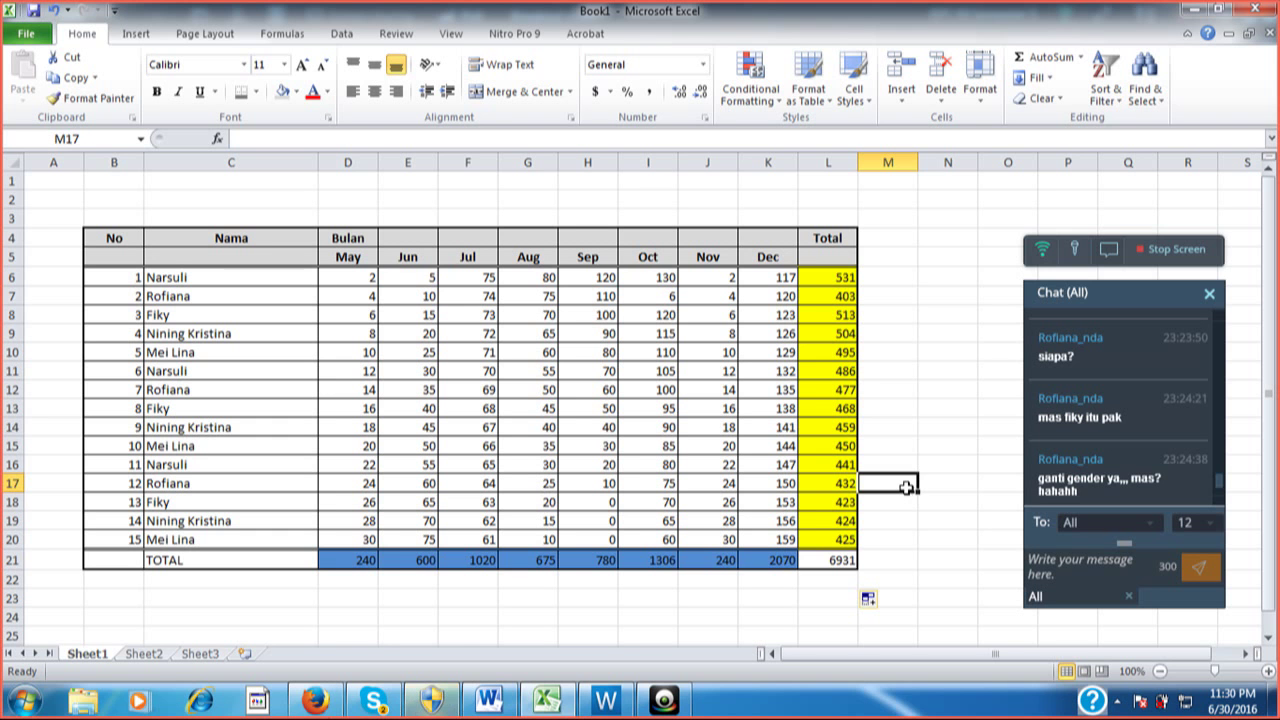
Check the SUM formula in L15, then switch to Facebook in Firefox
scroll(317, 484, down, 2)
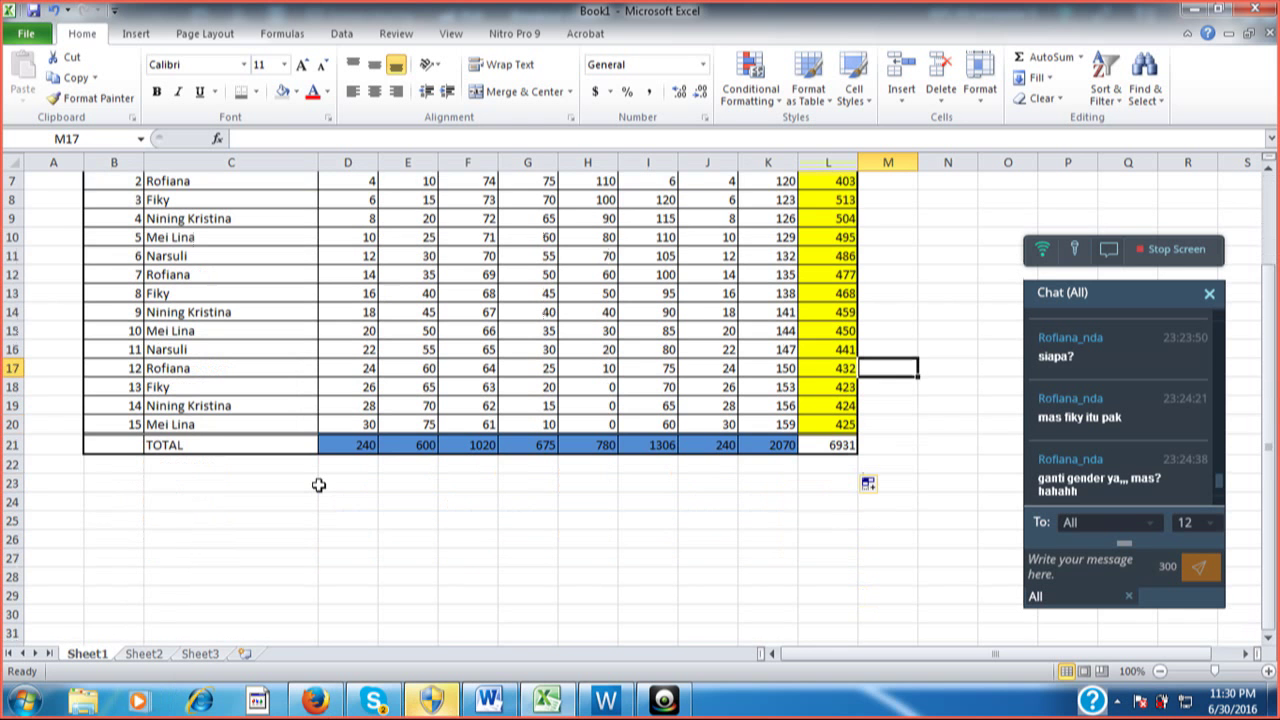
scroll(317, 484, up, 2)
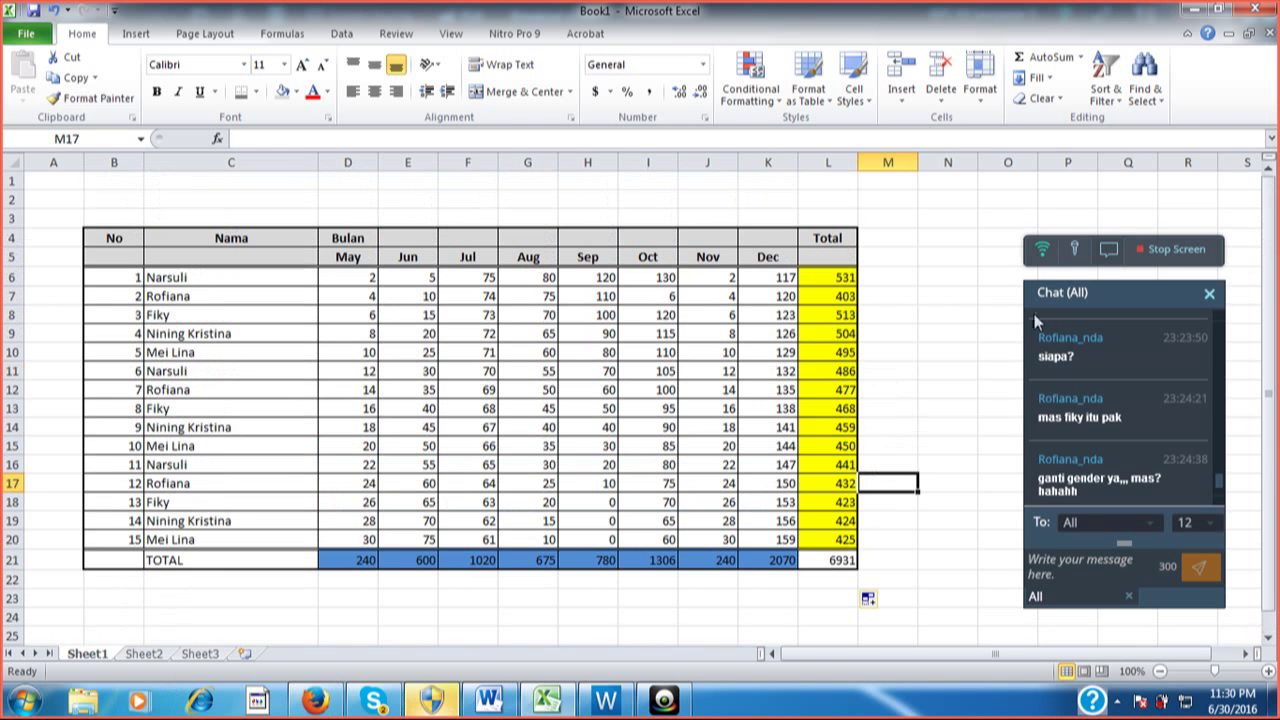
click(813, 447)
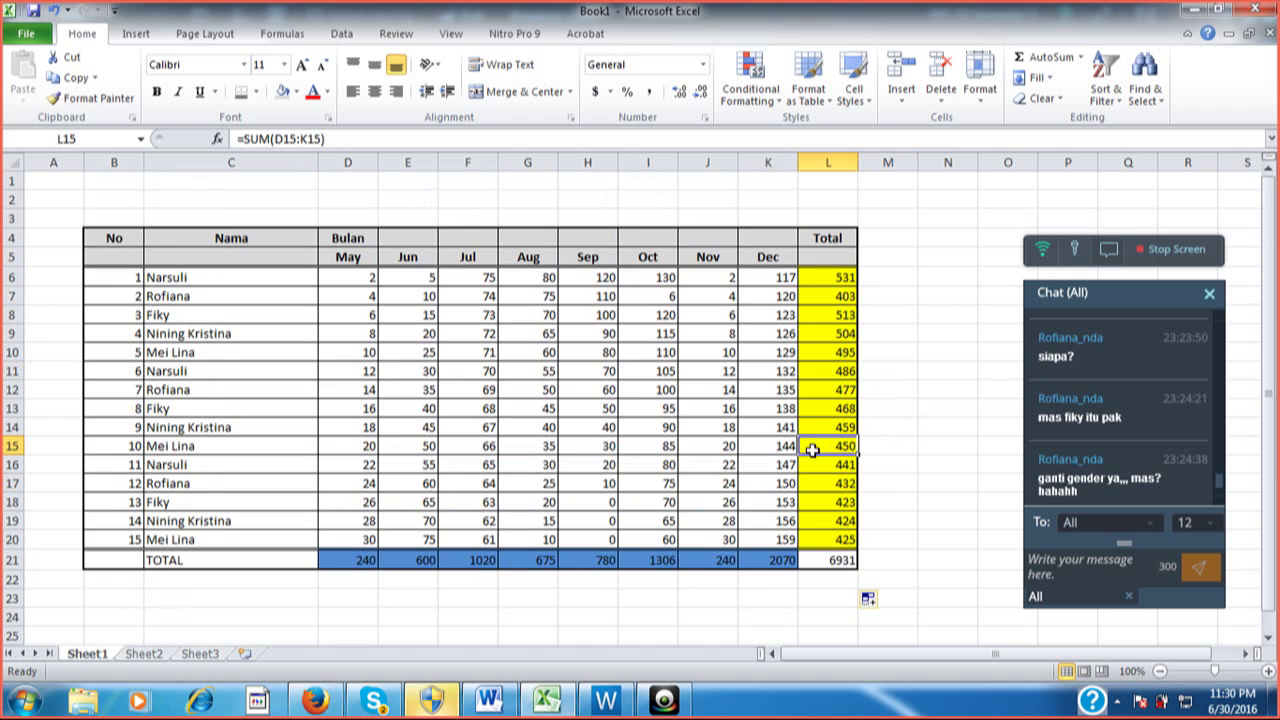
scroll(812, 450, down, 4)
scroll(812, 450, up, 4)
click(308, 705)
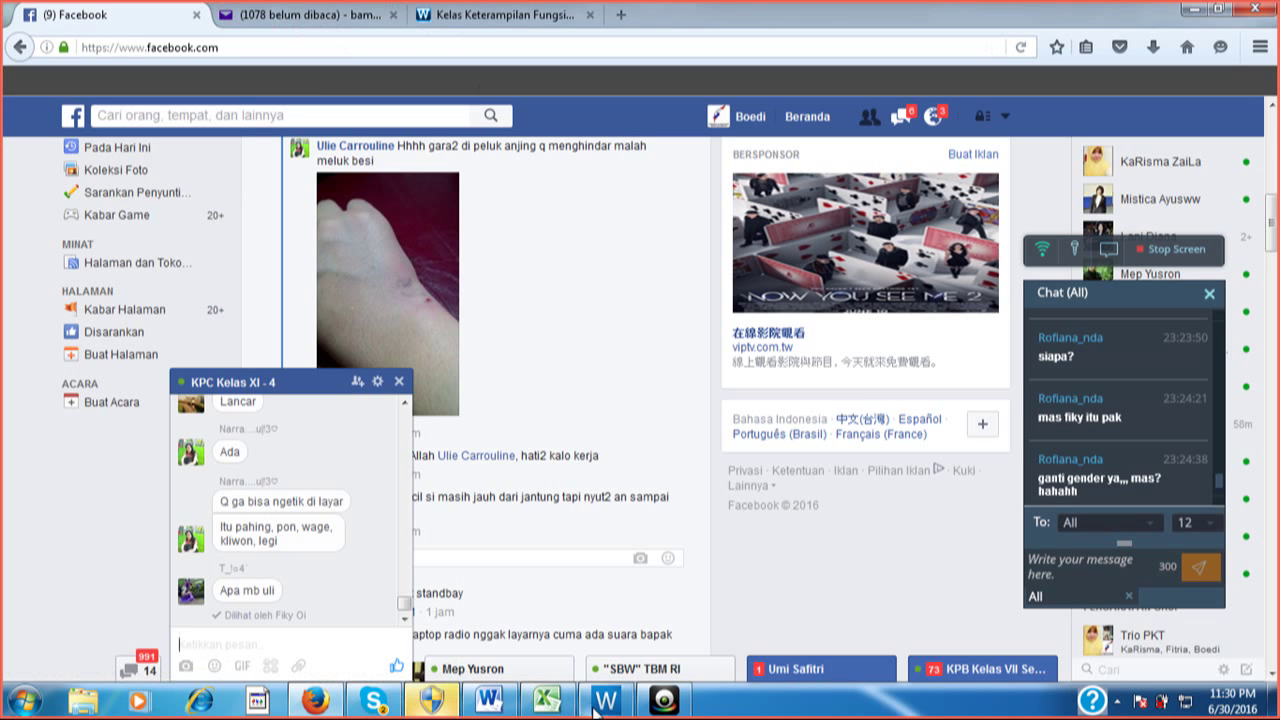
Switch from Facebook to the WizIQ class window showing Whiteboard 1
mouse_move(596, 710)
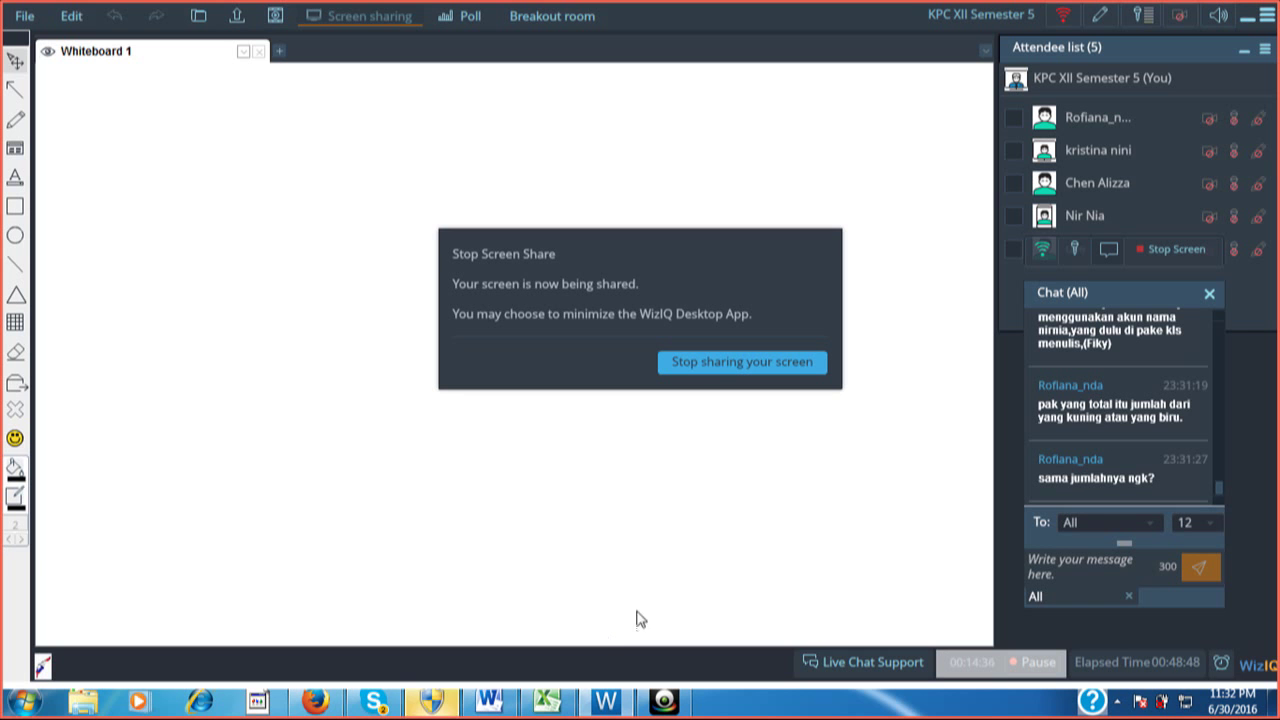
Switch from WizIQ back to the Excel sales workbook
click(557, 705)
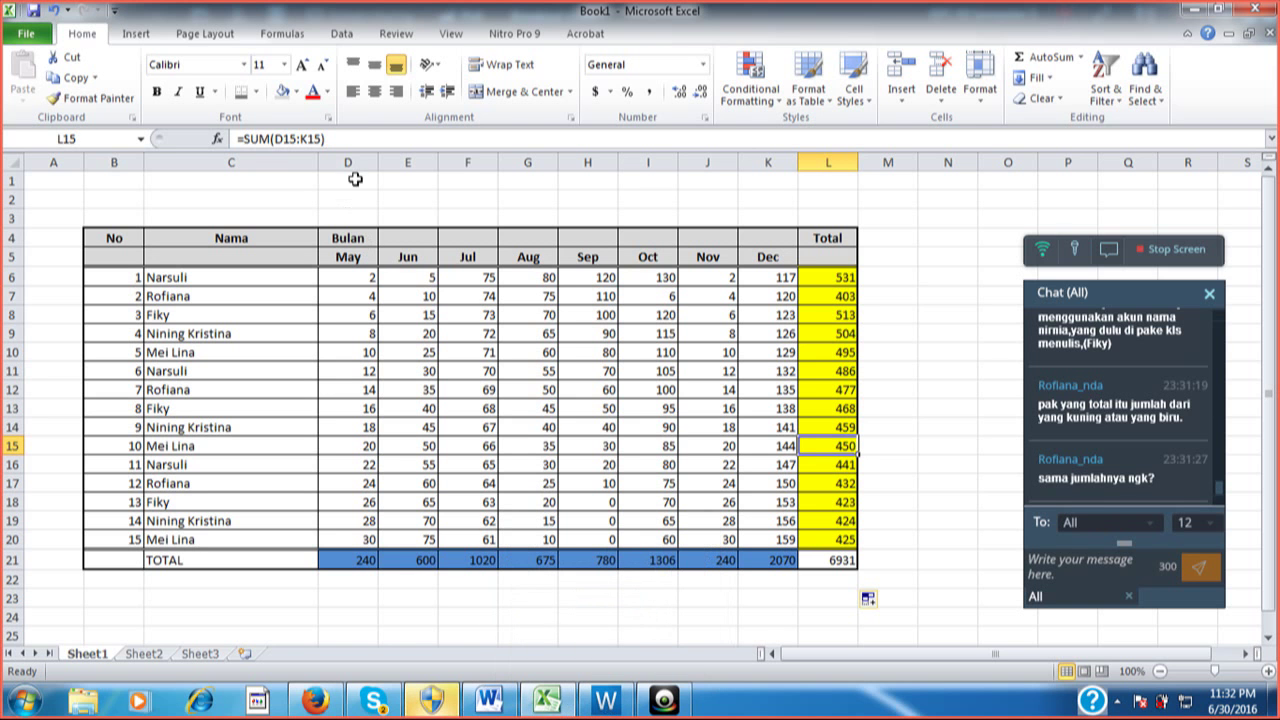
click(337, 556)
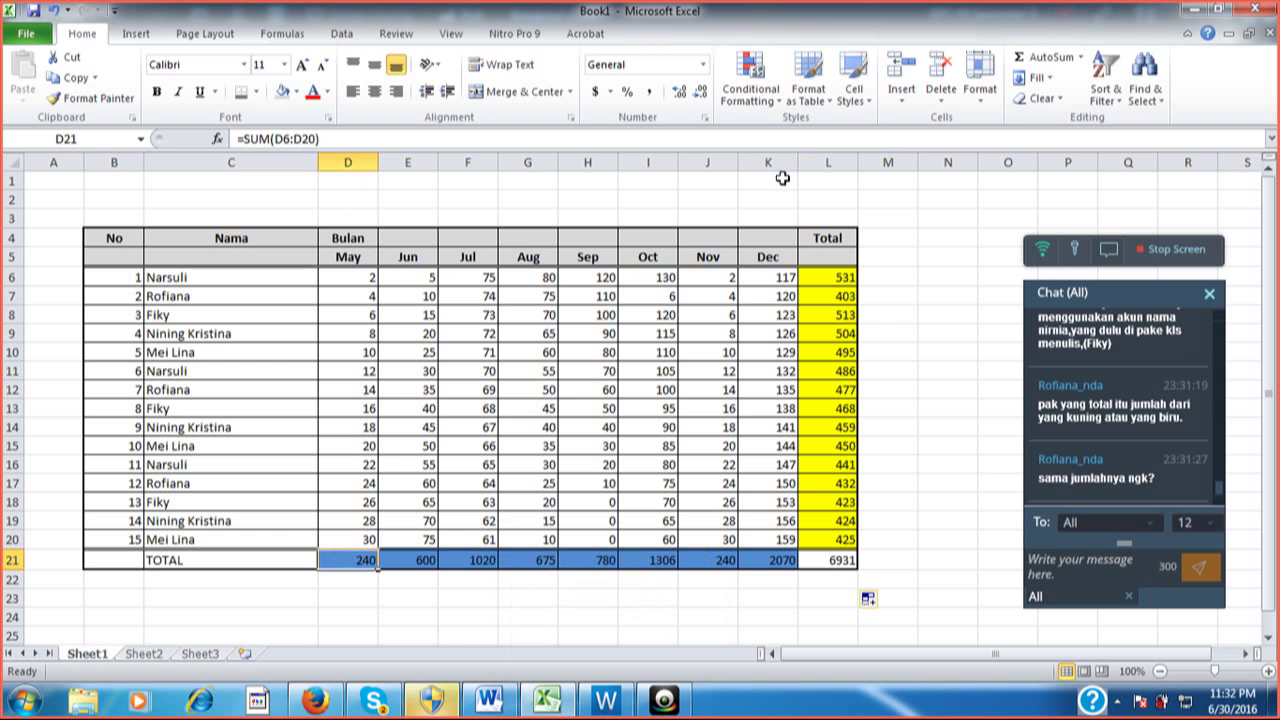
ctrl+click(781, 563)
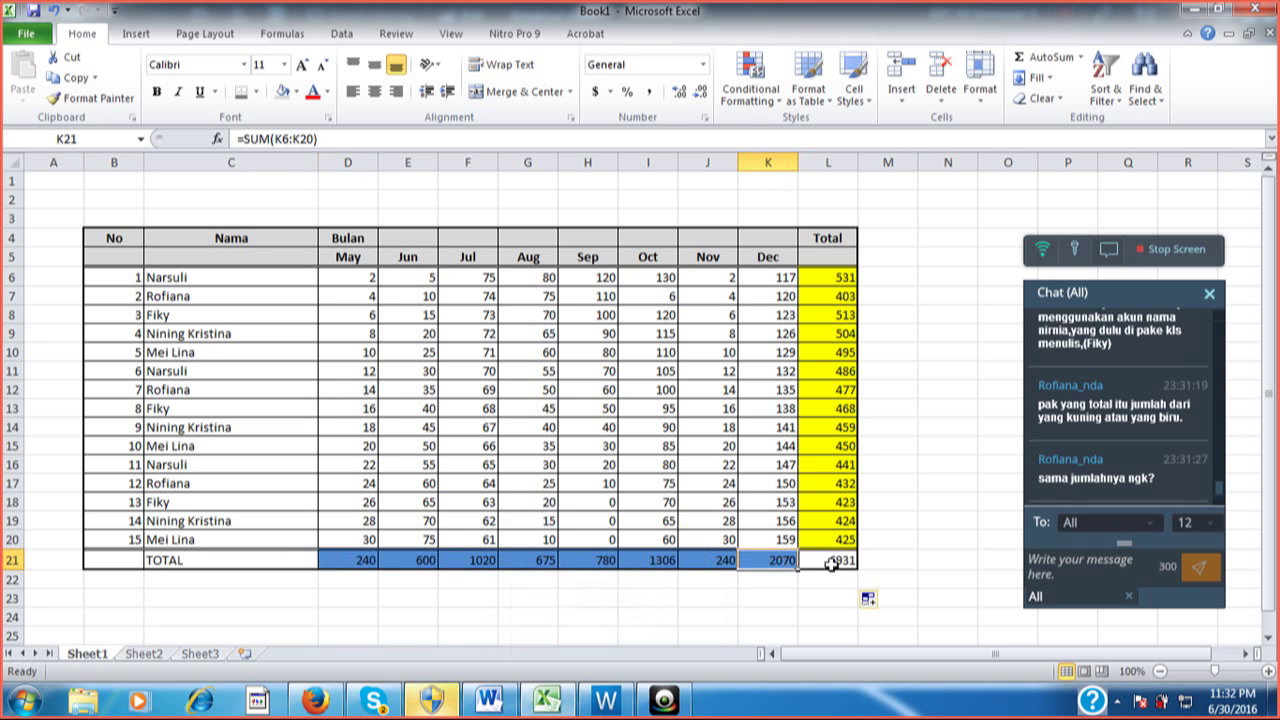
ctrl+click(827, 561)
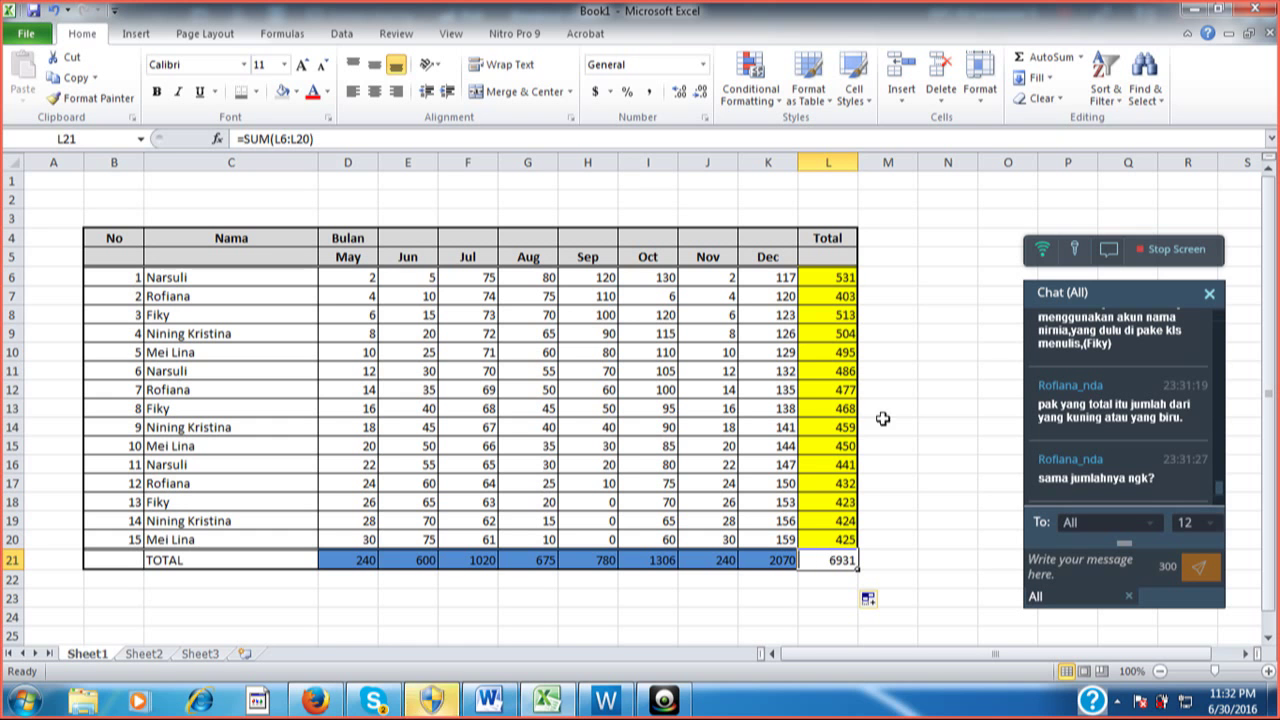
click(842, 278)
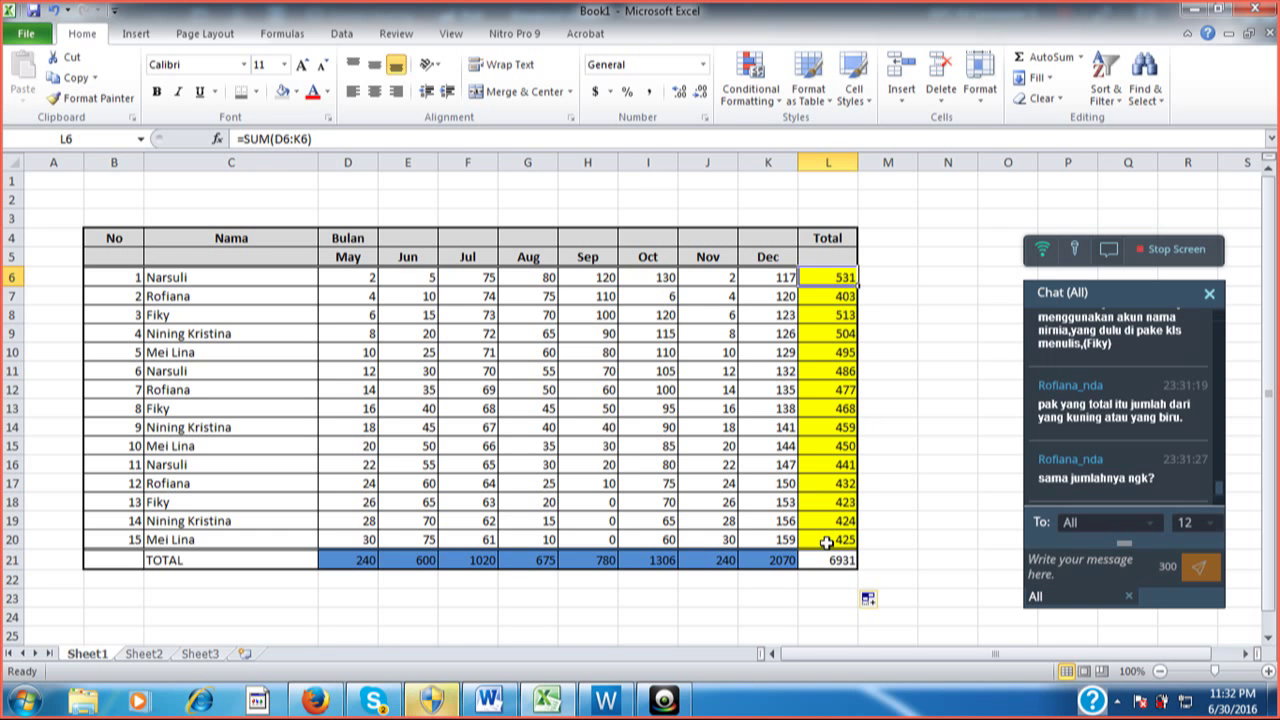
click(826, 541)
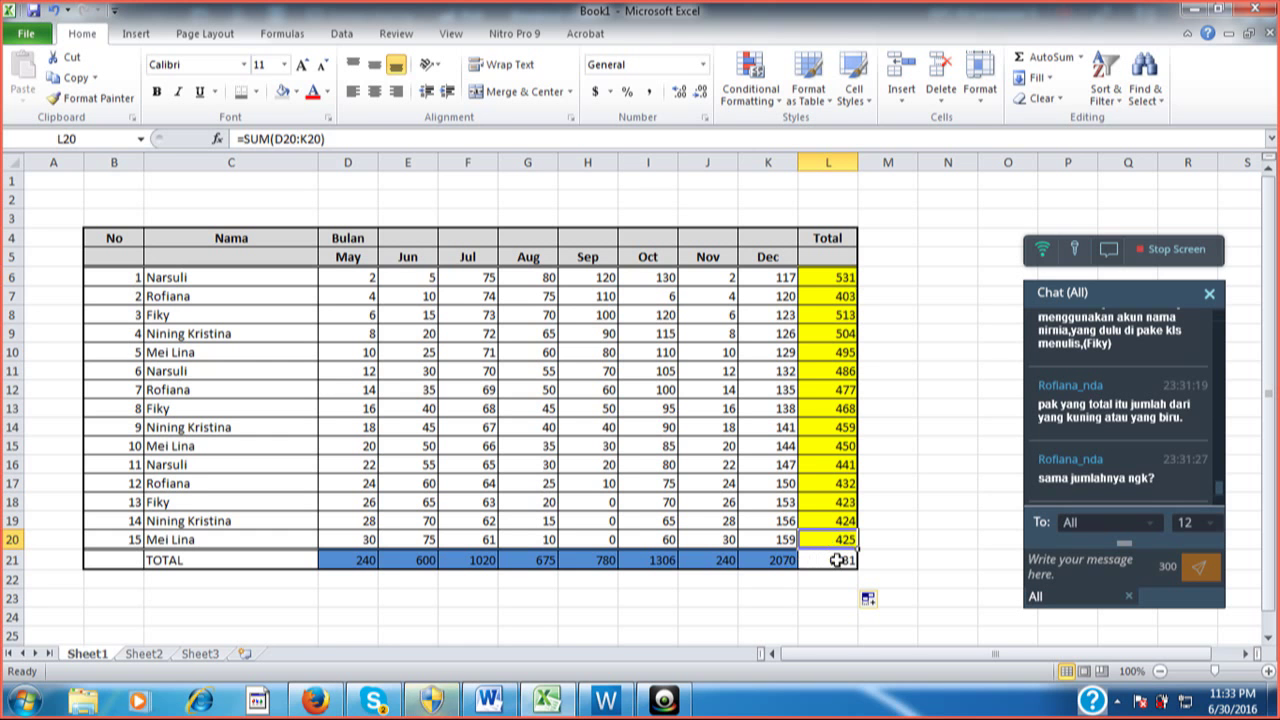
click(836, 561)
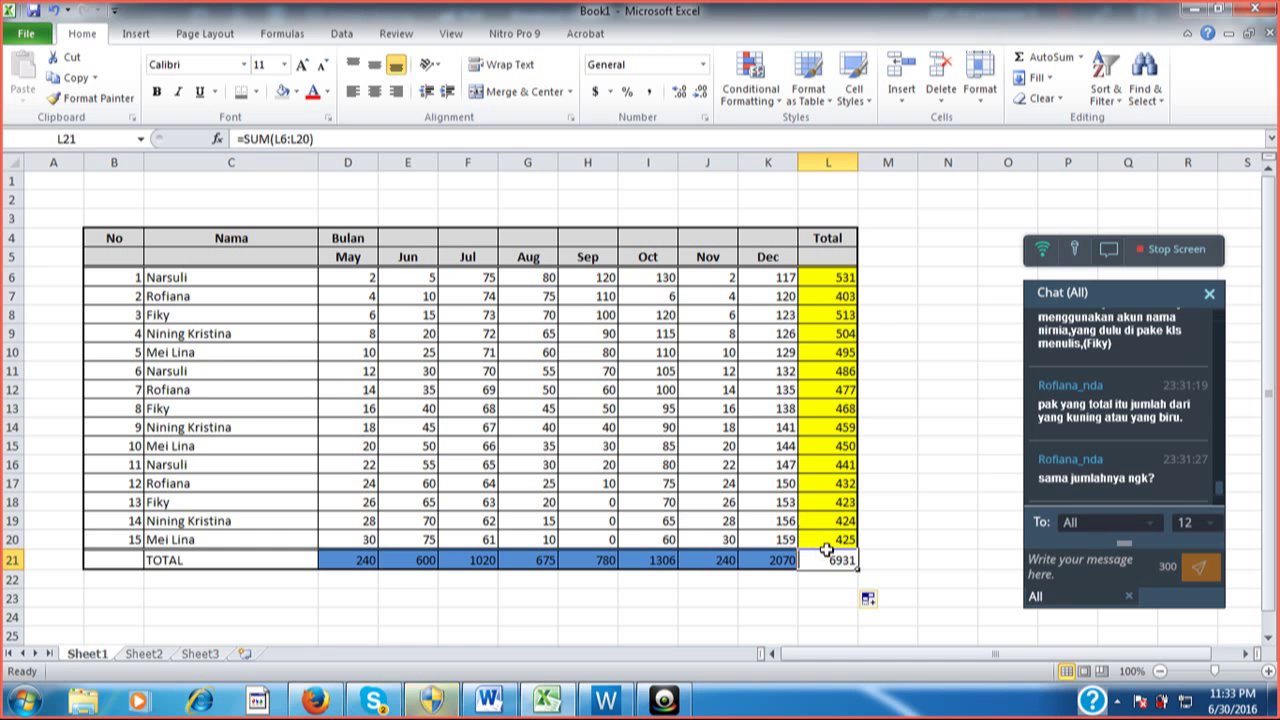
click(831, 602)
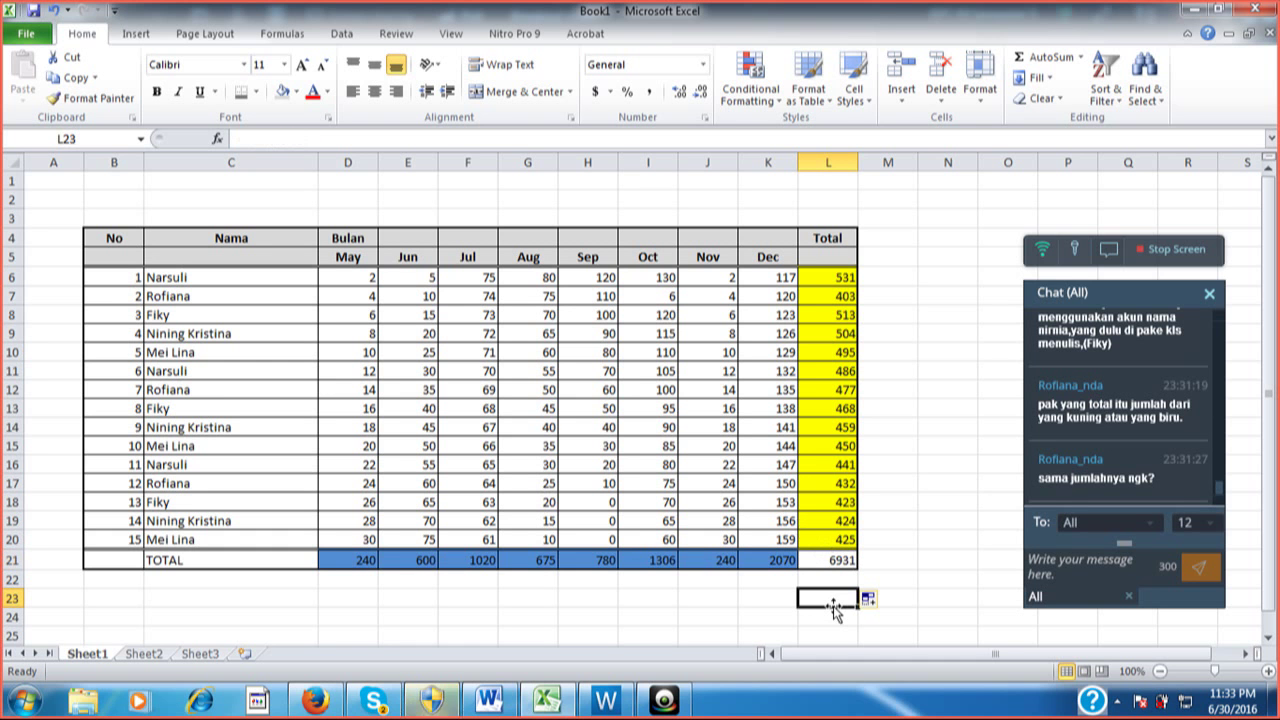
AutoSum the monthly totals D21:K21 into L23
click(1058, 62)
click(350, 556)
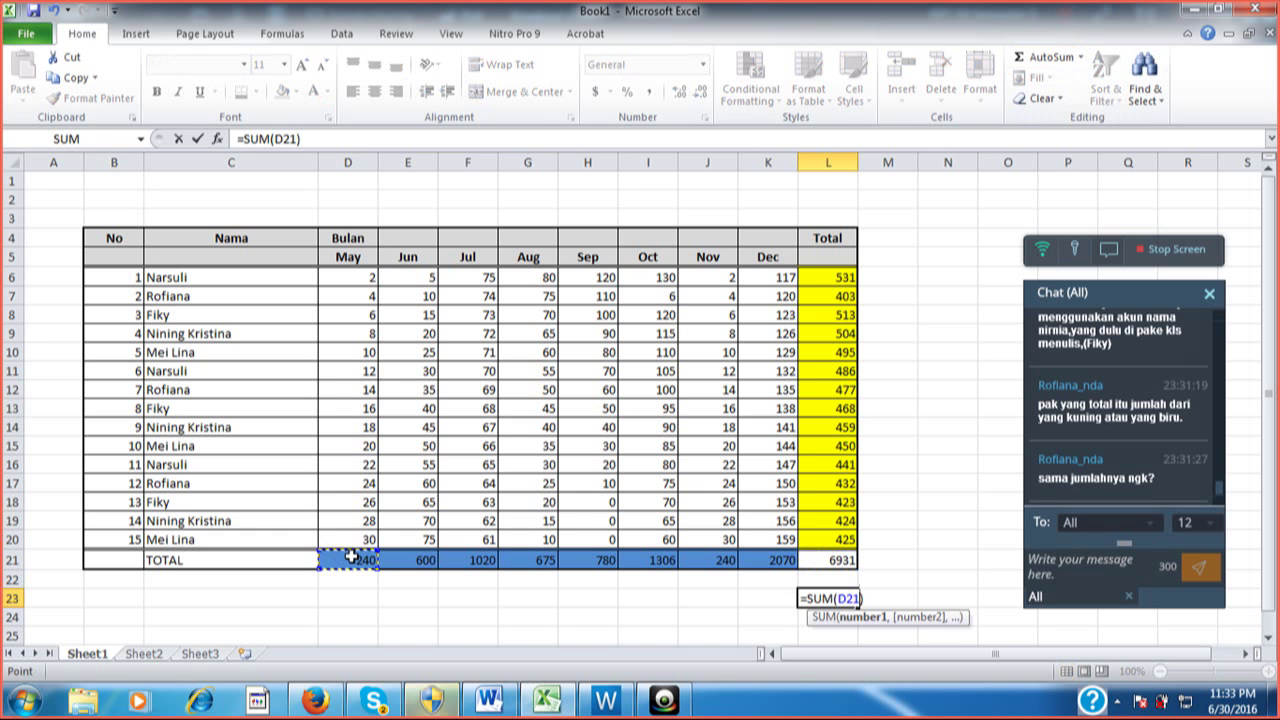
drag(350, 556, 766, 567)
key(Return)
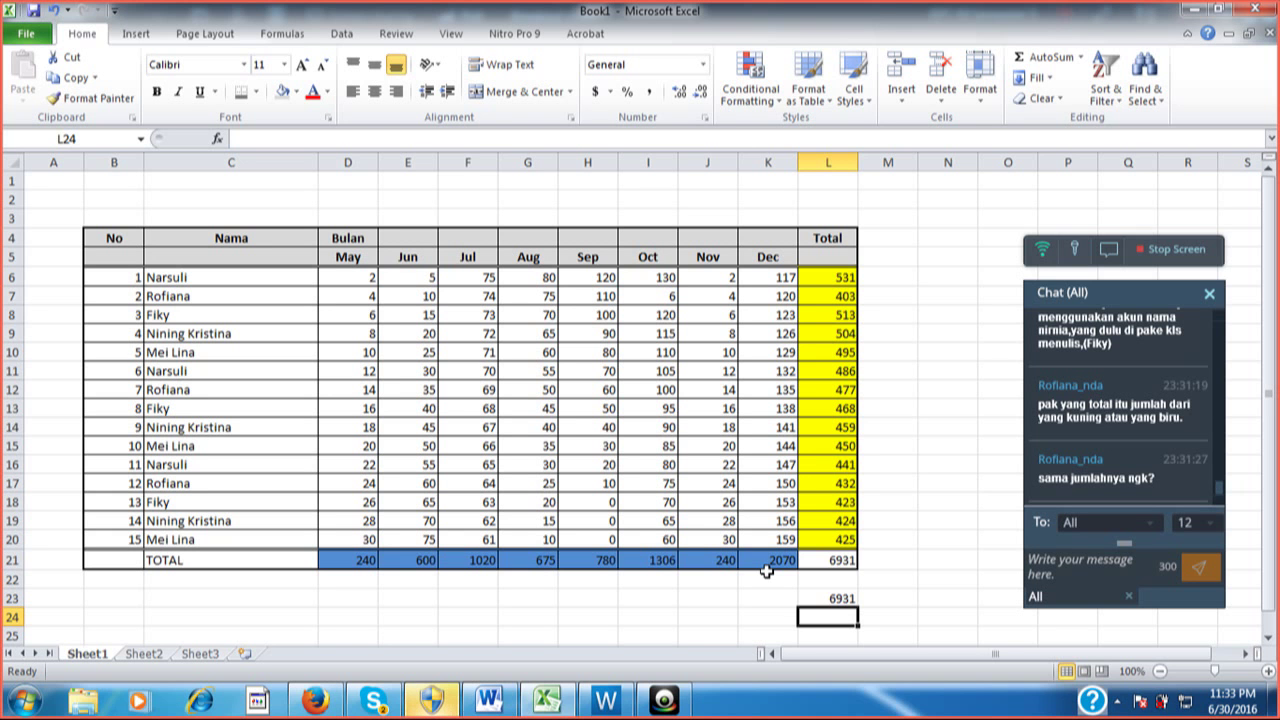
Change the Nov sales in J16 to 21 and the Sep sales in H17 to 0
key(Up)
key(Up)
key(Up)
key(Up)
key(Up)
key(Up)
key(Up)
key(Up)
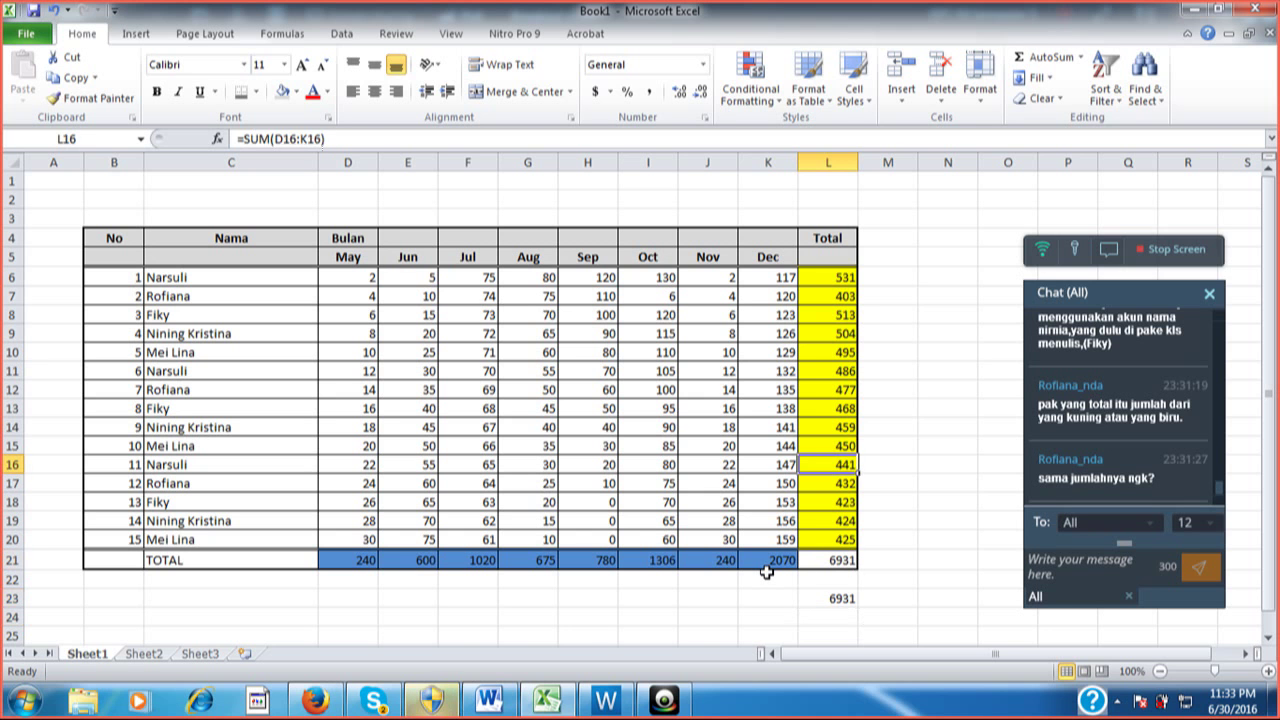
key(Left)
key(Left)
text(21)
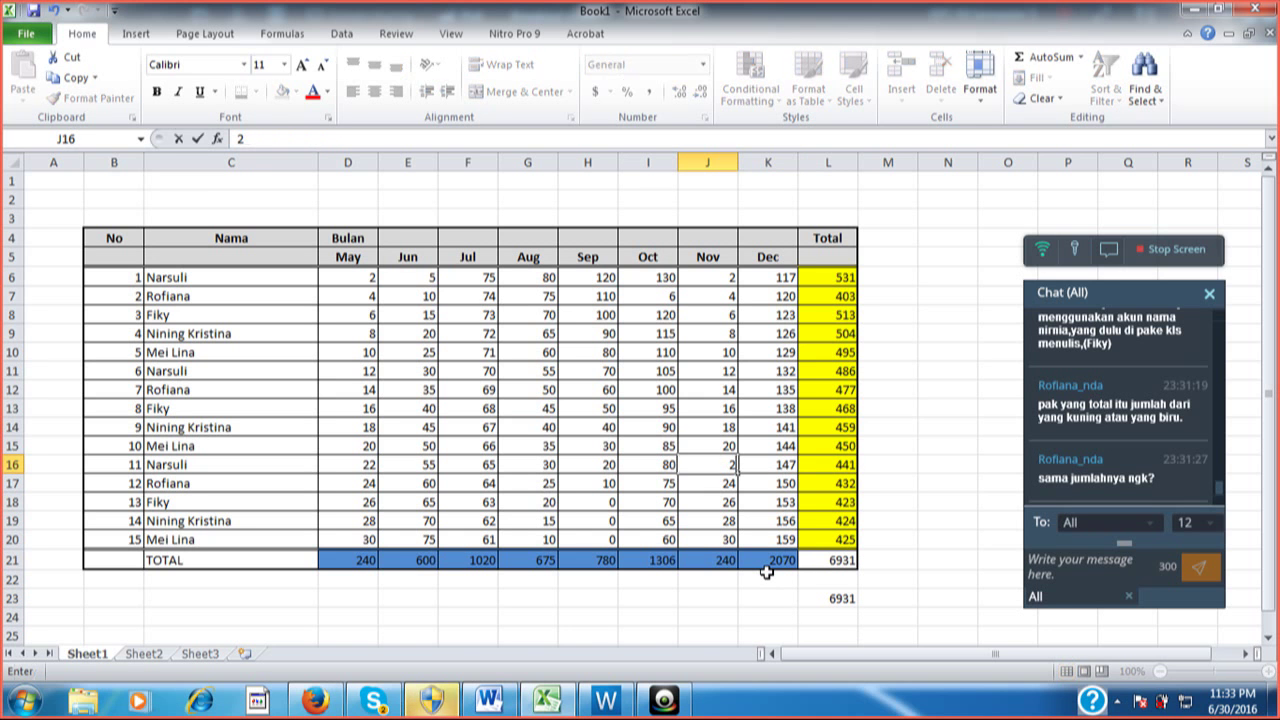
key(Return)
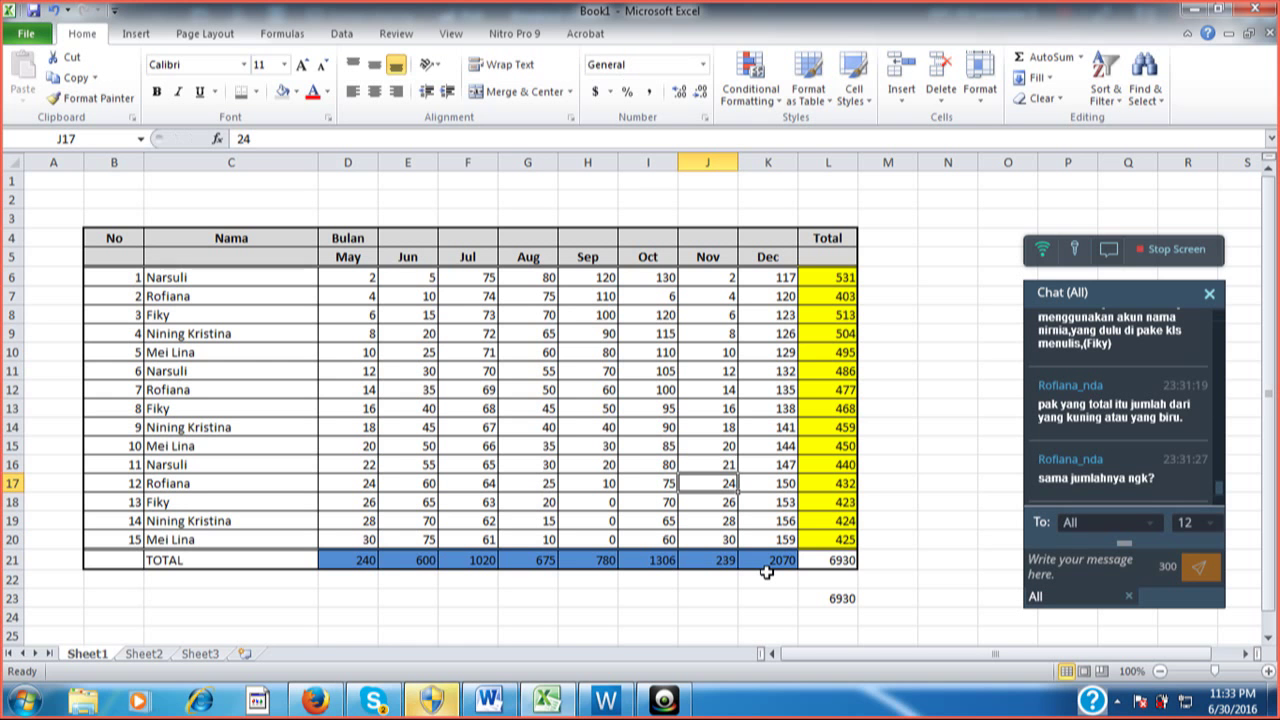
key(Left)
key(Left)
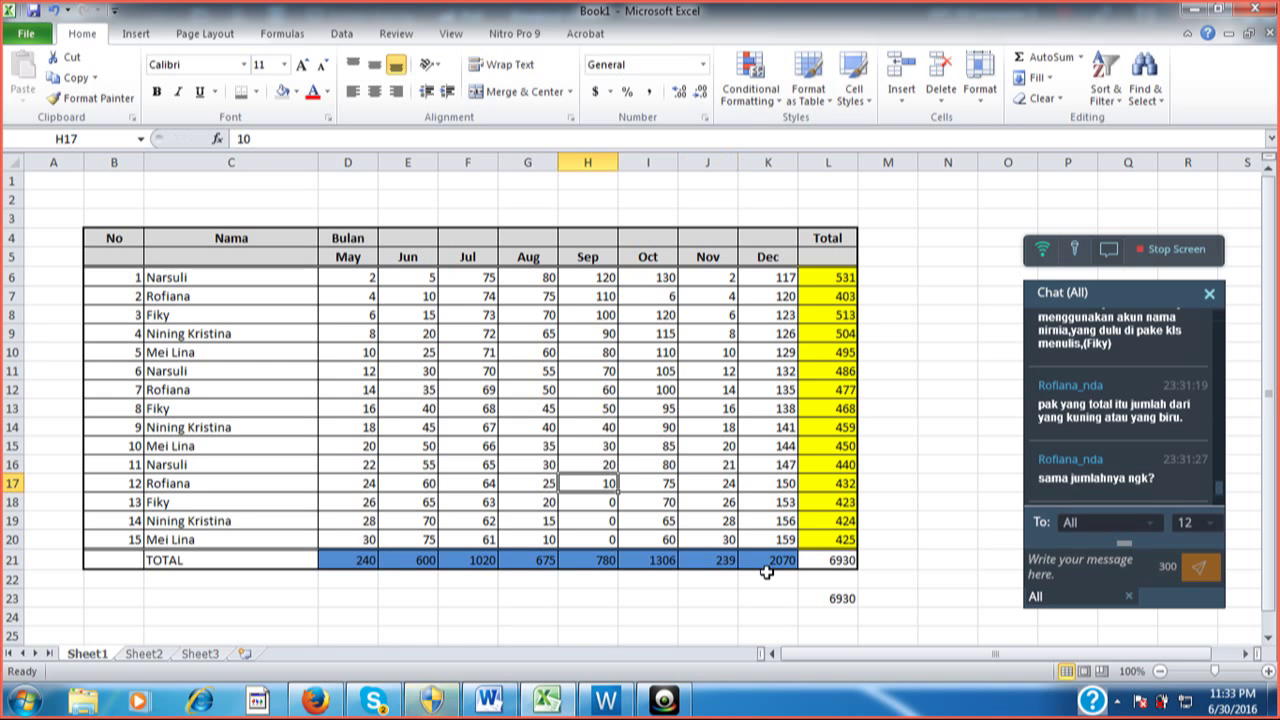
text(0)
key(Return)
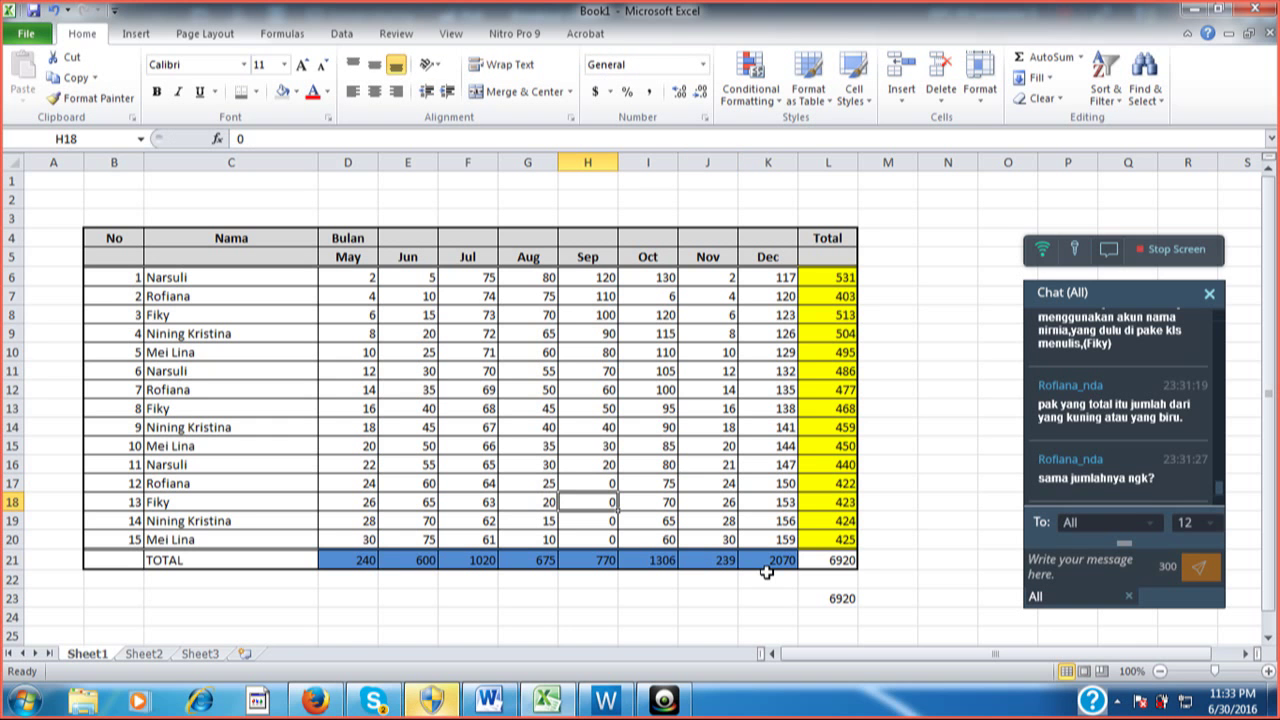
Enter 0 in every month of row 18 (Fiky), May through Dec
key(Left)
key(Left)
key(Left)
key(Left)
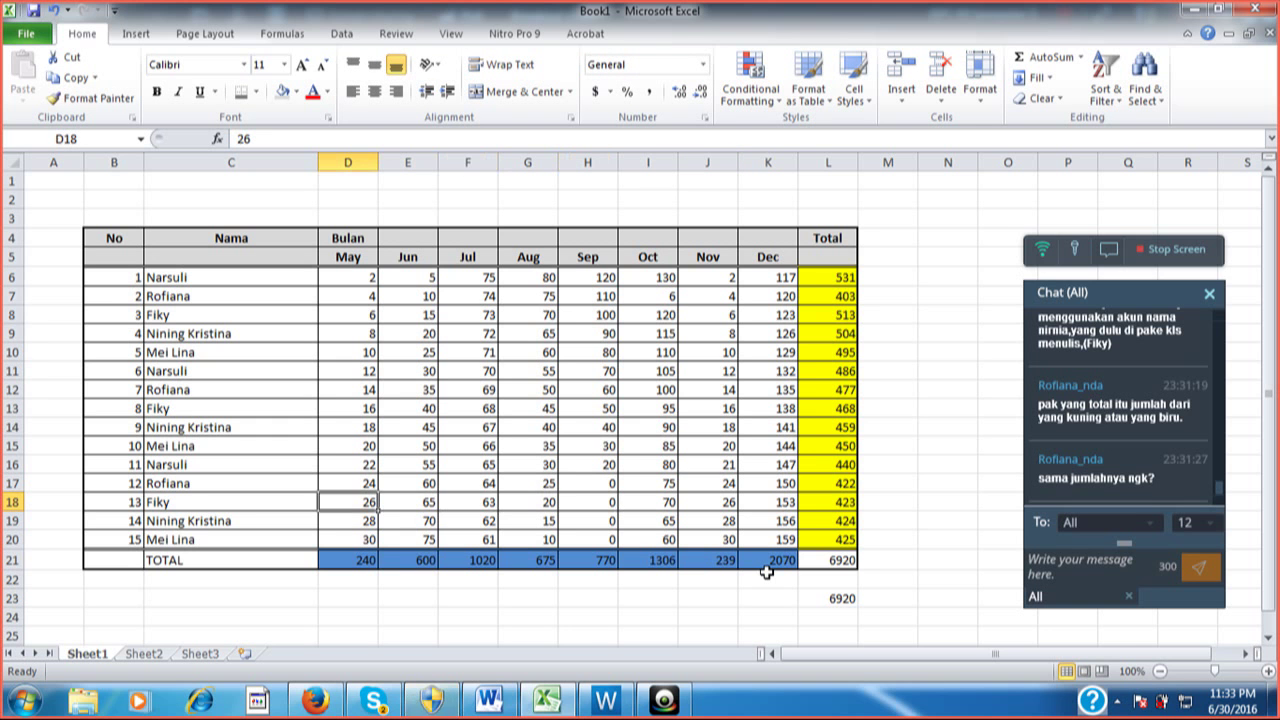
text(0)
key(Tab)
text(0)
key(Tab)
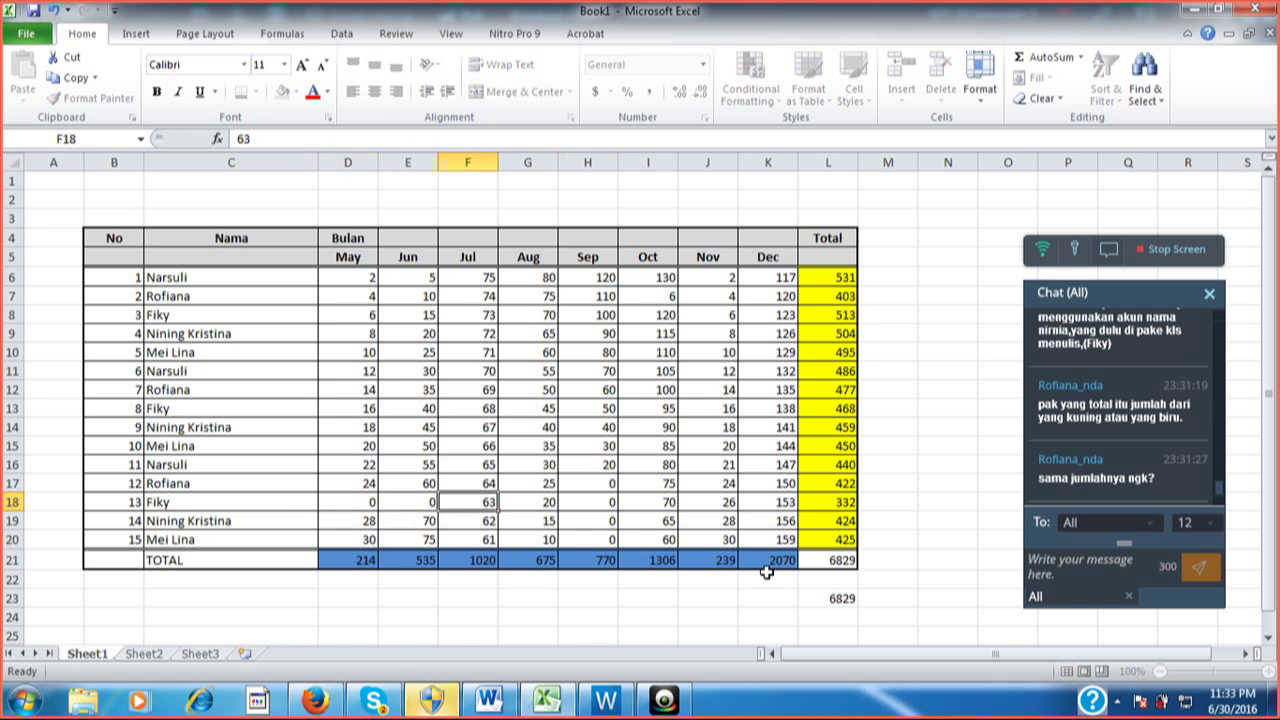
text(0)
key(Tab)
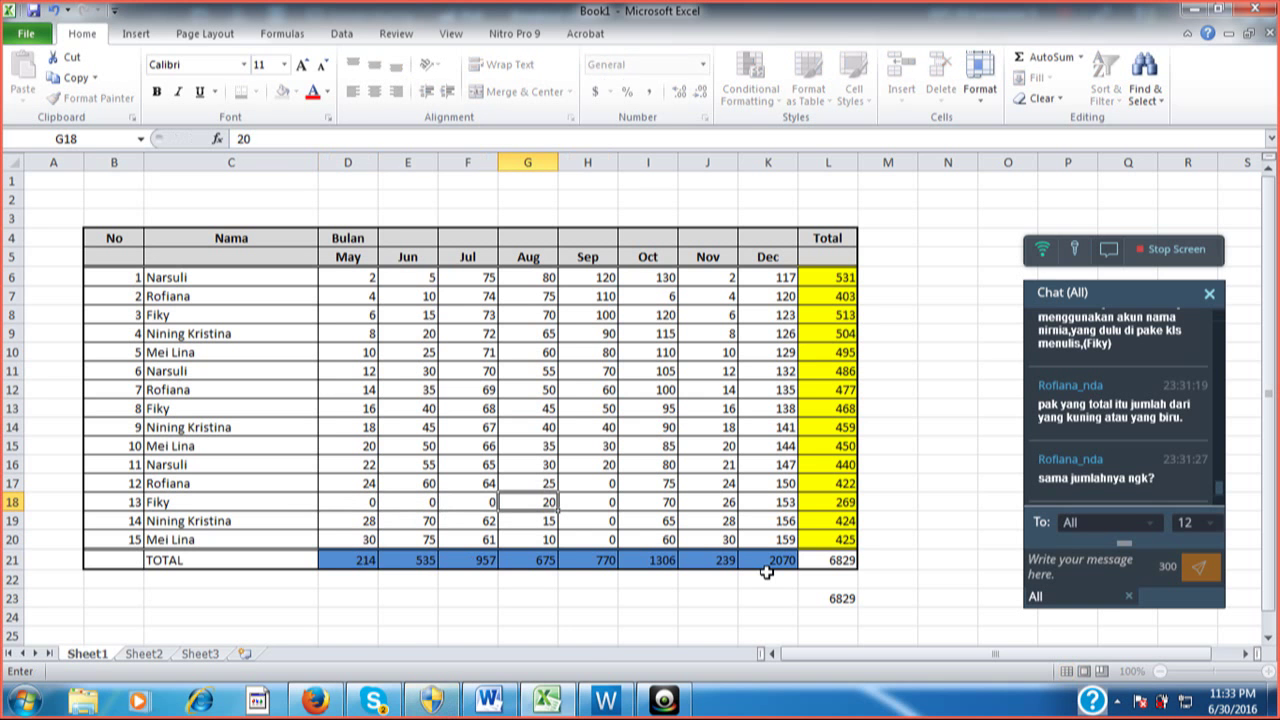
text(0)
key(Tab)
key(Tab)
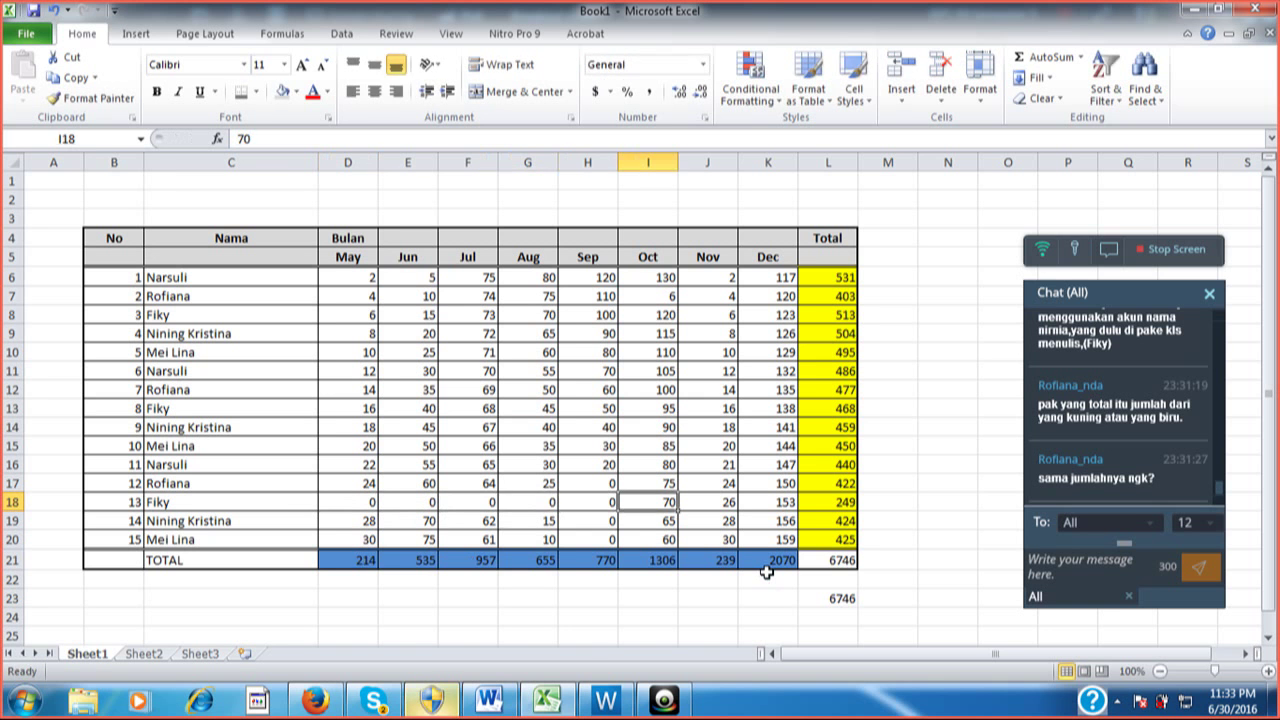
key(Tab)
text(0)
key(shift+Tab)
text(0)
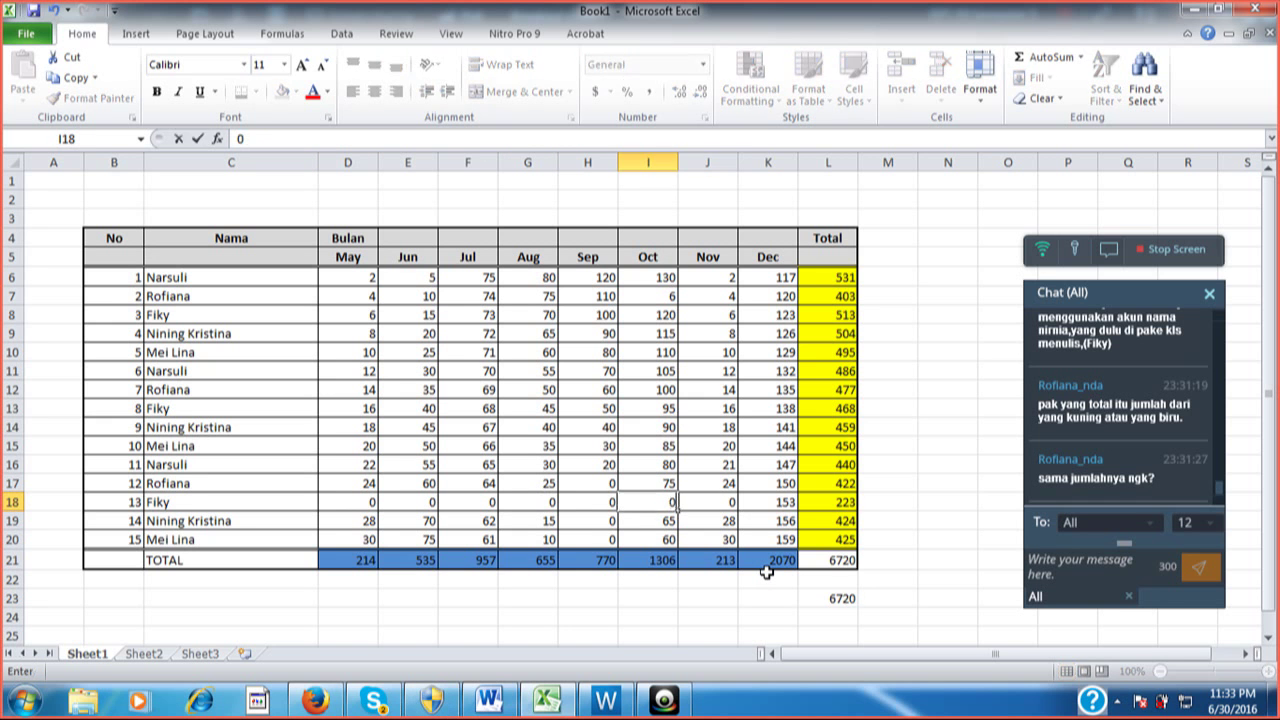
key(Tab)
key(Tab)
text(0)
key(shift+Tab)
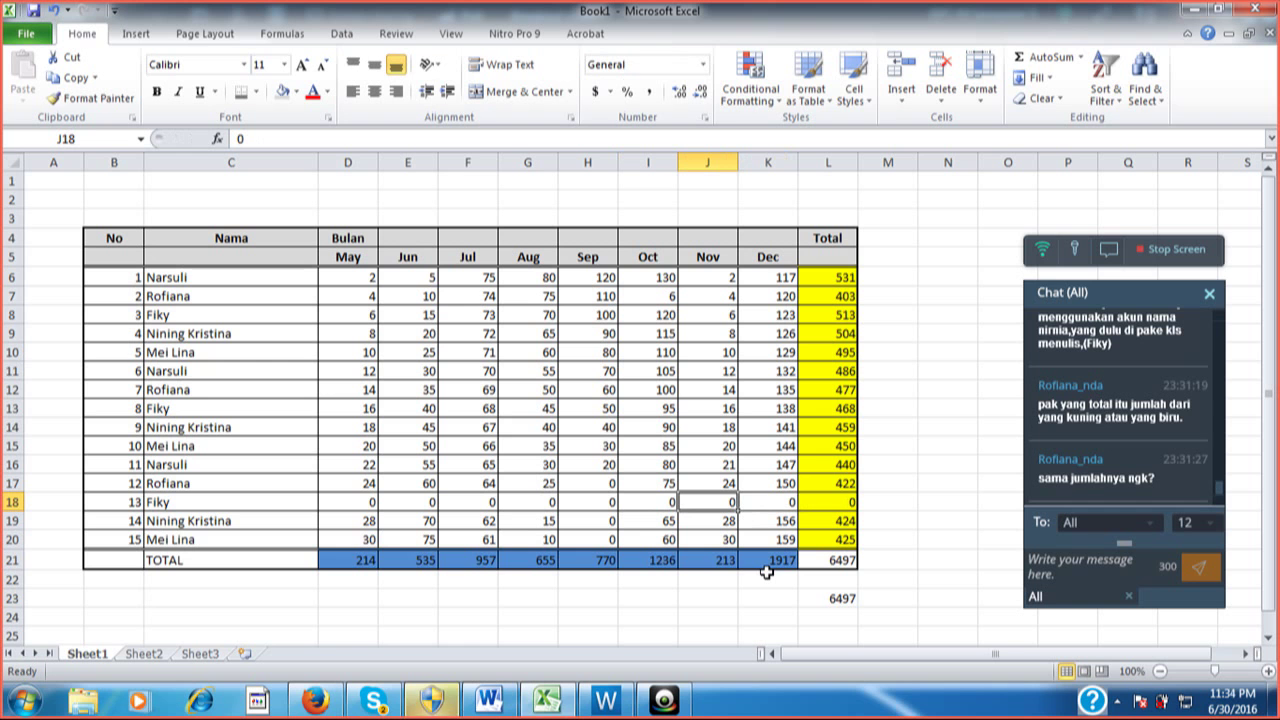
Overwrite row 17's total in L17 with 90, then undo to restore its SUM formula
key(Right)
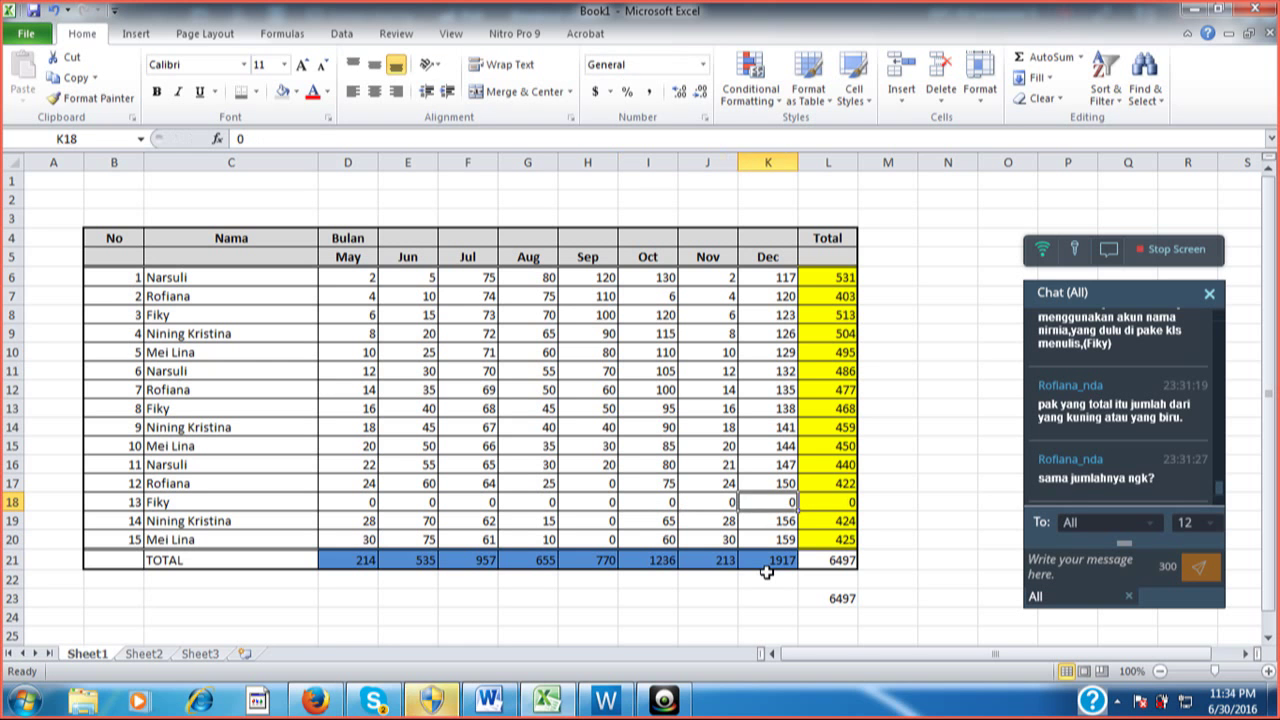
key(Right)
key(Up)
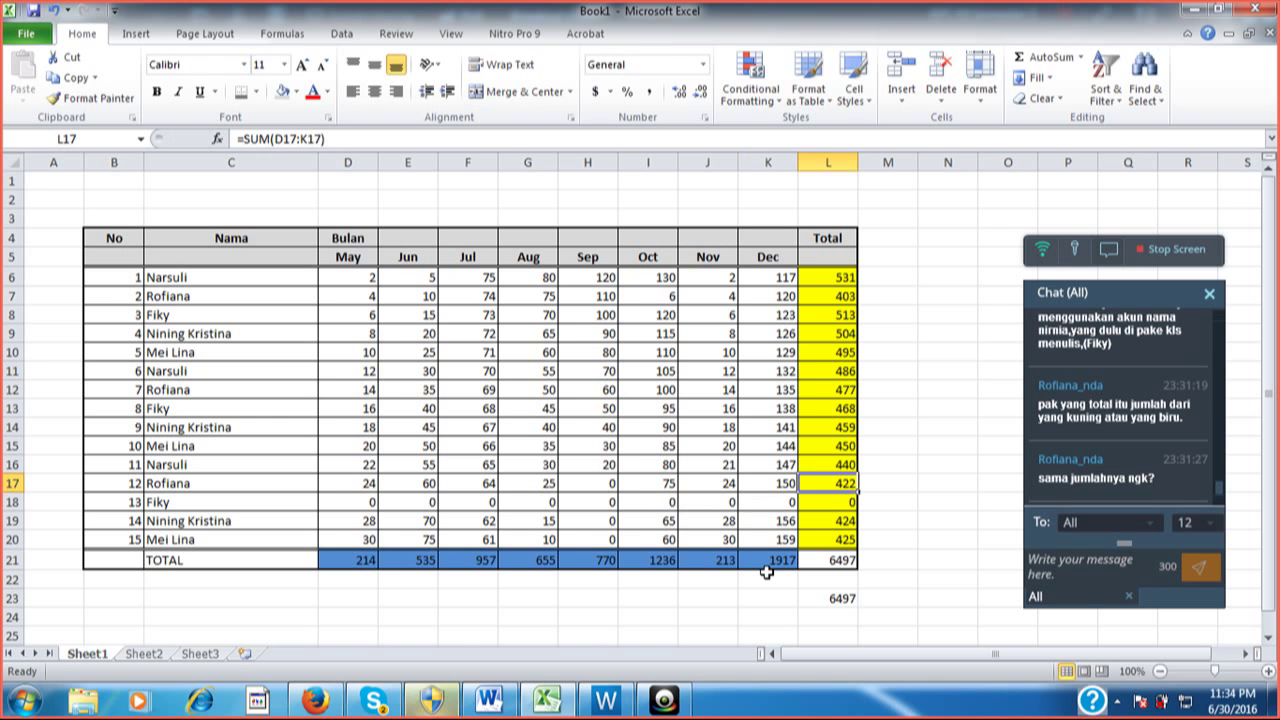
text(90)
key(Return)
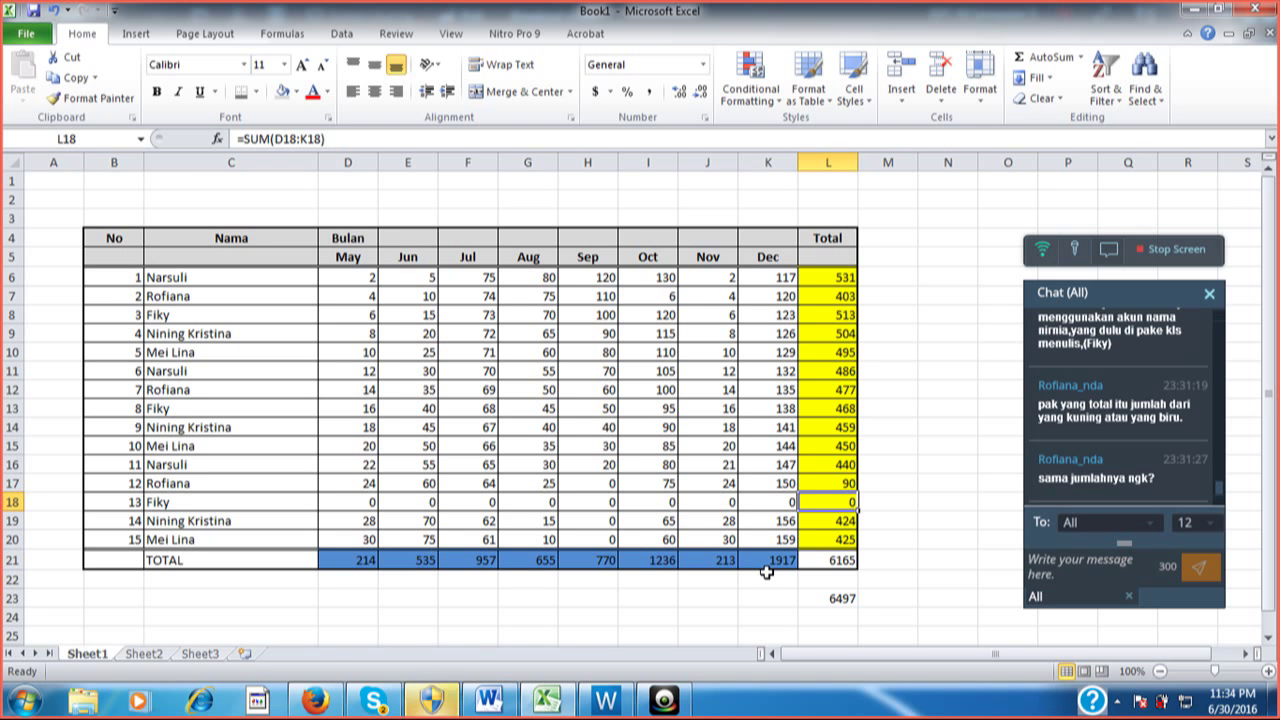
key(ctrl+z)
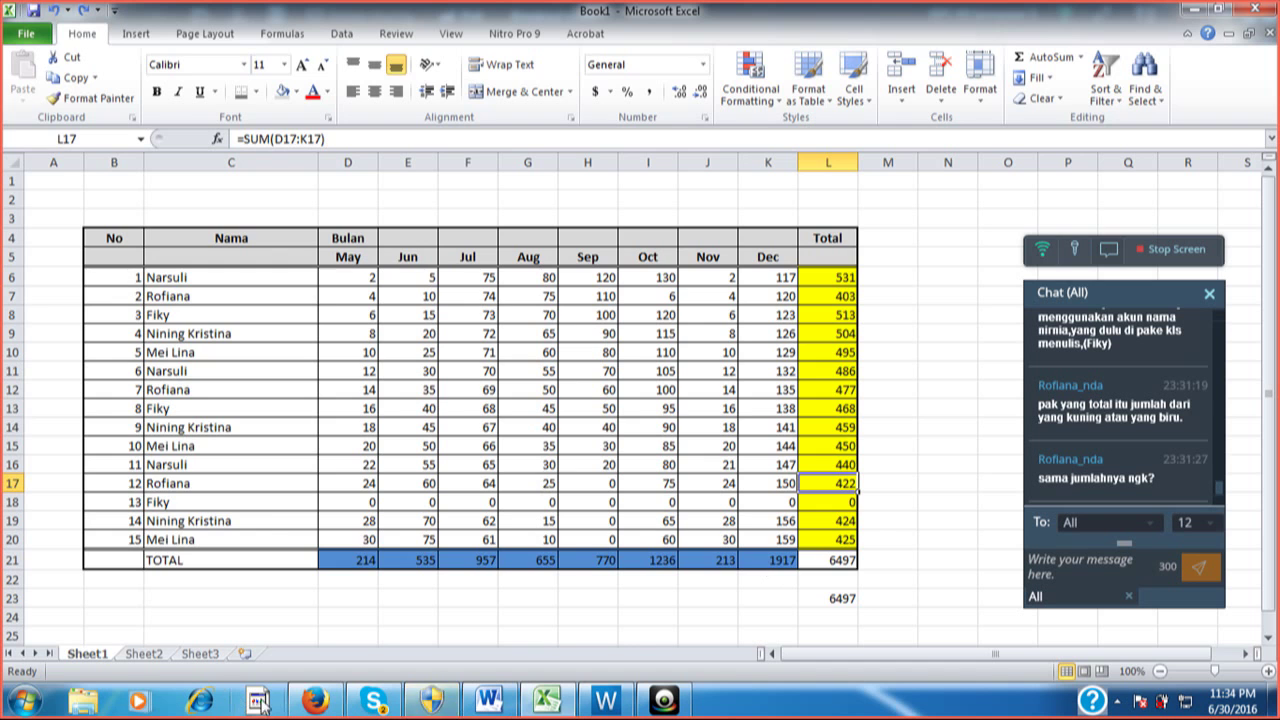
Reload the Facebook feed and view the message list, then return to Excel's Book1
click(312, 710)
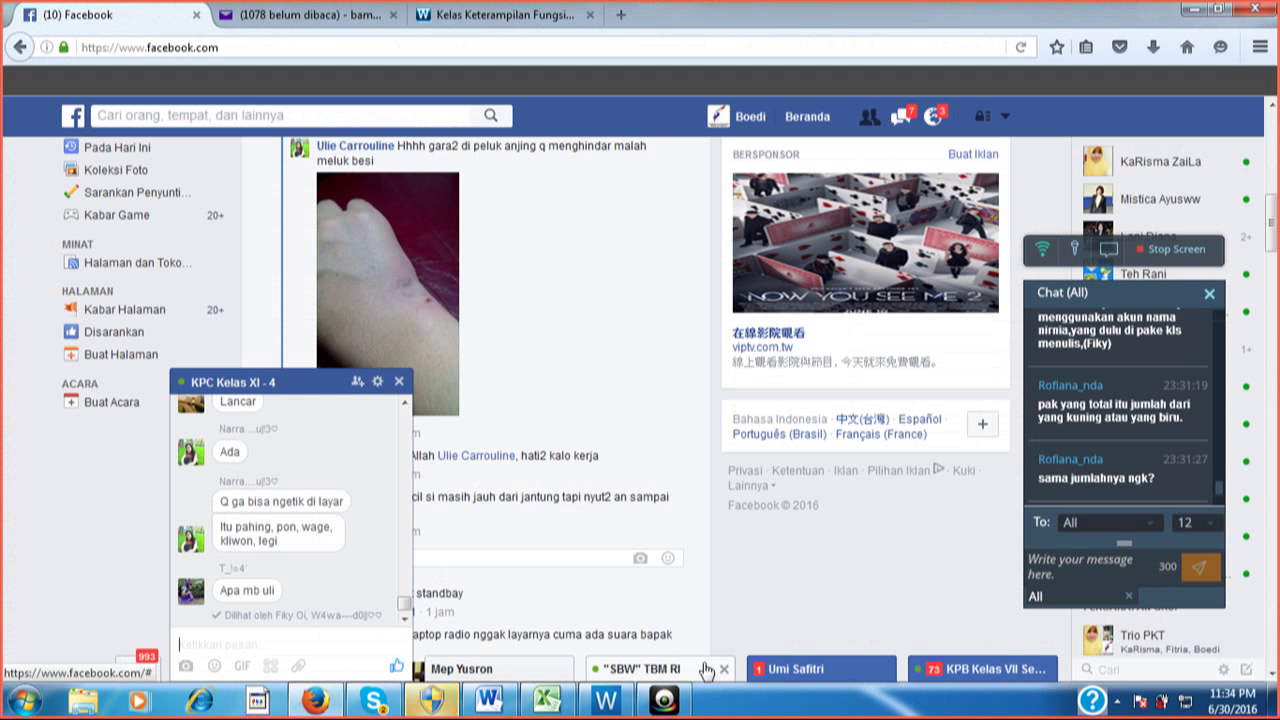
click(807, 117)
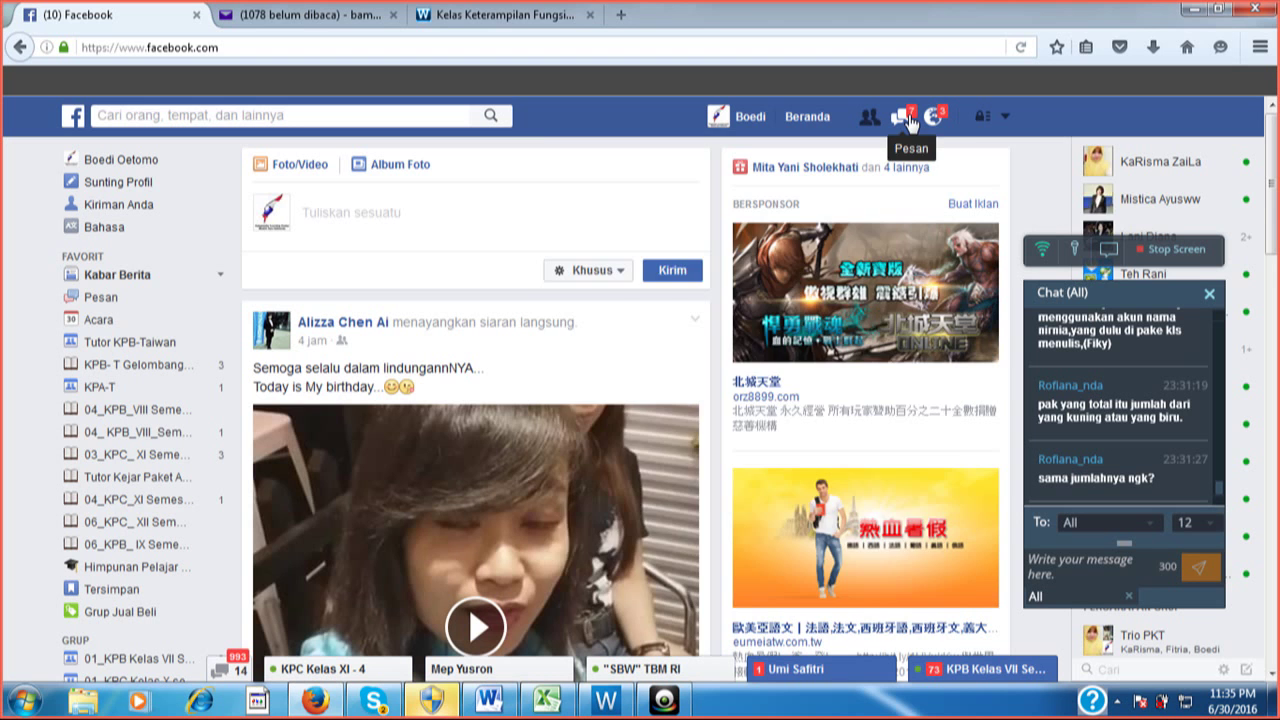
click(909, 122)
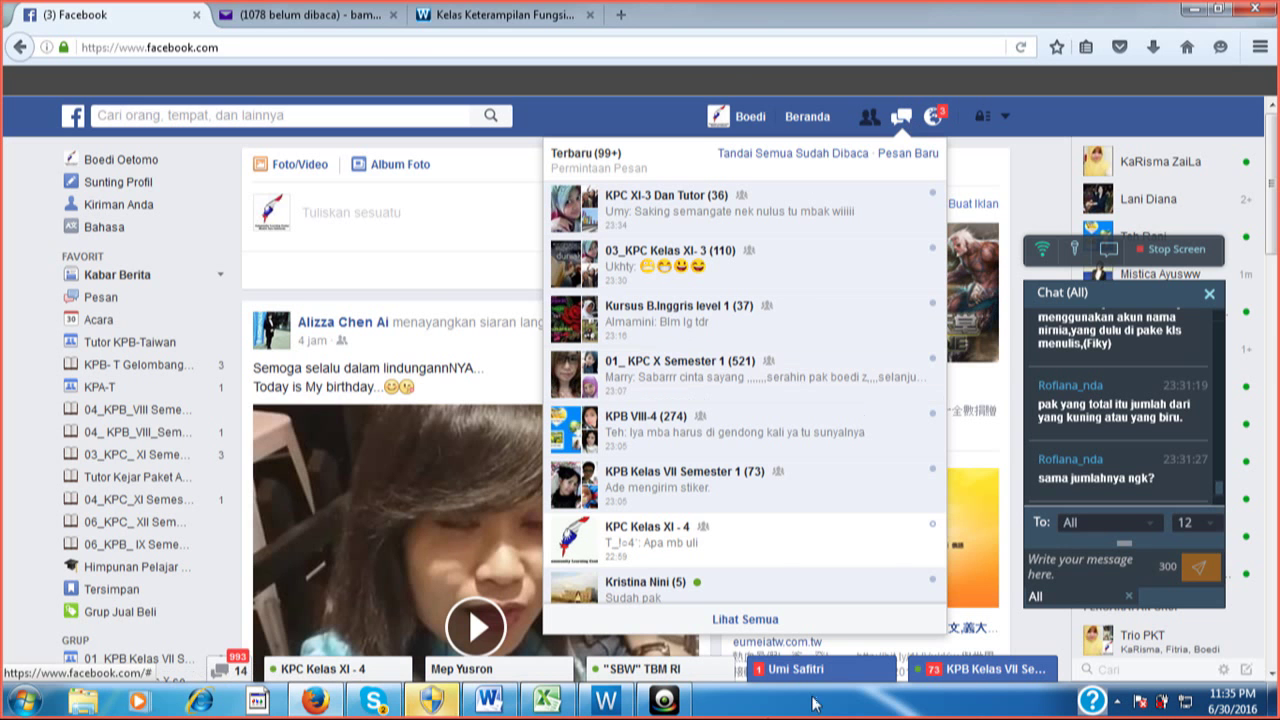
click(558, 706)
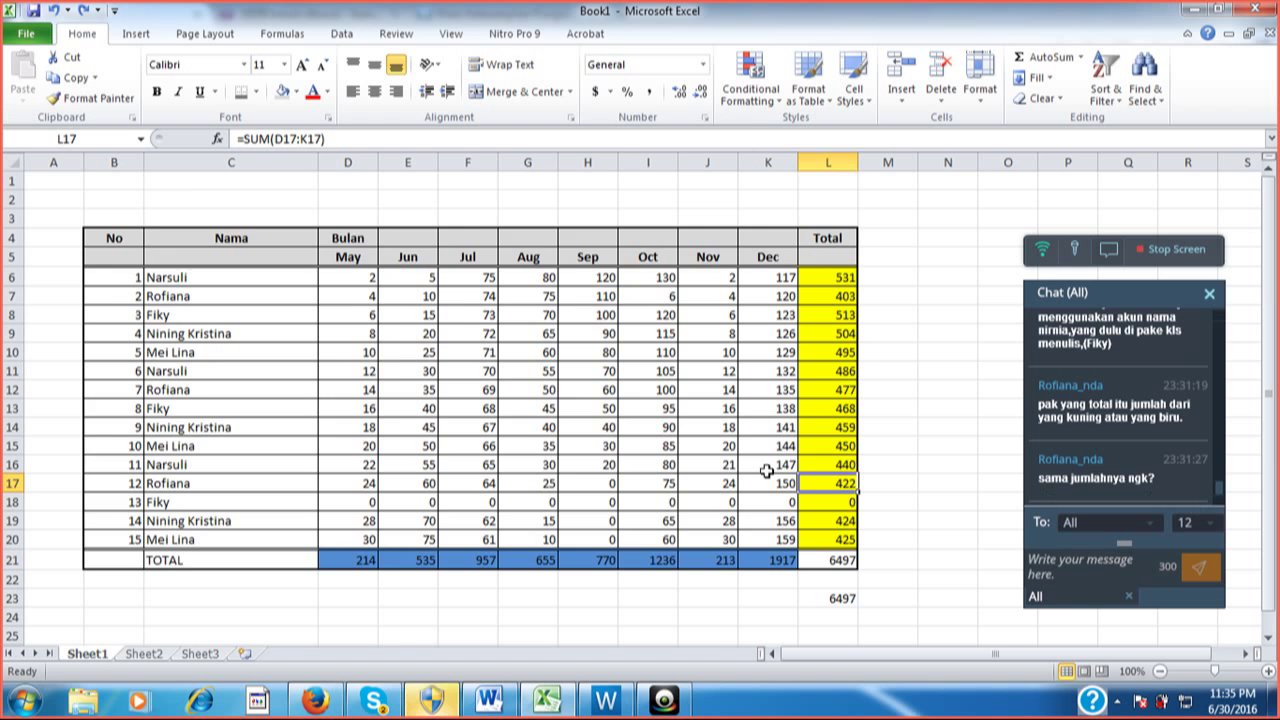
Delete the duplicate 6497 check sum from L23
scroll(766, 471, down, 3)
click(838, 426)
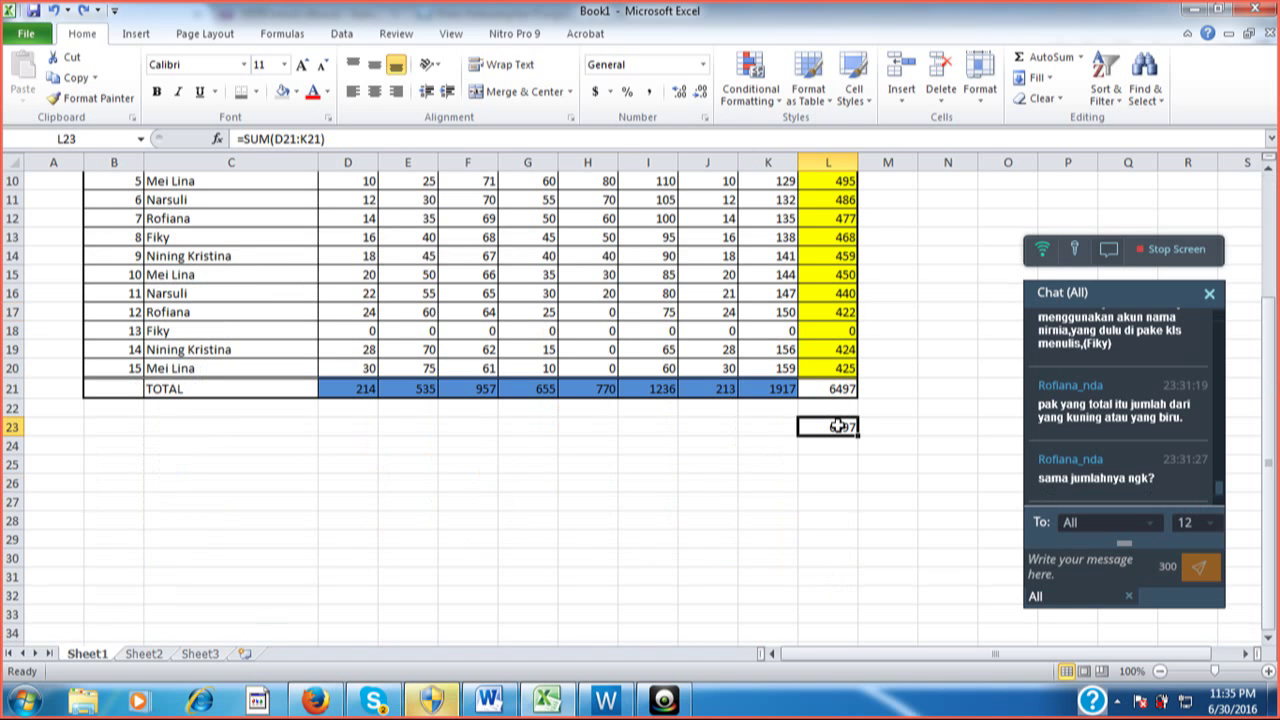
key(BackSpace)
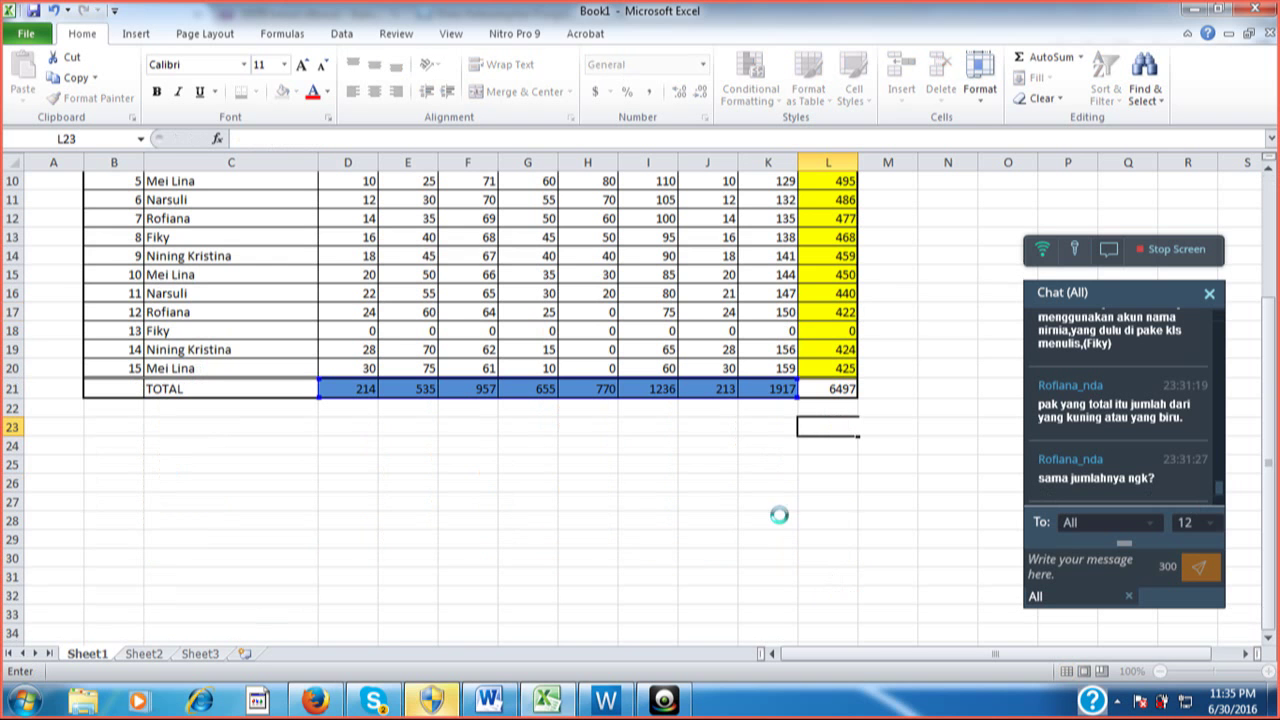
click(350, 427)
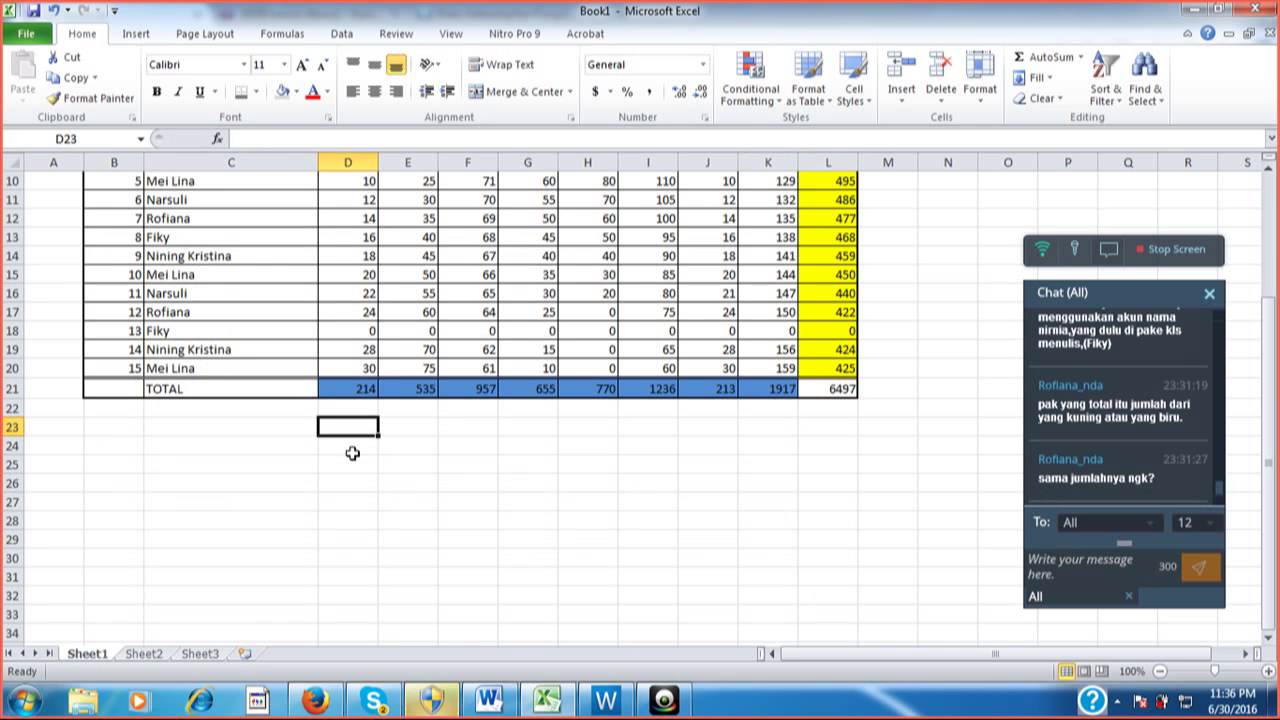
Enter 1 and 2 in D23:E23 and AutoFill the series 1–9 across to L23
text(1)
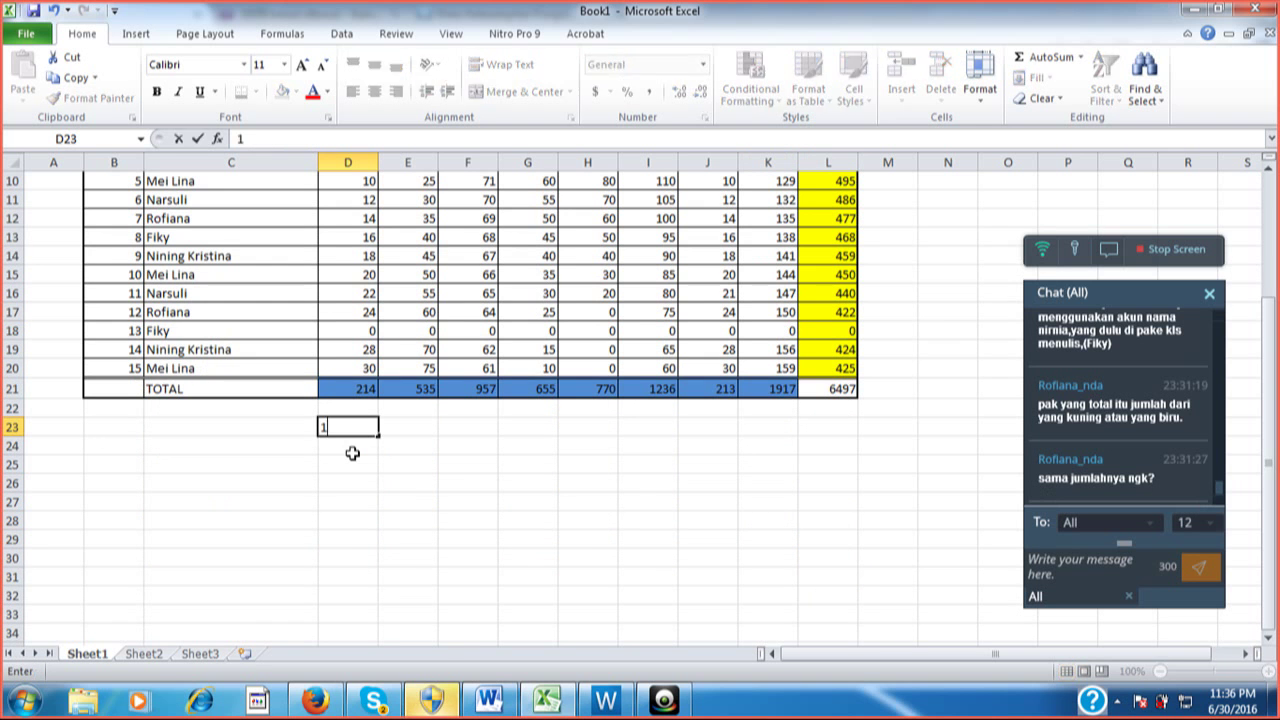
key(Tab)
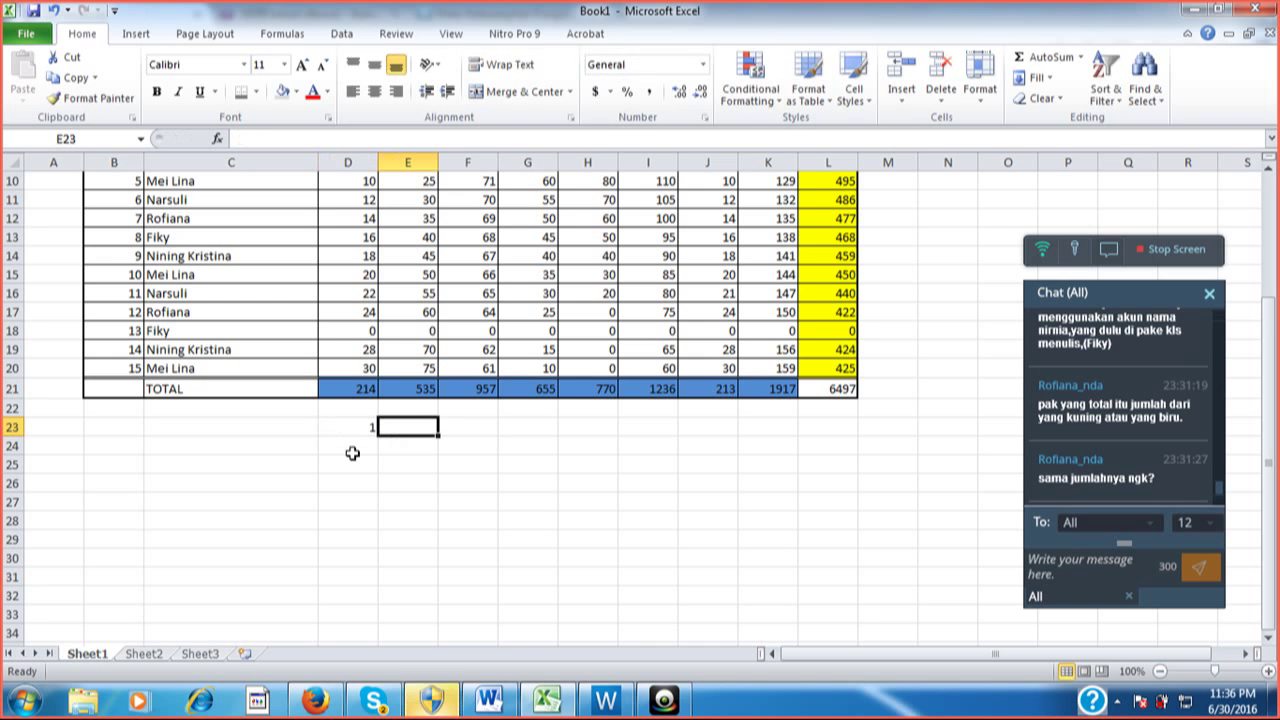
text(2)
key(Tab)
click(367, 428)
drag(367, 428, 836, 477)
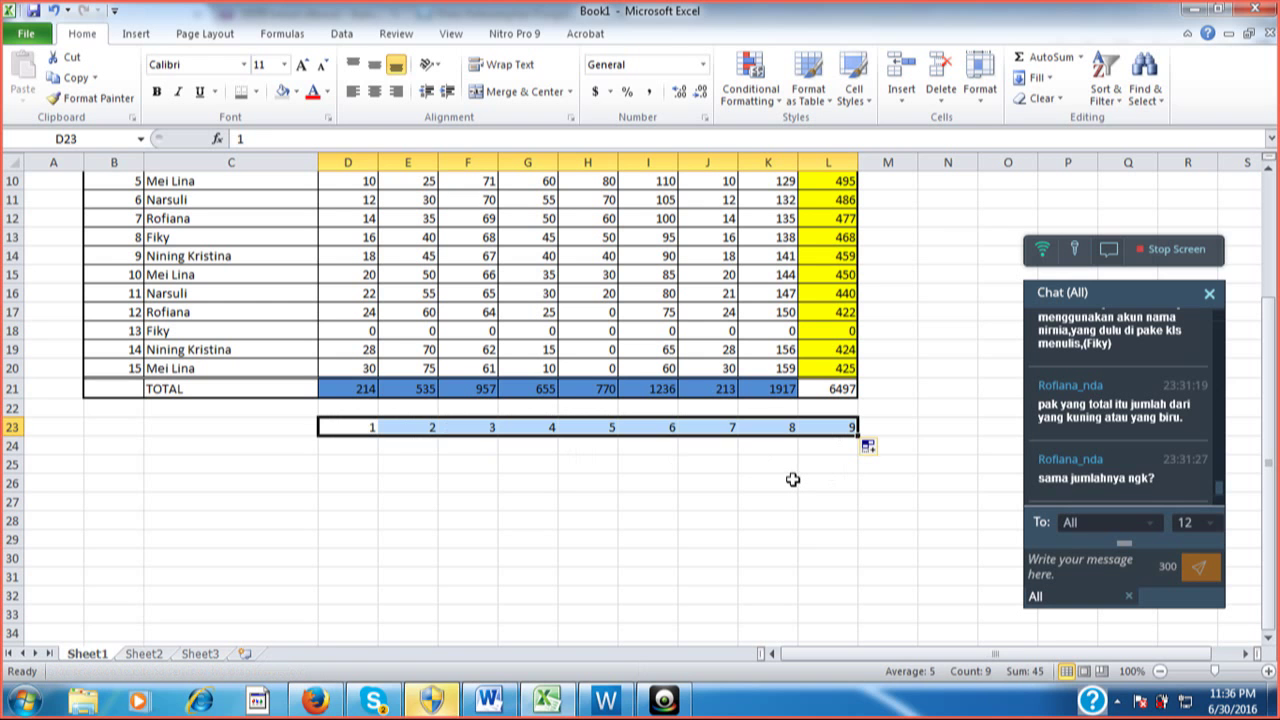
click(792, 481)
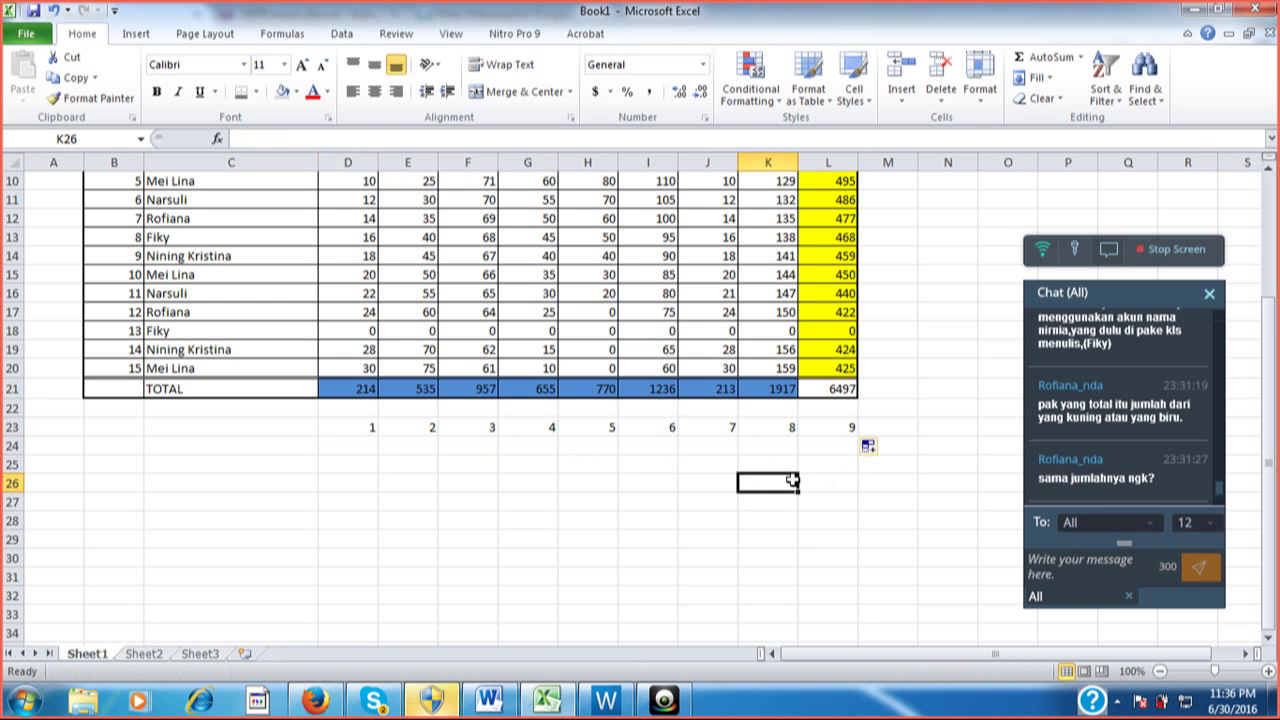
Enter 10 in D24 under the 1 and AutoFill column D down to 55 at D29
key(Left)
key(Left)
key(Left)
key(Left)
key(Left)
key(Left)
key(Left)
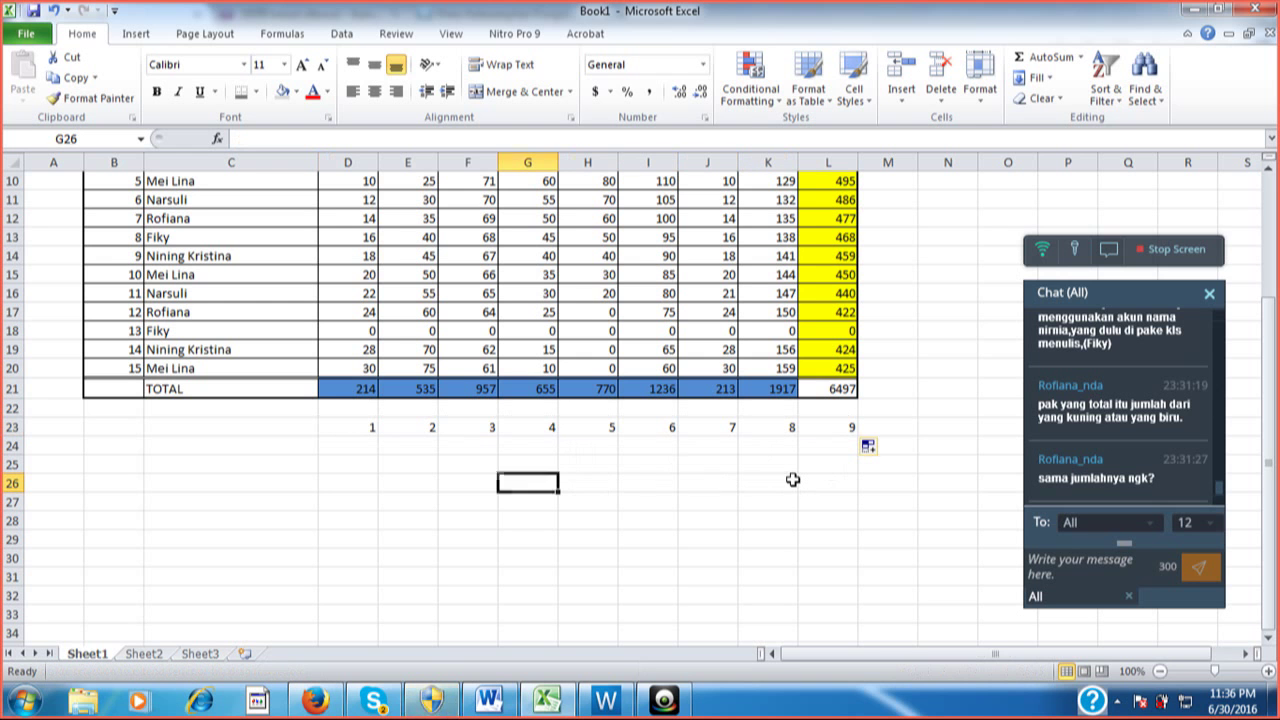
key(Up)
key(Up)
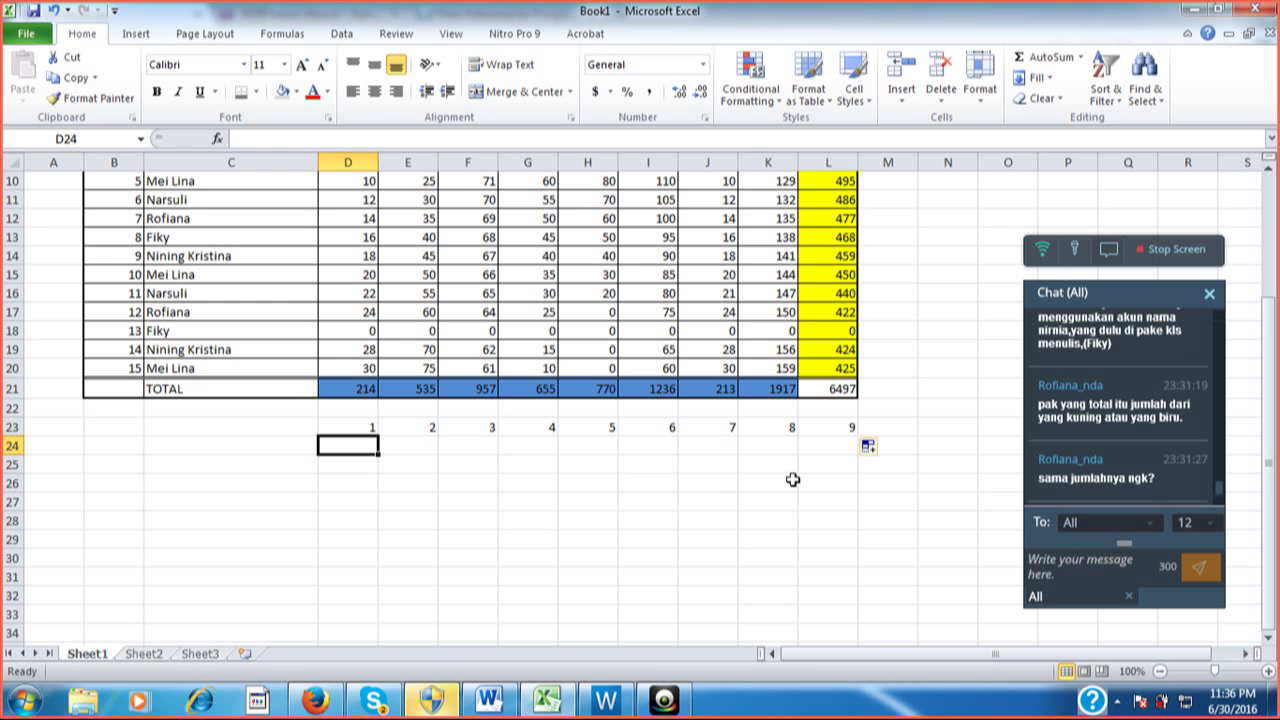
text(10)
key(Return)
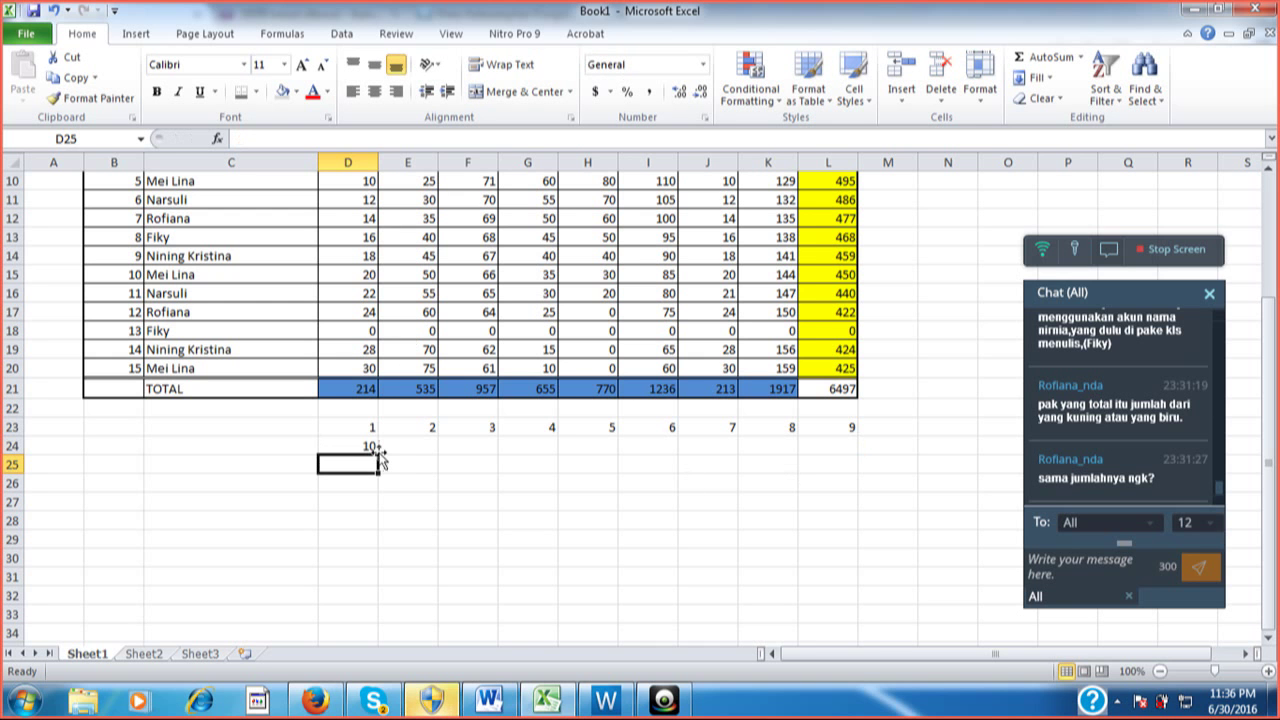
drag(357, 430, 352, 446)
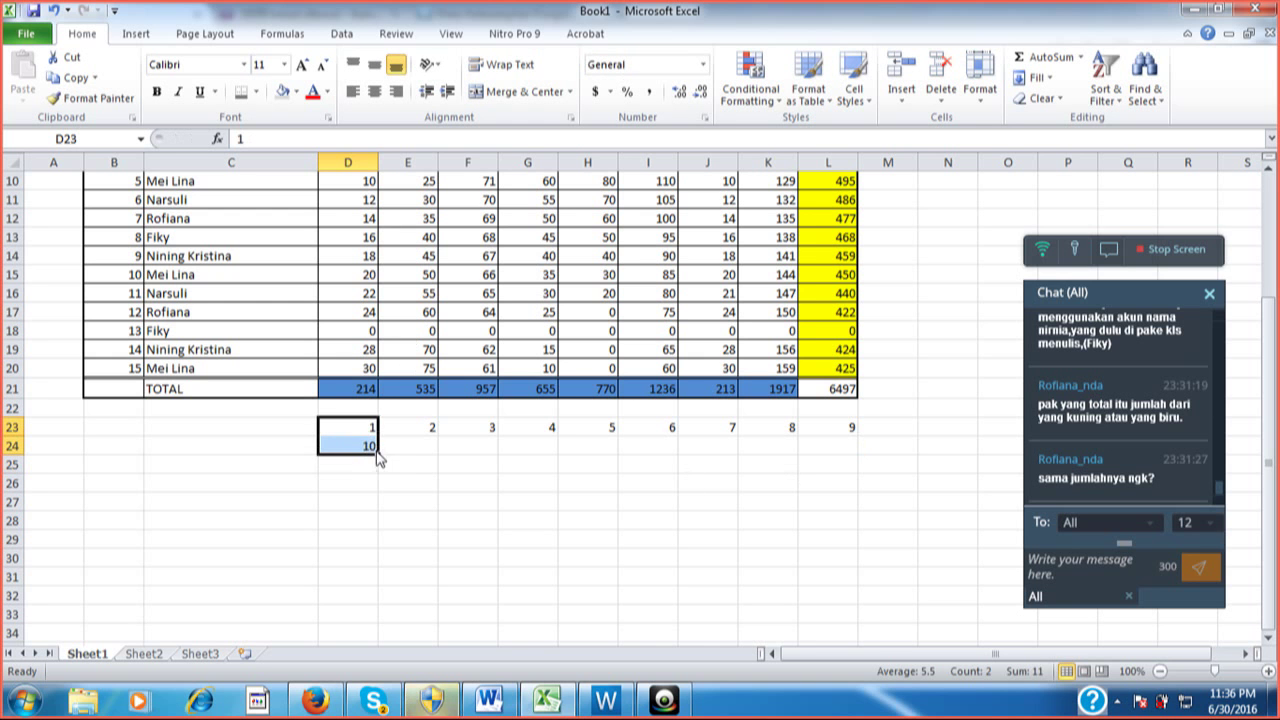
drag(380, 456, 380, 549)
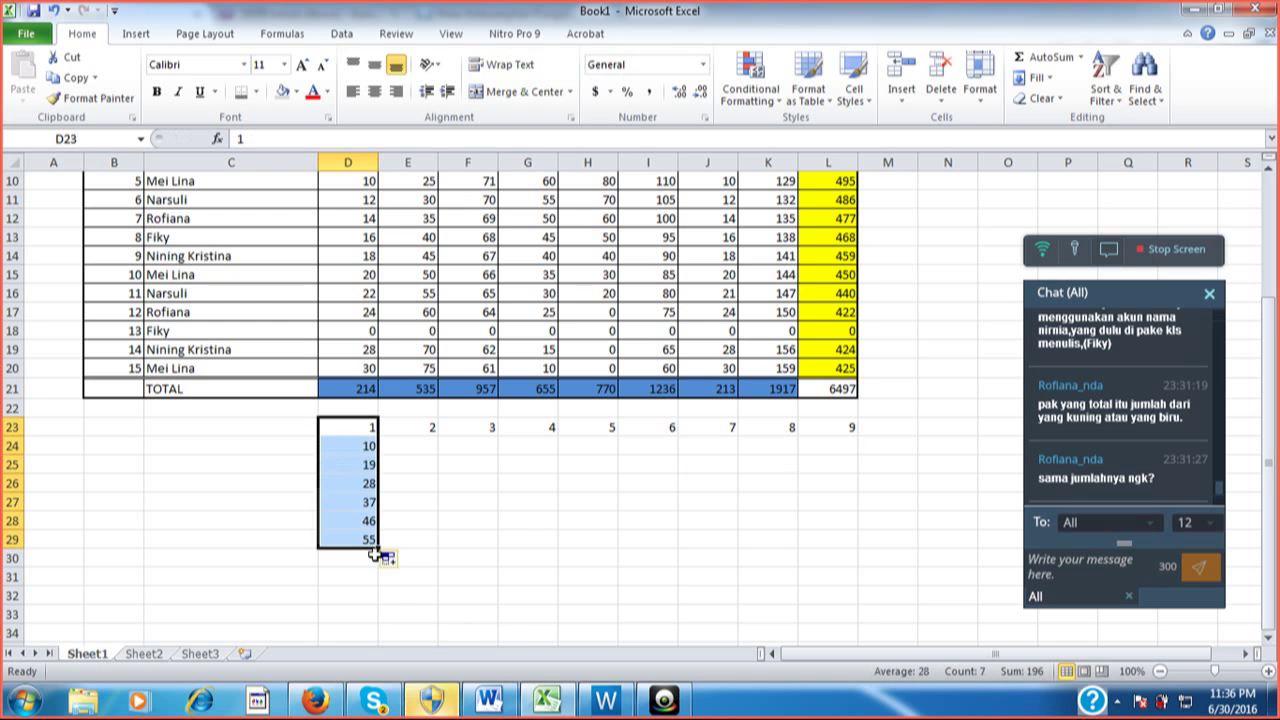
click(471, 539)
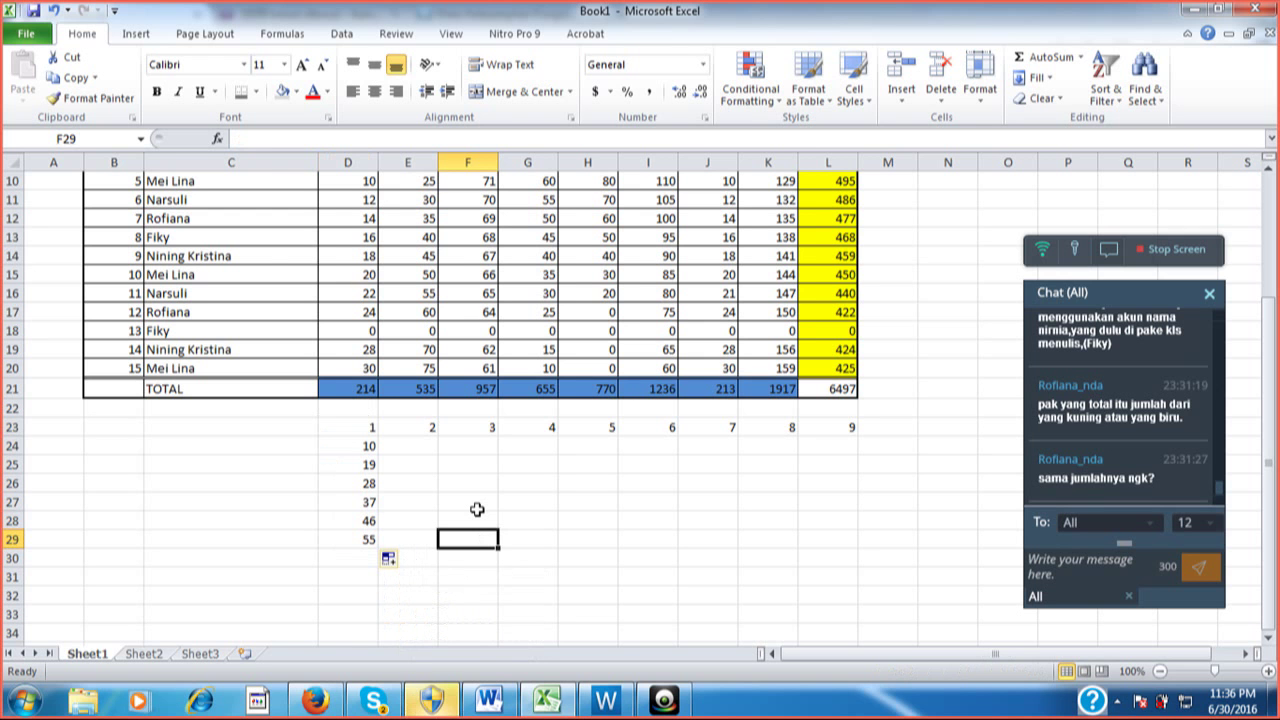
Enter 9 in E24 beside the 10 and extend the 10, 9 countdown across row 24
key(Up)
key(Up)
key(Up)
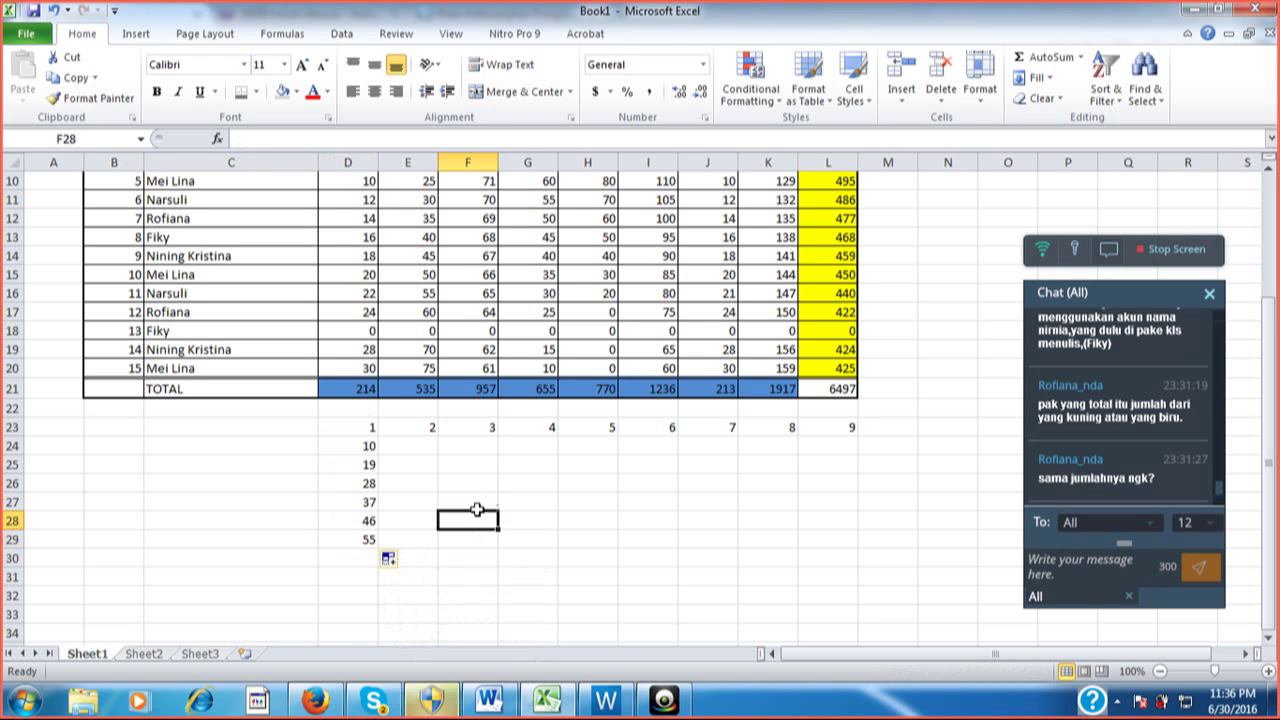
key(Up)
key(Up)
key(Up)
key(Down)
key(Left)
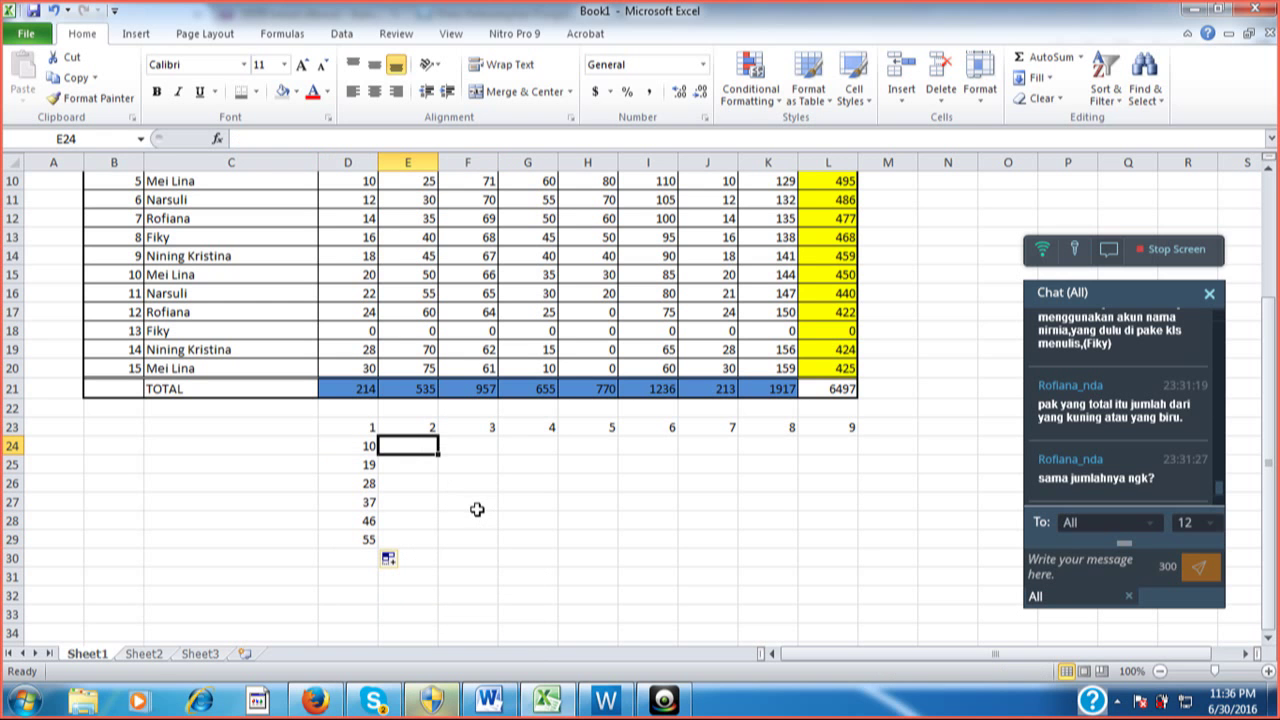
text(9)
key(Tab)
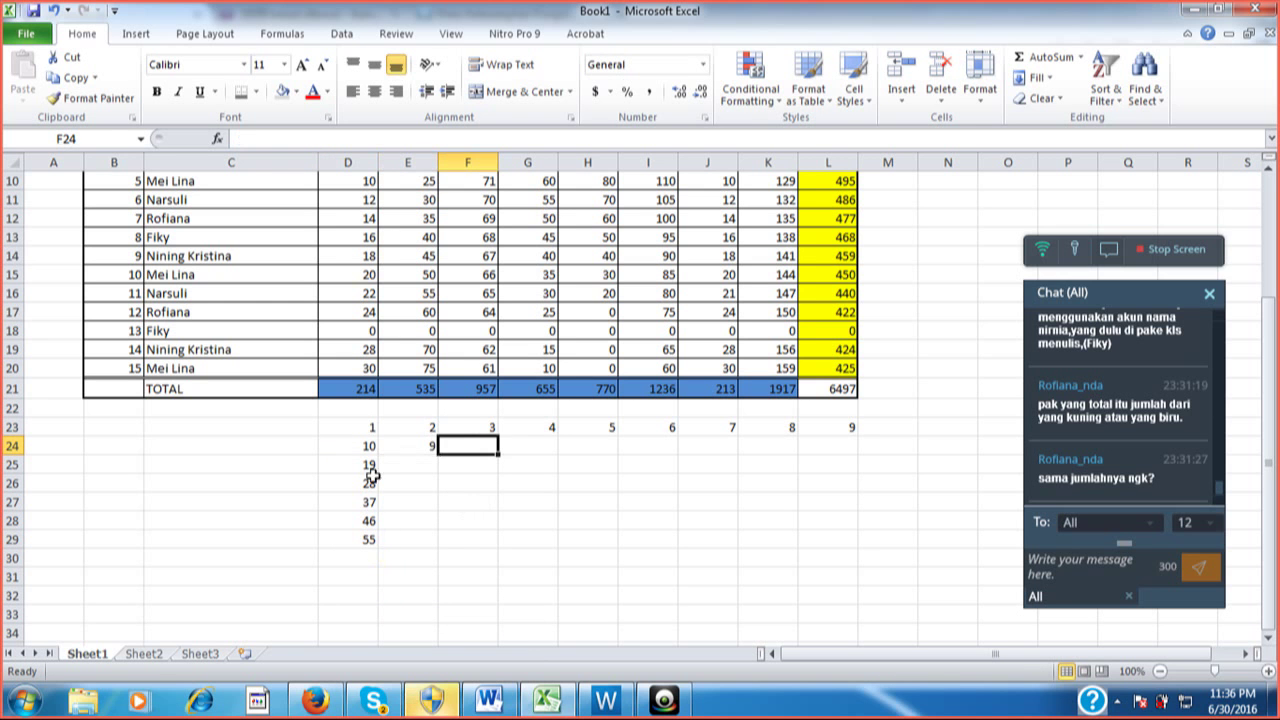
click(372, 448)
drag(383, 450, 798, 484)
Deselect the filled row 24, which now counts down from 10 to 2 across D24:L24
click(630, 487)
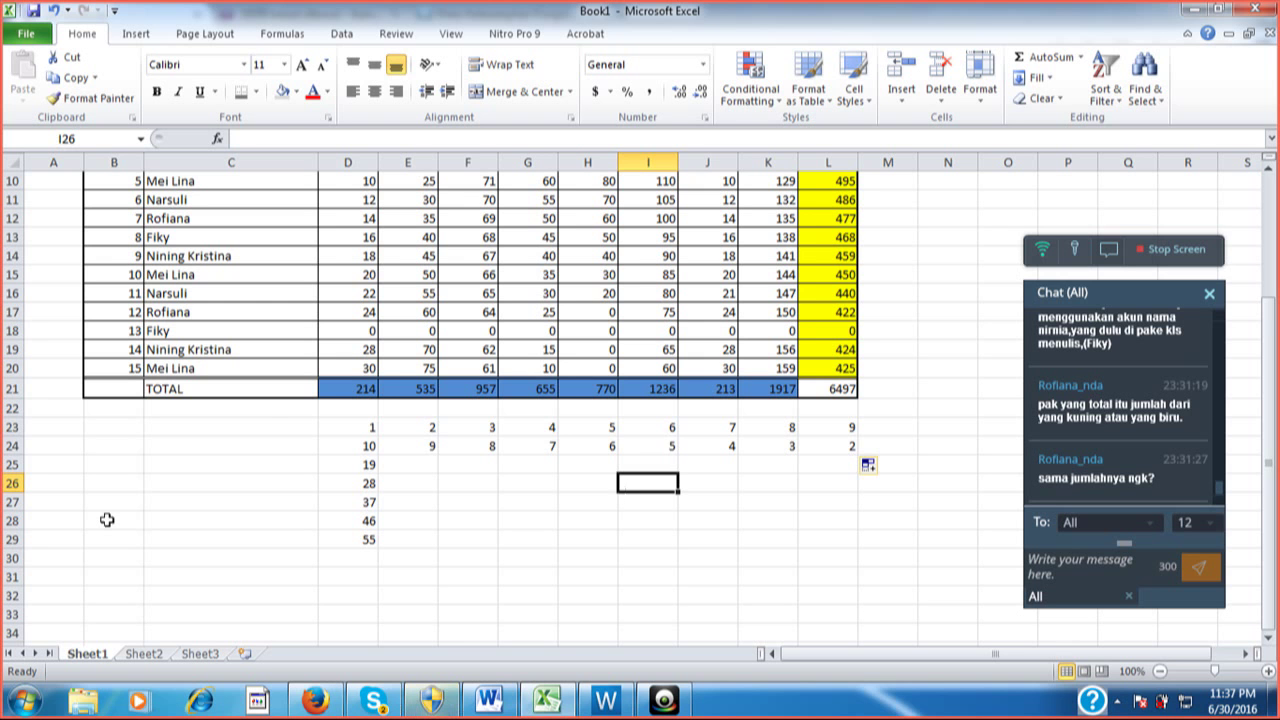
Clear the demo number series in C23:M30, then bring the WizIQ class window forward
drag(269, 422, 857, 560)
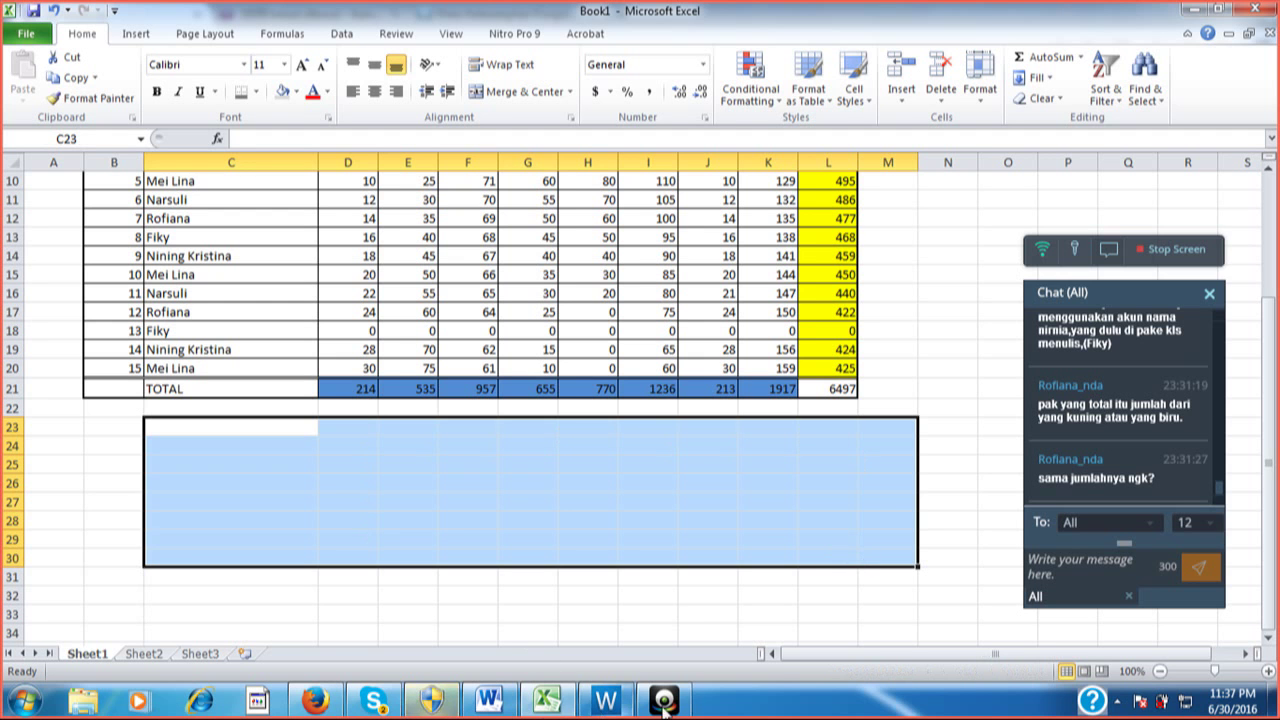
mouse_move(548, 705)
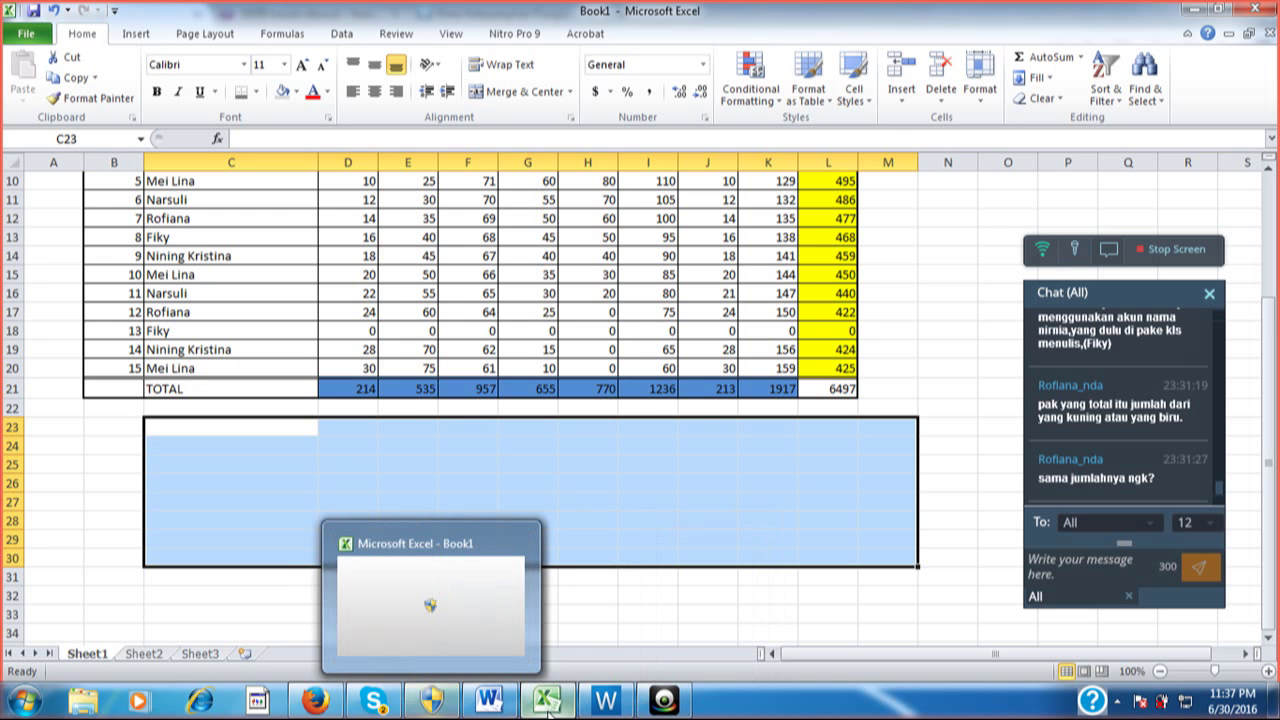
click(511, 630)
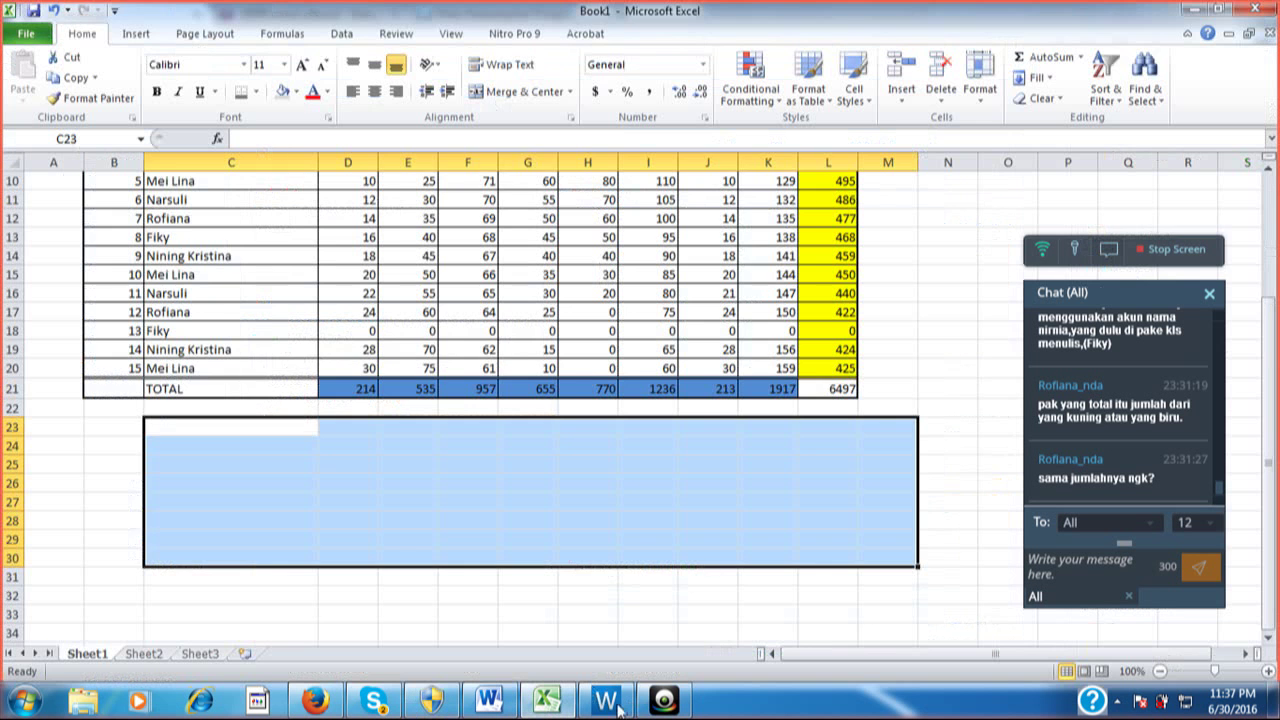
click(620, 705)
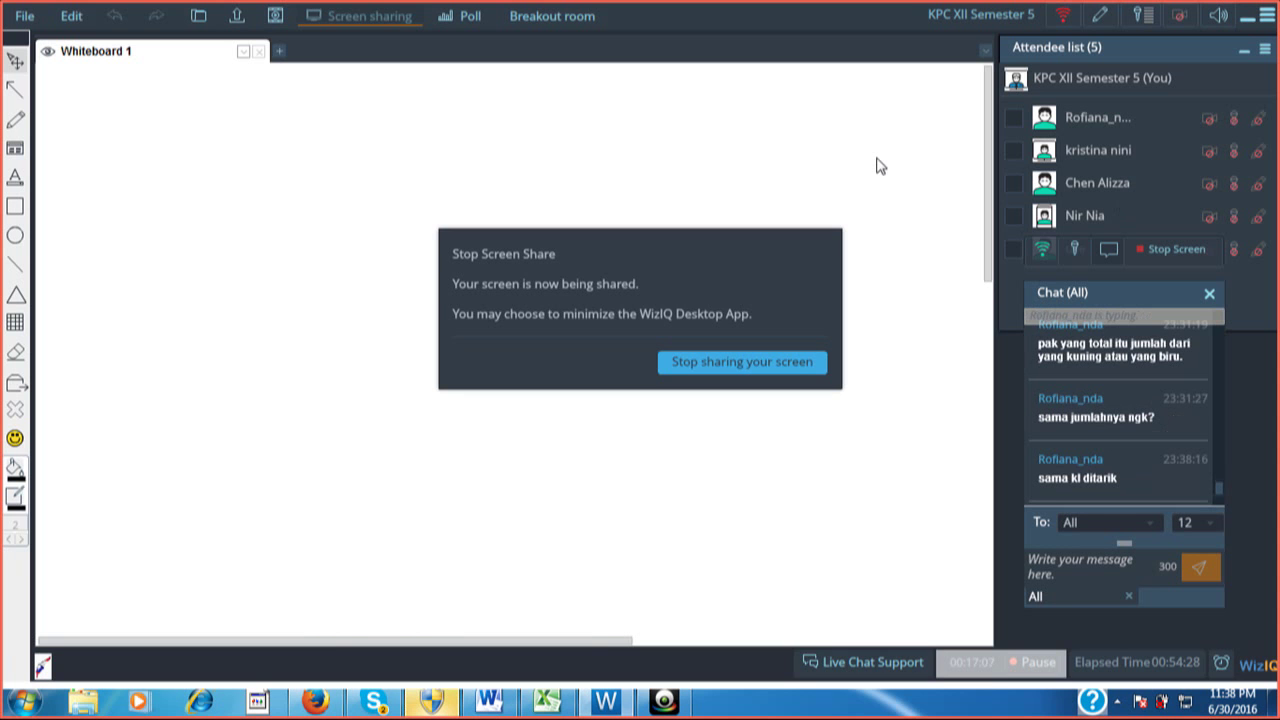
Restore the Excel Book1 window from the taskbar over the WizIQ class
click(548, 702)
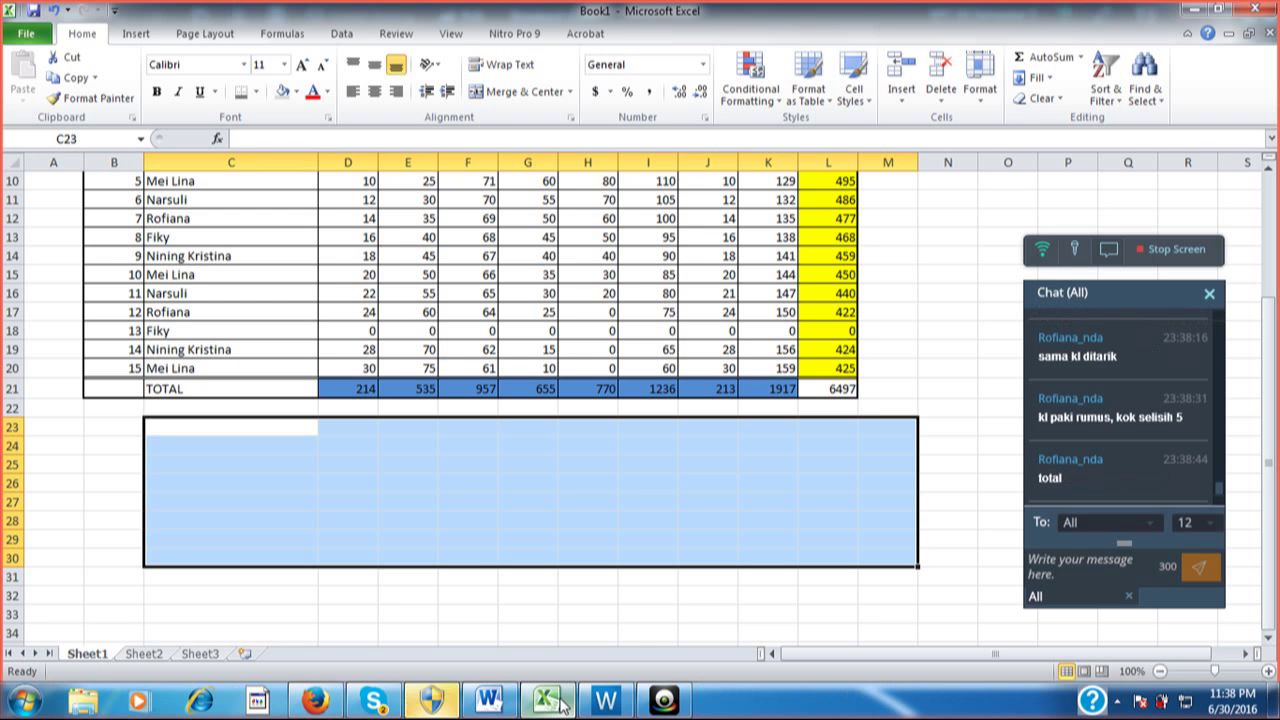
Minimize the Book1 workbook from the taskbar to reveal WizIQ's class-ending prompt
click(560, 705)
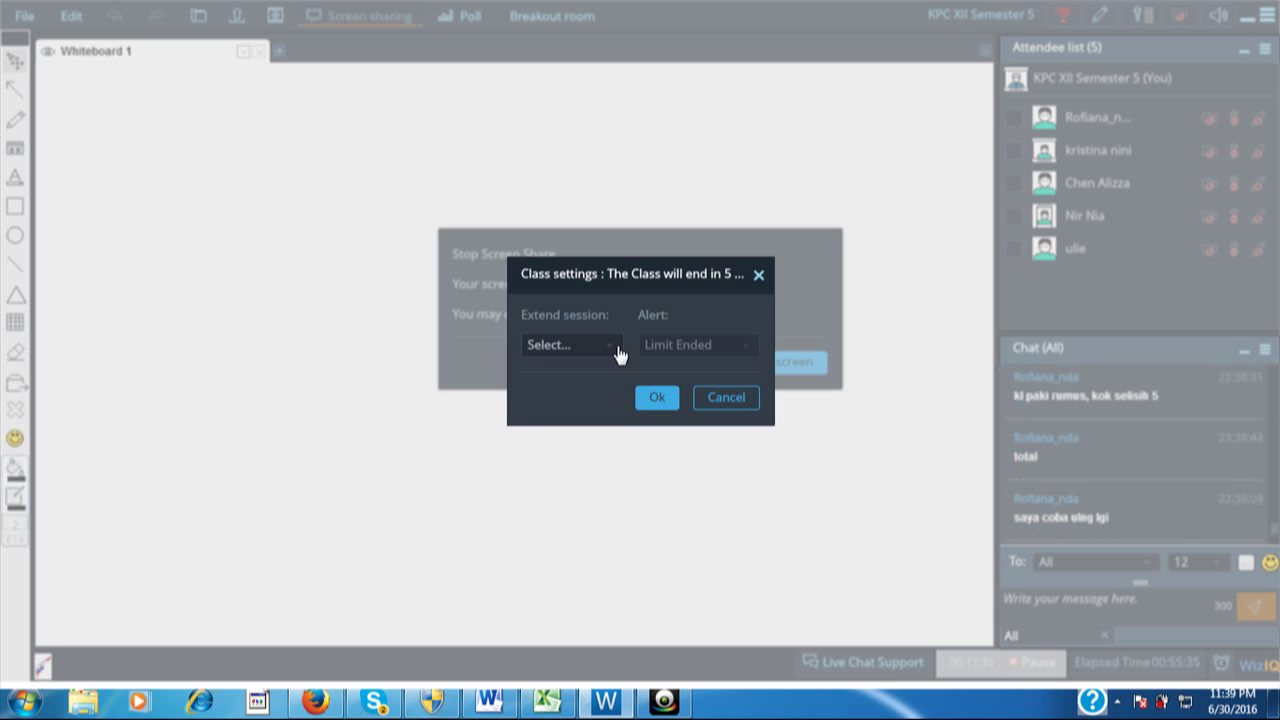
Extend the class session by 25 mins in Class settings and confirm
click(615, 350)
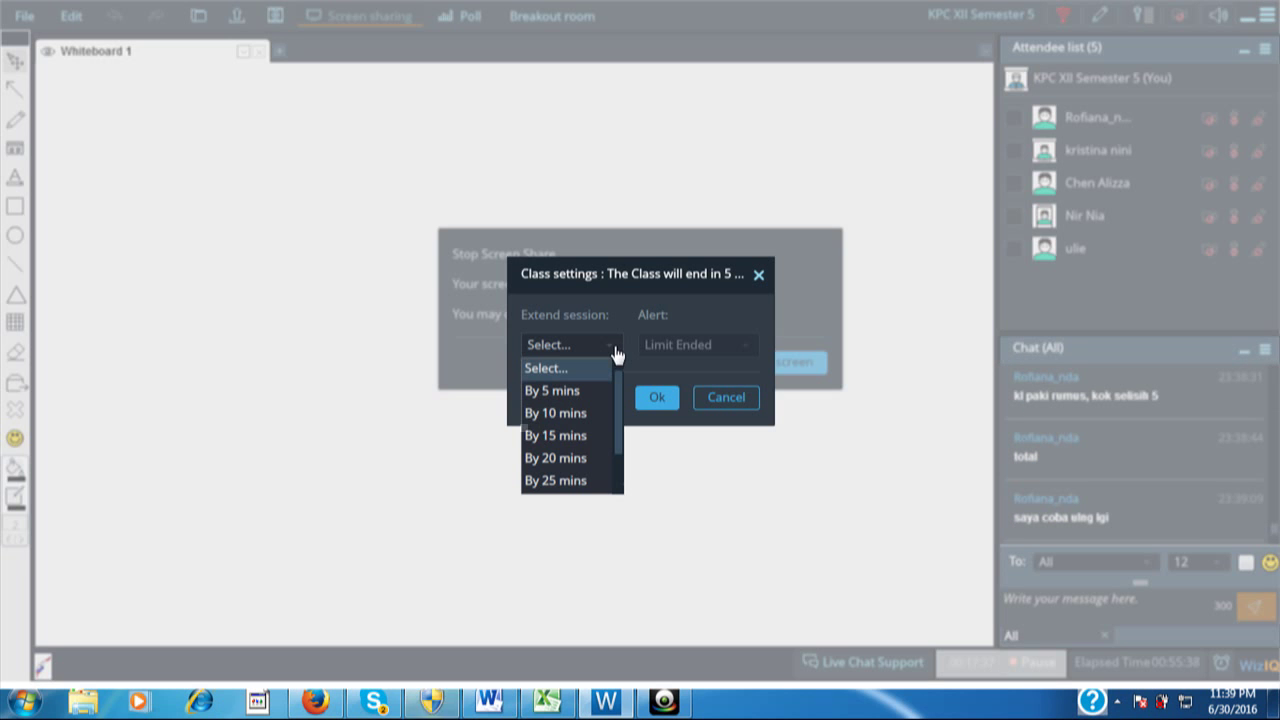
click(576, 478)
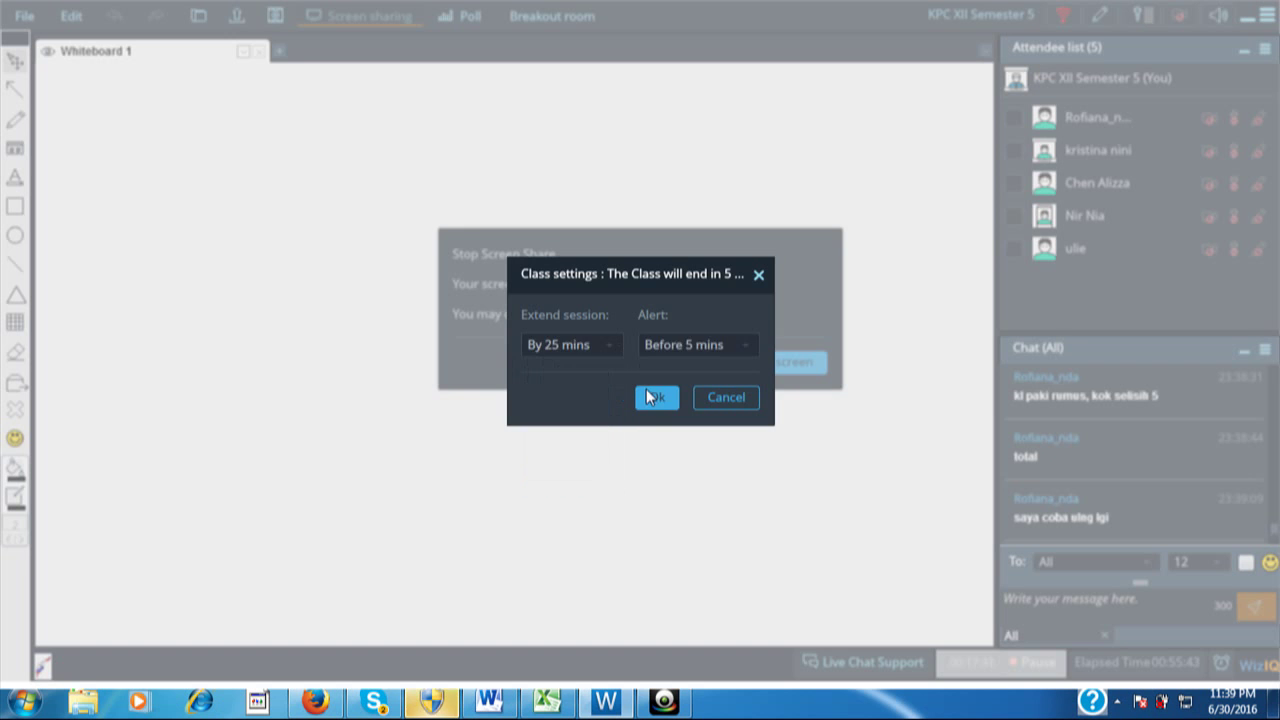
click(648, 396)
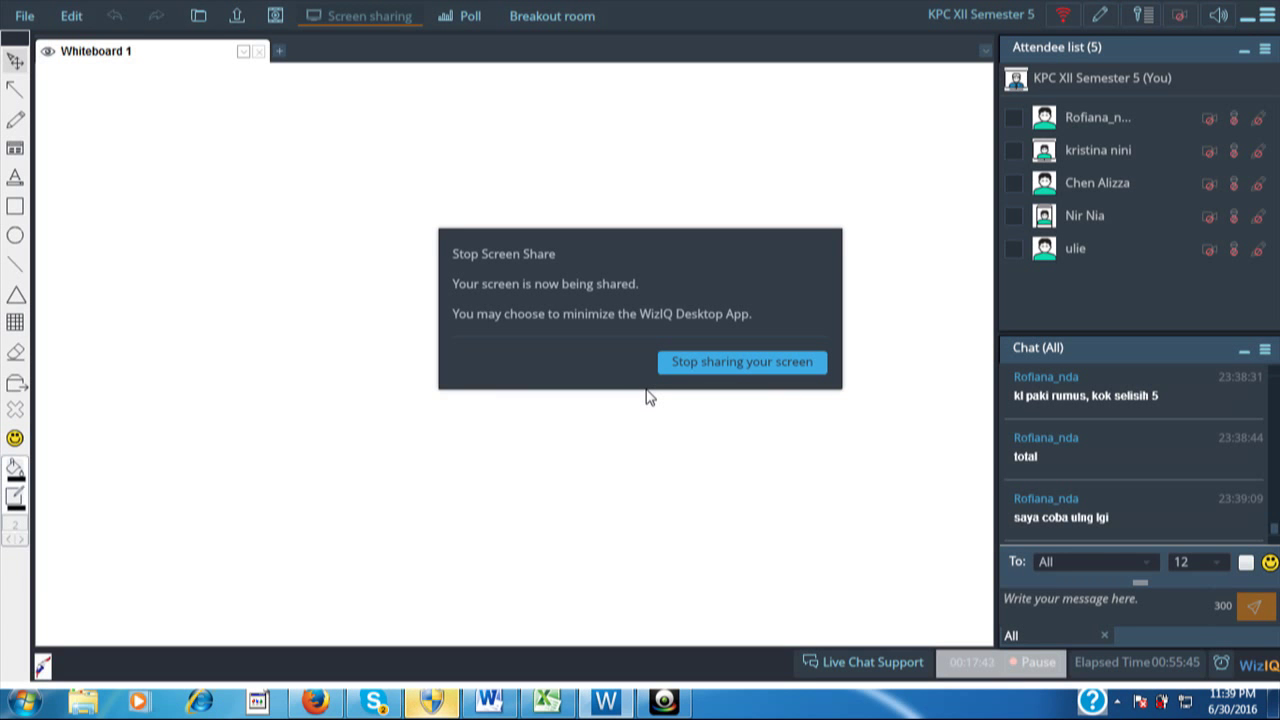
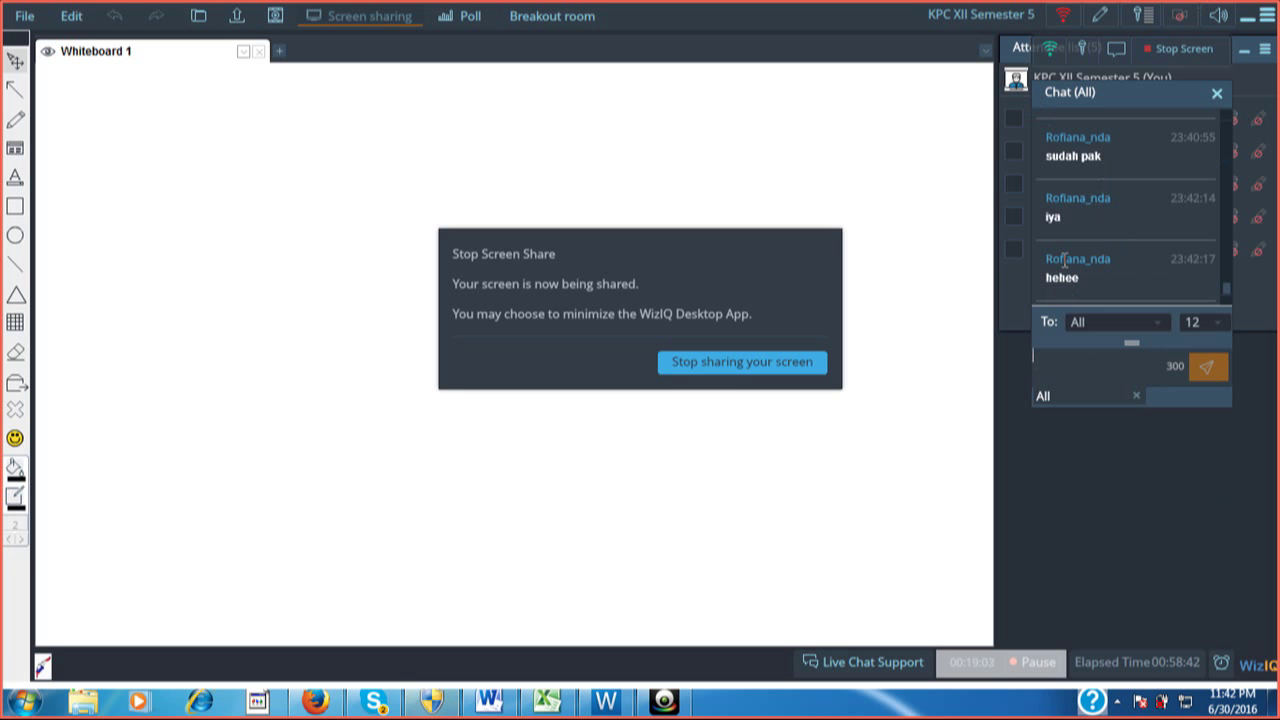
Bring the Excel score workbook to the front
key(alt+Tab)
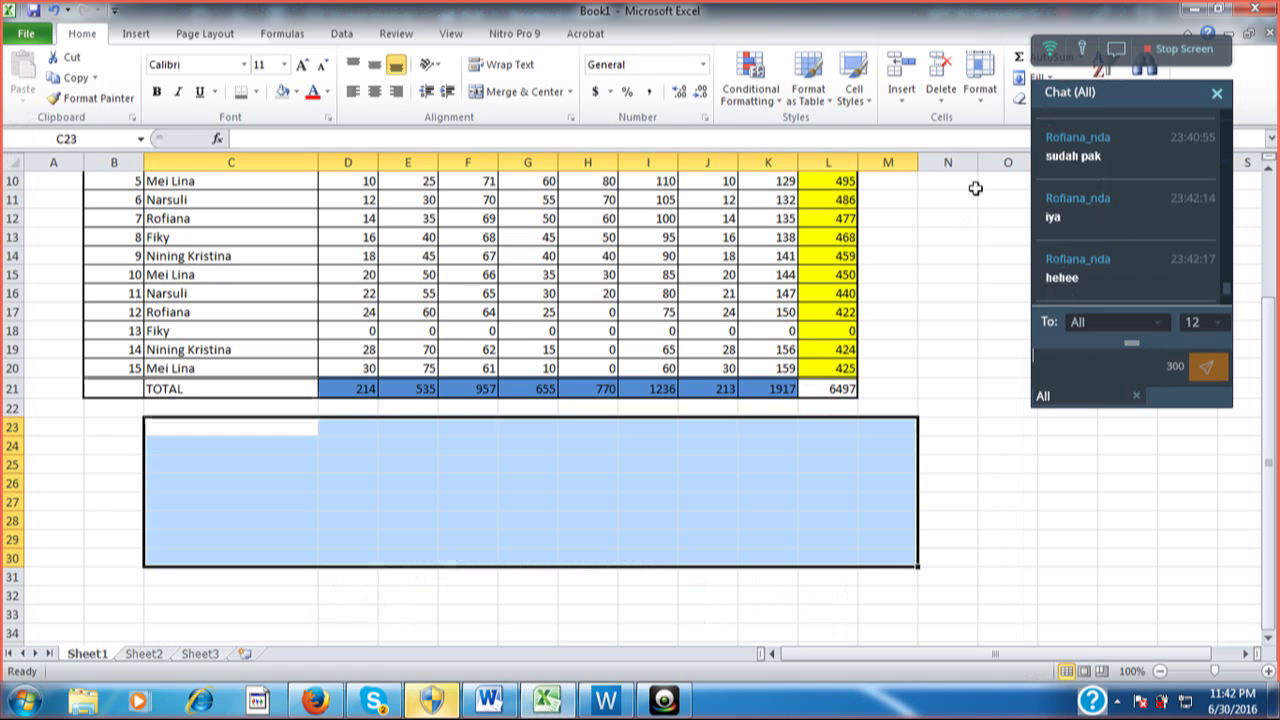
Type the label Pembagian in cell J23
click(812, 422)
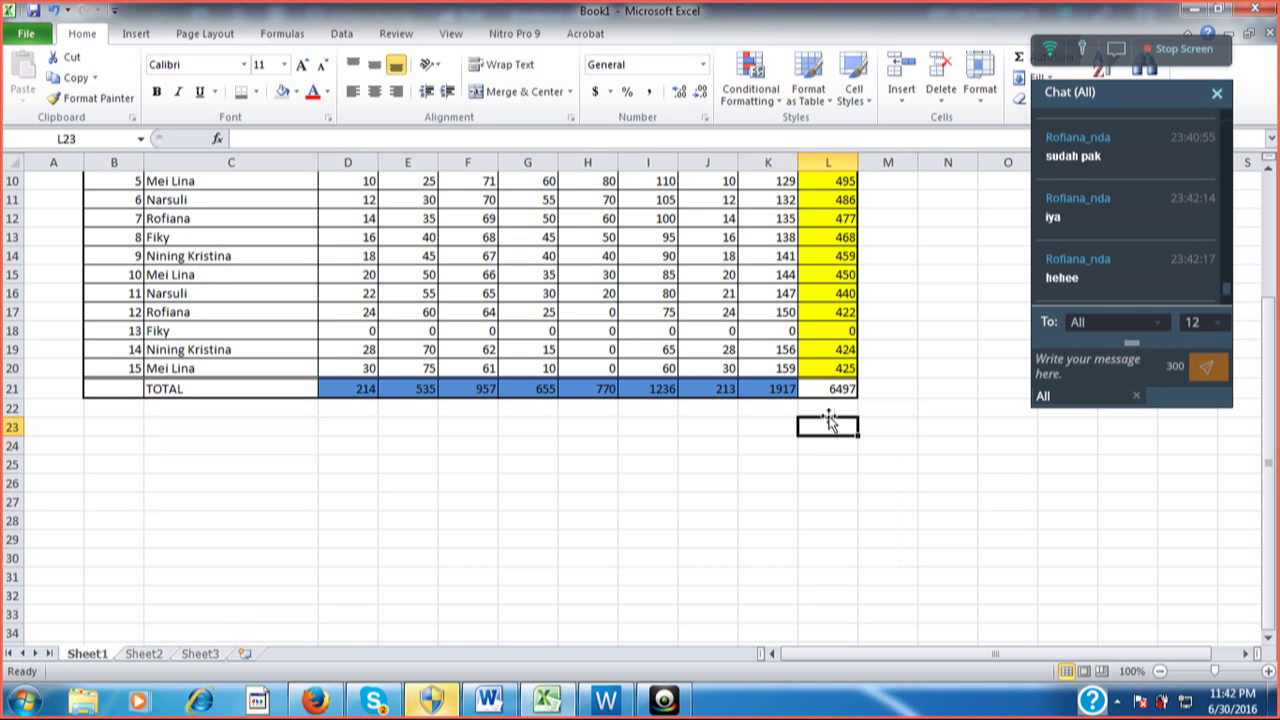
click(835, 410)
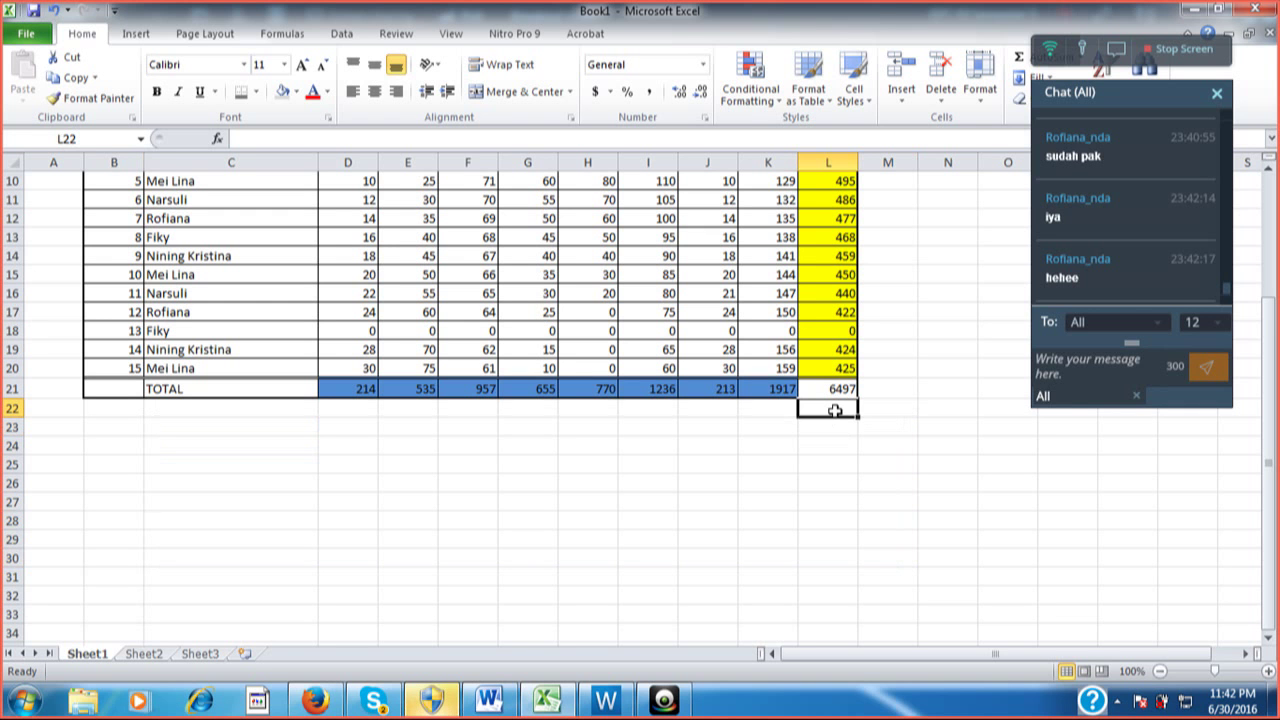
key(Down)
key(Left)
key(Left)
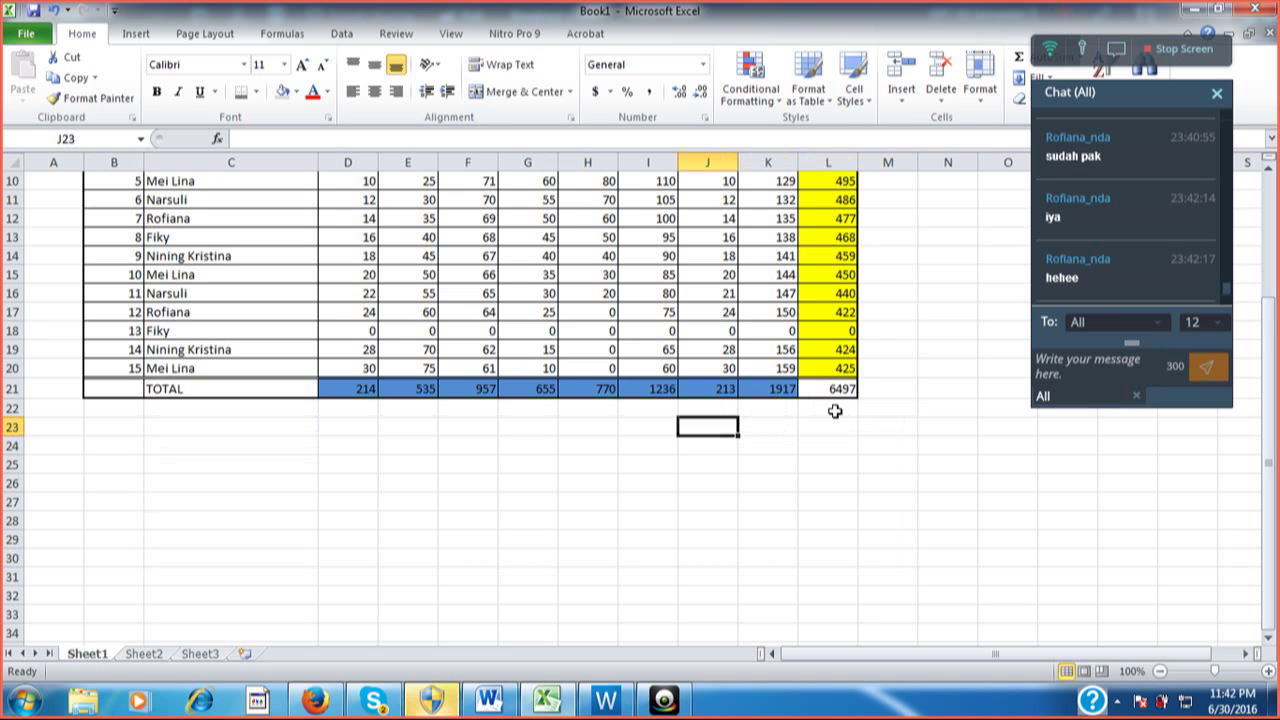
text(Pembah)
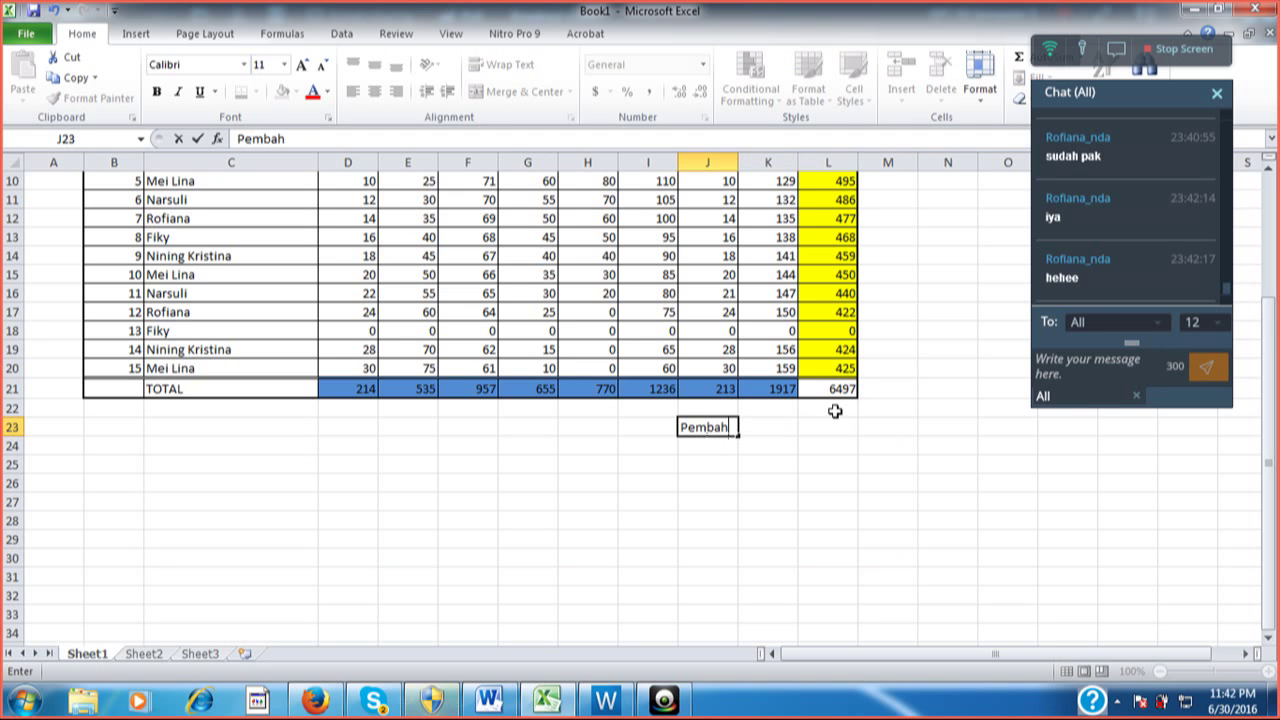
key(BackSpace)
text(gian)
key(Return)
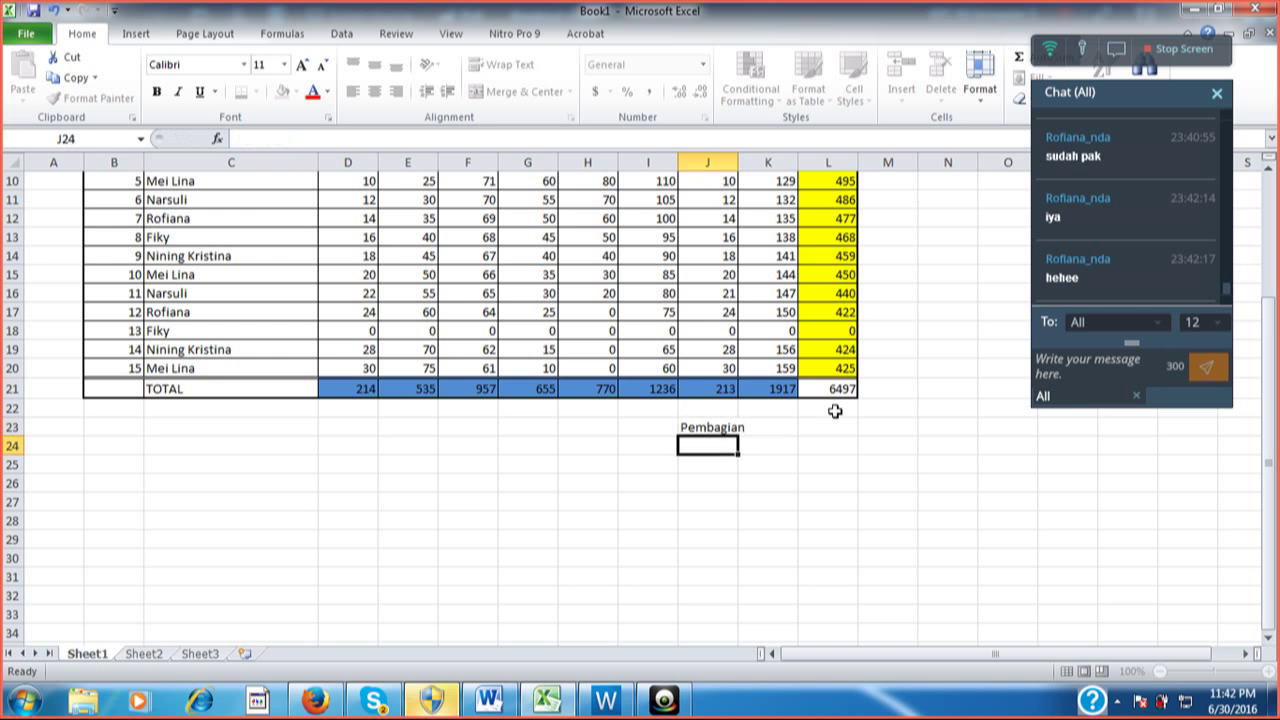
Add the labels Perkalian, Penjumlahan and Prosentase in J25, J27 and J29
text(Pe)
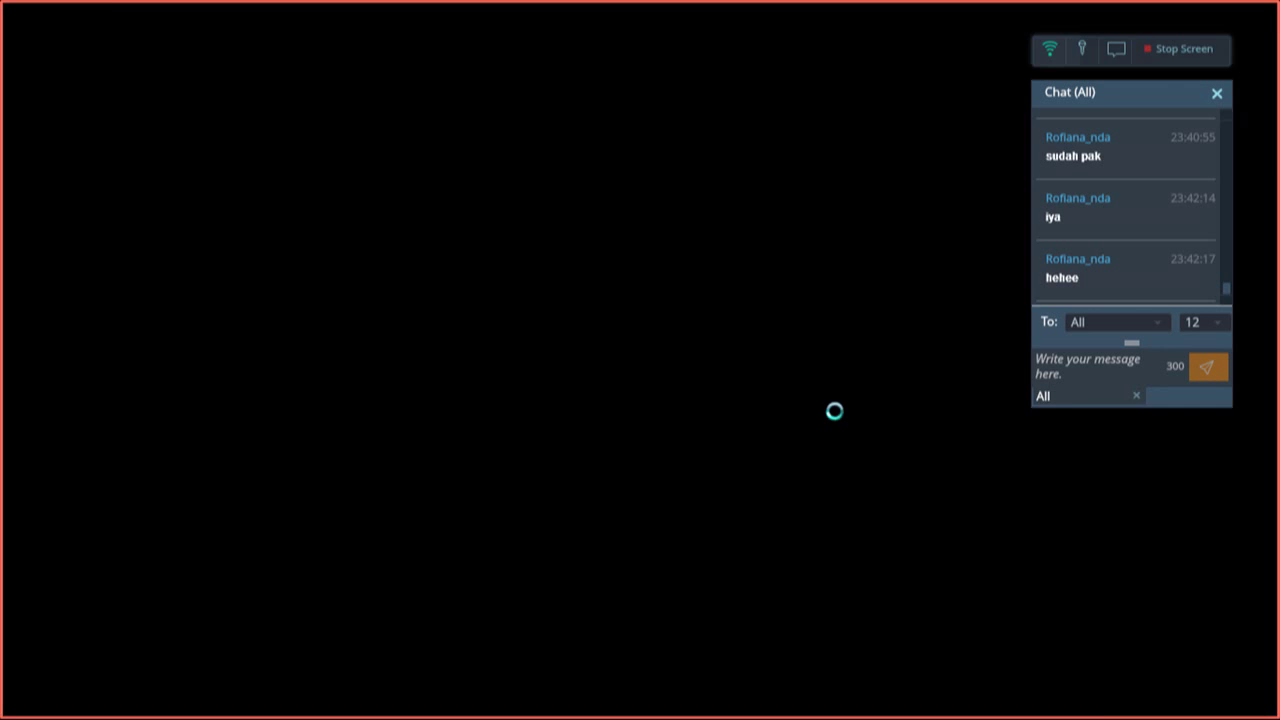
text(rkalian)
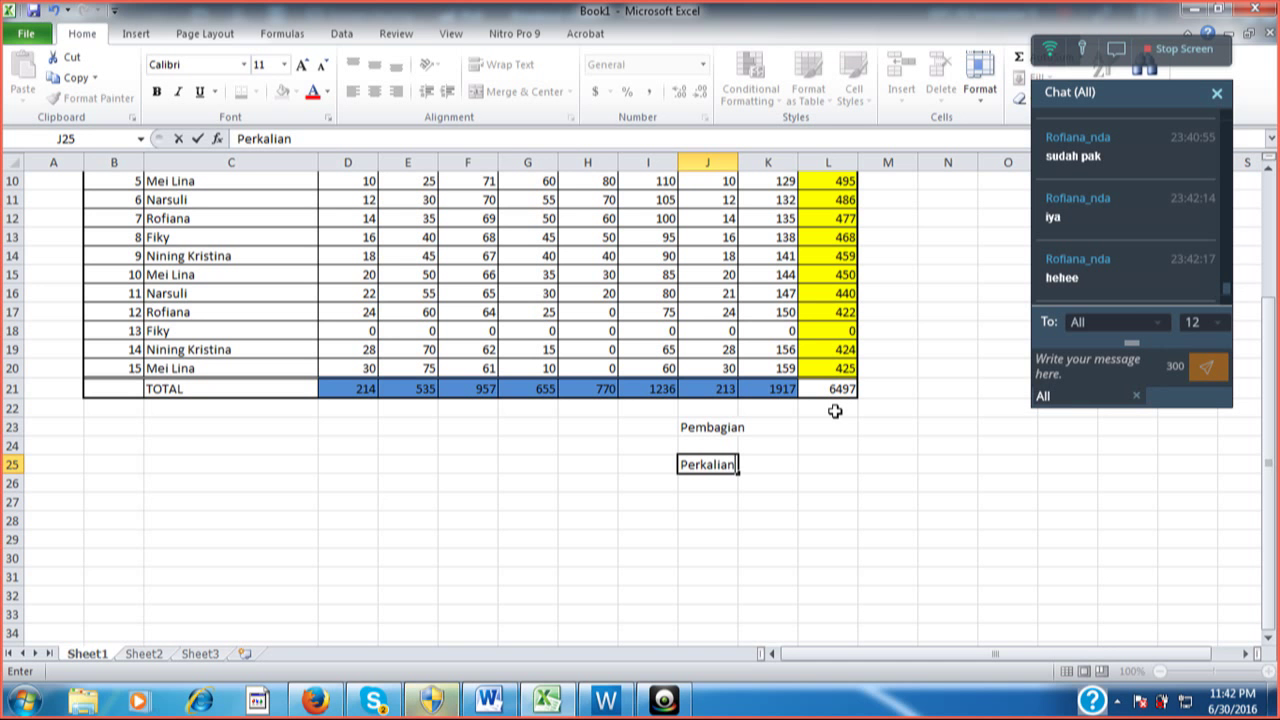
key(Return)
key(Return)
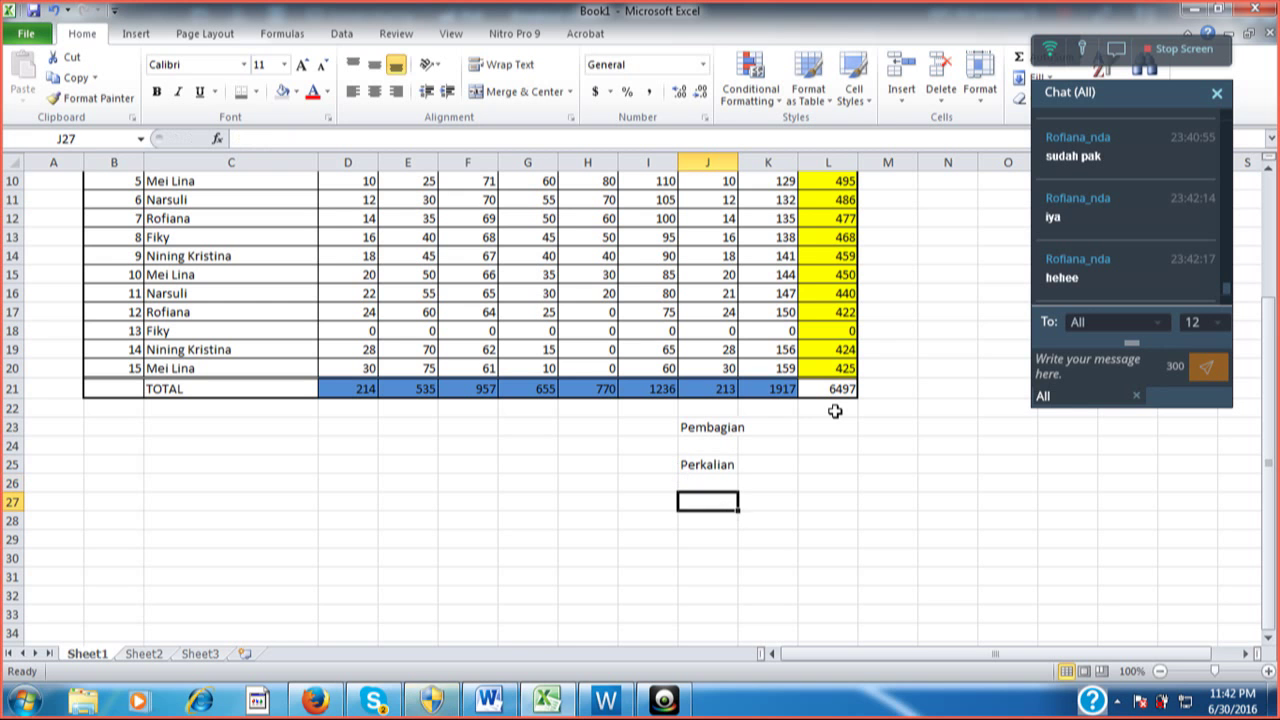
text(ju)
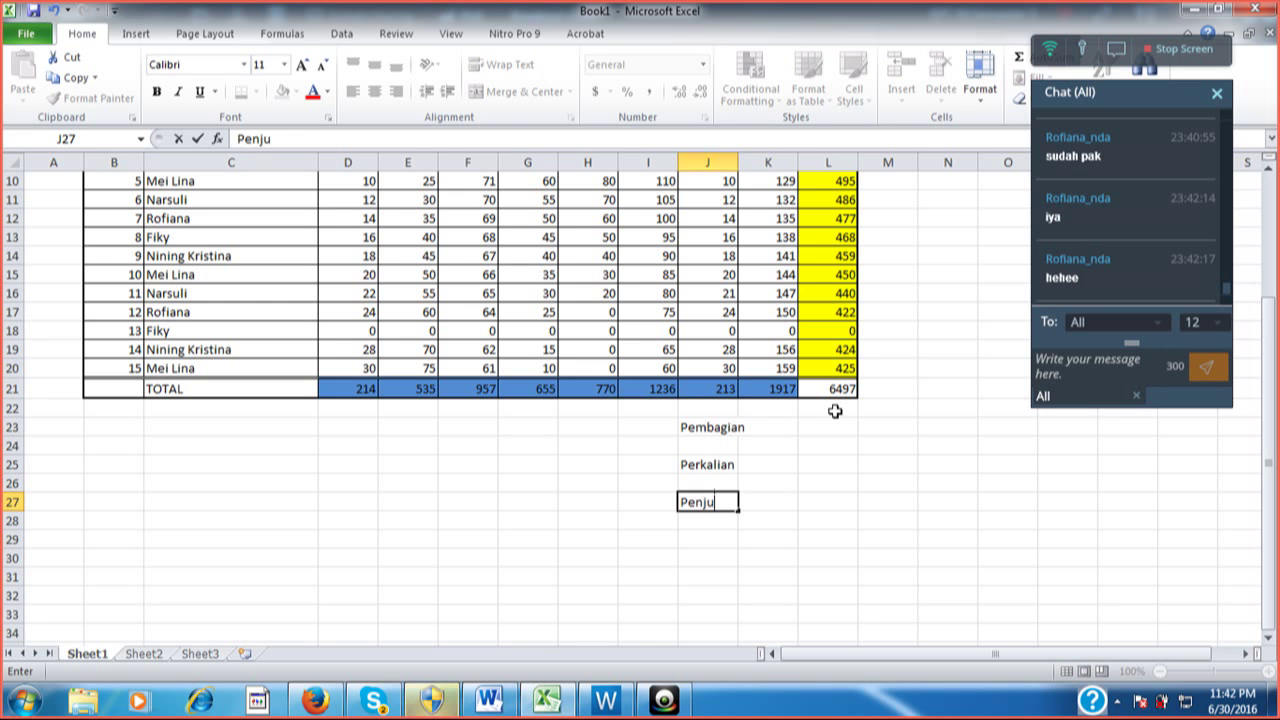
text(ml)
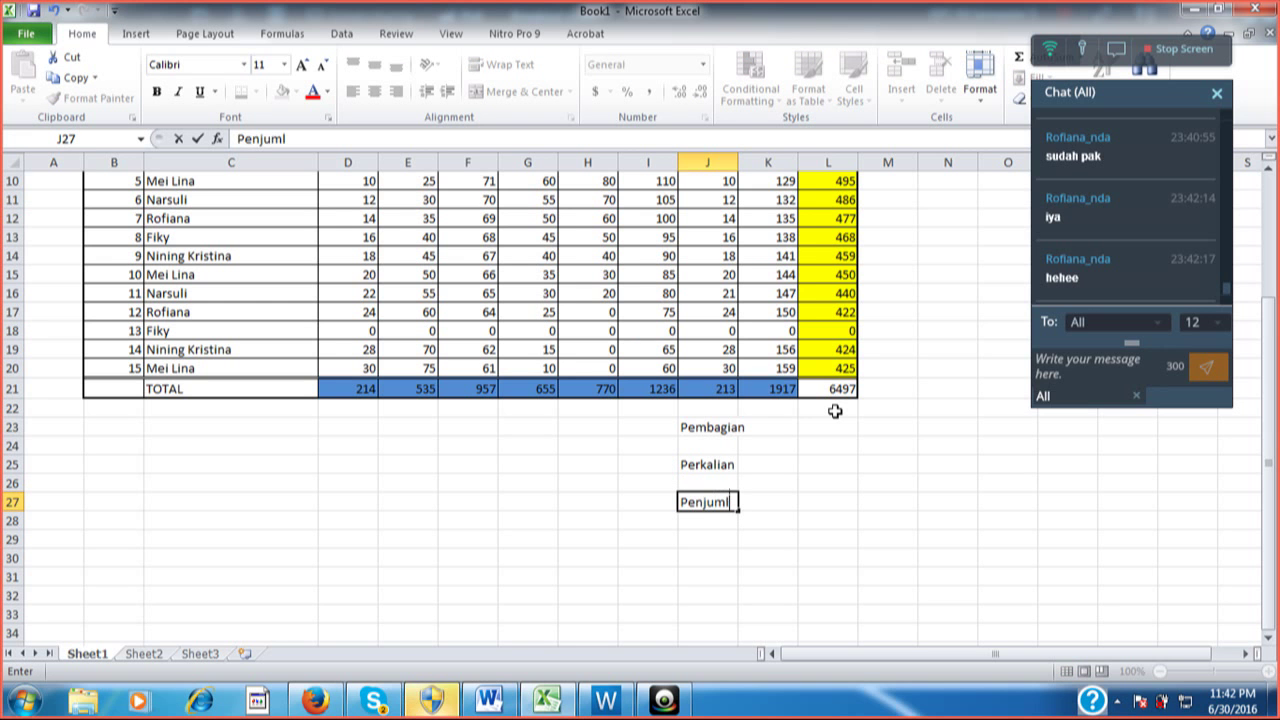
text(ahan)
key(Return)
key(Return)
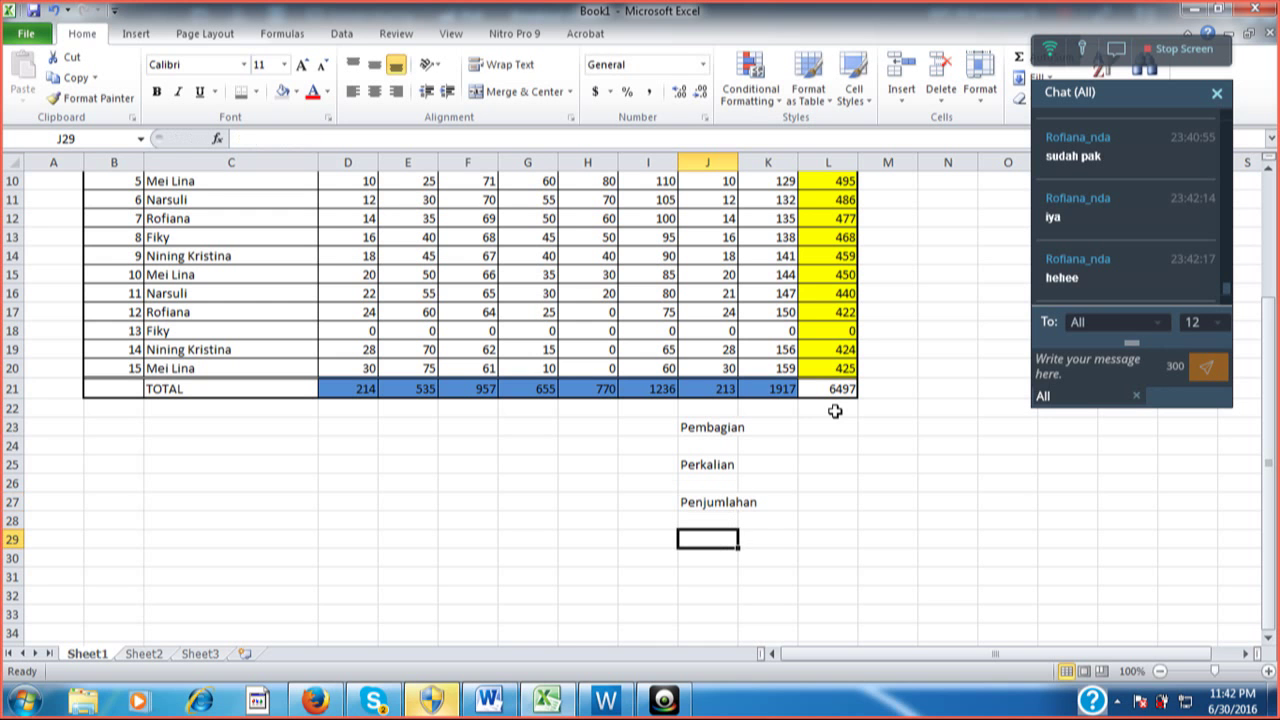
text(Prose)
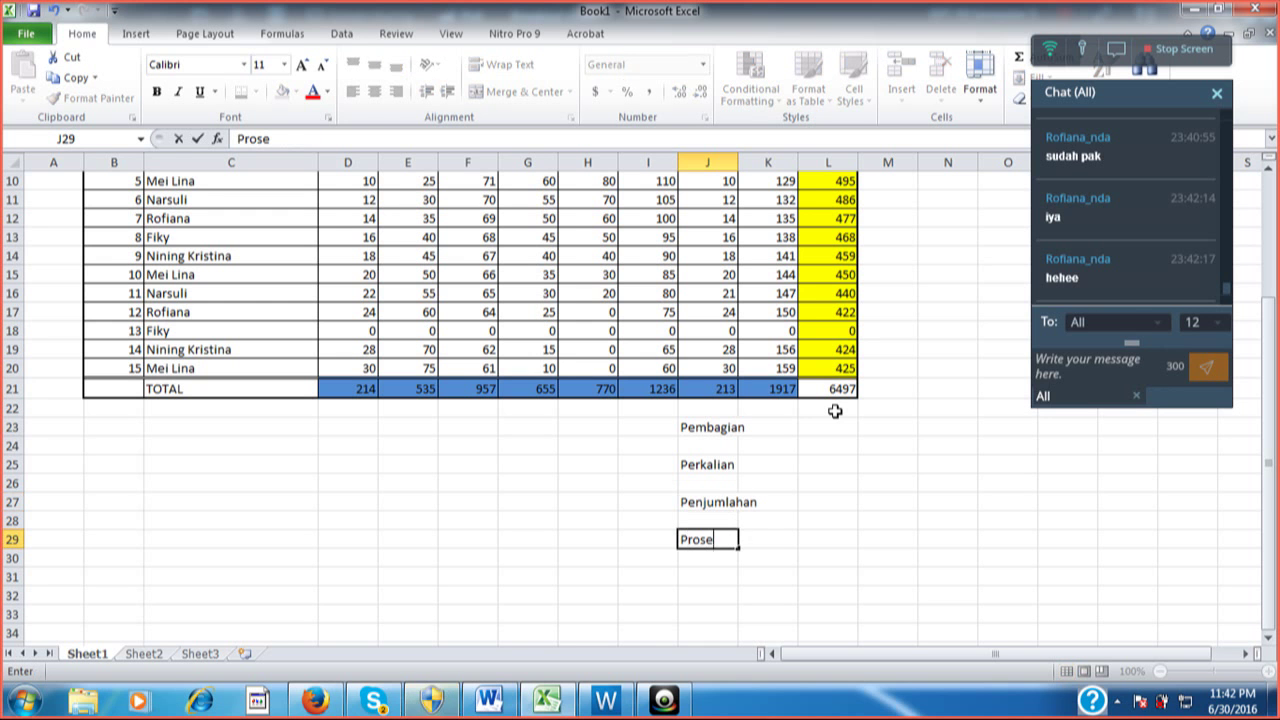
text(ntase)
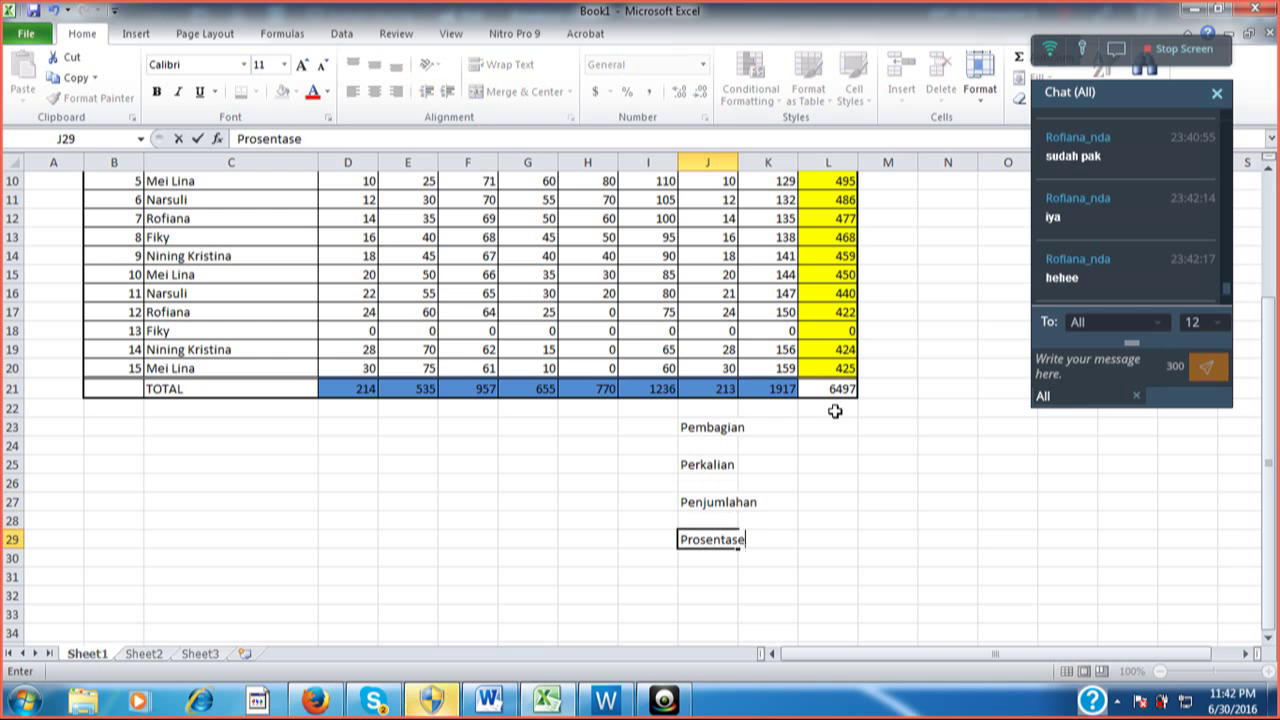
key(Tab)
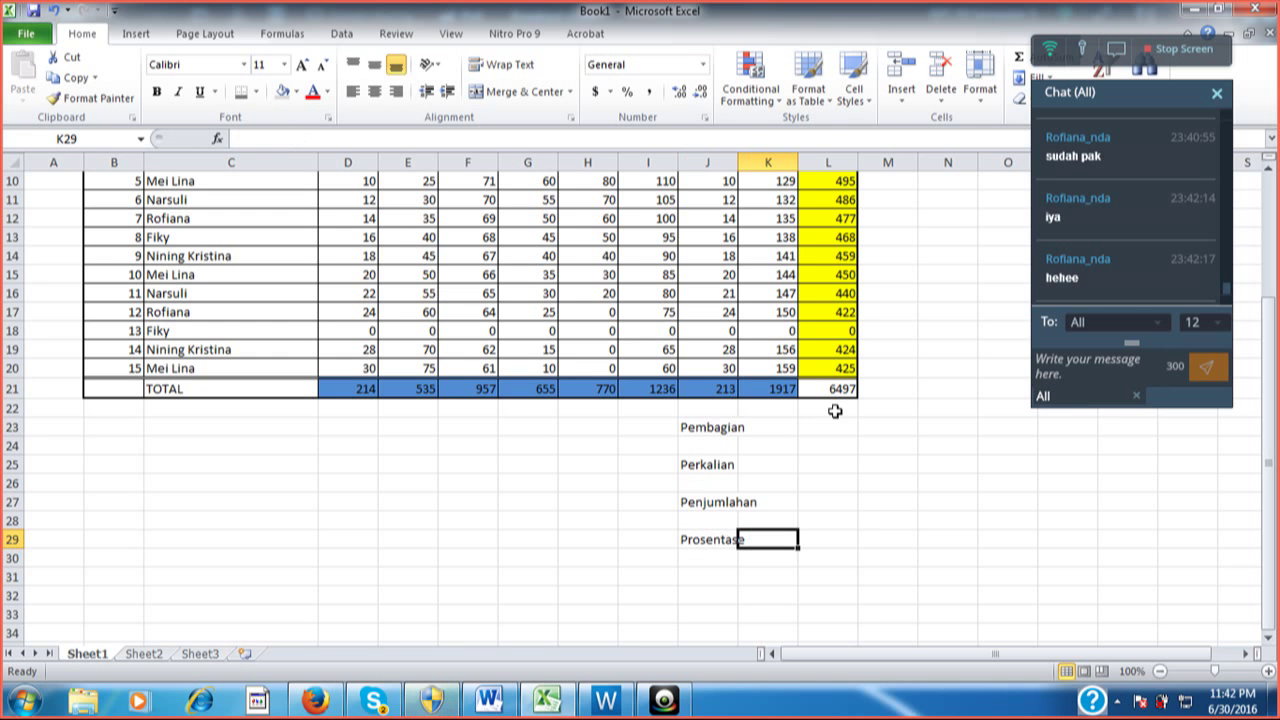
key(Up)
key(Up)
key(Up)
key(Up)
key(Up)
key(Up)
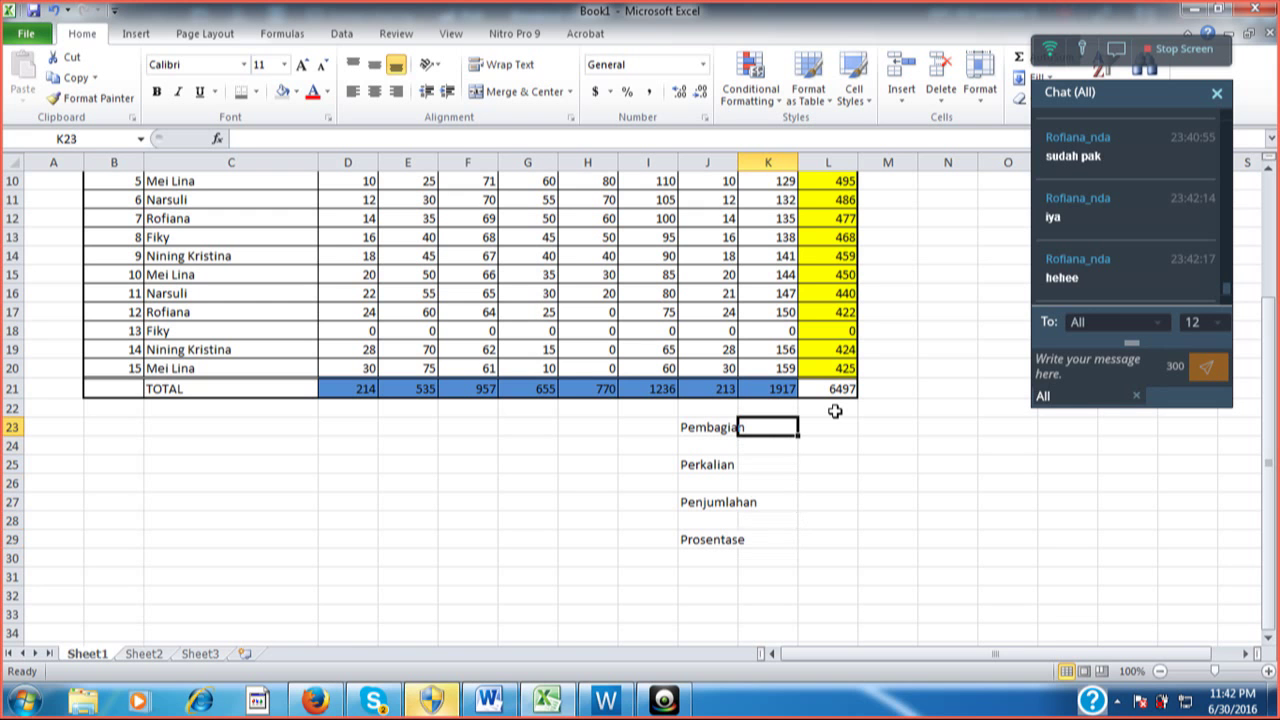
key(Right)
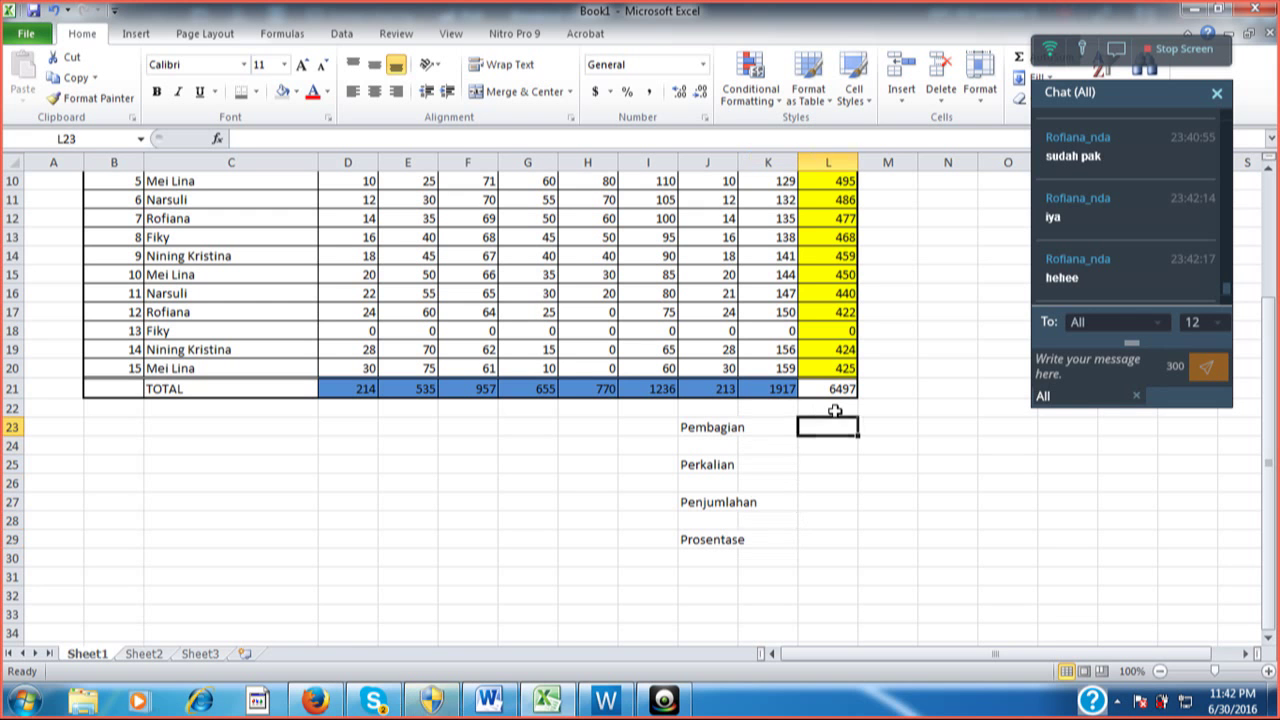
Shade the grand total cell L21 light orange
key(Right)
click(835, 411)
key(Up)
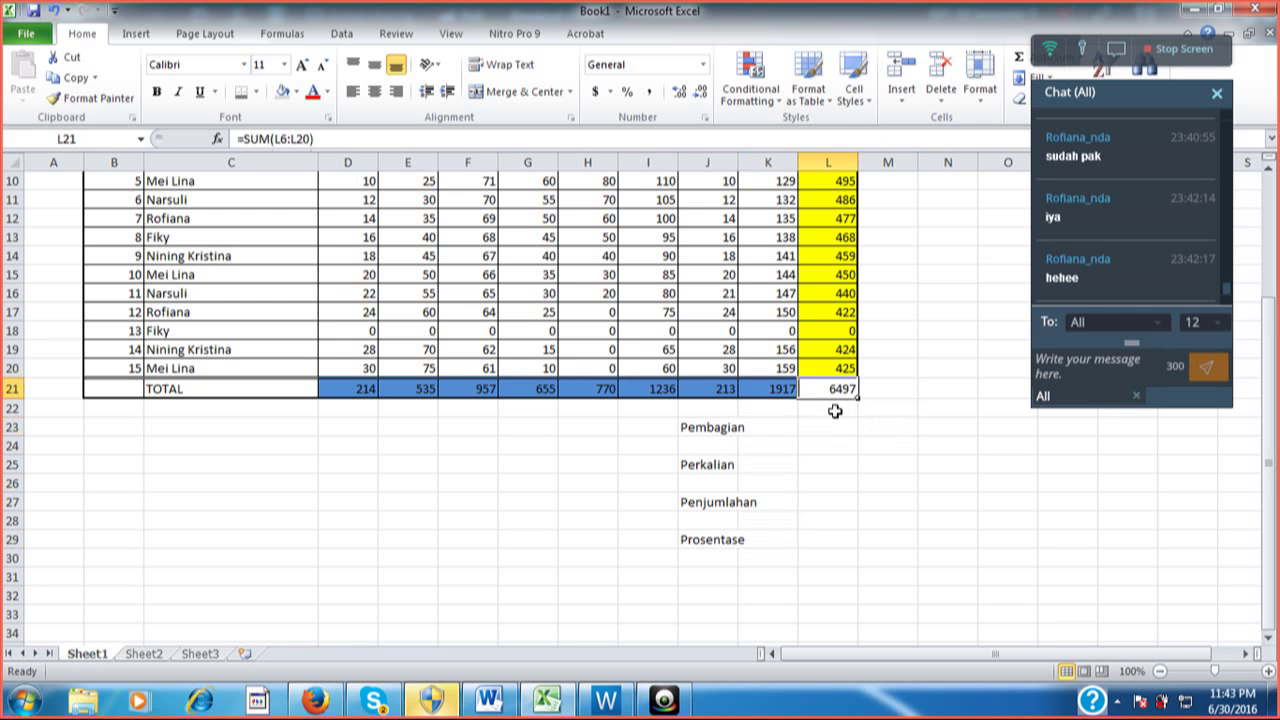
click(303, 93)
click(425, 158)
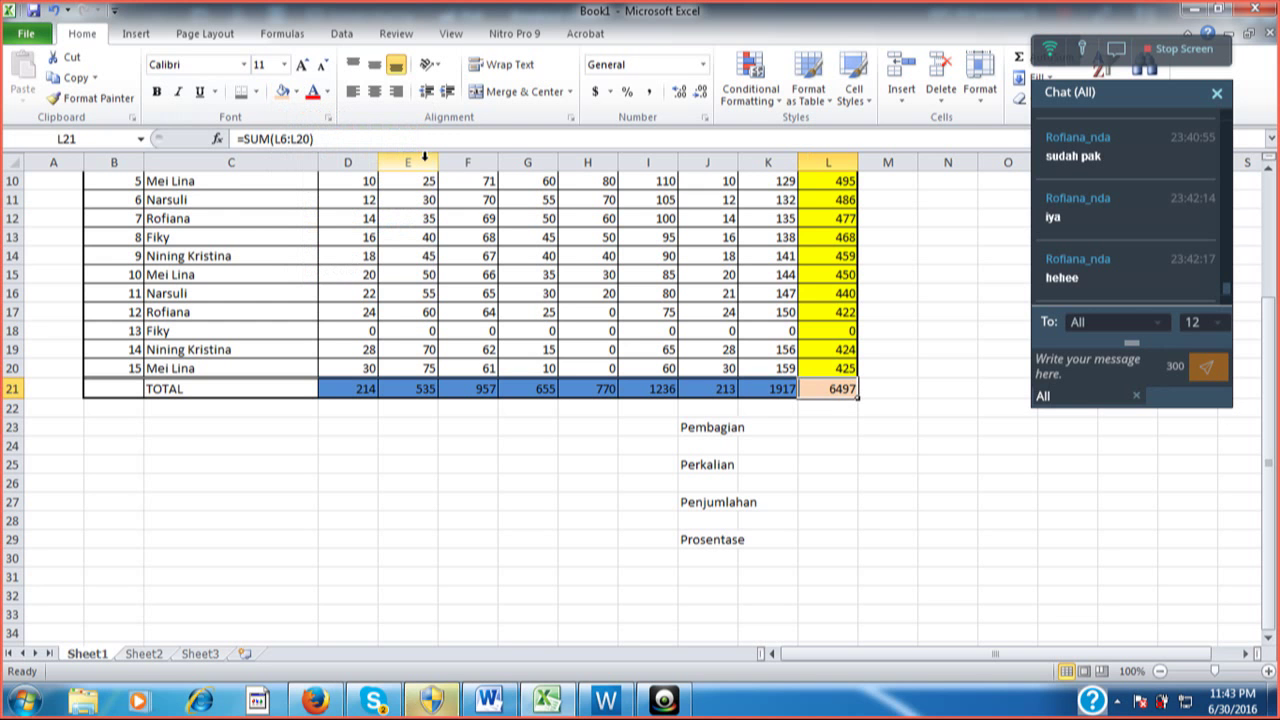
Enter 2 as the Pembagian value in K23 and 7 as the Perkalian value
key(Down)
key(Down)
key(Left)
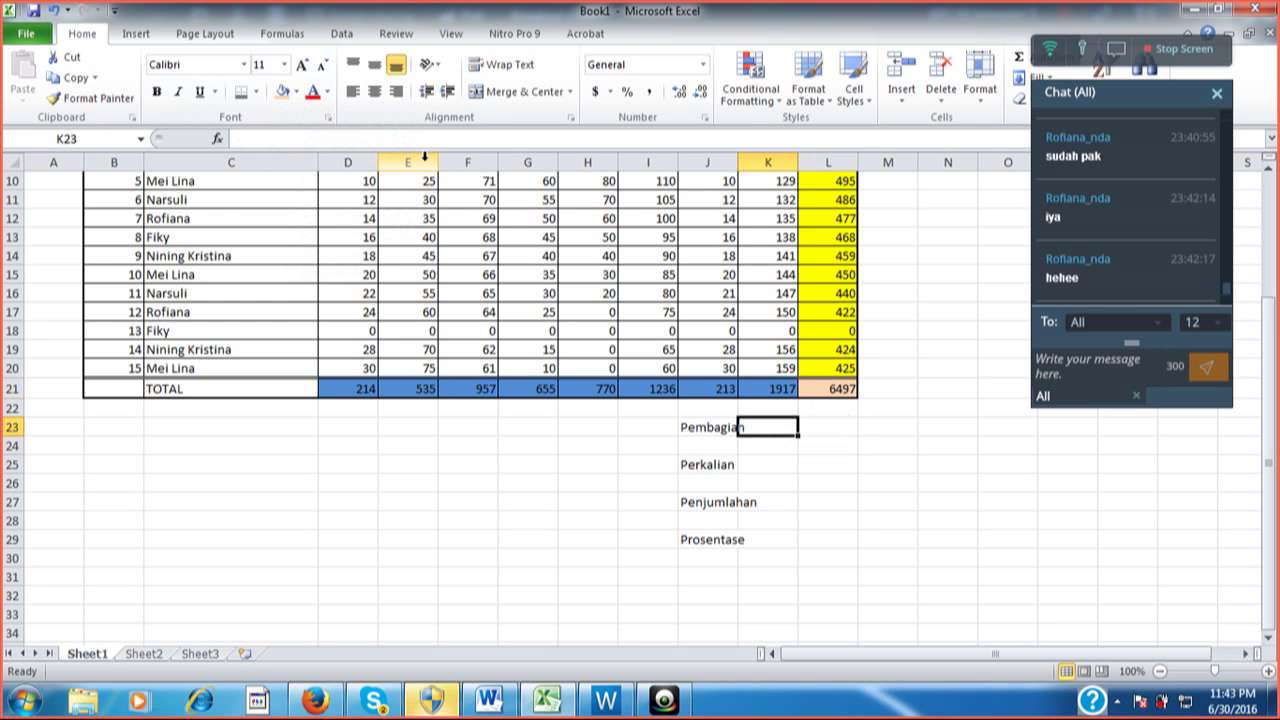
text(2)
key(Return)
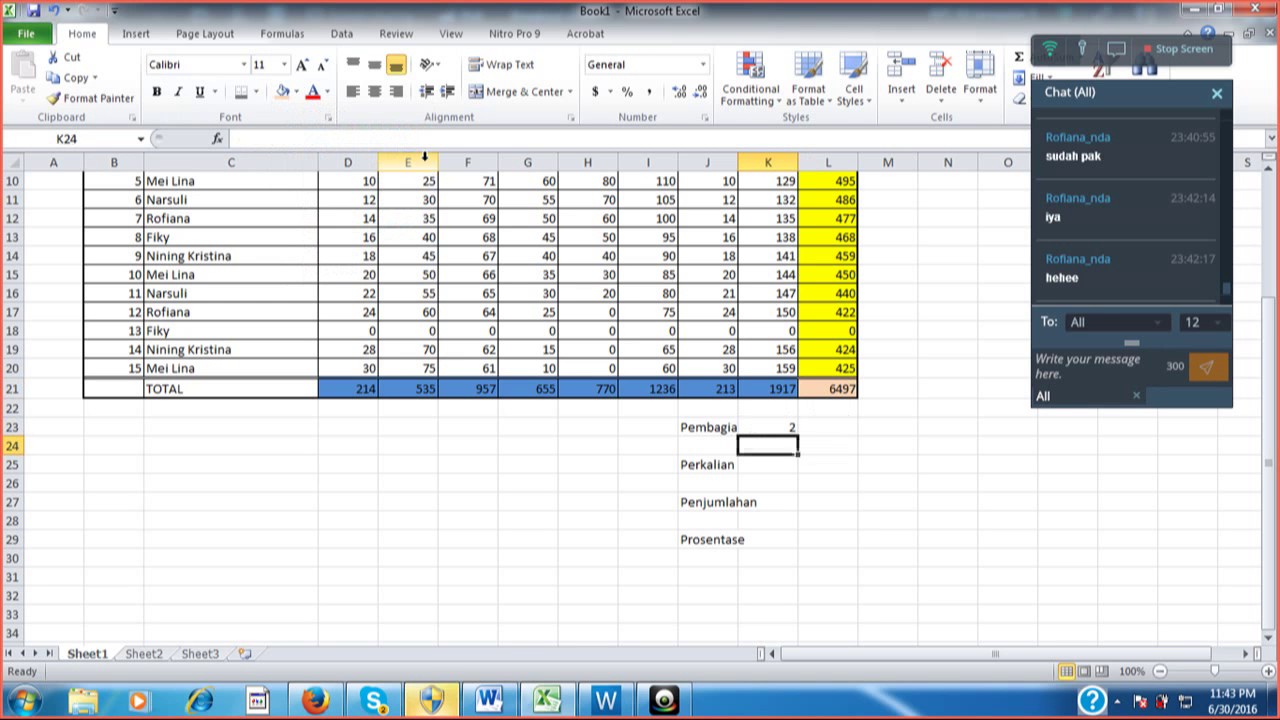
key(Down)
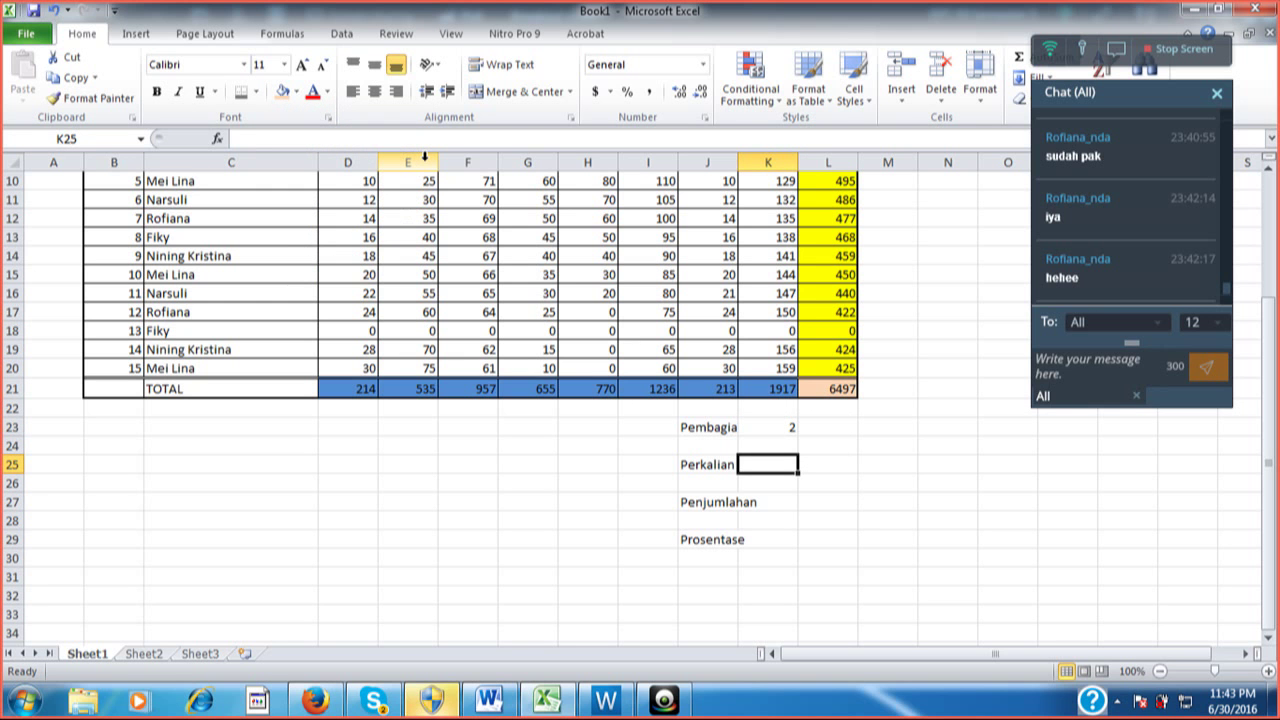
text(7)
key(Return)
Write the note 'Hasil Pembagian di tambah hasil perkalian' in M27 beside Penjumlahan
key(Down)
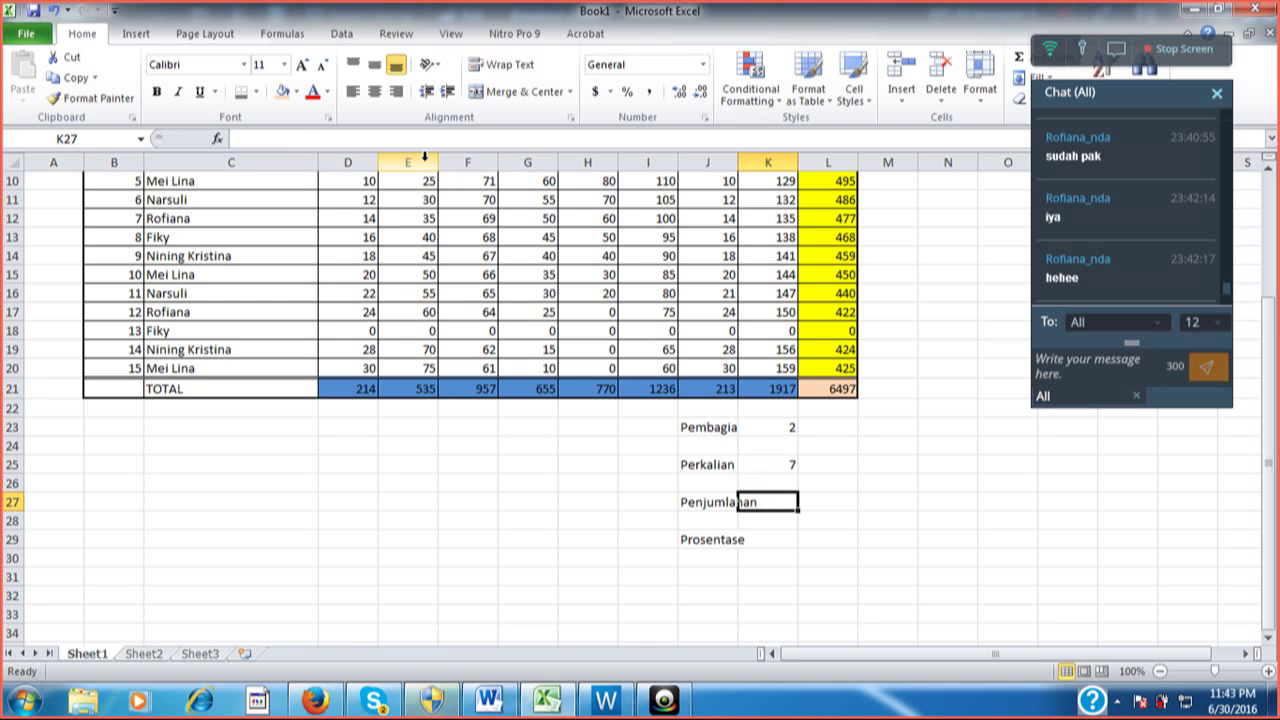
key(Left)
key(Right)
key(Right)
key(Right)
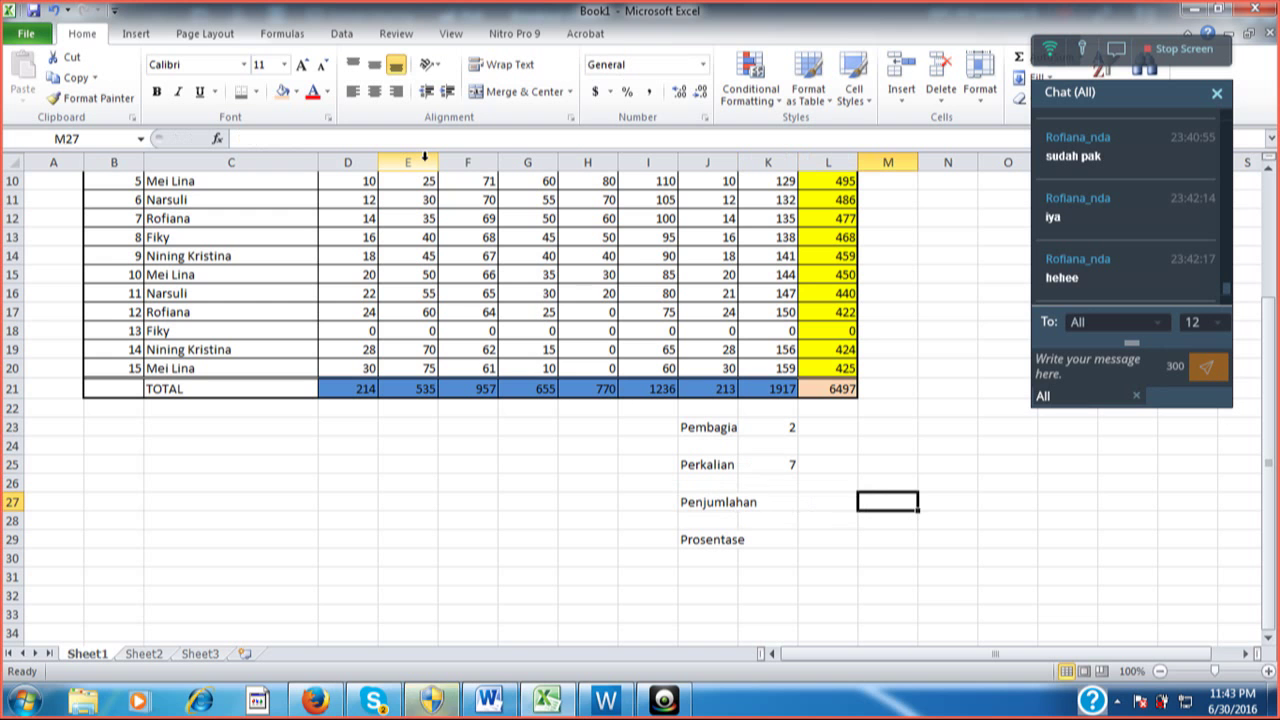
text(H)
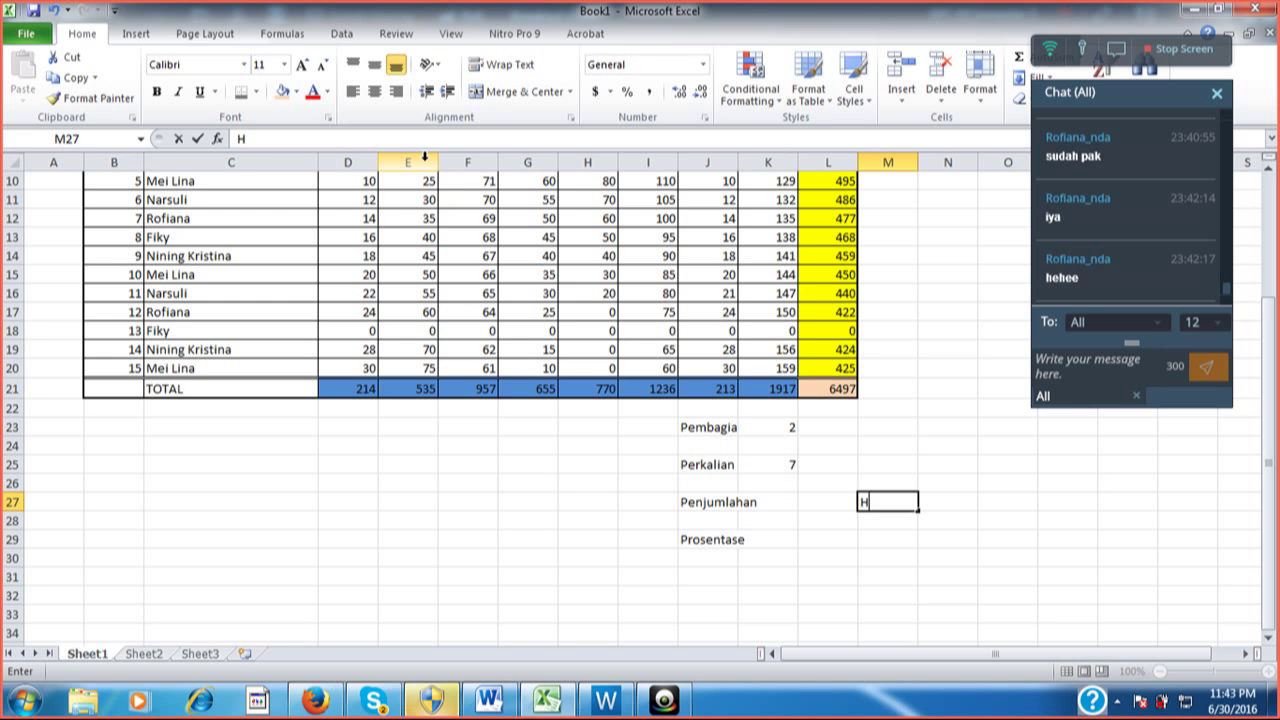
text(asil P)
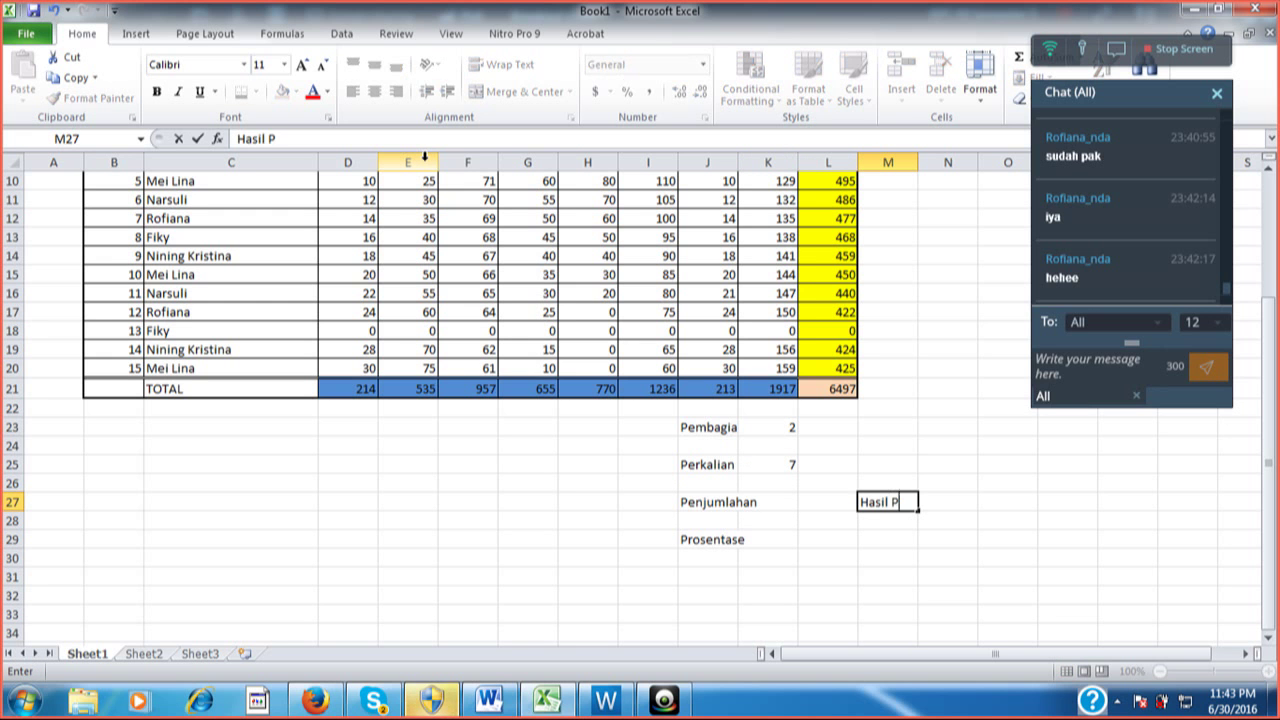
text(embag)
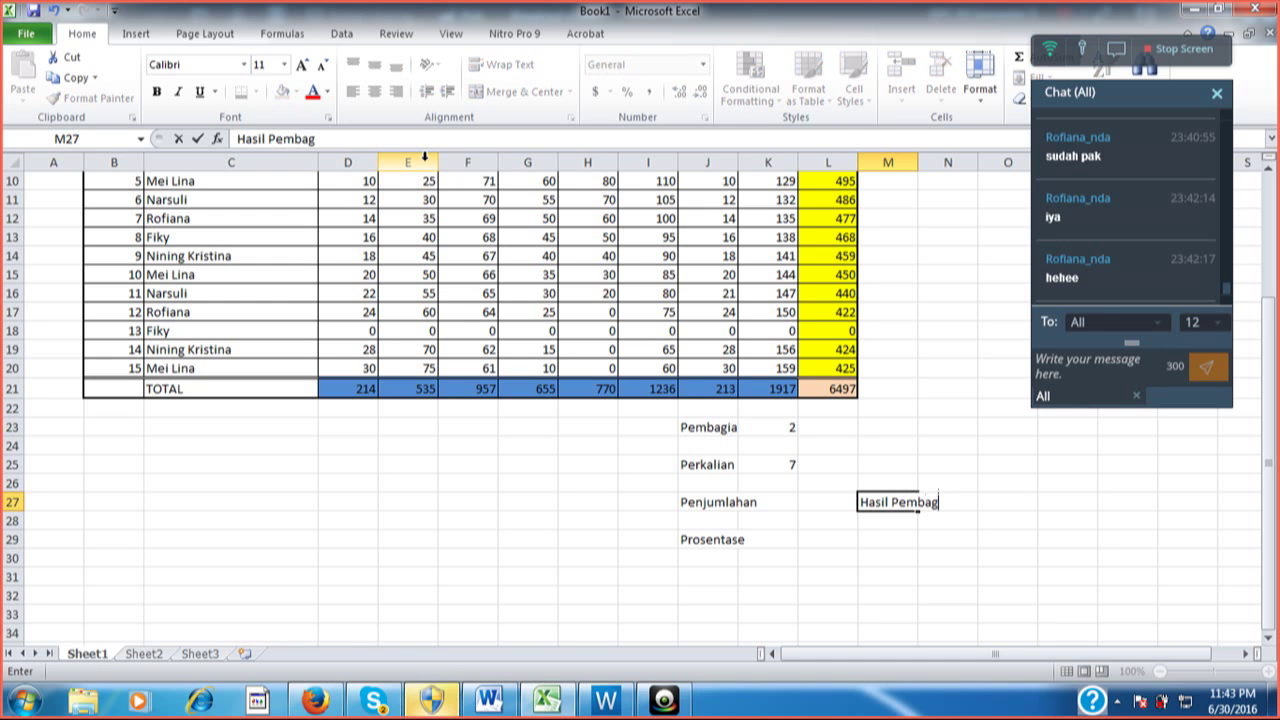
text(ian di )
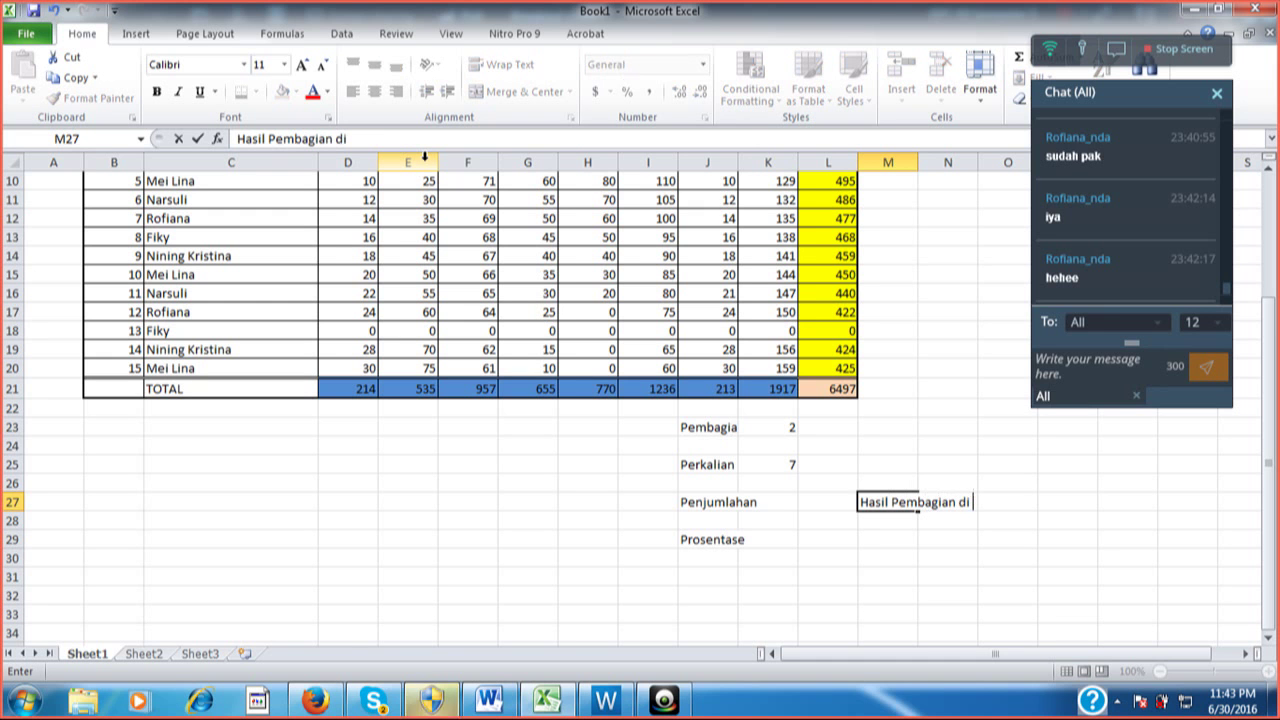
text(tambah )
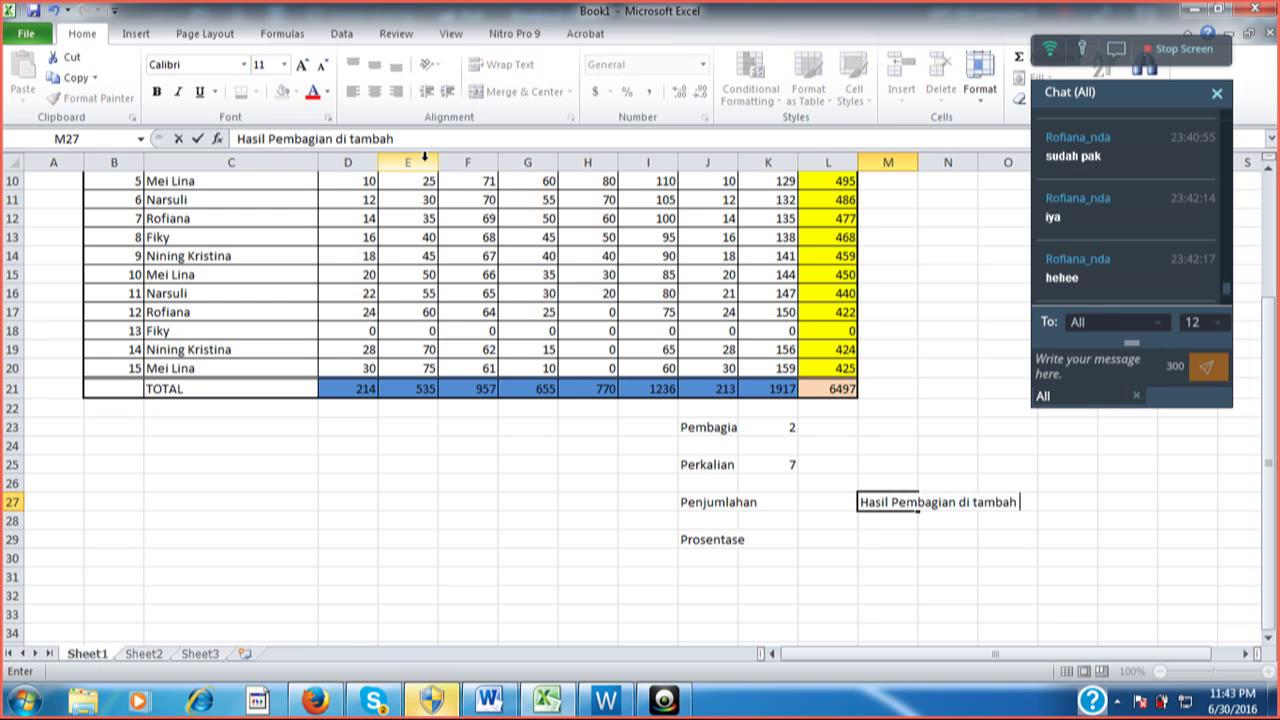
text(hasil perkali)
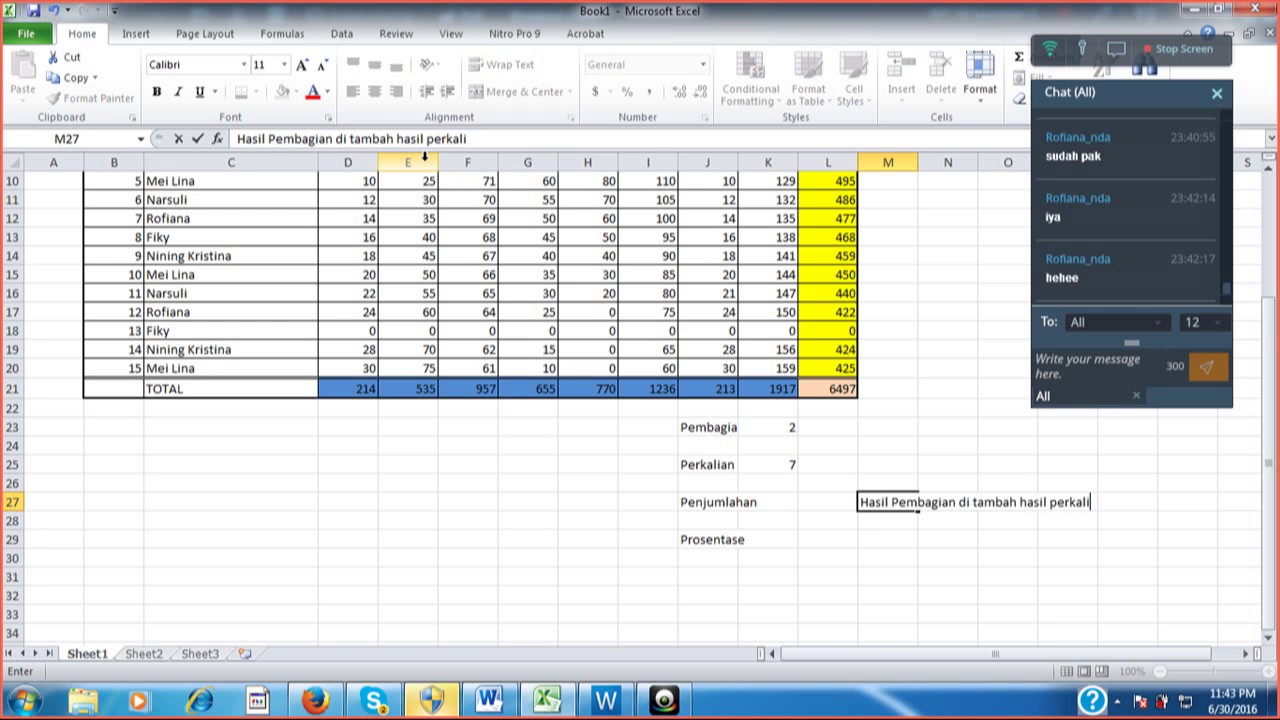
text(an)
key(Return)
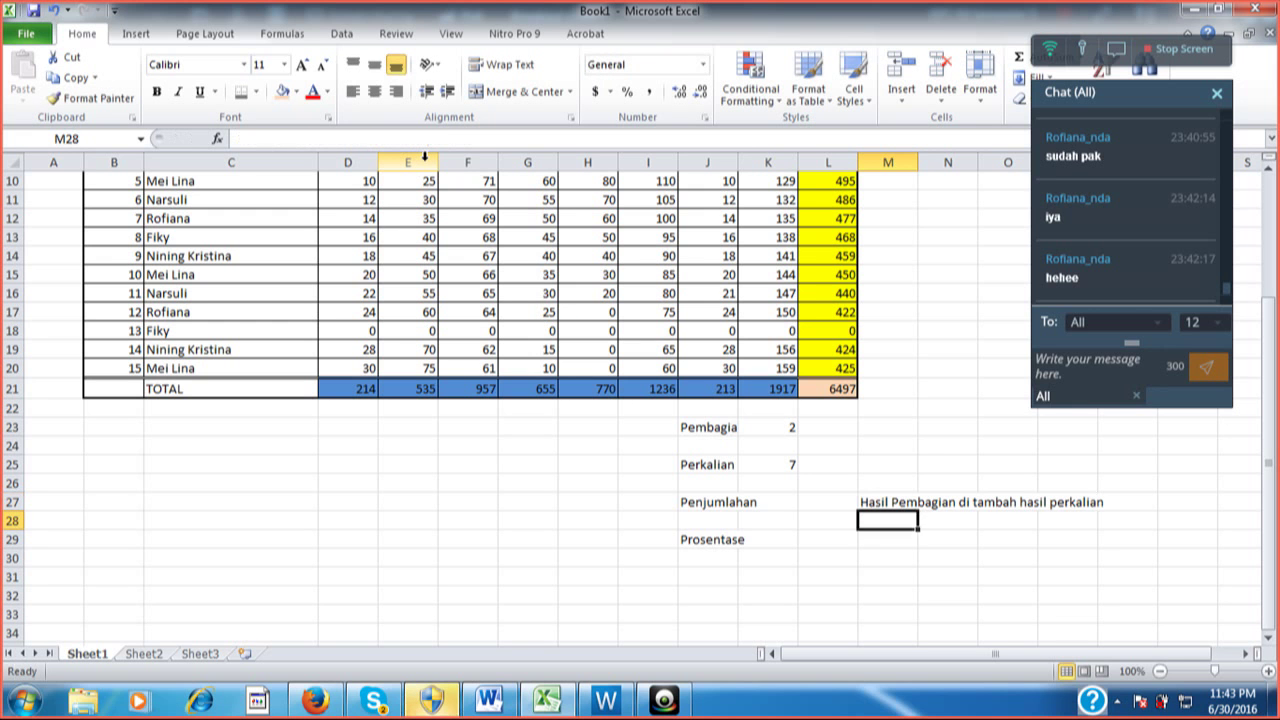
Enter 15% as the Prosentase value with the note 'dari jumlah' beside it
key(Down)
key(Left)
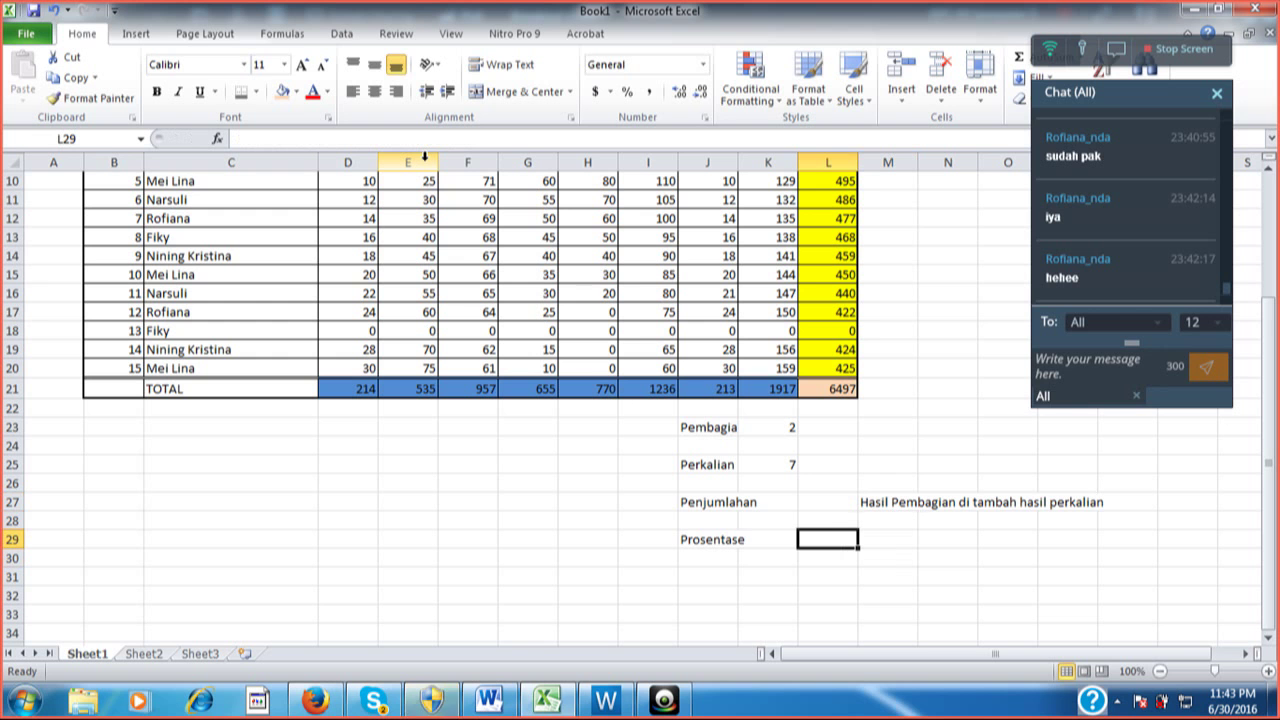
key(Left)
text(15)
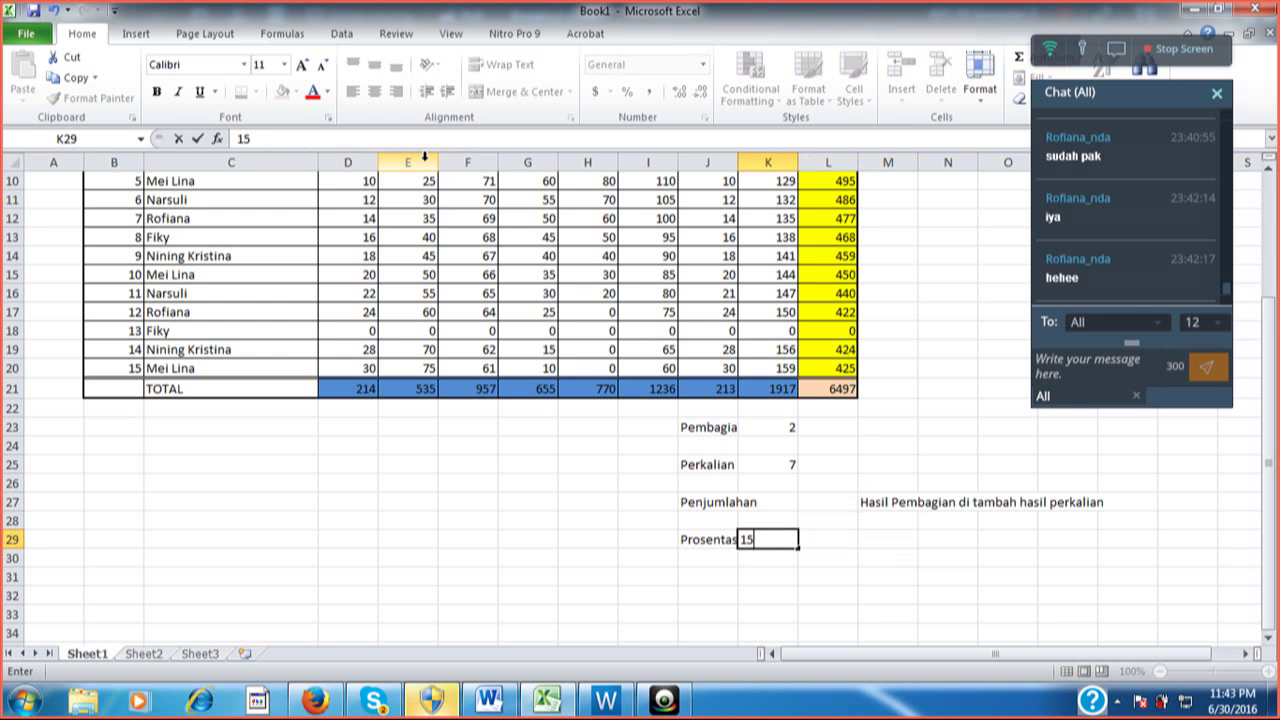
text(%)
key(Tab)
key(Tab)
text(d)
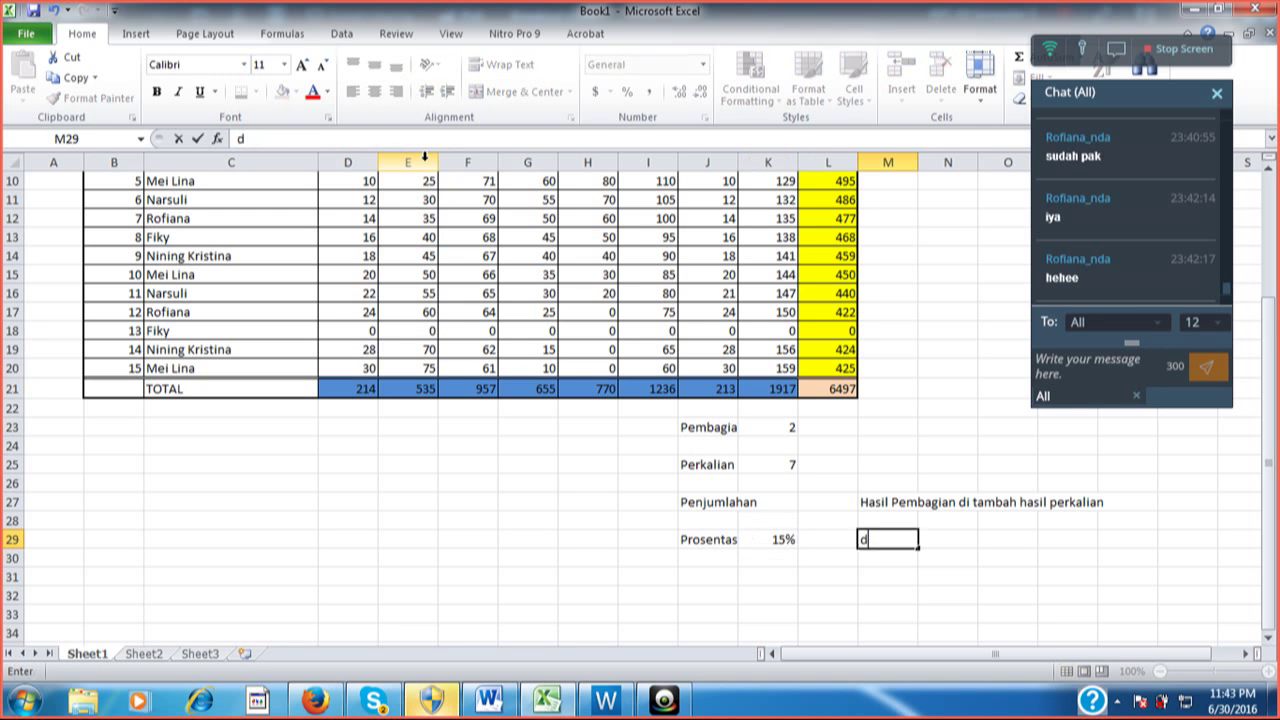
text(ari jumlah)
key(Return)
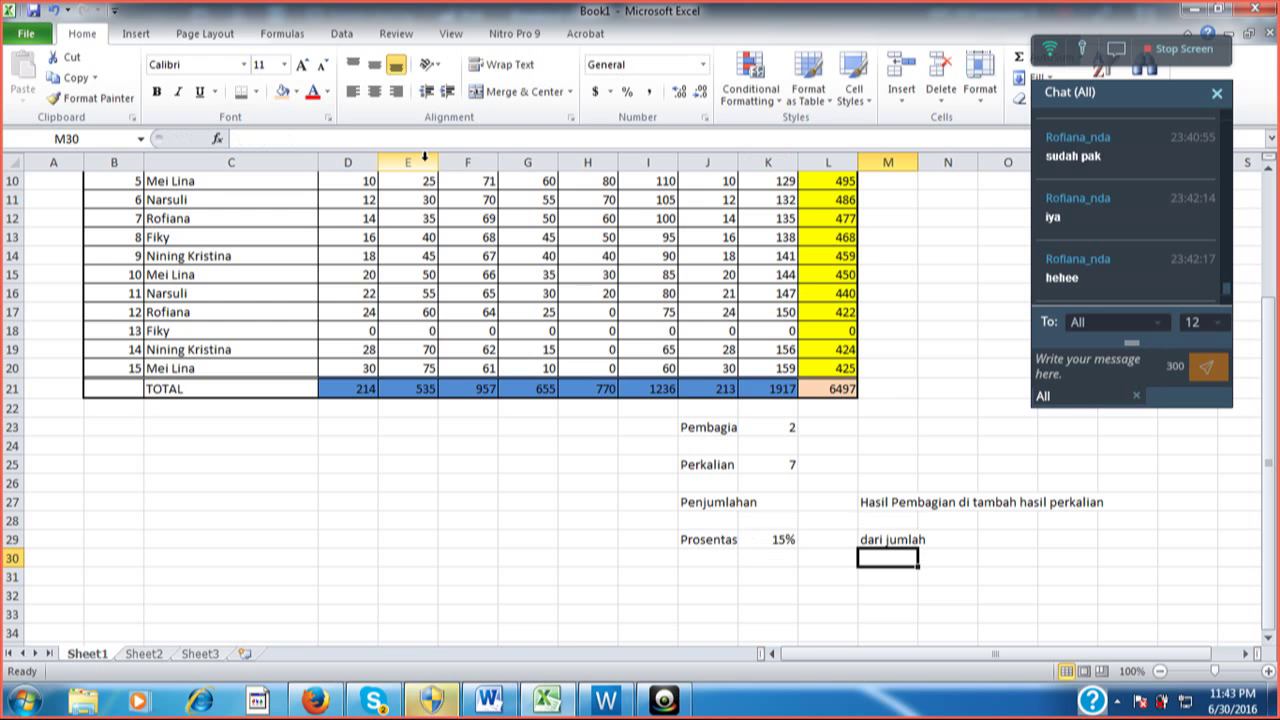
key(Up)
key(Up)
key(Up)
key(Up)
key(Up)
key(Up)
key(Up)
Write the note 'Hasil di atas dibagi 2' in M23 beside Pembagian
key(Left)
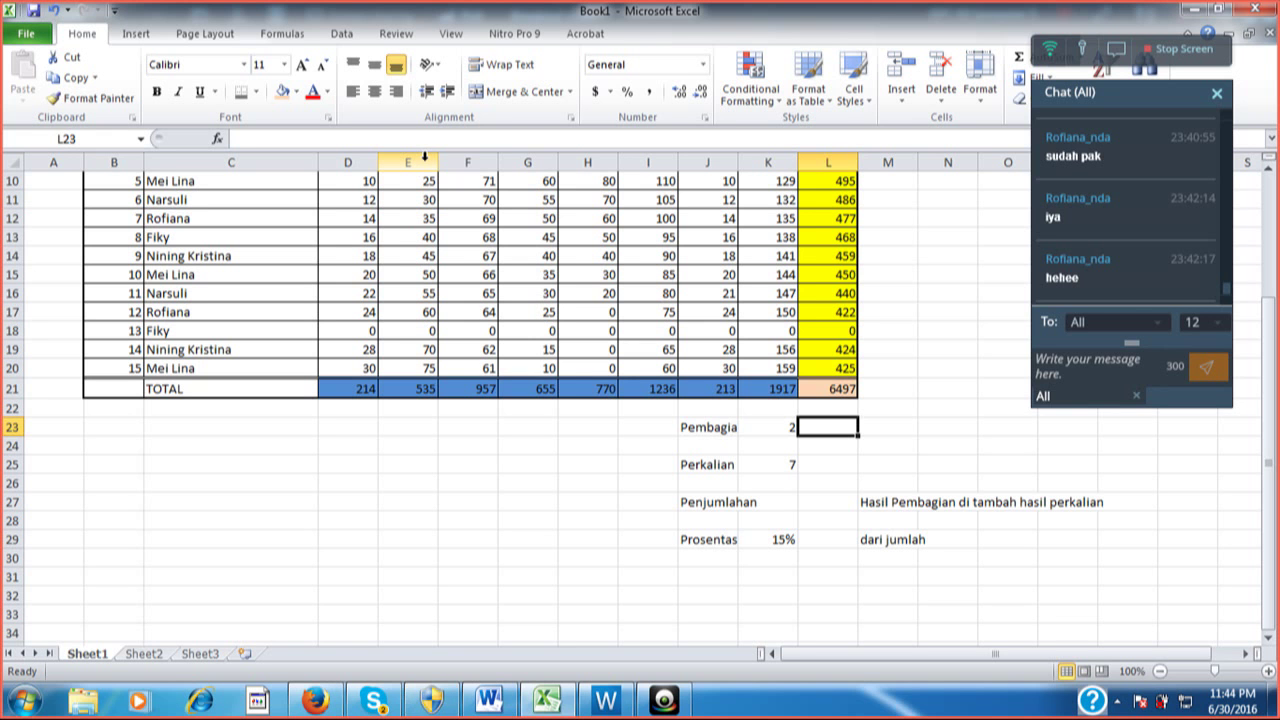
key(Right)
text(H)
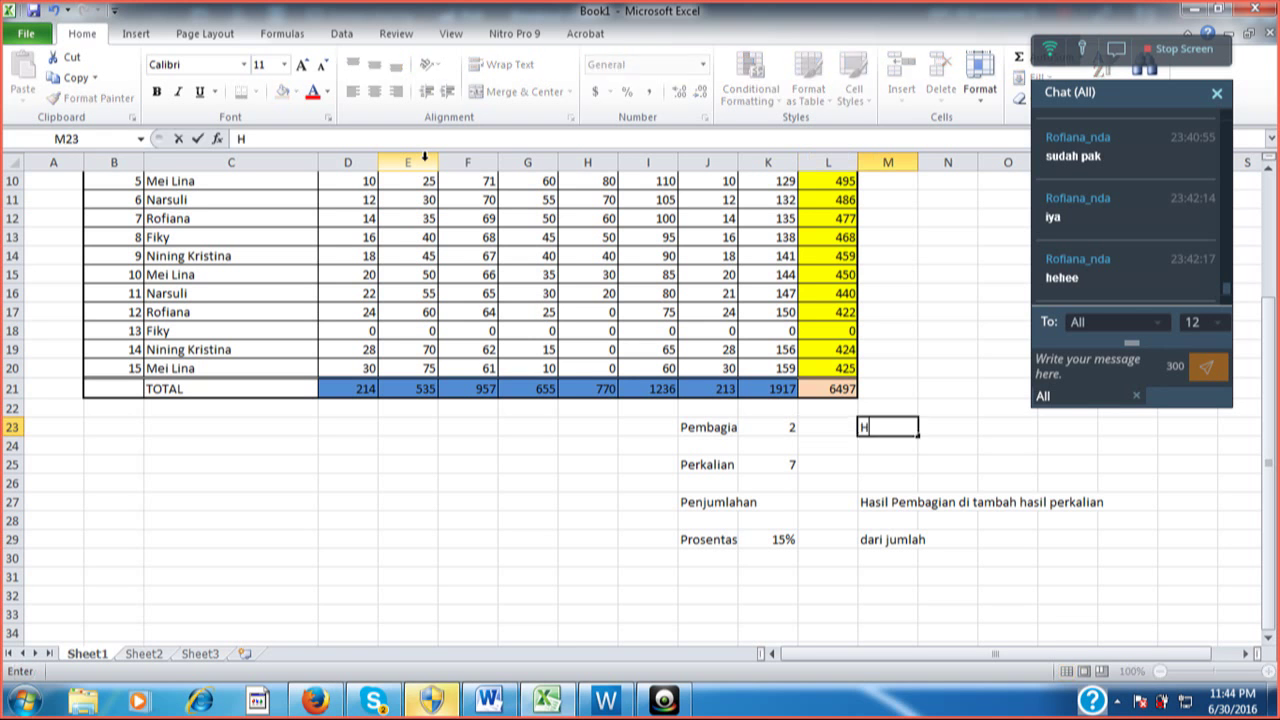
text(asil di ta)
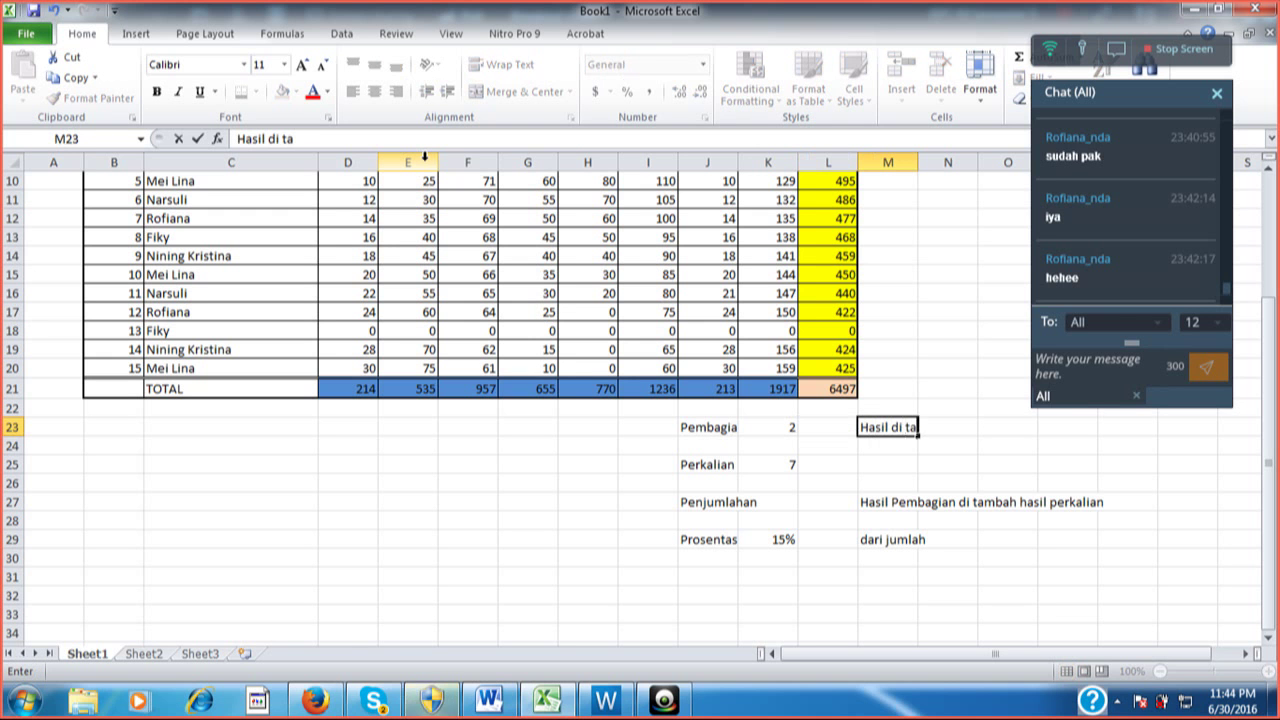
key(BackSpace)
key(BackSpace)
text(a)
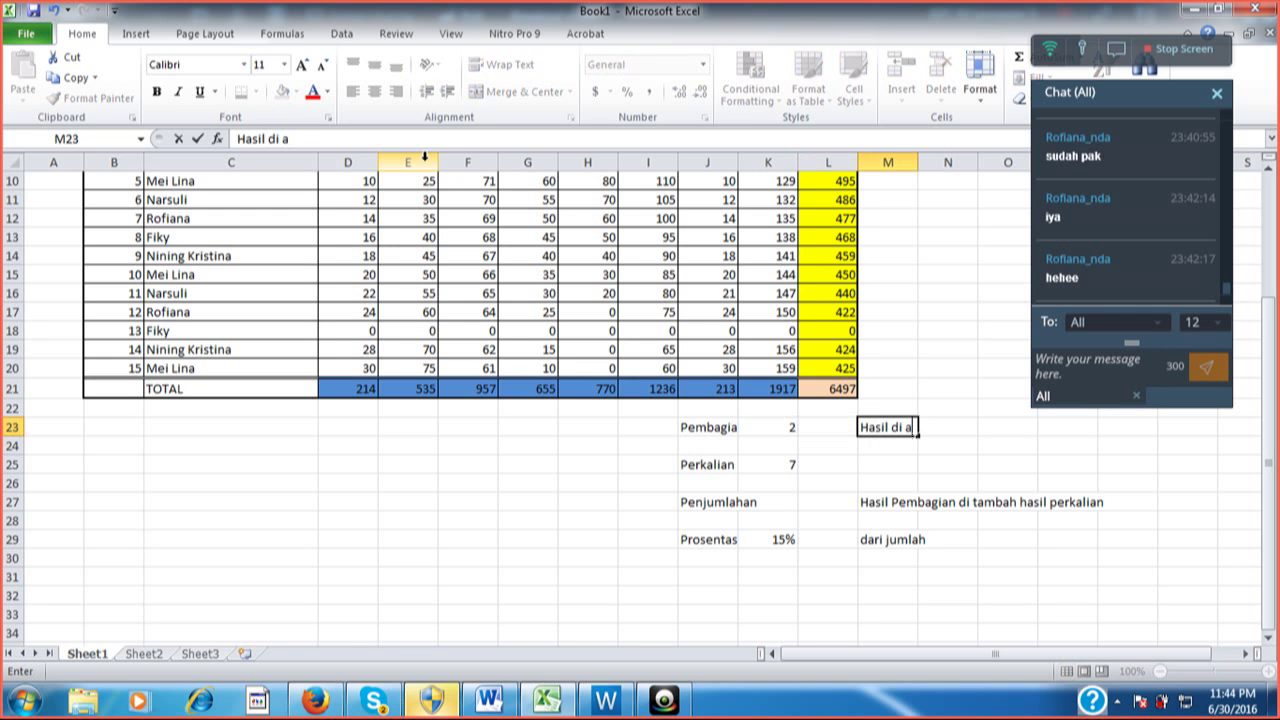
text(tas dibagi 2)
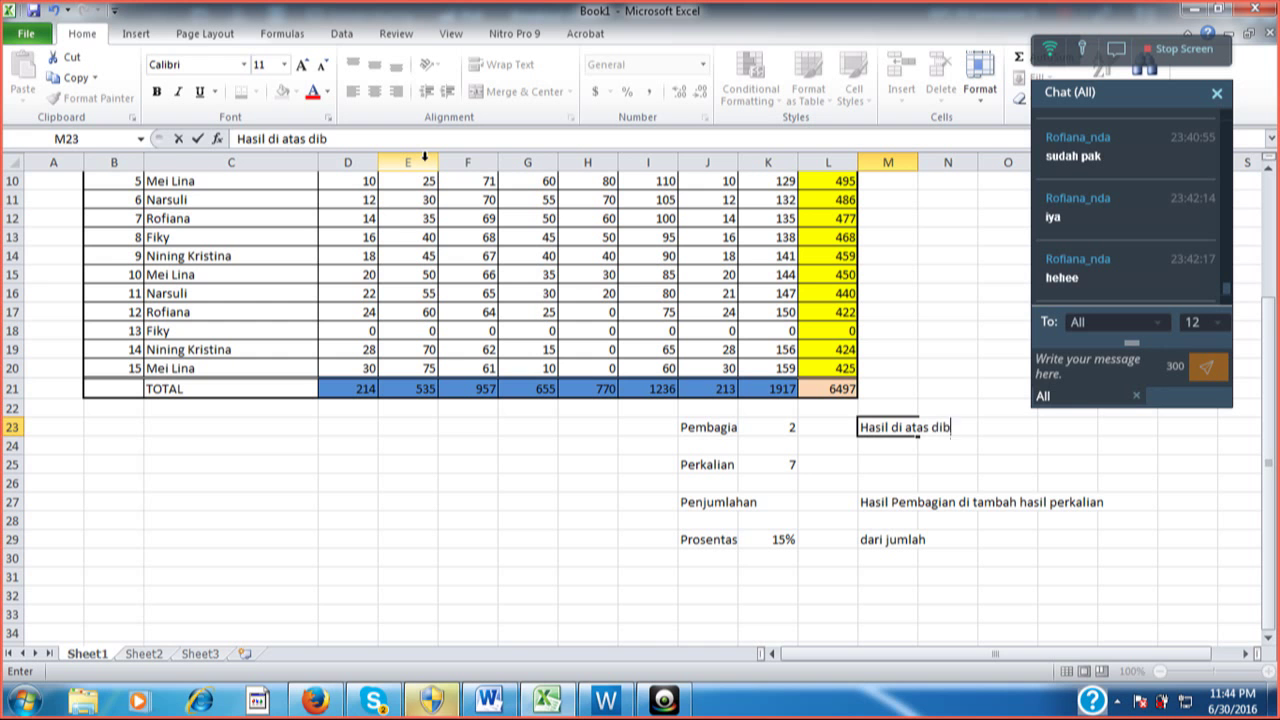
key(Return)
key(Return)
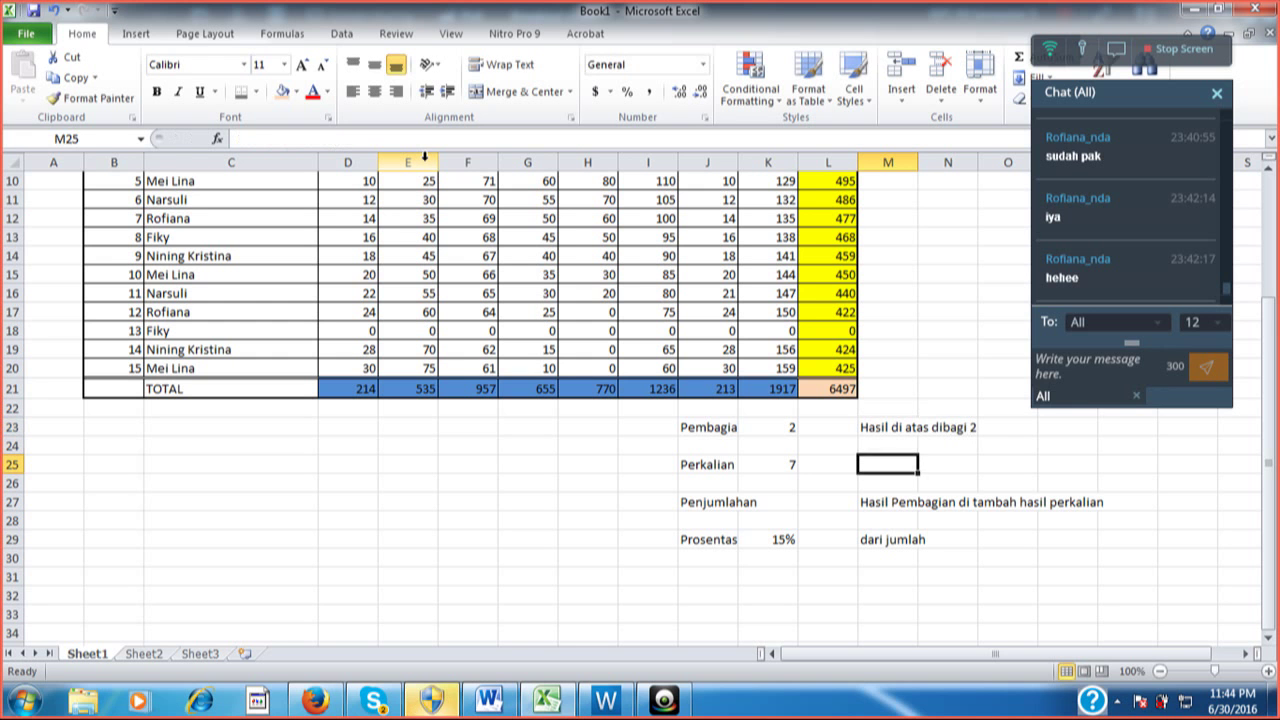
Write the note 'Hasil pembagian di kali 7' in M25 beside Perkalian
text(Has)
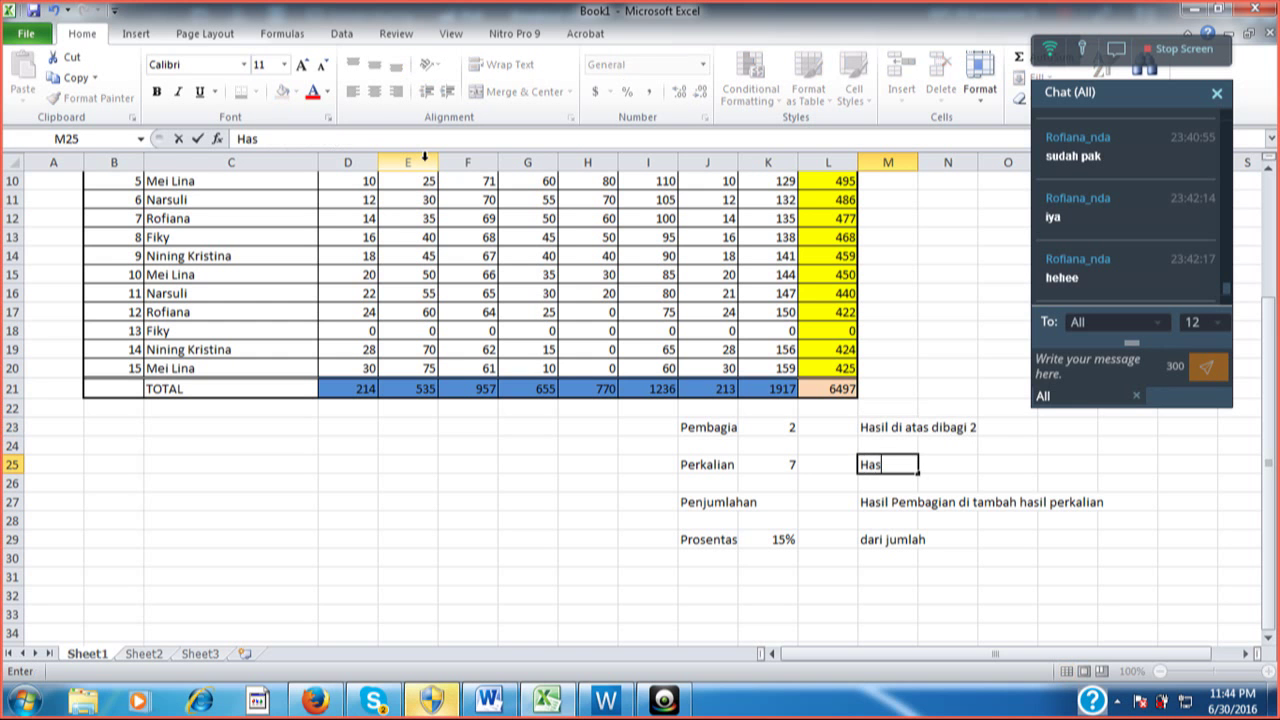
text(ul pembagian )
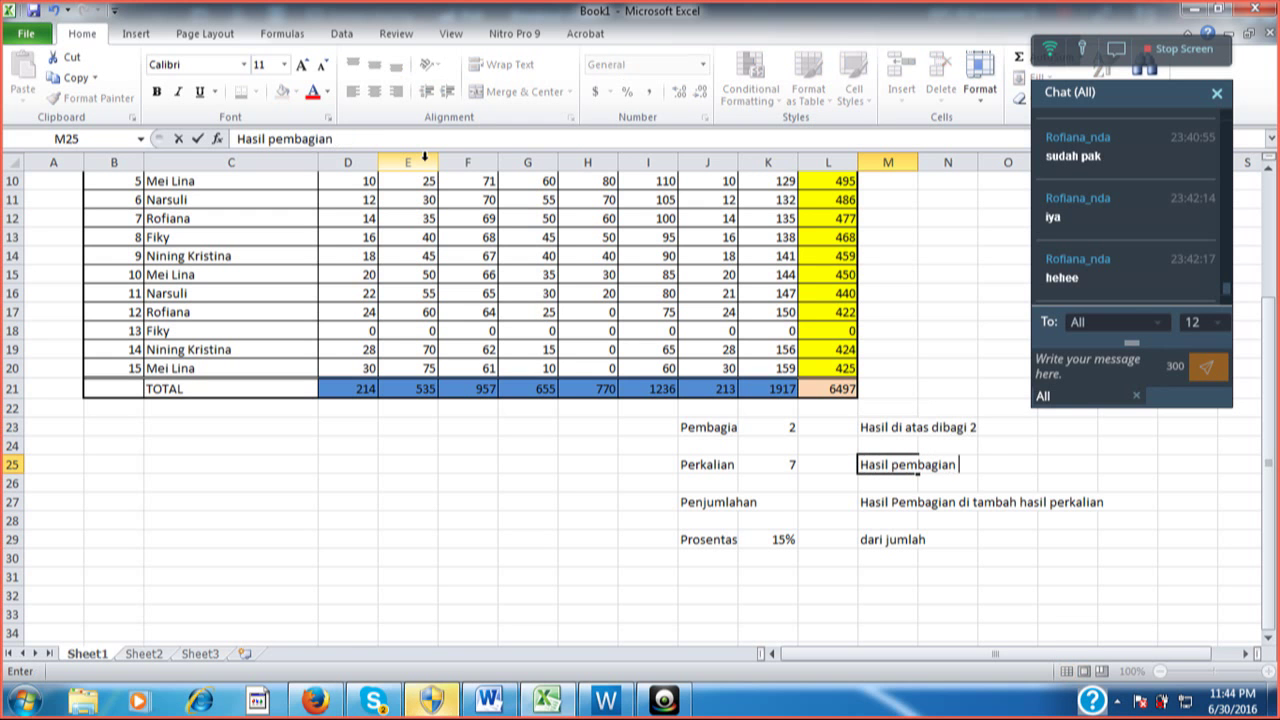
text(di kali)
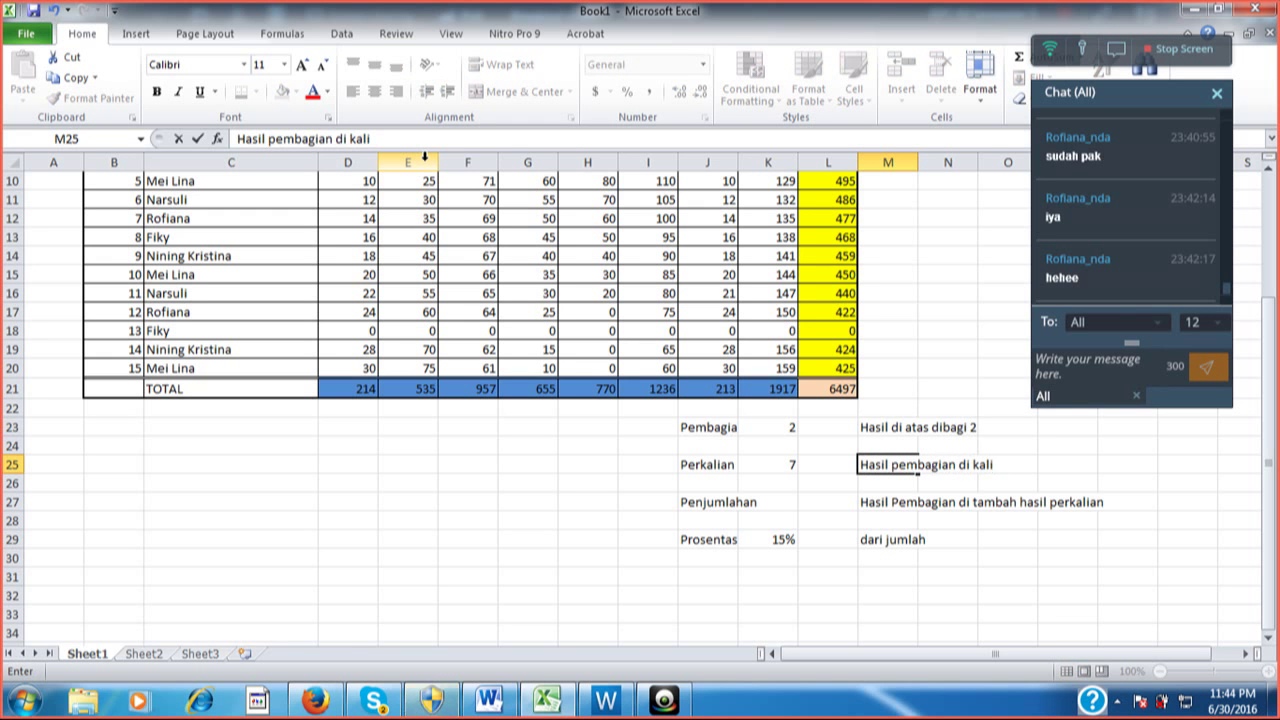
text( 7)
key(Return)
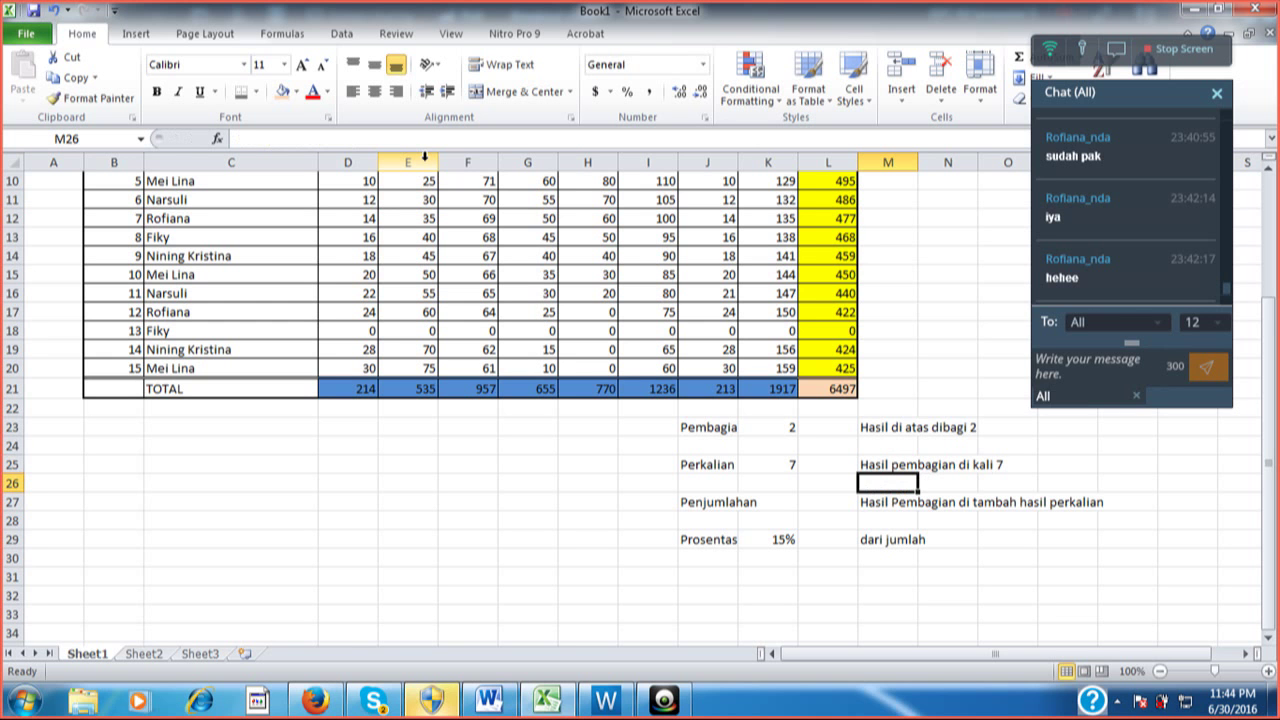
key(Left)
key(Up)
key(Up)
key(Up)
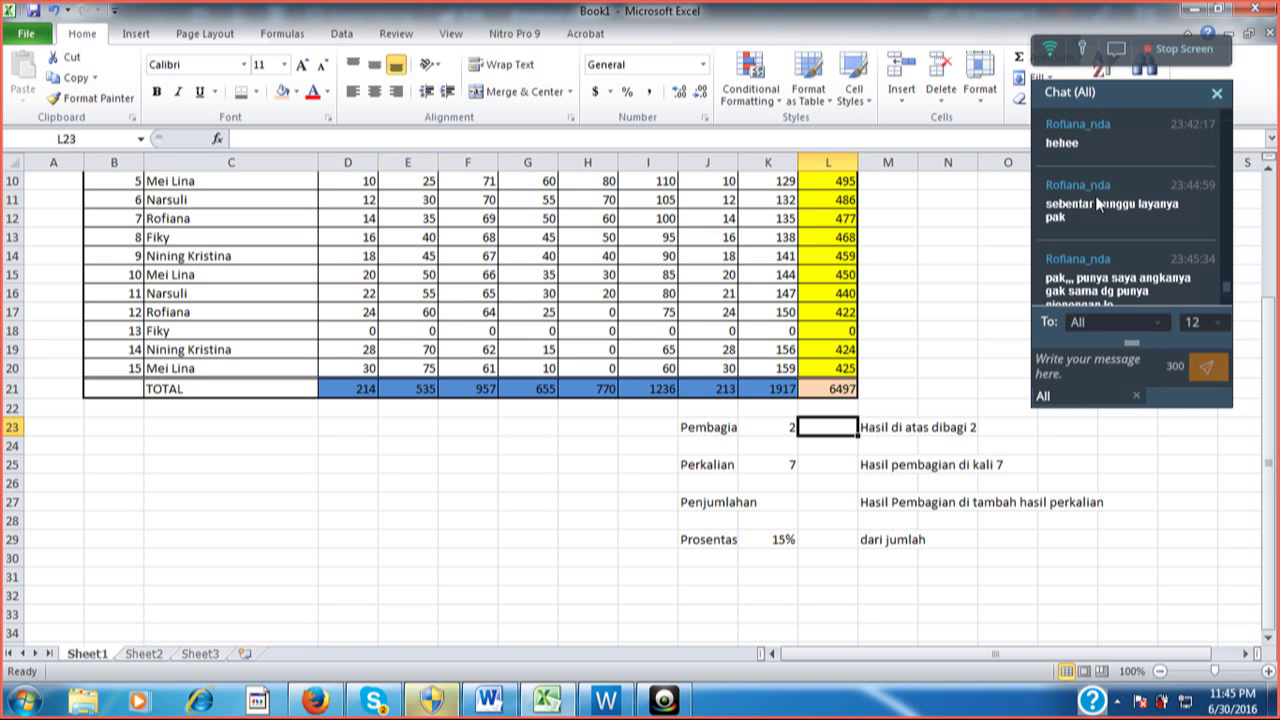
click(1229, 291)
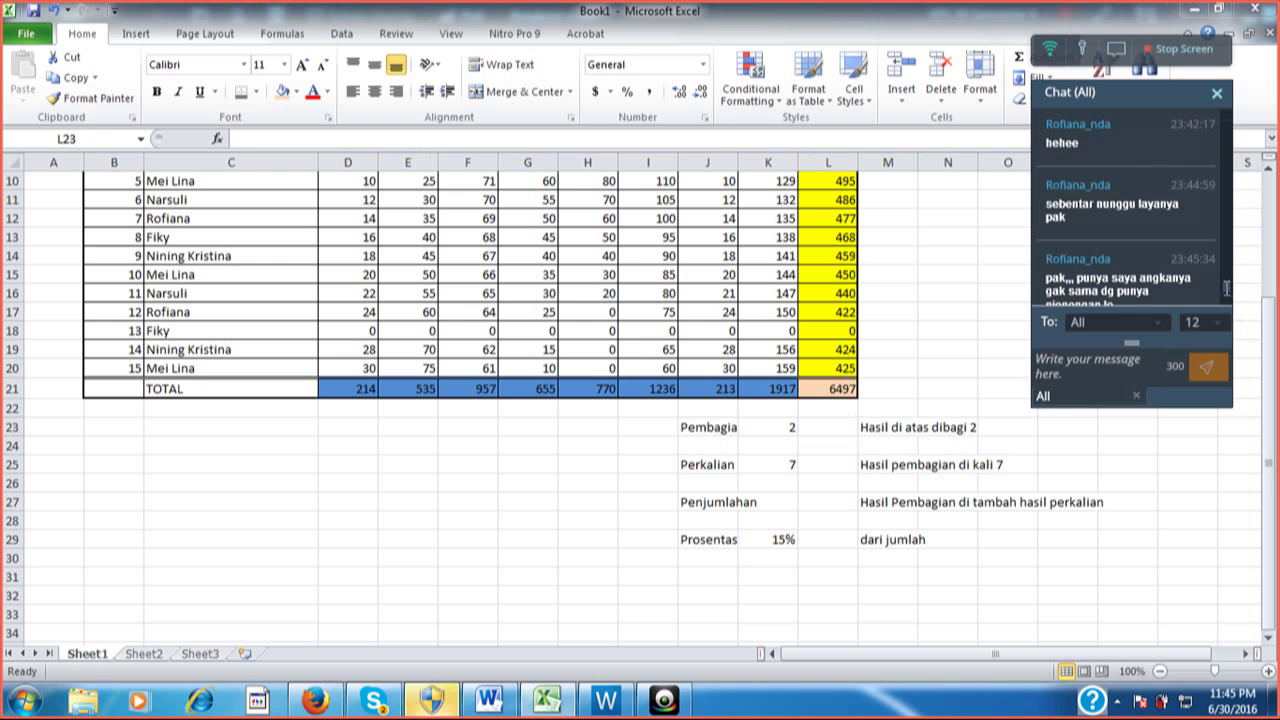
scroll(1229, 291, down, 1)
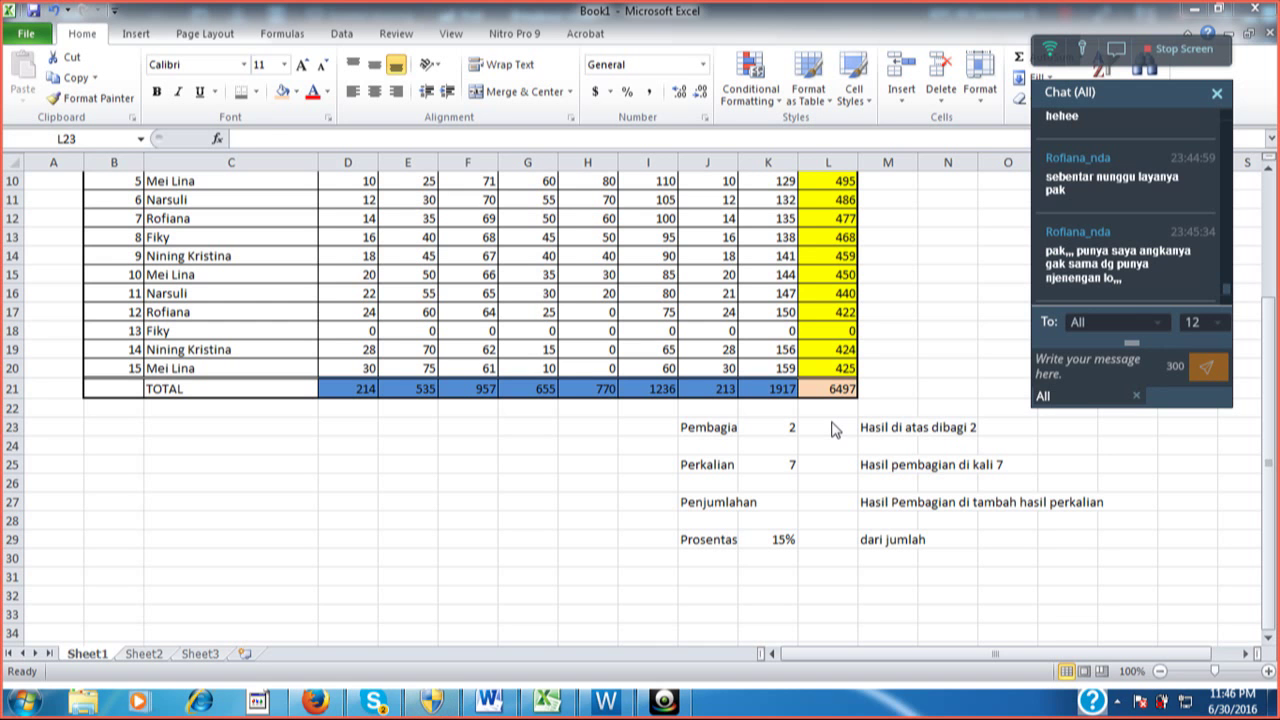
Fill the result cells L23, L25, L27 and L29 with light blue
click(834, 427)
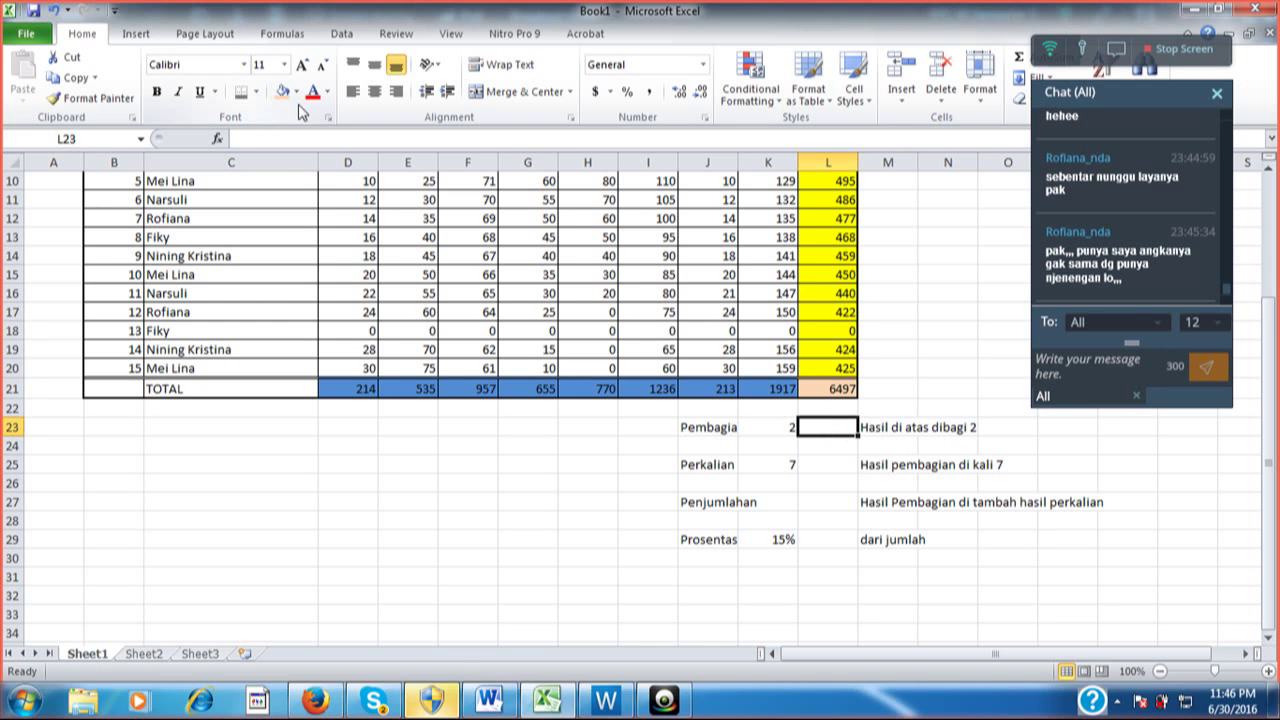
click(296, 91)
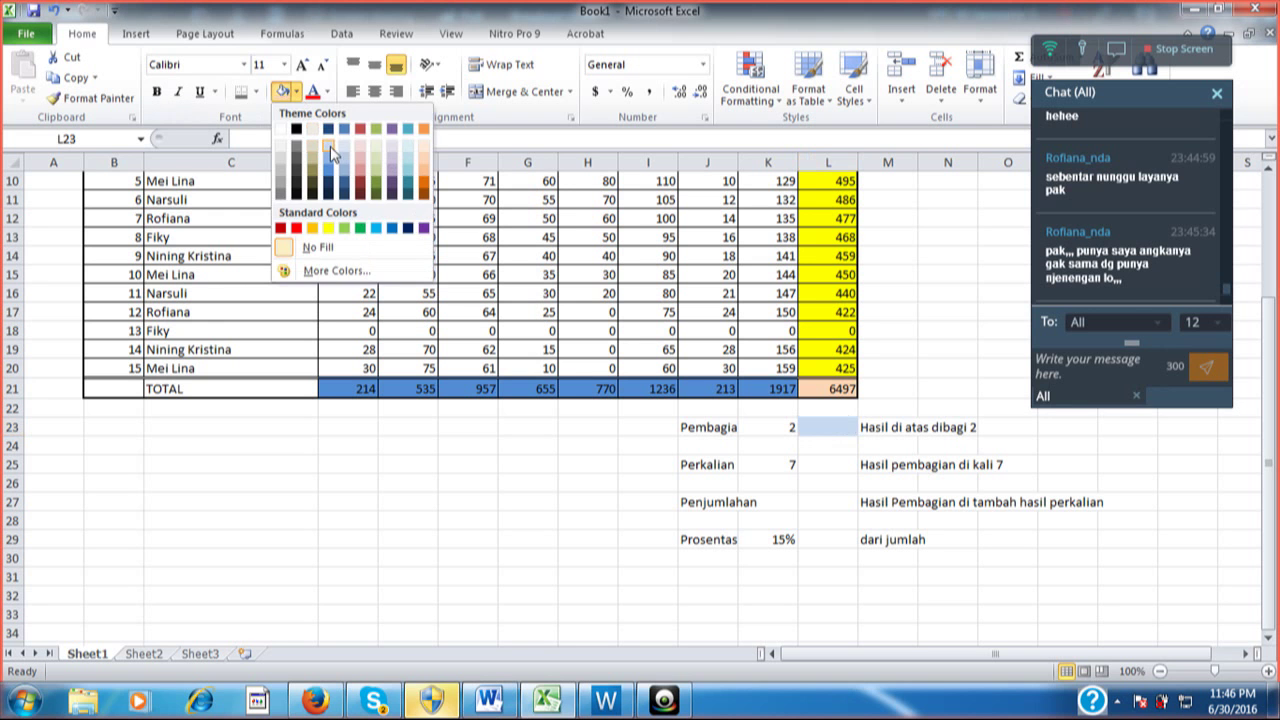
click(330, 146)
click(829, 466)
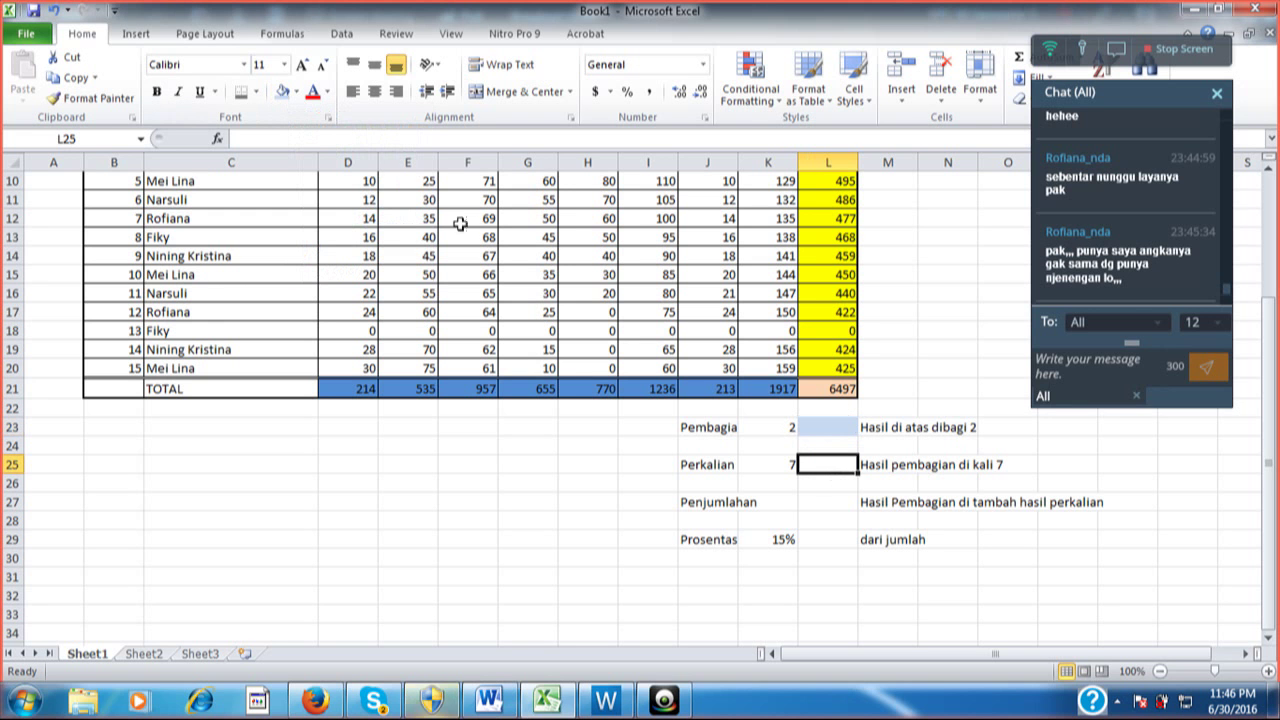
click(287, 95)
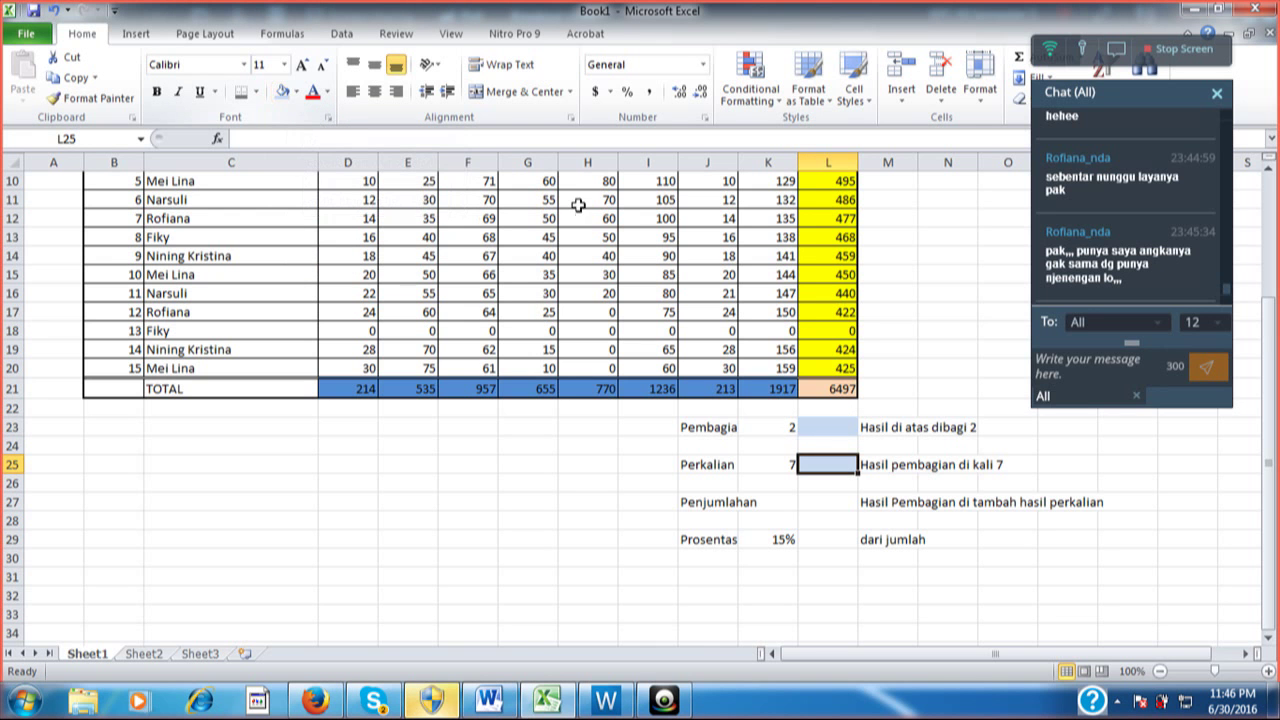
click(843, 508)
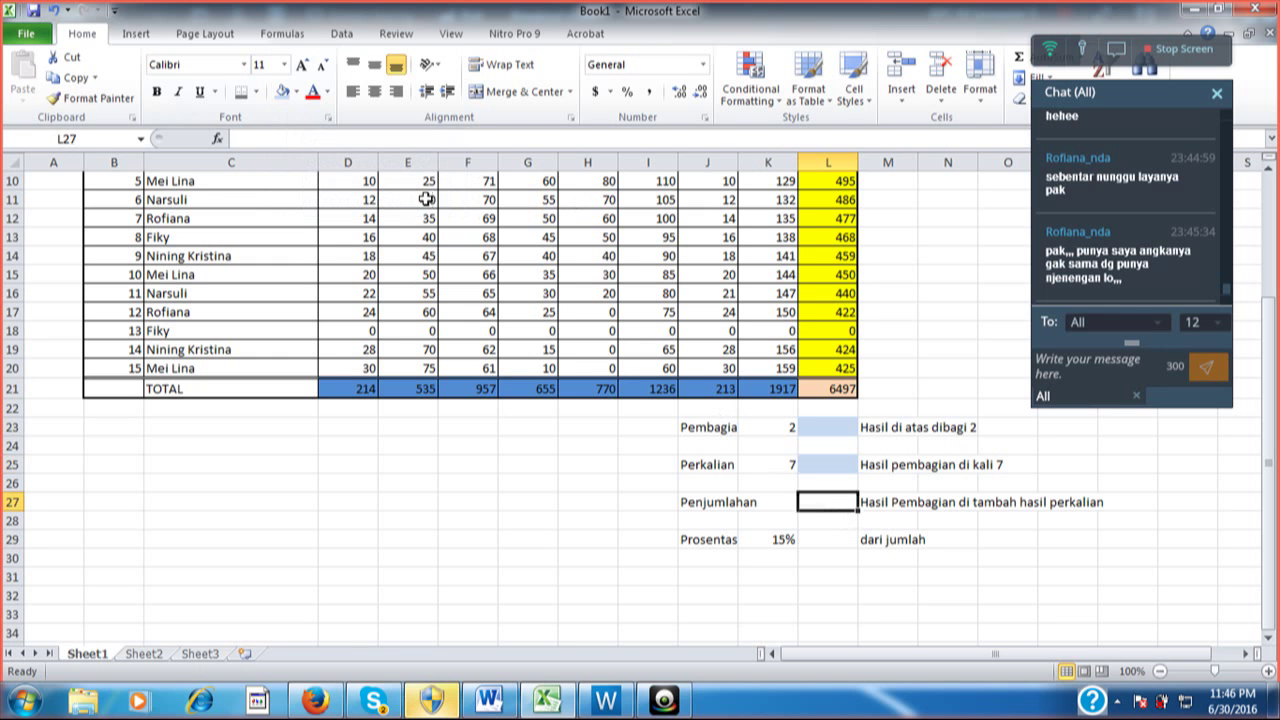
click(285, 96)
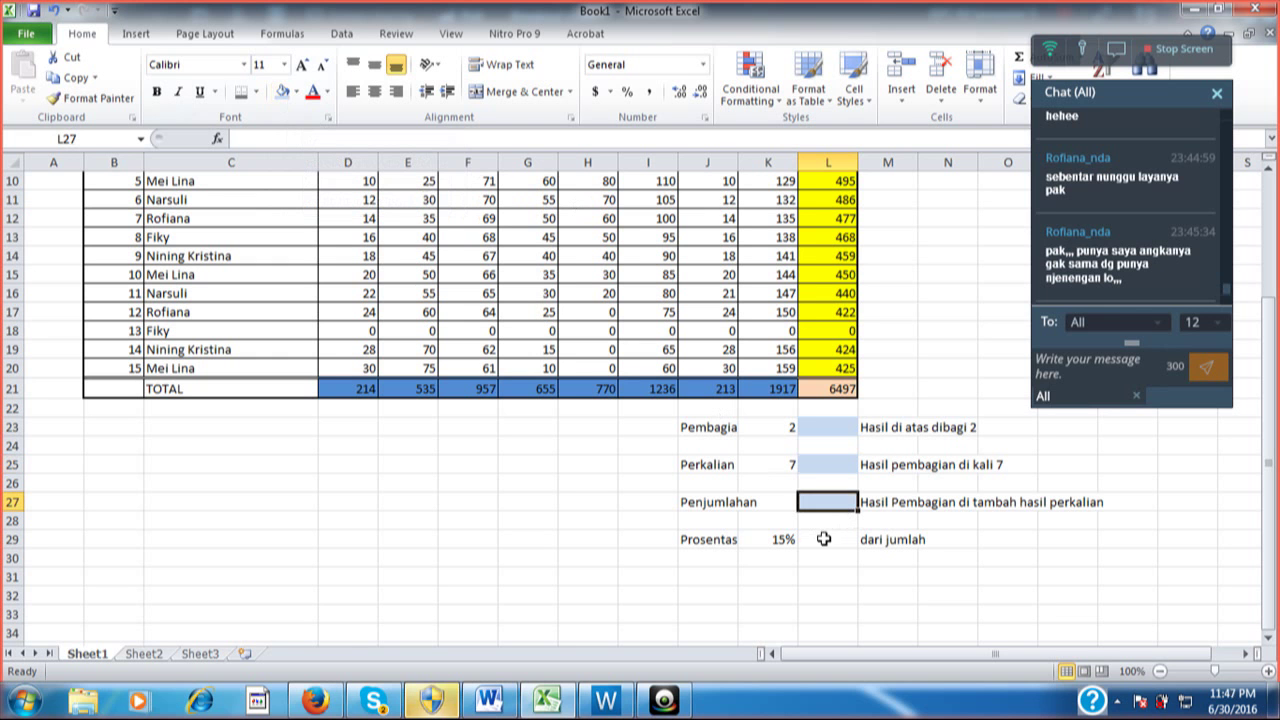
click(829, 538)
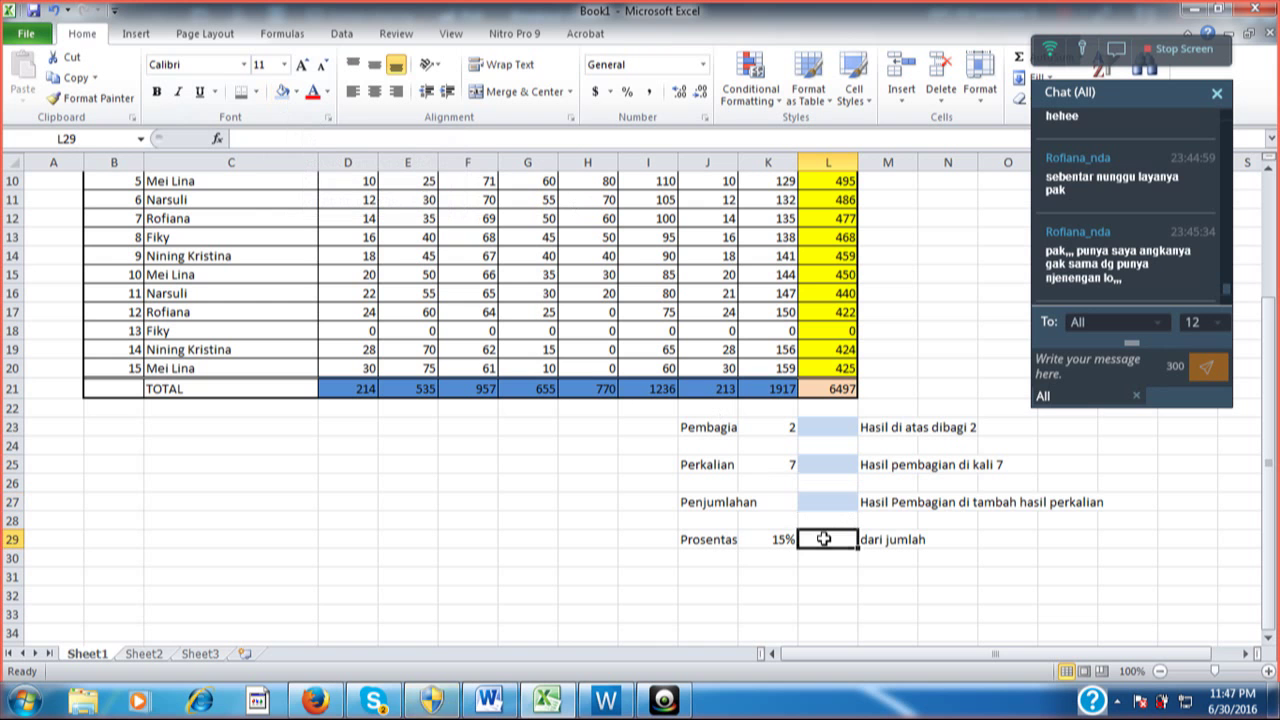
click(285, 93)
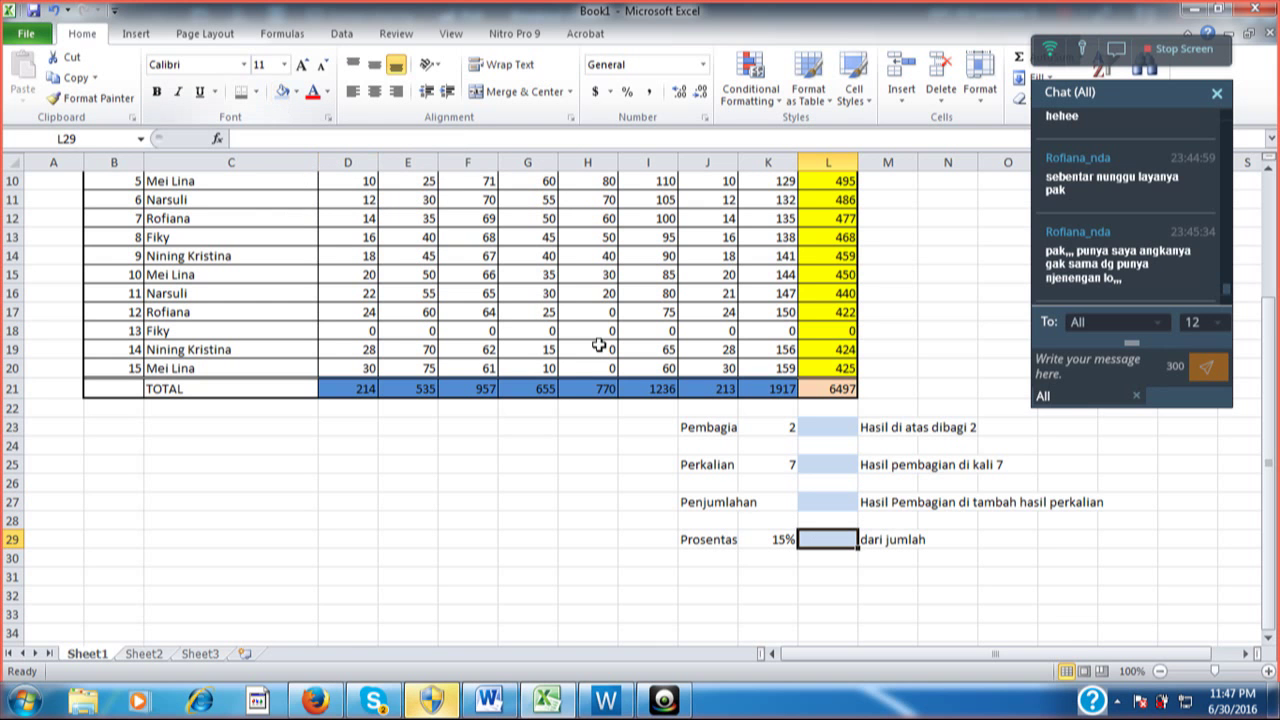
click(828, 426)
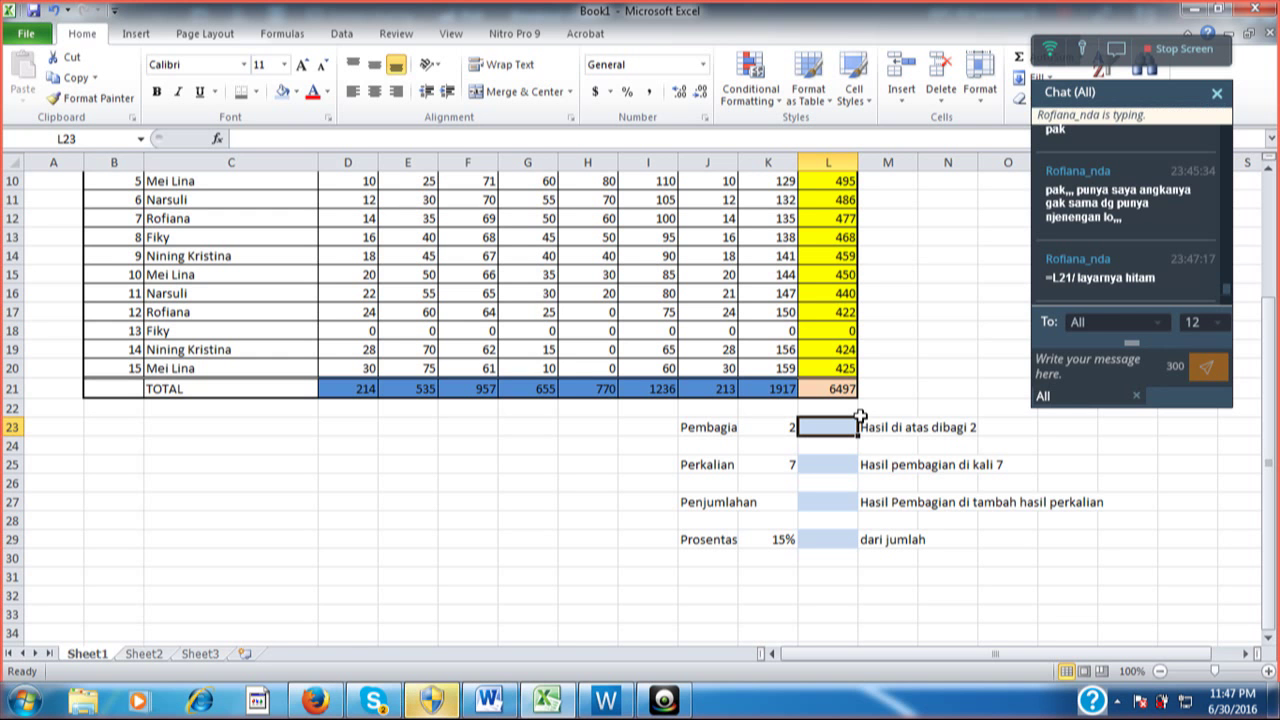
Enter the formula =L21/K23 in L23 so it shows 3248.5
key(Return)
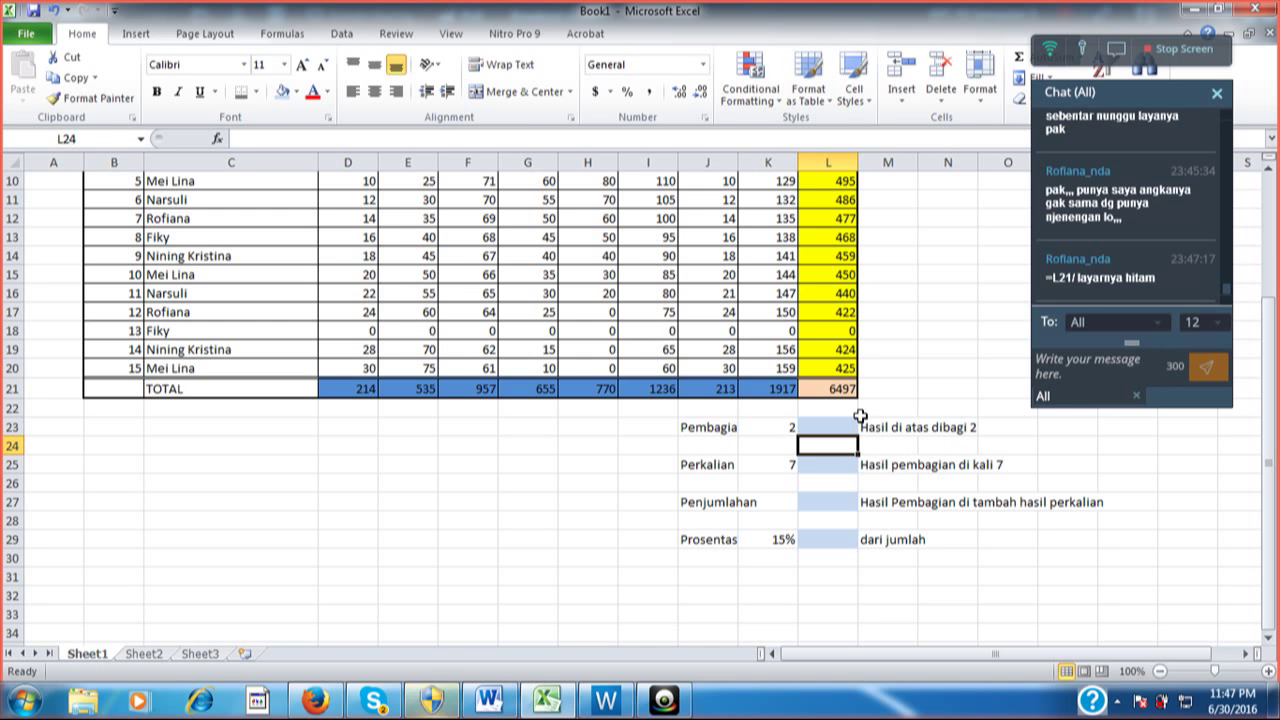
text(=)
key(Escape)
key(Up)
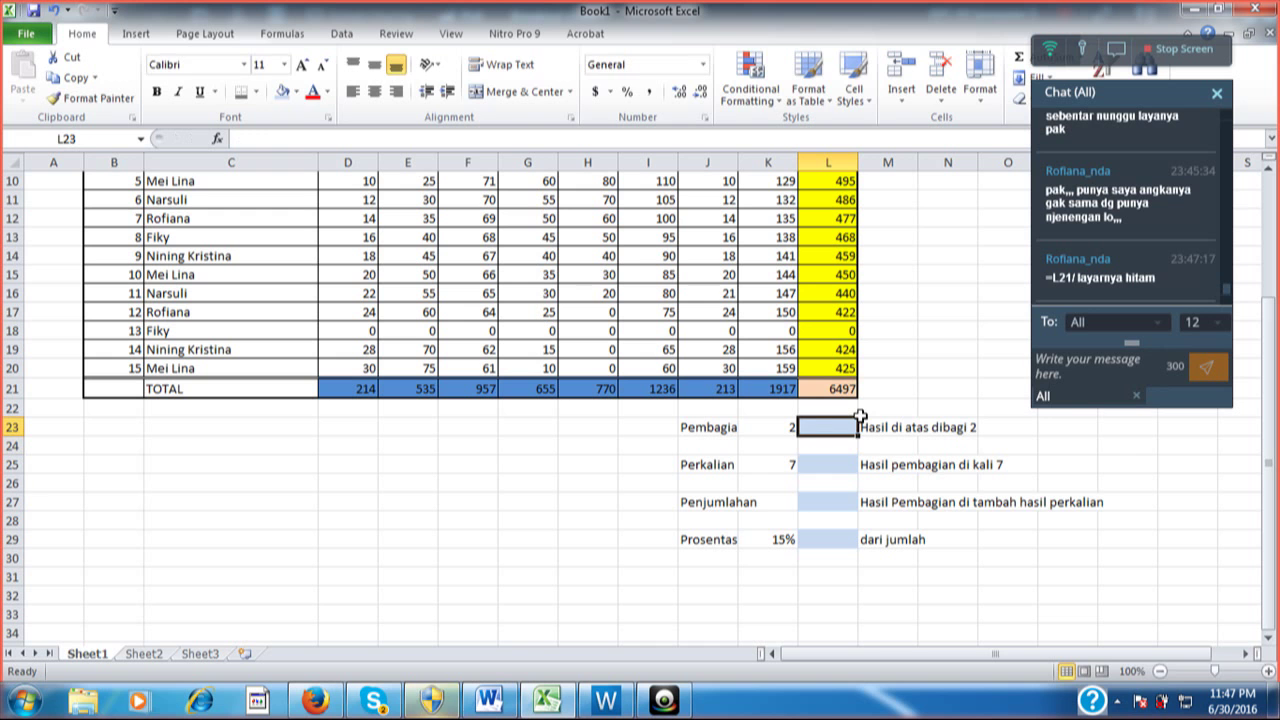
text(=)
key(Up)
key(Up)
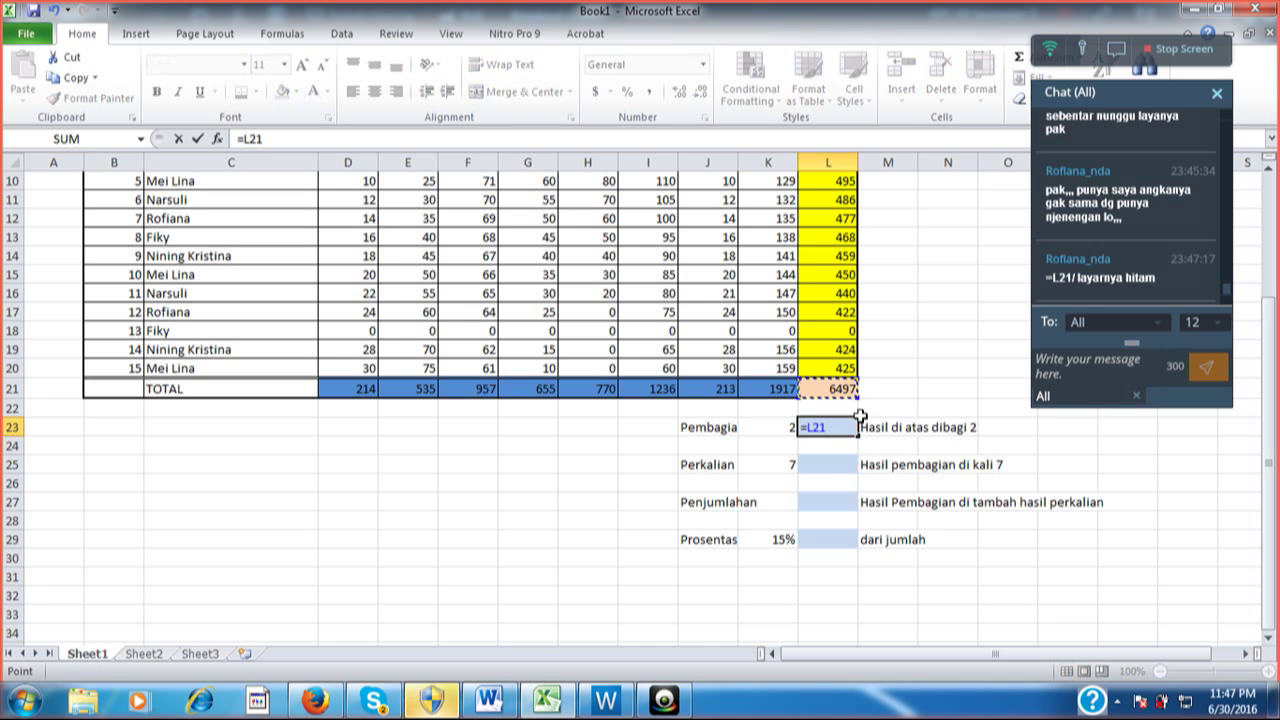
text(/)
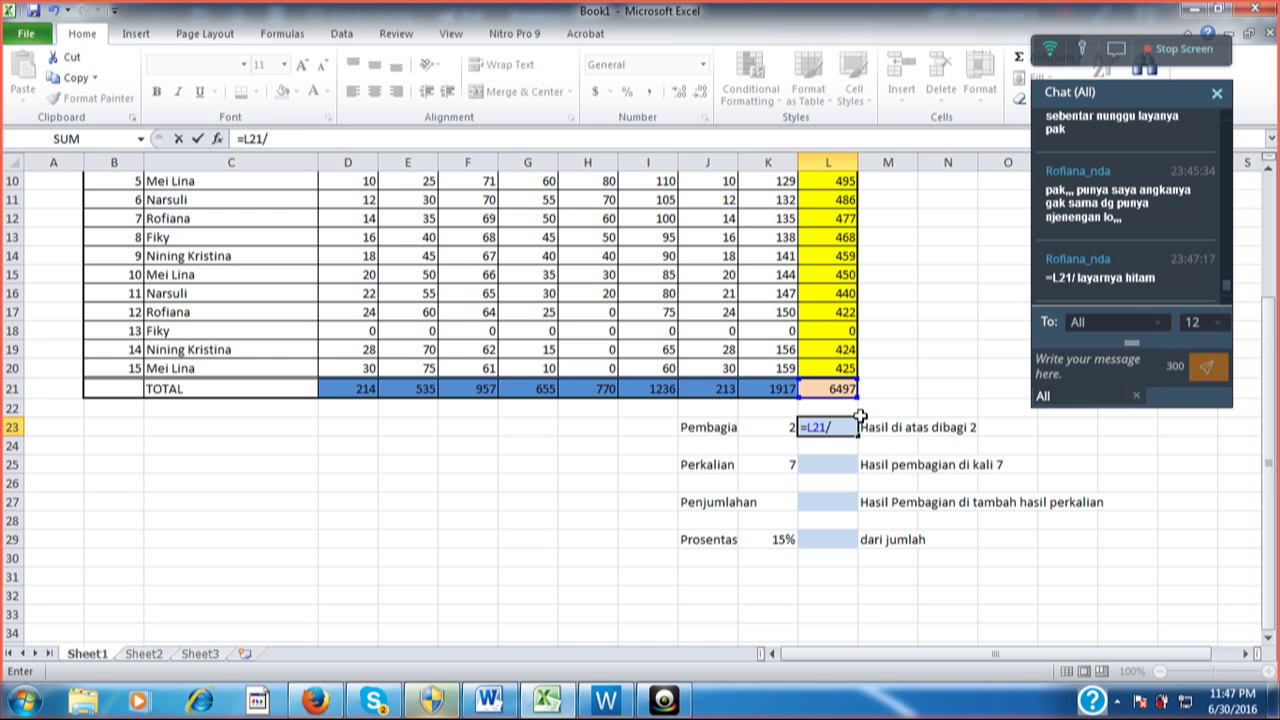
key(Left)
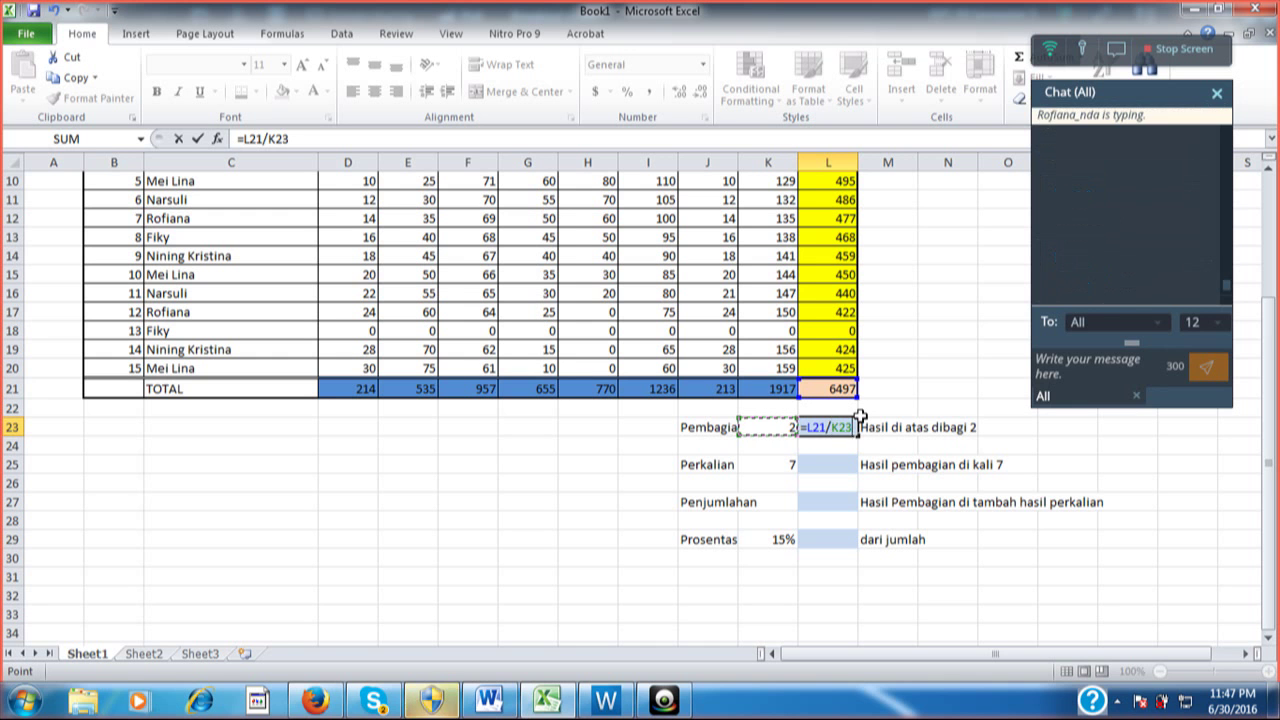
key(Return)
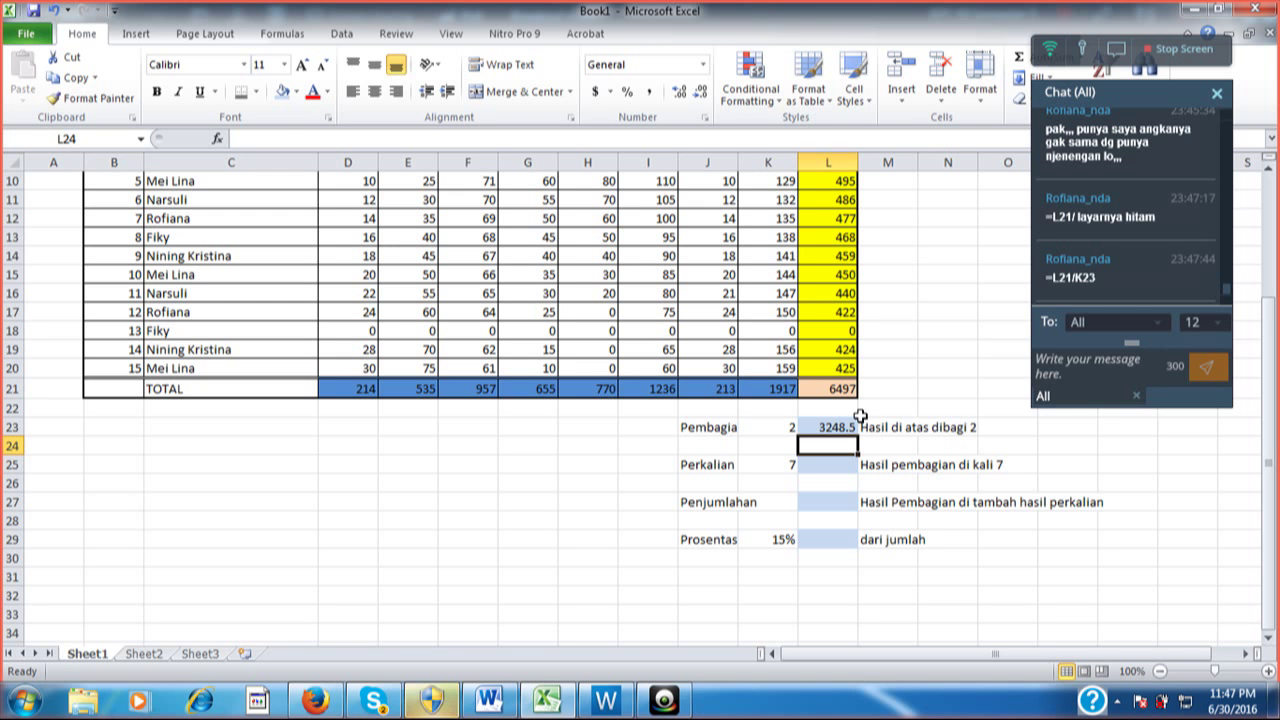
key(Up)
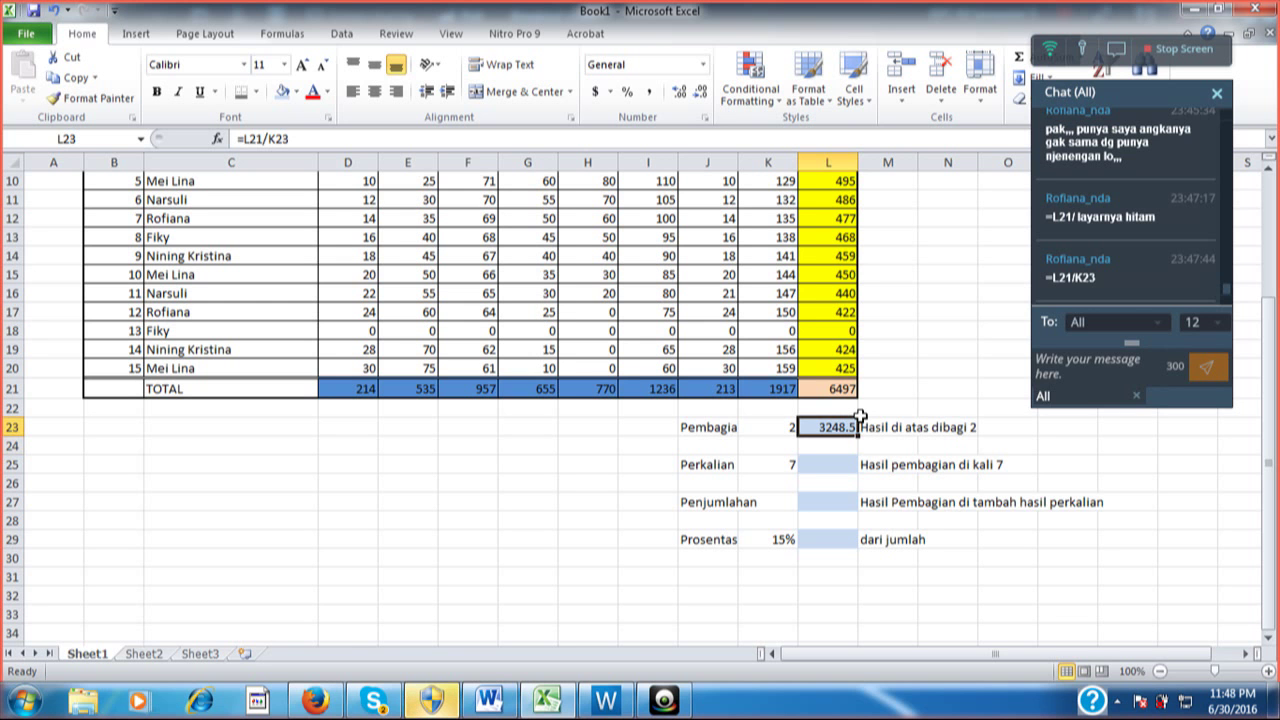
key(Down)
key(Down)
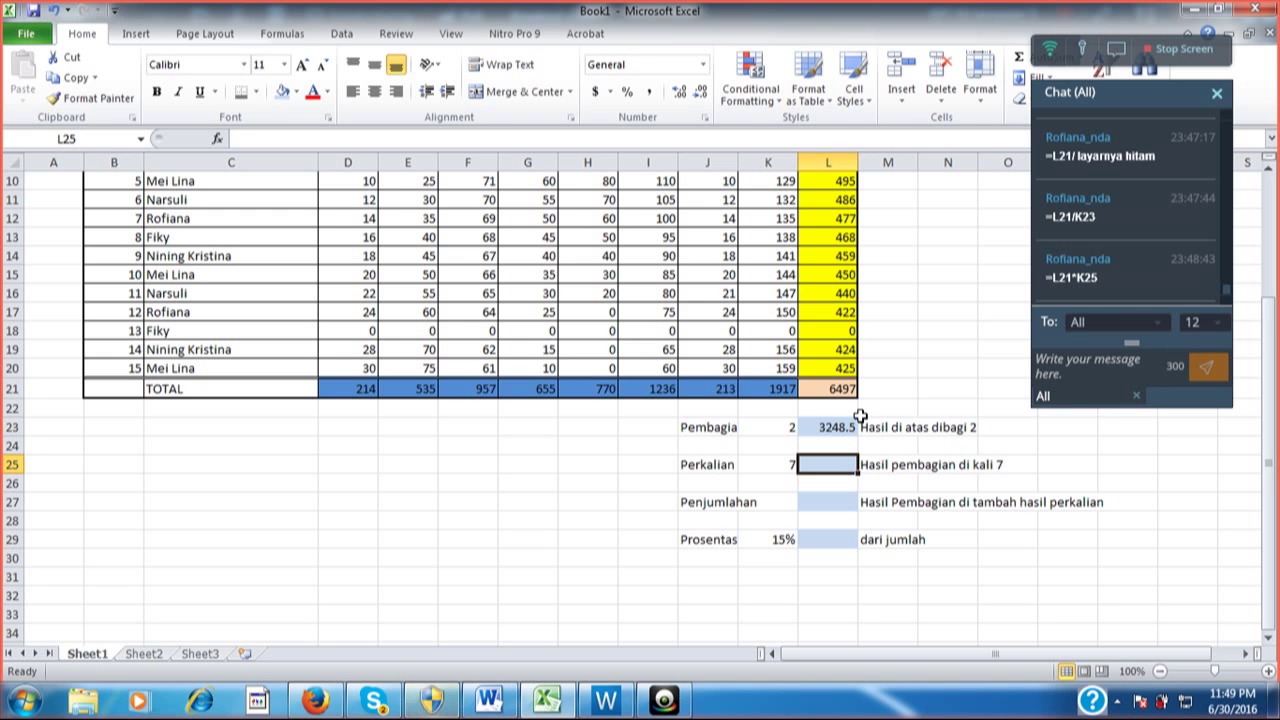
Enter the formula =L21*K25 in L25 so it shows 45479
text(=)
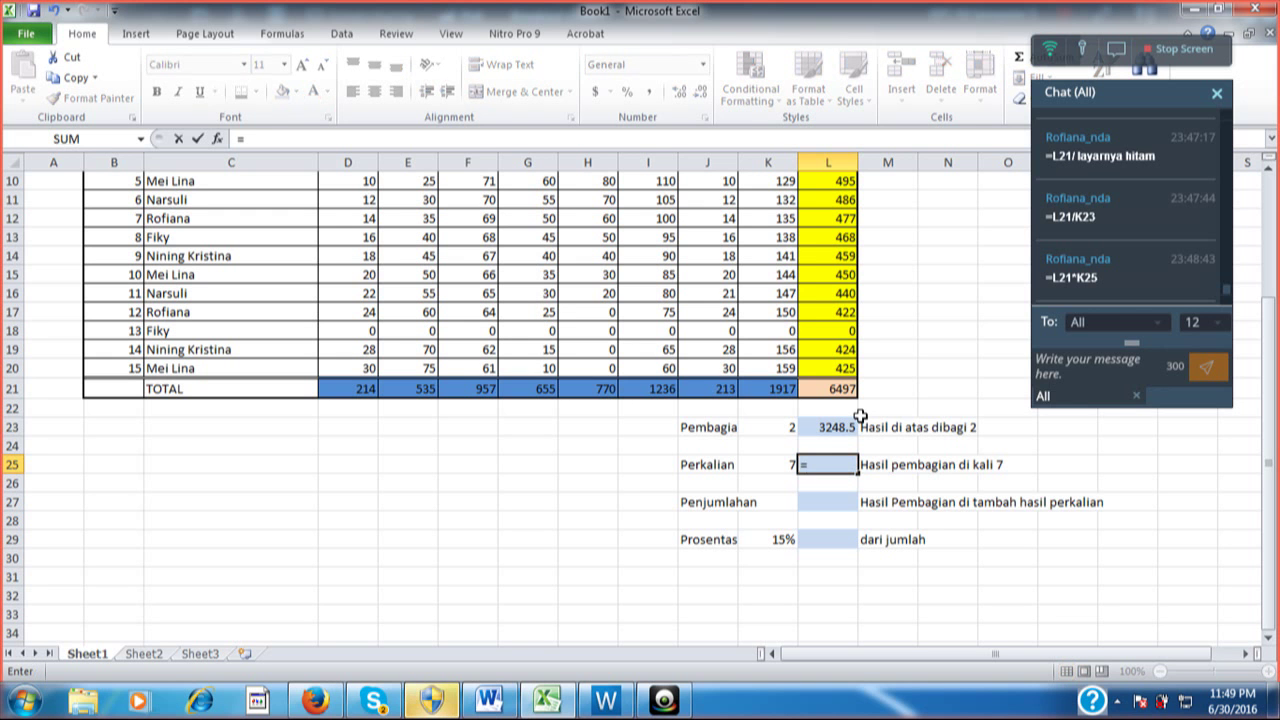
key(Up)
key(Up)
key(Up)
key(Up)
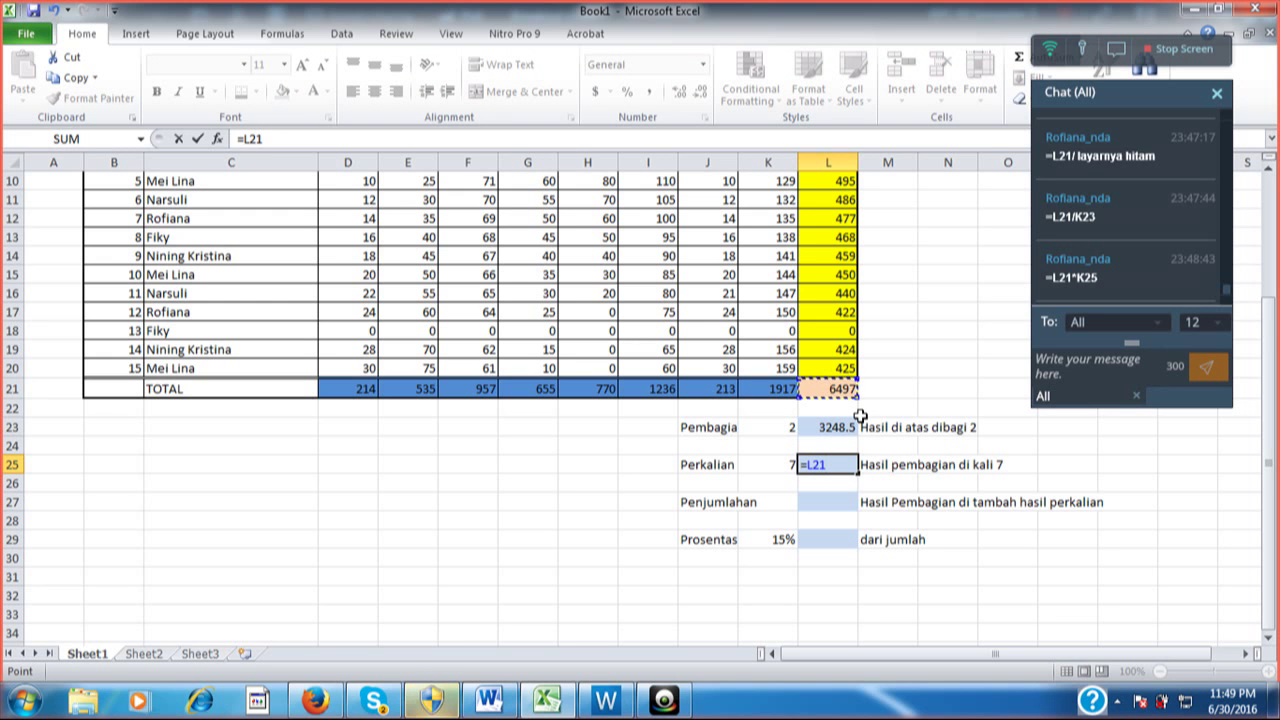
text(*)
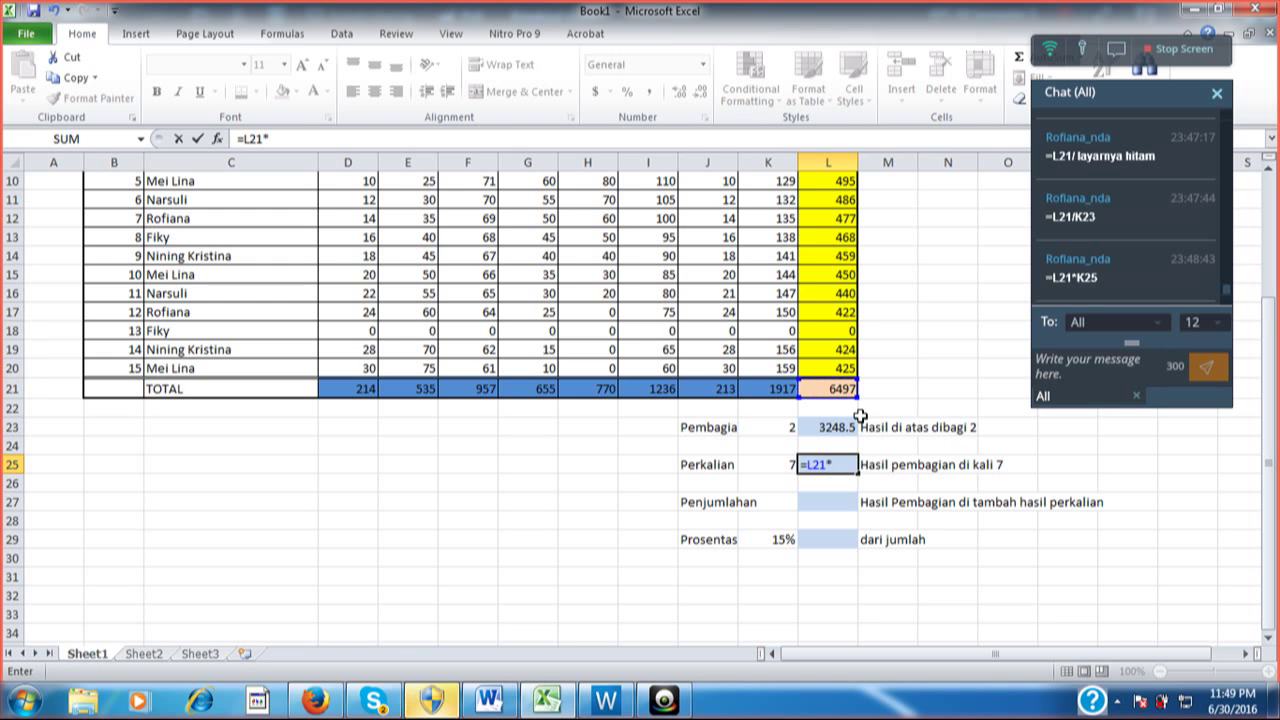
key(Left)
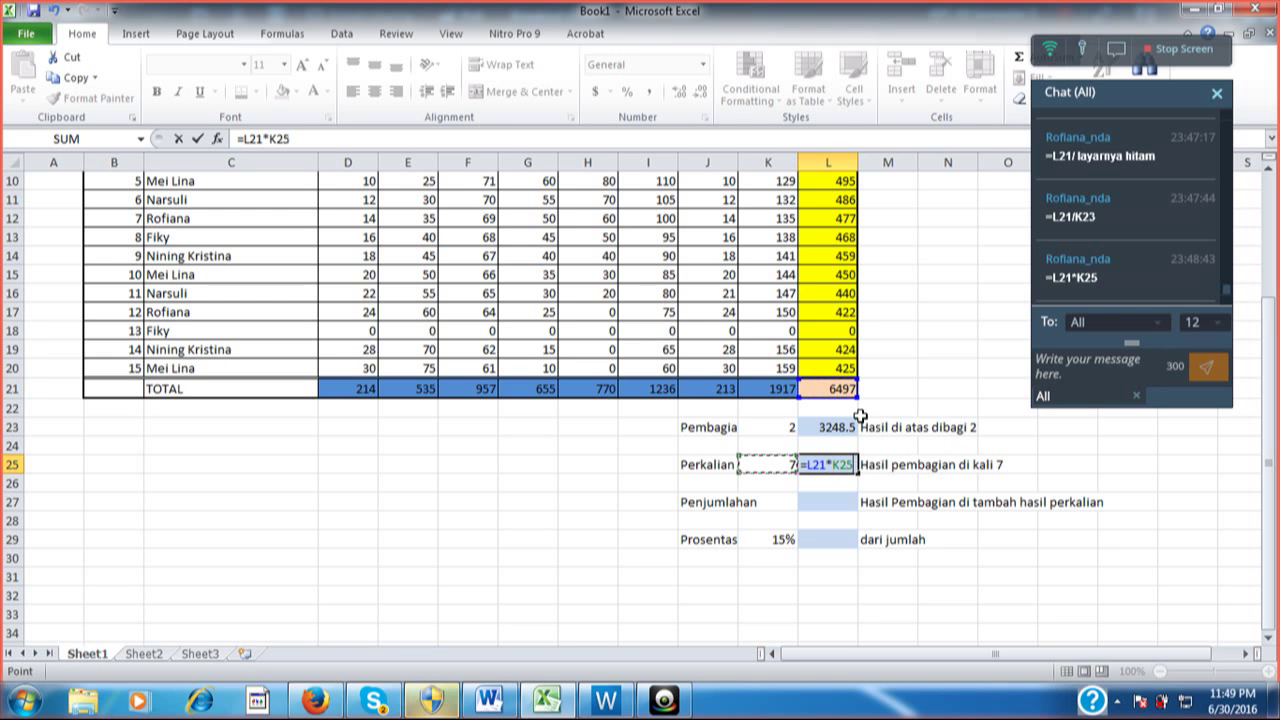
key(Return)
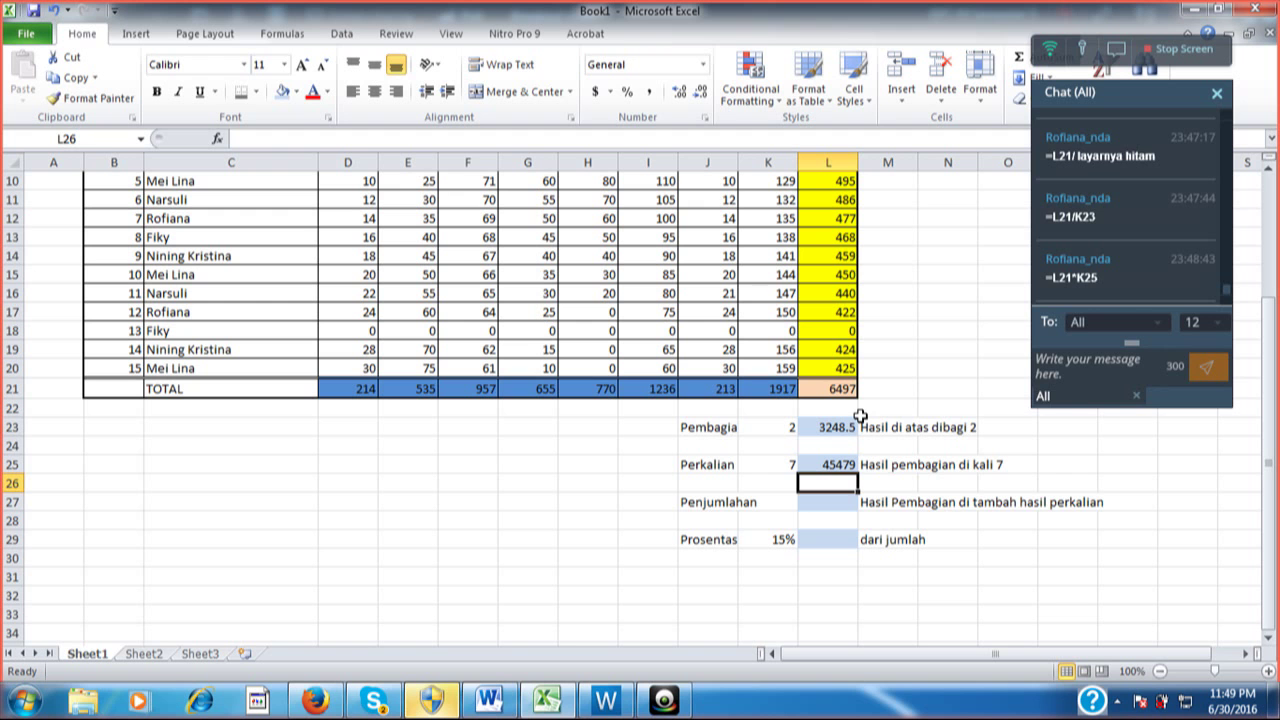
key(Down)
key(Down)
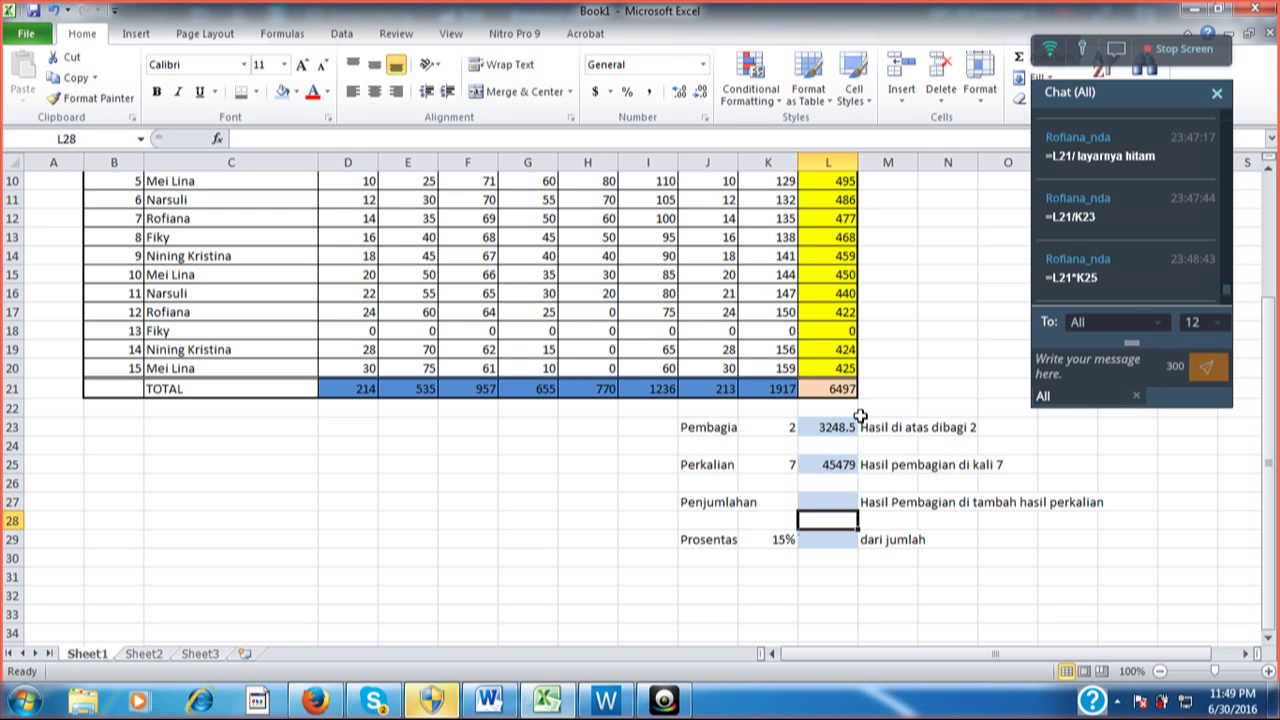
key(Up)
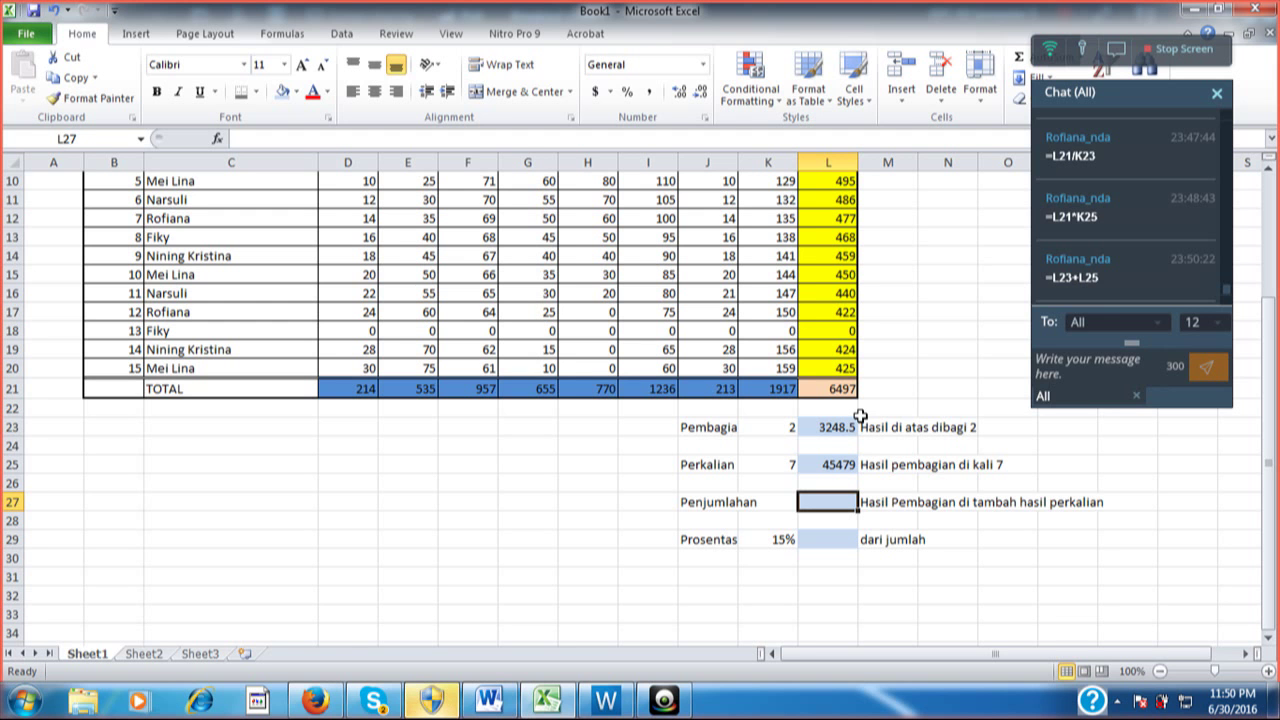
Enter the formula =L23+L25 in L27 so it shows 48727.5
text(=)
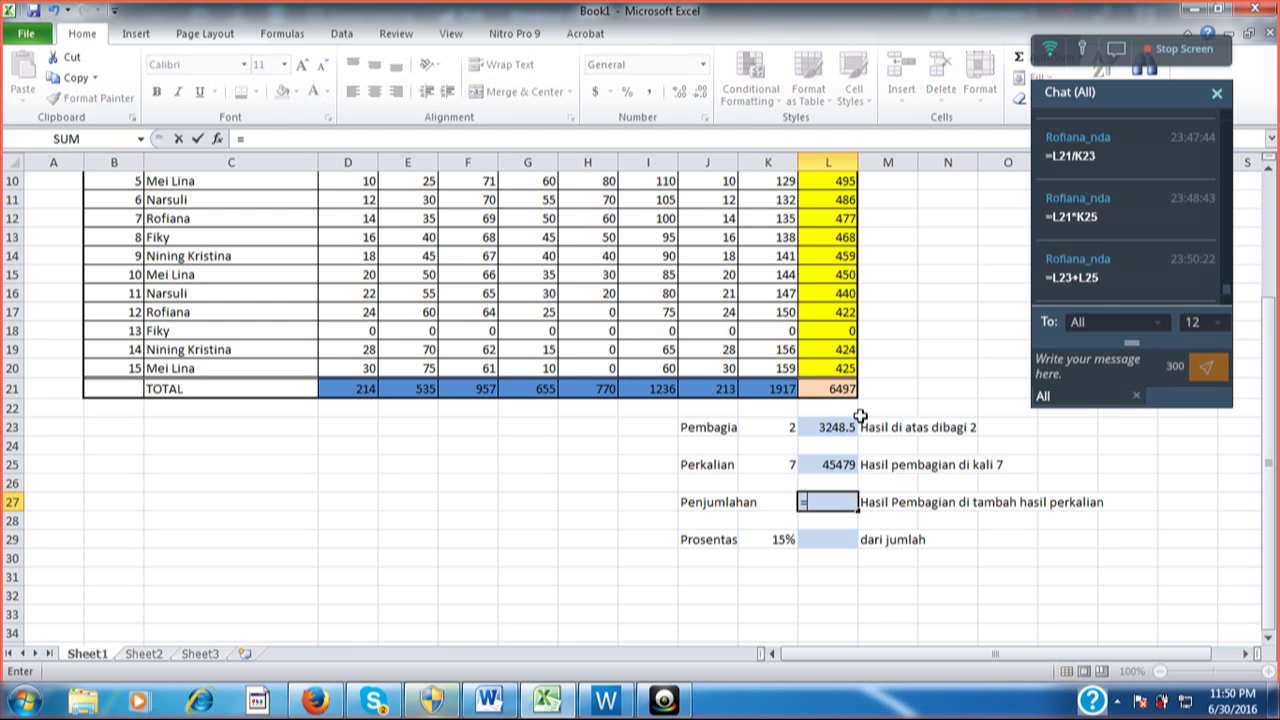
text(L23+)
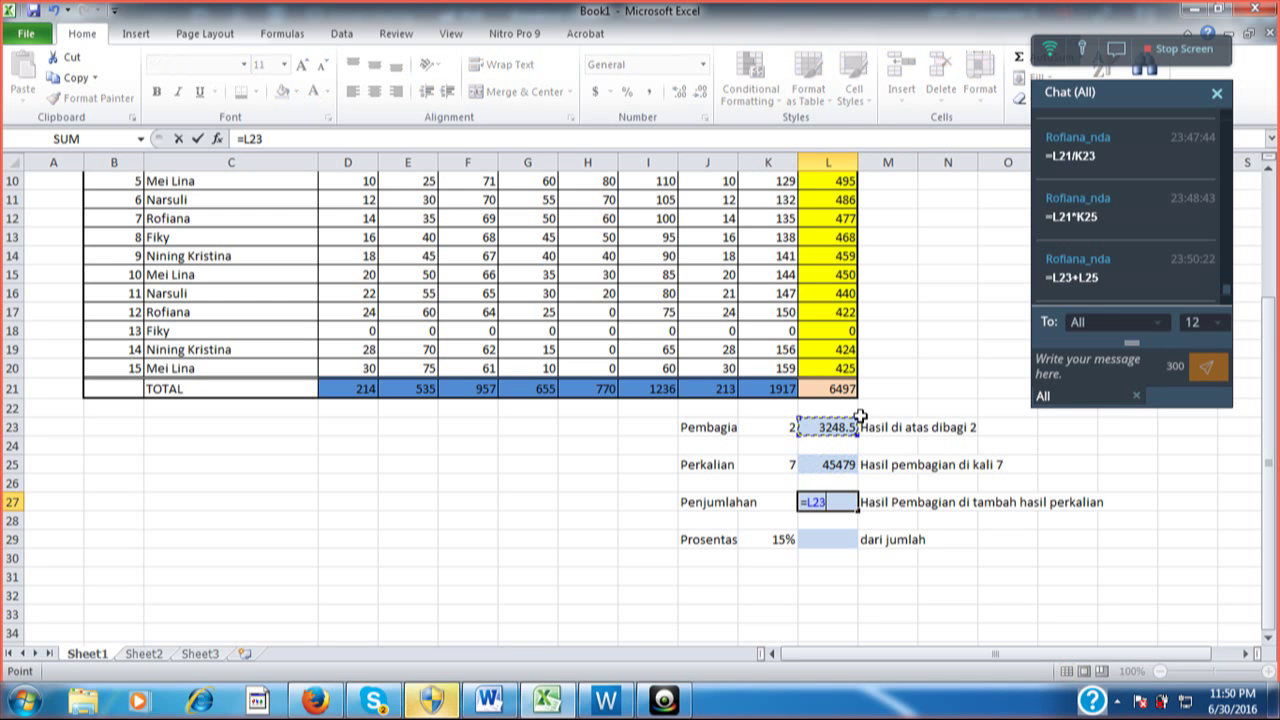
key(Up)
key(Up)
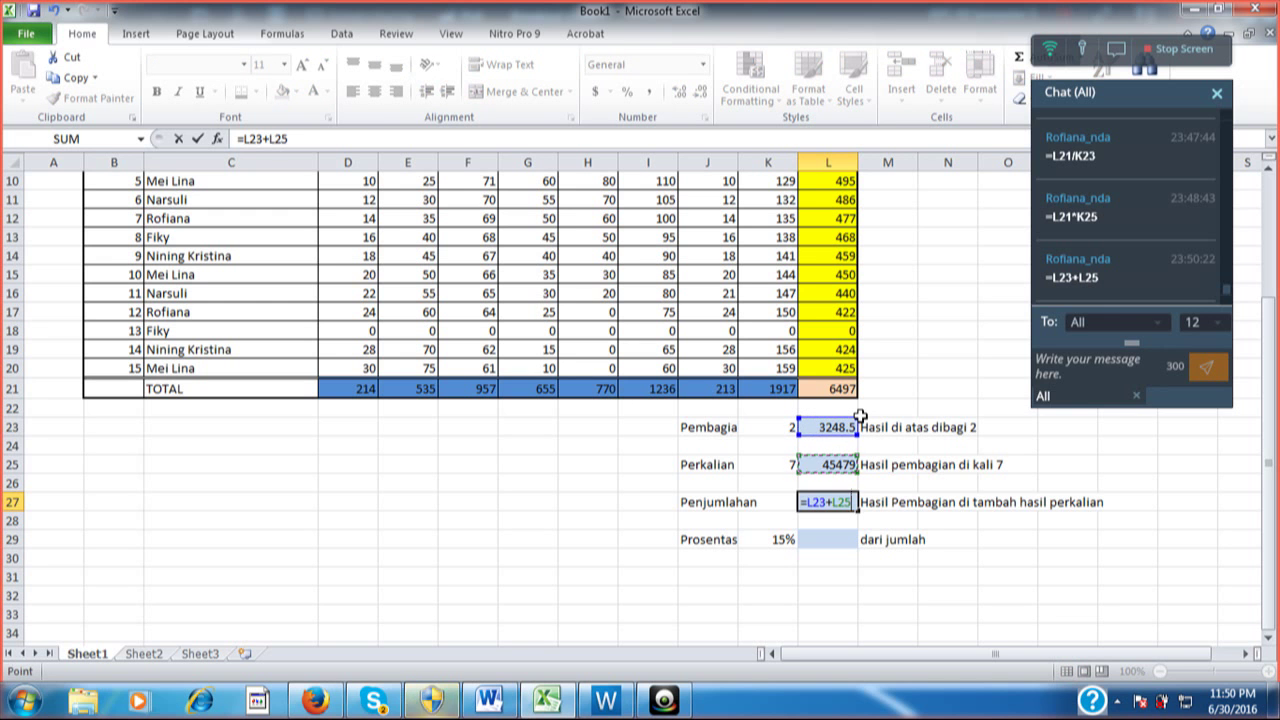
key(Return)
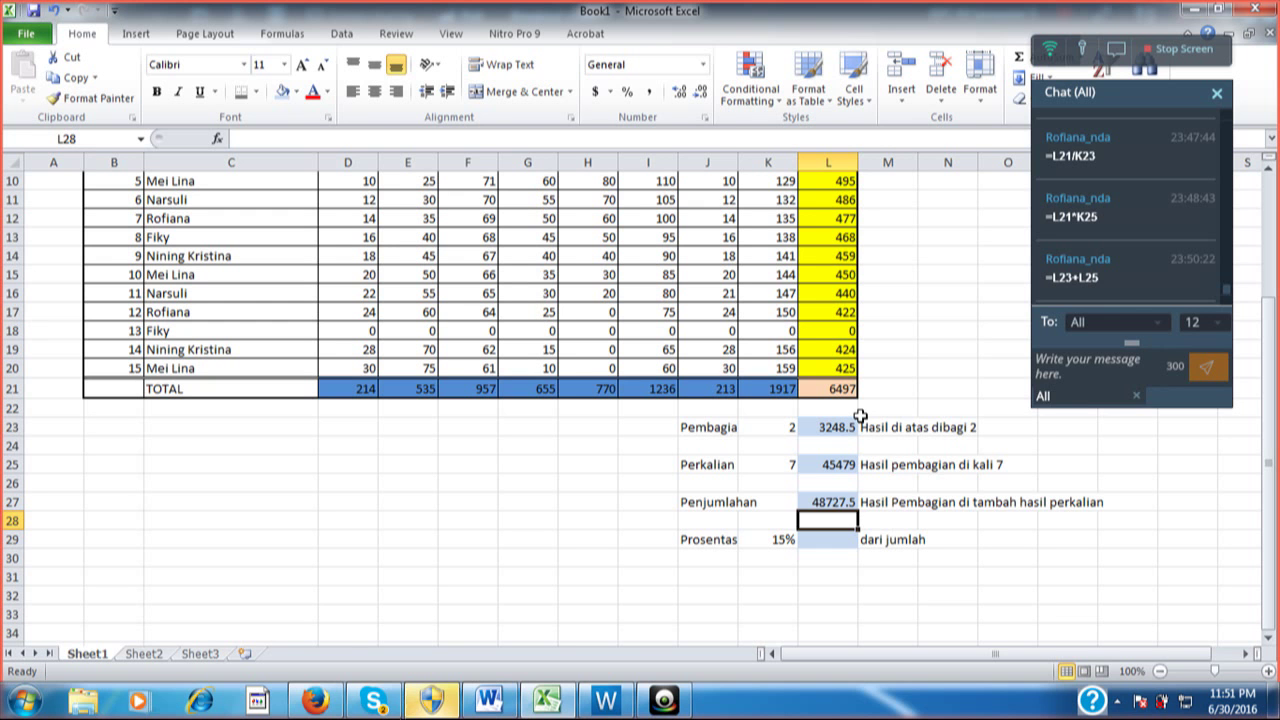
key(Down)
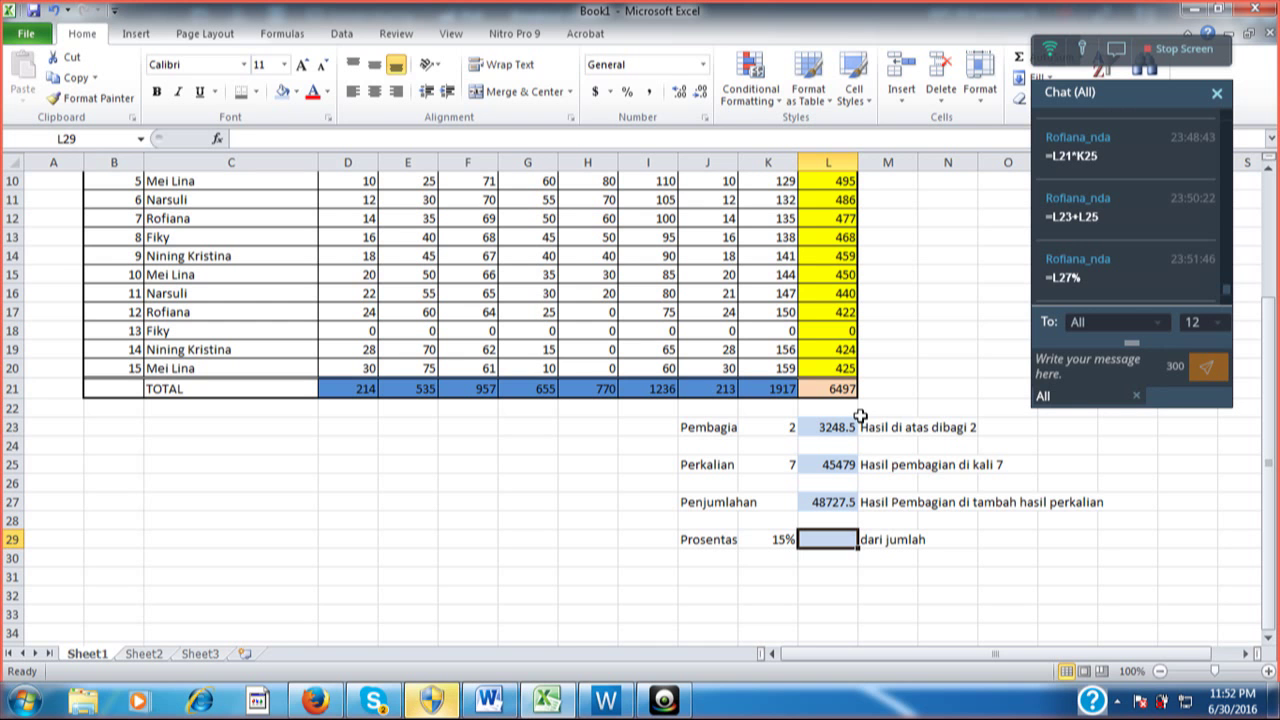
Start the formula =L27 in the Prosentase result cell L29
text(=)
key(Up)
key(Up)
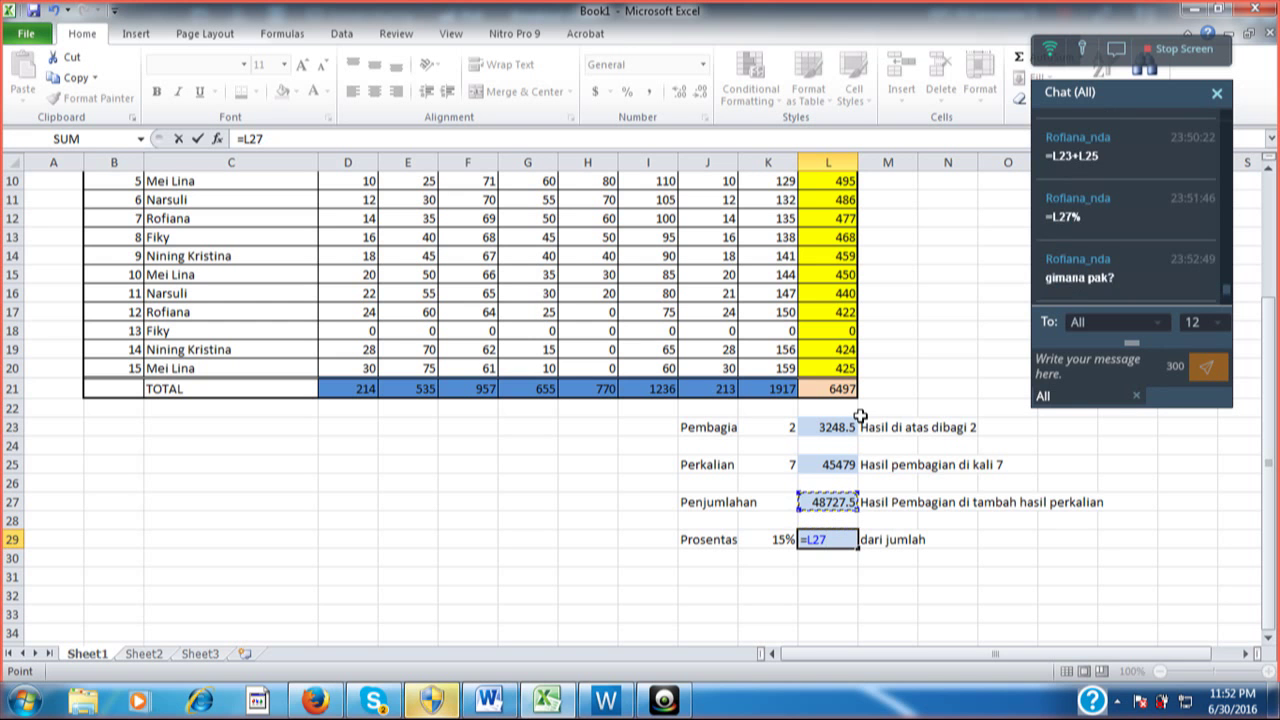
Redo L29 as =L27*K29 so it shows 7309.125
key(Escape)
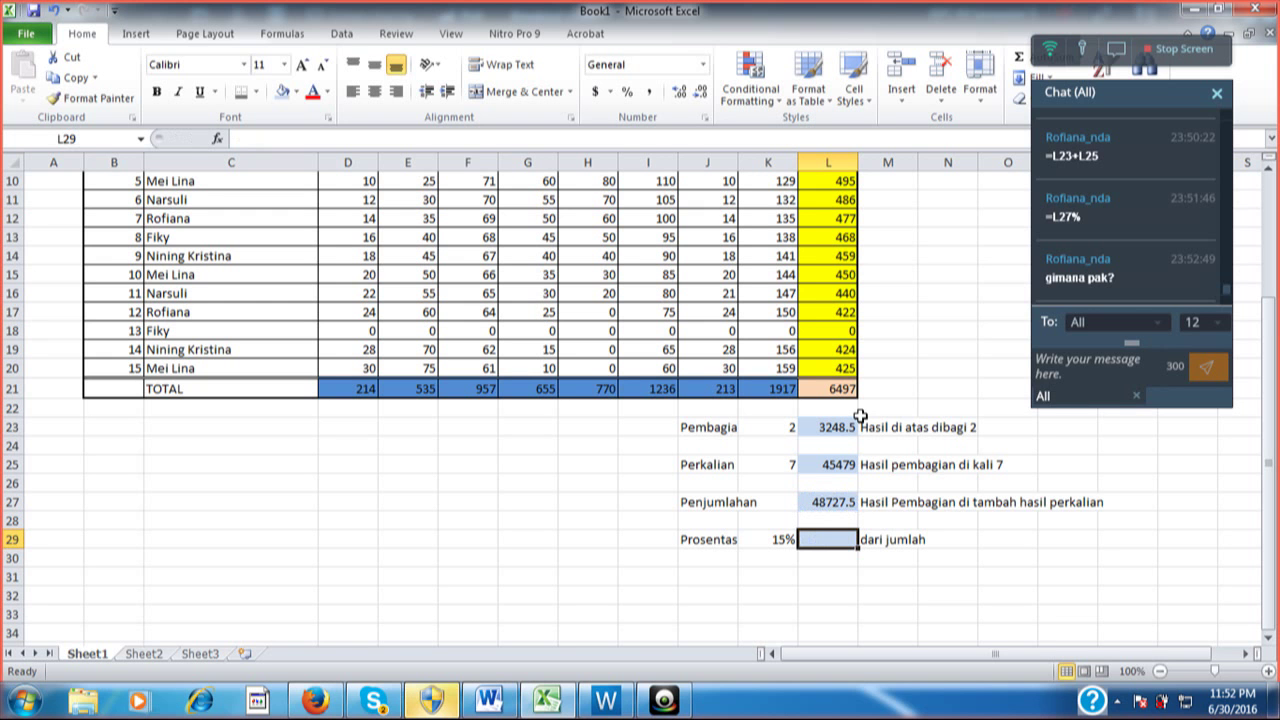
text(=)
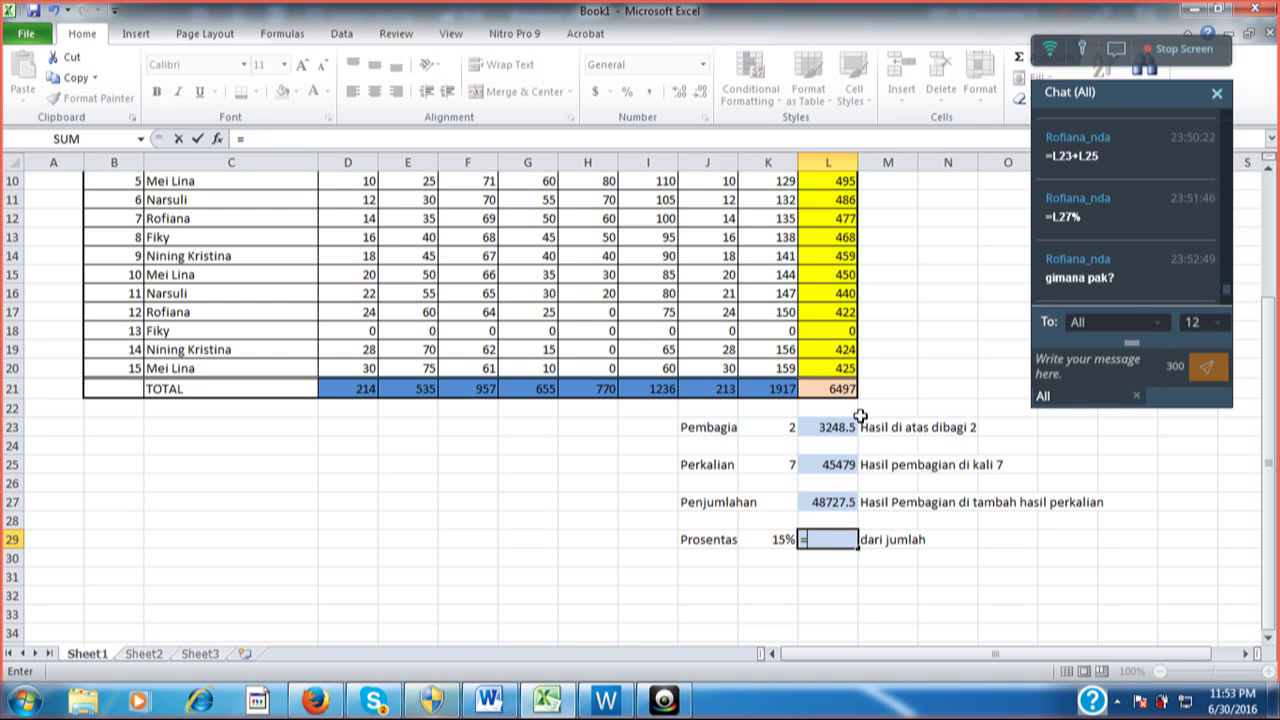
key(Up)
key(Up)
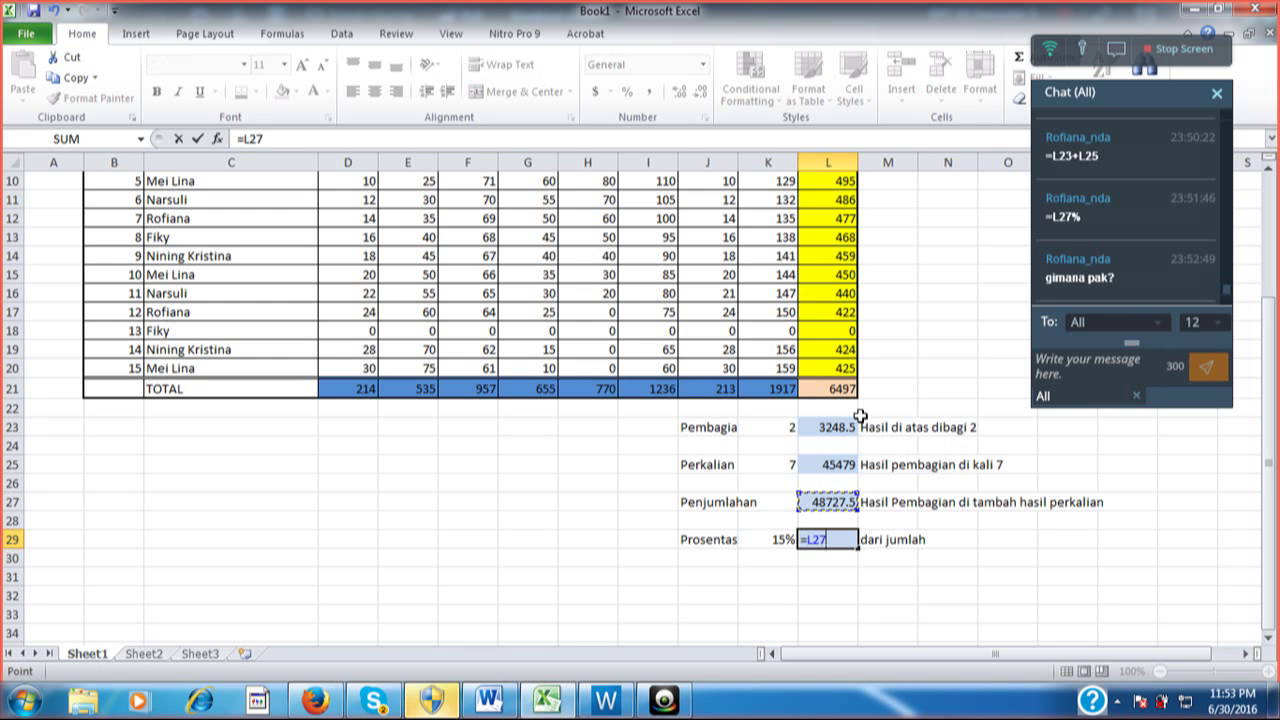
text(*)
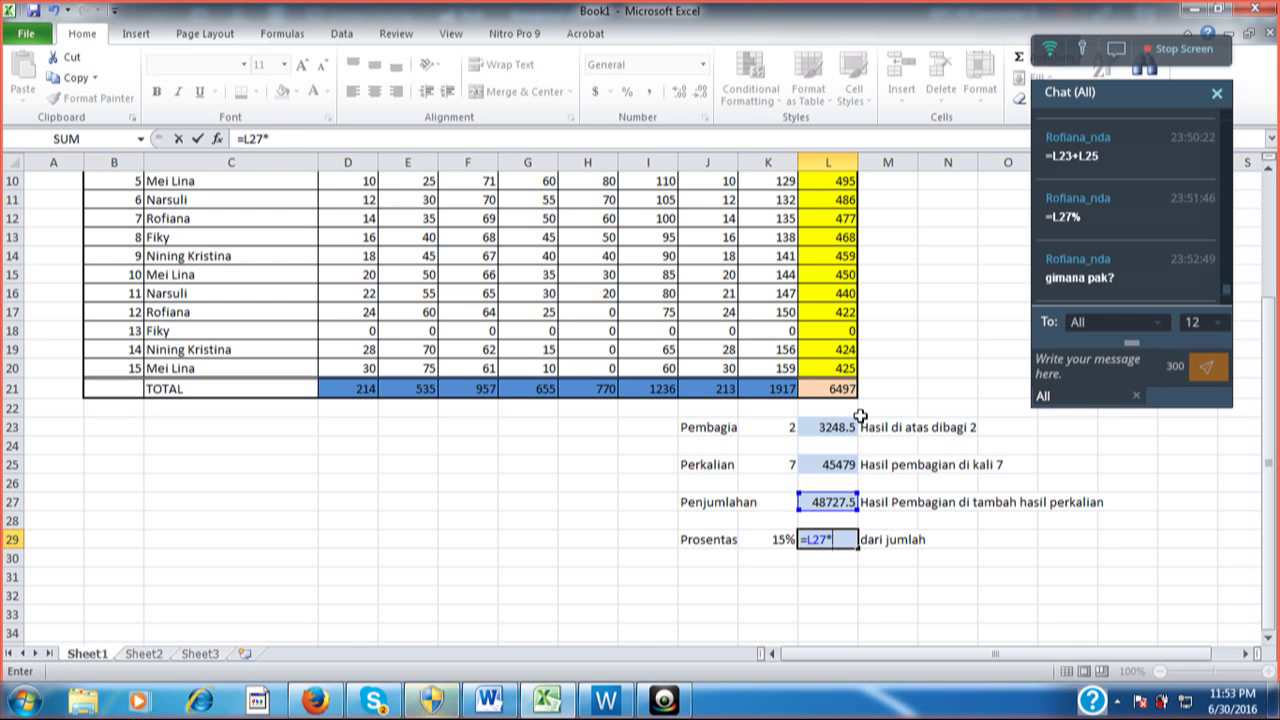
key(Left)
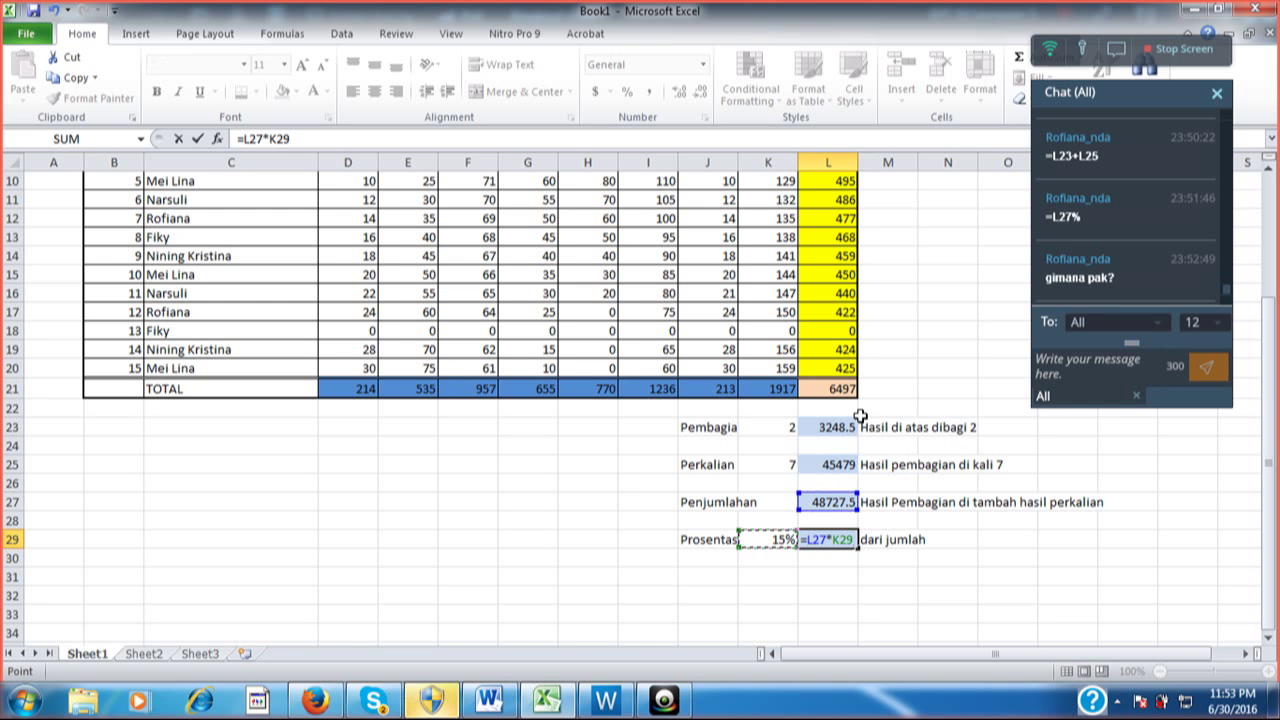
key(Return)
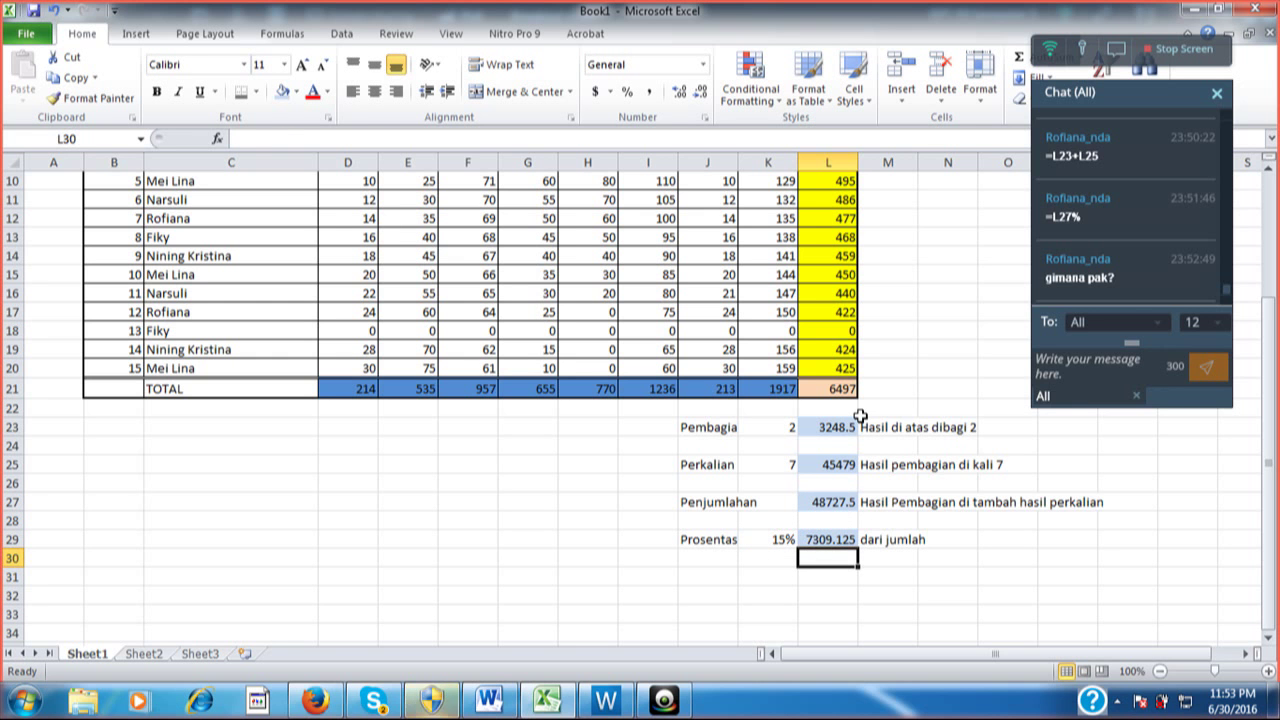
key(Up)
key(Left)
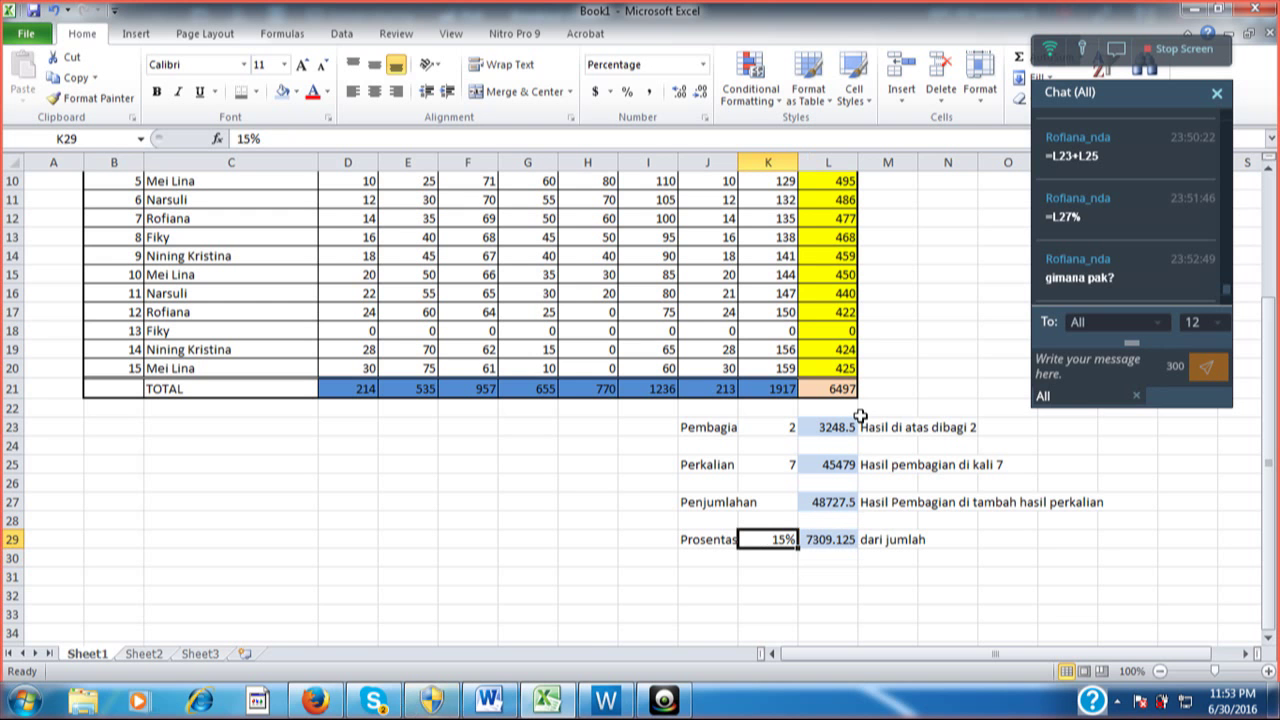
Enter 25 as the Prosentas rate in K29 so L29 recalculates to 12181.88
text(25)
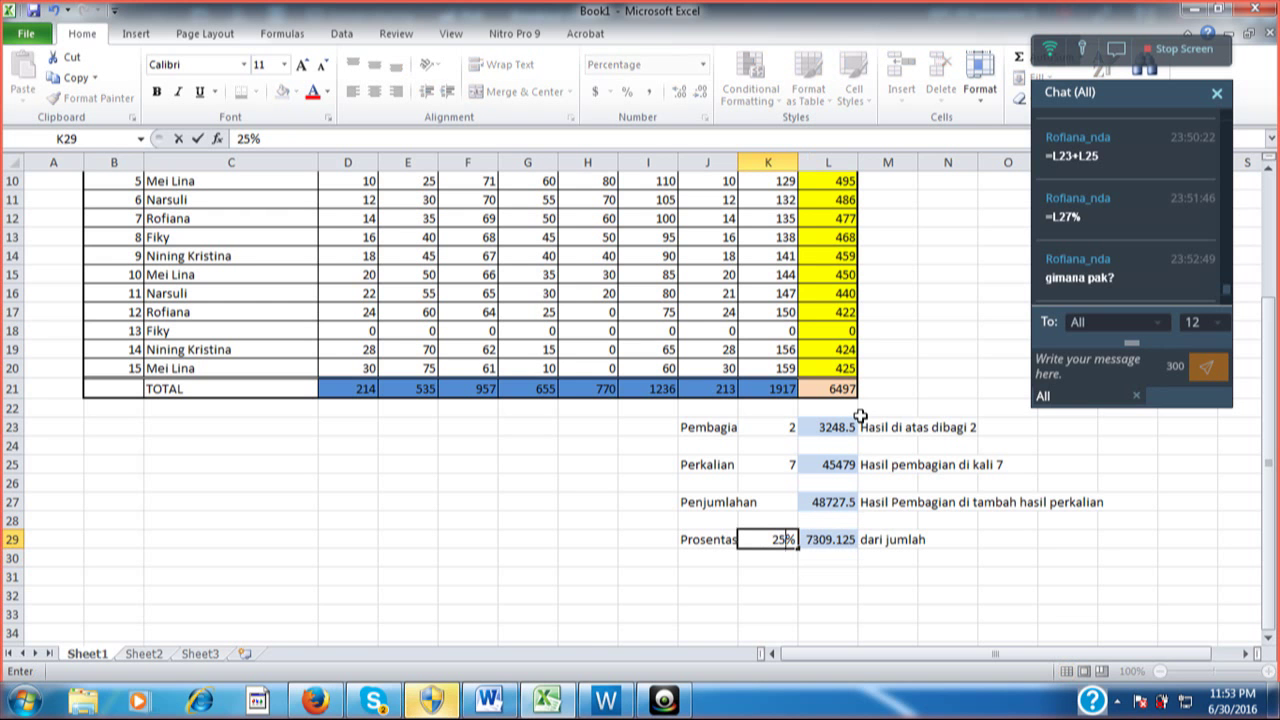
key(Return)
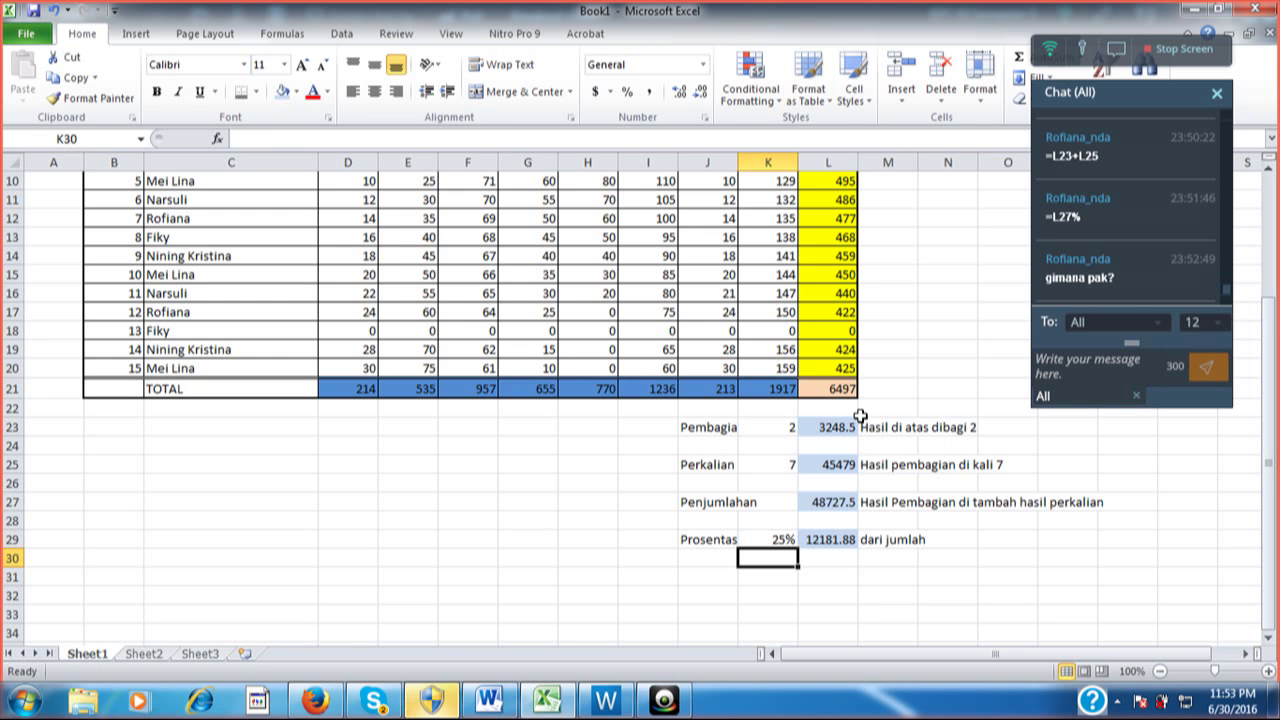
Fill every score in row 18, D18 through K18, with 11
key(Up)
key(Up)
key(Up)
key(Up)
key(Up)
key(Up)
key(Up)
key(Up)
key(Up)
key(Up)
key(Up)
key(Up)
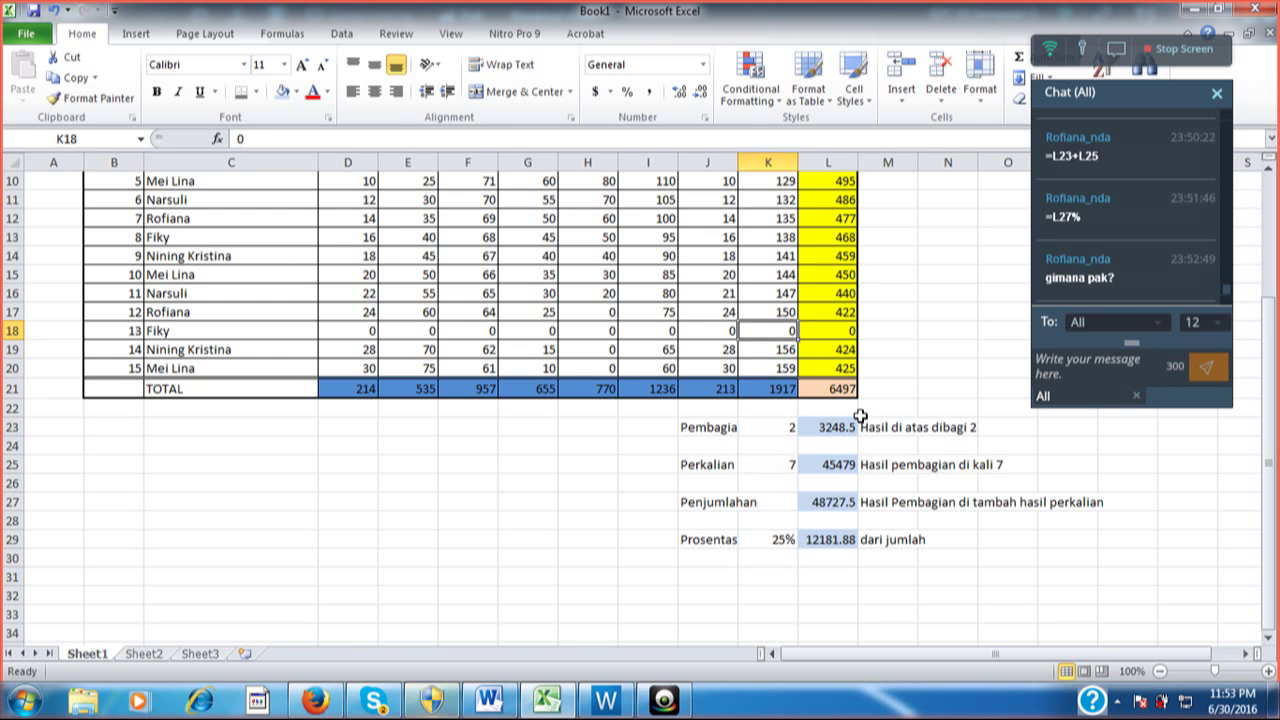
key(Left)
key(Left)
key(Left)
key(Left)
key(Left)
key(Left)
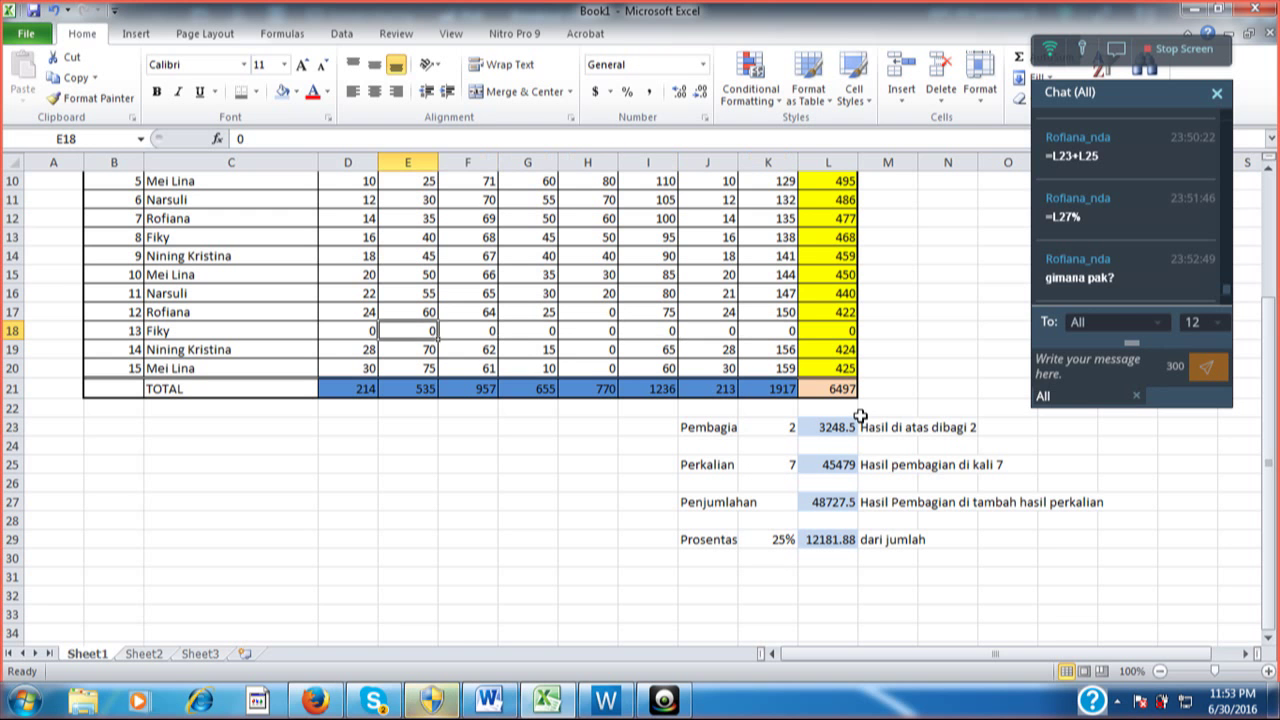
key(Left)
text(11)
key(Tab)
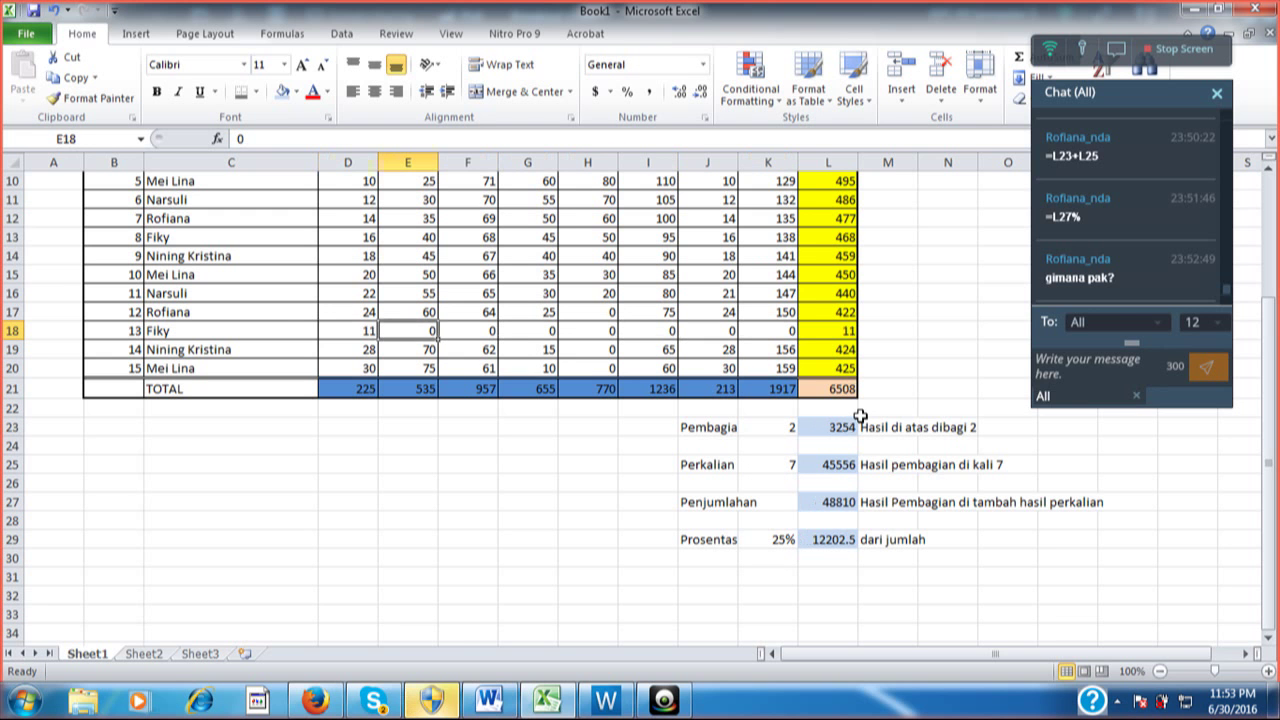
text(11)
key(Tab)
text(11)
key(Tab)
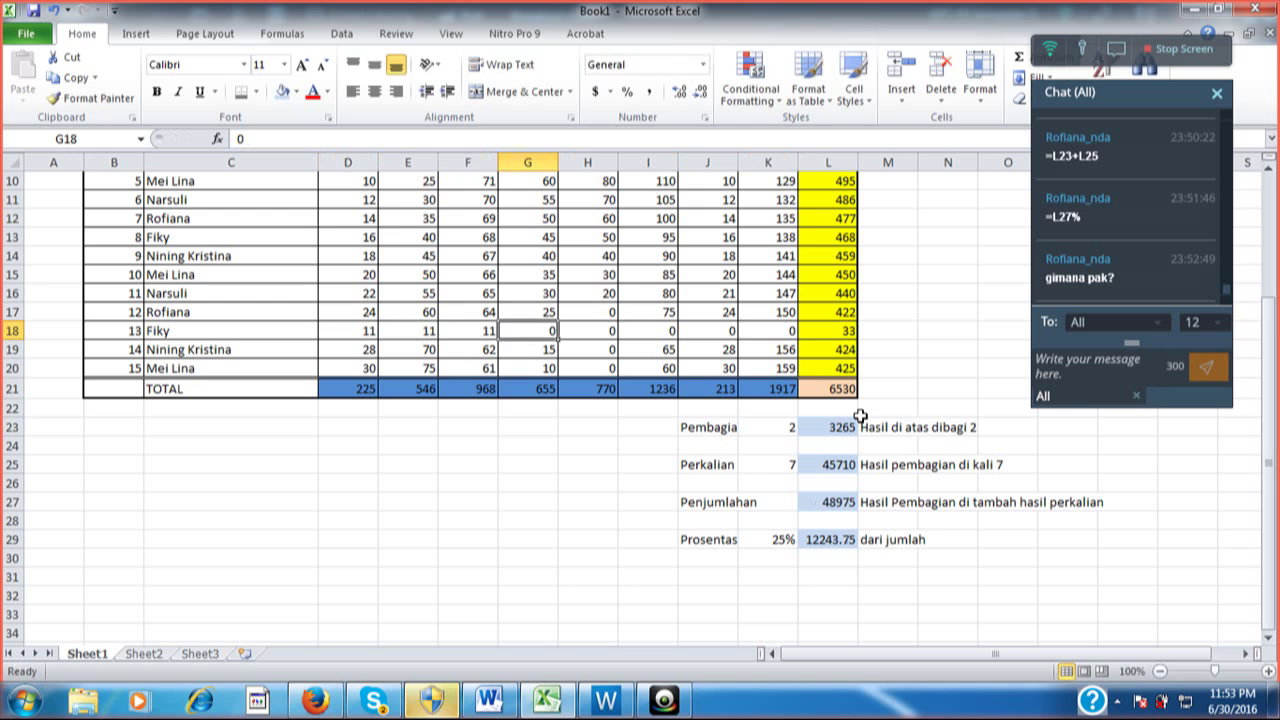
text(11)
key(Tab)
text(11)
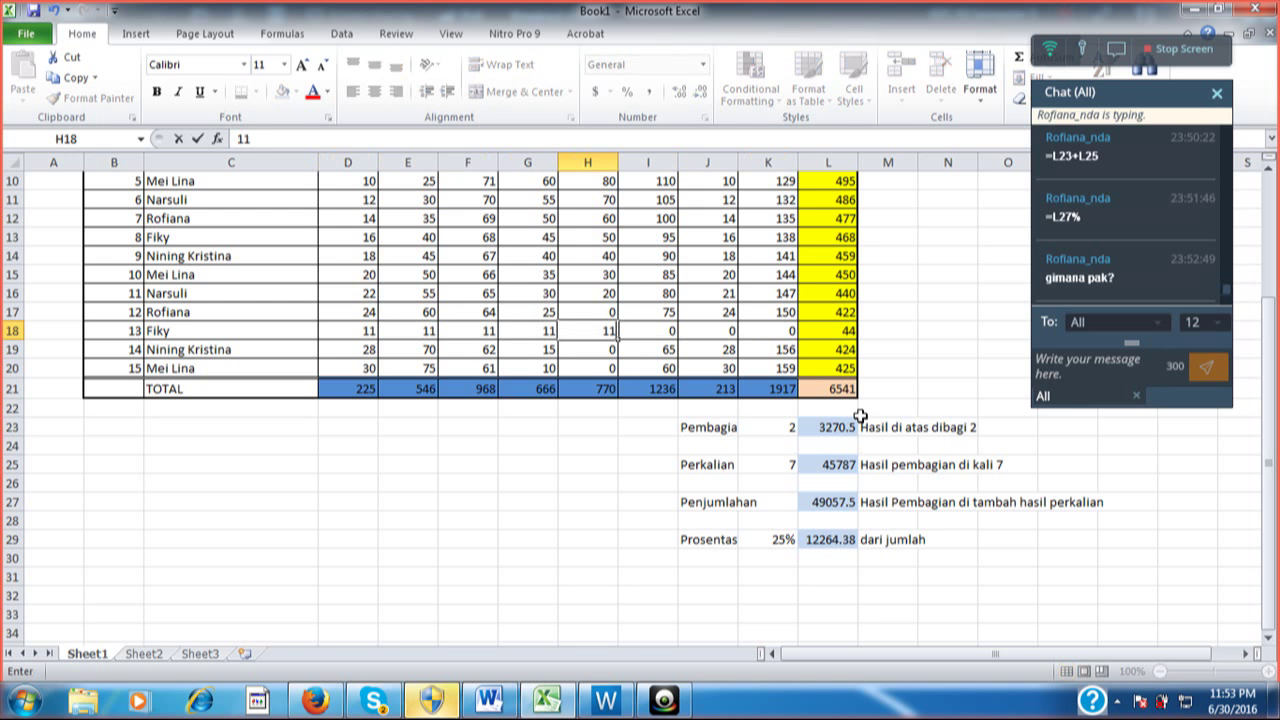
key(Tab)
text(11)
key(Tab)
text(11)
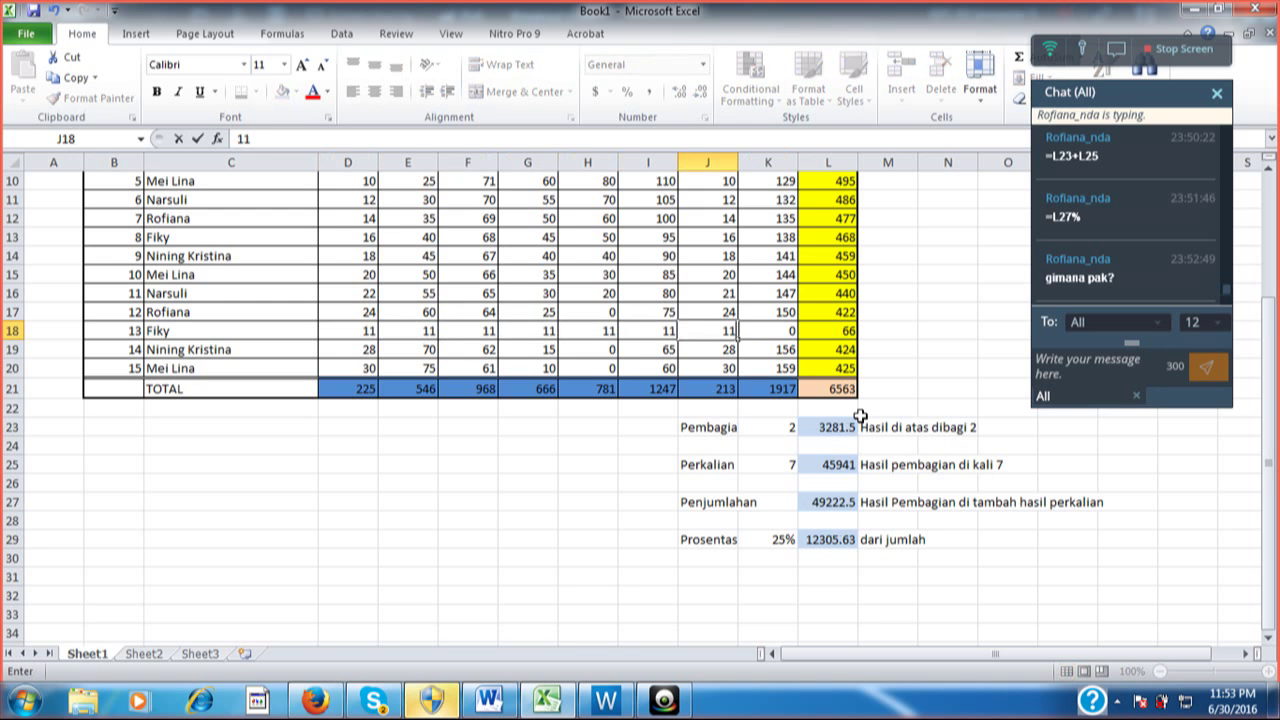
key(Tab)
text(11)
key(Tab)
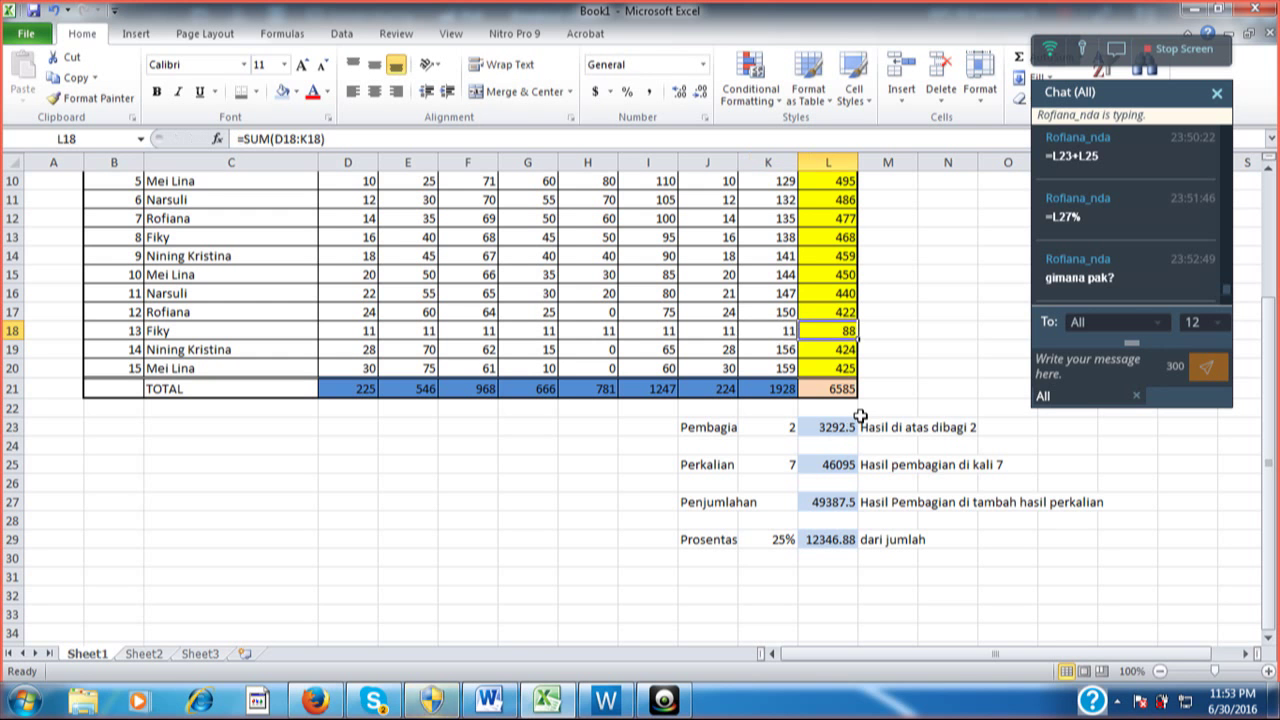
Set every score in row 17, D17 through K17, to 0
key(Left)
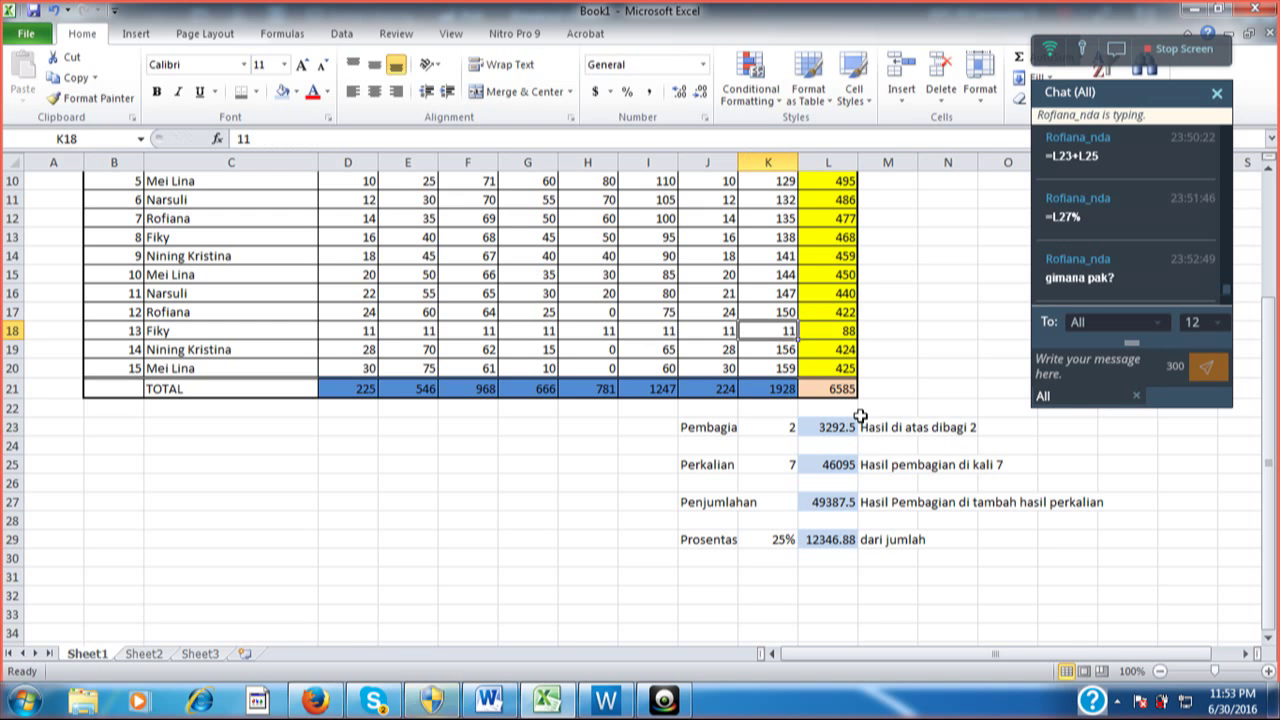
key(Left)
key(Left)
key(Left)
key(Left)
key(Left)
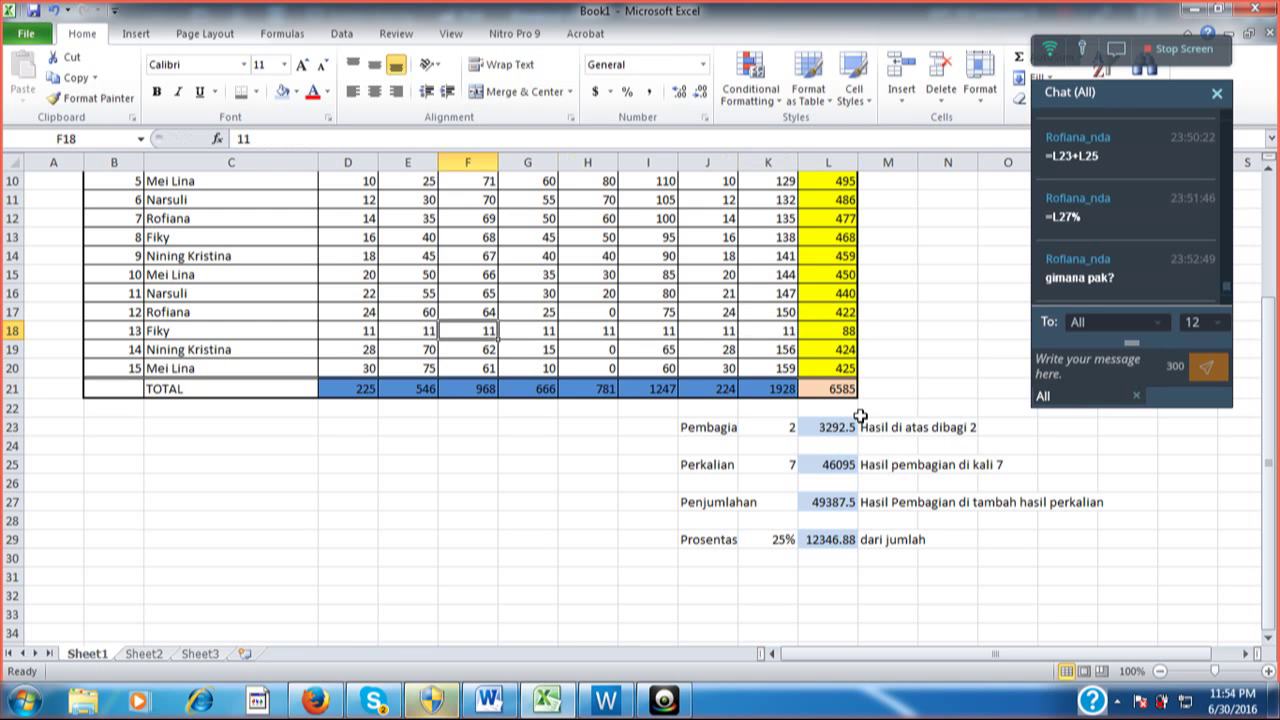
key(Left)
key(Up)
key(Left)
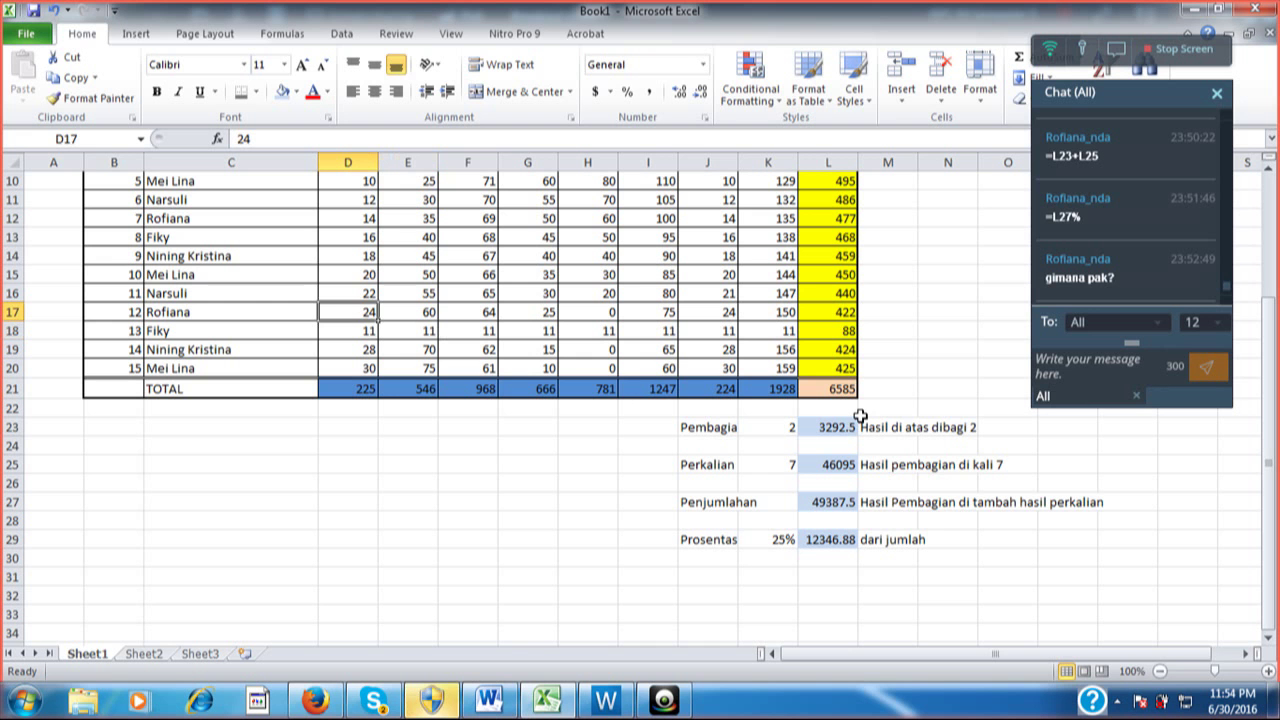
text(0)
key(Tab)
text(0)
key(Tab)
text(0)
key(Tab)
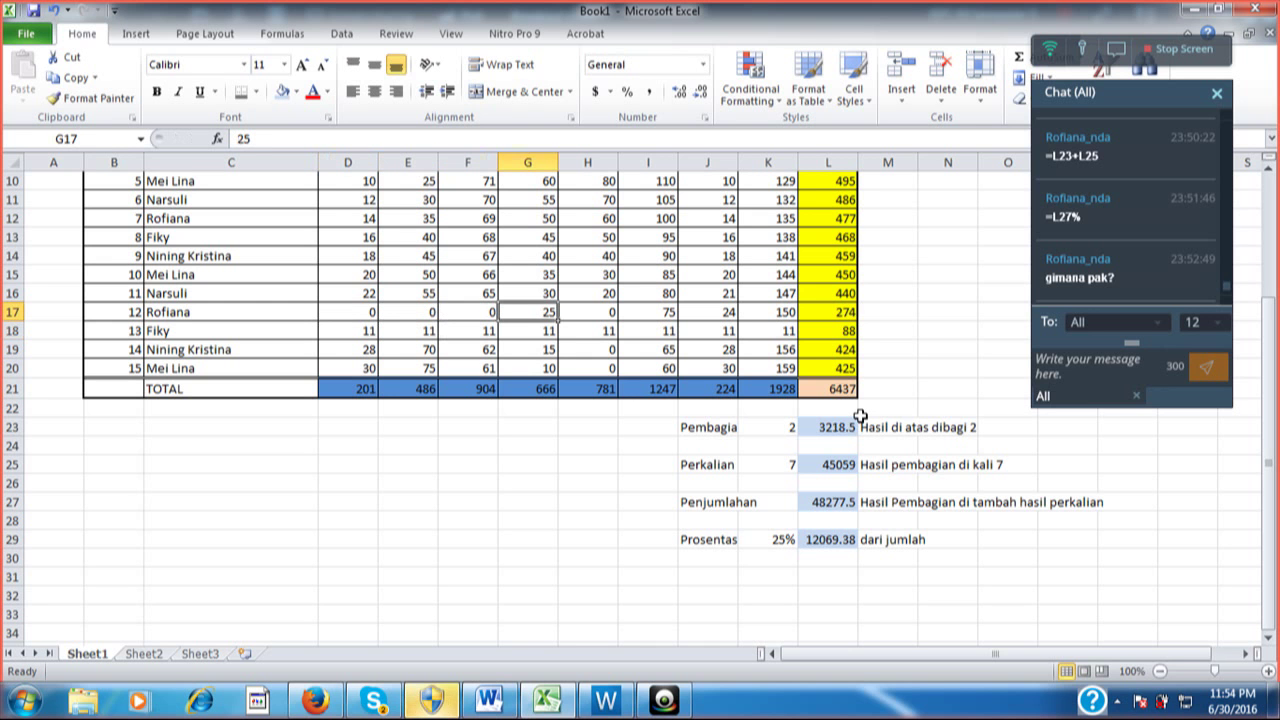
text(0)
key(Tab)
text(0)
key(Tab)
text(0)
key(Tab)
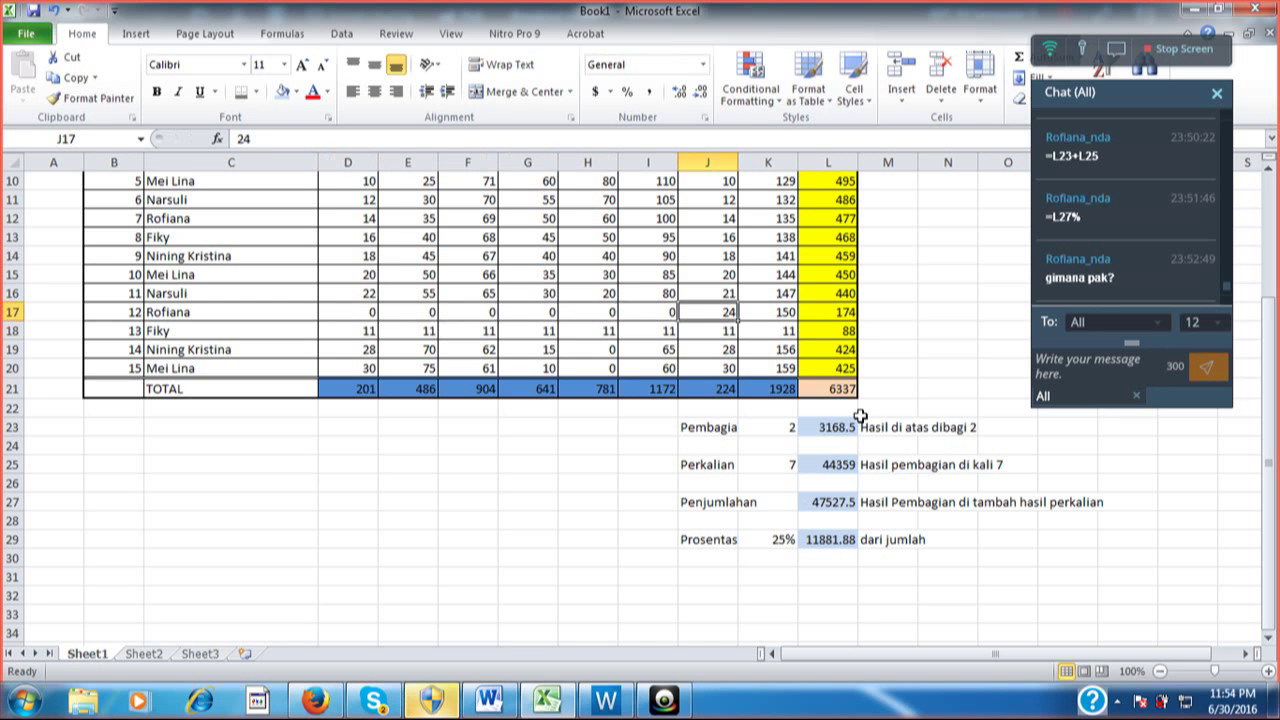
text(0)
key(Tab)
text(0)
key(Tab)
key(Up)
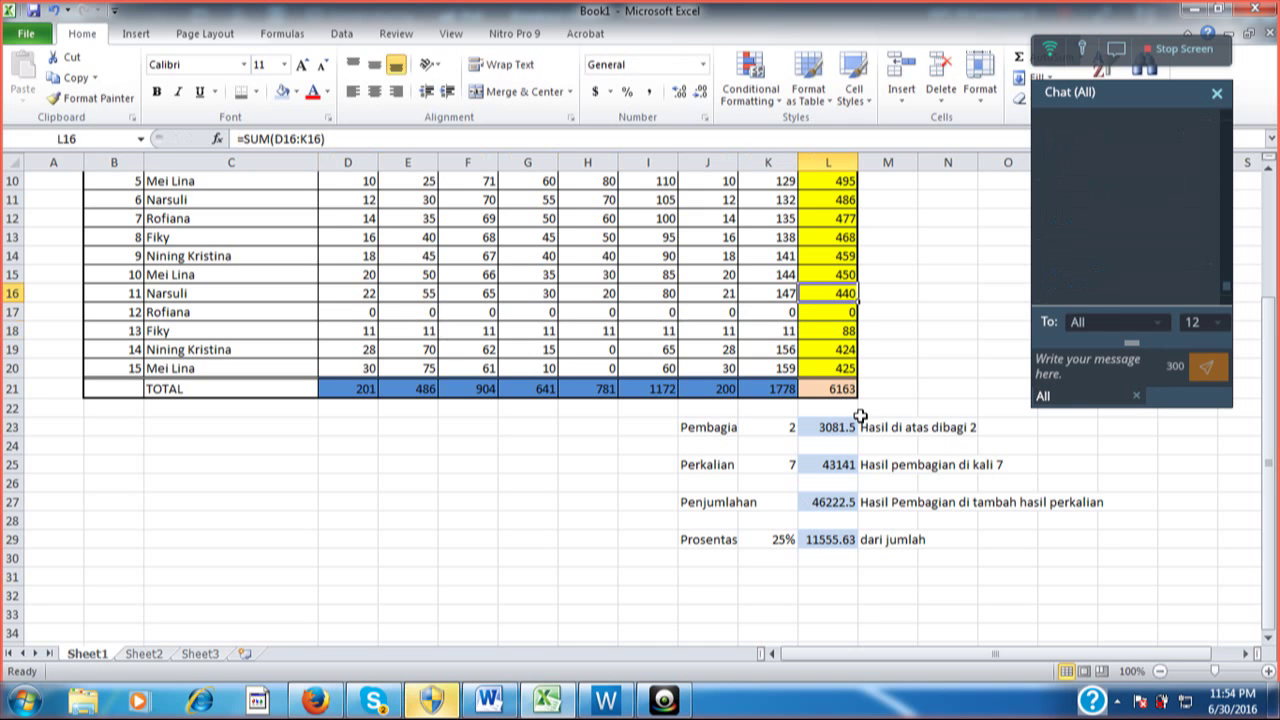
Set most of the row 16 scores, from K16 back to D16, to 0
key(Left)
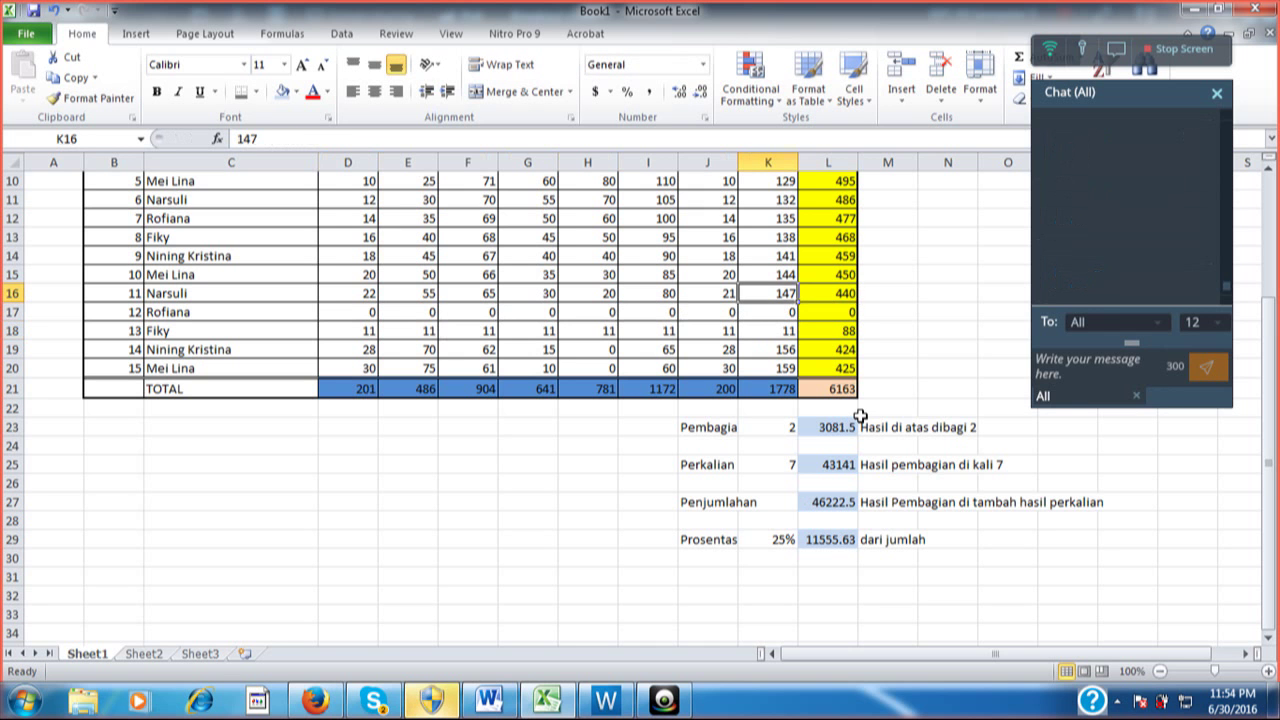
text(0)
key(Left)
text(0)
key(Left)
text(0)
key(Left)
key(Left)
text(0)
key(Left)
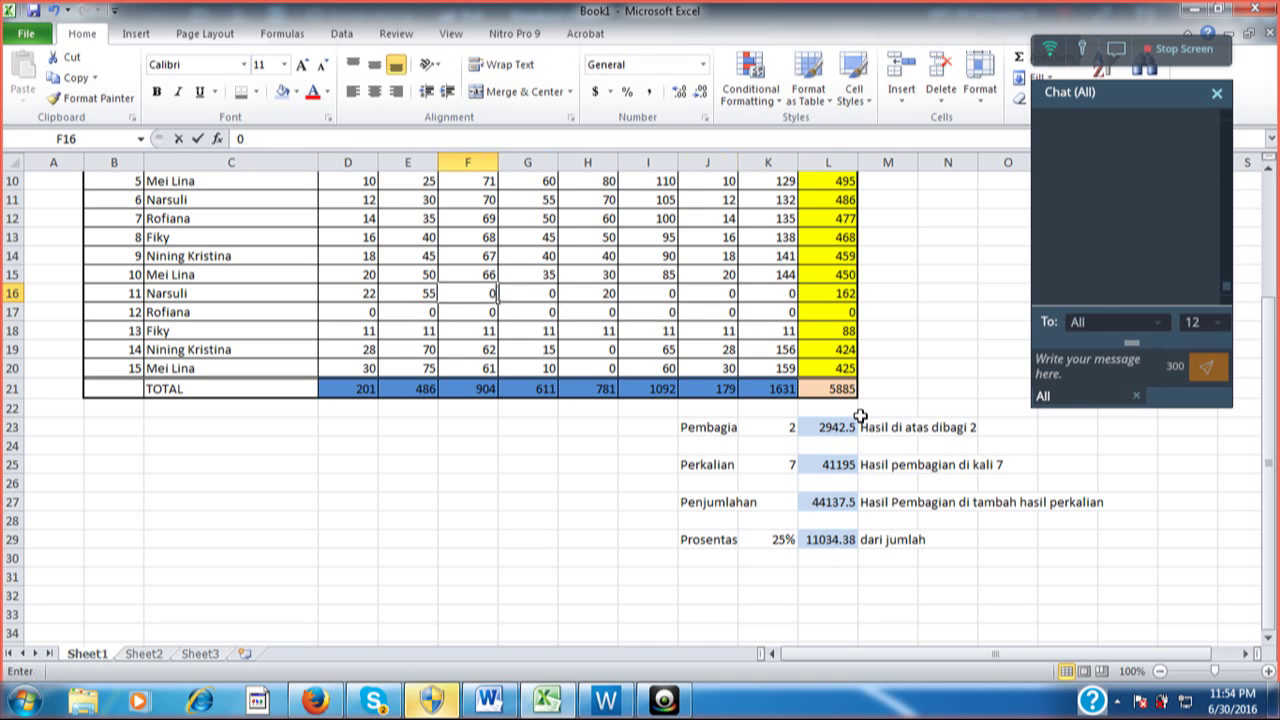
text(0)
key(Left)
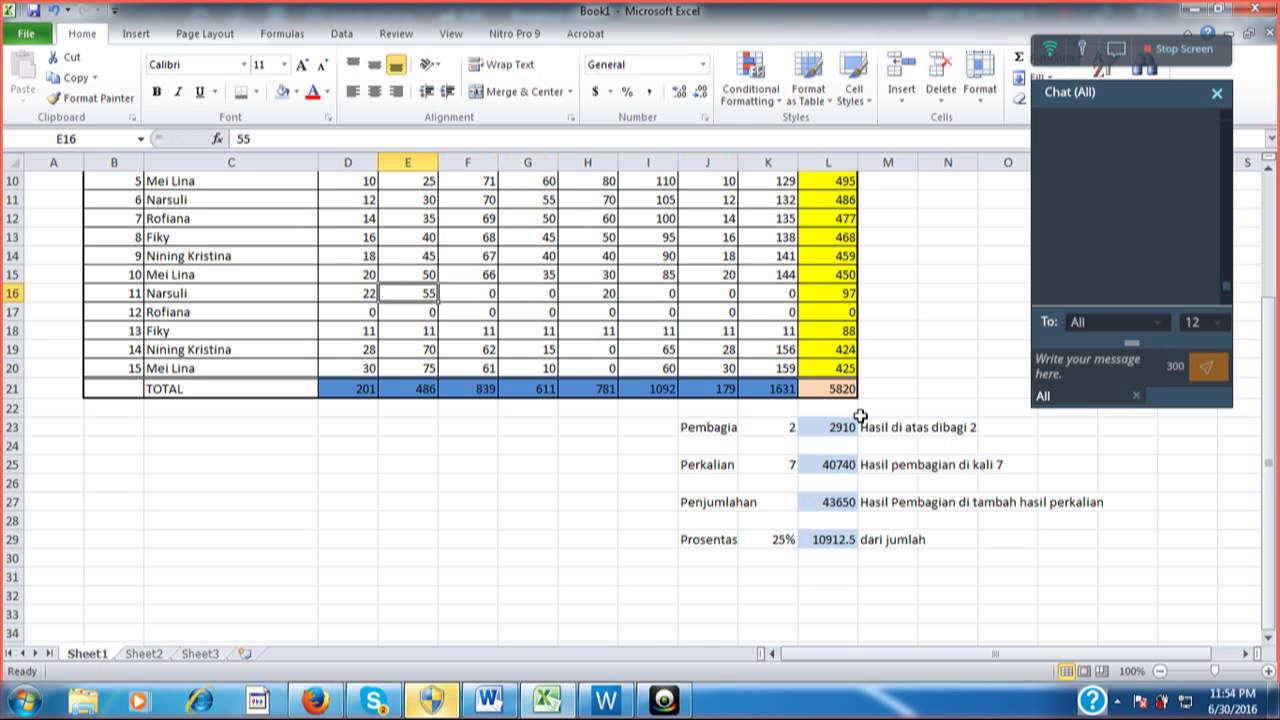
text(0)
key(Left)
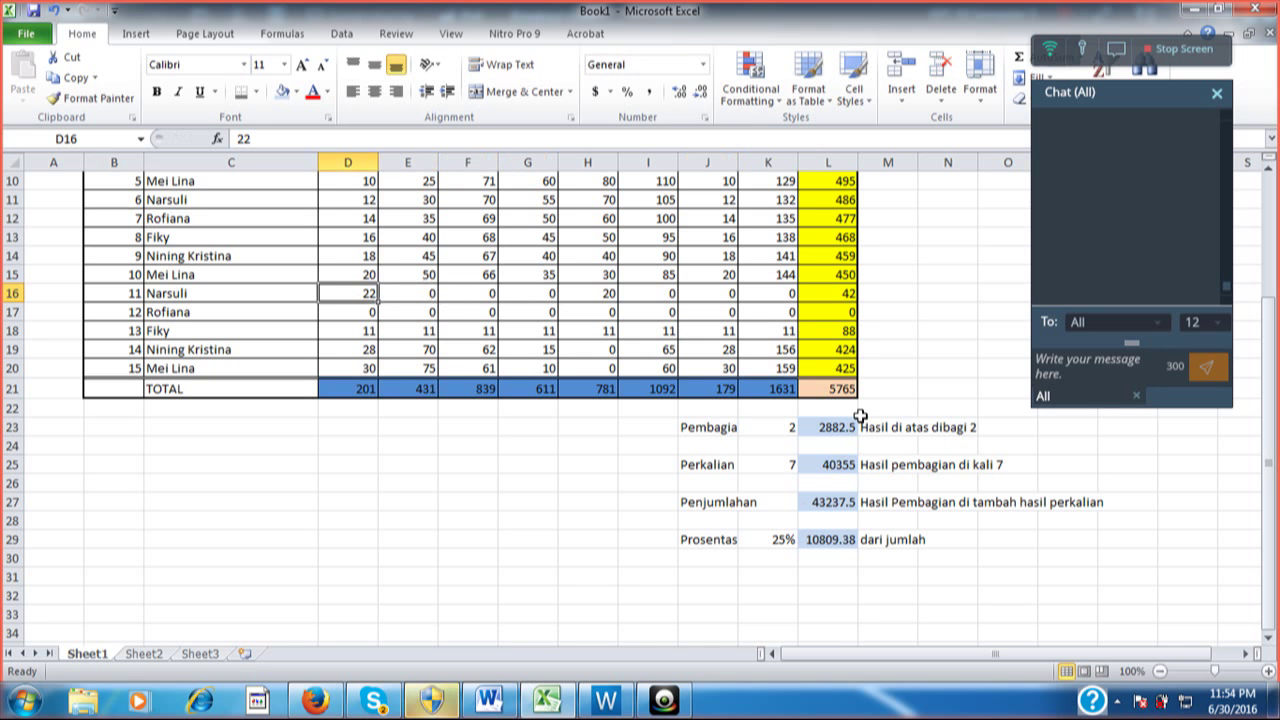
text(0)
key(Up)
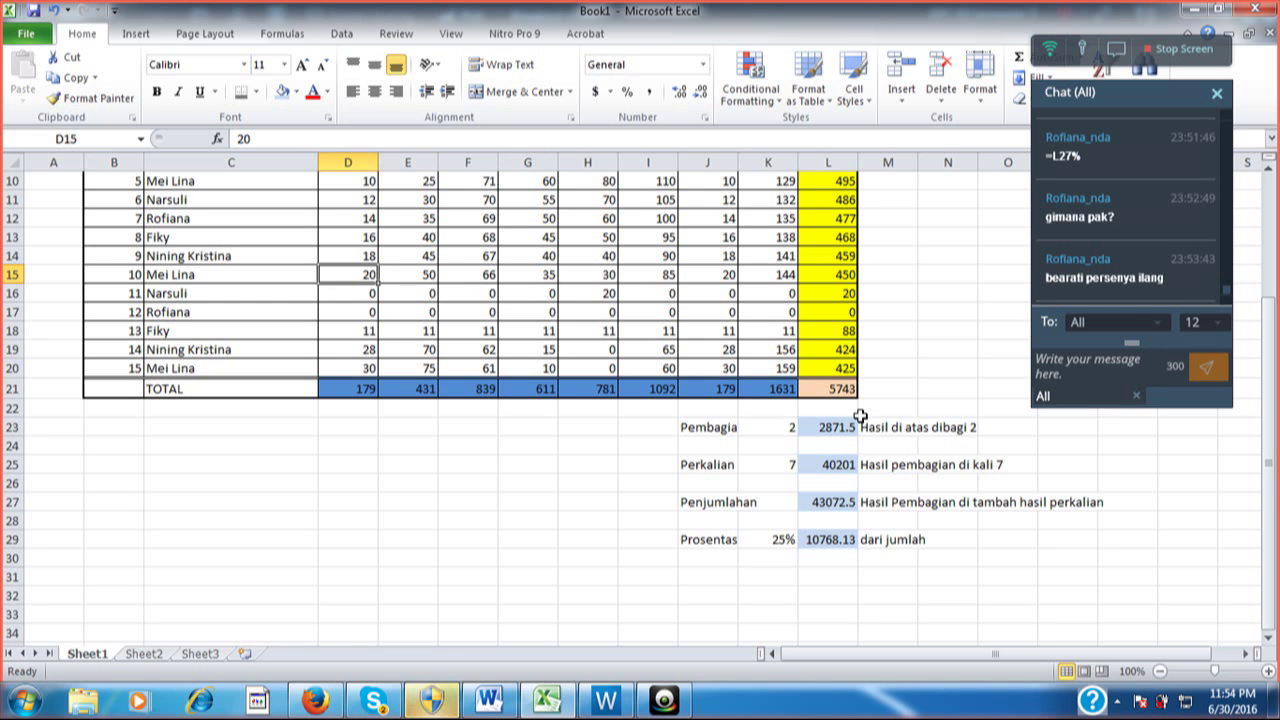
Go to the Penjumlahan result cell to inspect its formula
key(Down)
key(Down)
key(Down)
key(Down)
key(Down)
key(Down)
key(Down)
key(Down)
key(Down)
key(Down)
key(Down)
key(Down)
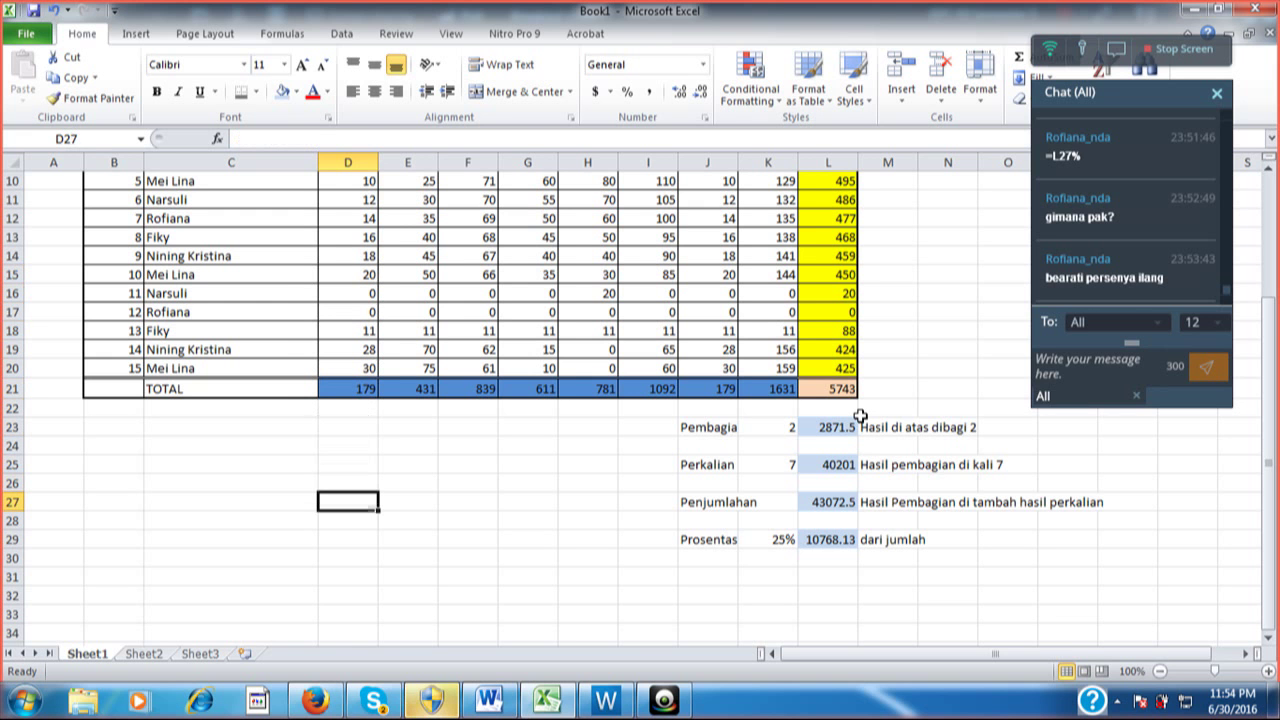
key(Down)
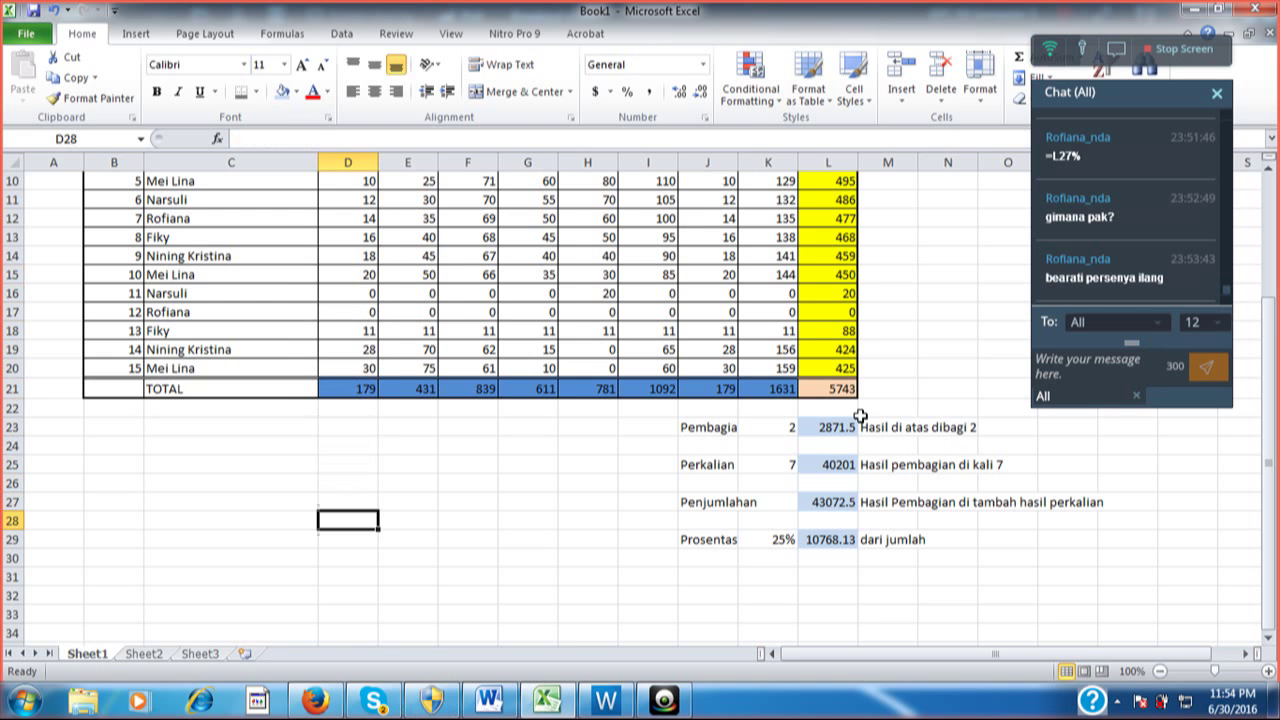
key(Right)
key(Right)
key(Right)
key(Right)
key(Right)
key(Right)
key(Right)
key(Right)
key(Up)
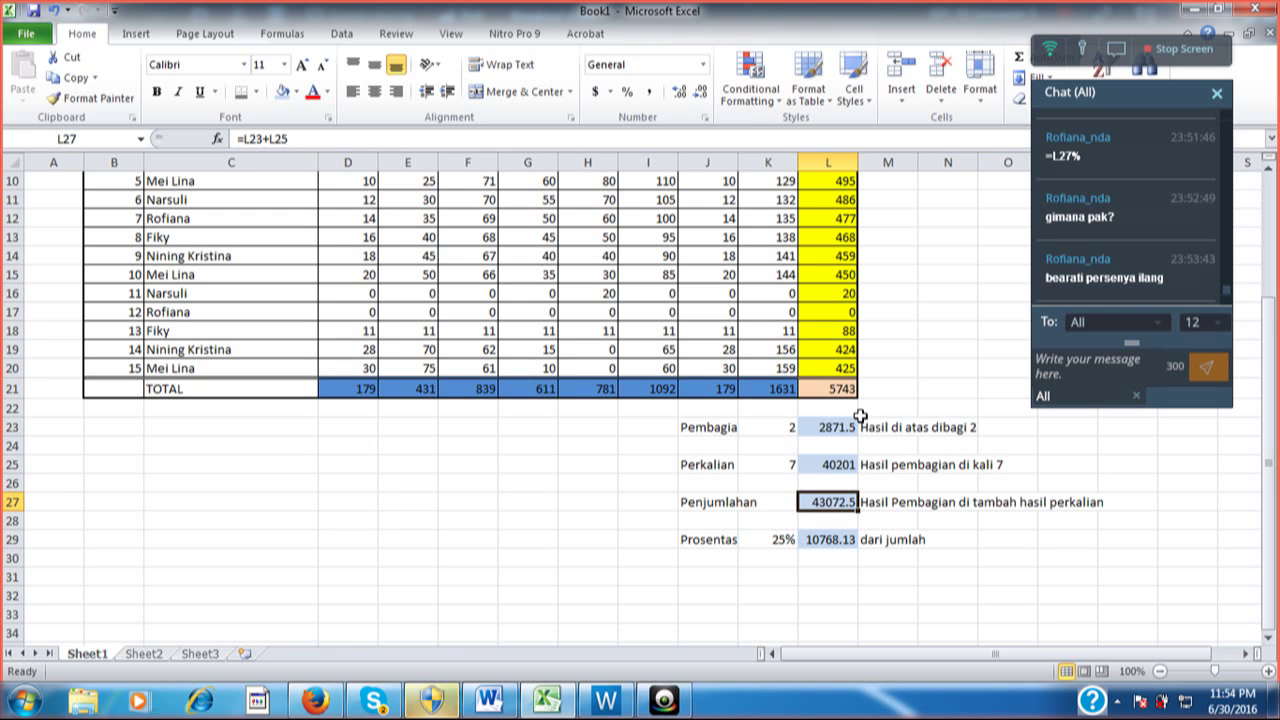
key(Down)
key(Down)
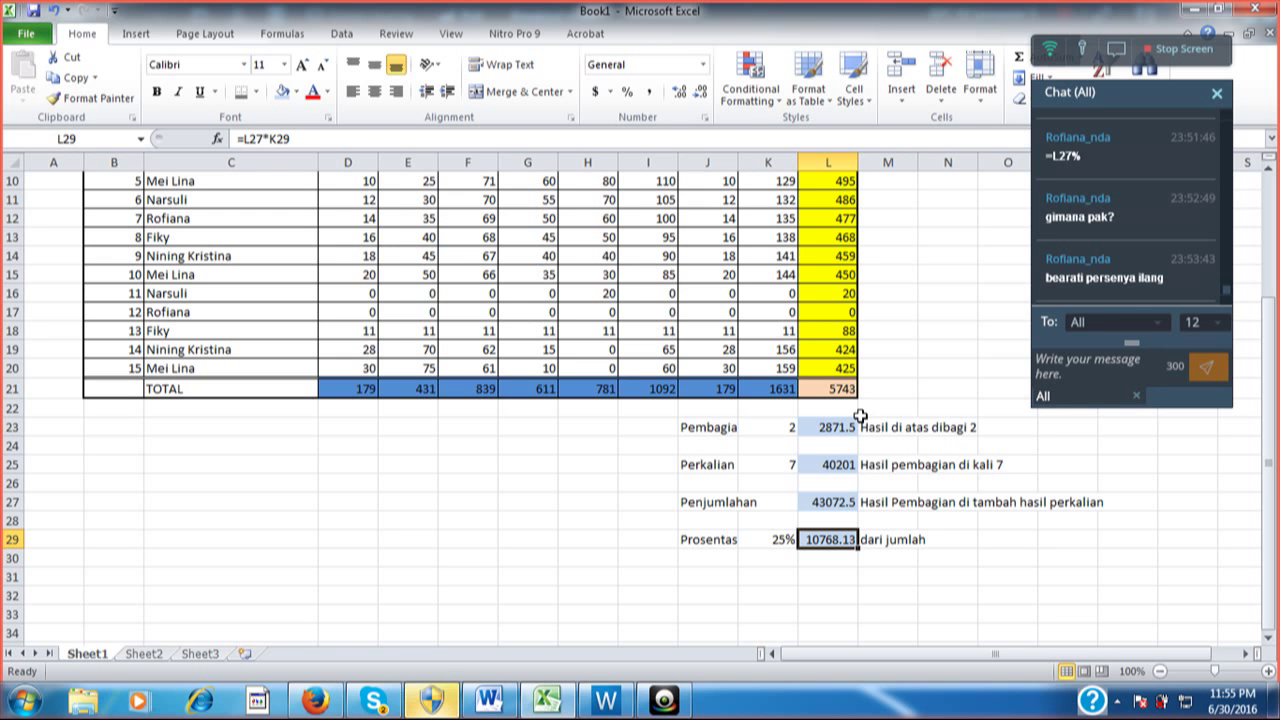
click(338, 704)
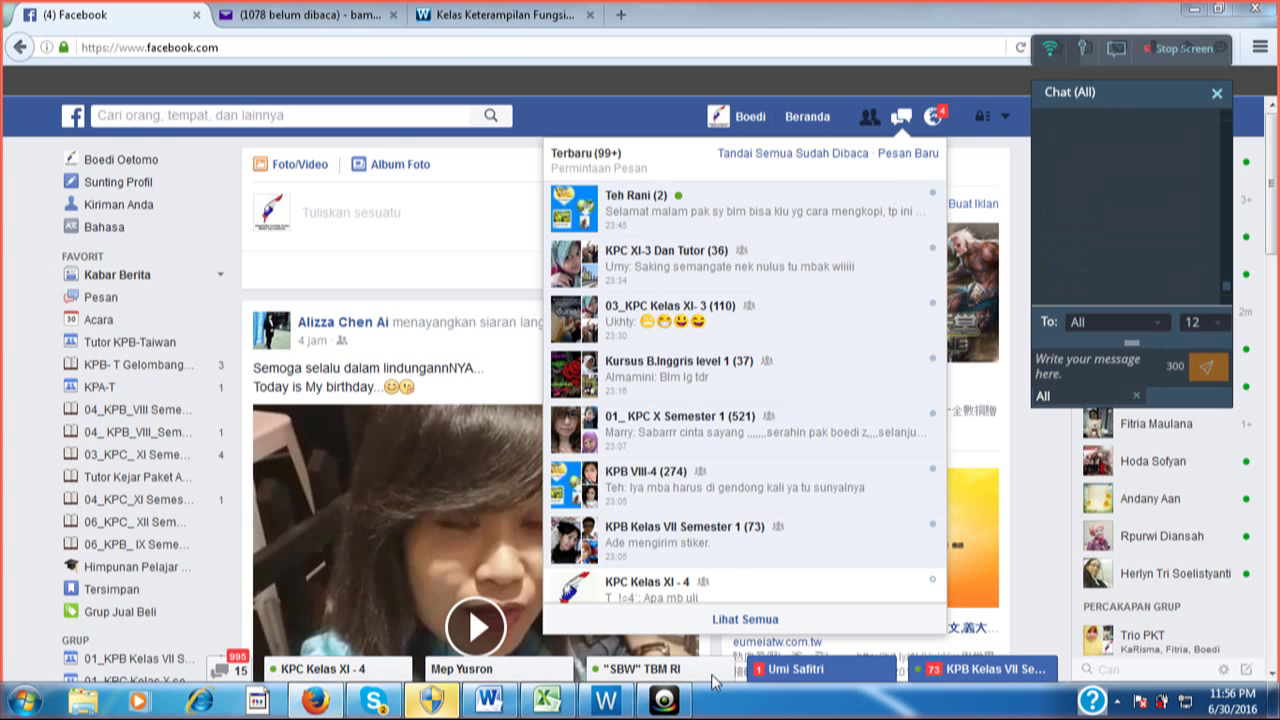
key(alt+Tab)
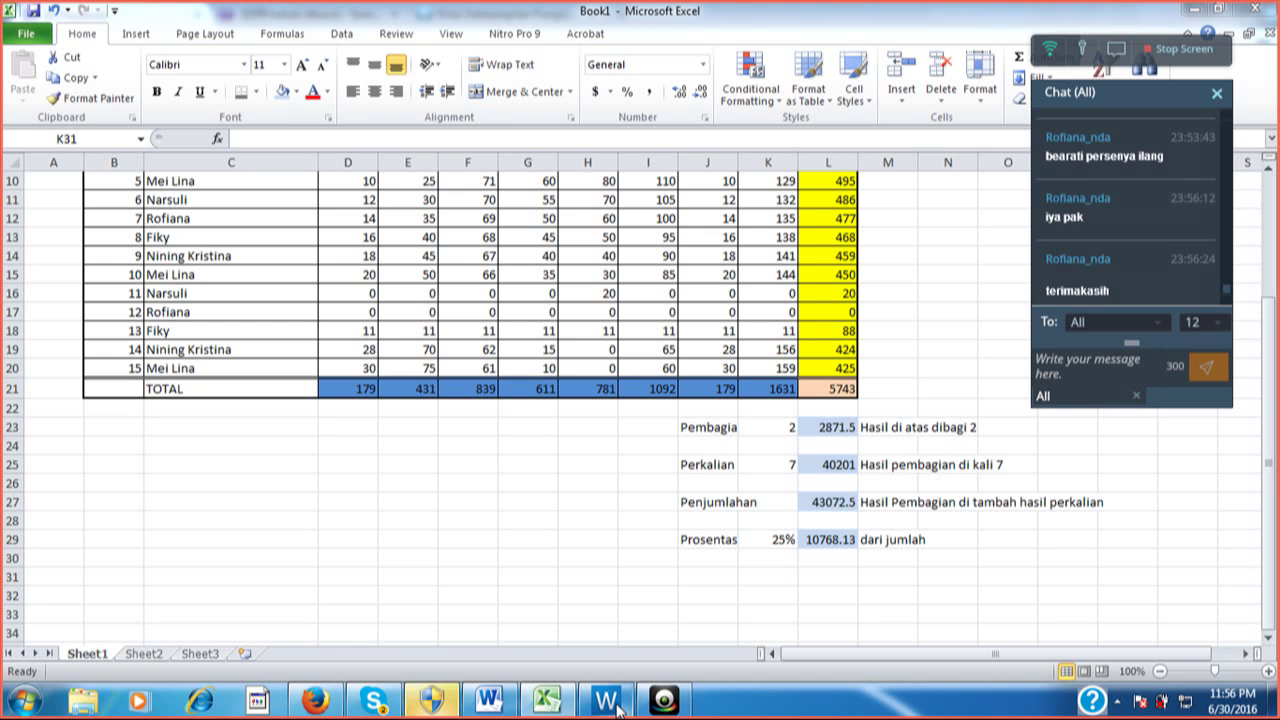
Switch from Excel via the Word taskbar button to the WizIQ class window
click(607, 701)
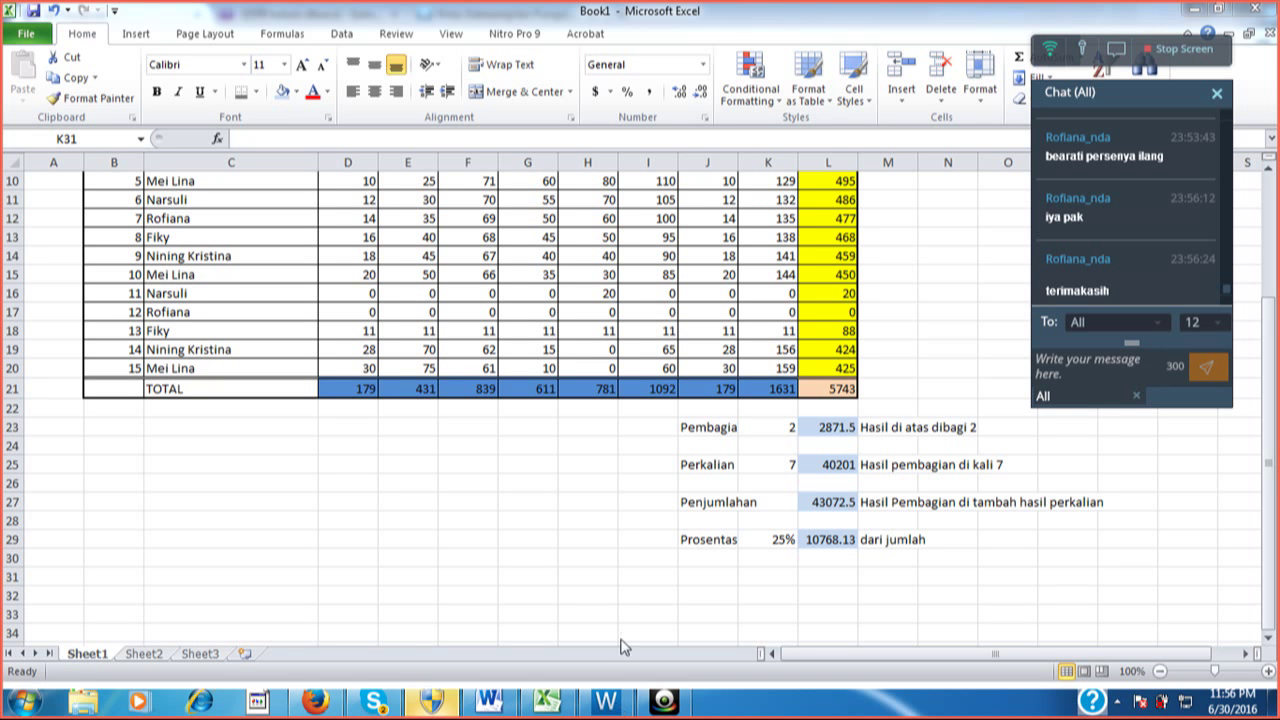
click(620, 704)
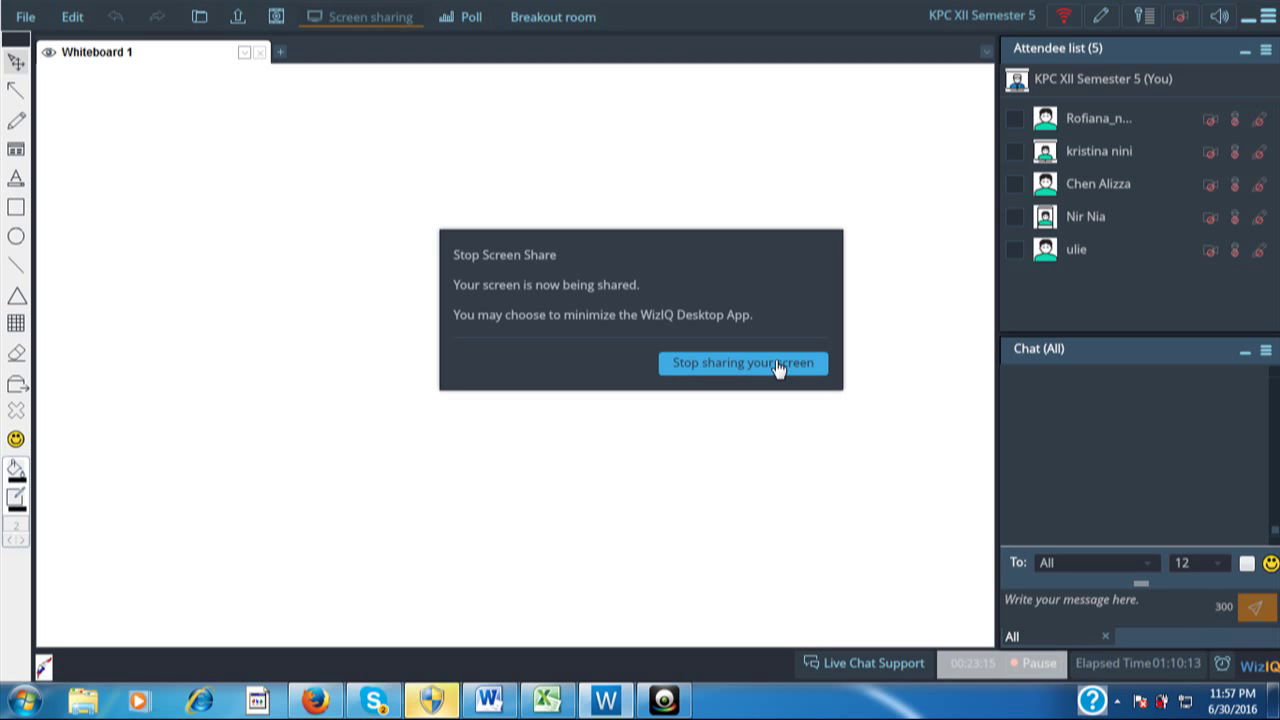
Choose 'Stop sharing your screen' in the Stop Screen Share dialog
click(778, 366)
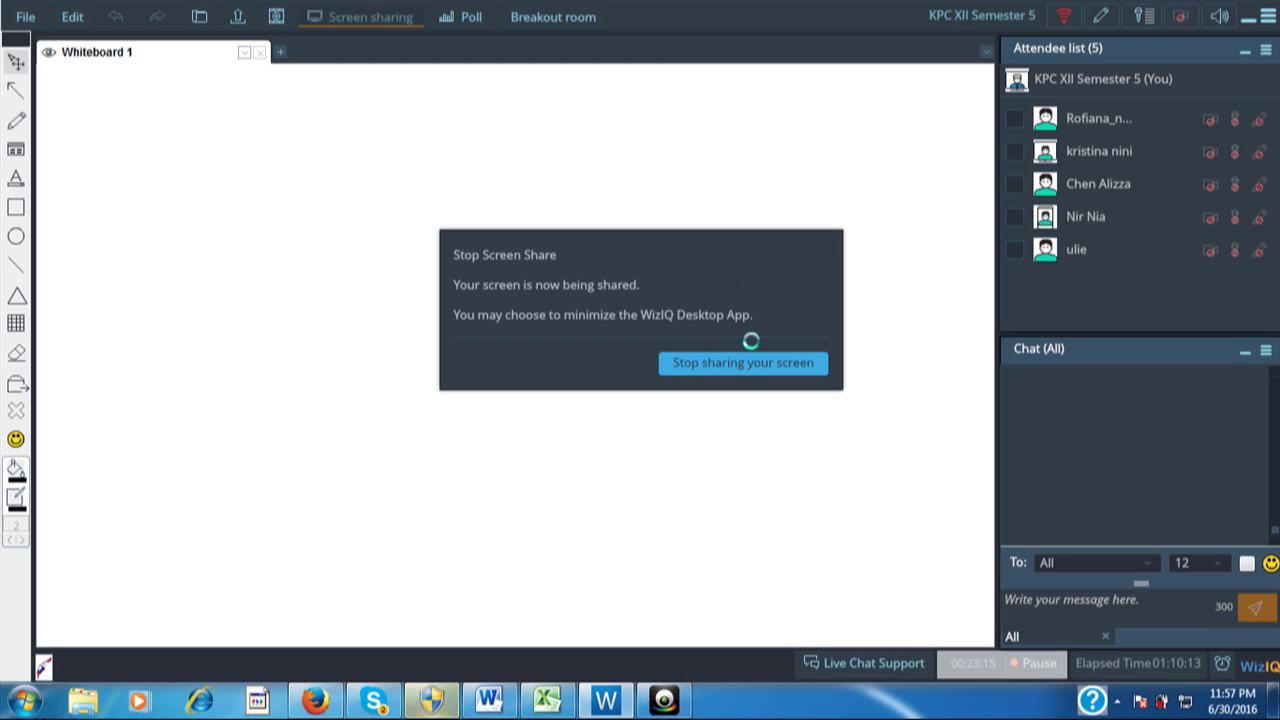